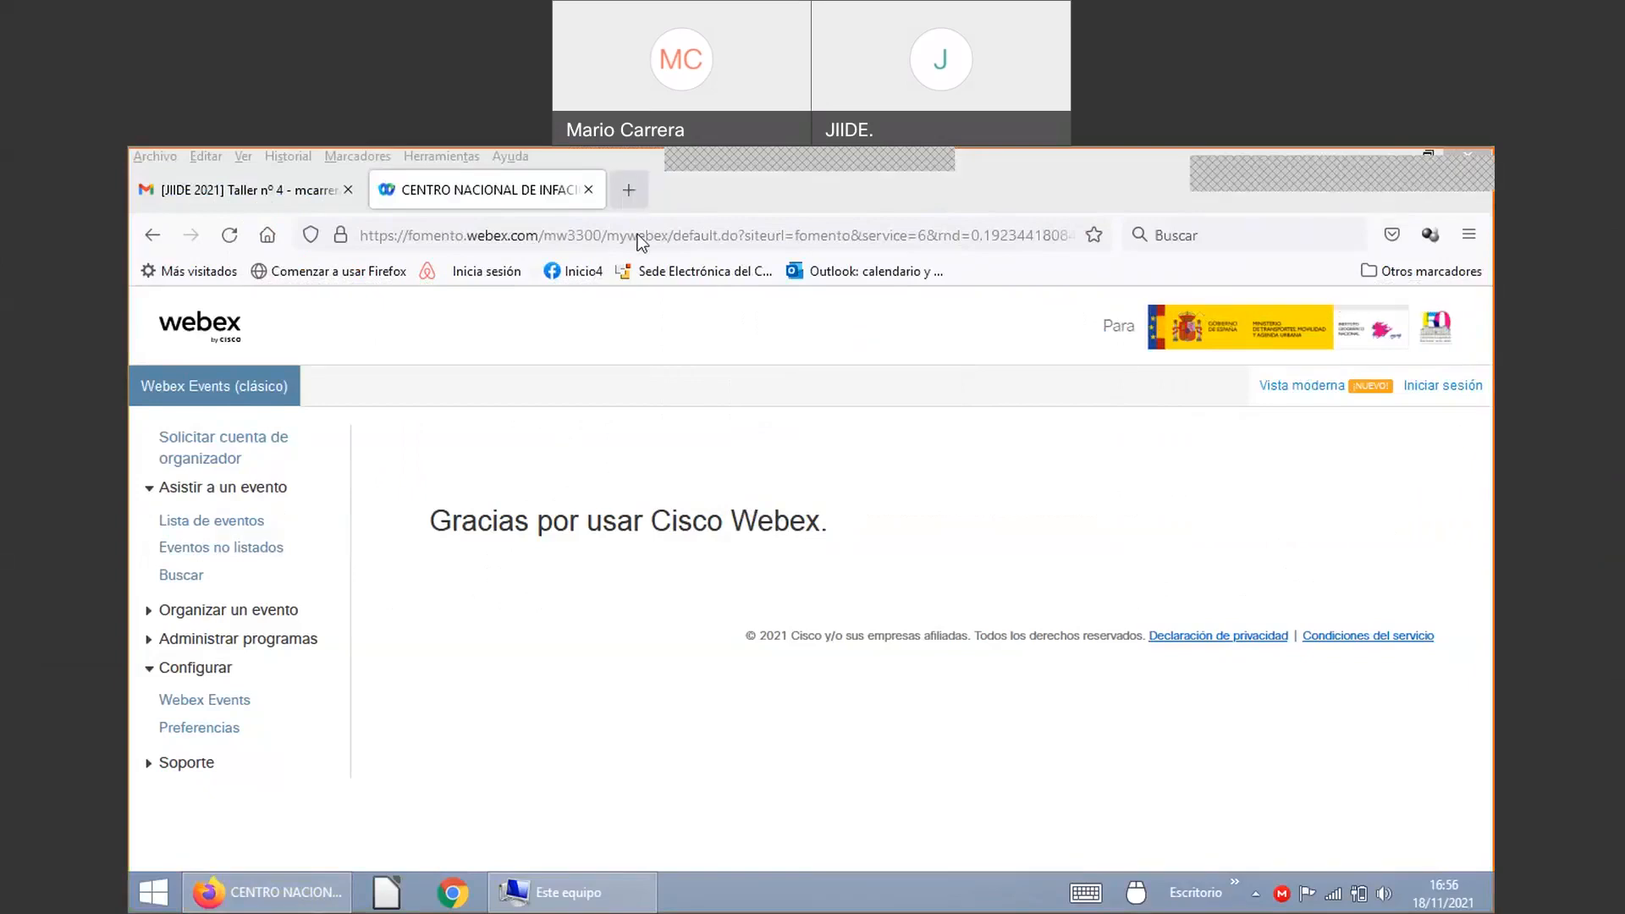
key(ctrl+t)
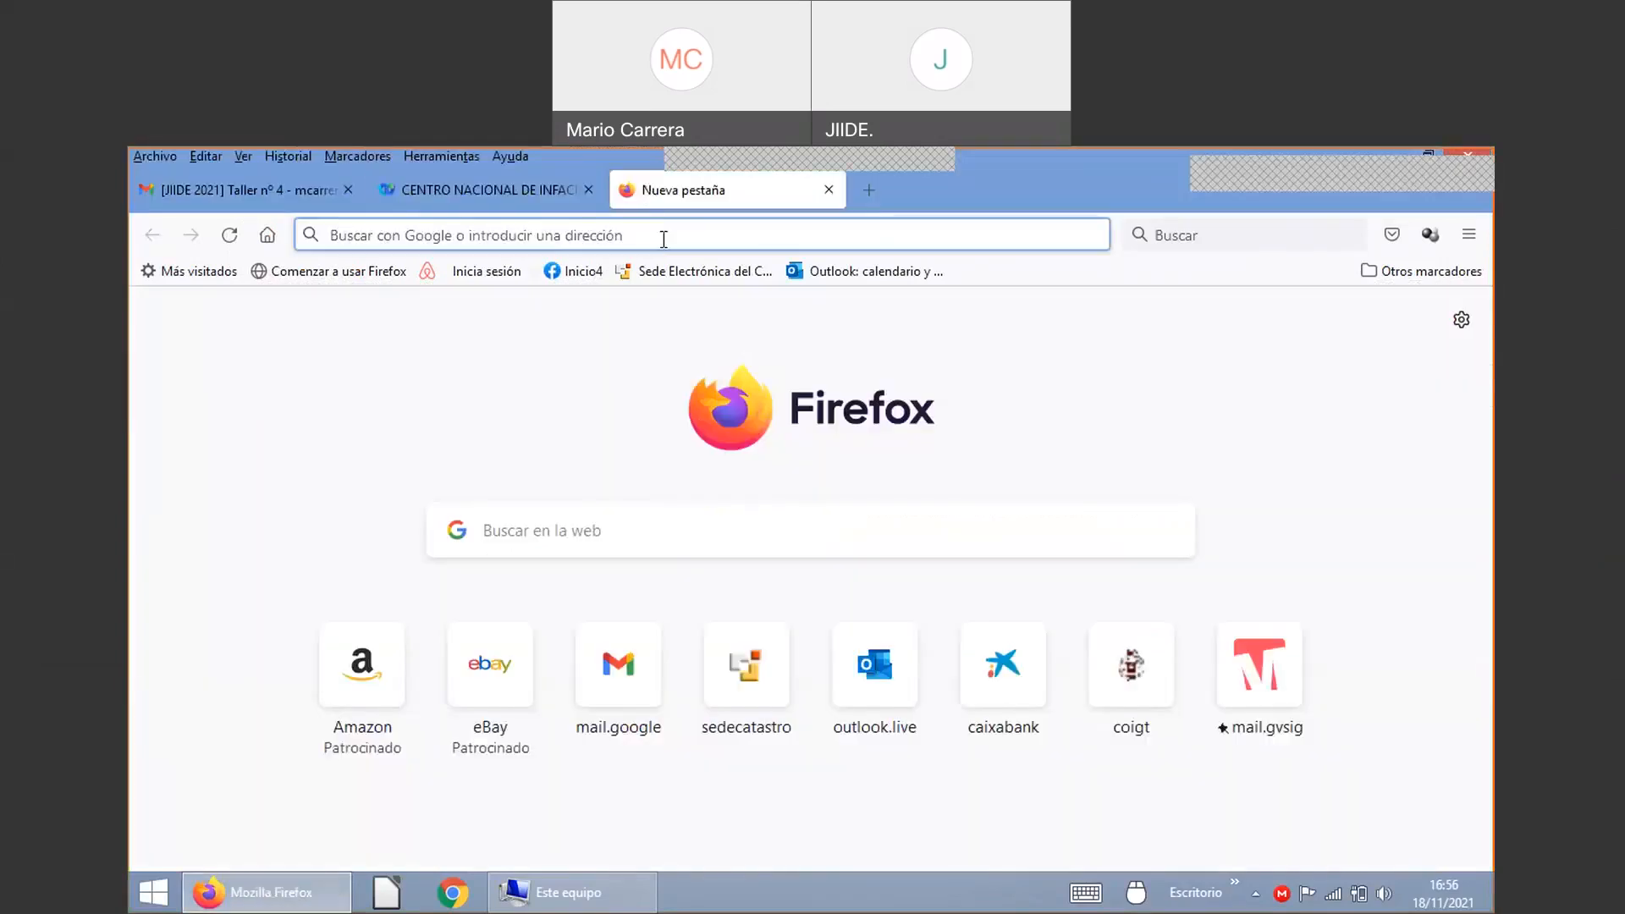
click(699, 272)
text(www.)
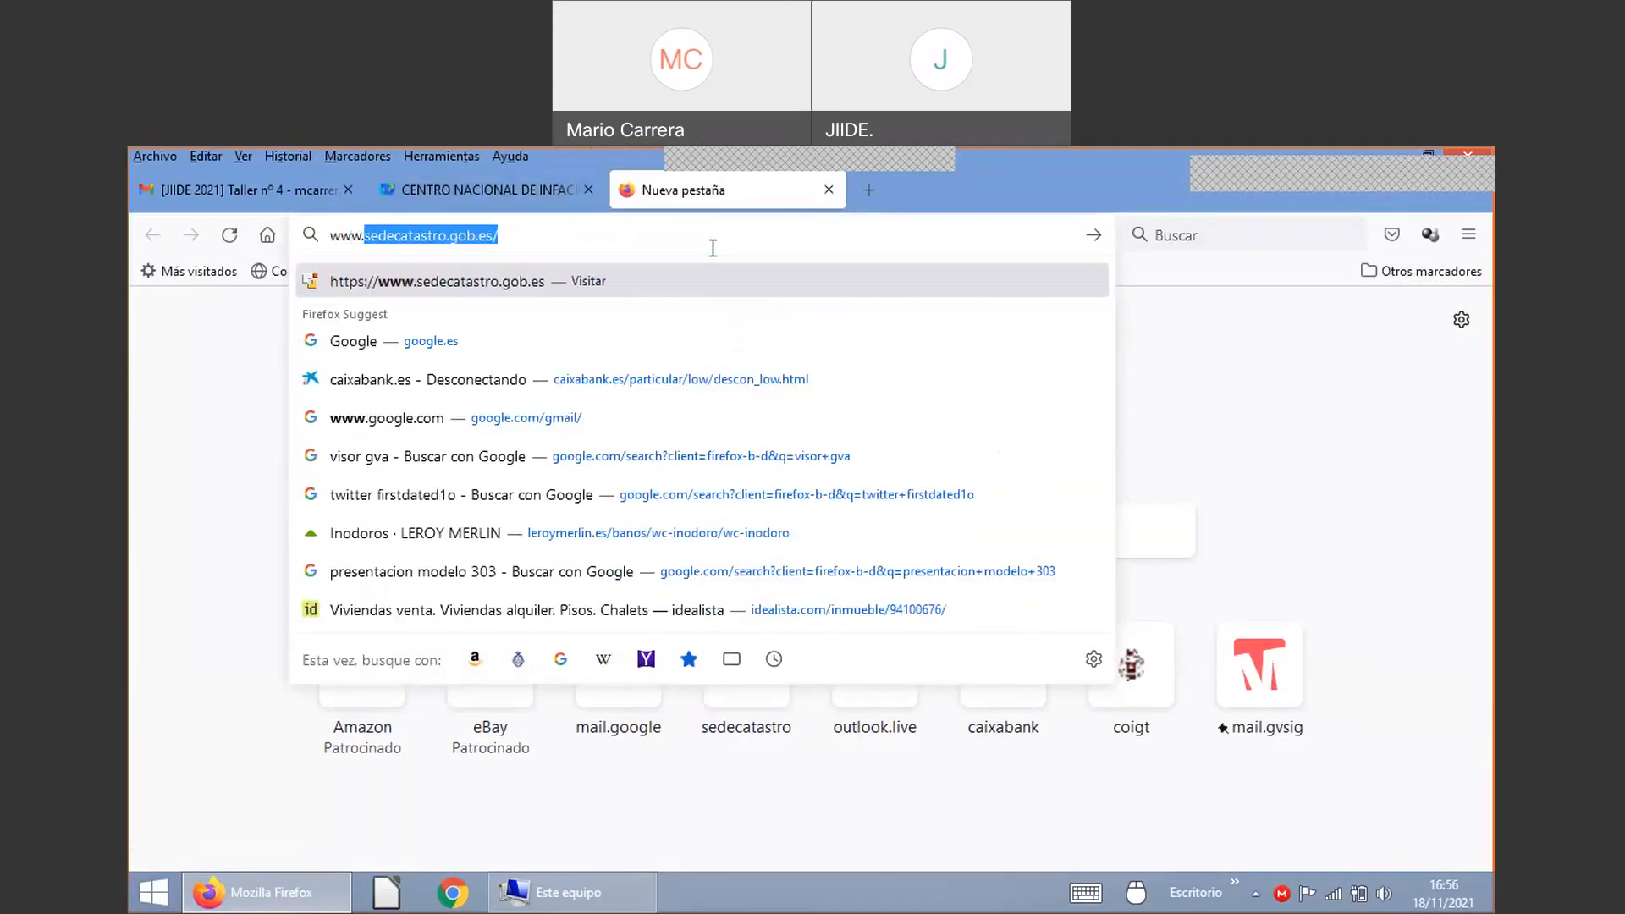
text(gv)
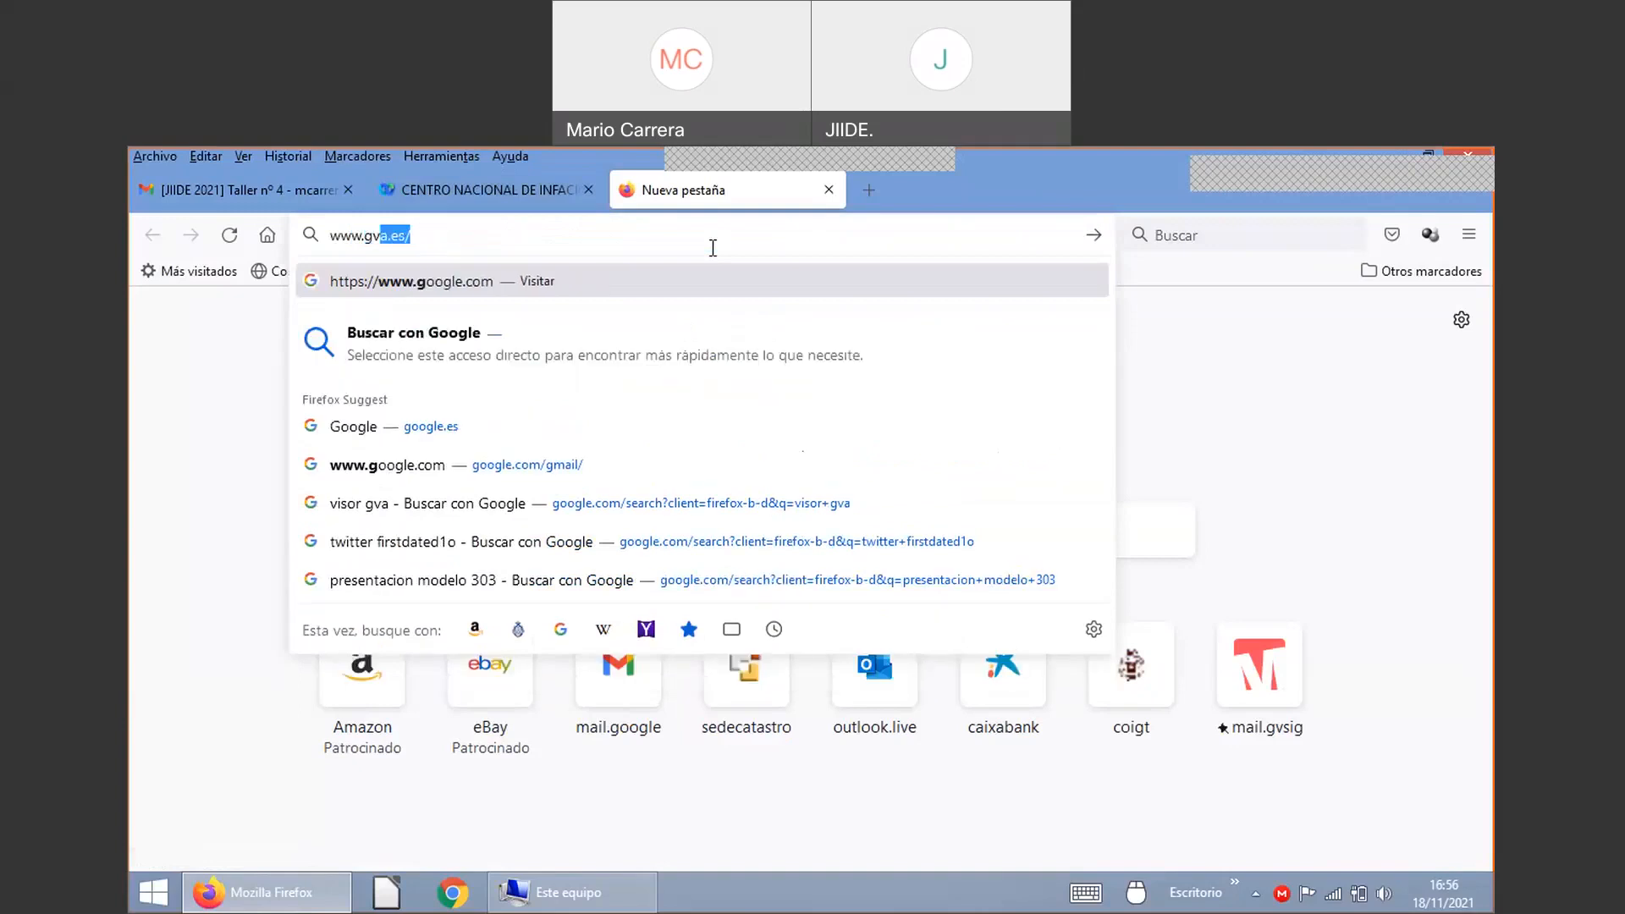
text(s)
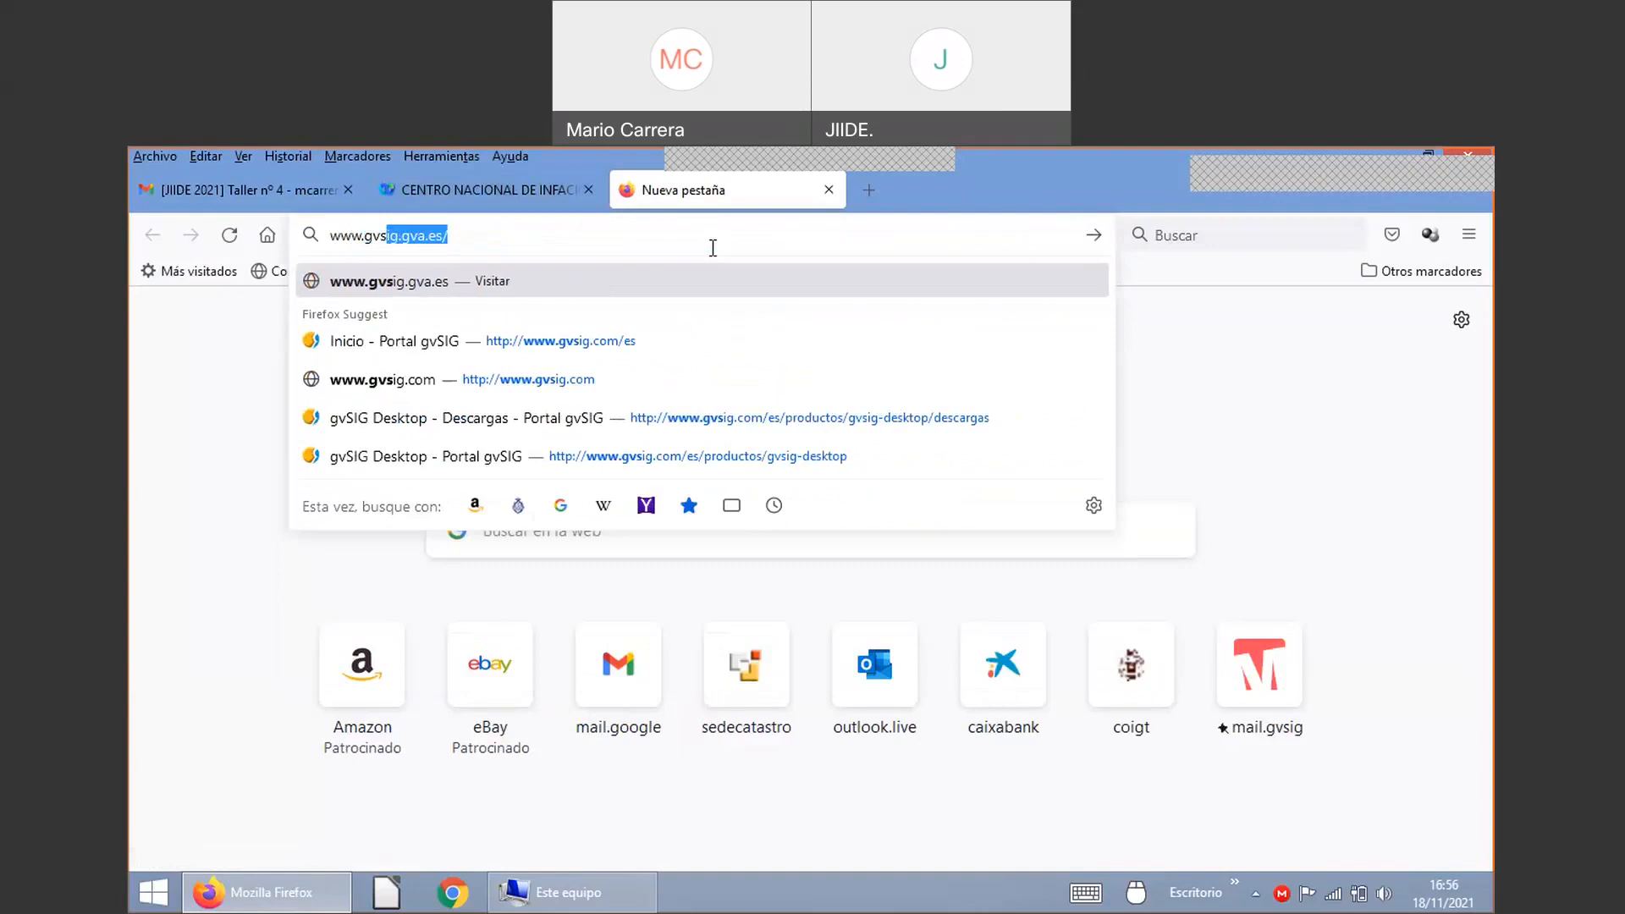
text(ig.co)
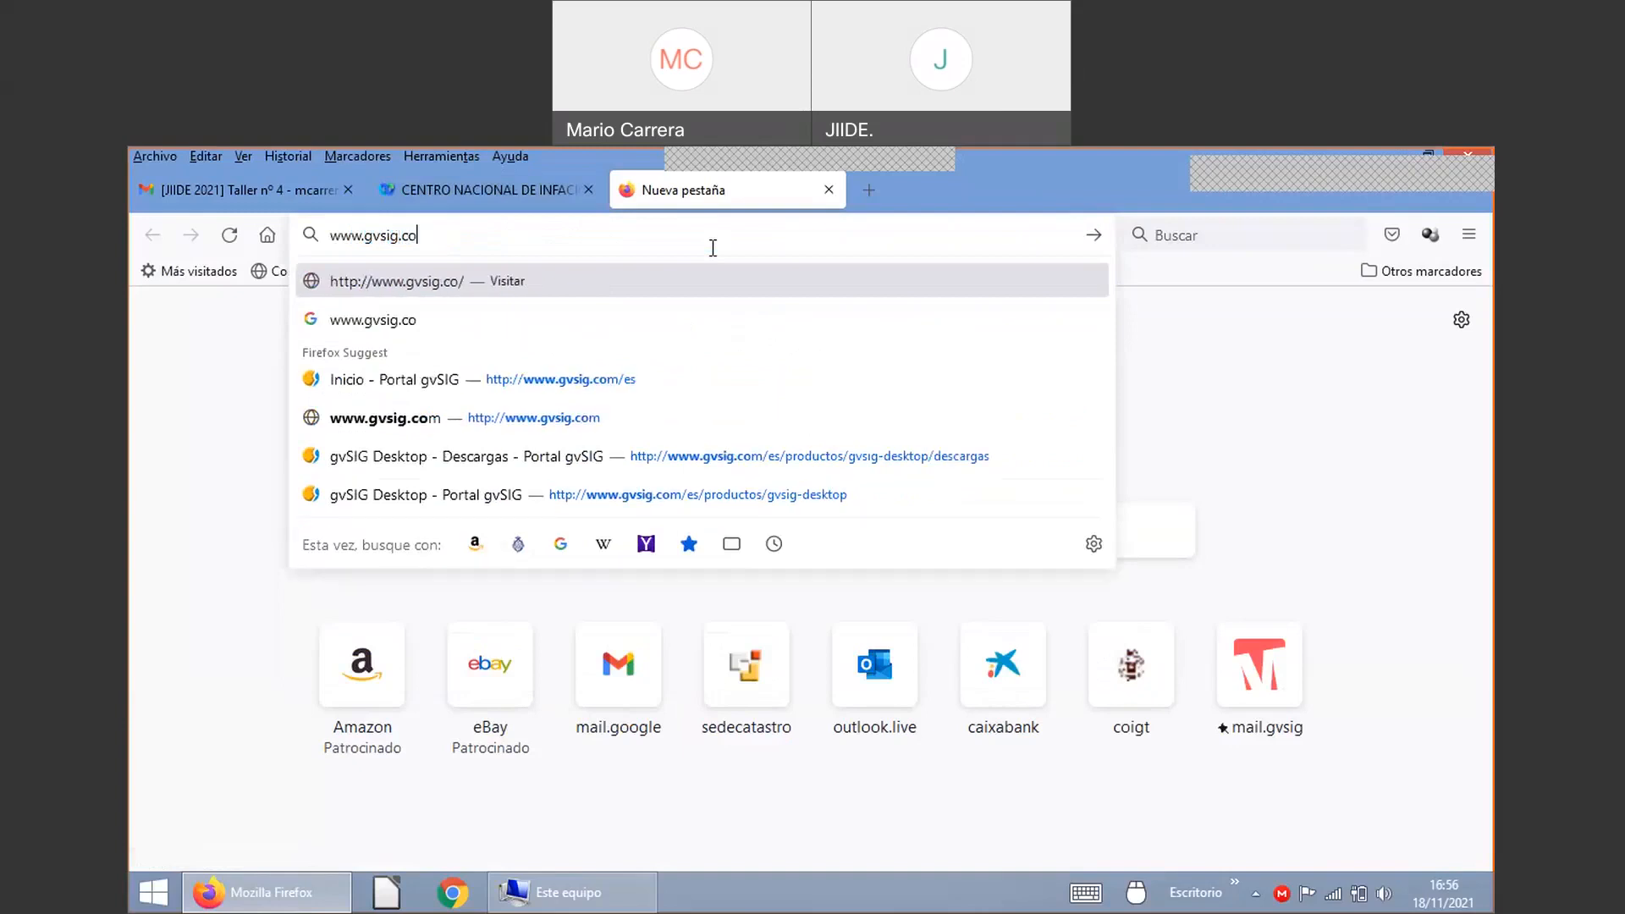
text(m)
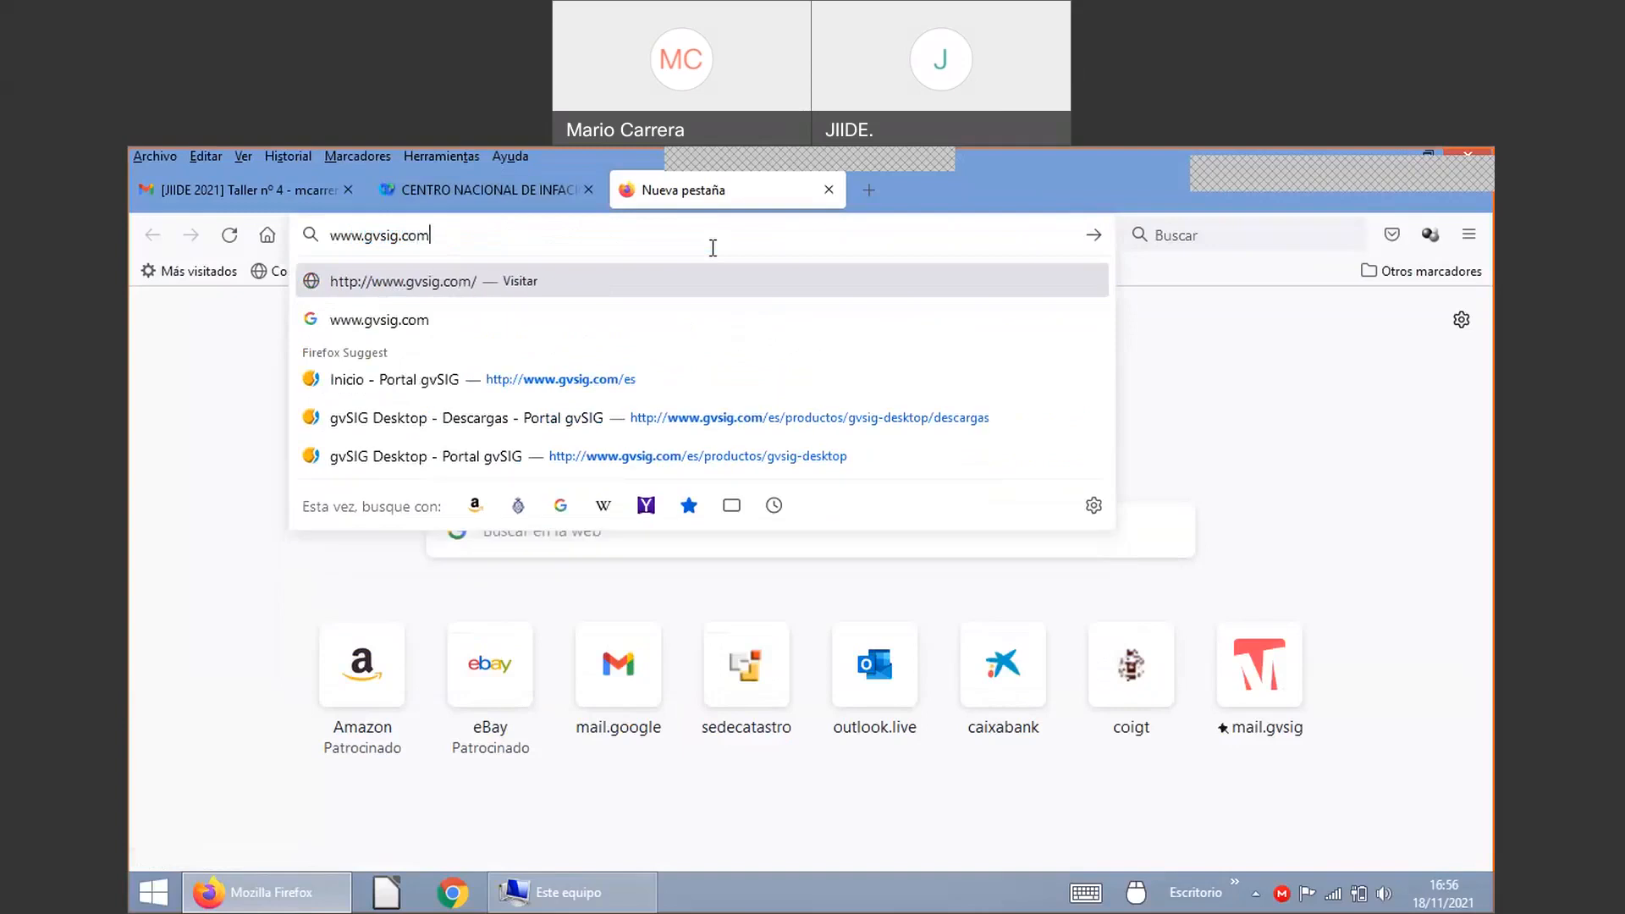
text(/)
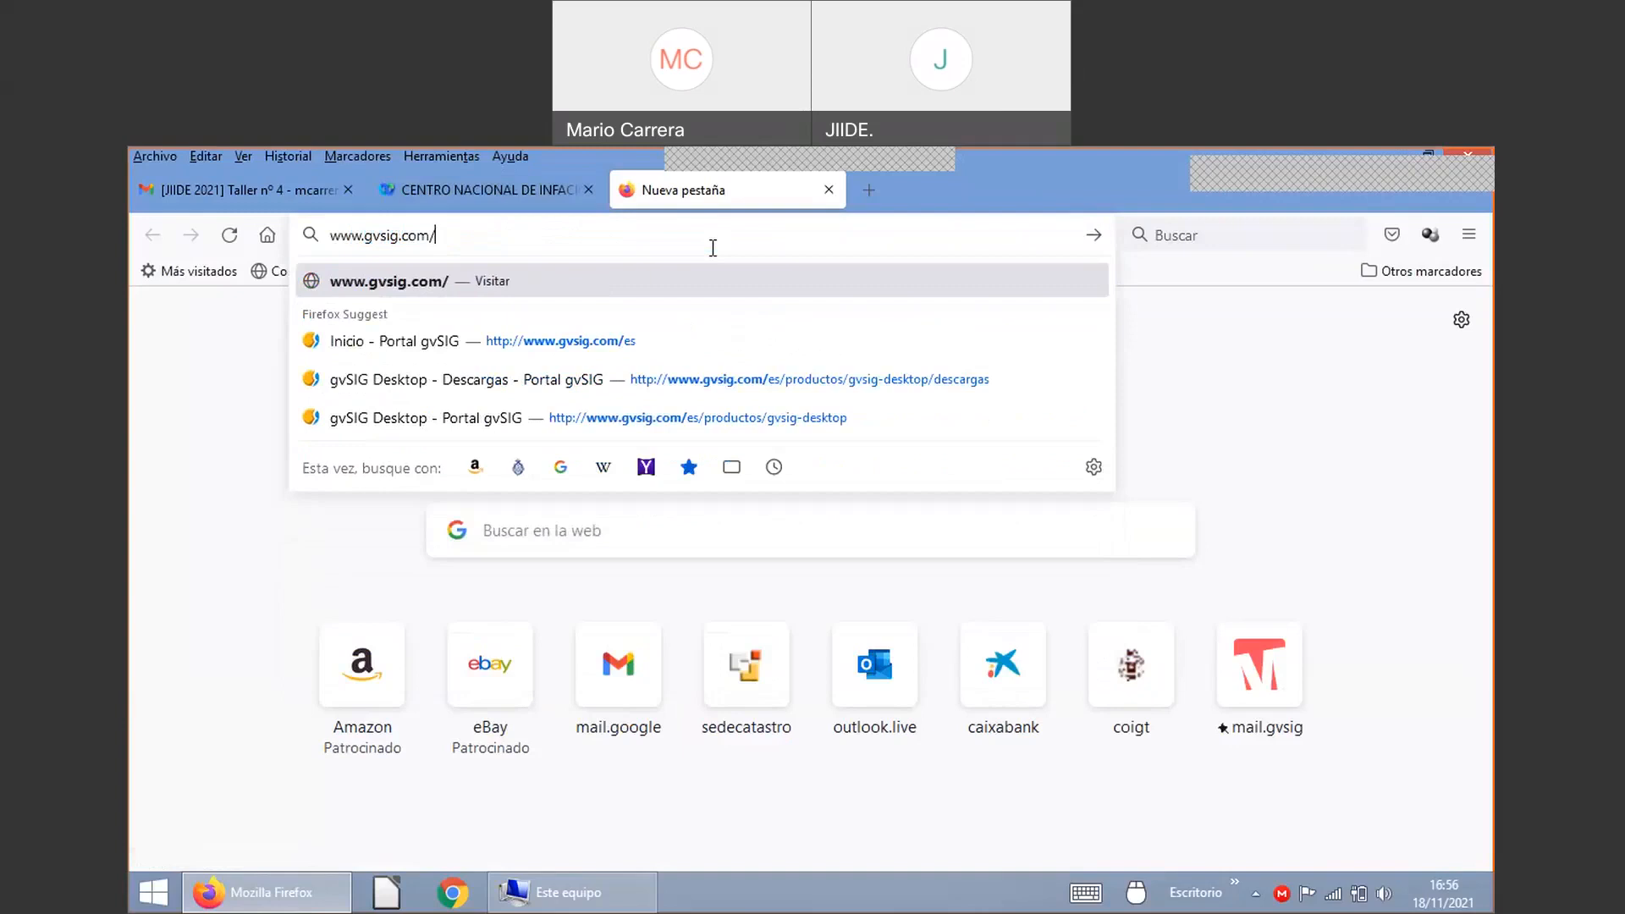
text(jiide2021)
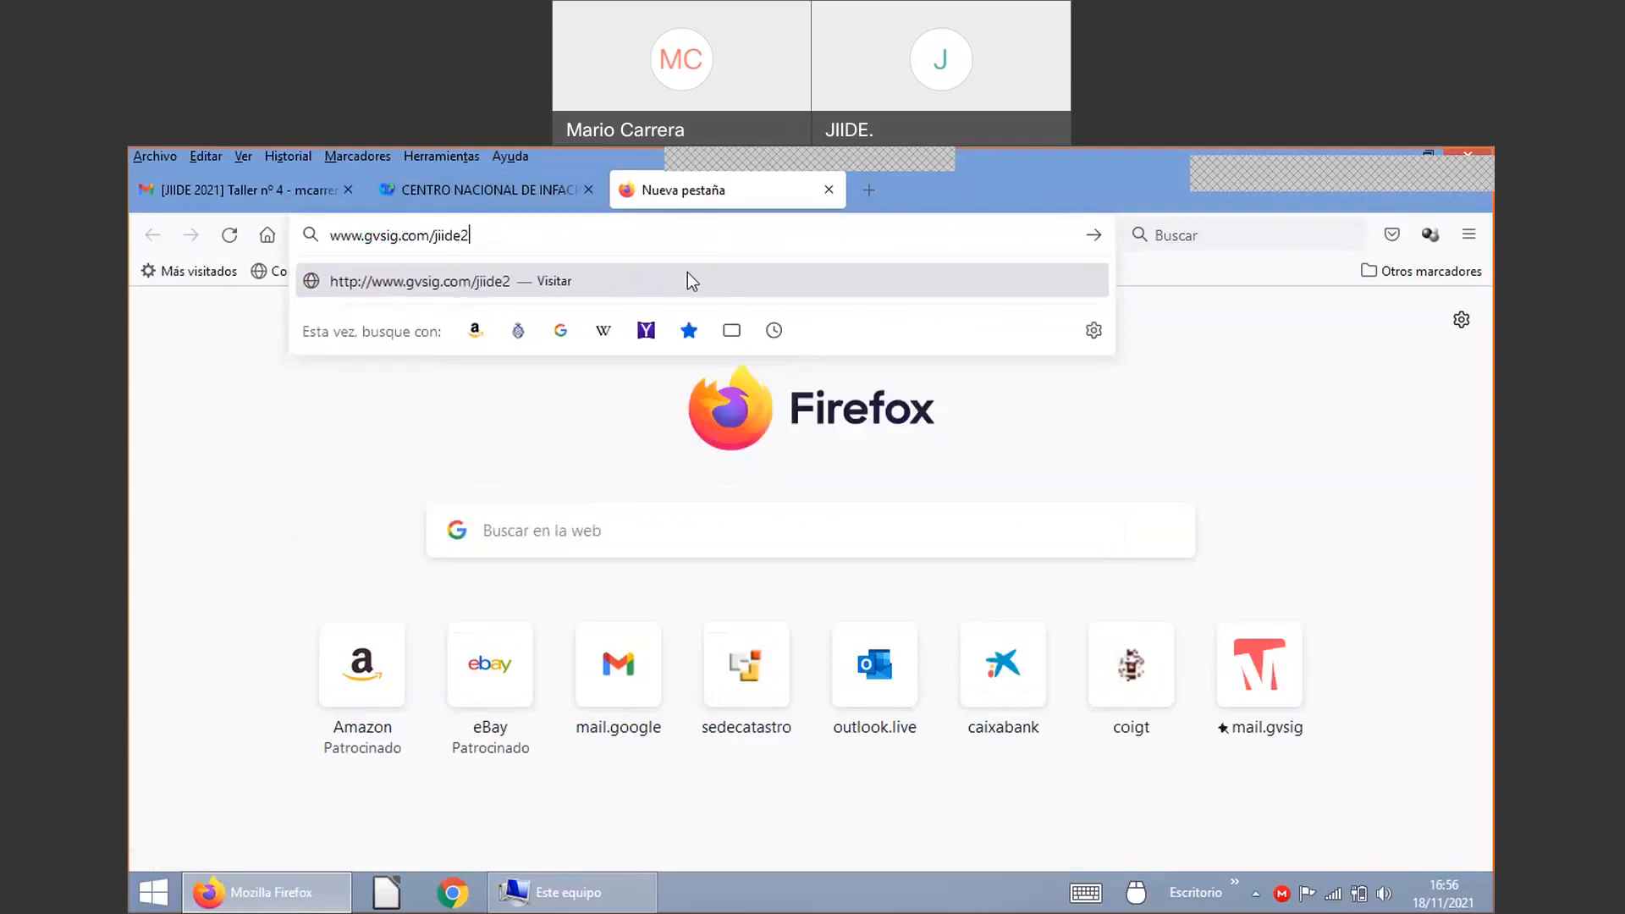
triple_click(400, 240)
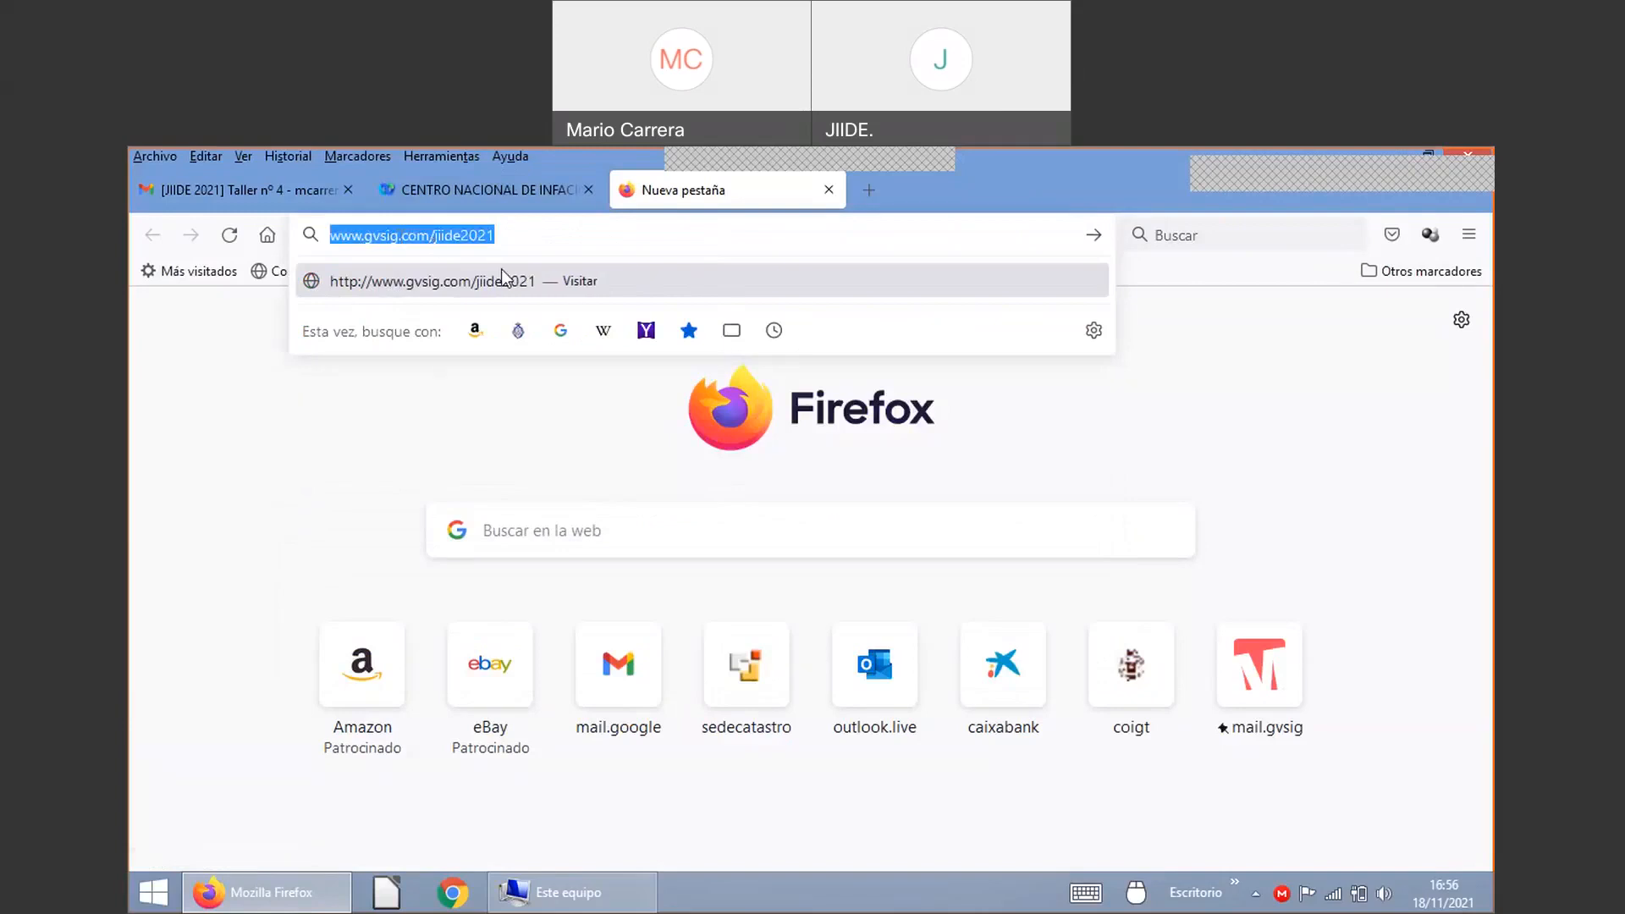
Step: Check the Webex meeting tab, then return to the tab holding the gvSIG address
click(449, 189)
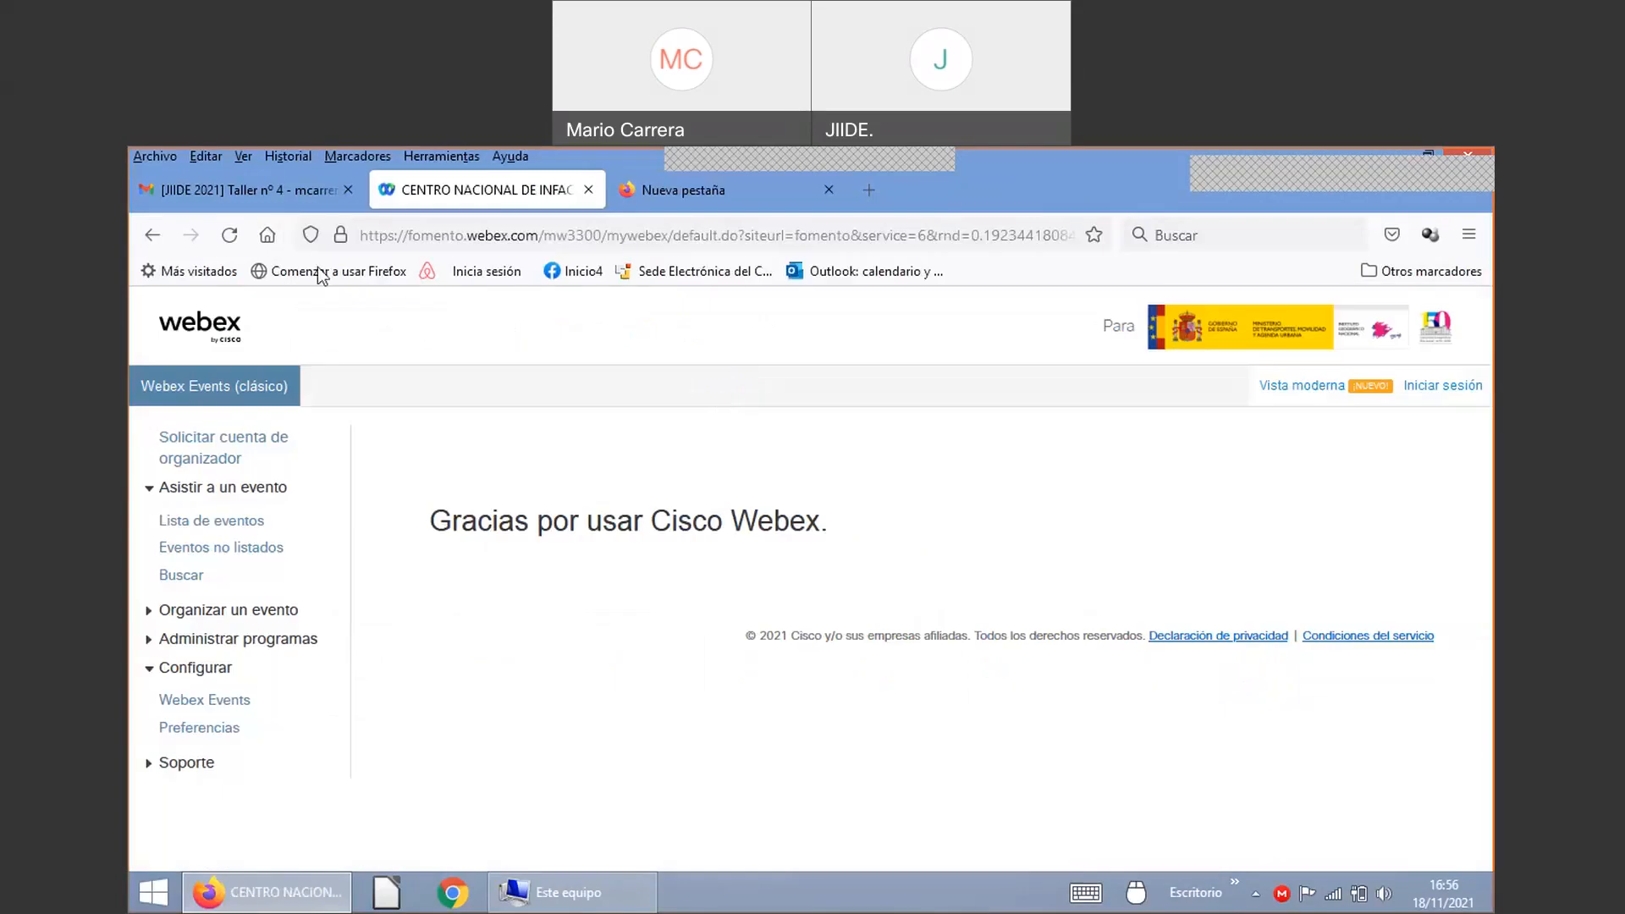
click(564, 892)
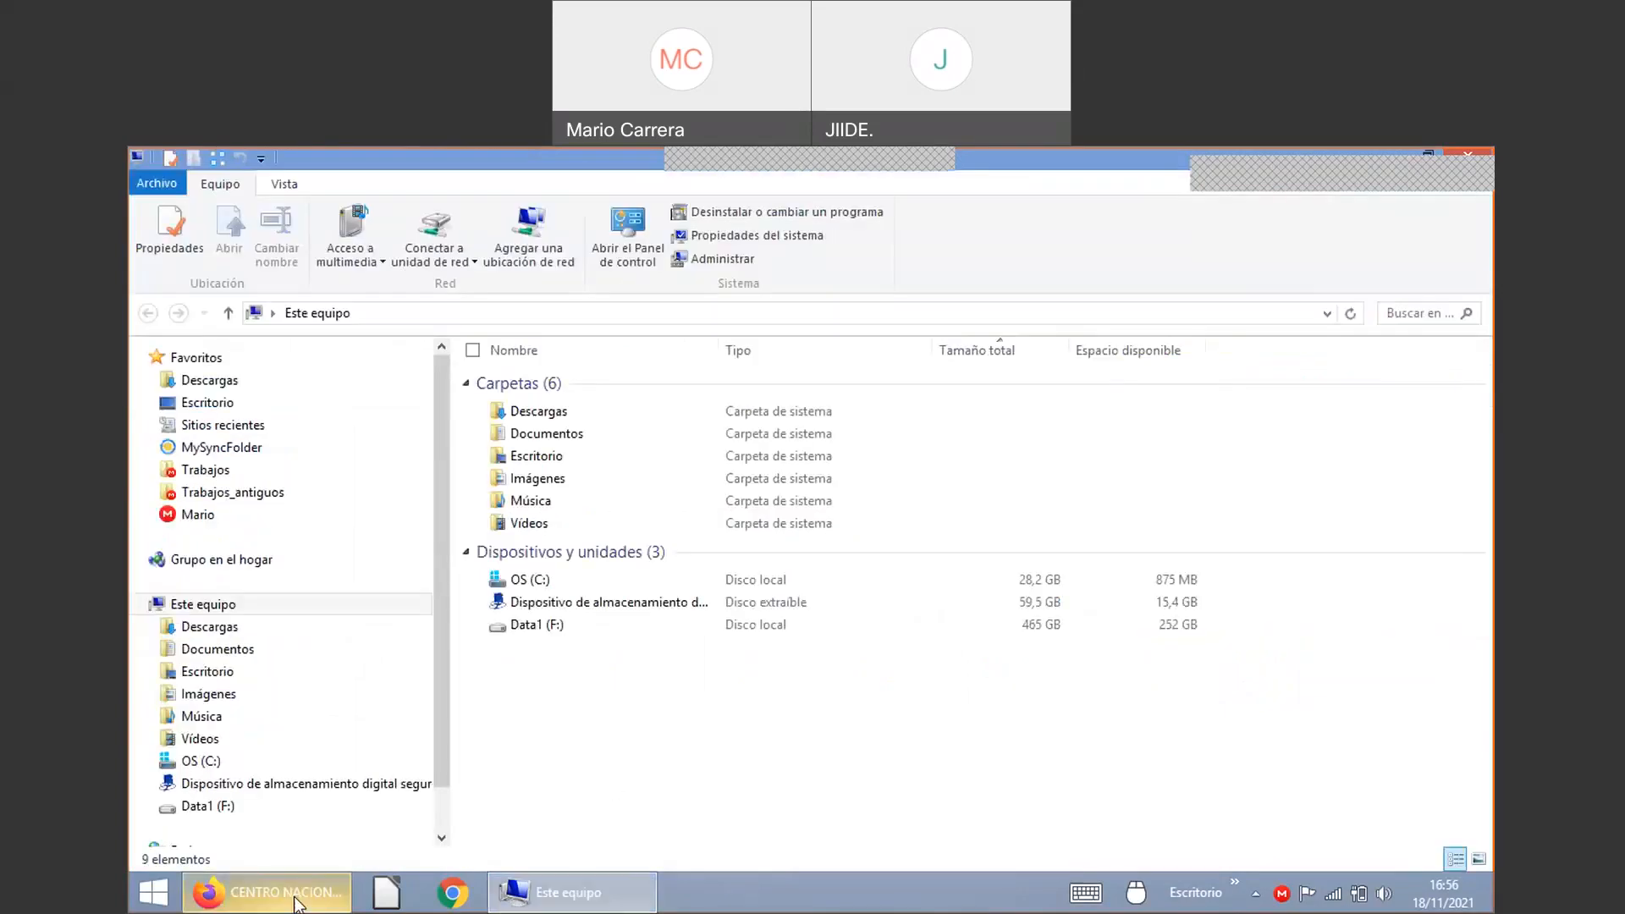
click(563, 893)
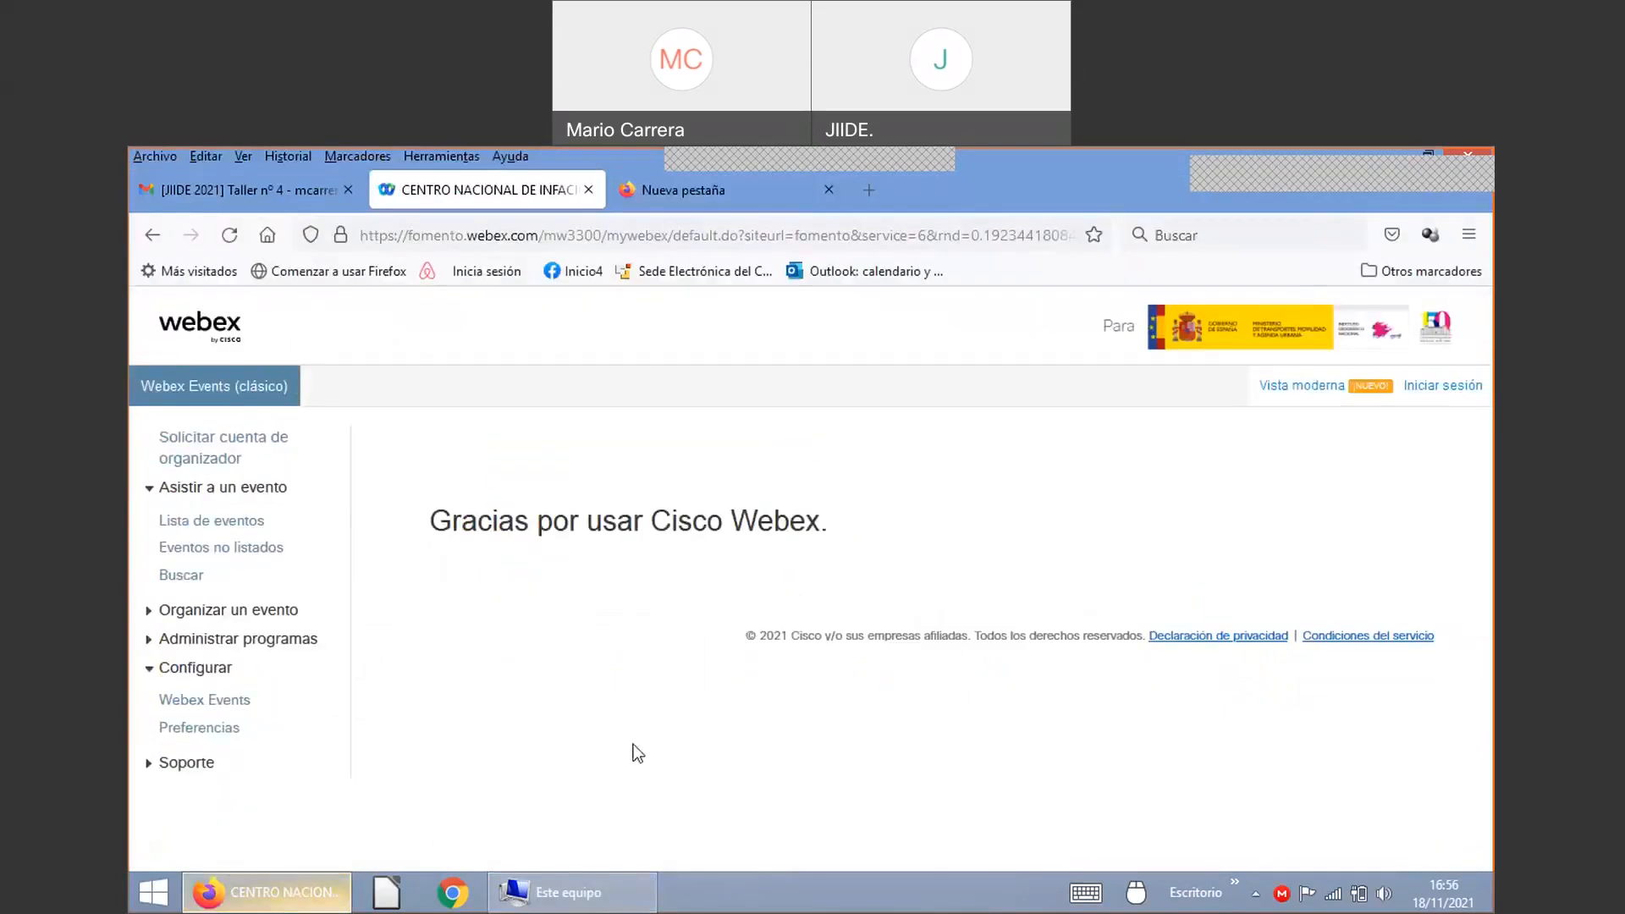
click(1354, 168)
click(1210, 171)
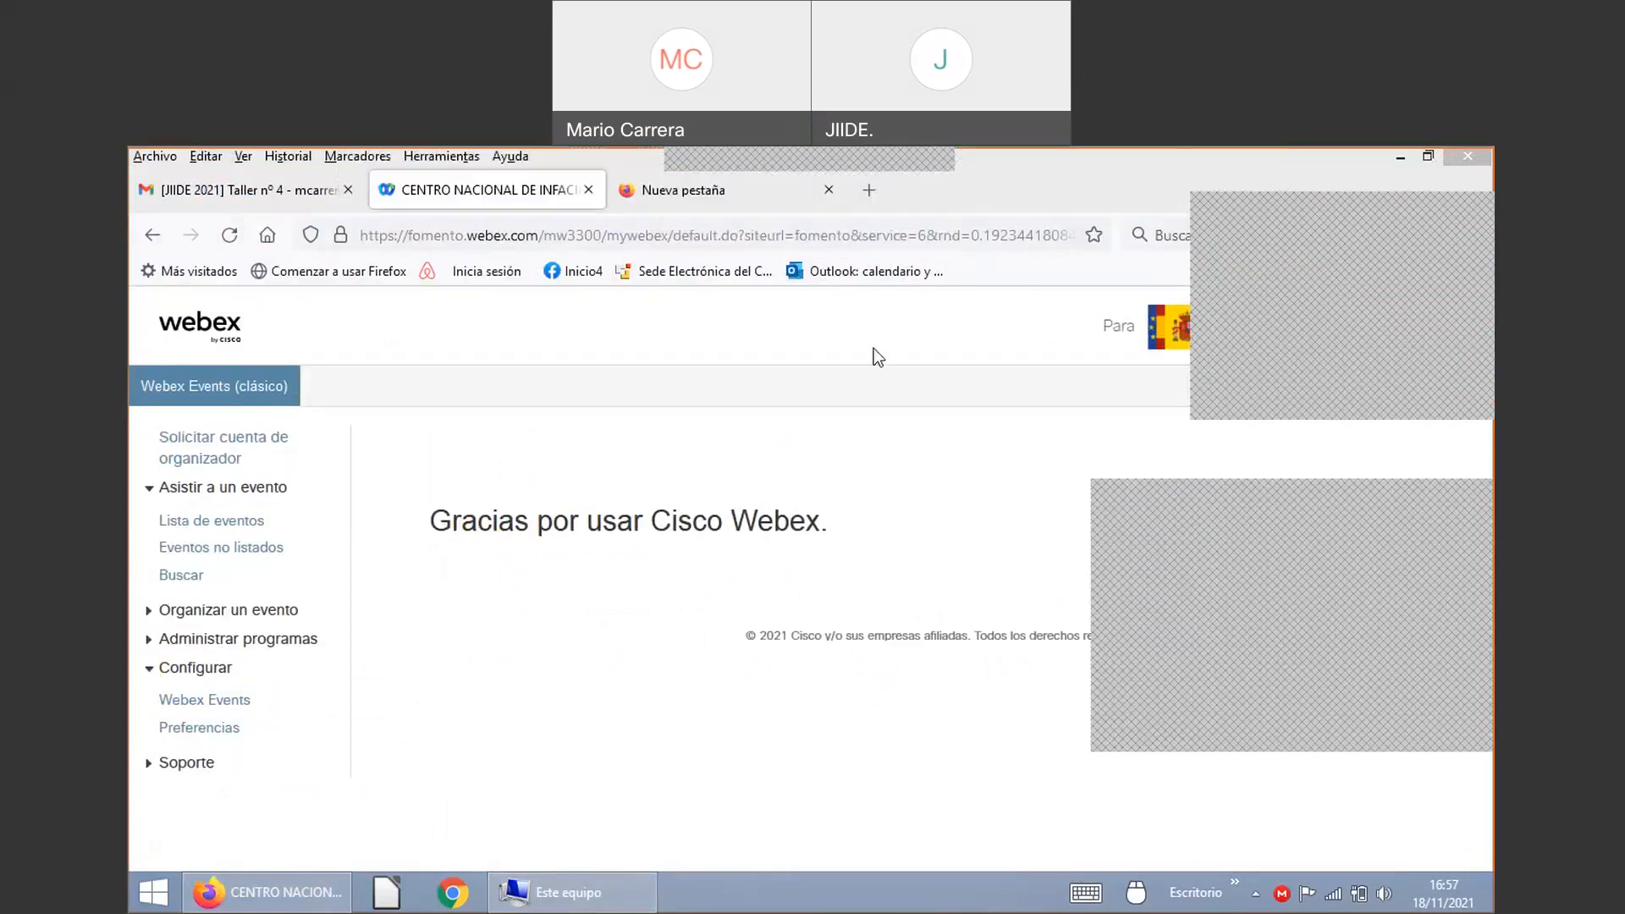
click(658, 194)
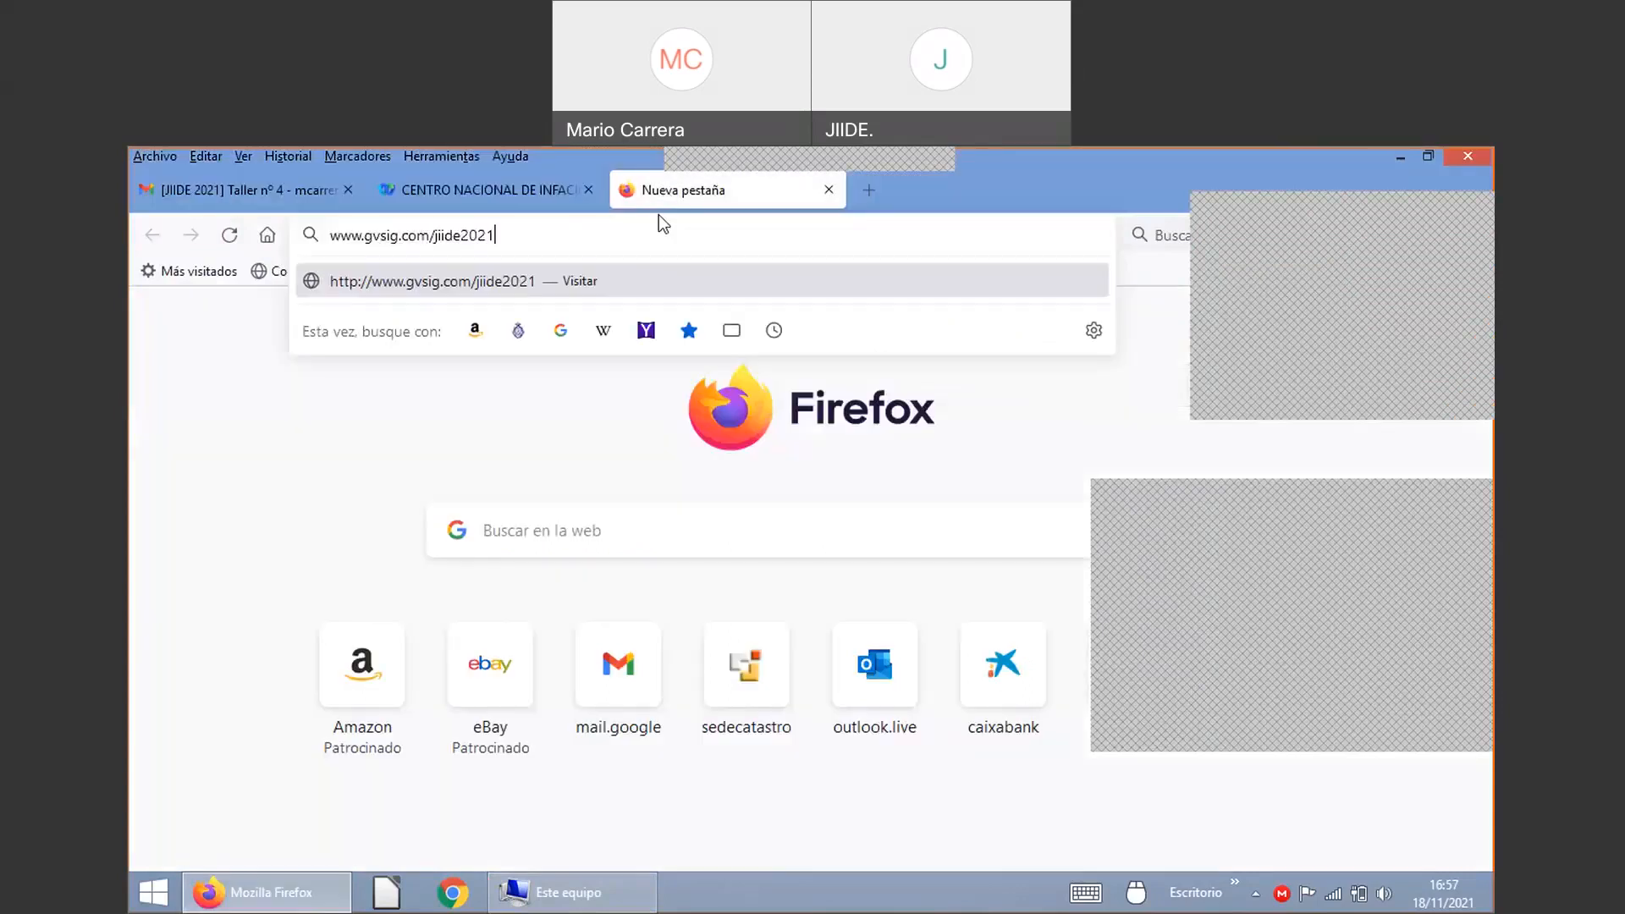
Step: Load the JIIDE 2021 page and start downloading the Cartografía taller JIIDE 2021 zip
key(Return)
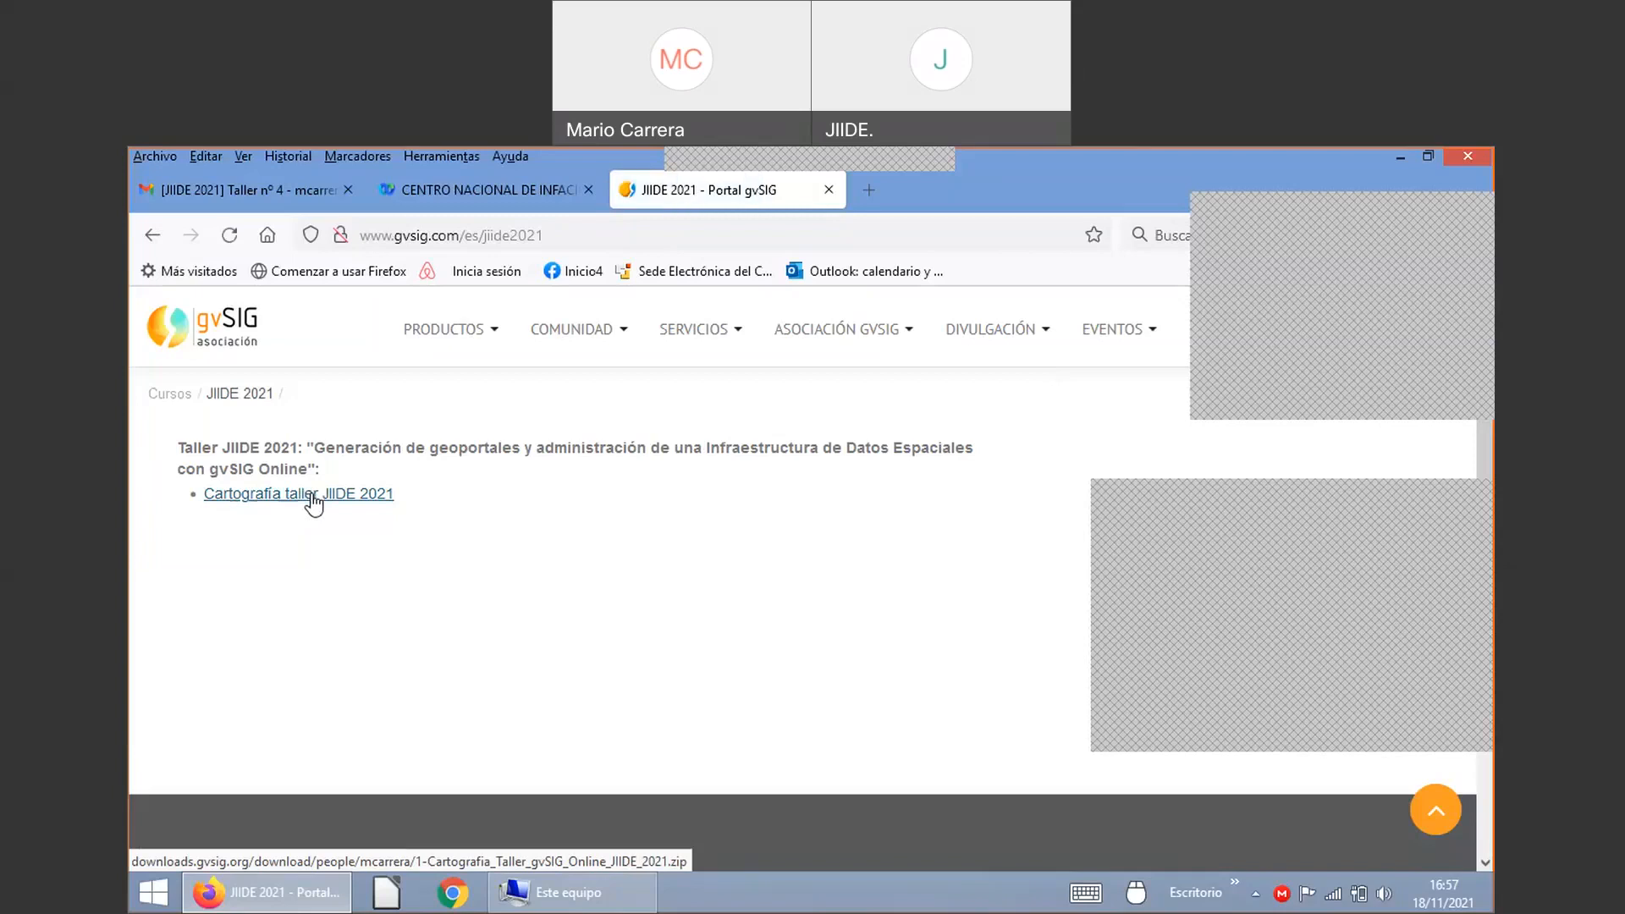
click(315, 502)
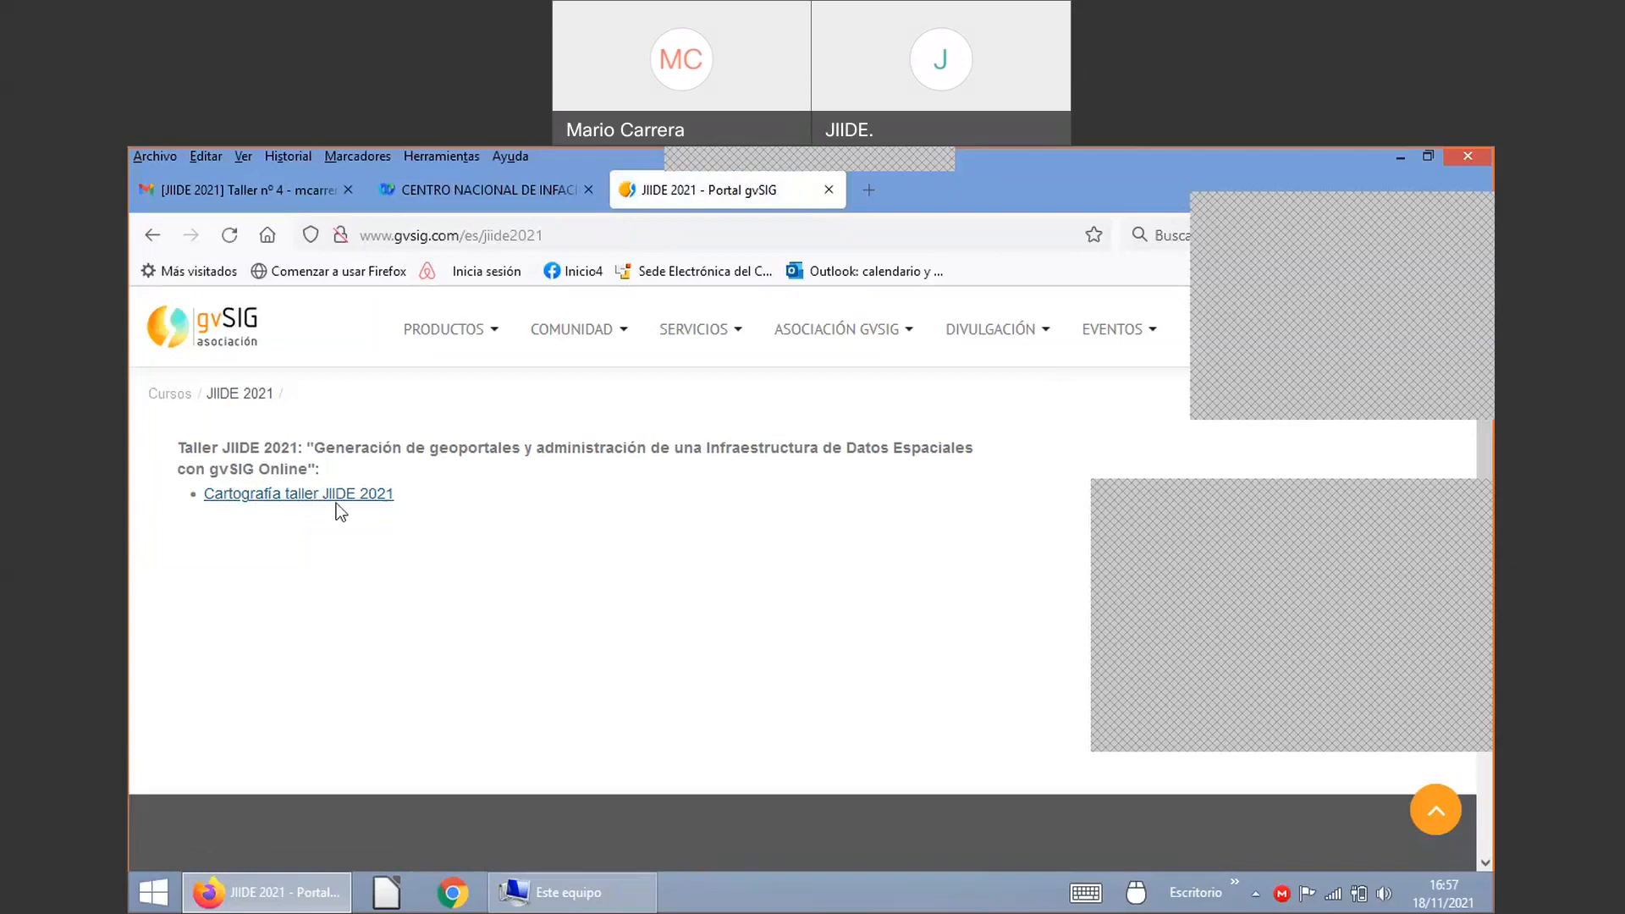
drag(836, 359, 585, 385)
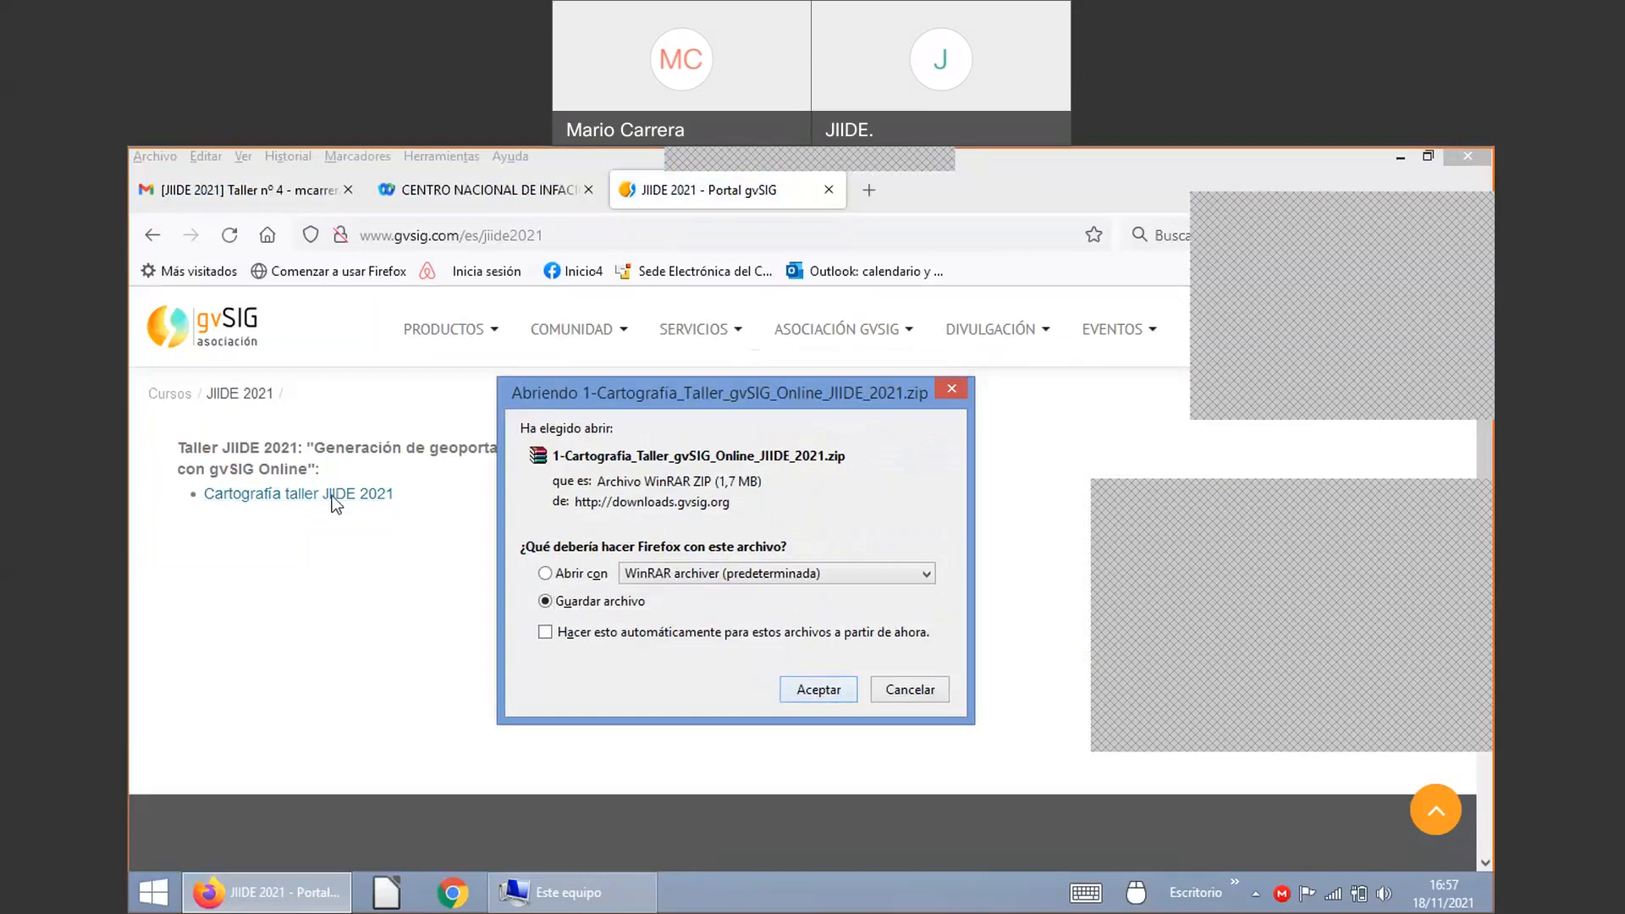
Step: Save 1-Cartografia_Taller_gvSIG_Online_JIIDE_2021.zip to the root of Data1 (F:)
key(Return)
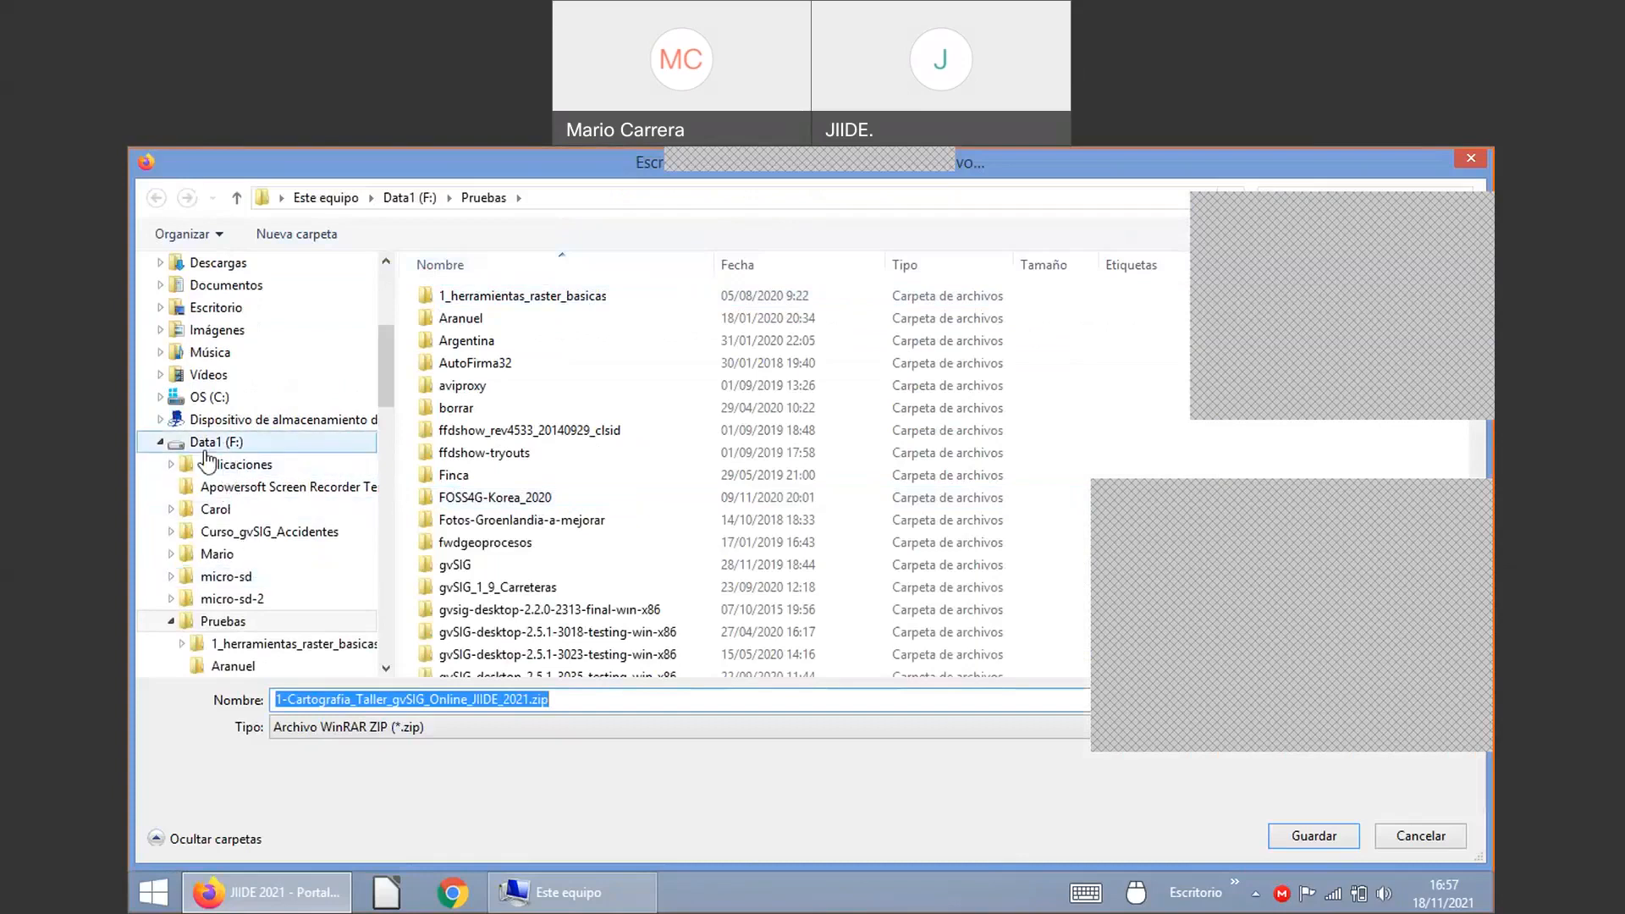
click(214, 443)
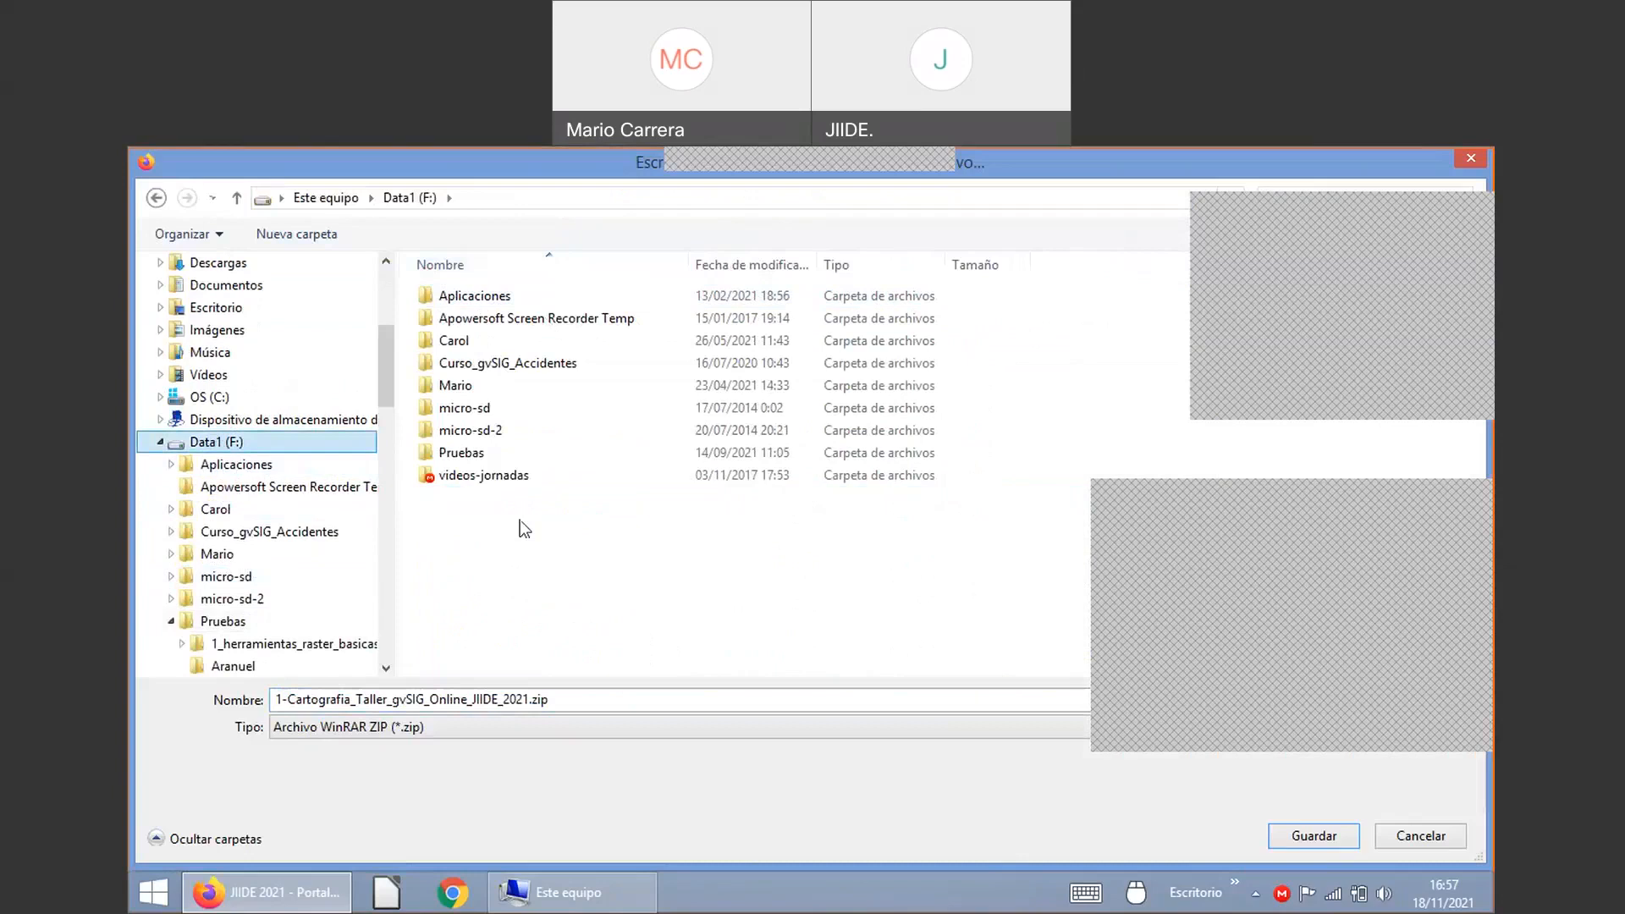
right_click(491, 539)
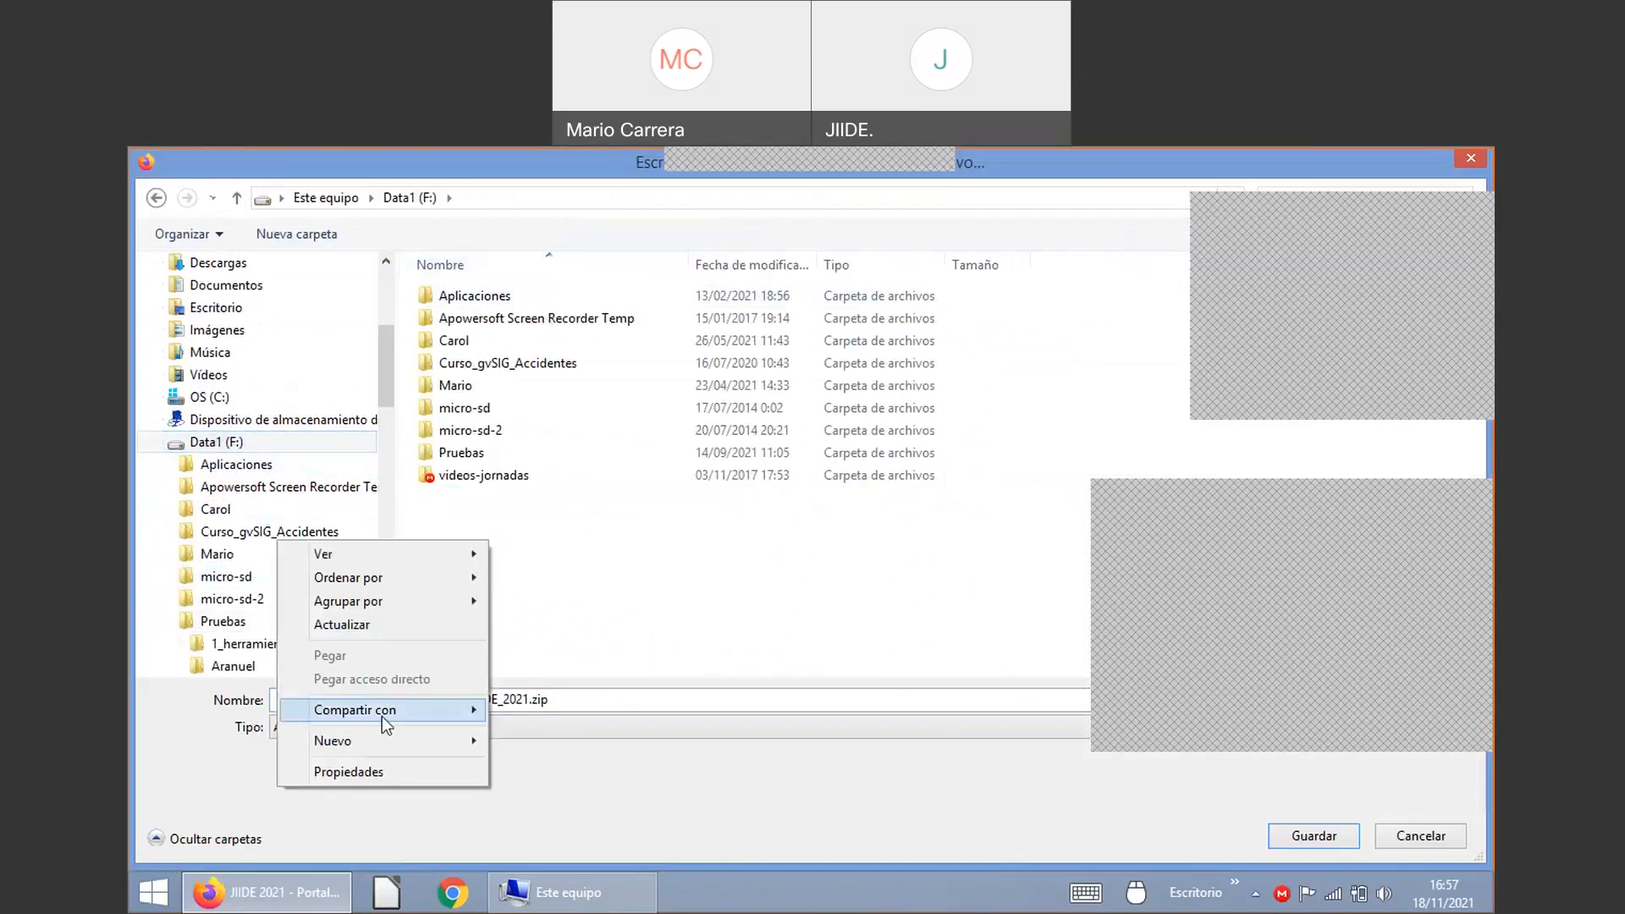
click(442, 510)
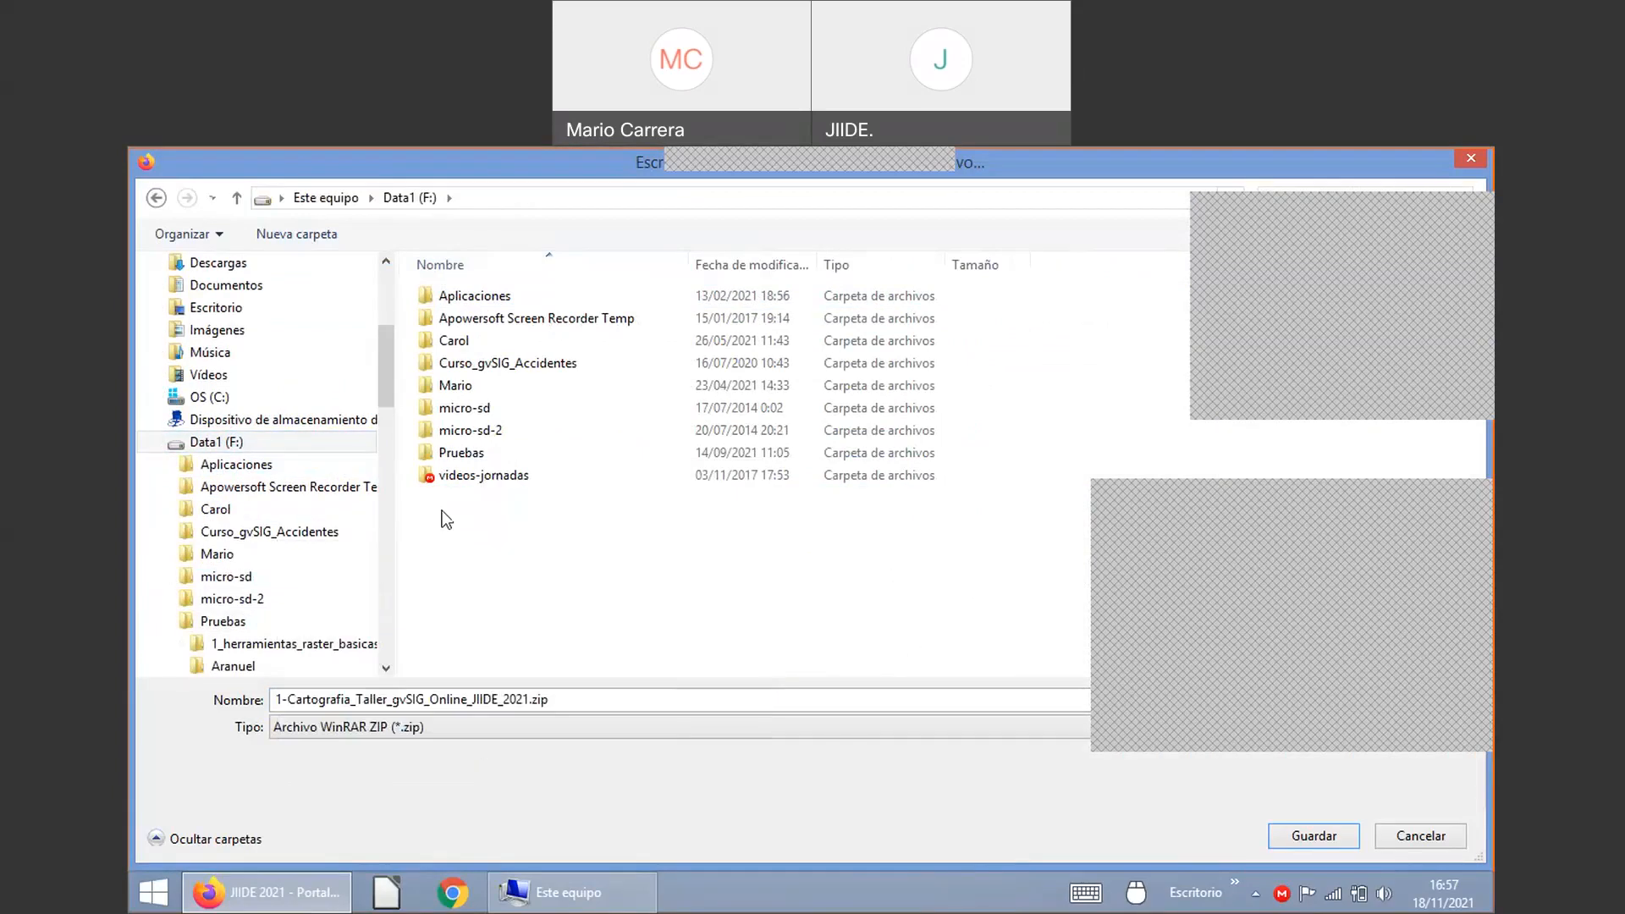
click(1314, 836)
click(617, 886)
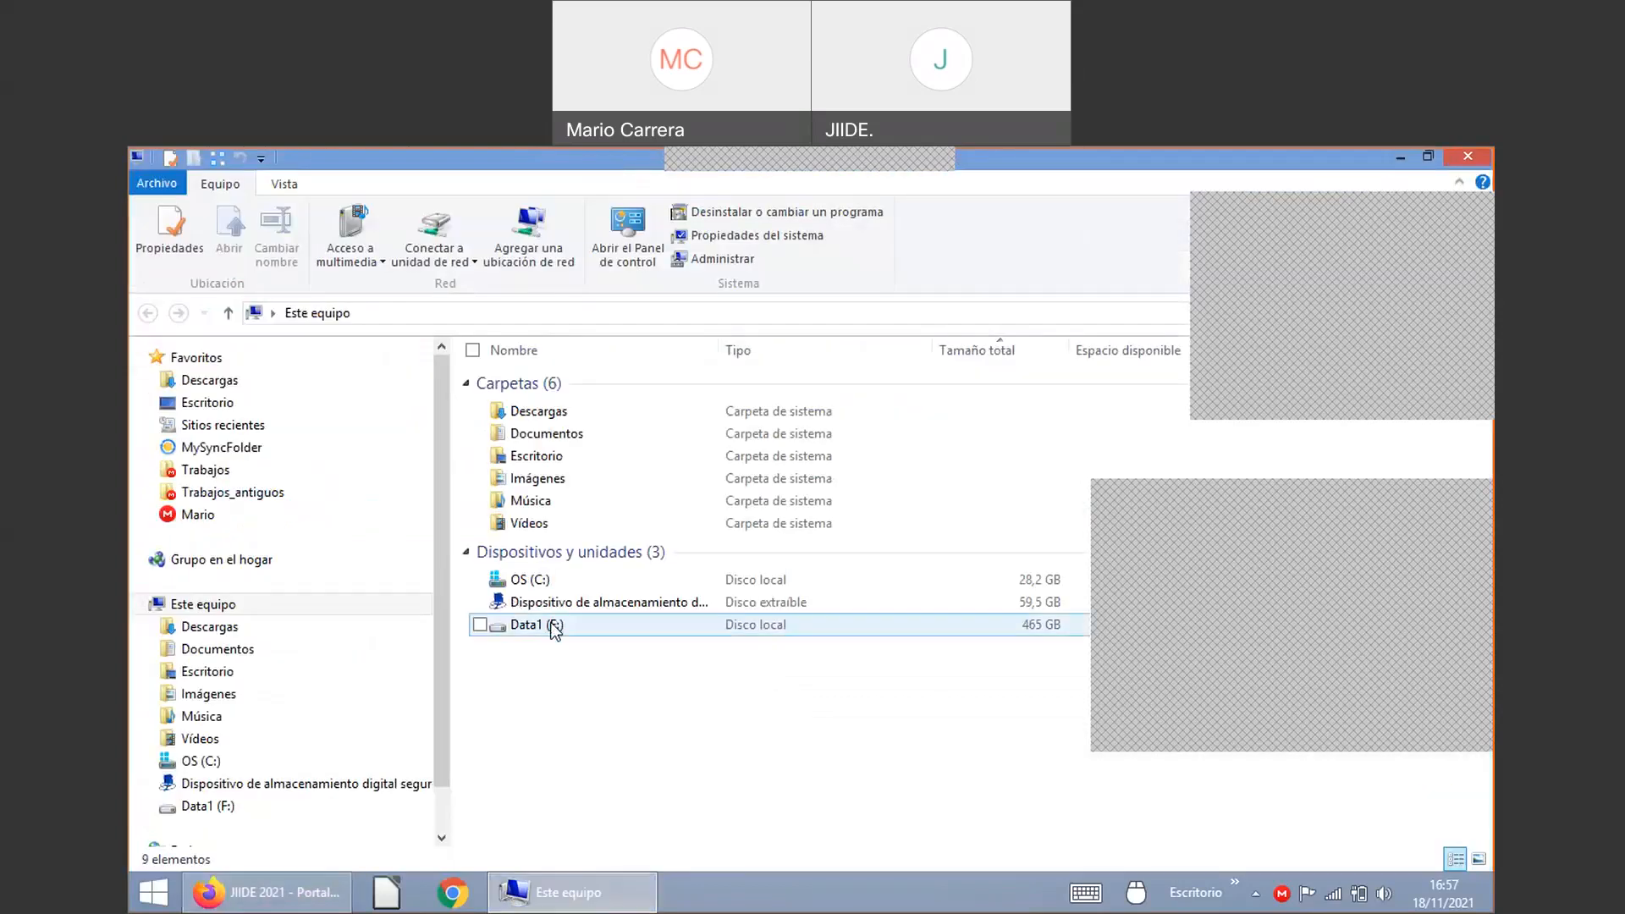
Step: Open the Data1 (F:) drive in File Explorer to find the downloaded zip
double_click(555, 628)
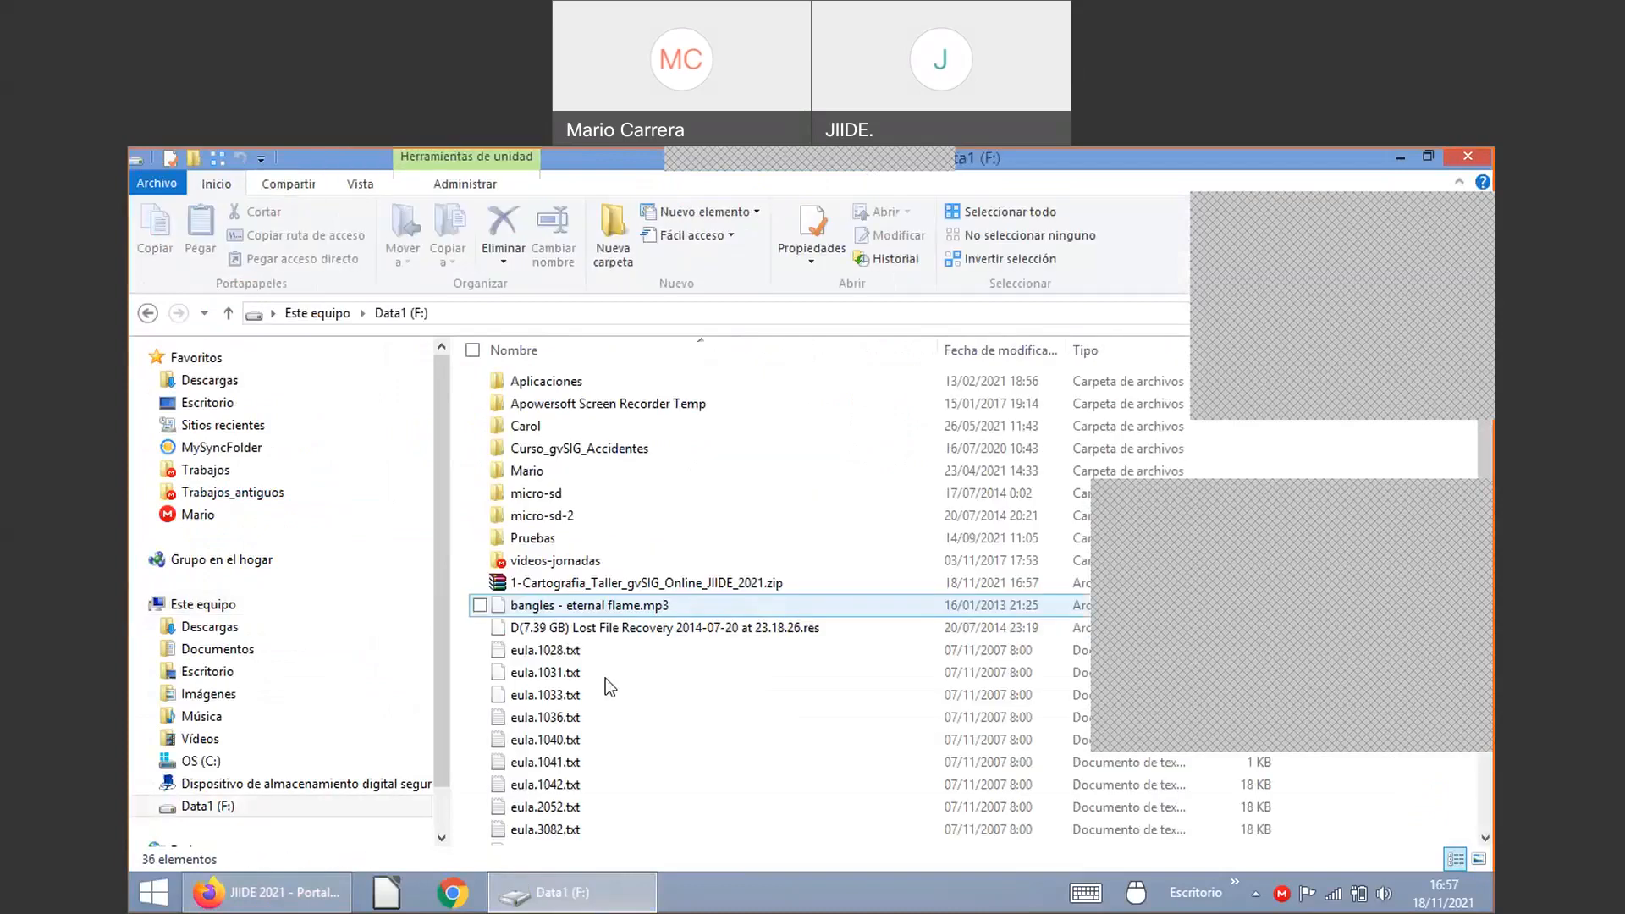
click(335, 889)
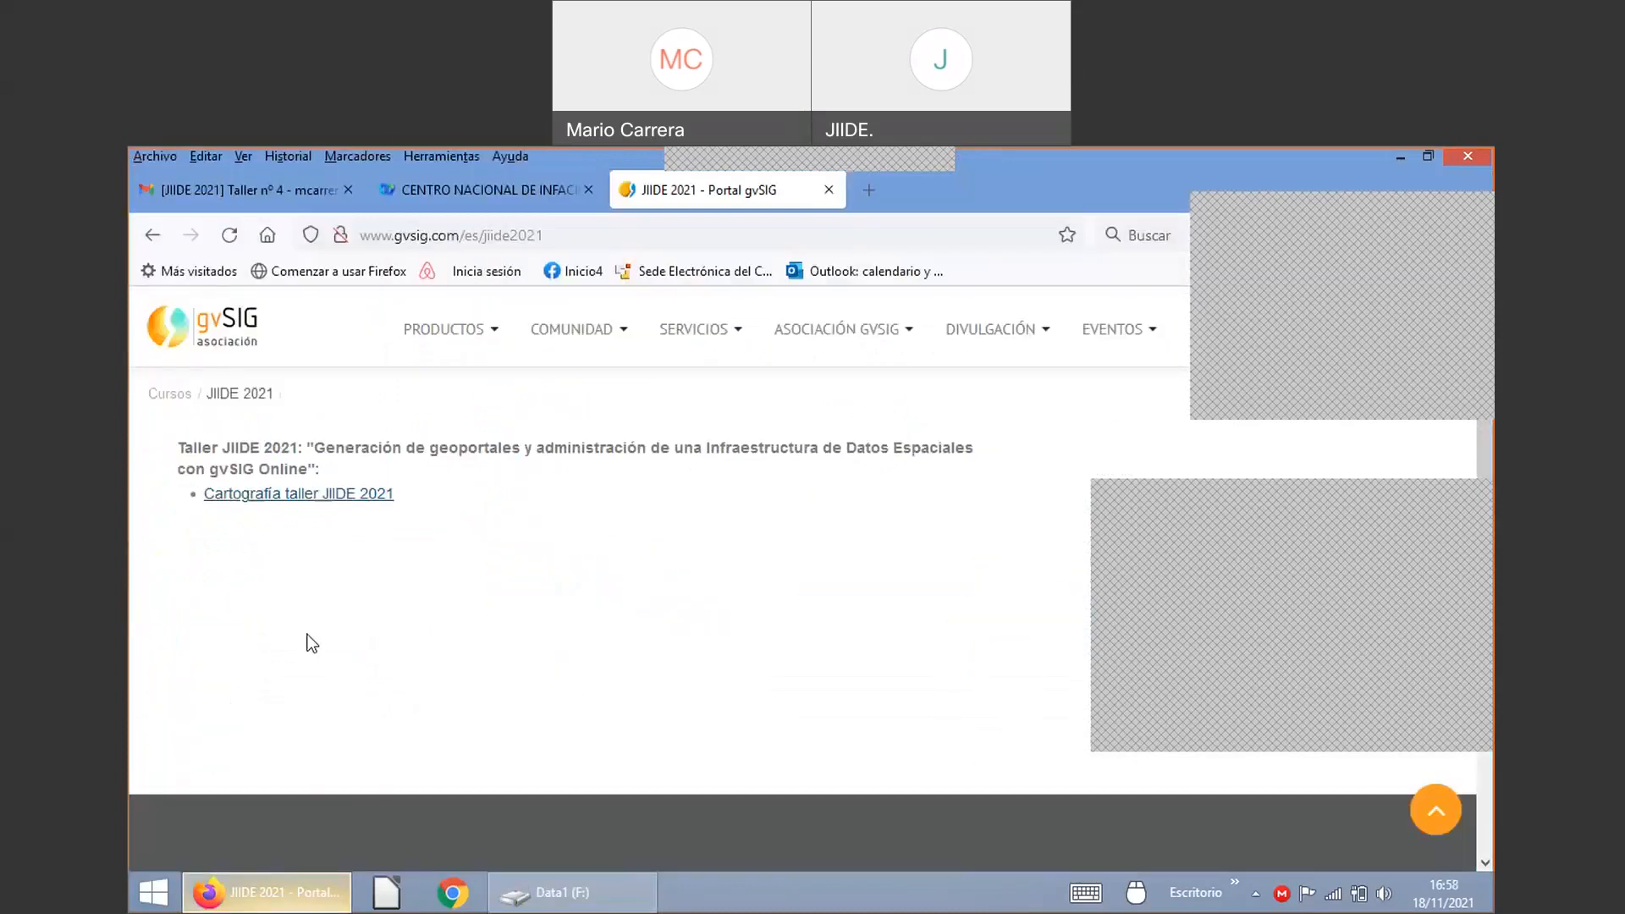
click(552, 896)
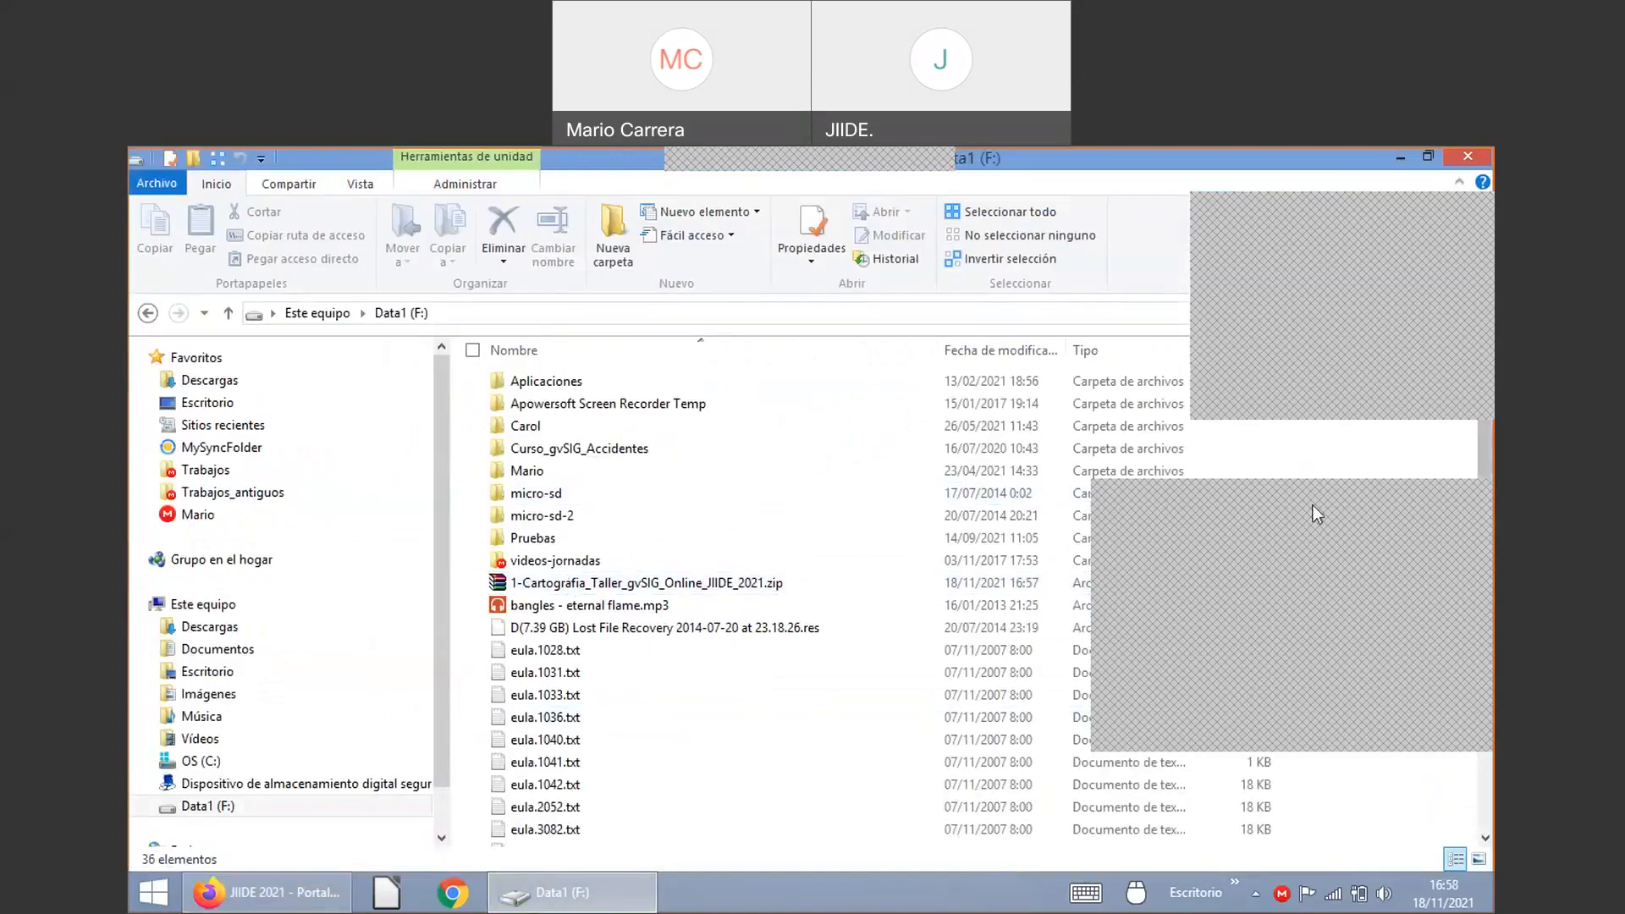
click(1461, 506)
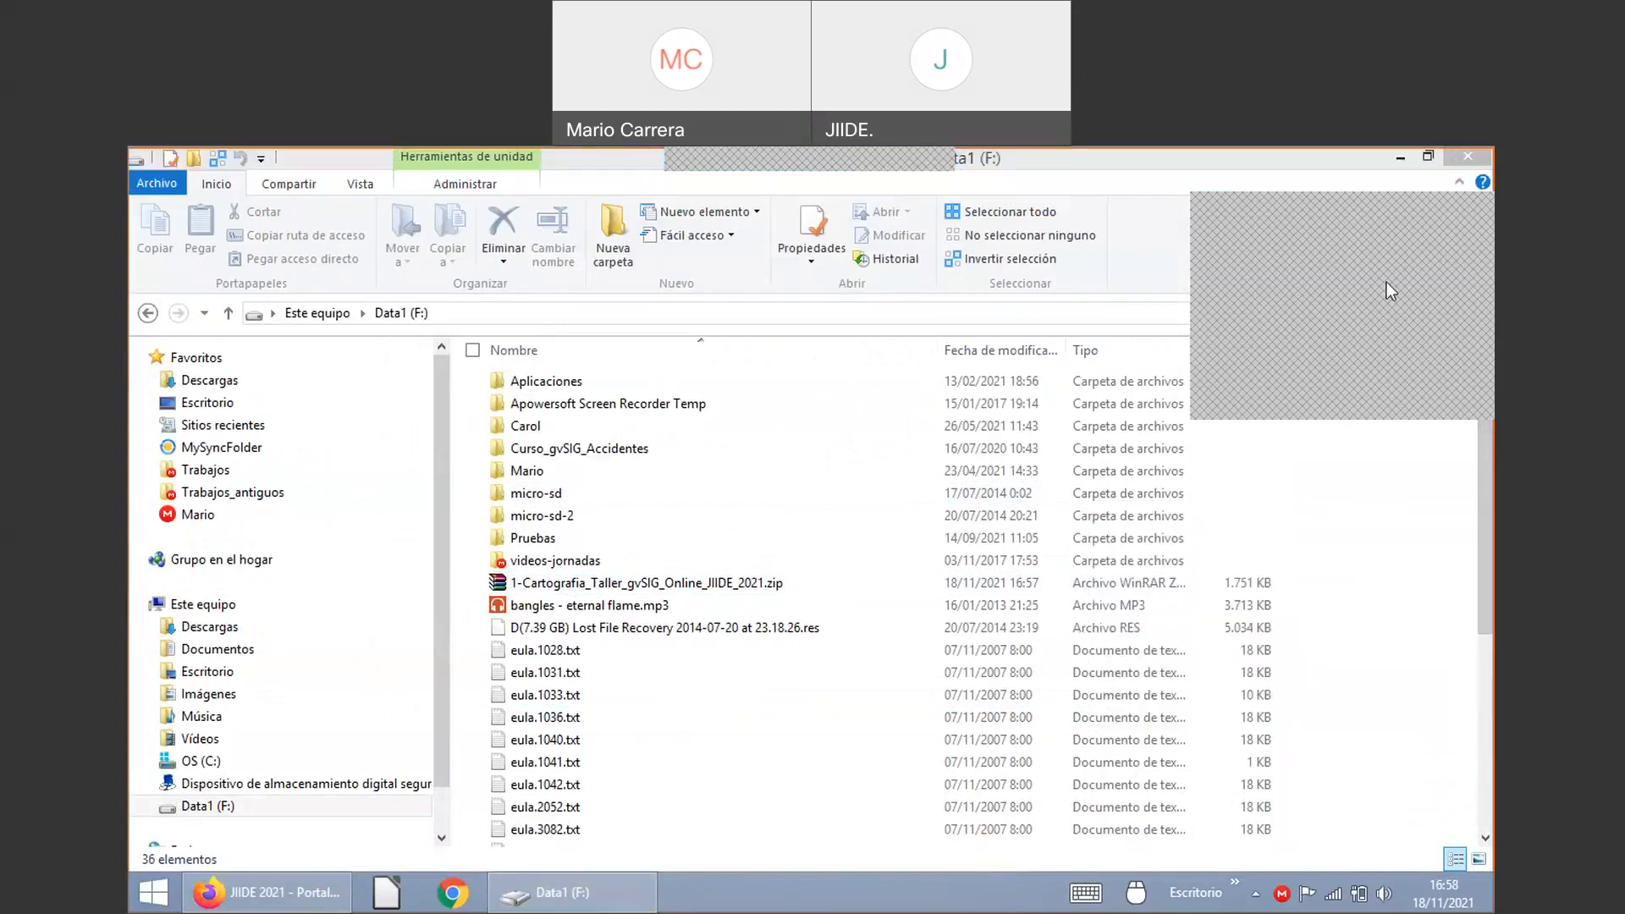
click(1212, 180)
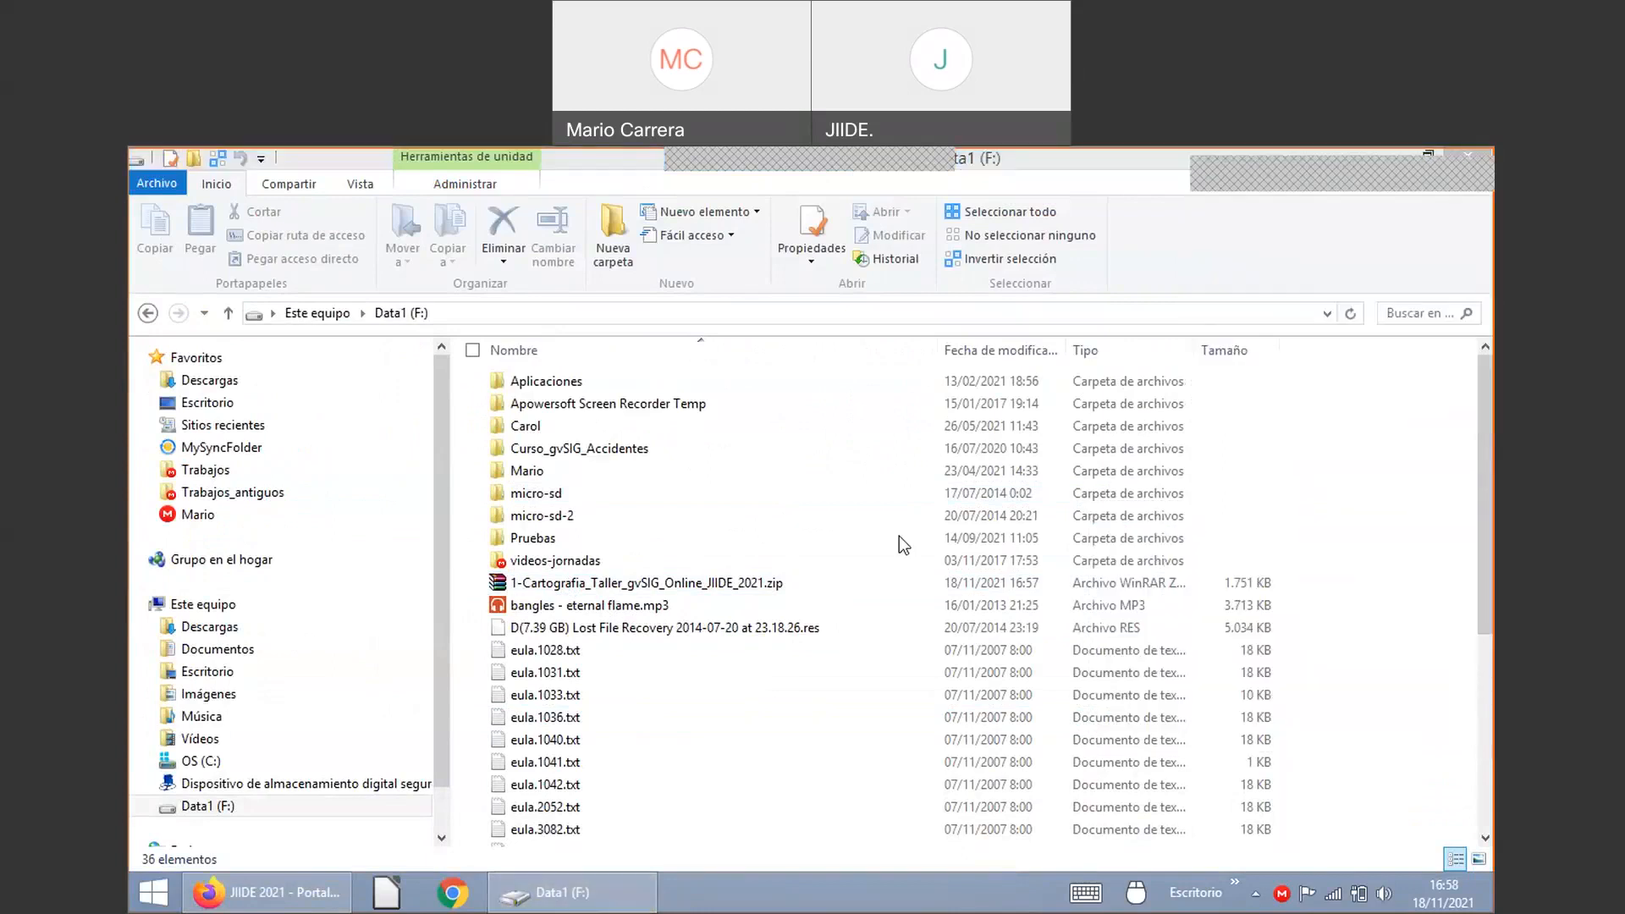
Step: Extract the workshop zip in place and open the 1-Cartografia_Taller_gvSIG_Online_JIIDE_2021 folder
right_click(583, 584)
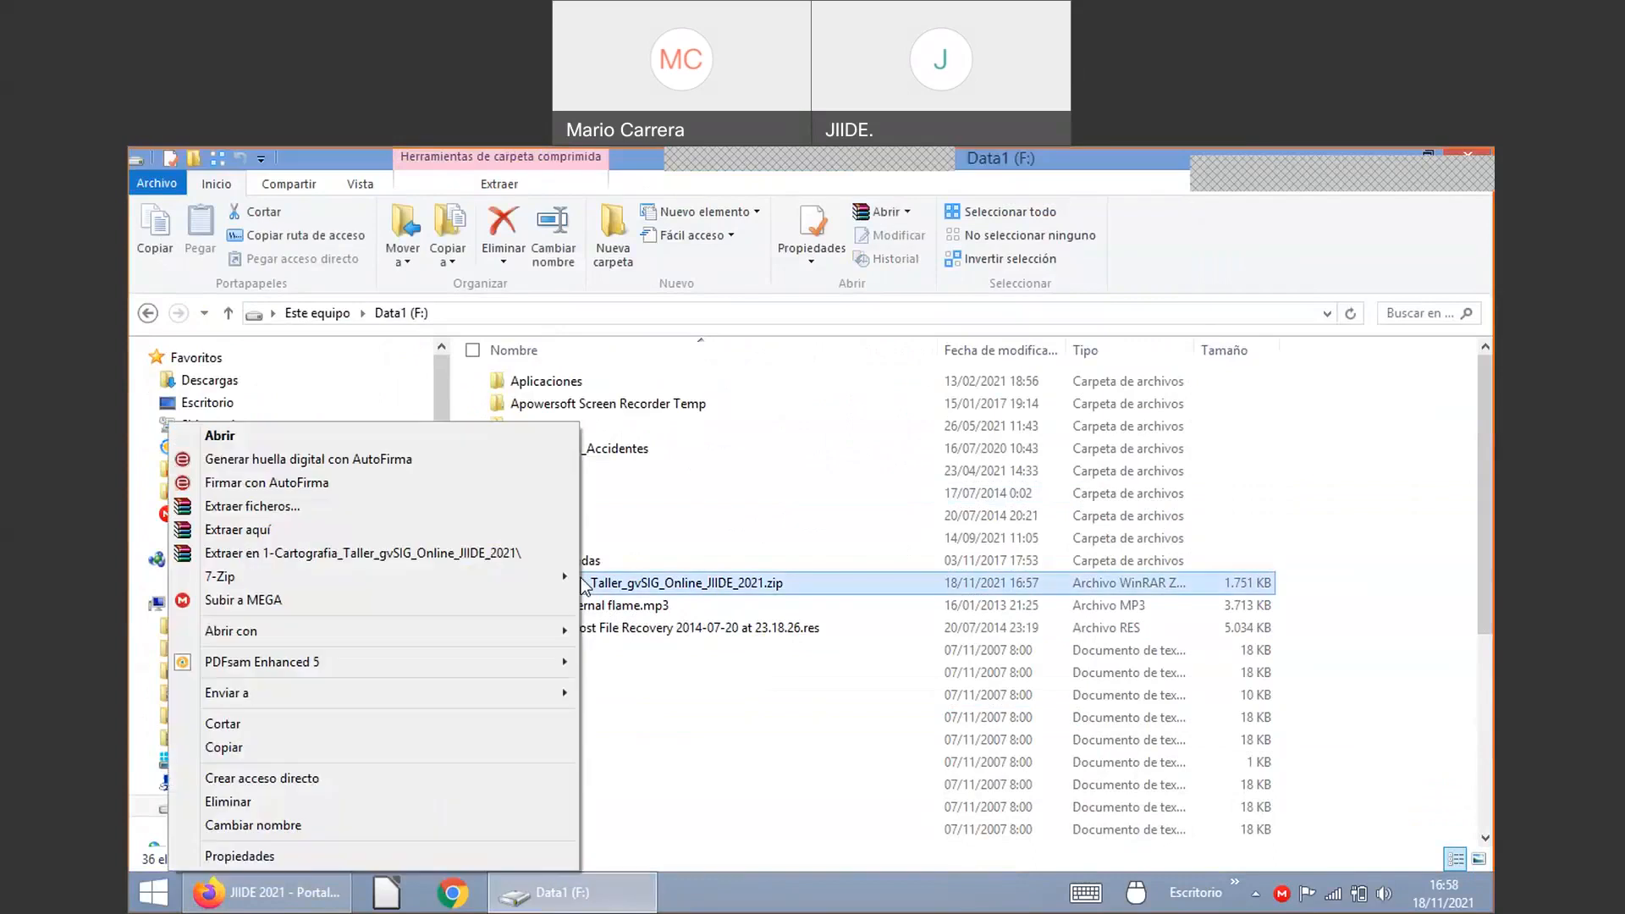
click(364, 531)
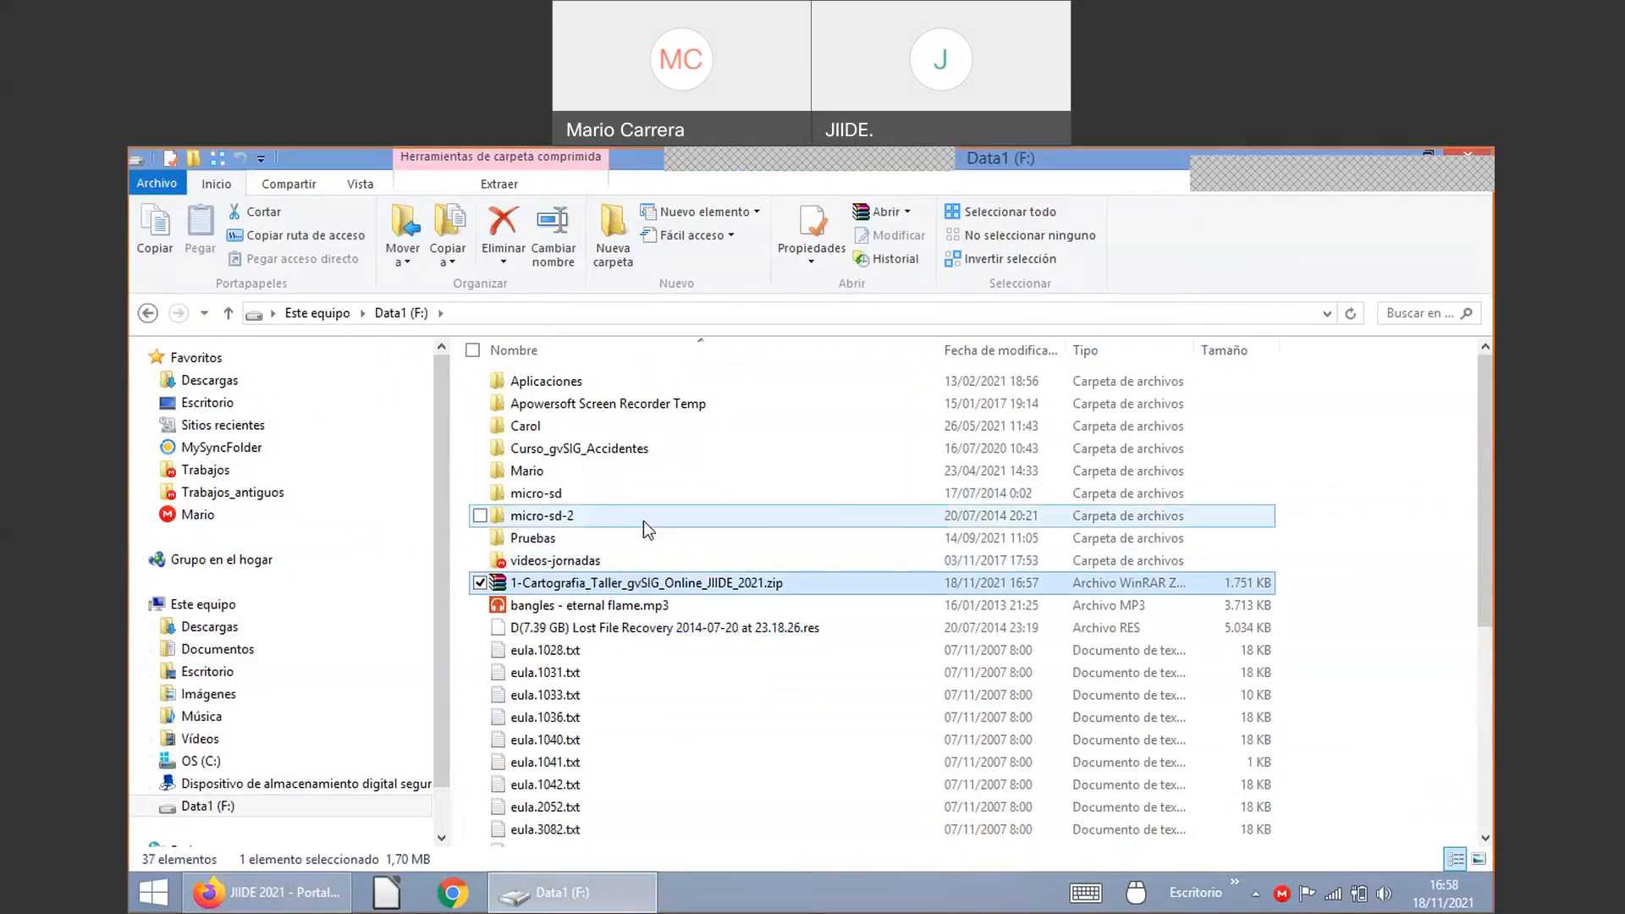
scroll(665, 603, down, 1)
scroll(661, 592, down, 5)
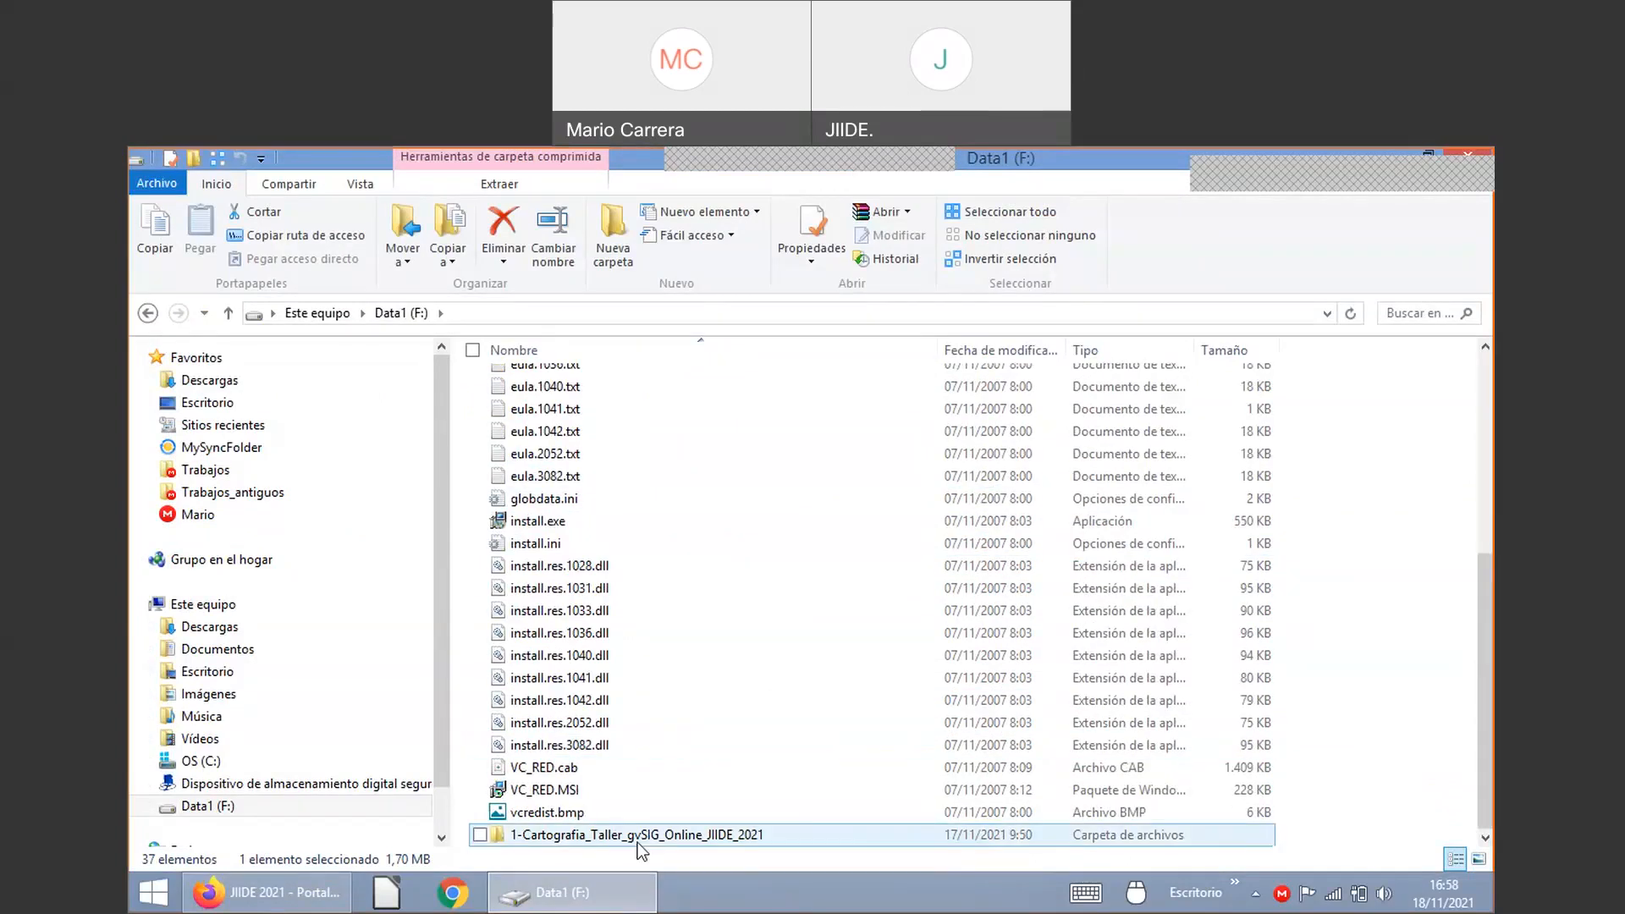
double_click(594, 836)
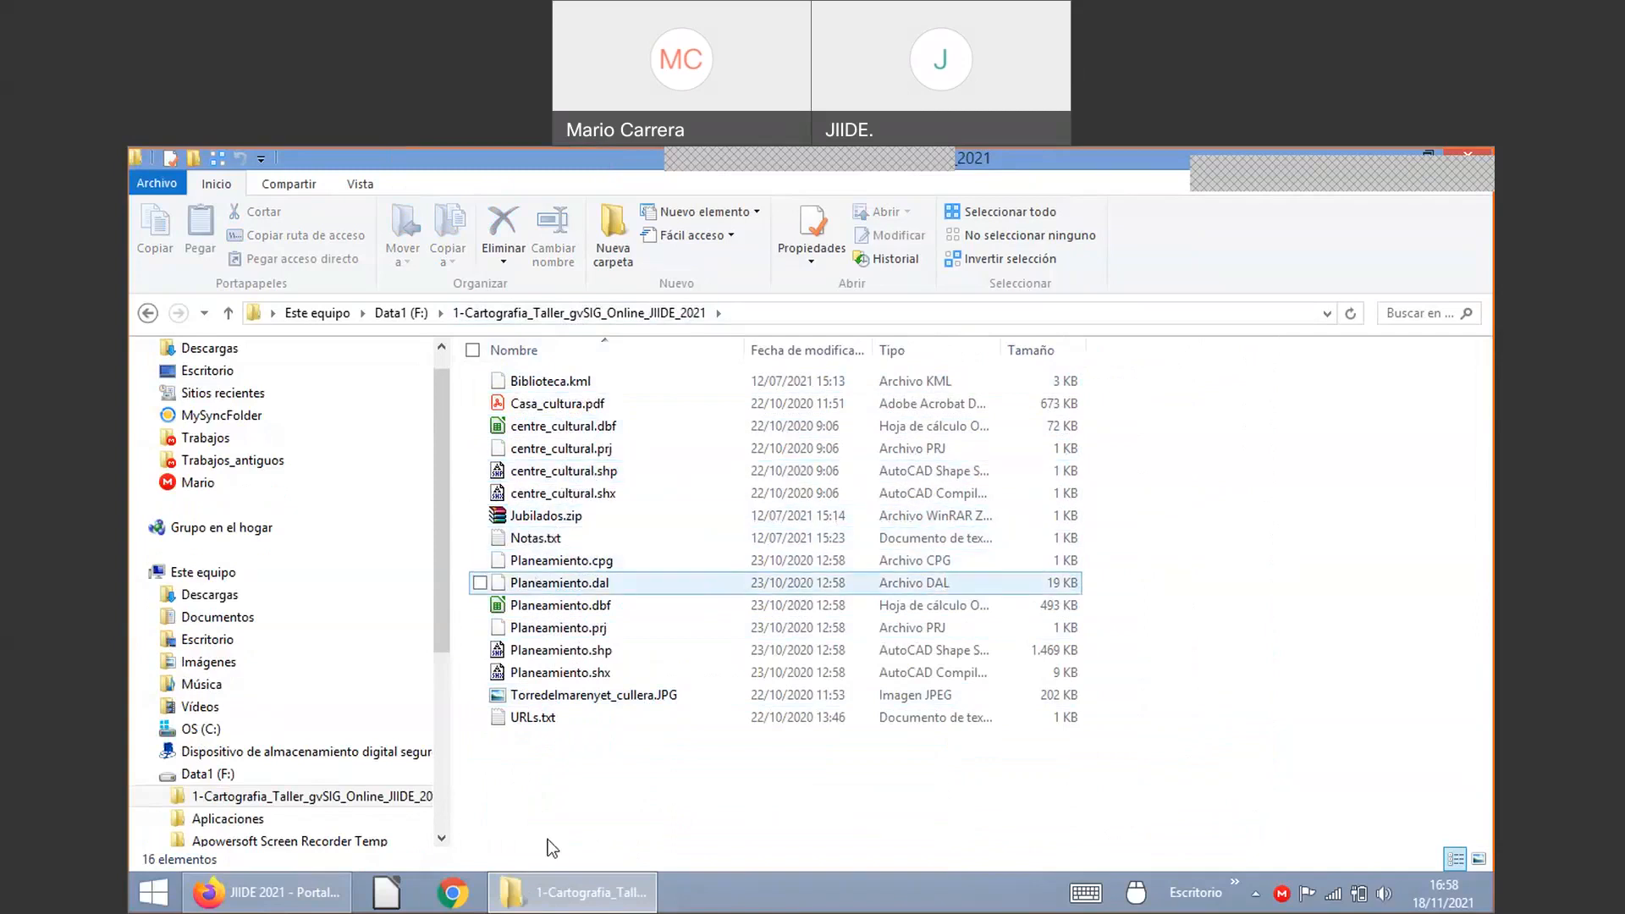
Step: Load formacion.gvsigonline.com in a new Firefox tab
click(271, 906)
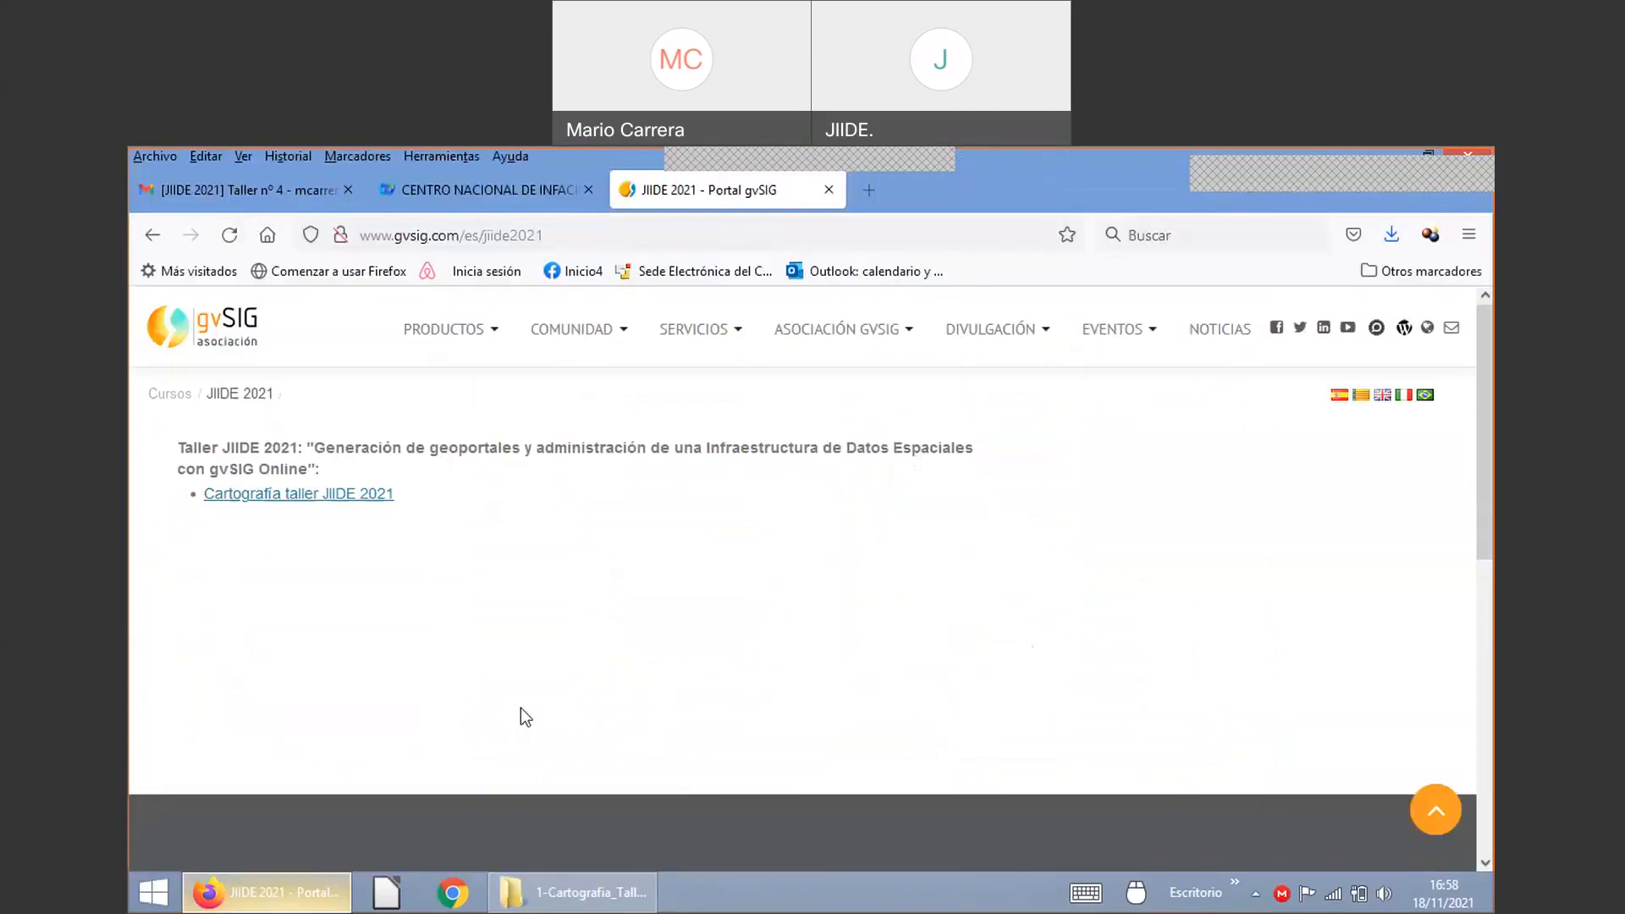
click(868, 191)
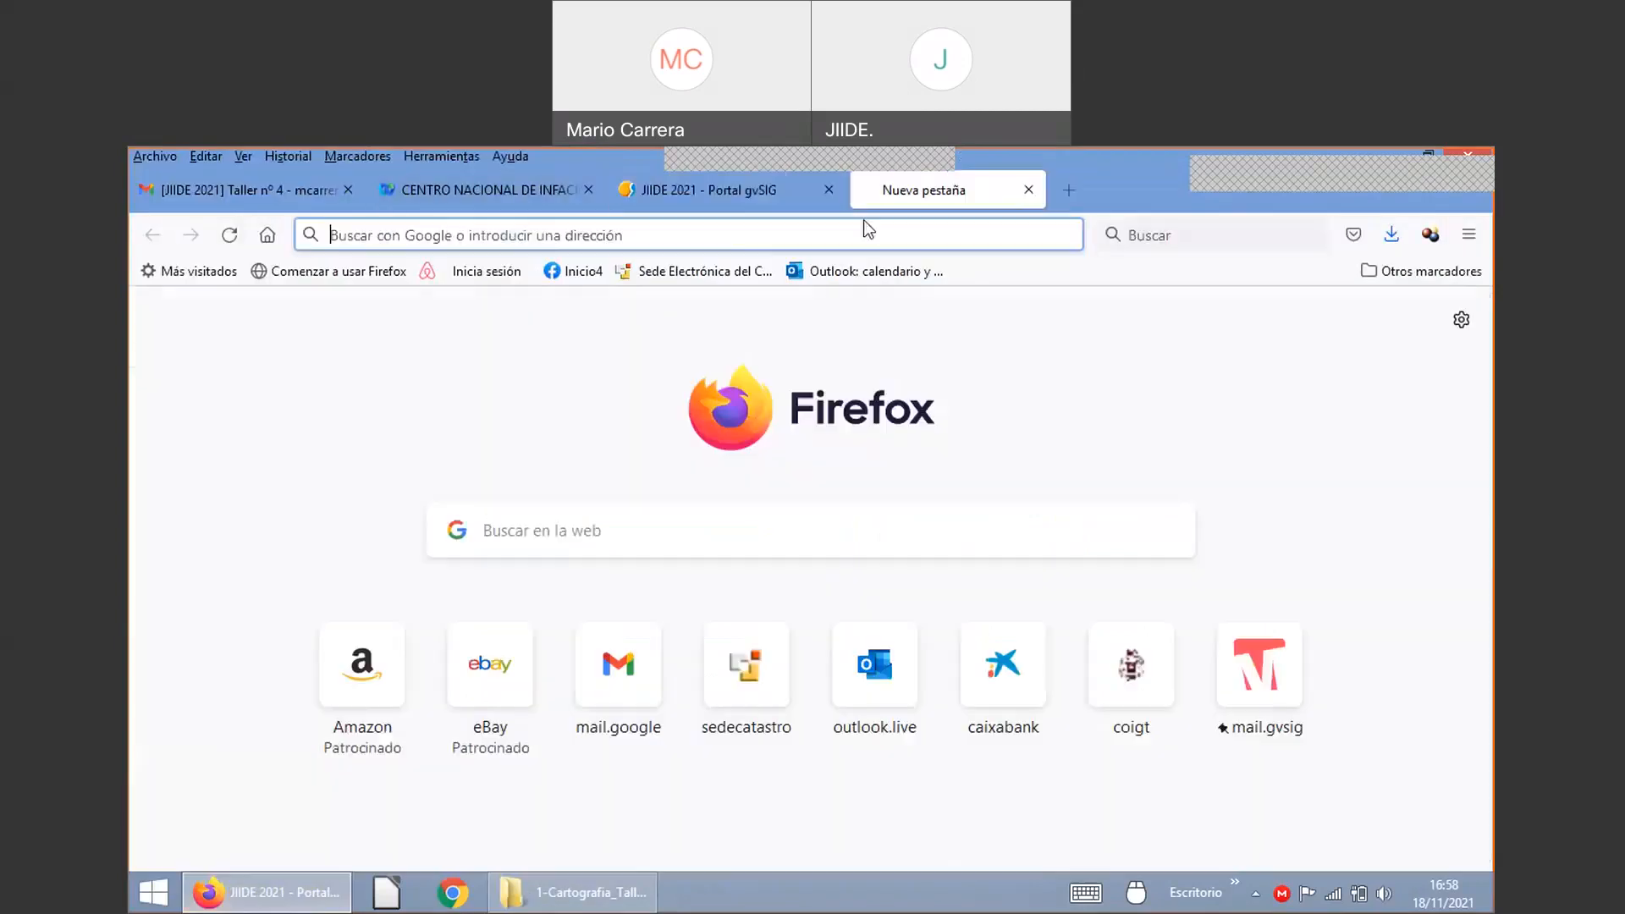
text(f)
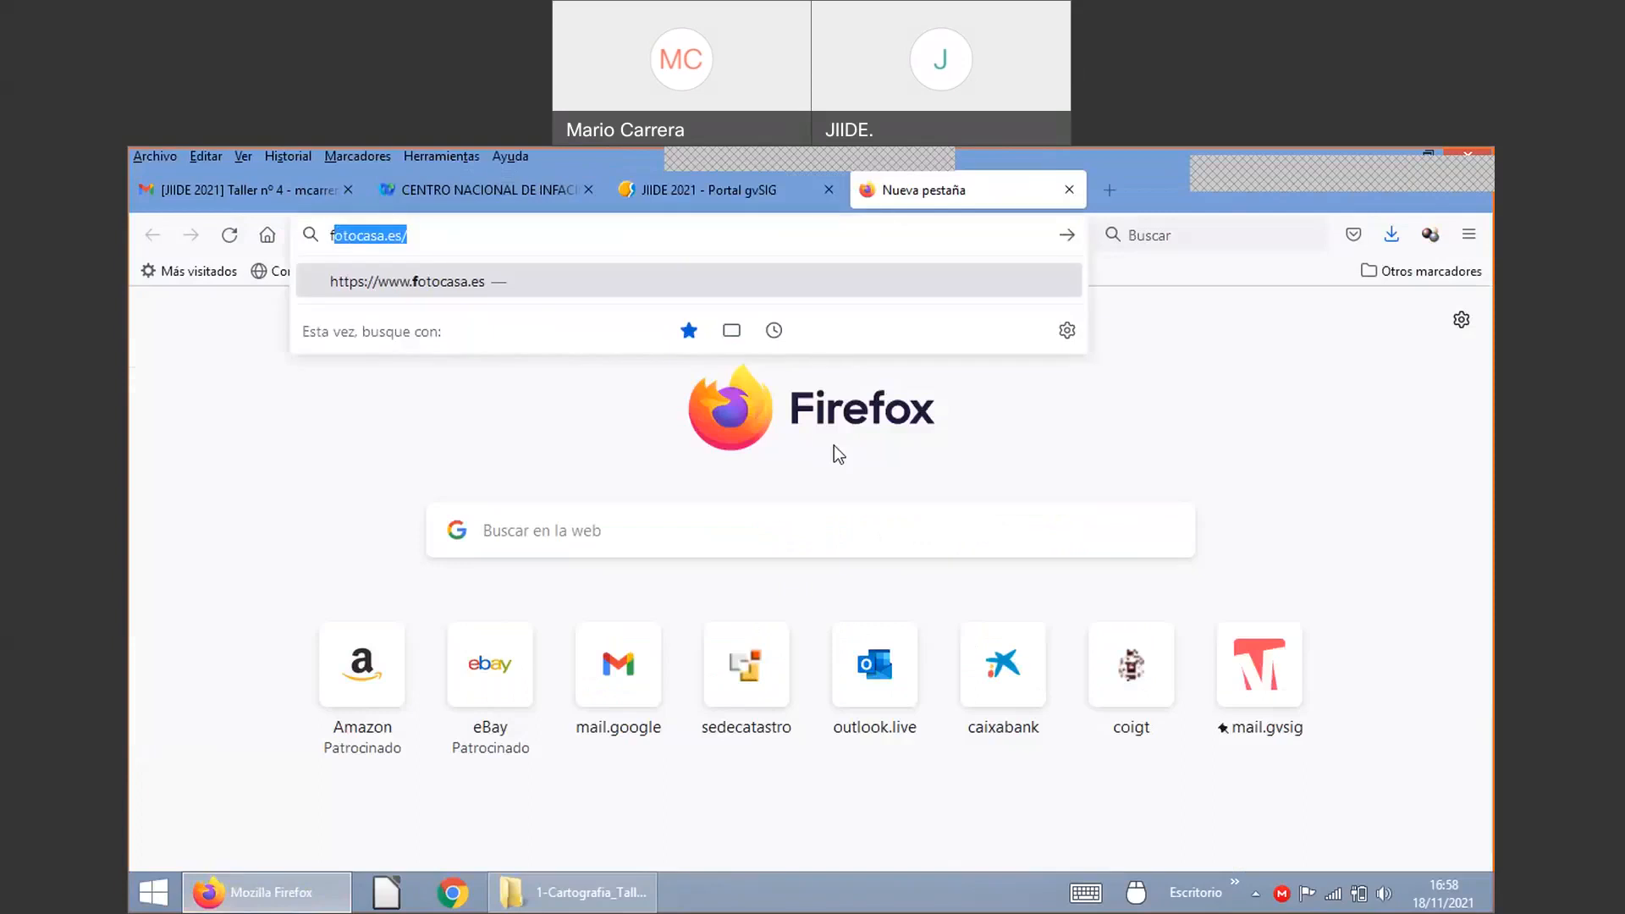
text(orma)
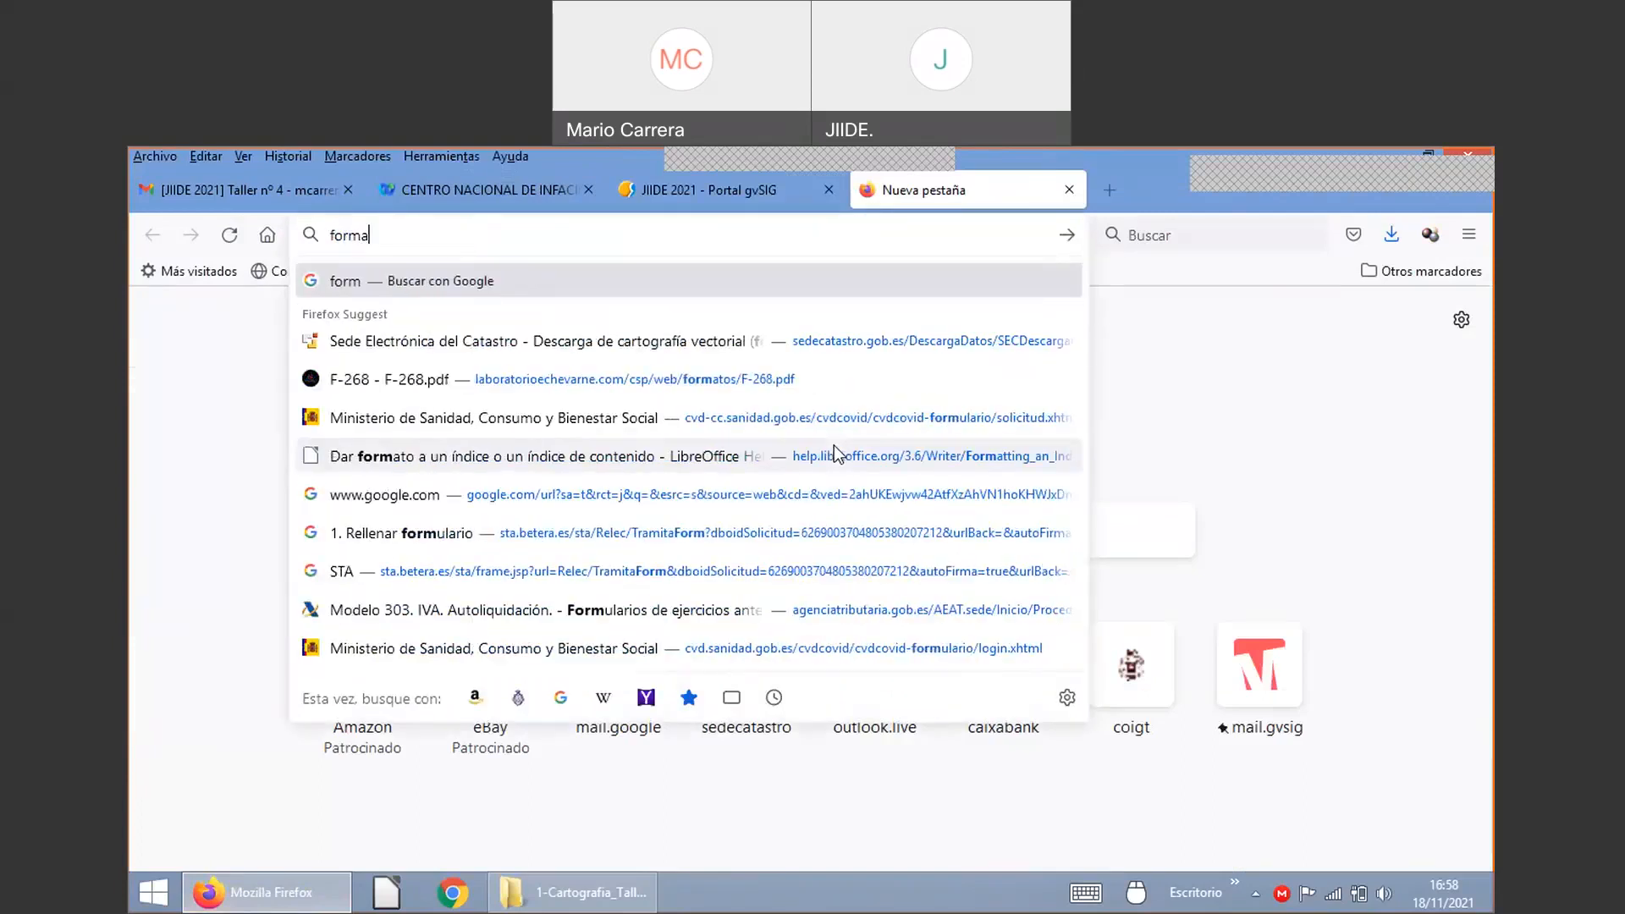
text(cion)
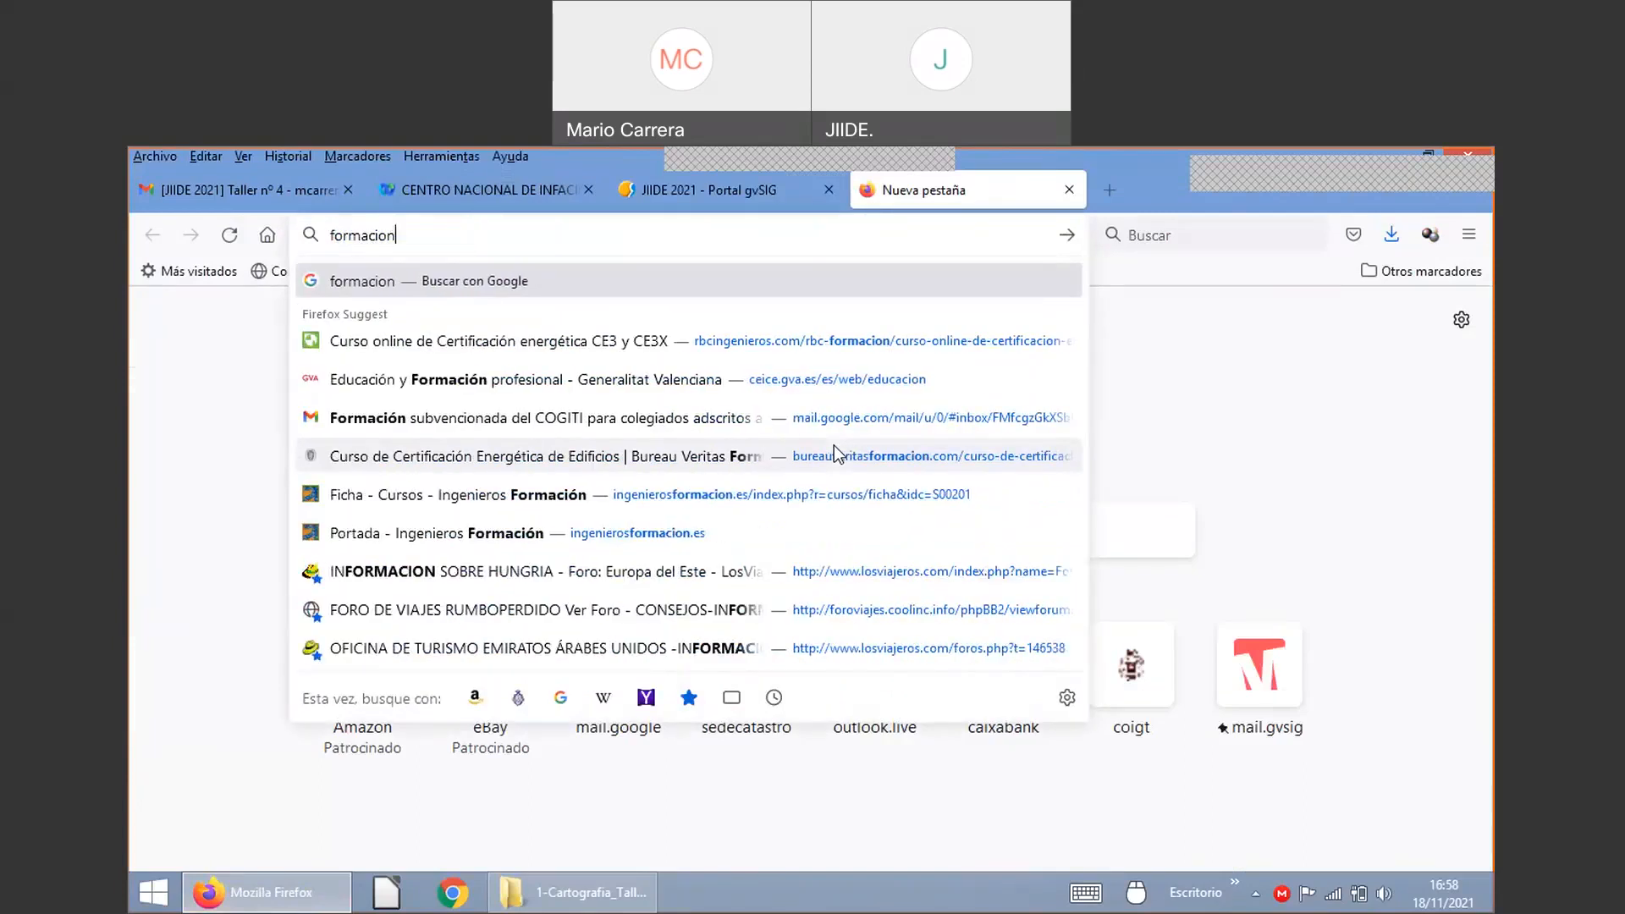
text(.gvsig)
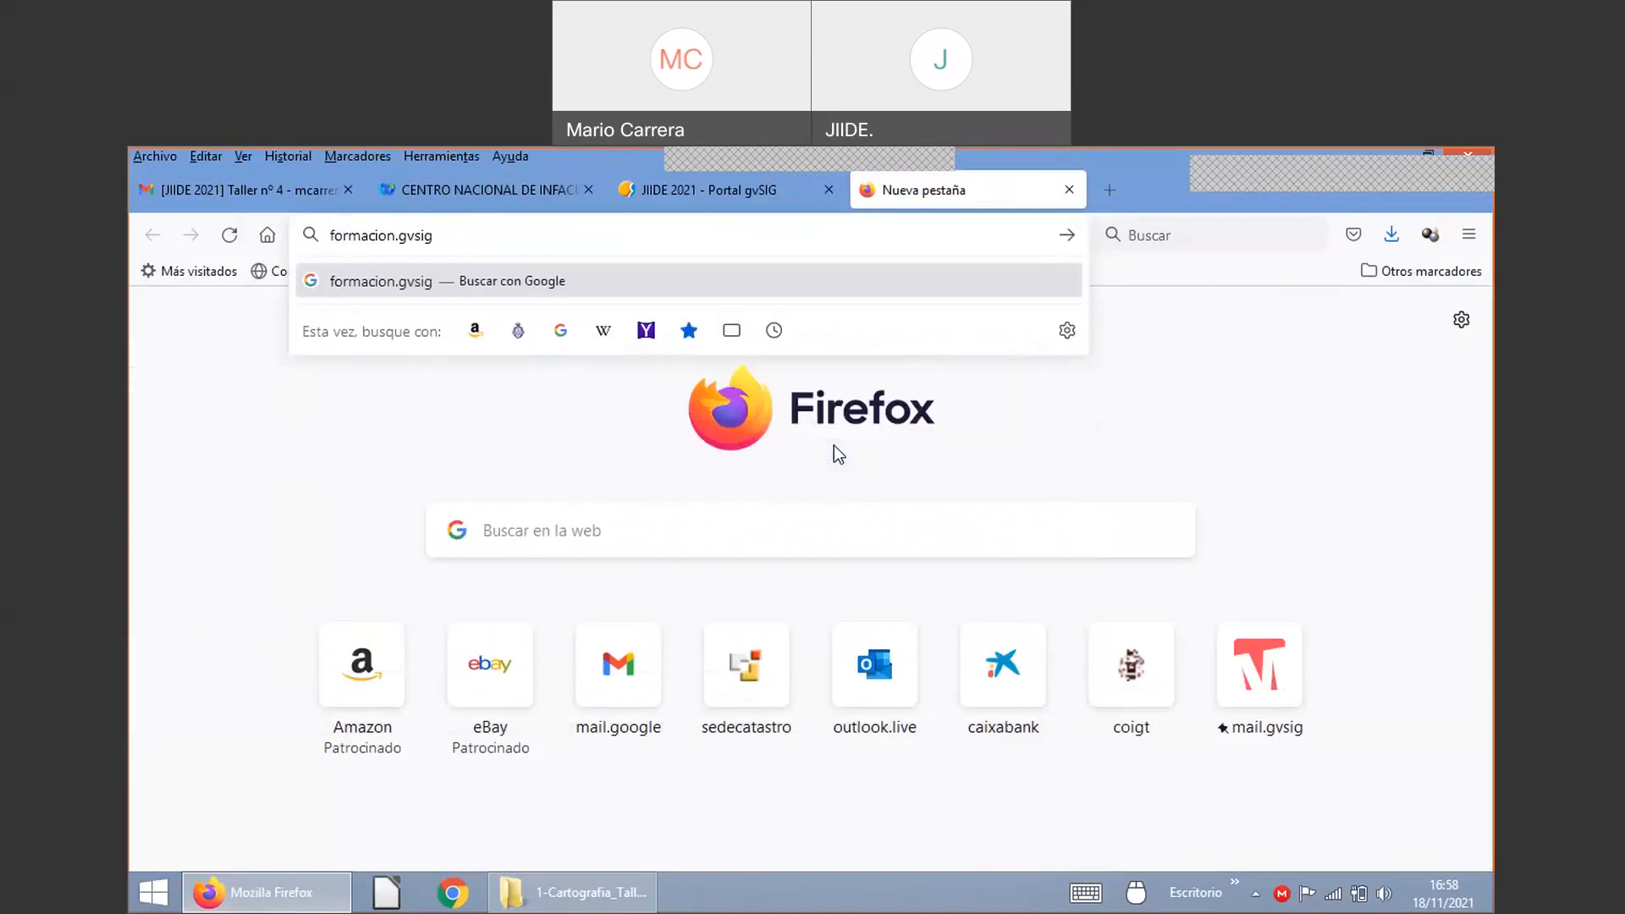
text(online.com)
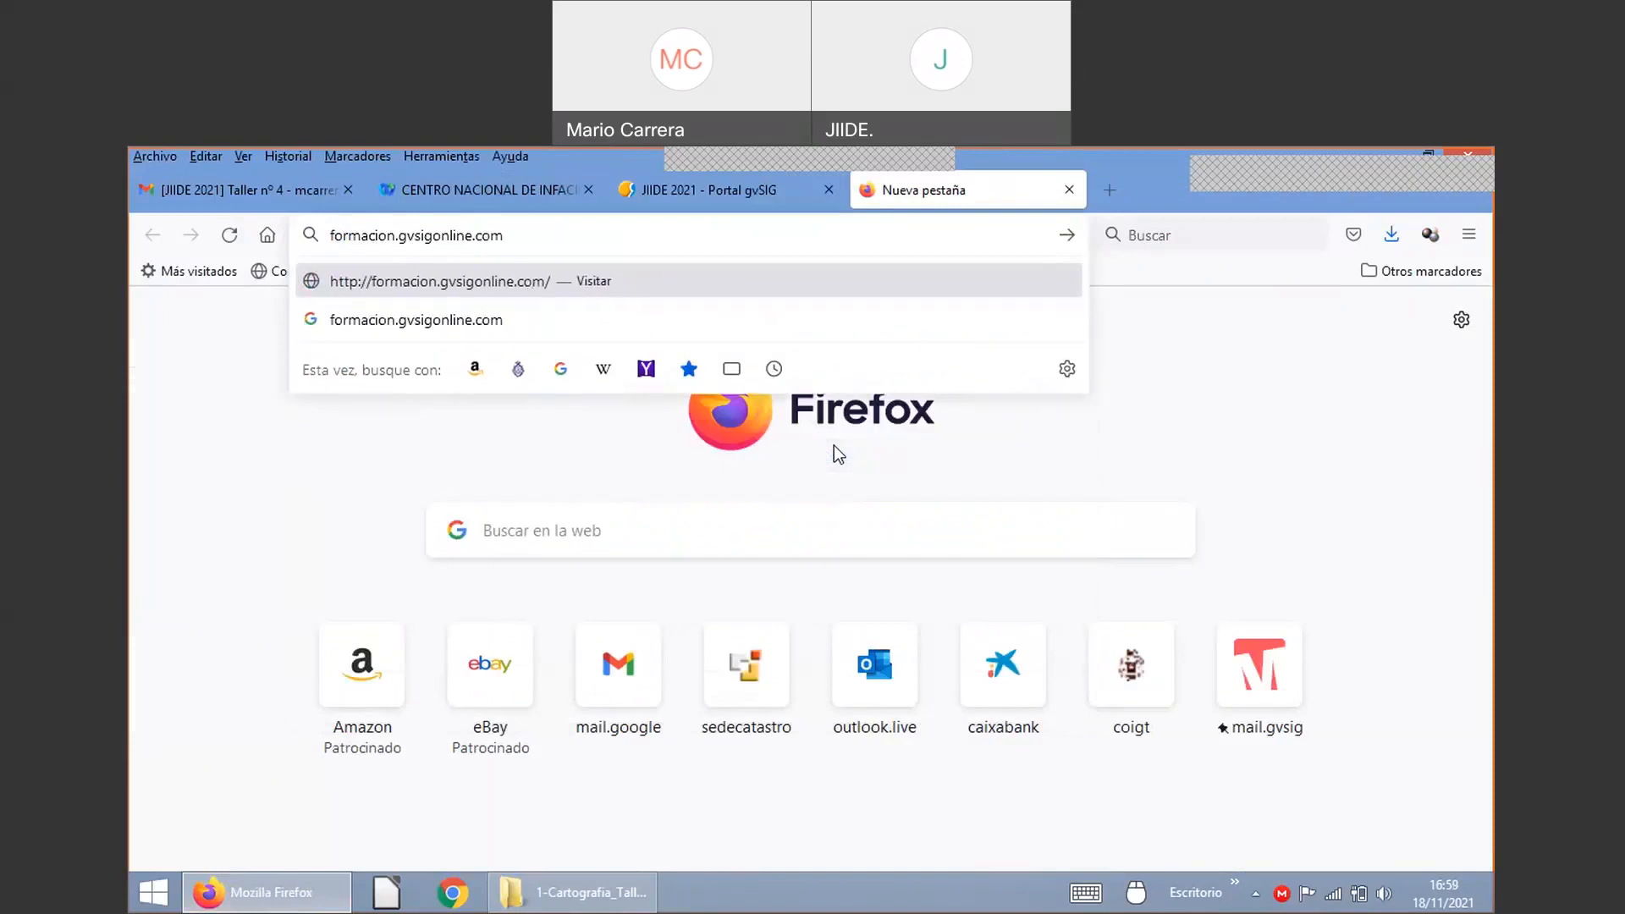
key(Return)
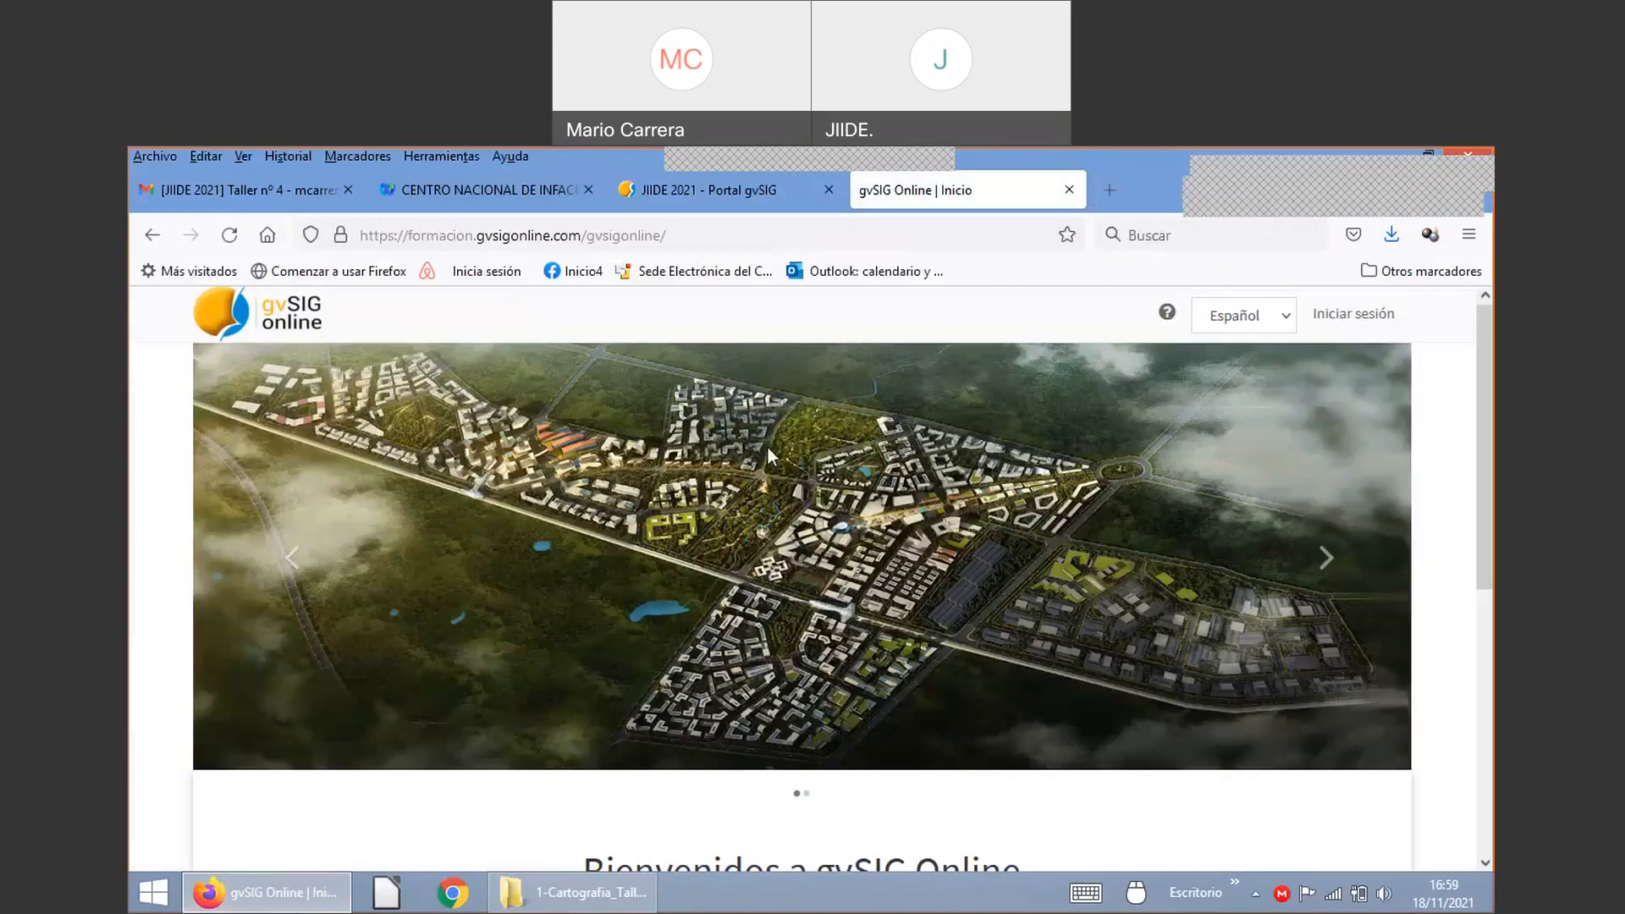
scroll(890, 442, down, 2)
scroll(892, 444, up, 2)
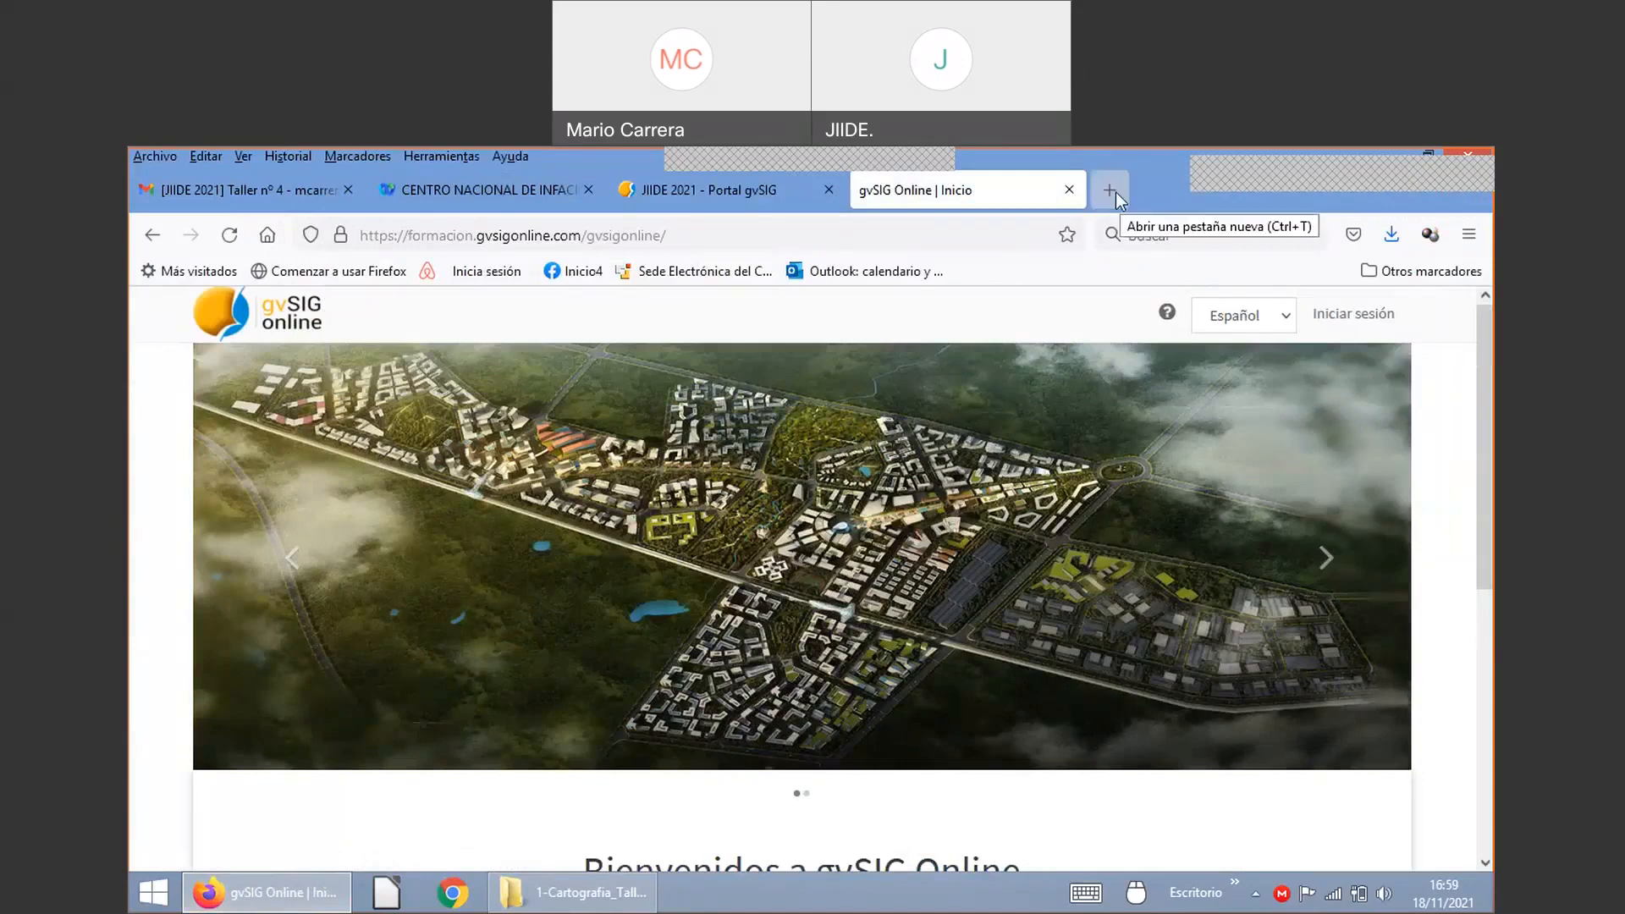
click(1115, 191)
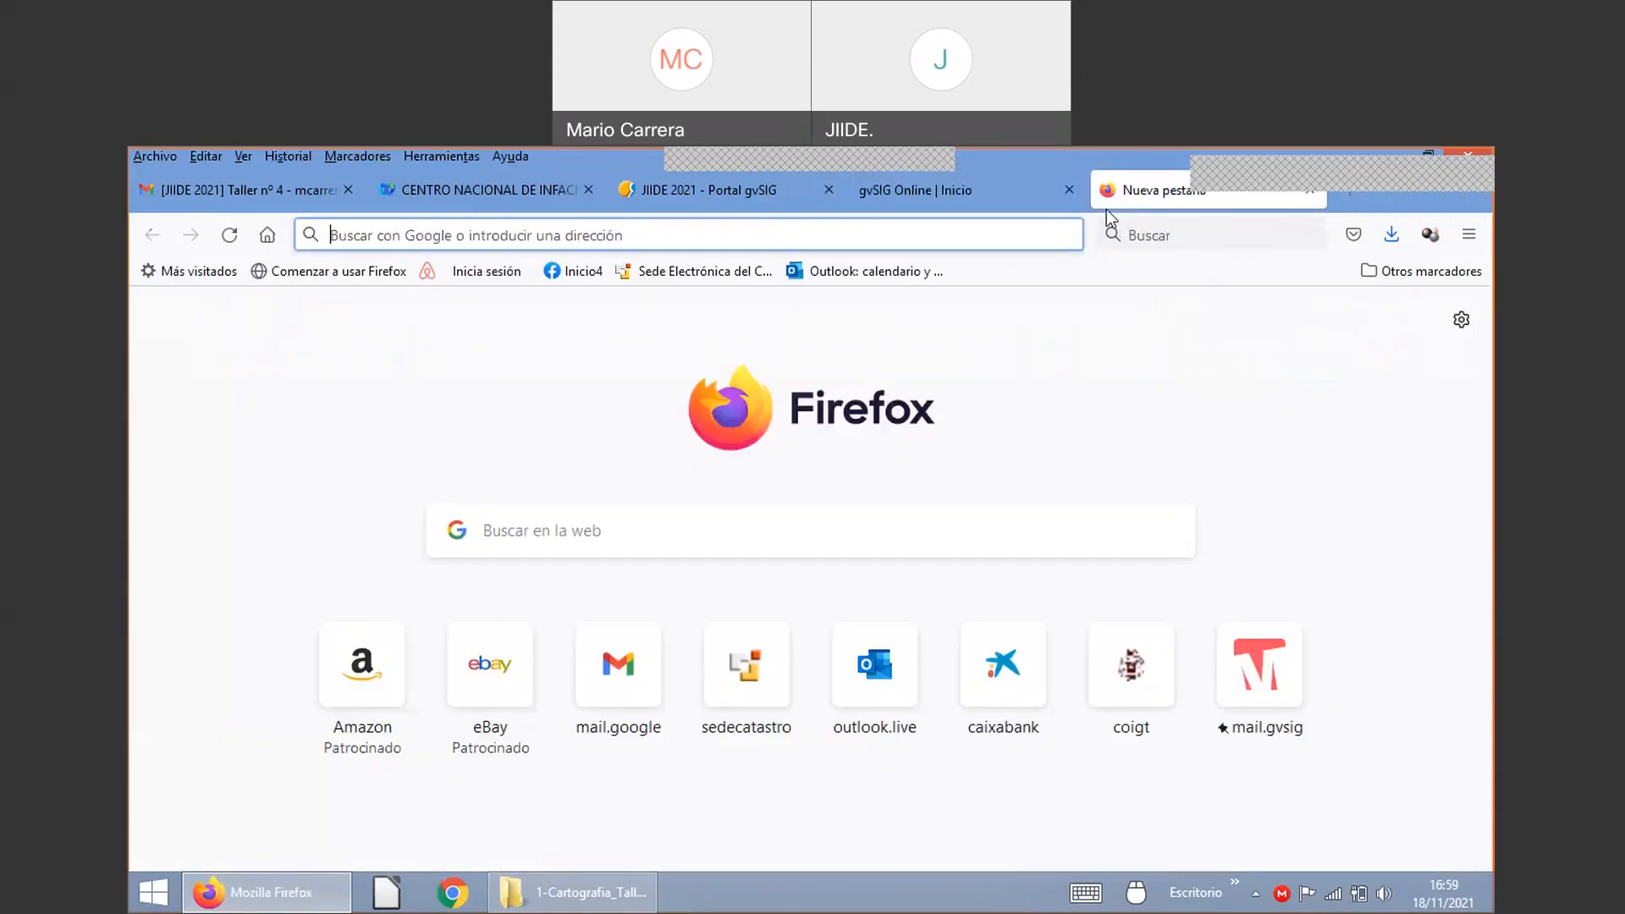
click(960, 197)
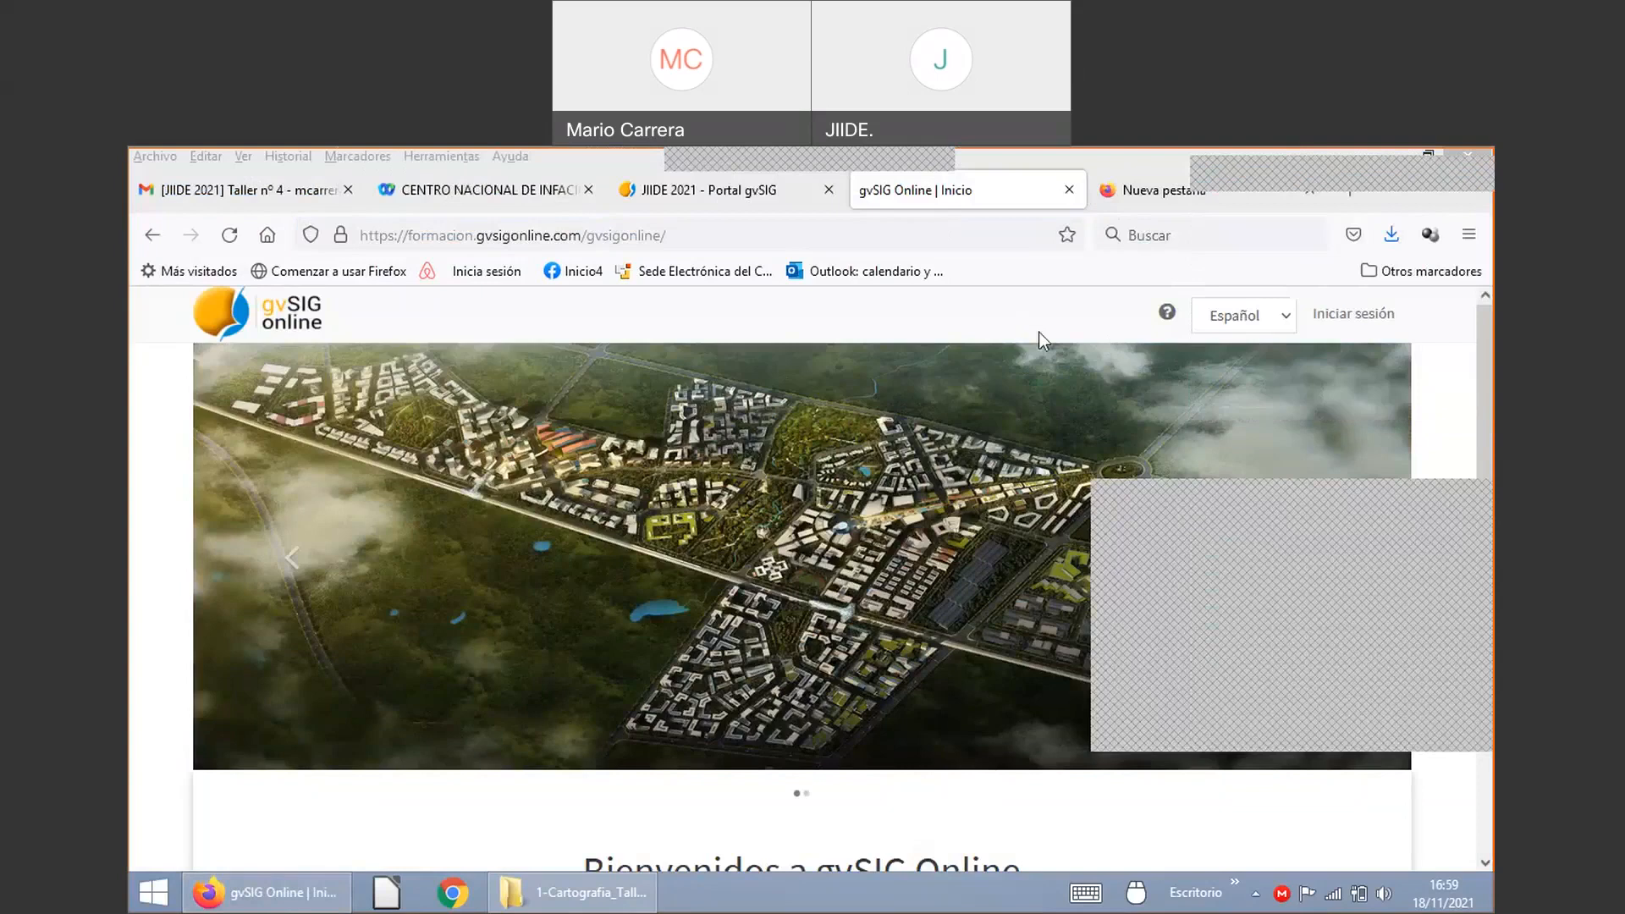
click(568, 894)
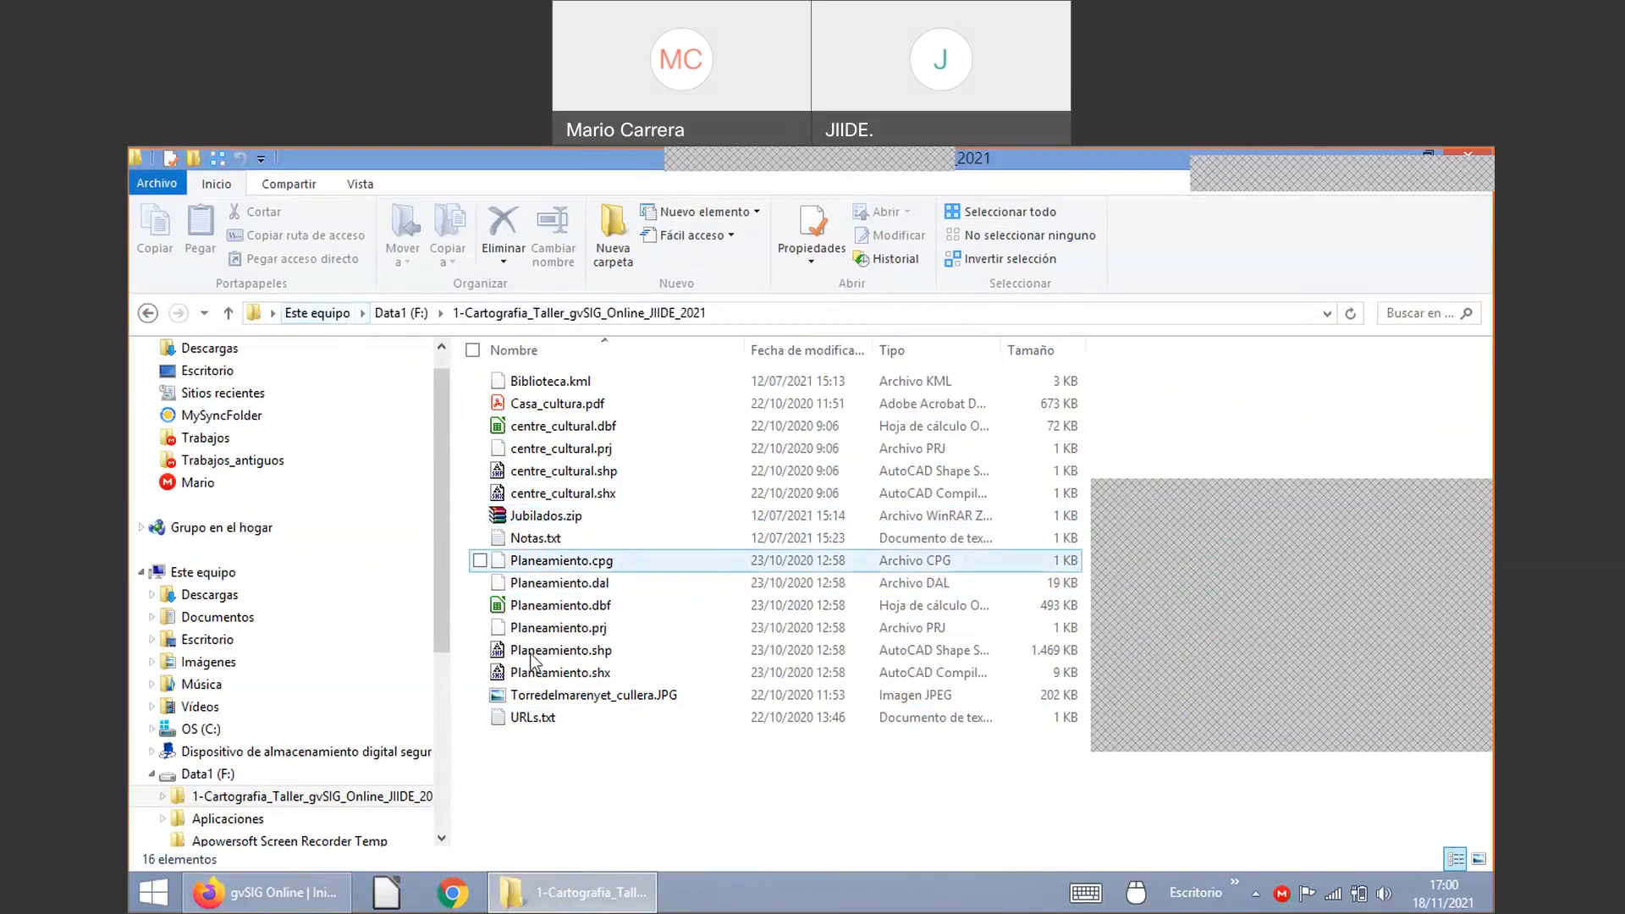
click(269, 896)
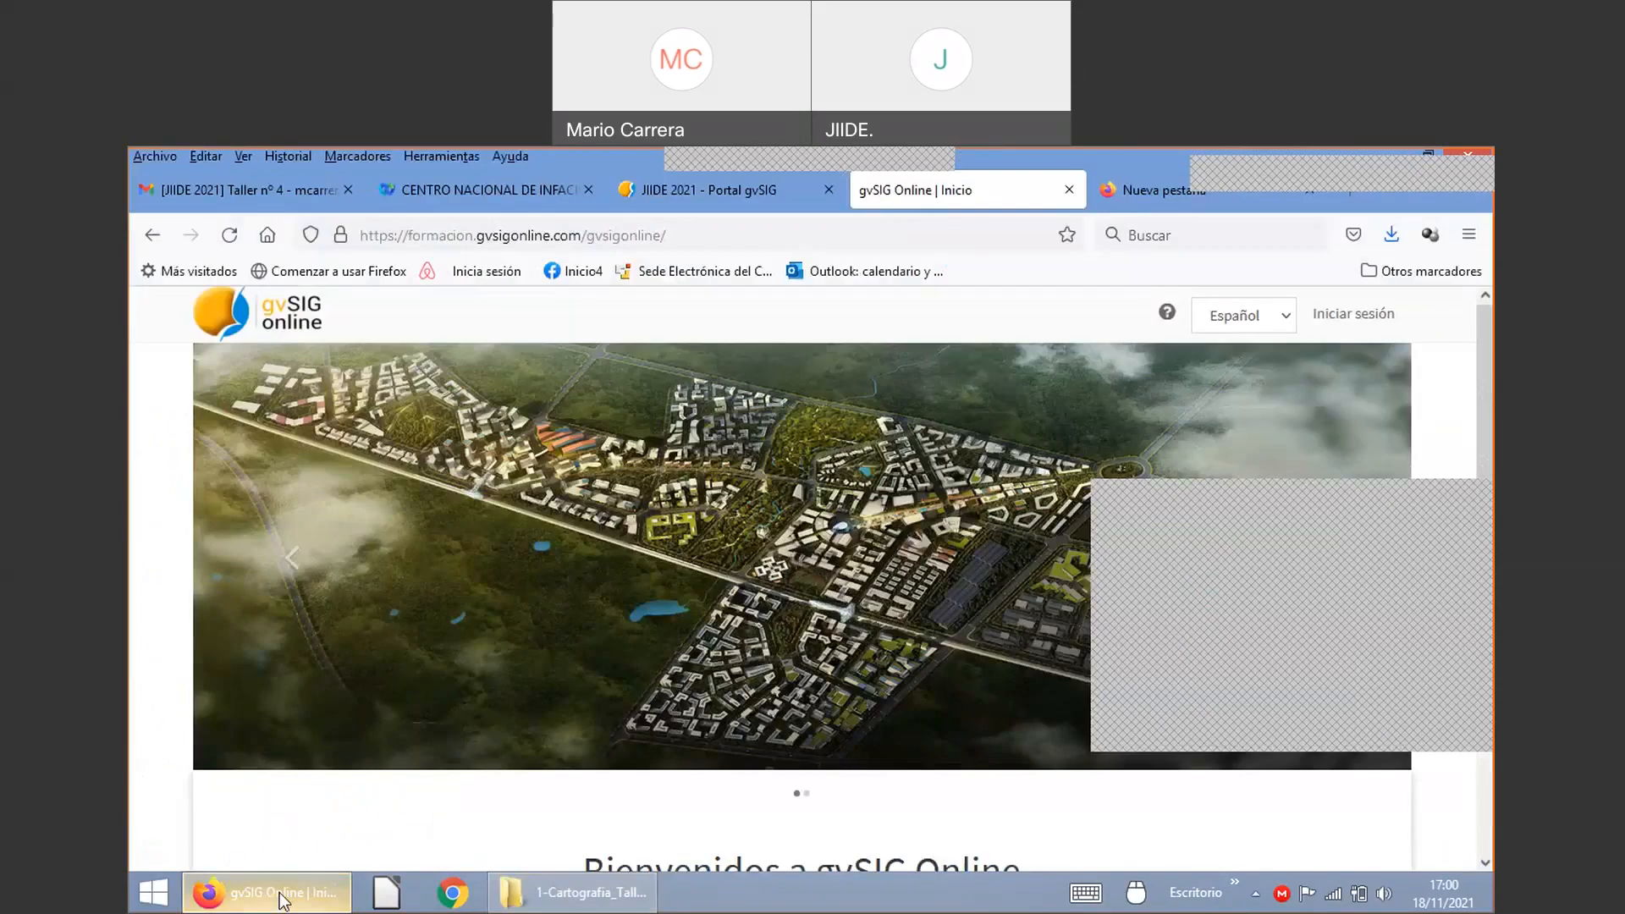
Step: Dismiss the popup and switch to the Gmail [JIIDE 2021] Taller nº 4 message tab
click(1465, 508)
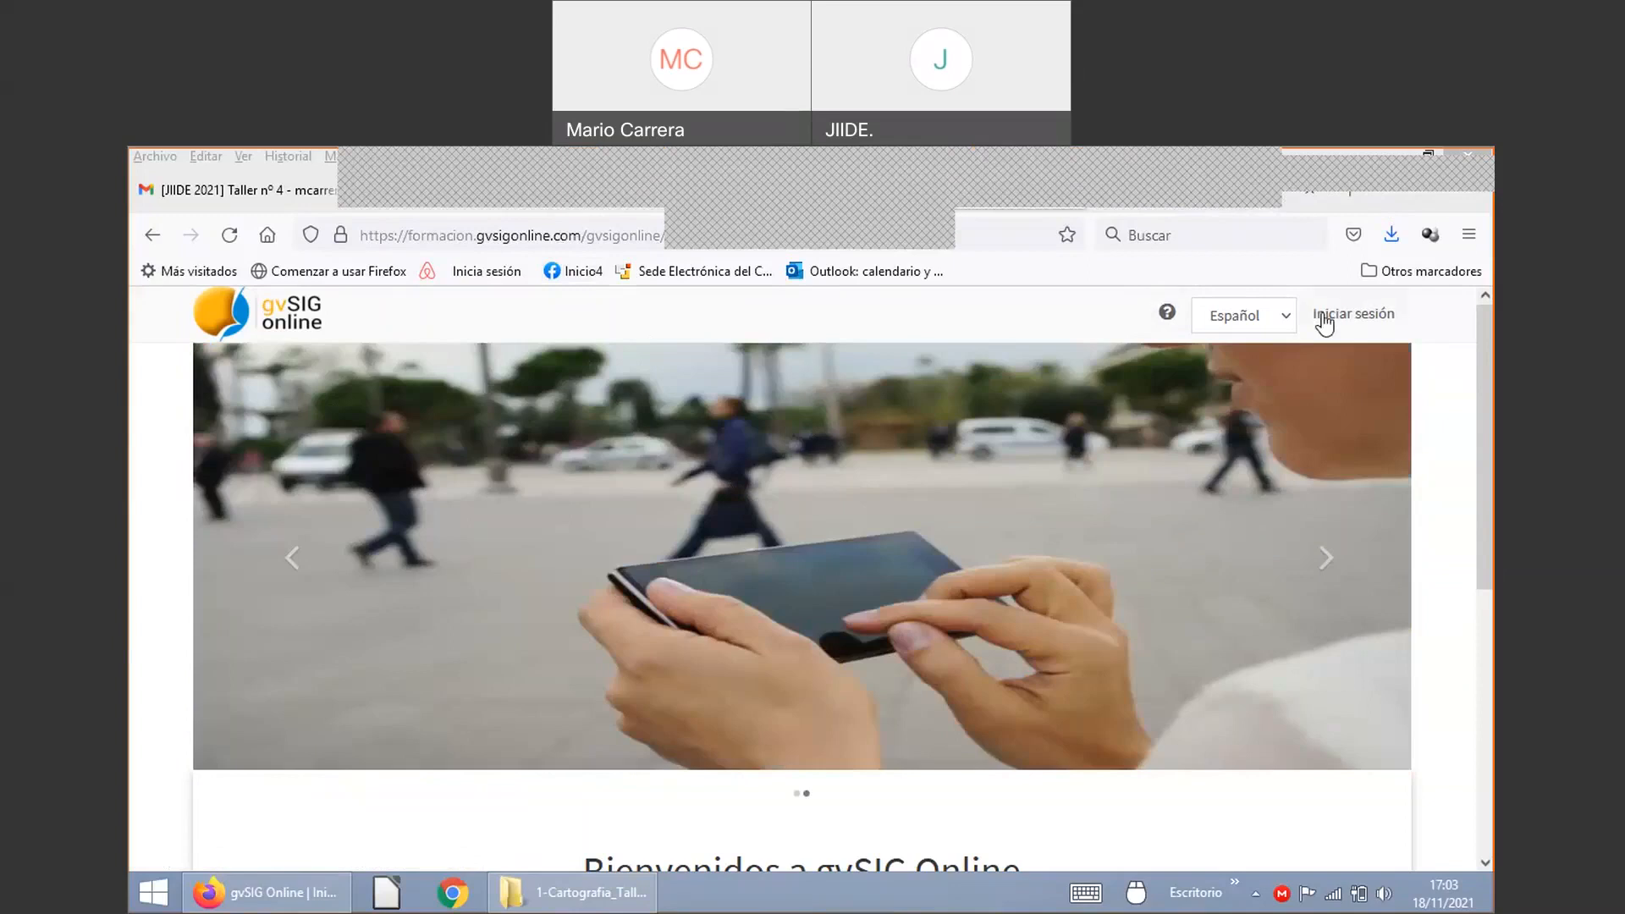
click(1027, 307)
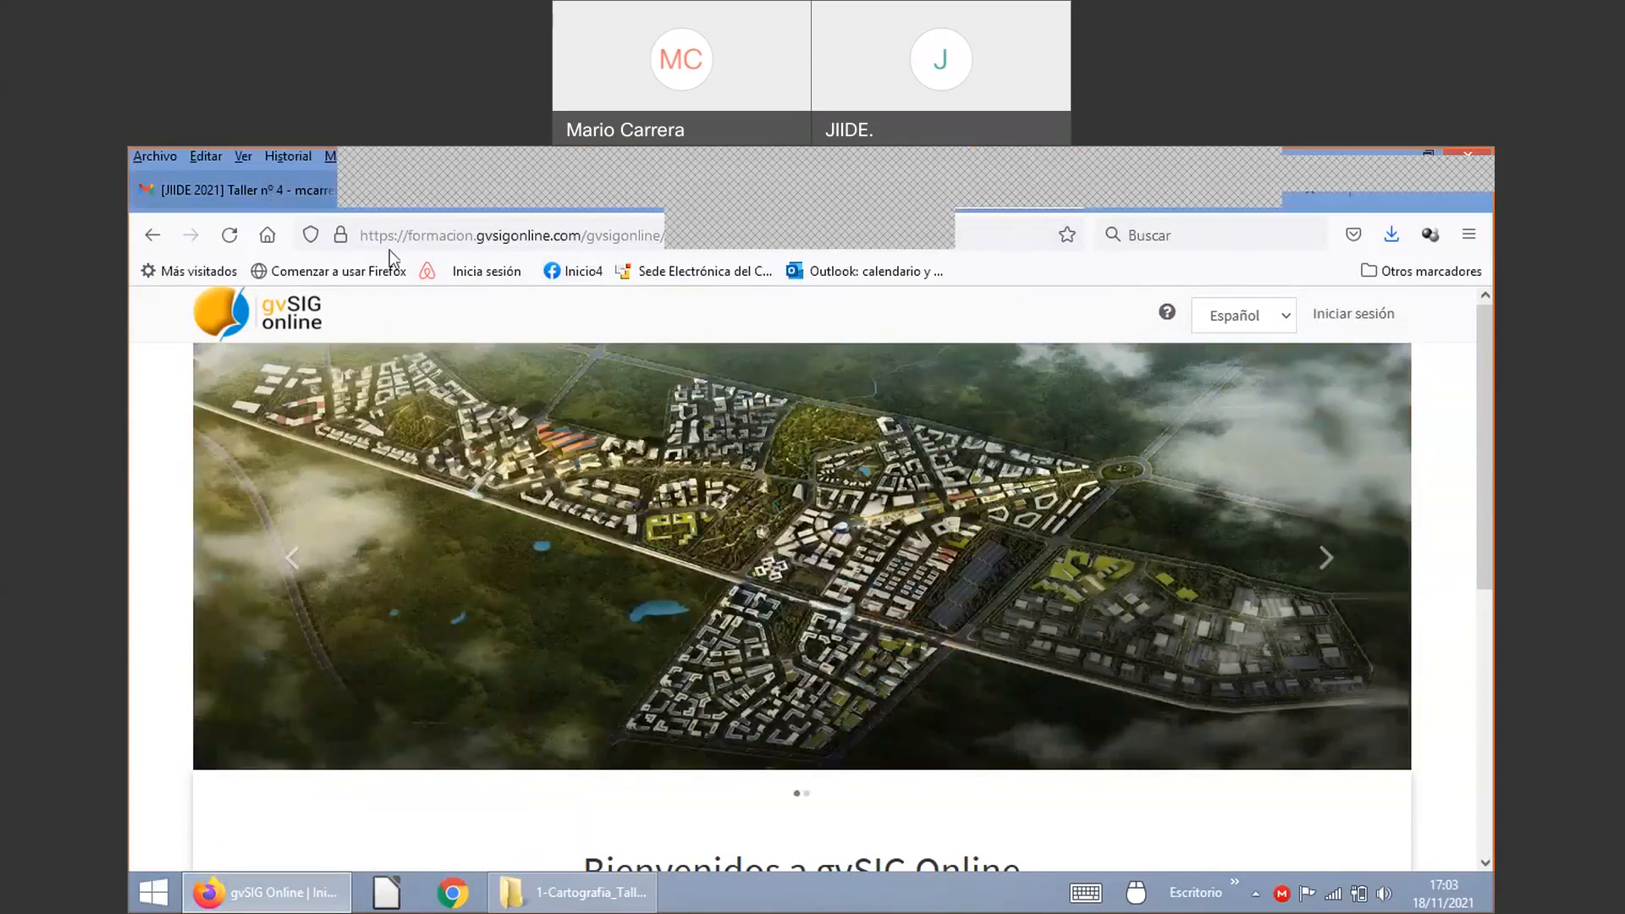
click(288, 191)
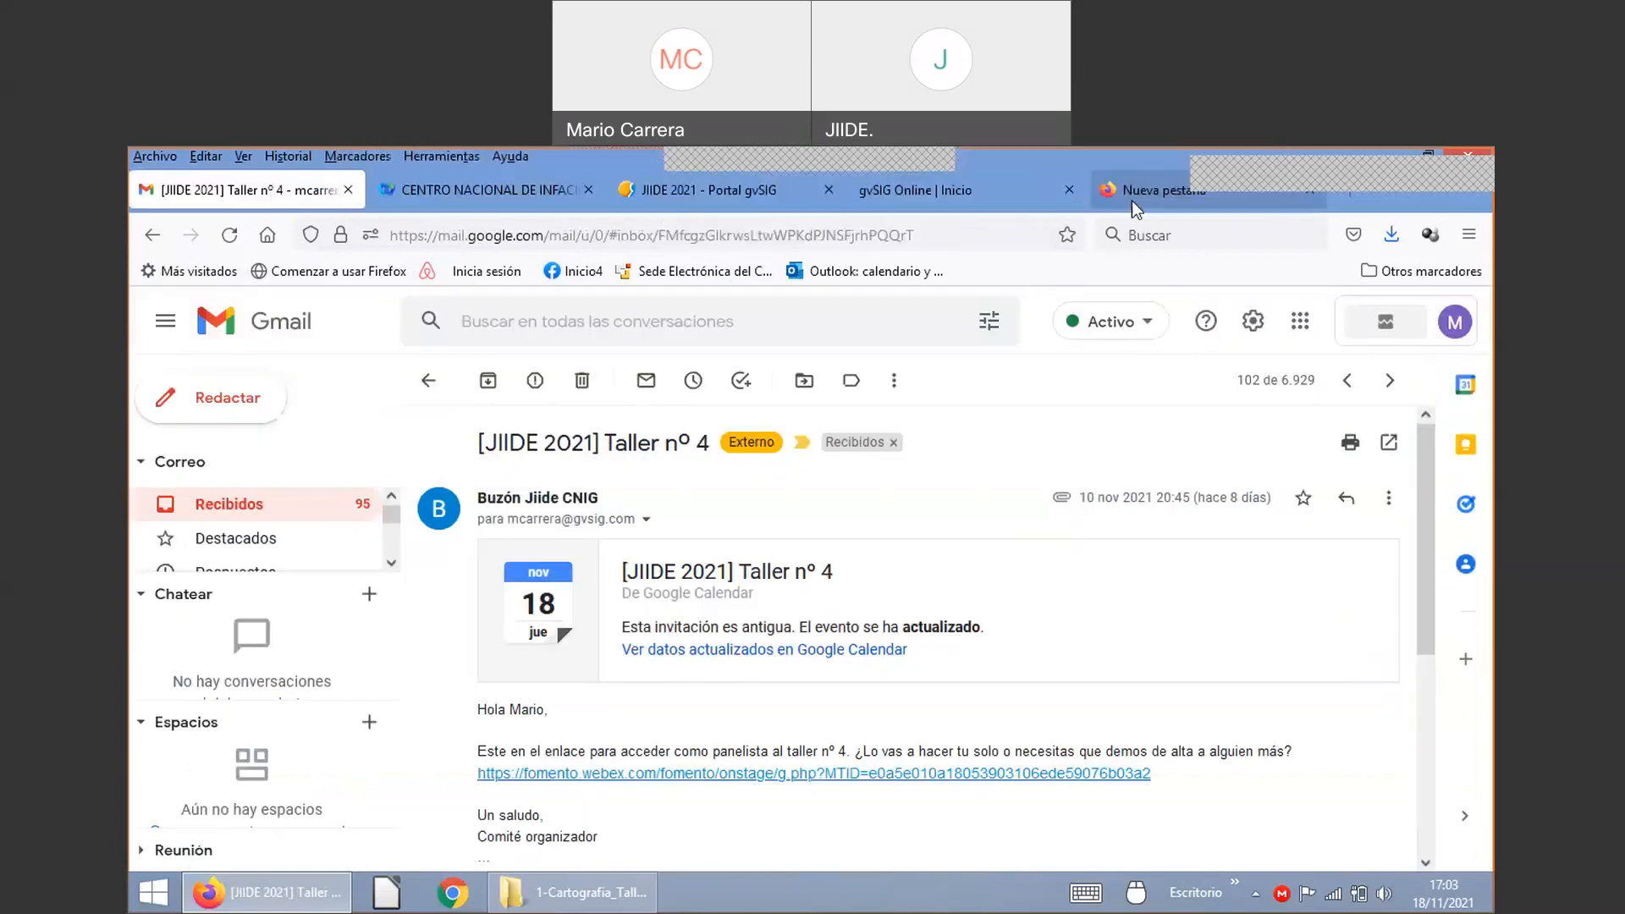
Step: Open a new tab and start typing 'xa' for xativa.gvsigonline.com
click(1131, 200)
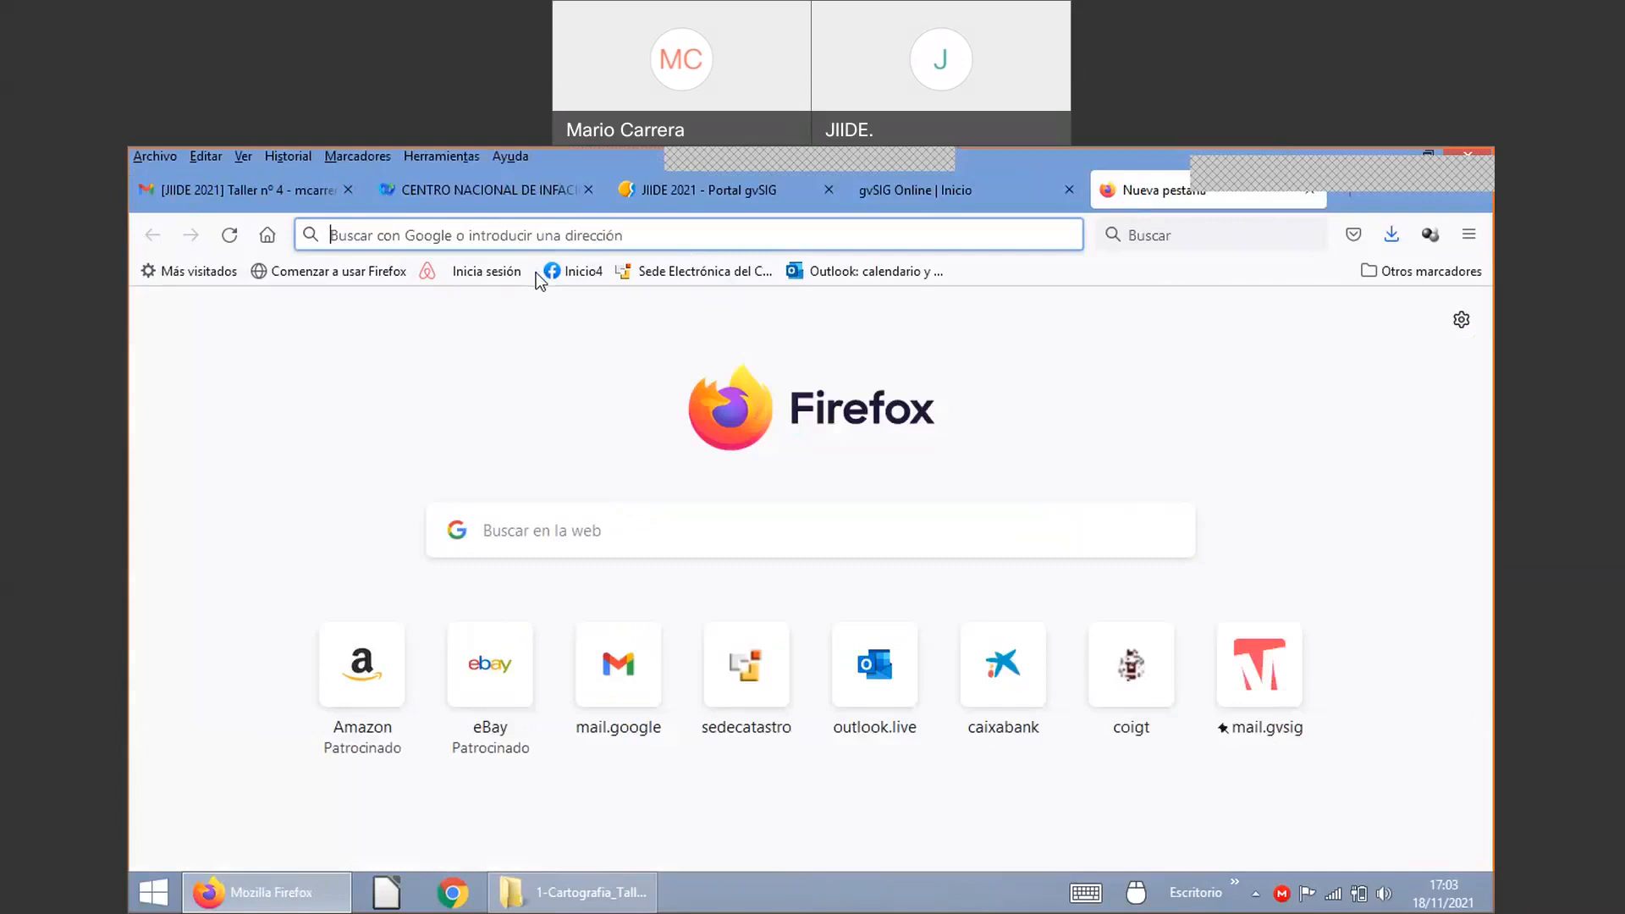
text(x)
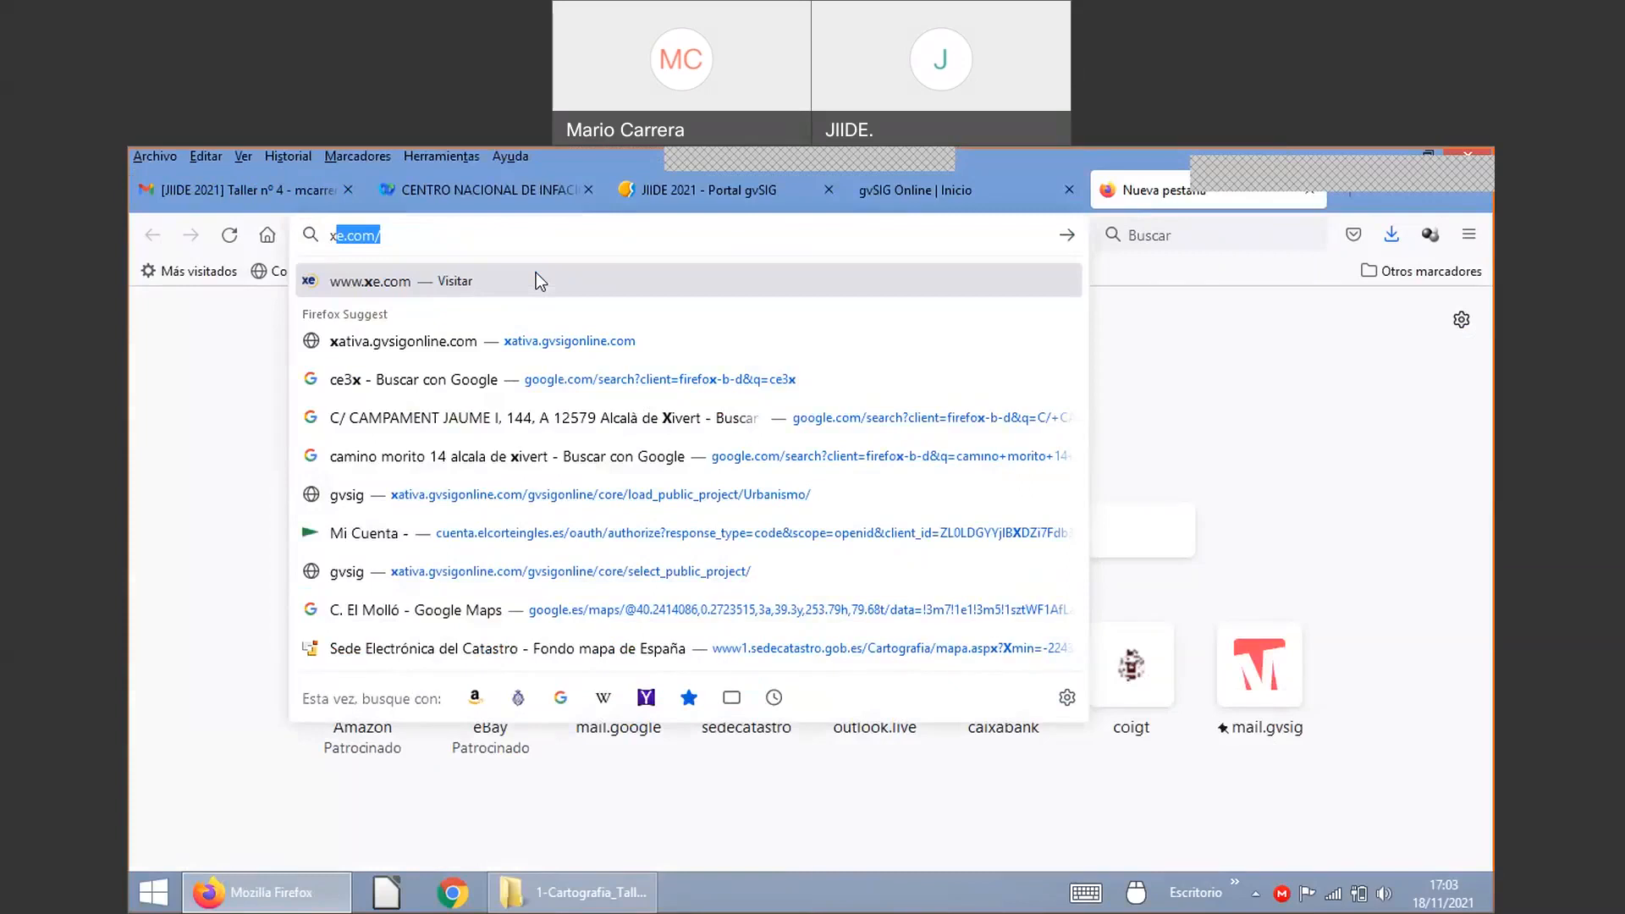
text(a)
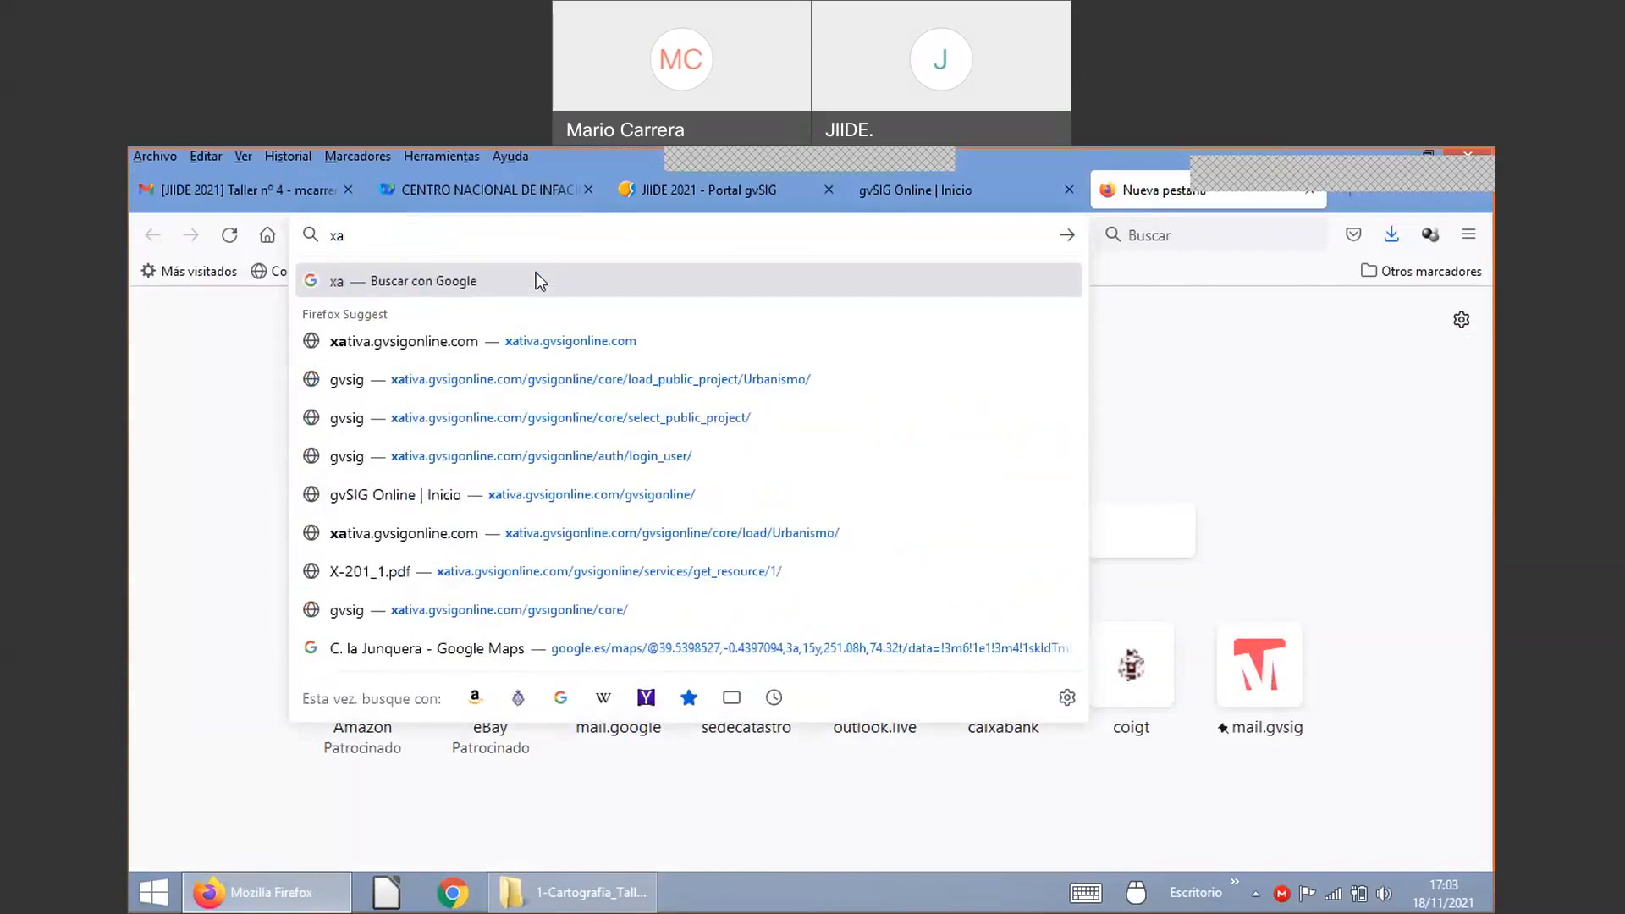
Step: Go to xativa.gvsigonline.com and scroll to the Visores públicos and Servicios de mapas sections
click(502, 346)
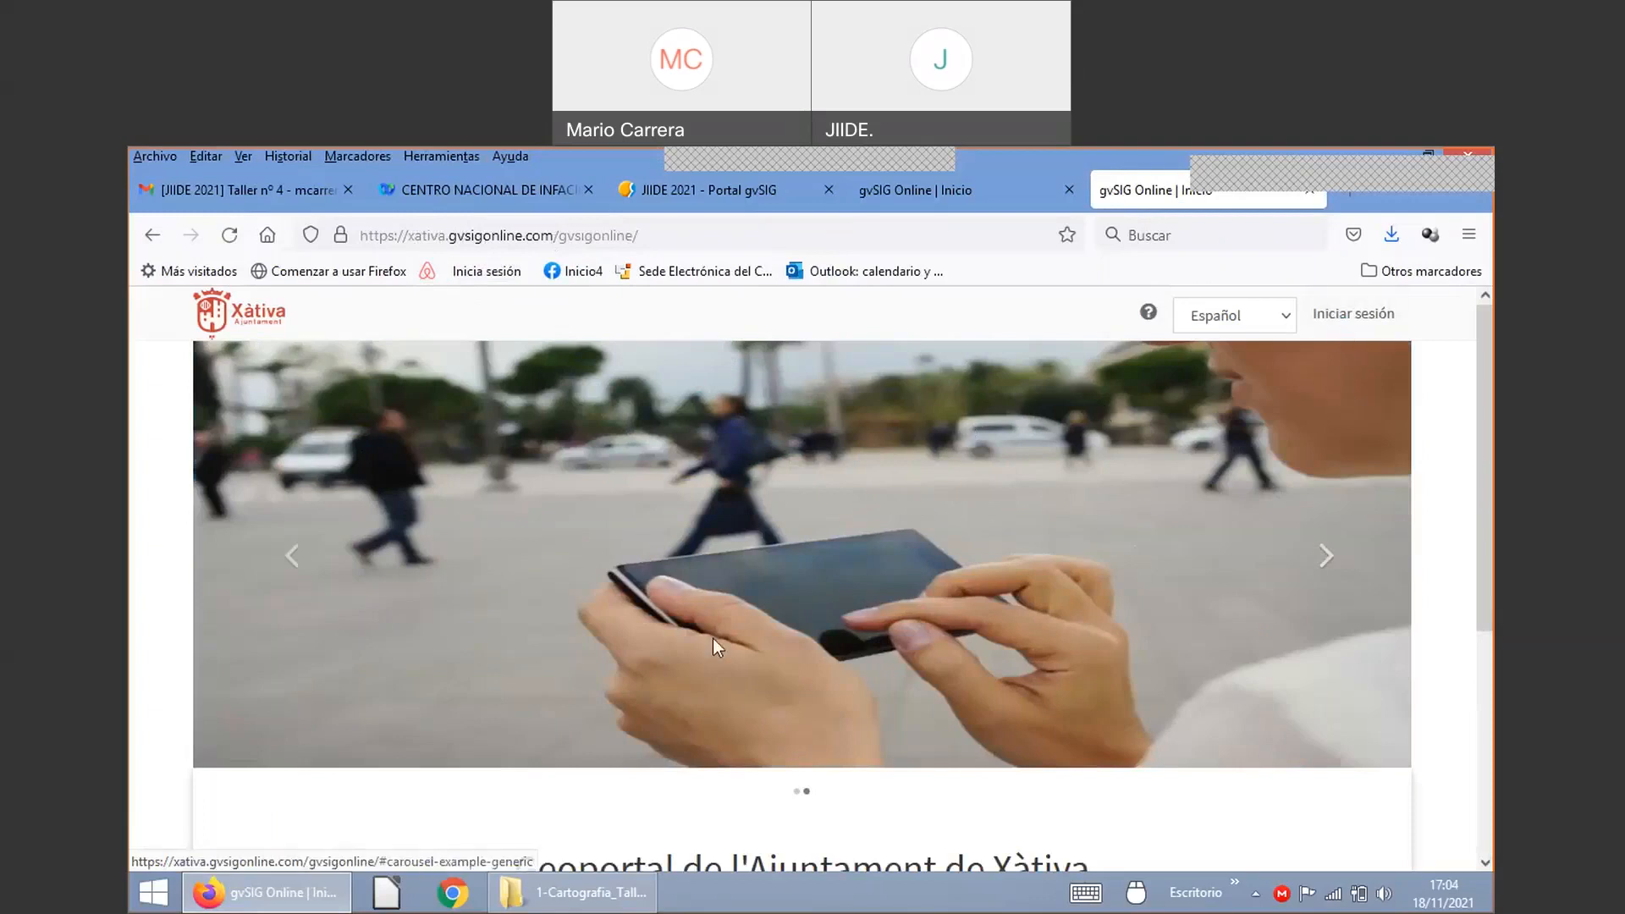
scroll(713, 647, down, 3)
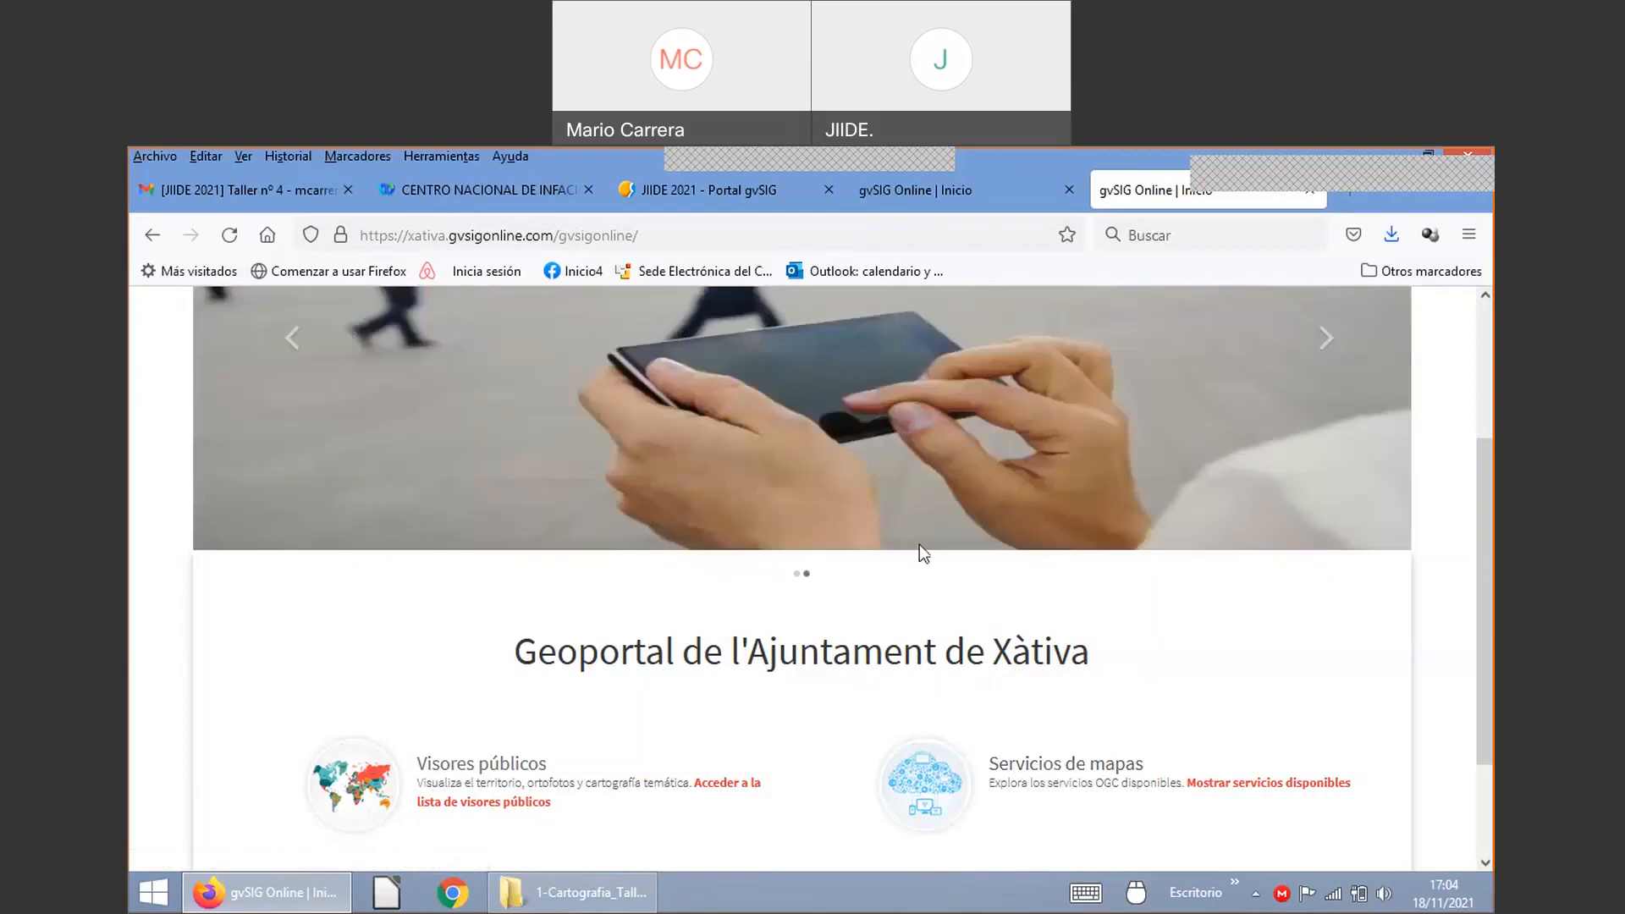
Step: Open Xàtiva's public viewers list, go back, and open the Visores públicos list again
click(692, 759)
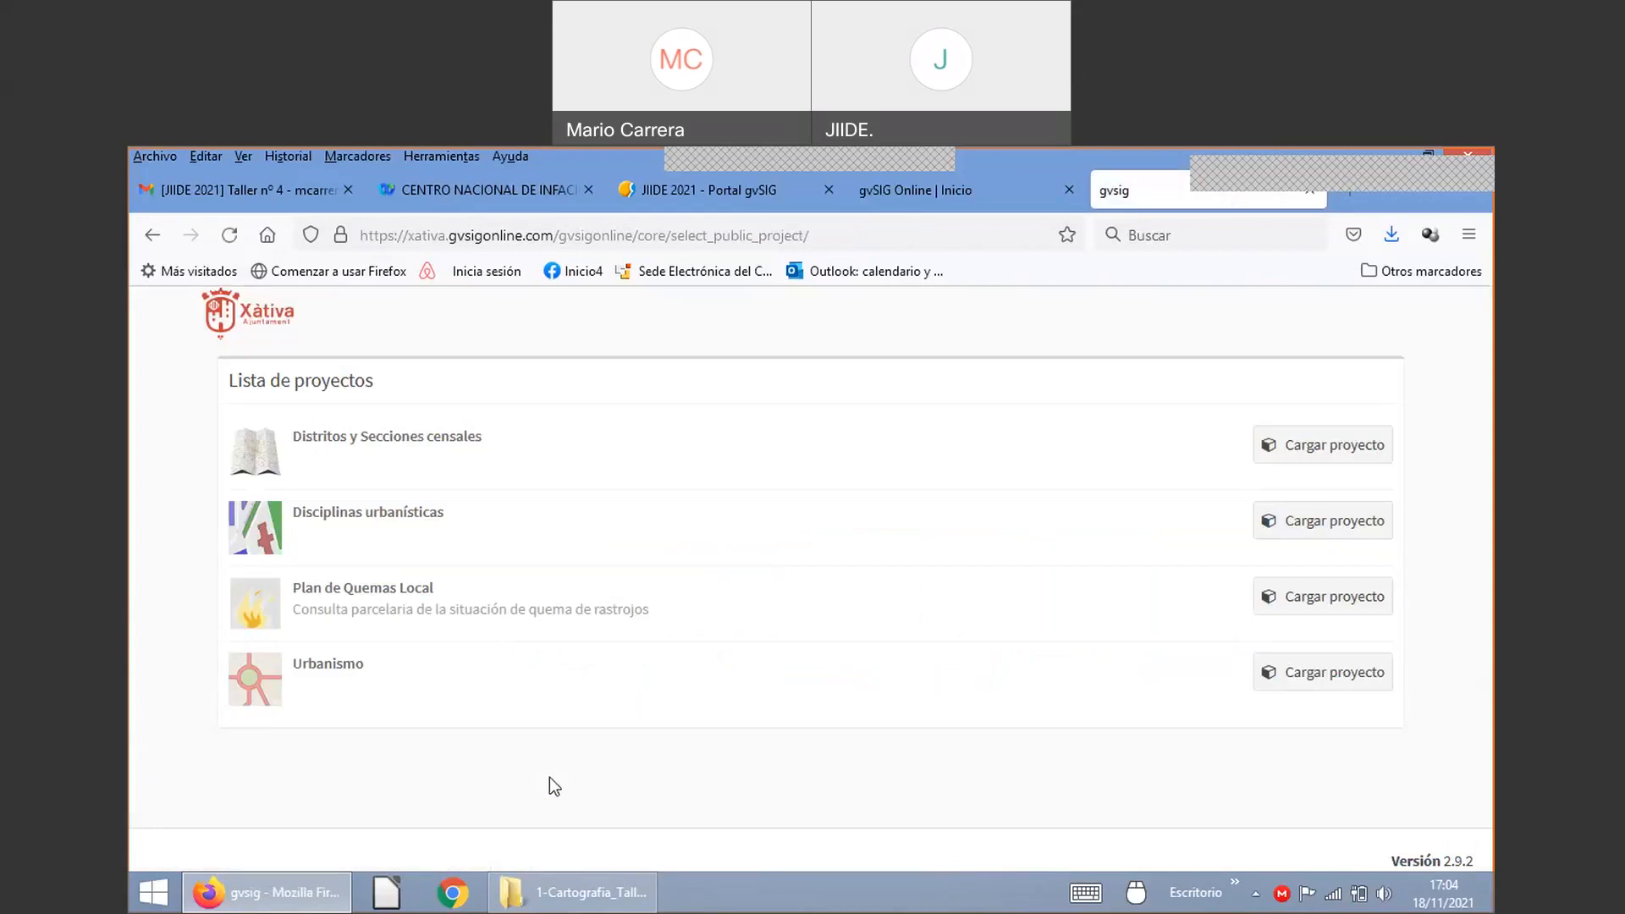
click(152, 236)
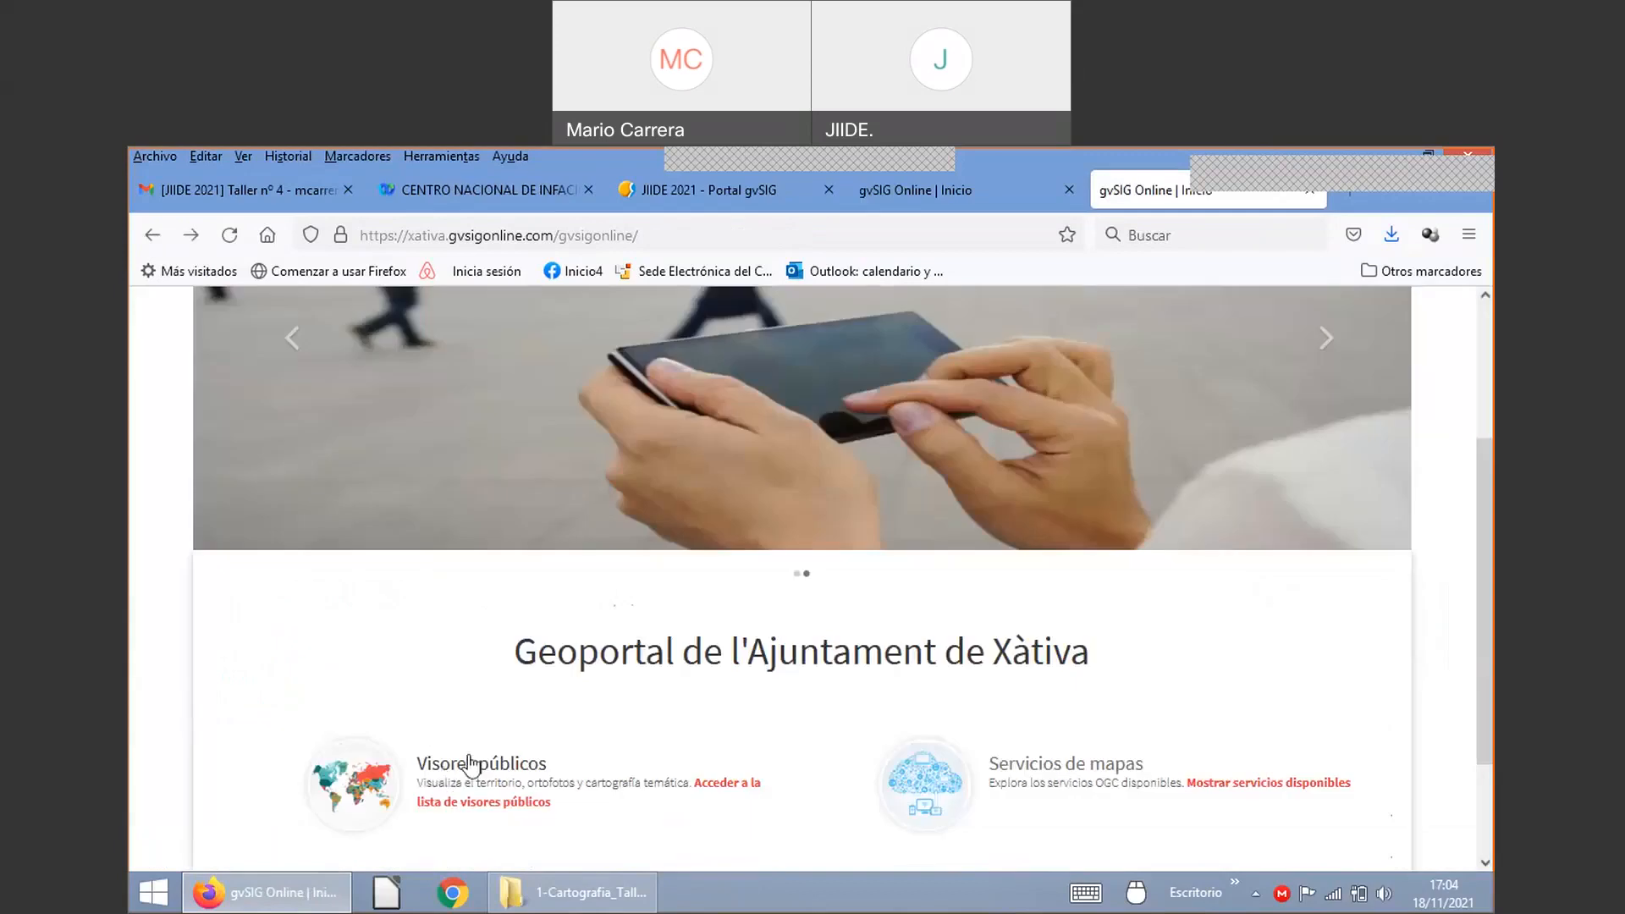
click(462, 764)
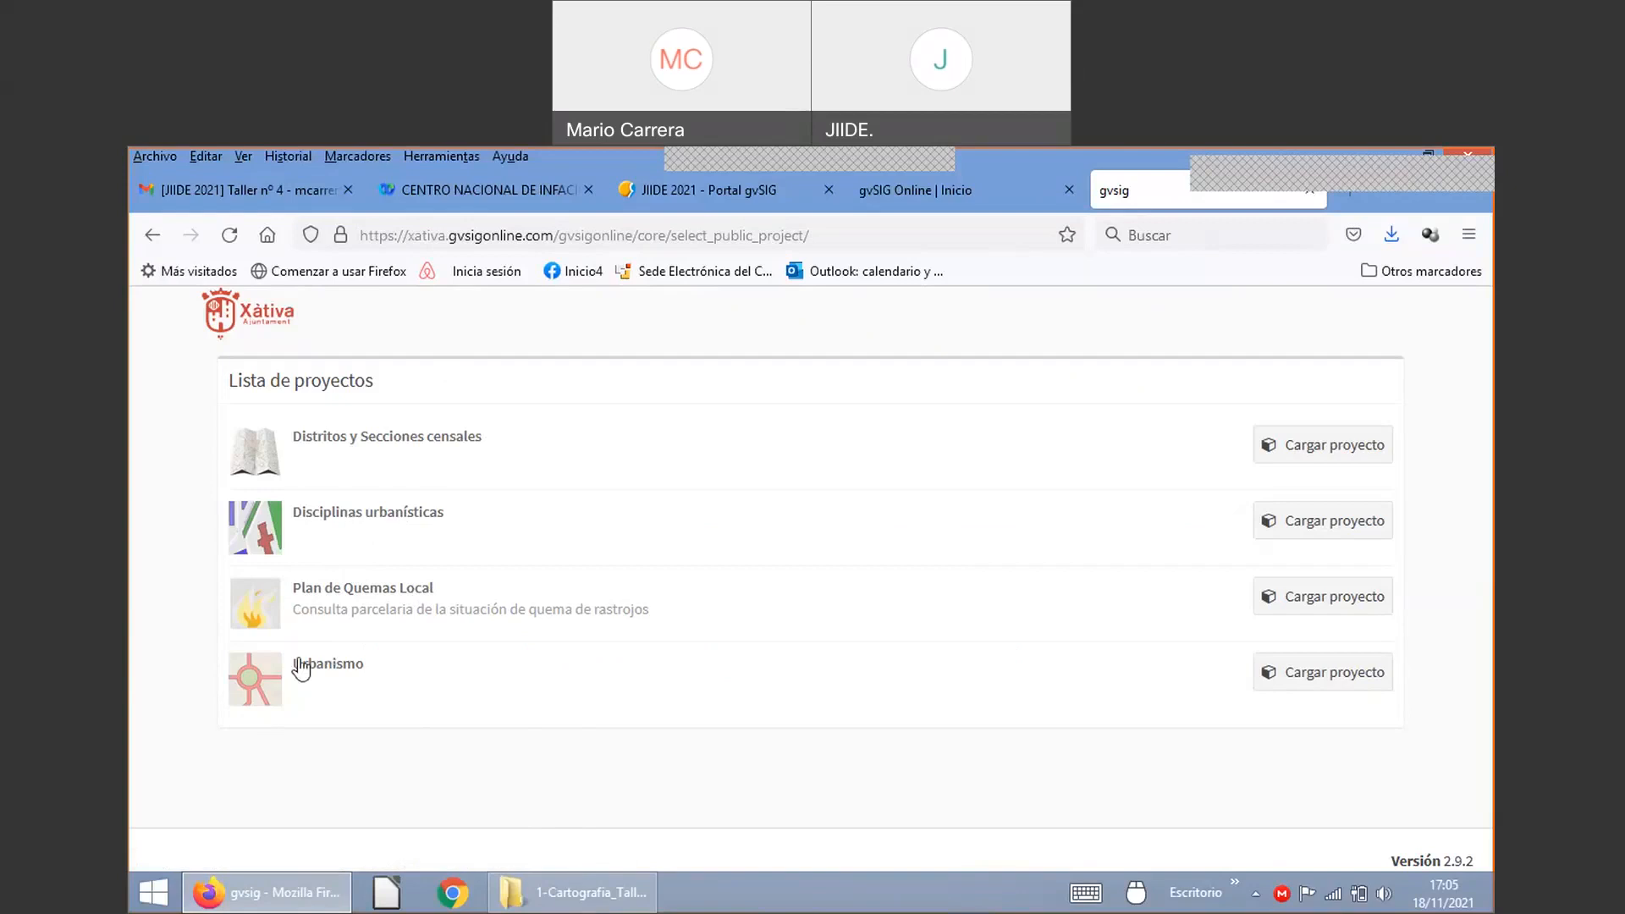
Step: Load Xàtiva's Urbanismo project map and highlight its Base layer group heading
click(346, 669)
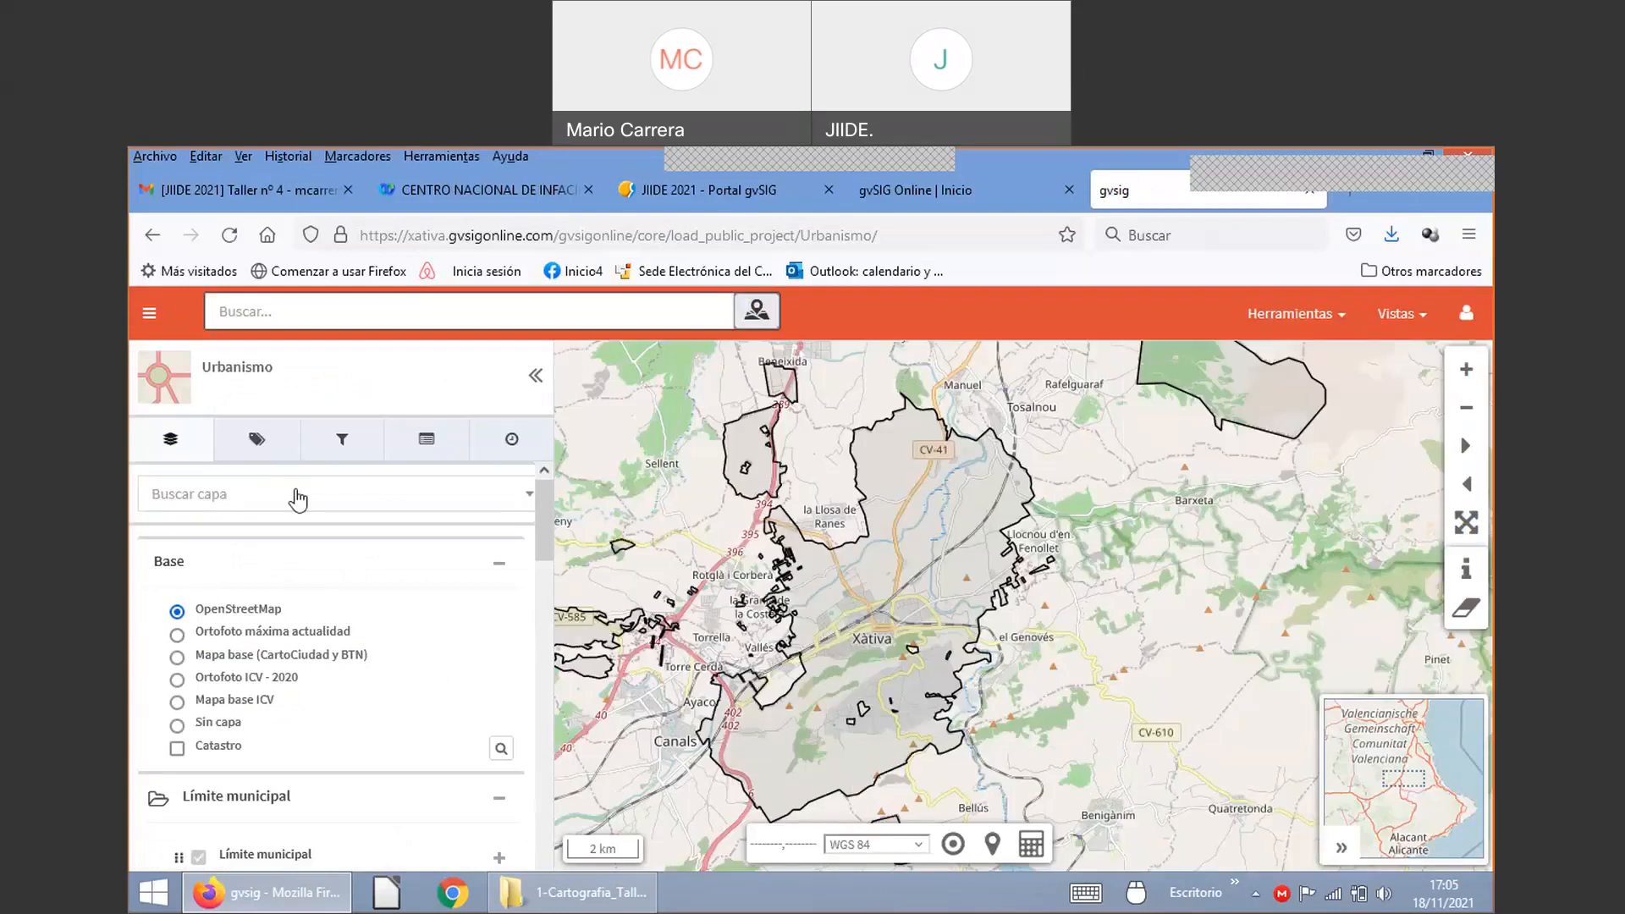
scroll(306, 556, down, 2)
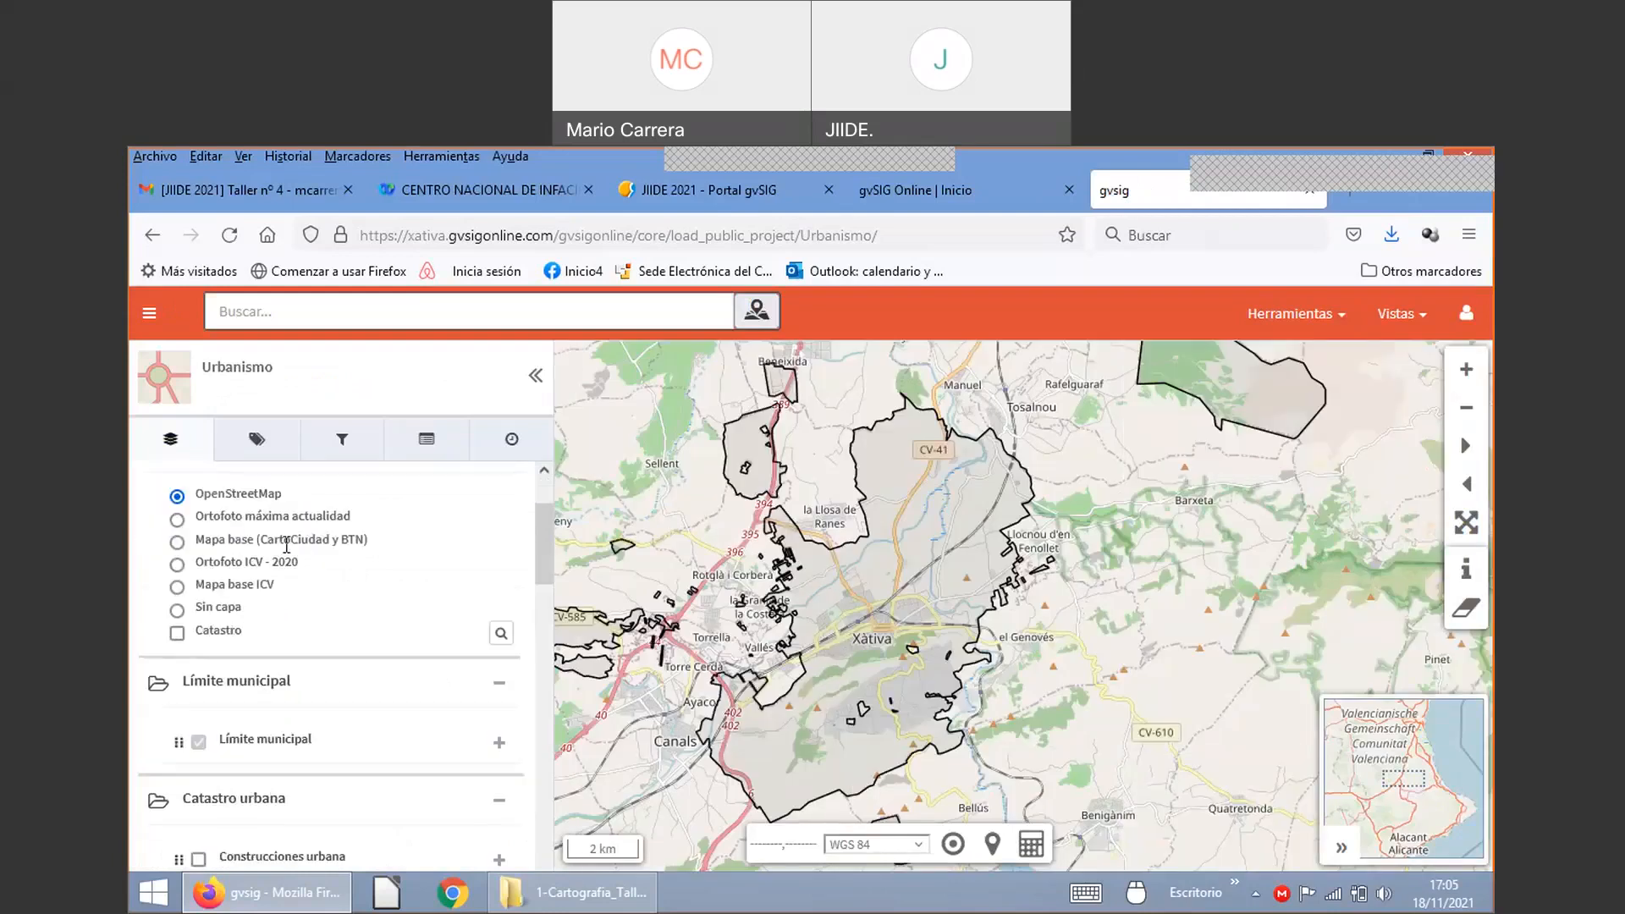
scroll(288, 548, up, 2)
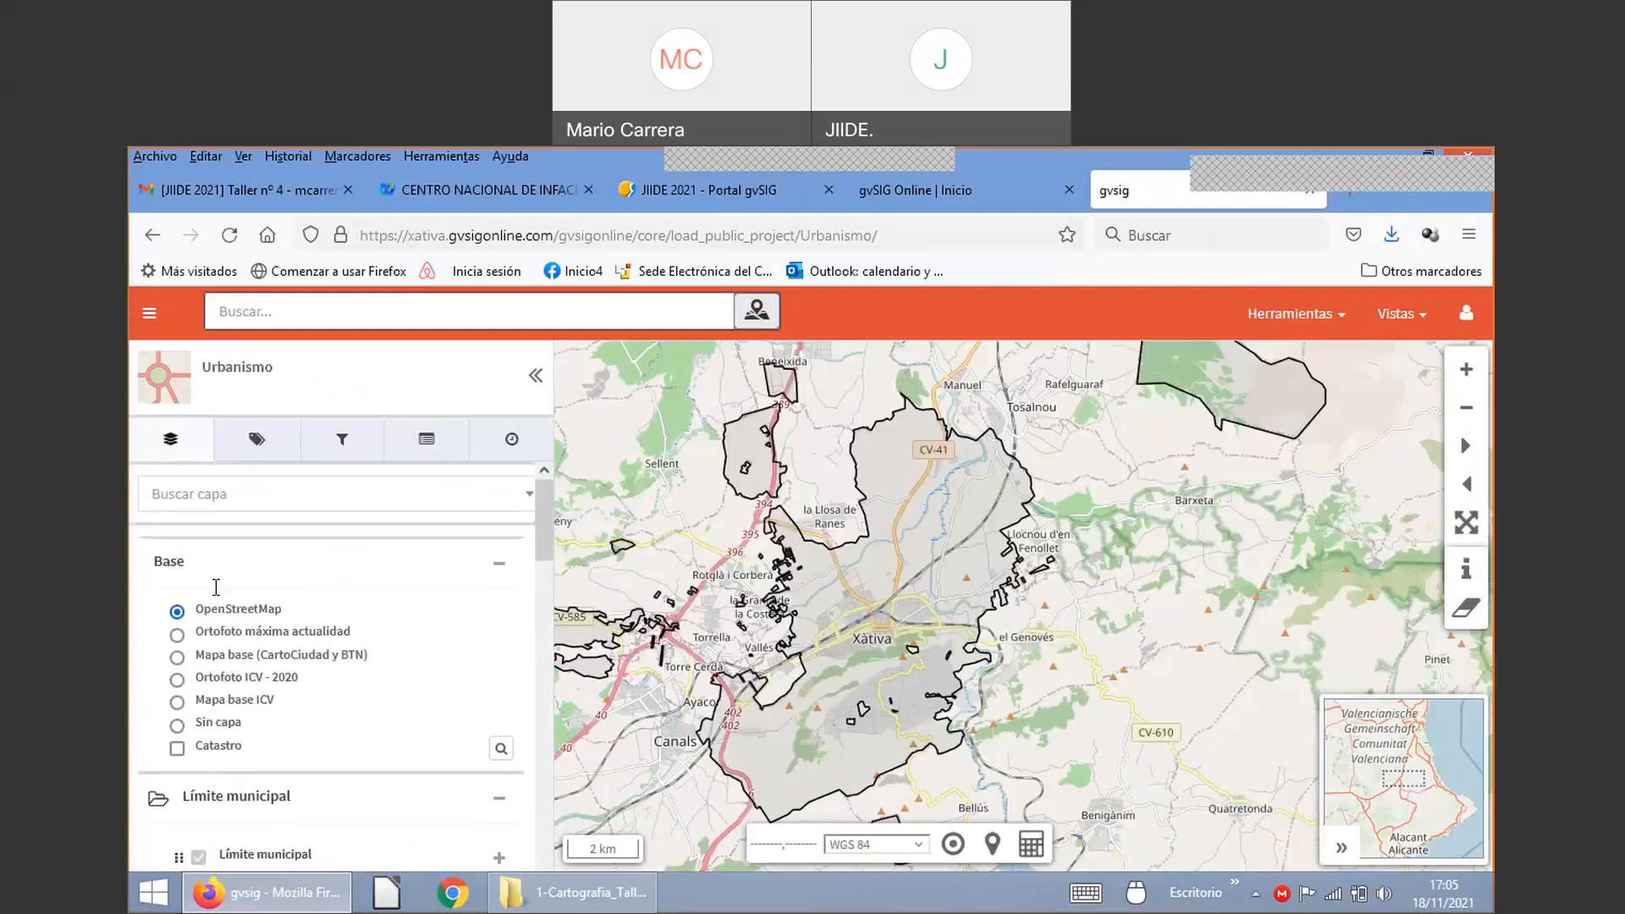
double_click(169, 561)
Step: Try the Ortofoto máxima actualidad base layer, then settle on Mapa base (CartoCiudad y BTN)
click(177, 635)
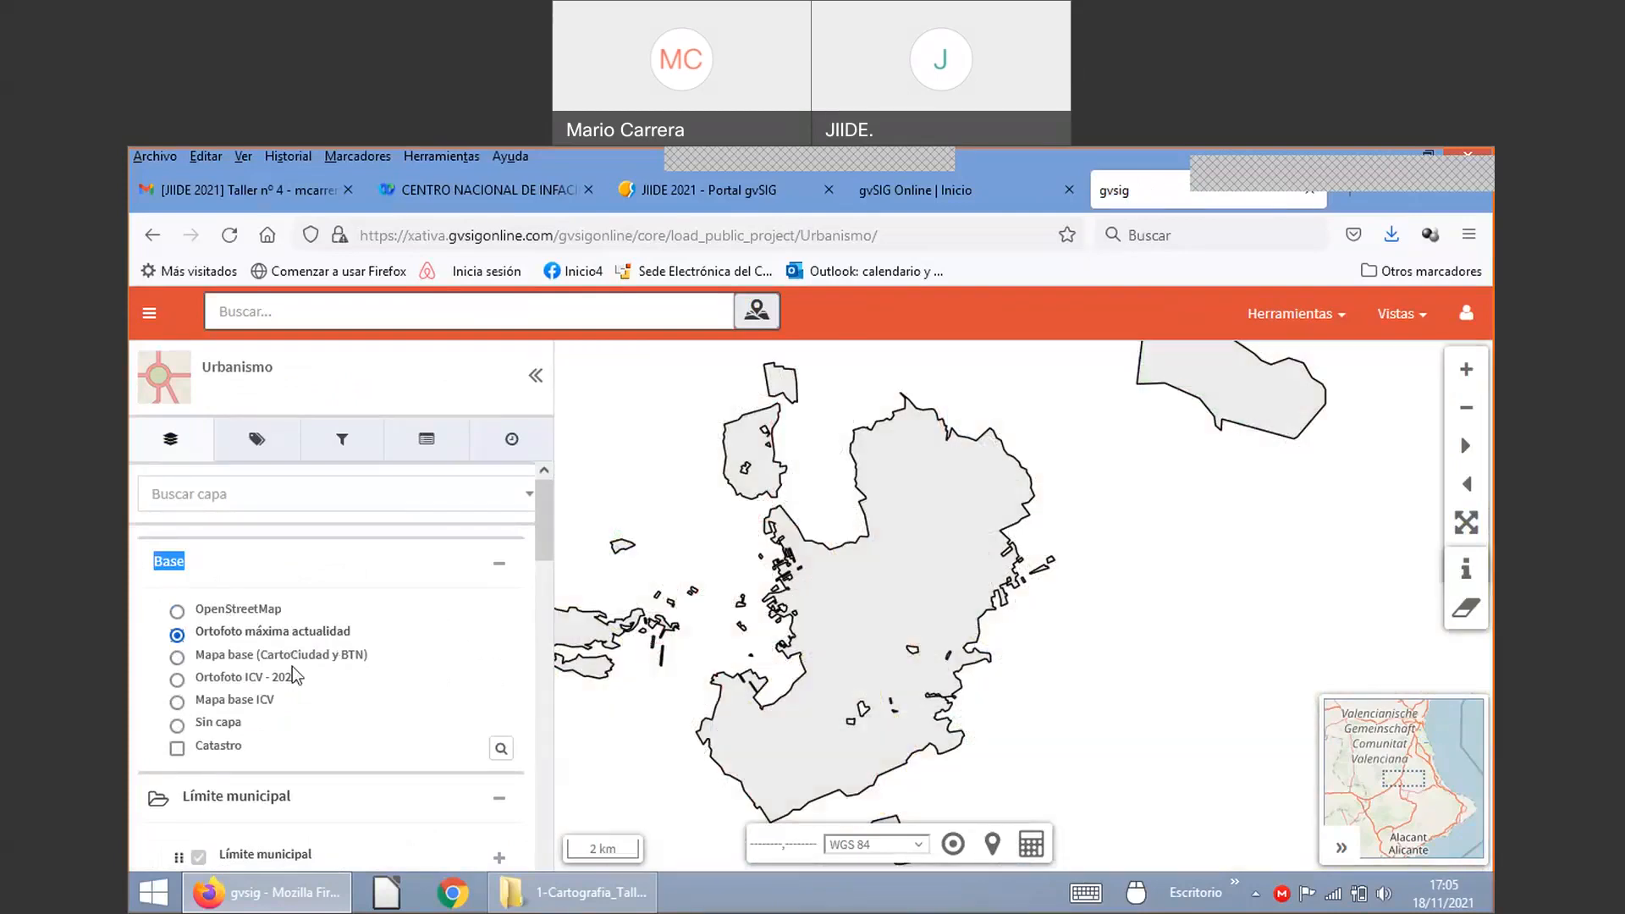
click(177, 658)
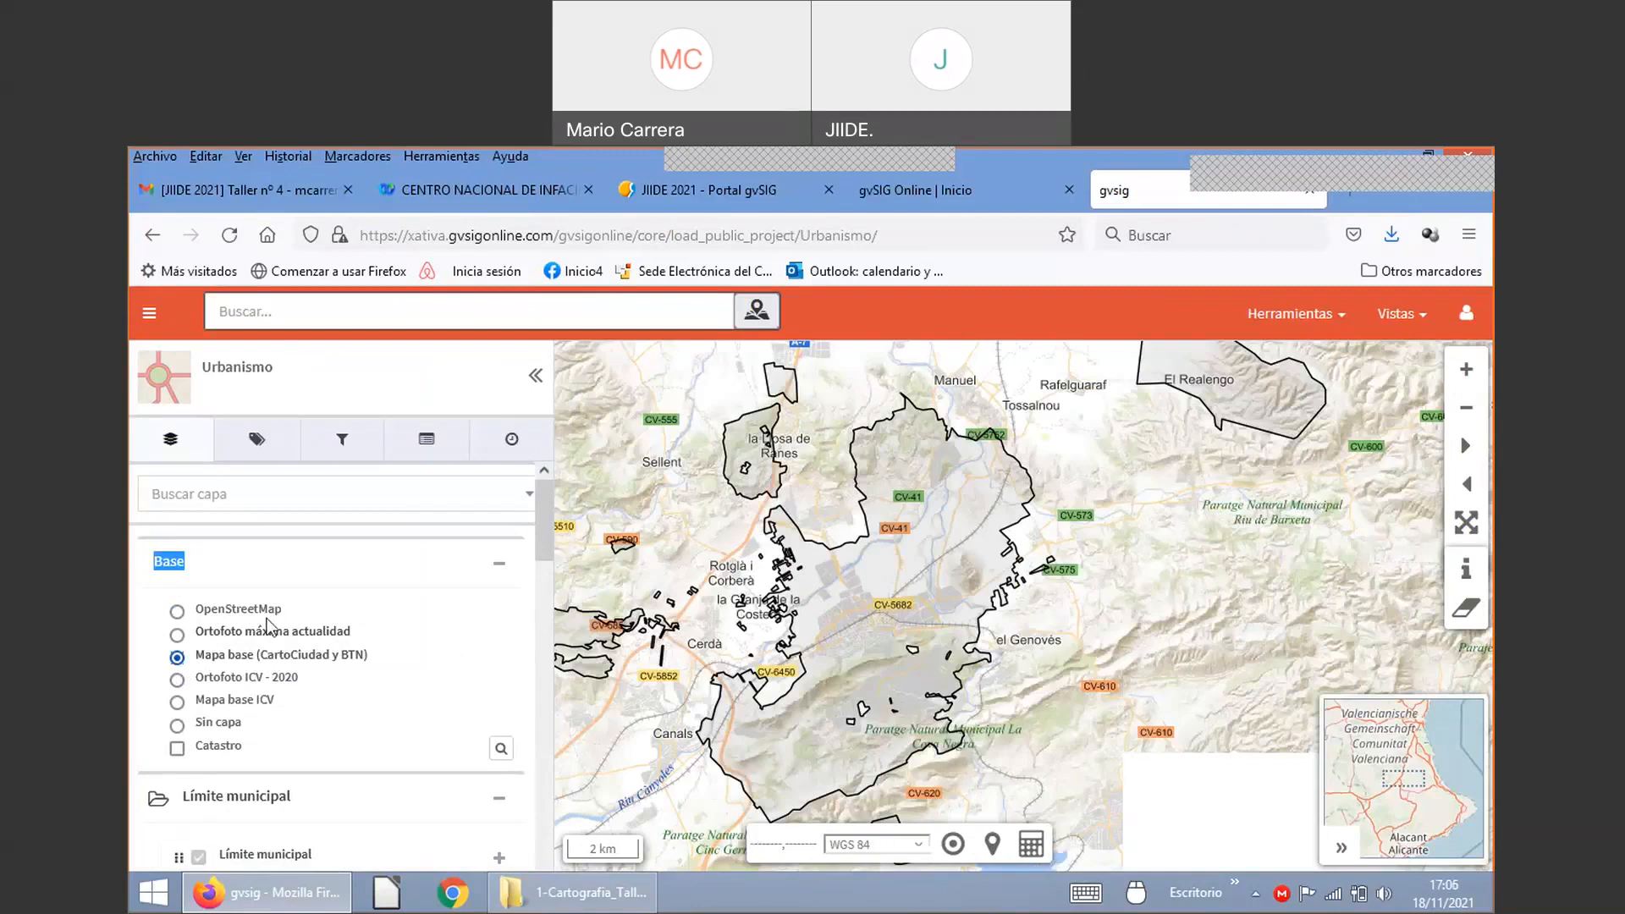
scroll(212, 647, down, 2)
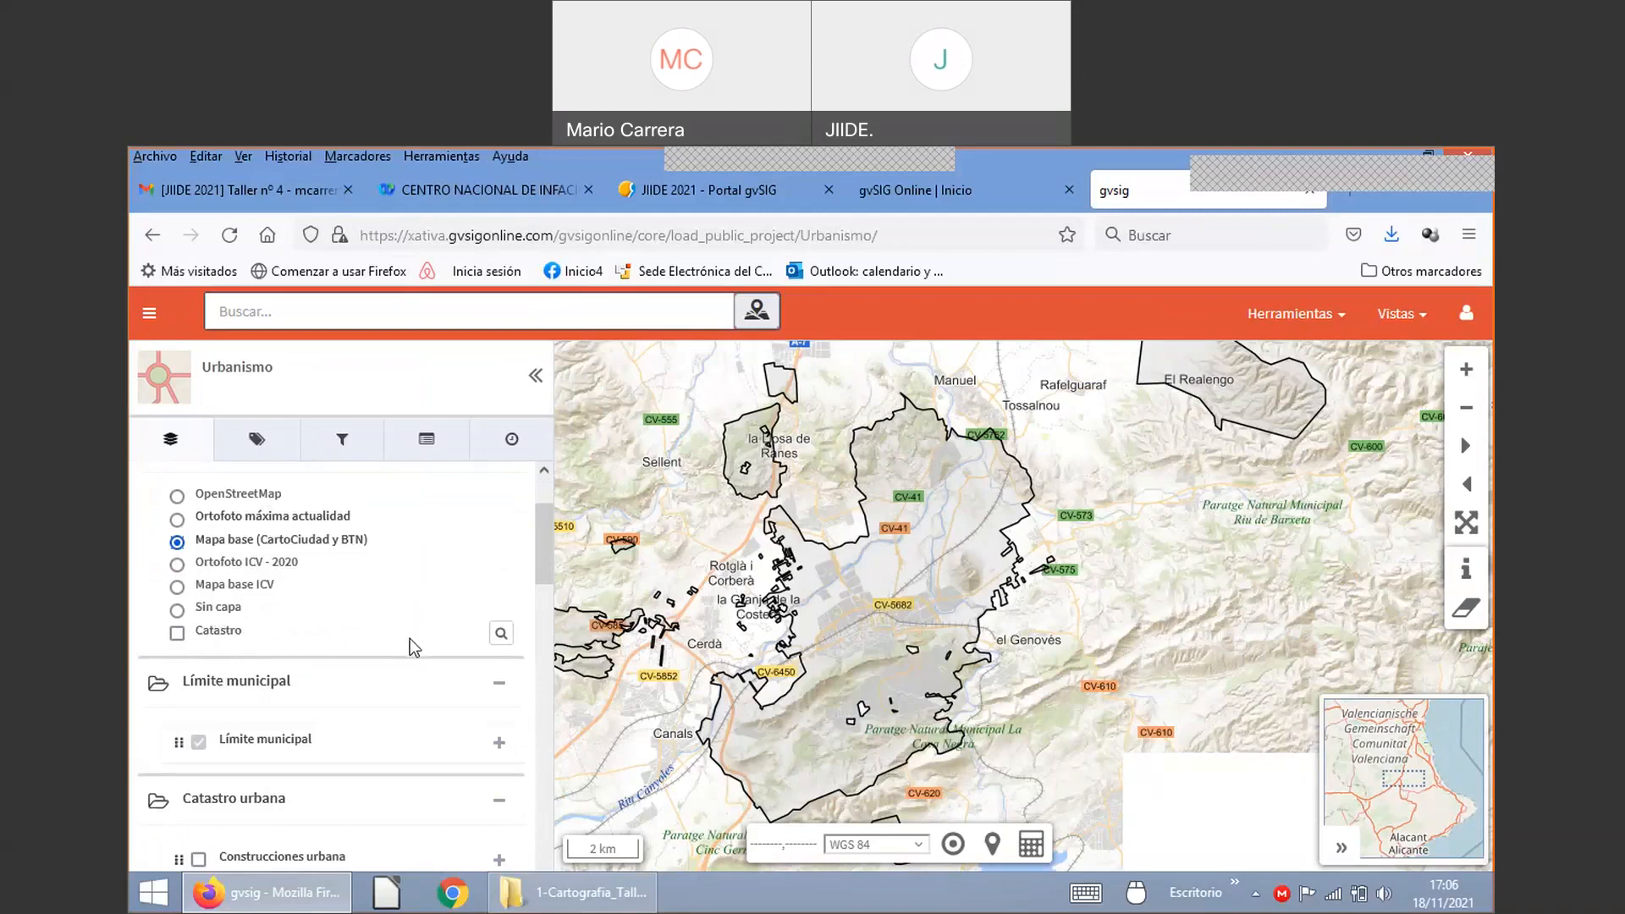
Step: Show the Catastro overlay, zoom in on central Xàtiva, then hide Catastro again
click(177, 634)
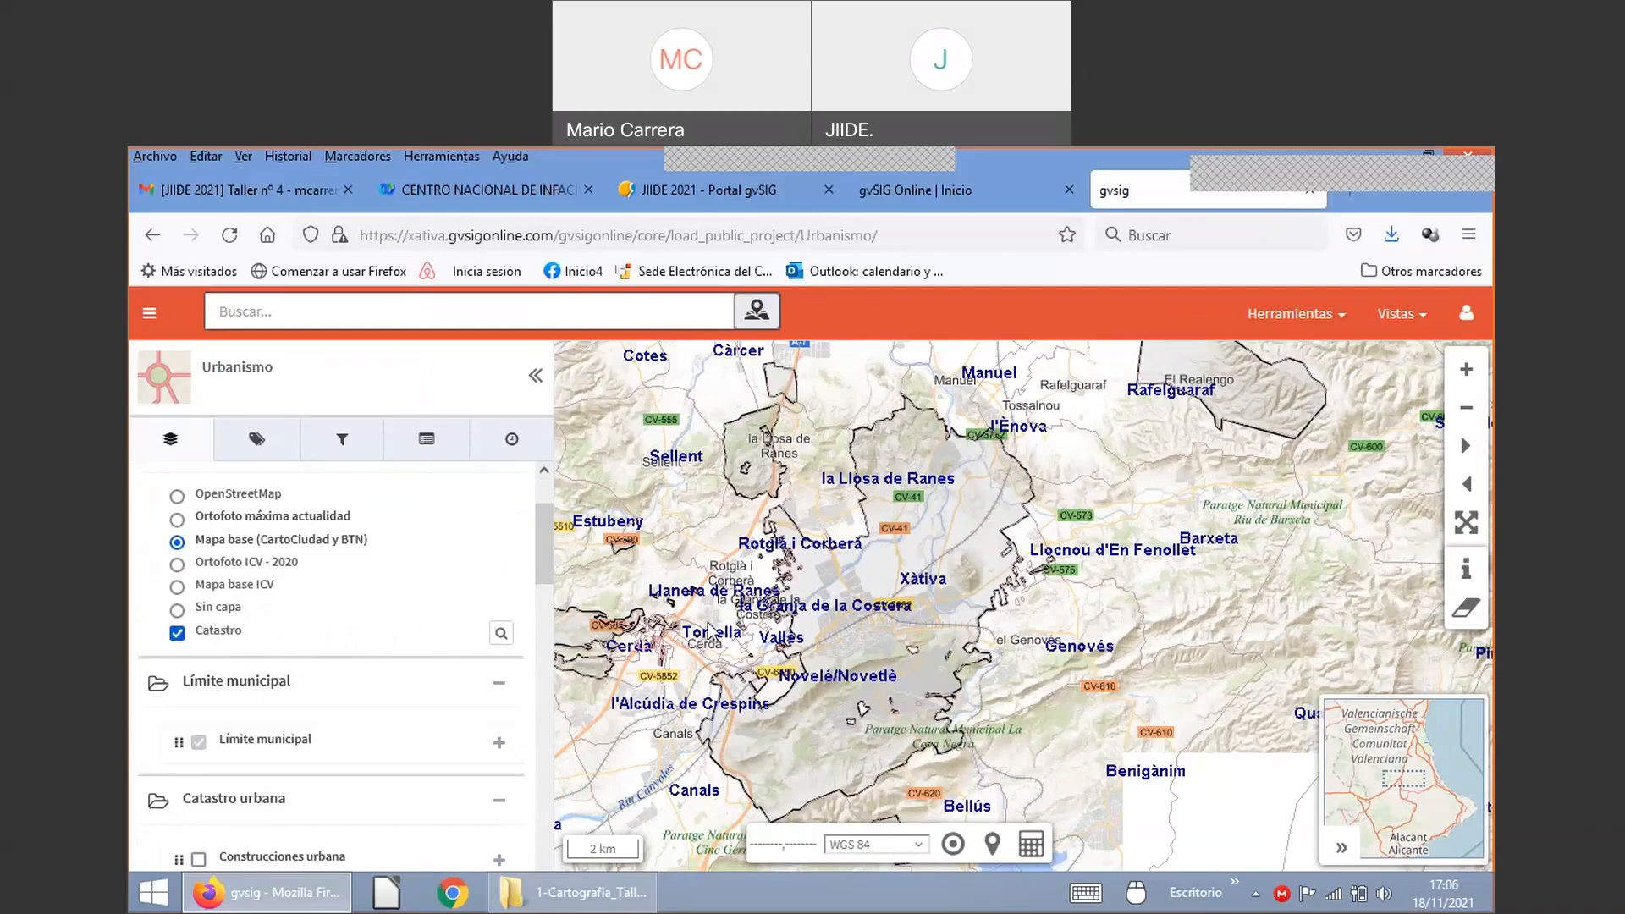
scroll(855, 583, up, 1)
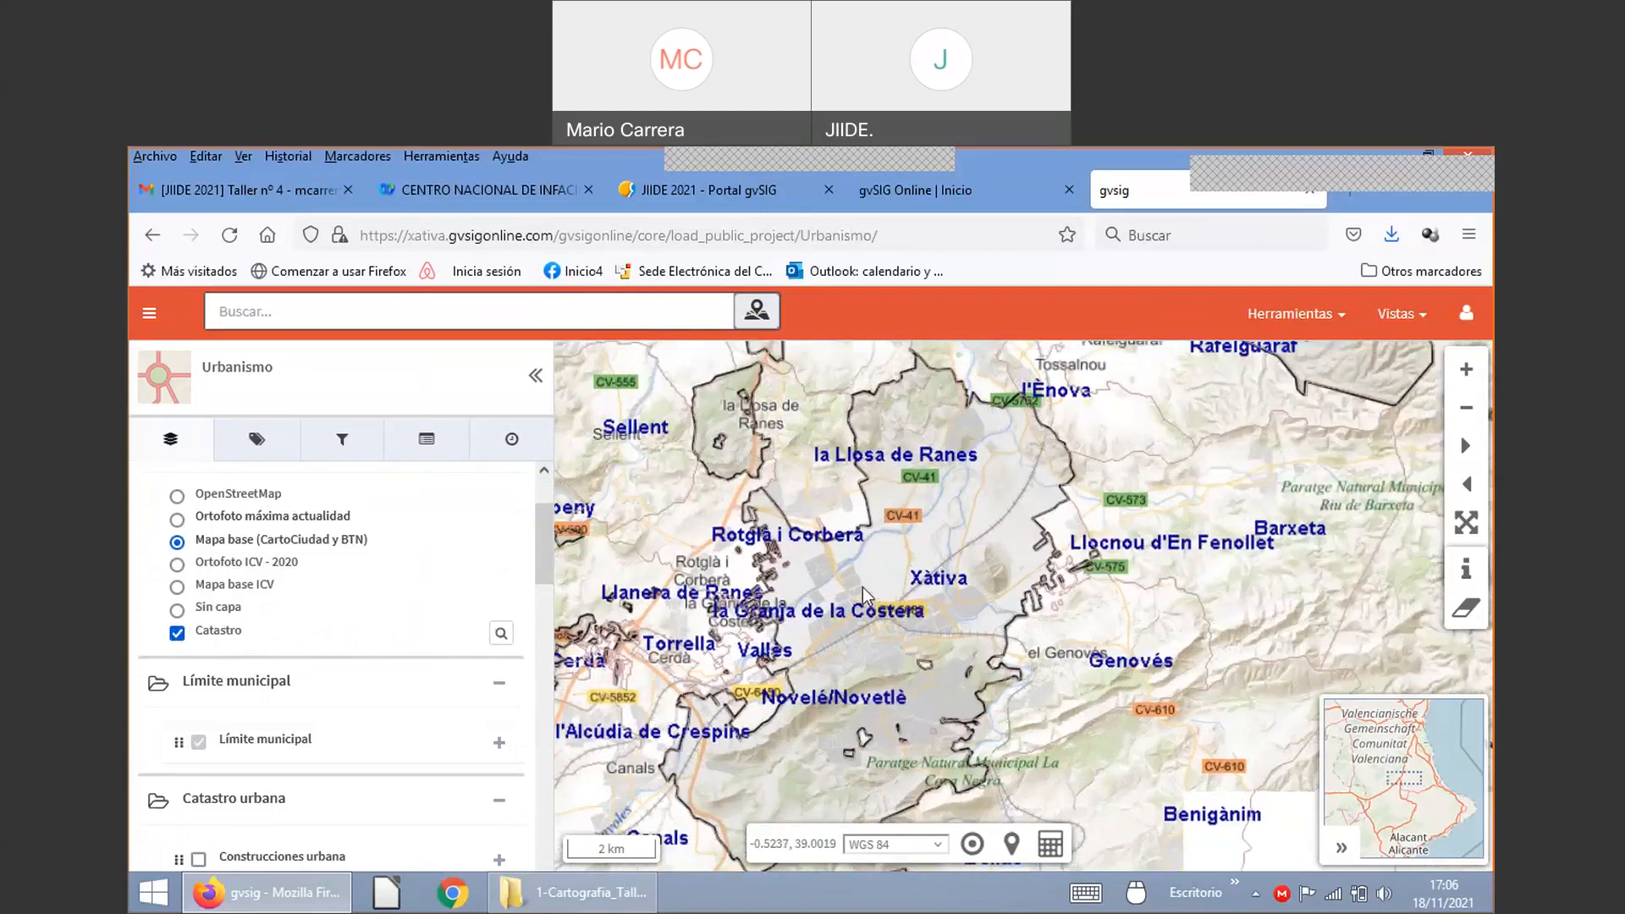
scroll(863, 595, up, 2)
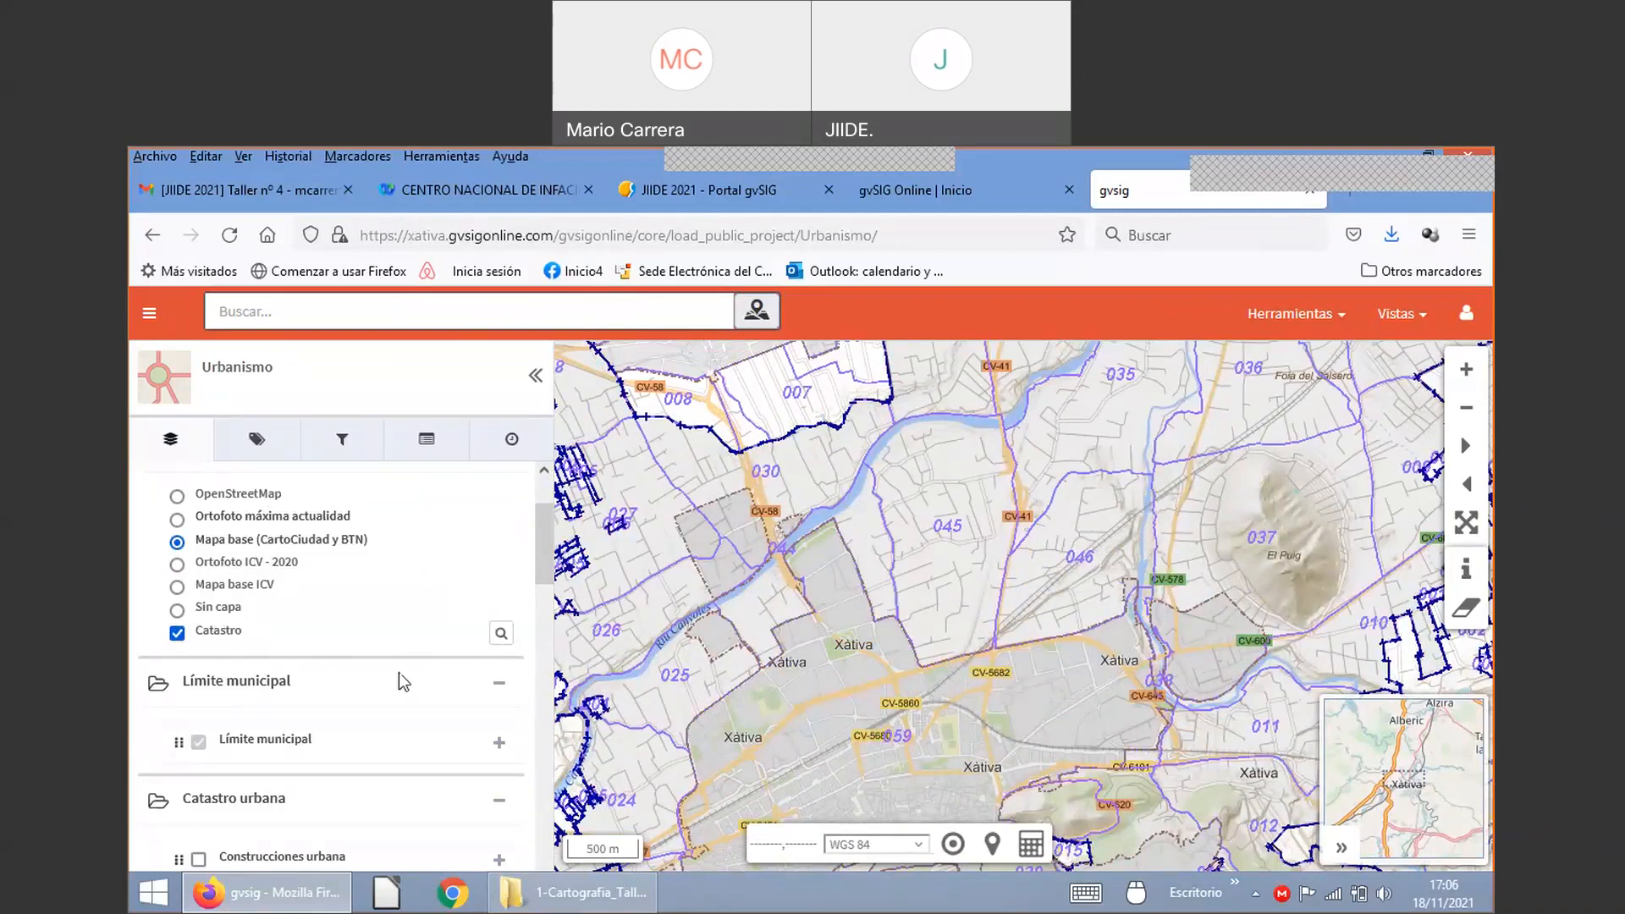
click(176, 633)
scroll(294, 623, down, 1)
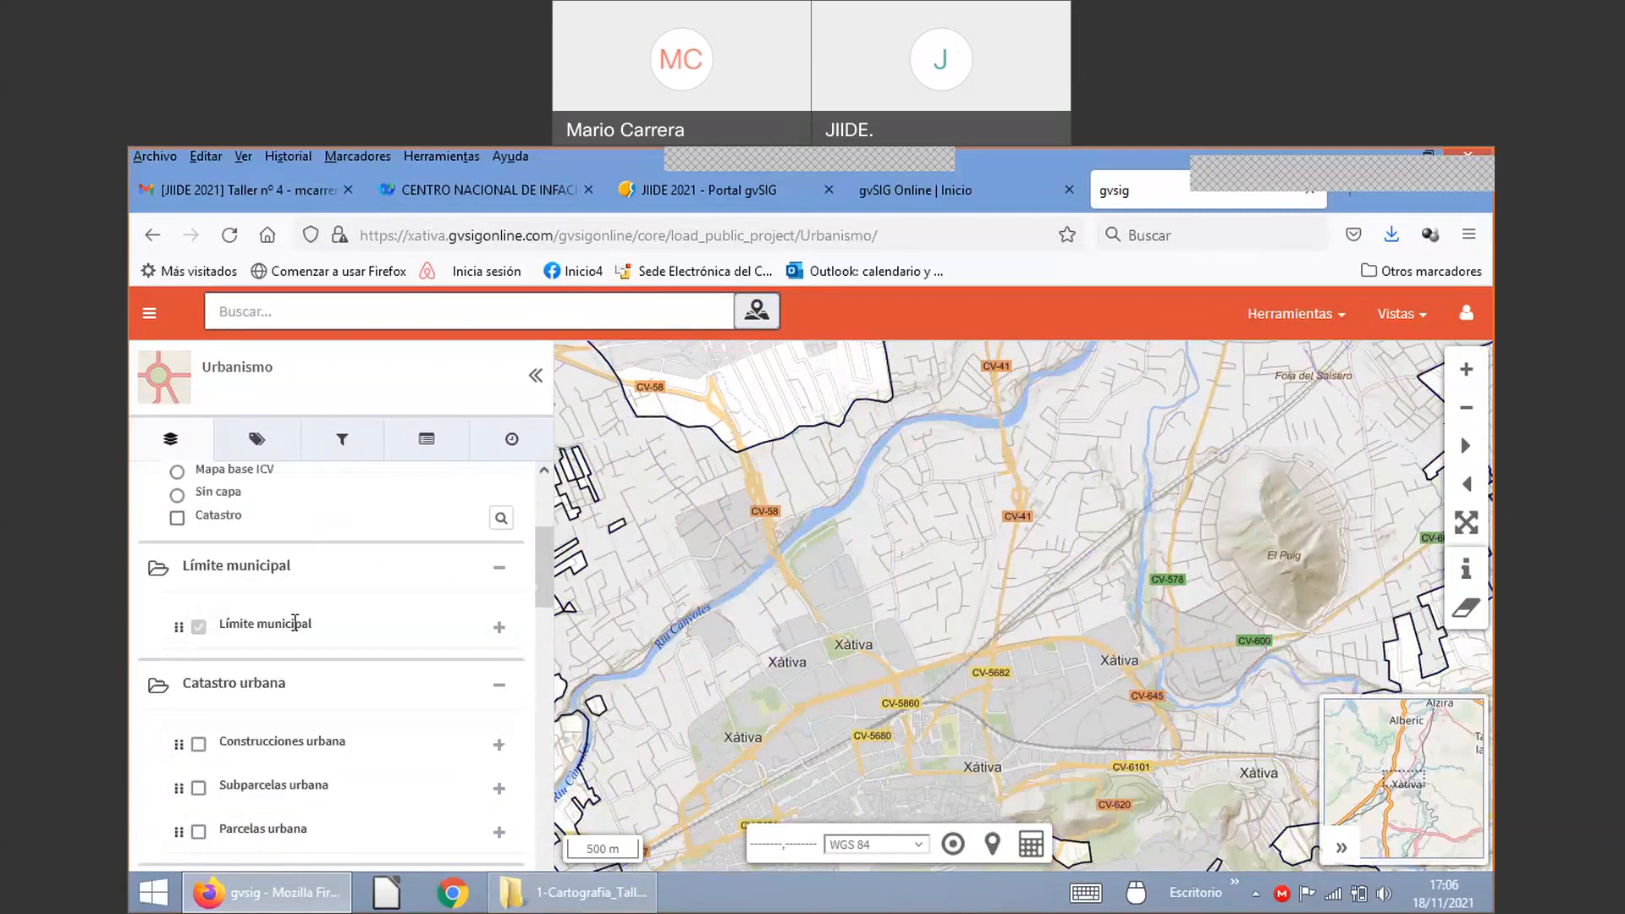
double_click(233, 568)
double_click(211, 567)
triple_click(274, 575)
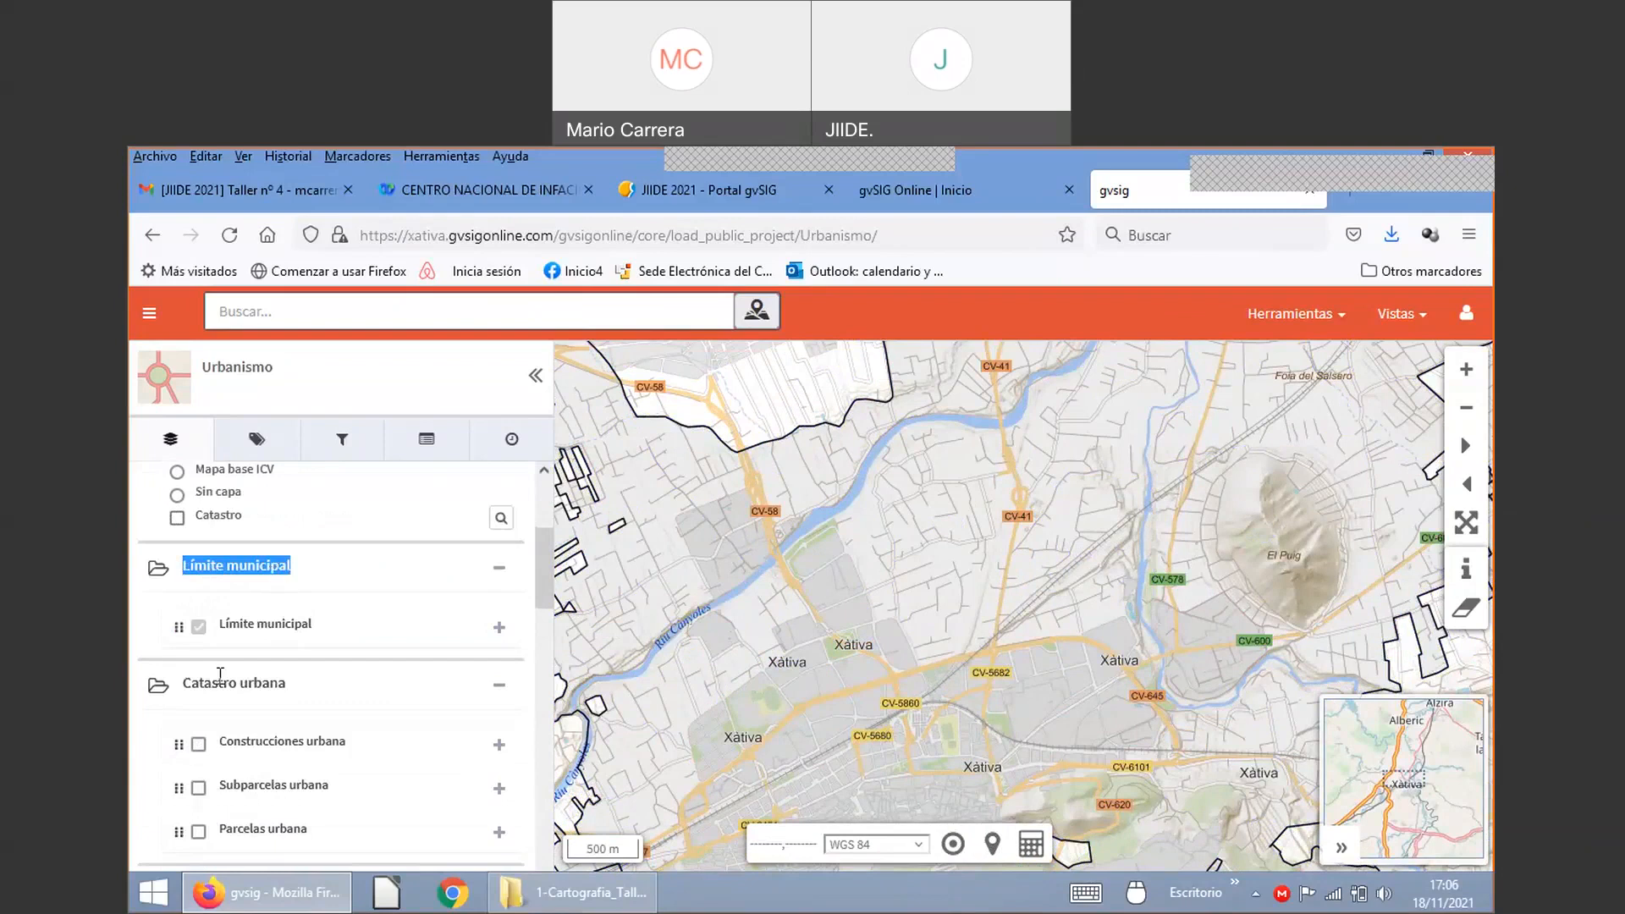
double_click(226, 682)
scroll(248, 682, down, 3)
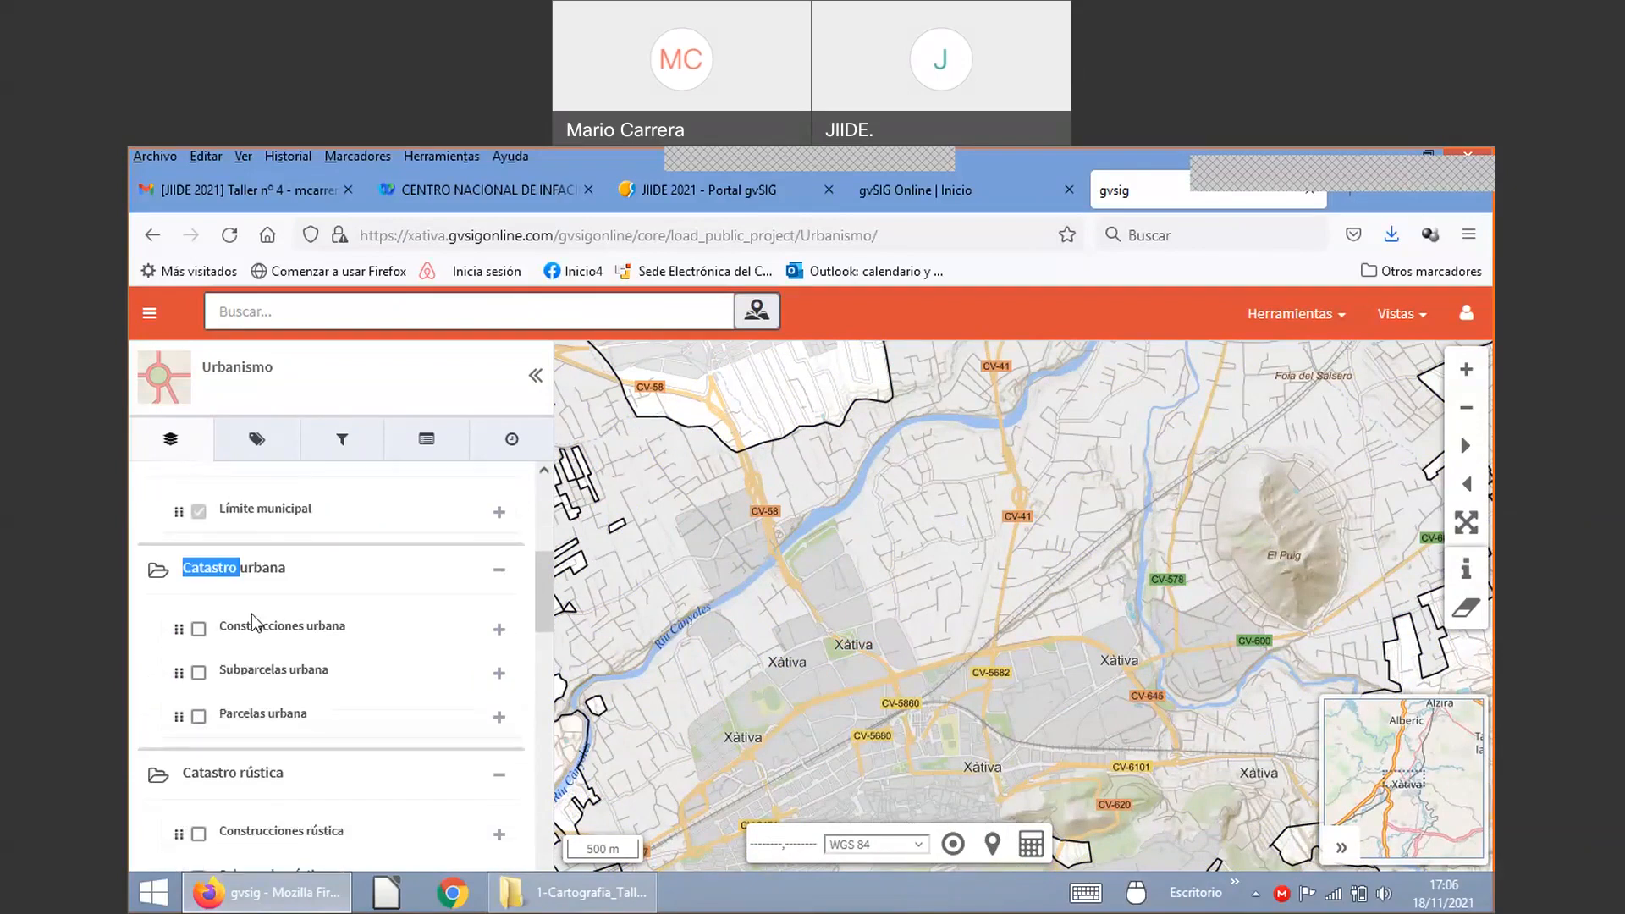
scroll(258, 618, up, 3)
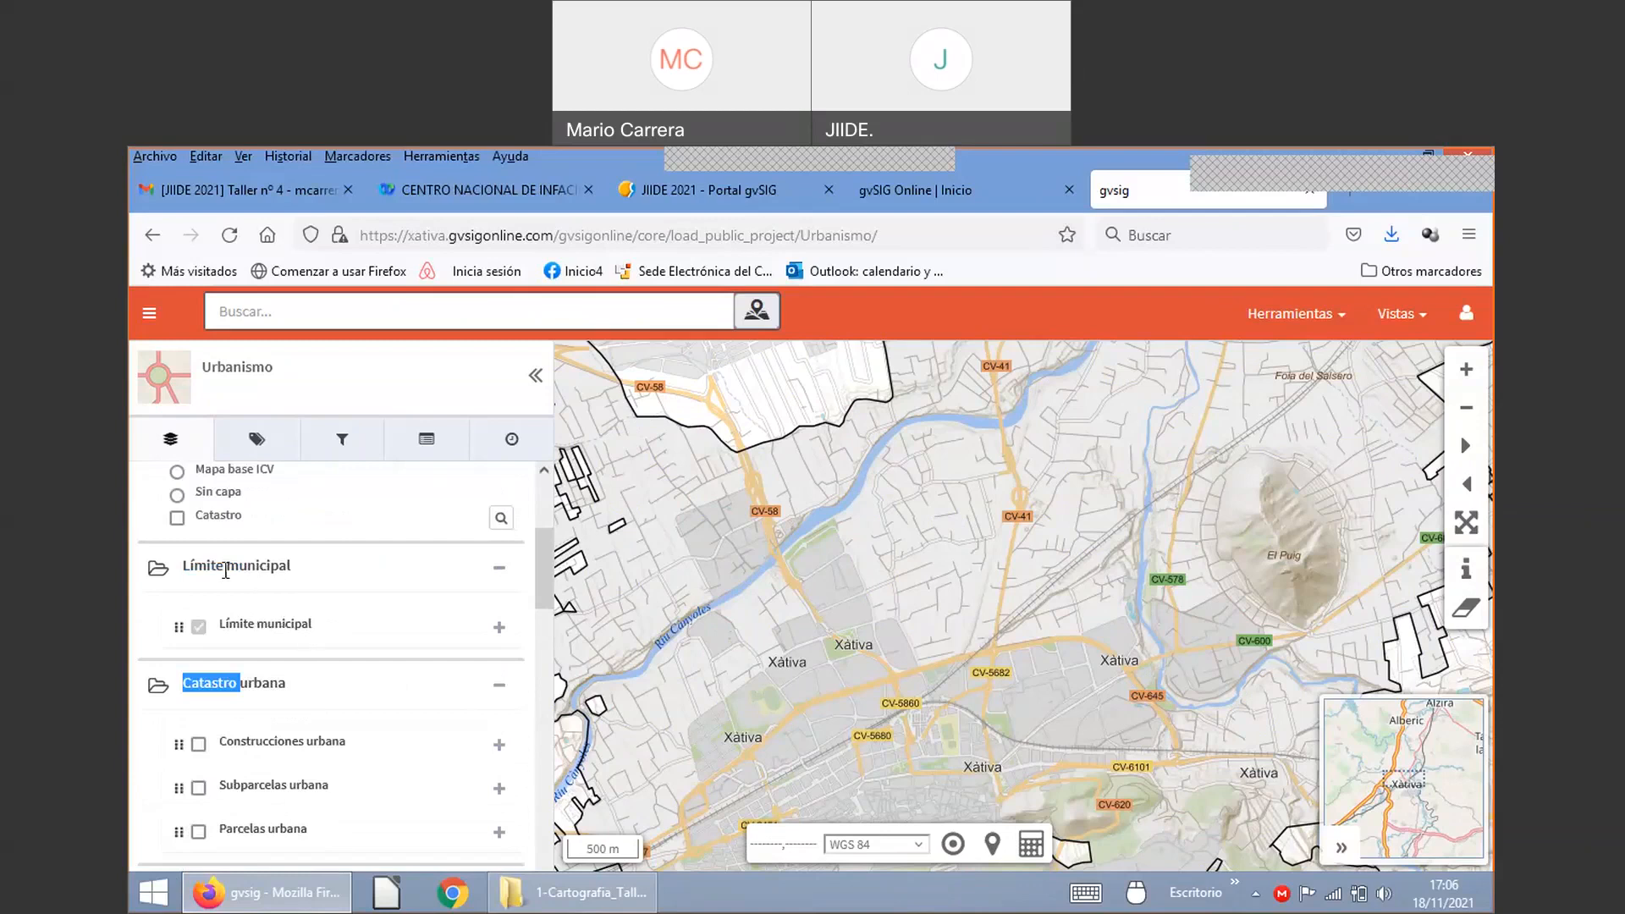
scroll(225, 572, down, 2)
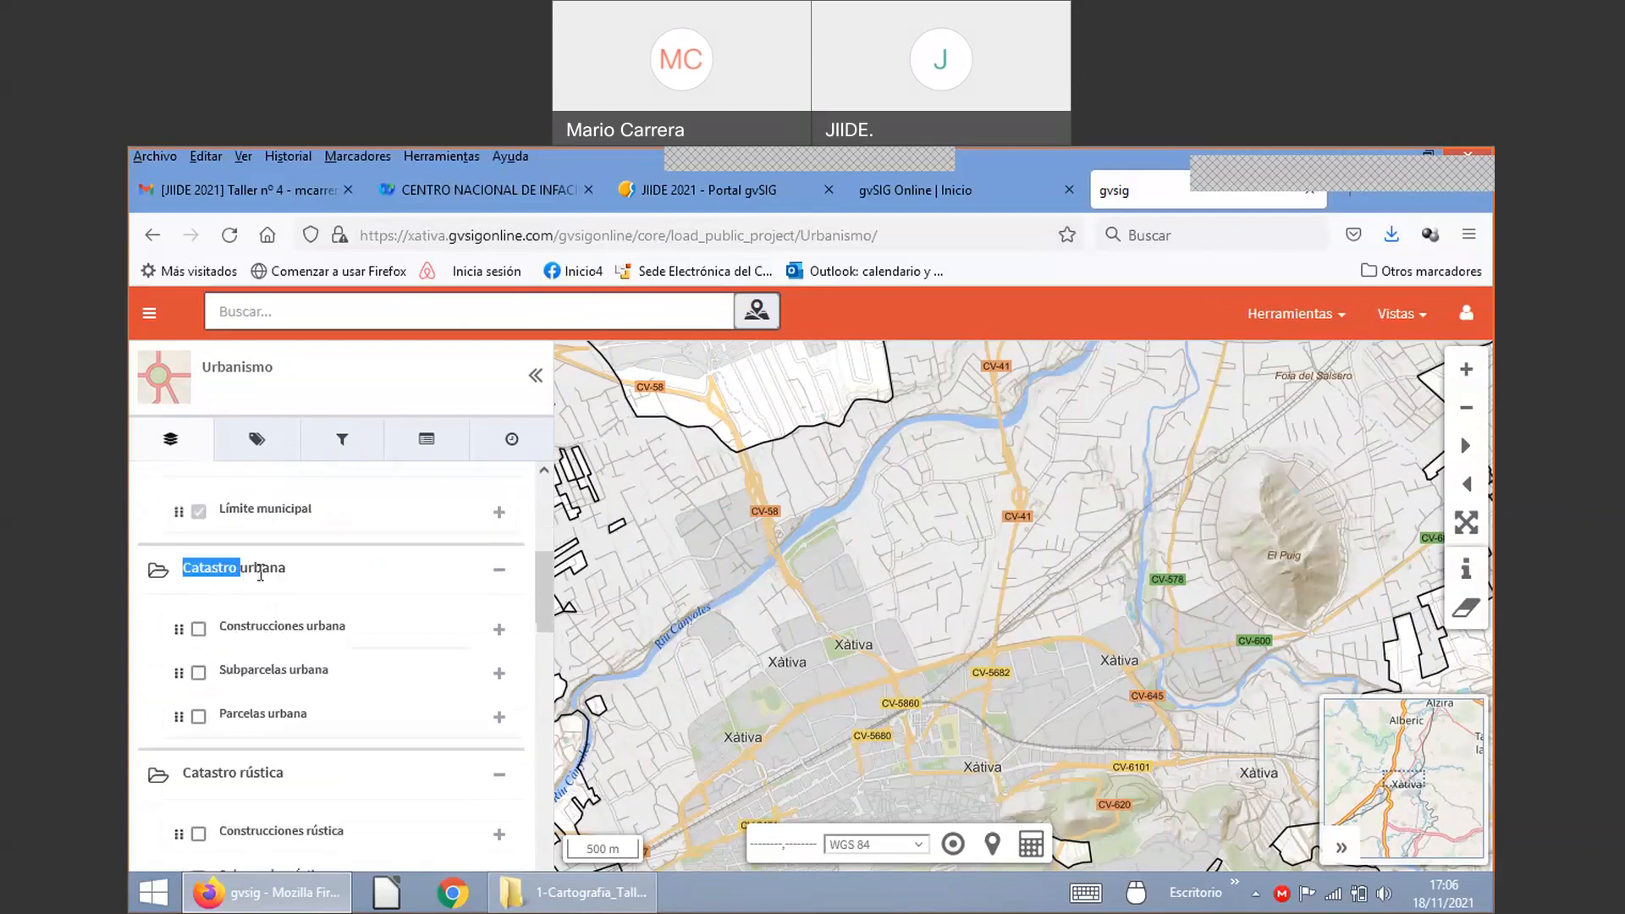
scroll(288, 657, down, 6)
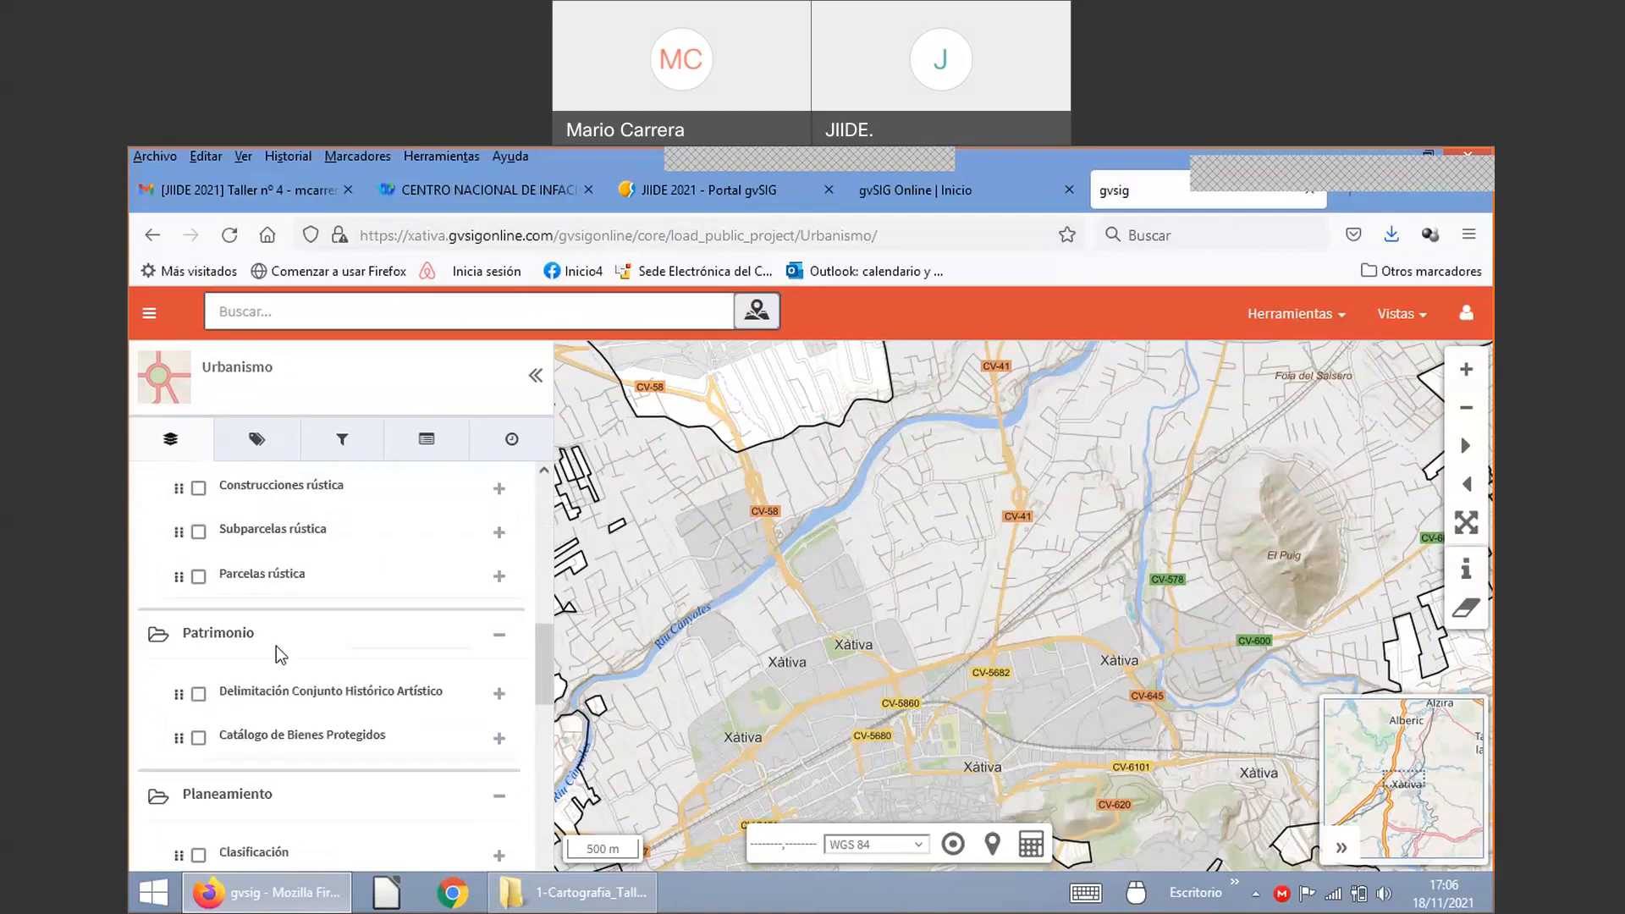
scroll(263, 647, down, 3)
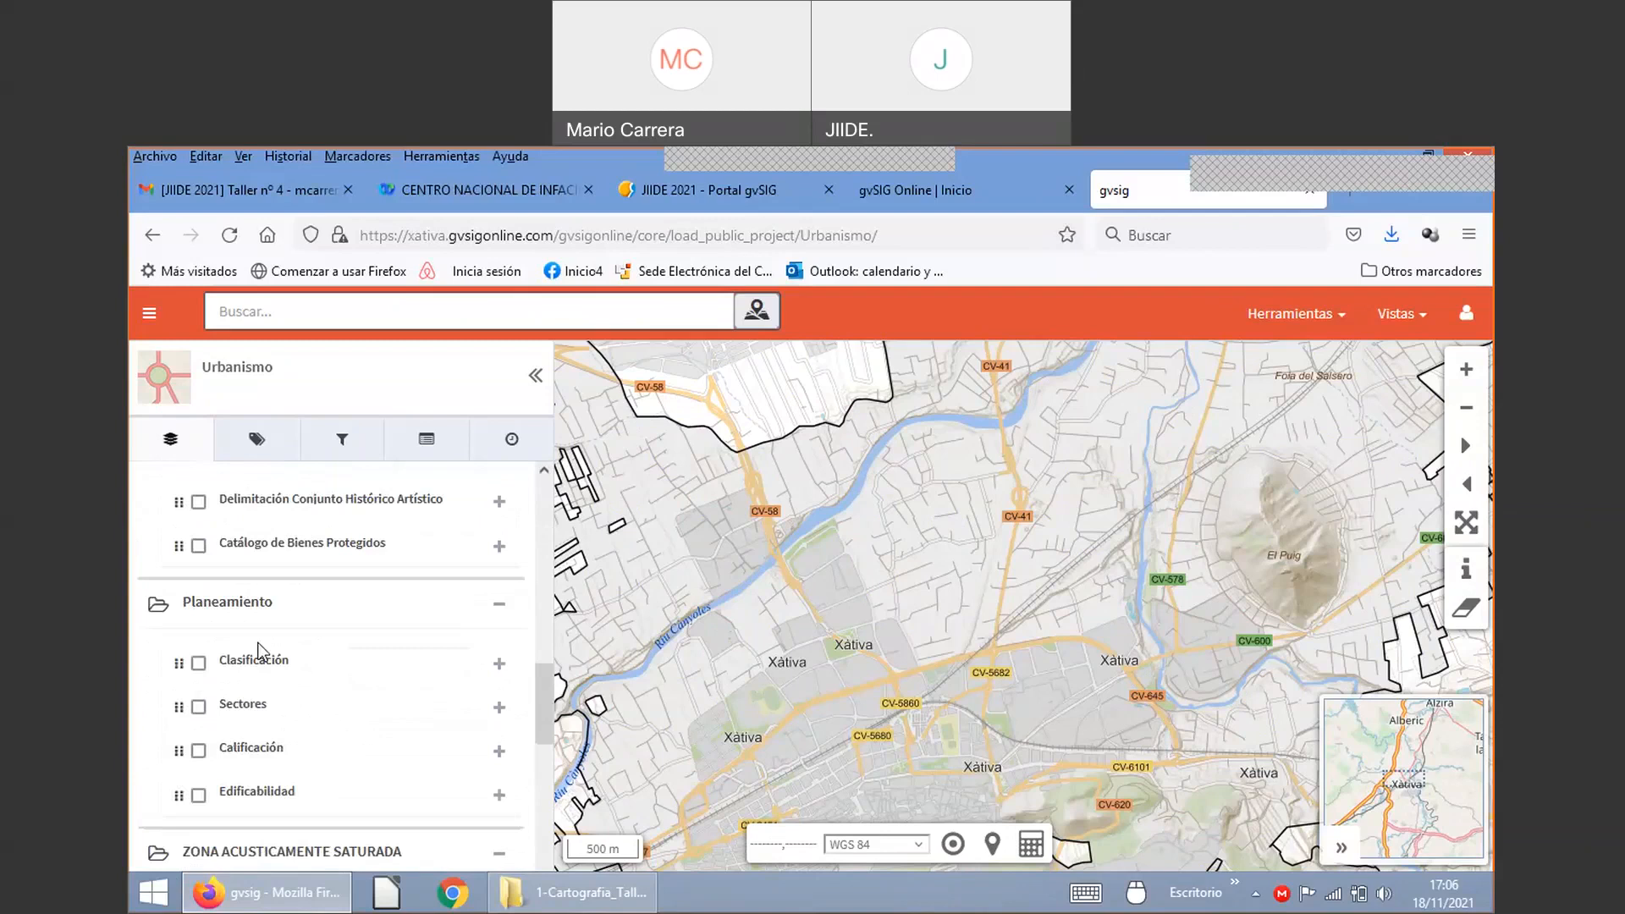
scroll(258, 650, down, 4)
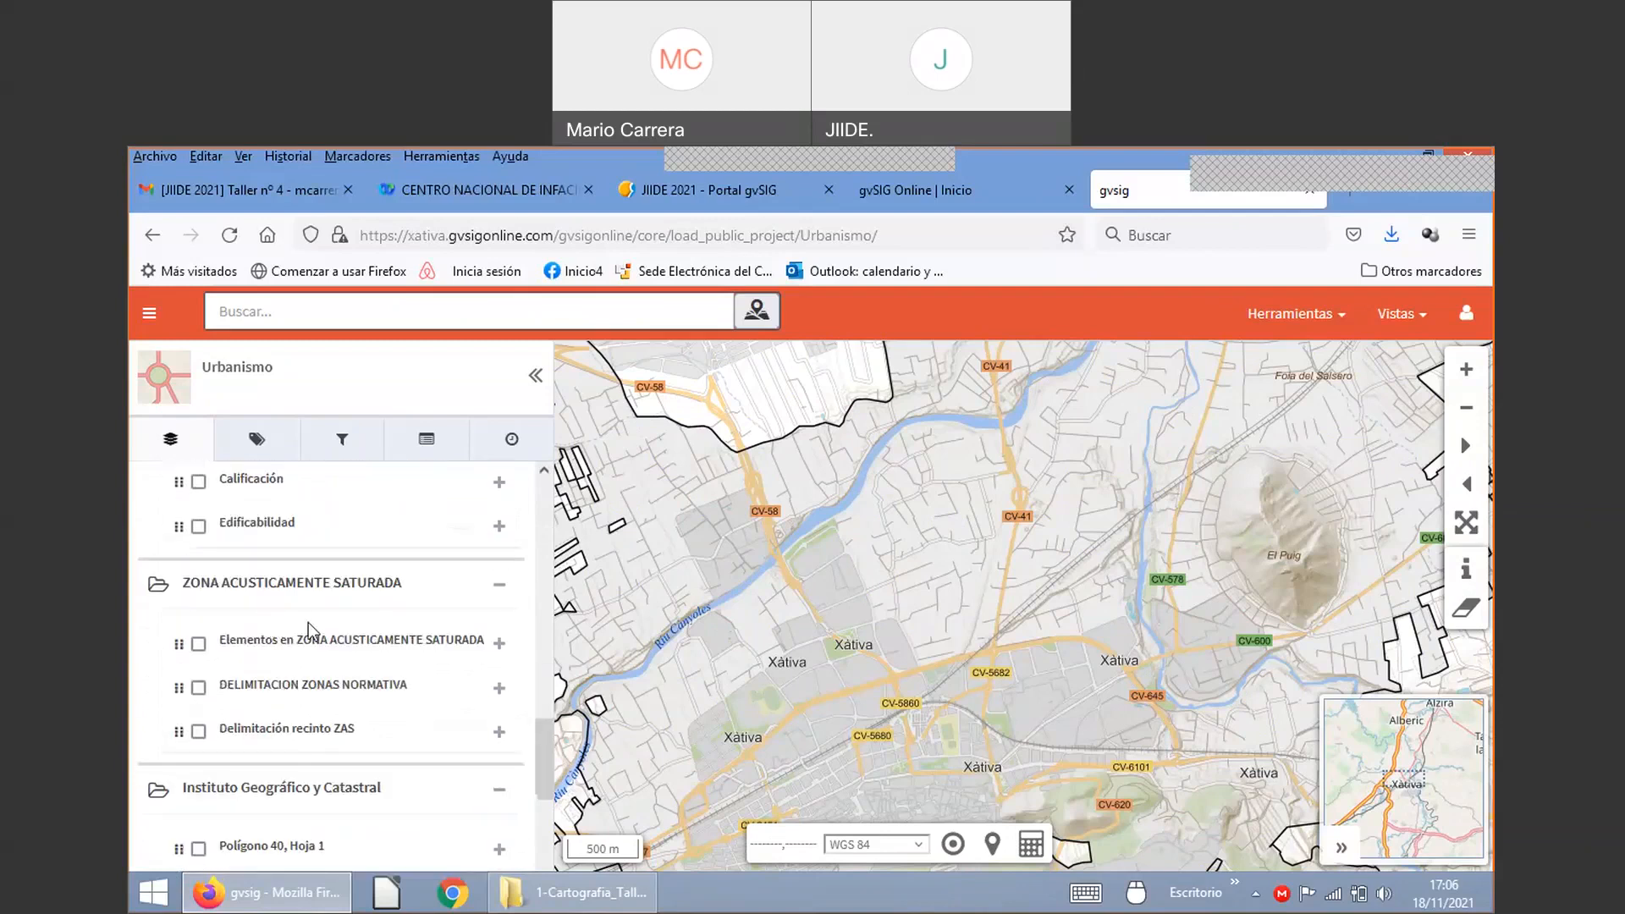
scroll(338, 637, up, 7)
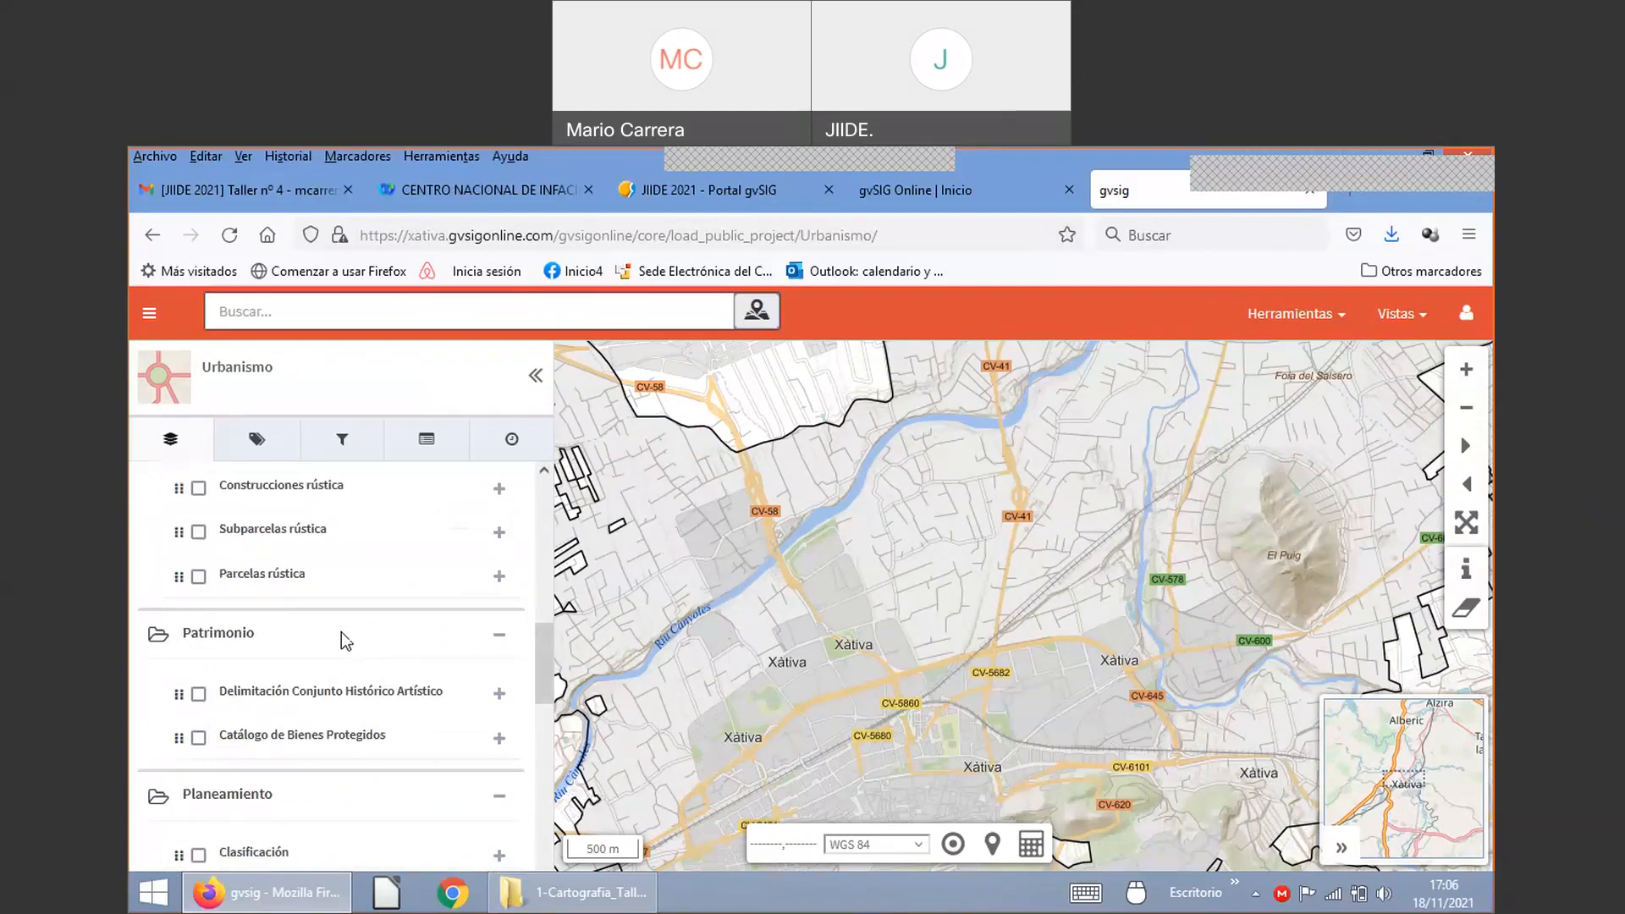
scroll(355, 637, up, 3)
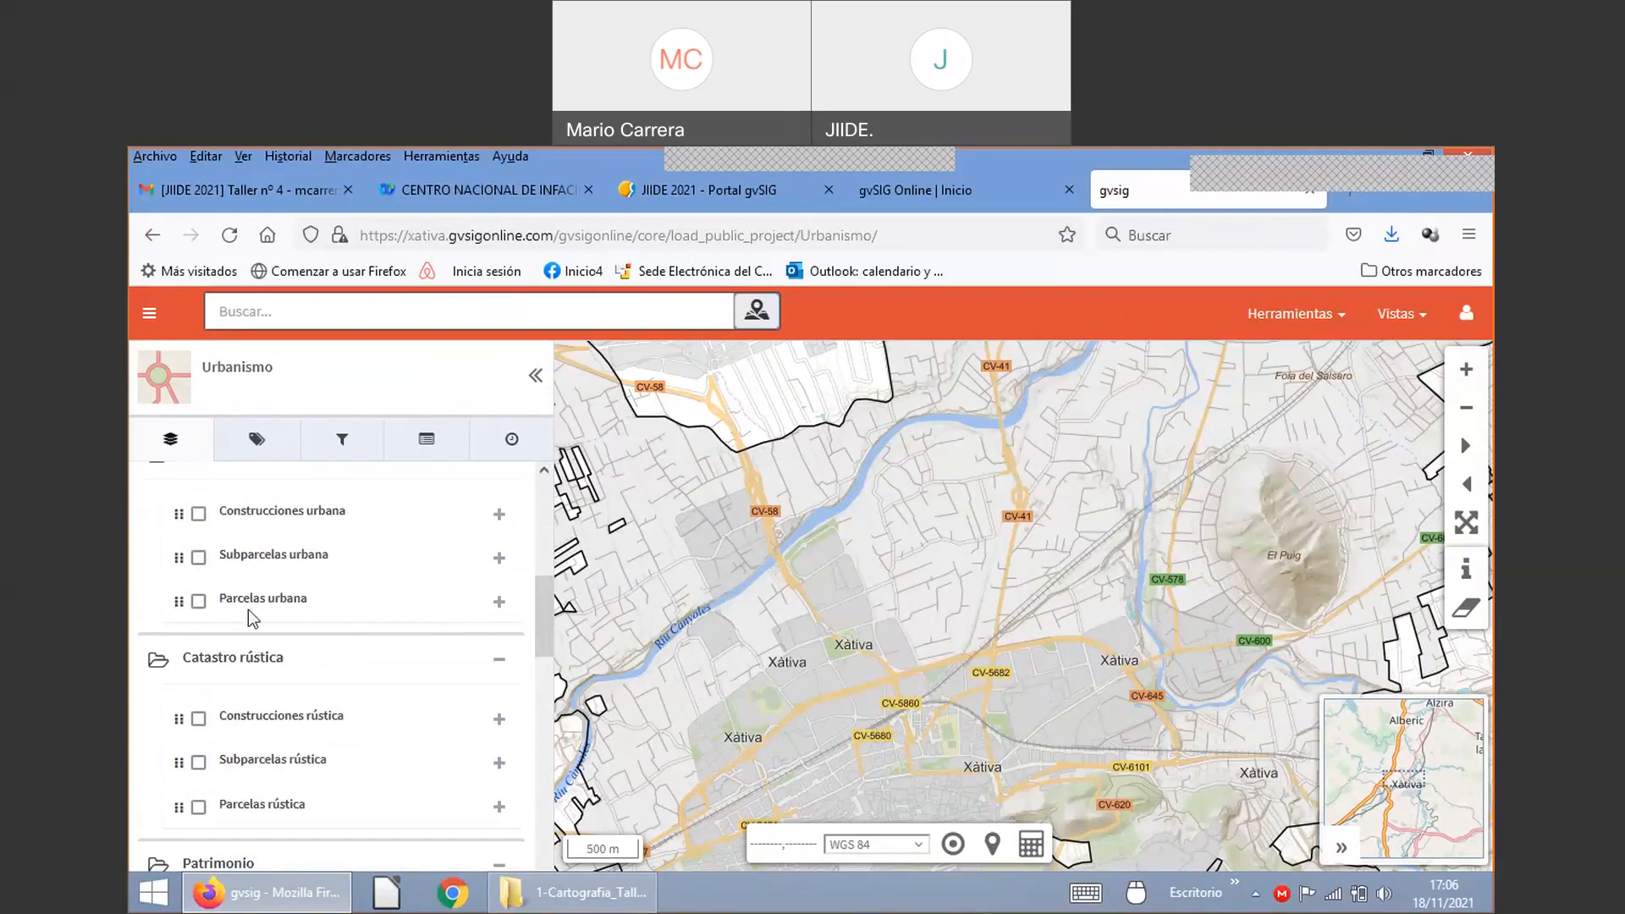
scroll(292, 648, up, 3)
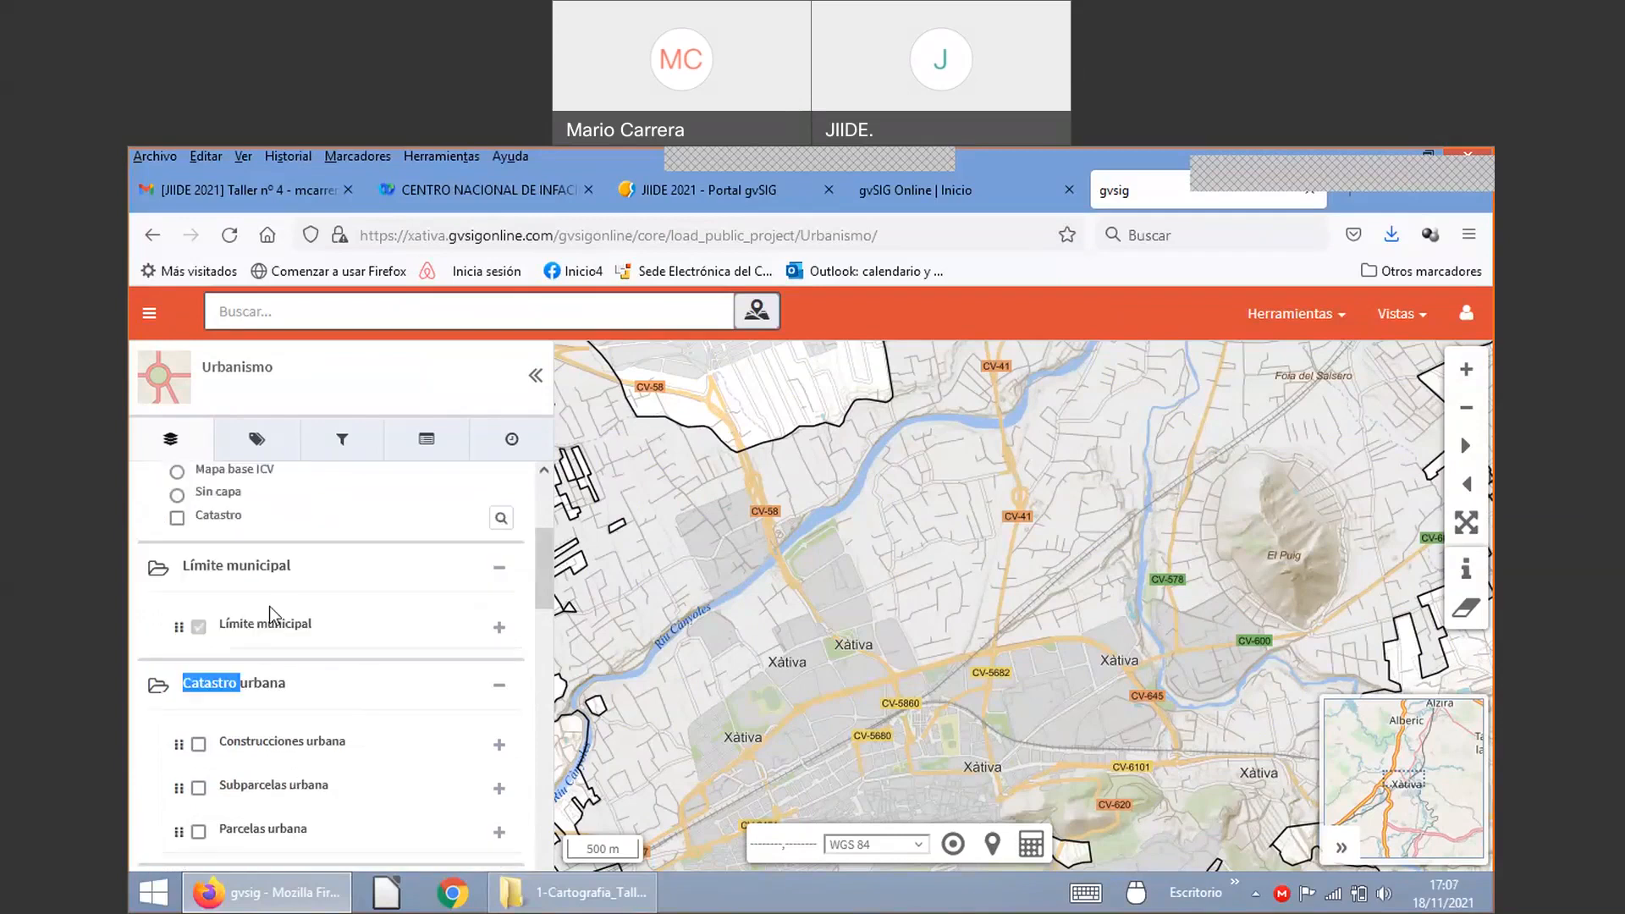
scroll(310, 677, down, 3)
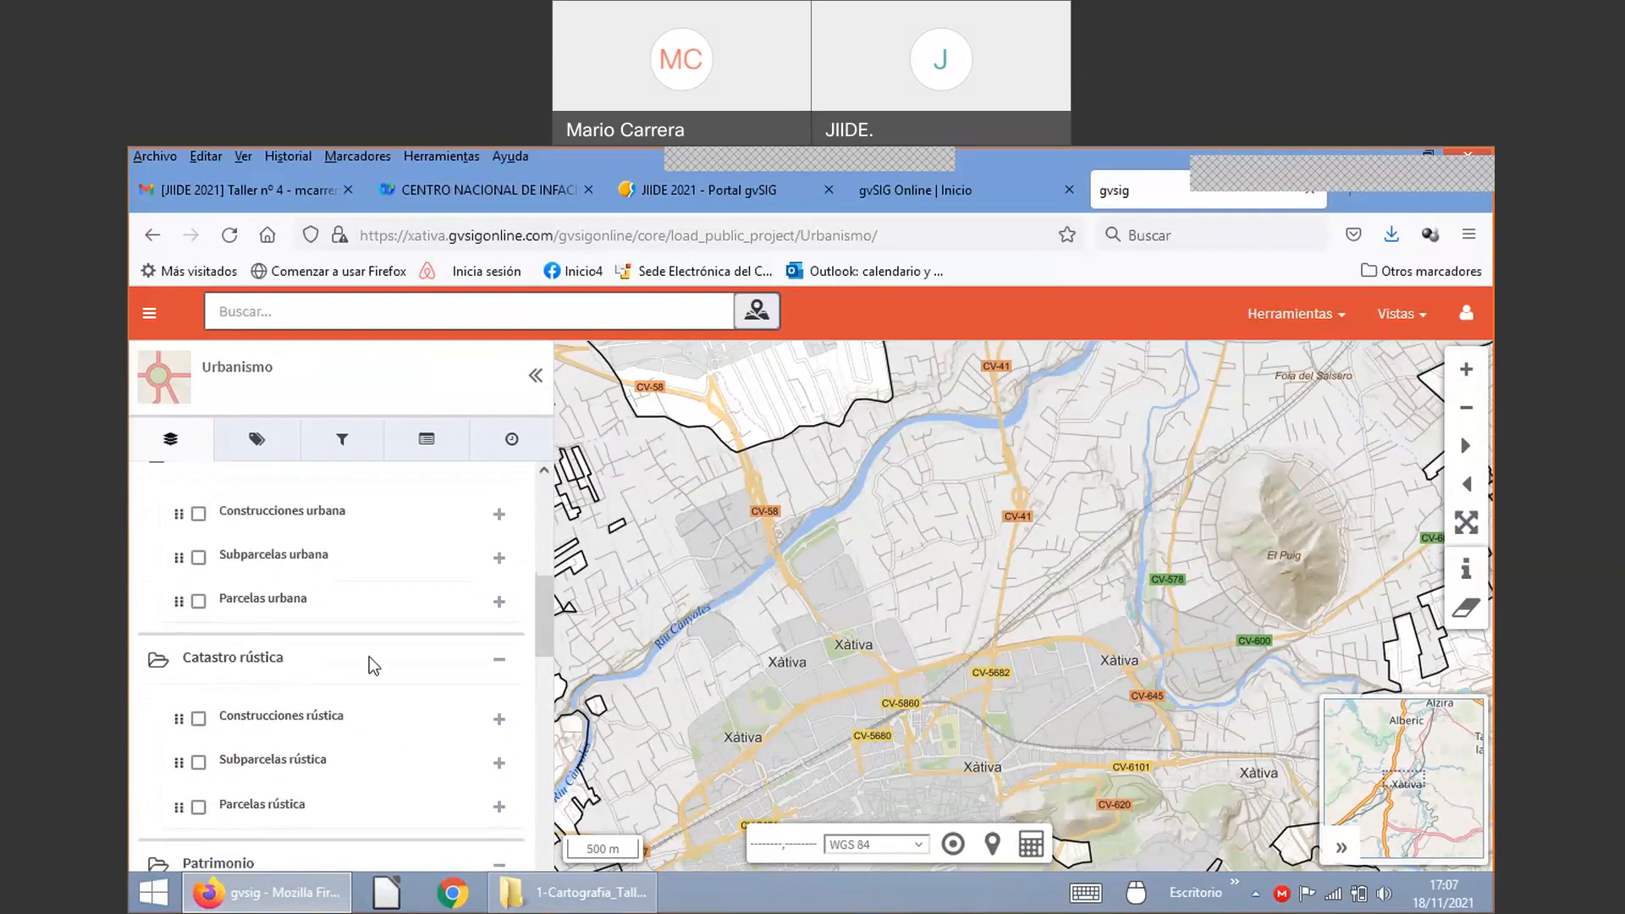
scroll(330, 641, down, 3)
scroll(254, 658, down, 3)
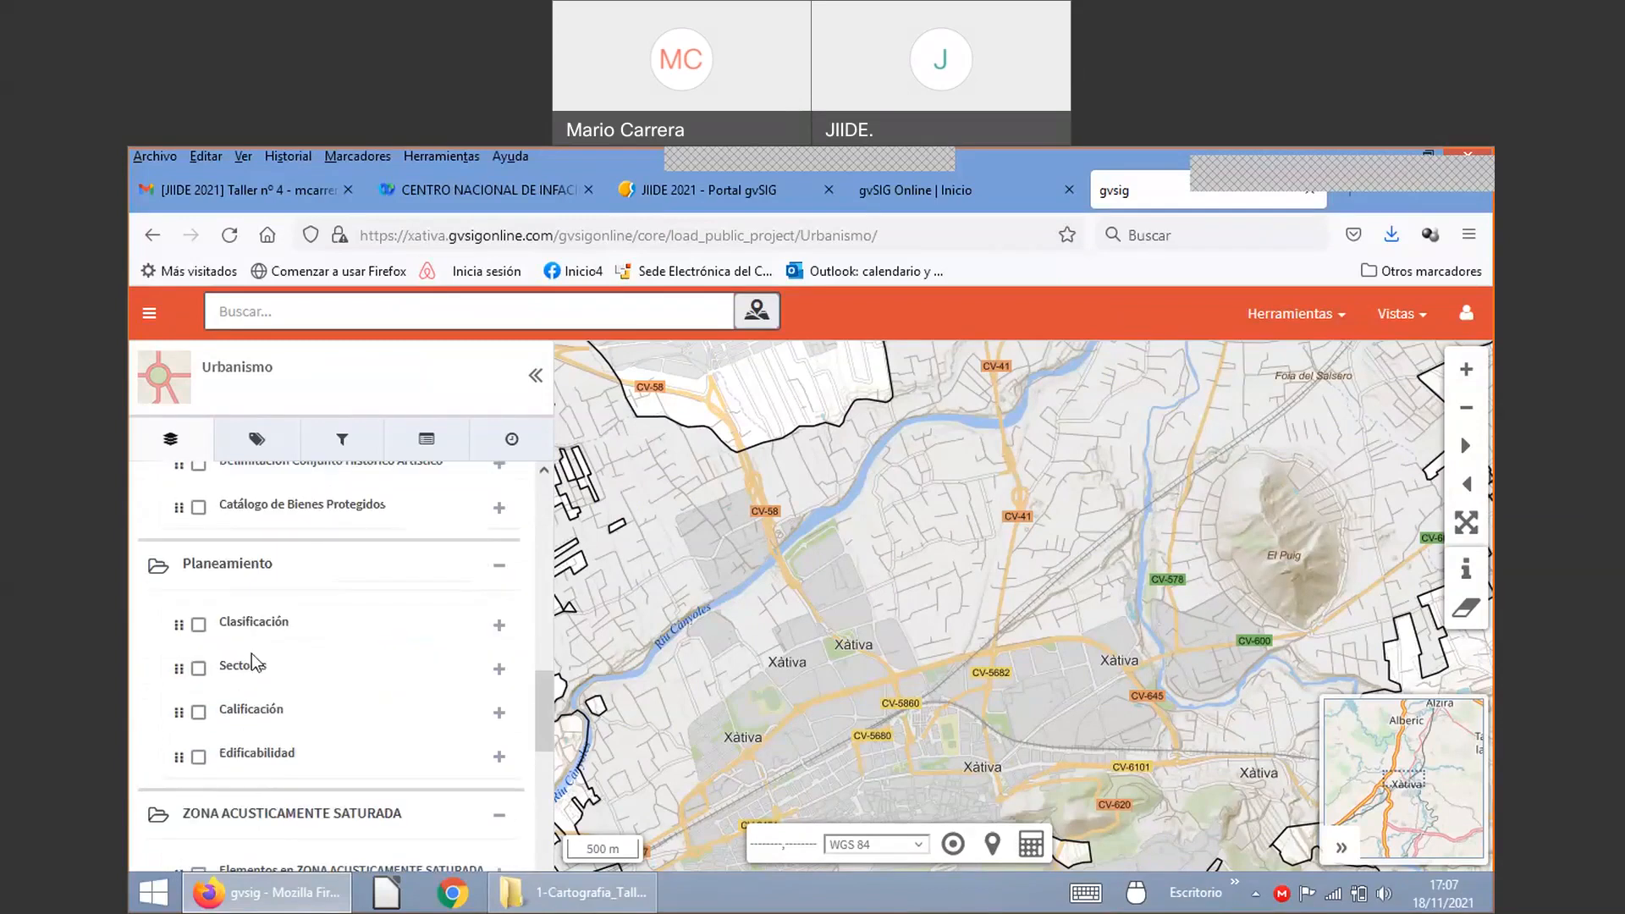
scroll(252, 659, down, 6)
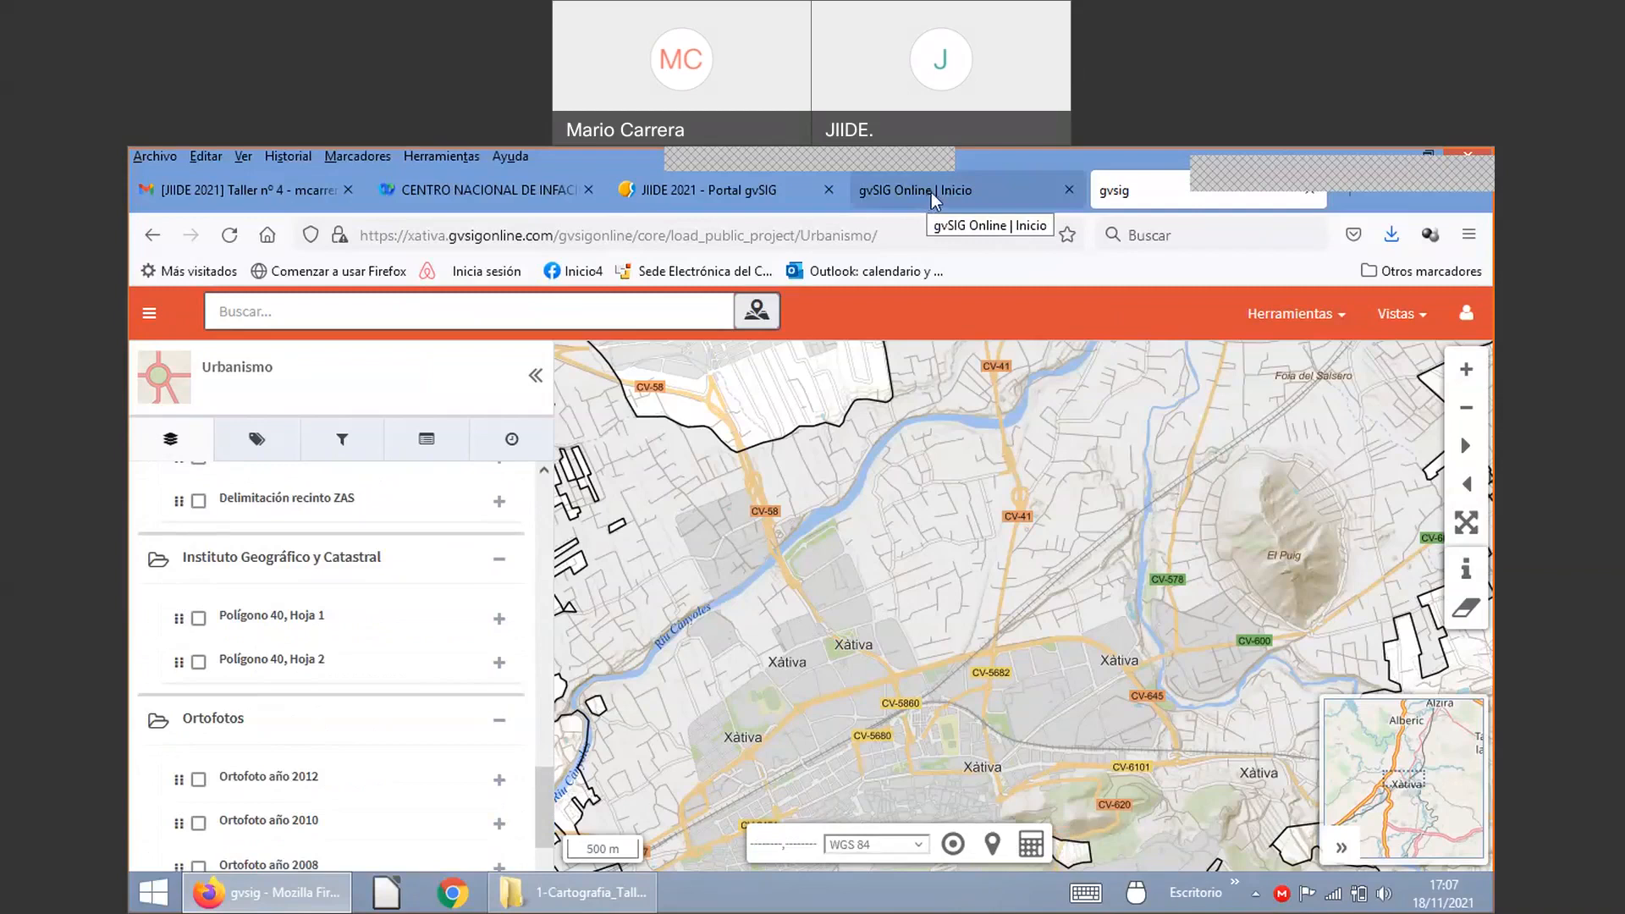
Step: Go from the 'gvSIG Online | Inicio' tab to the sign-in page, cancelling Firefox's master-password prompt
click(932, 195)
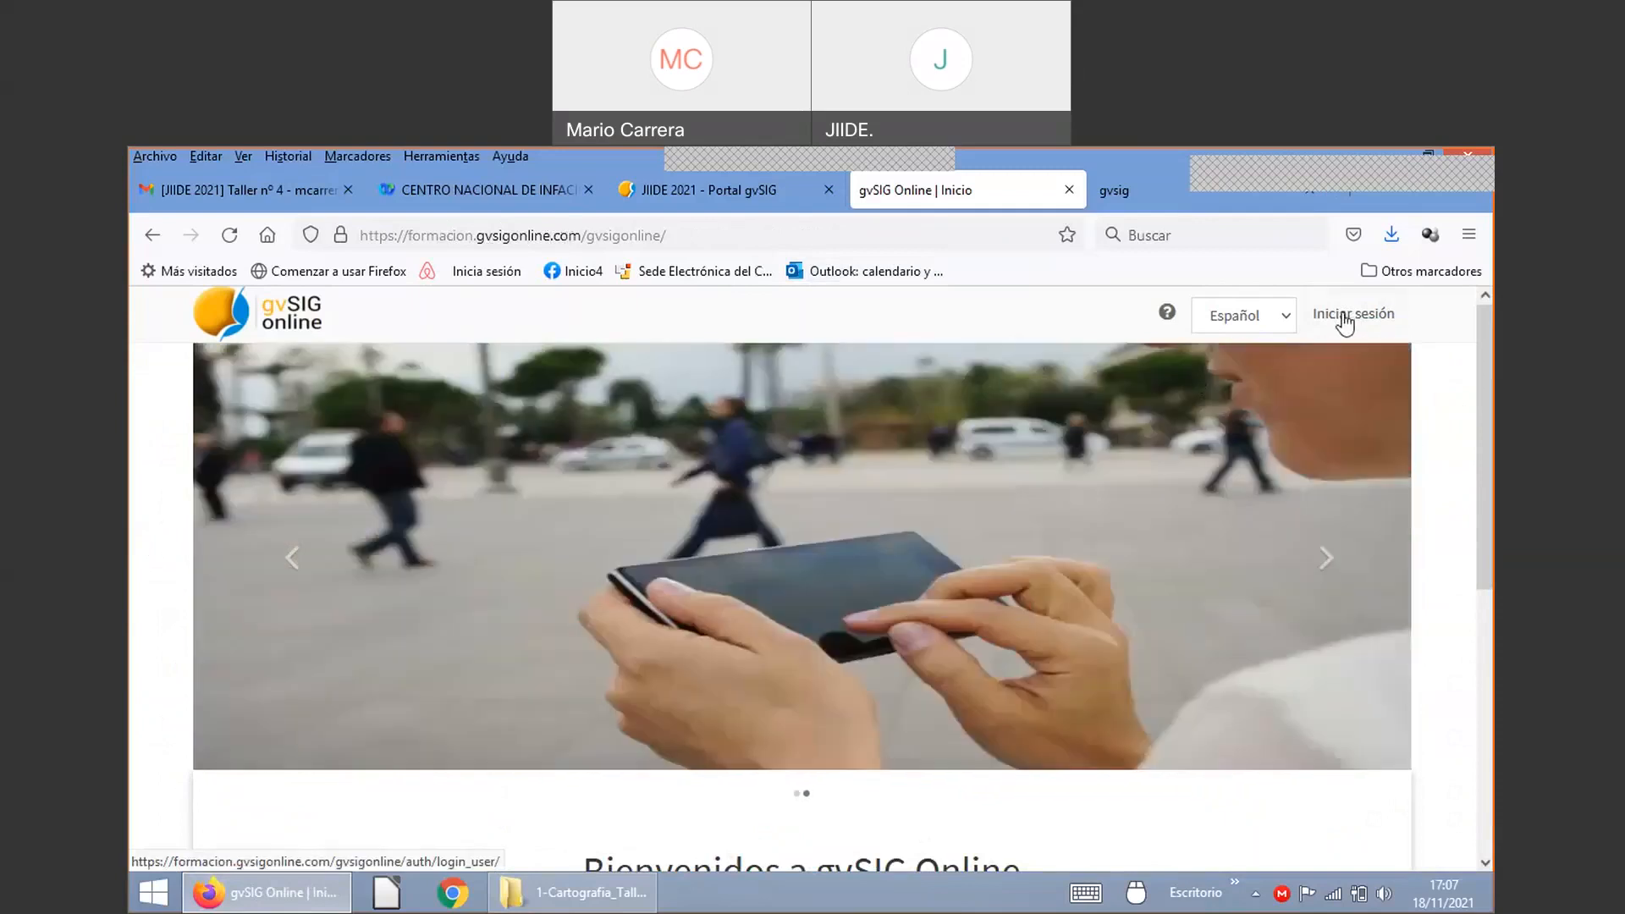
click(1346, 320)
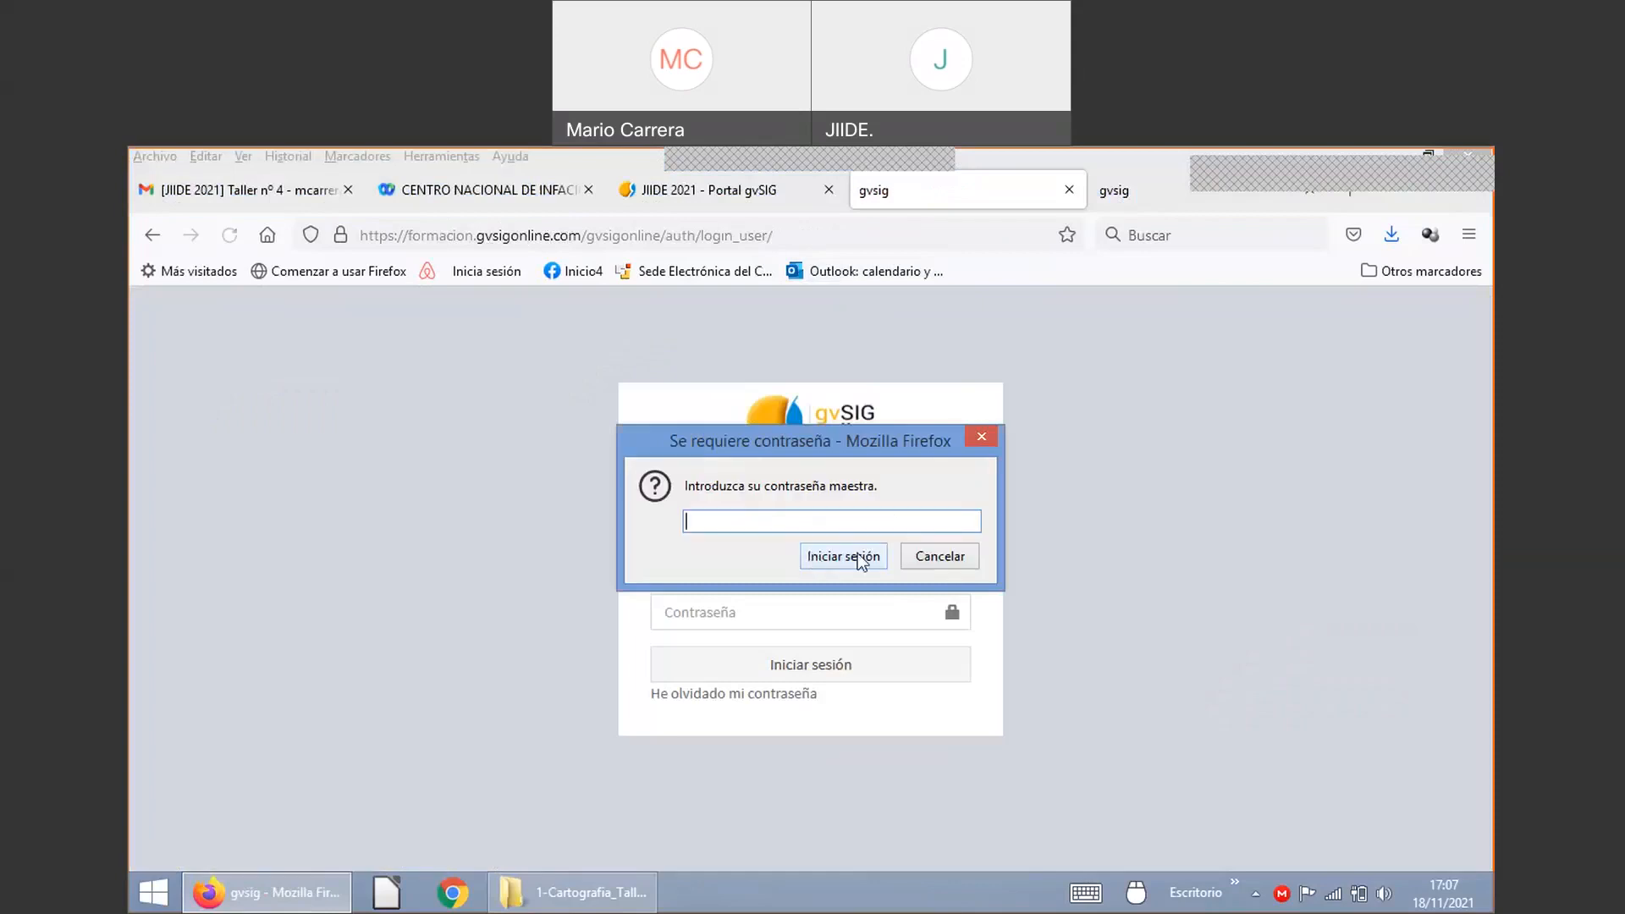
click(909, 558)
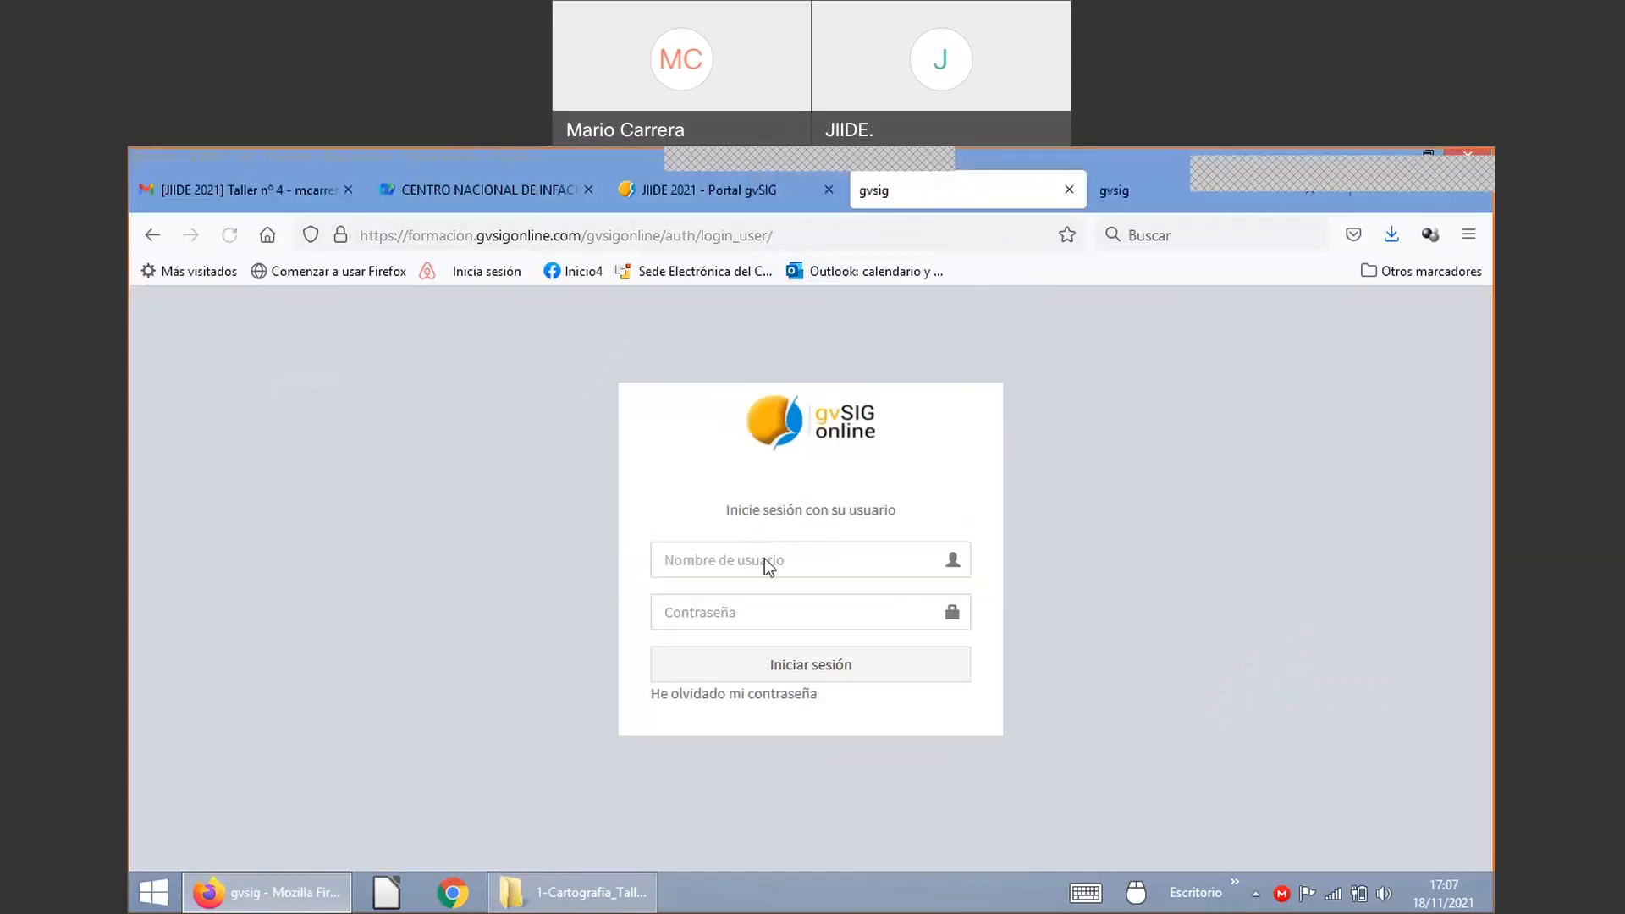
Step: Enter a student username and a nine-character password in the login form and submit it
click(764, 559)
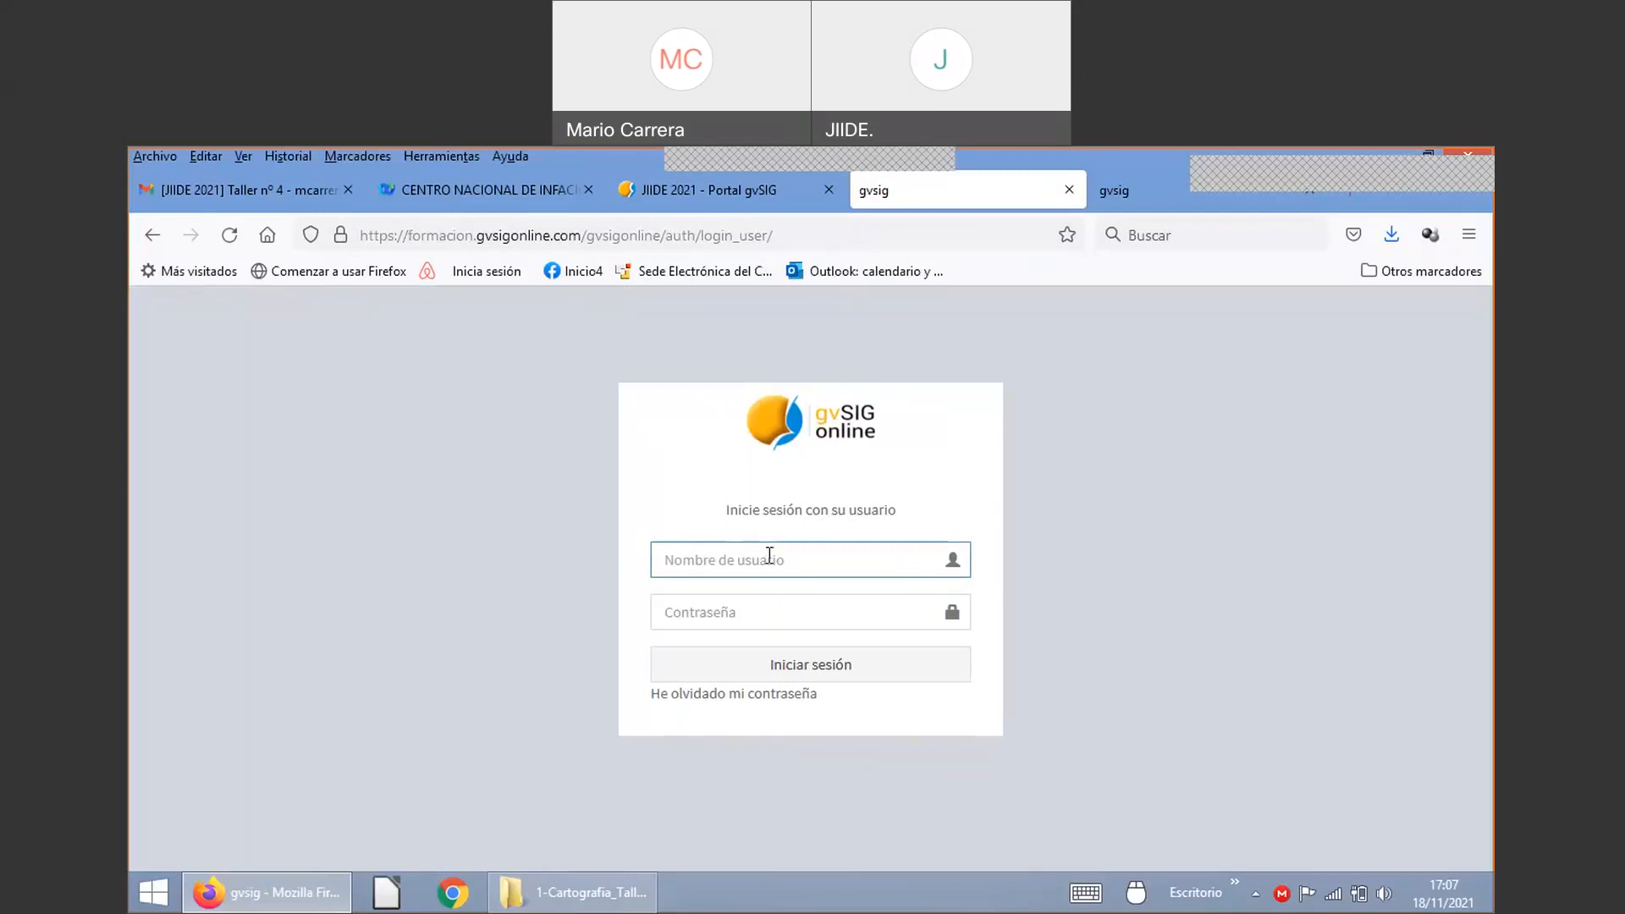
click(769, 555)
text(al1)
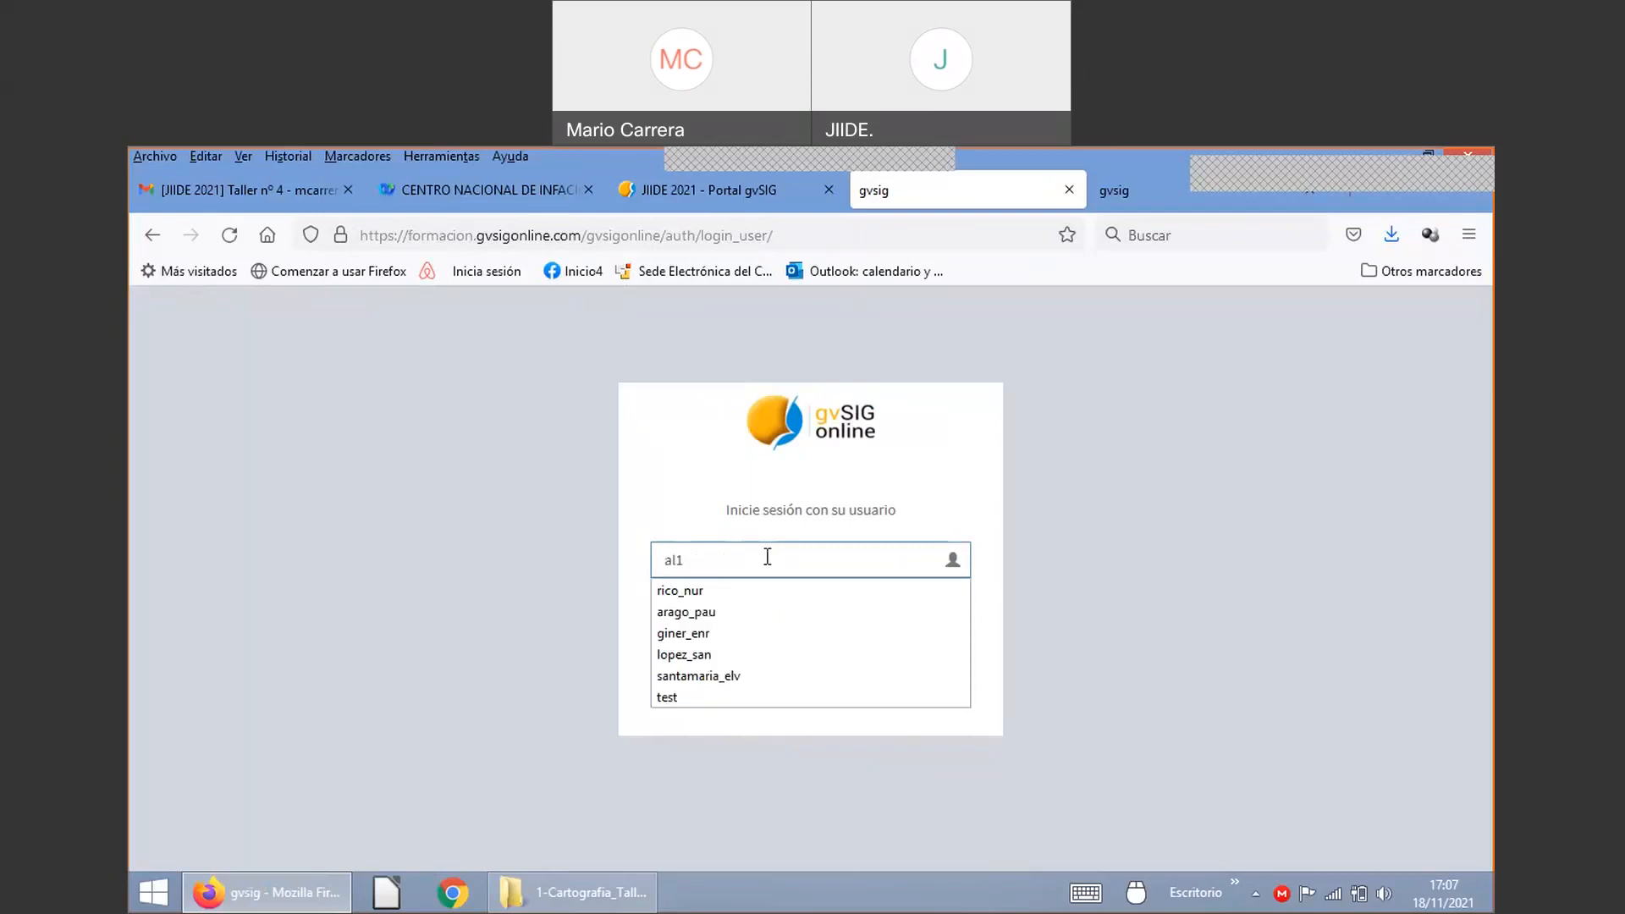
text(00)
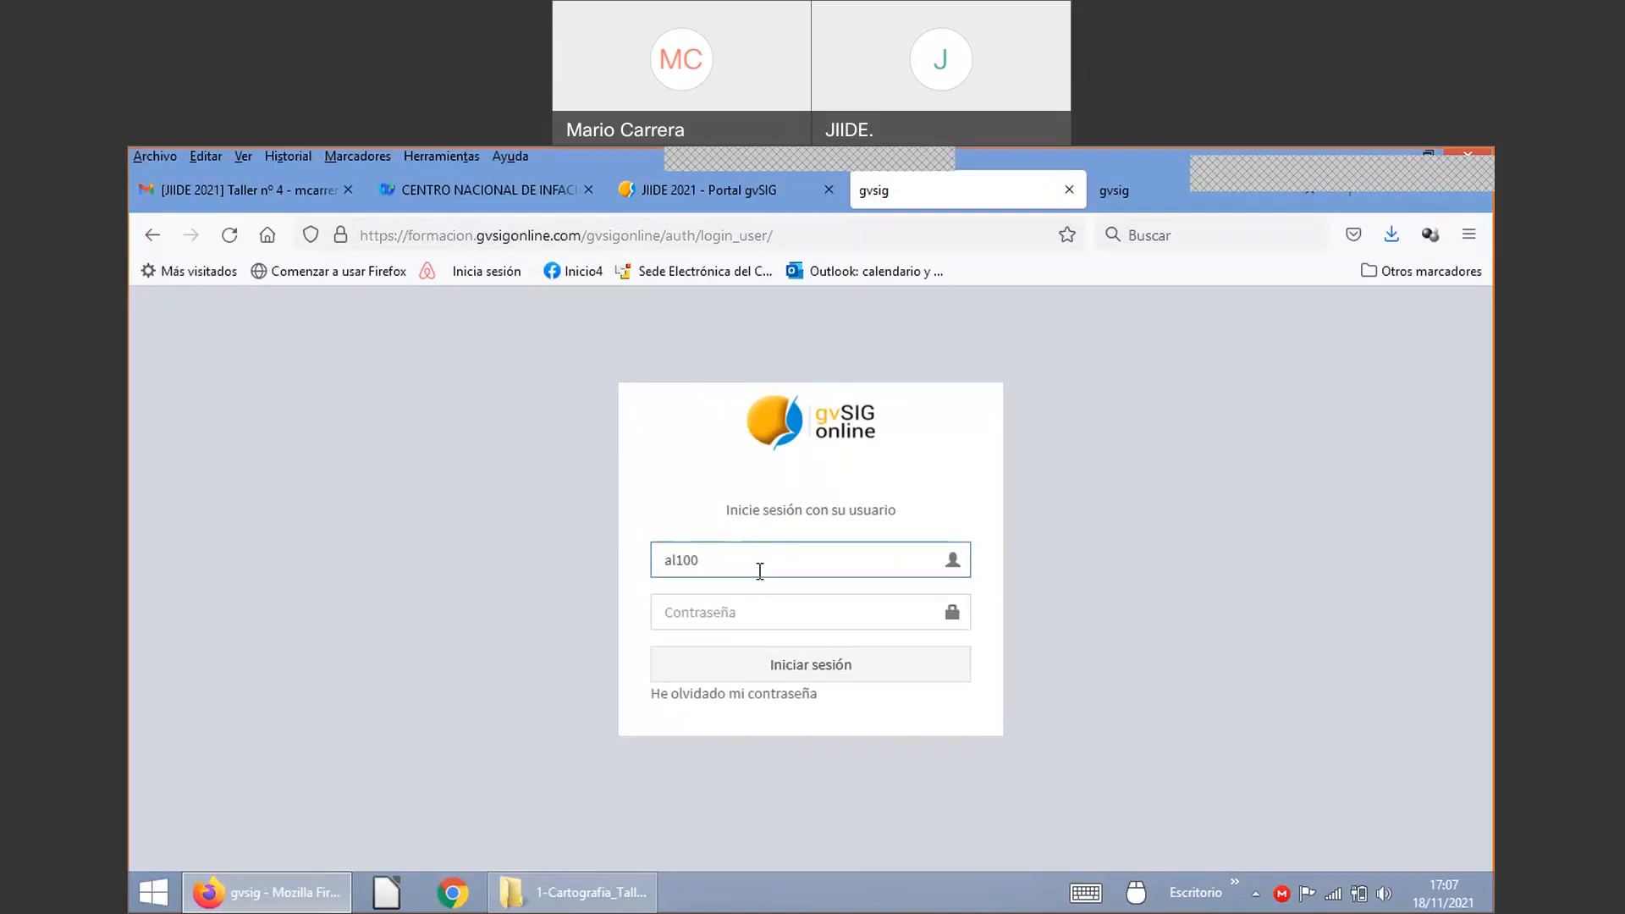
click(733, 606)
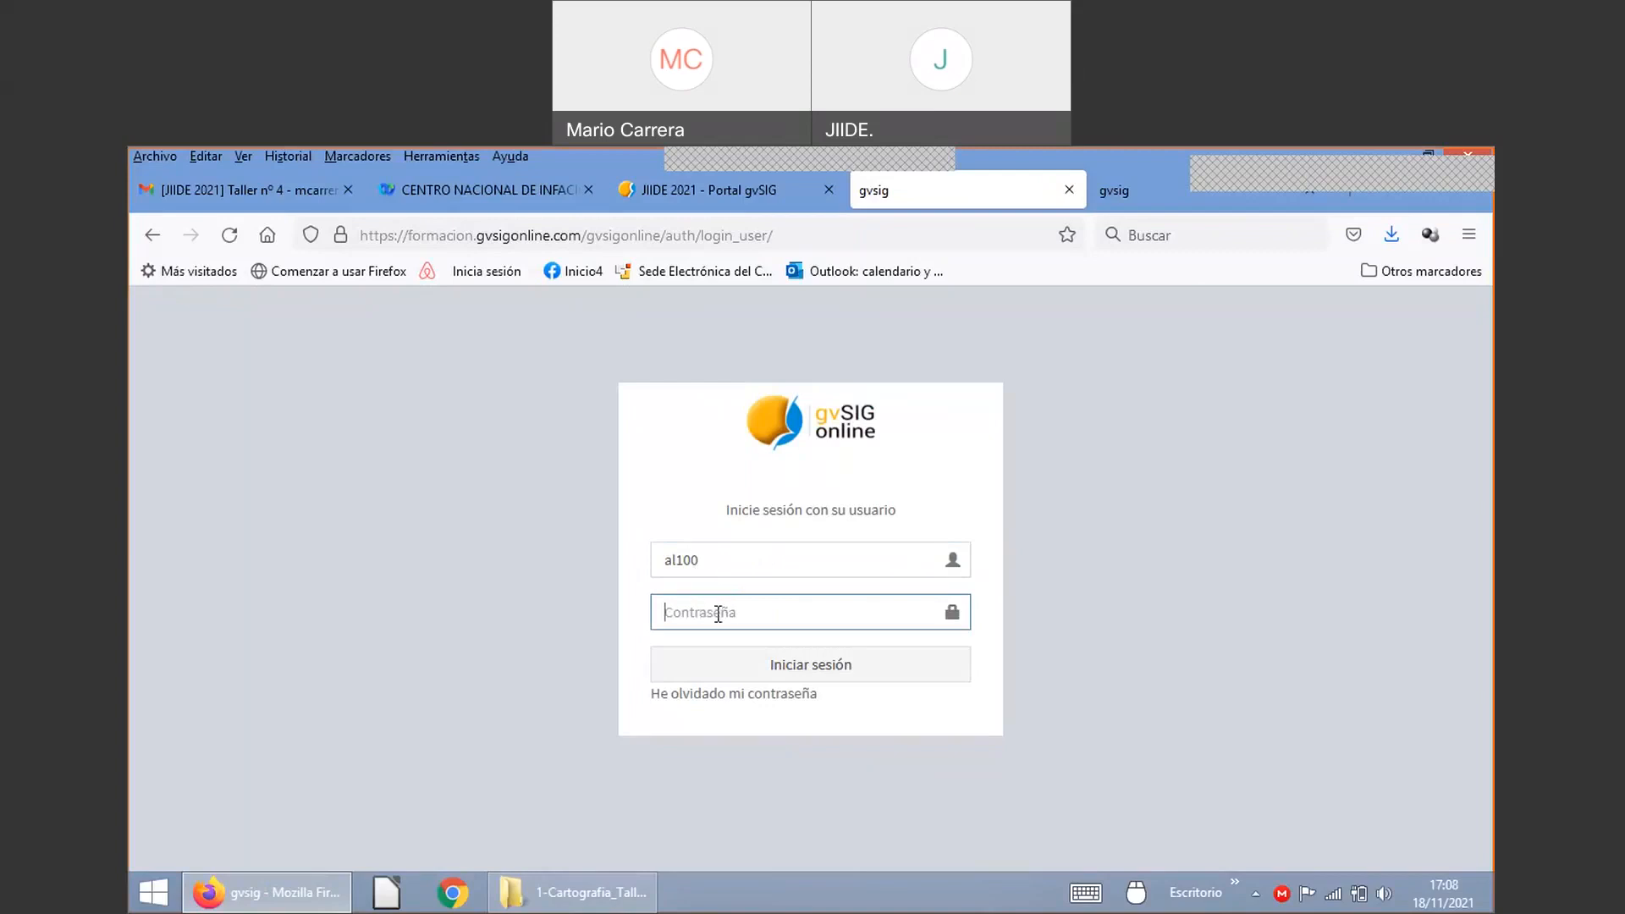
text(al10)
text(•••••)
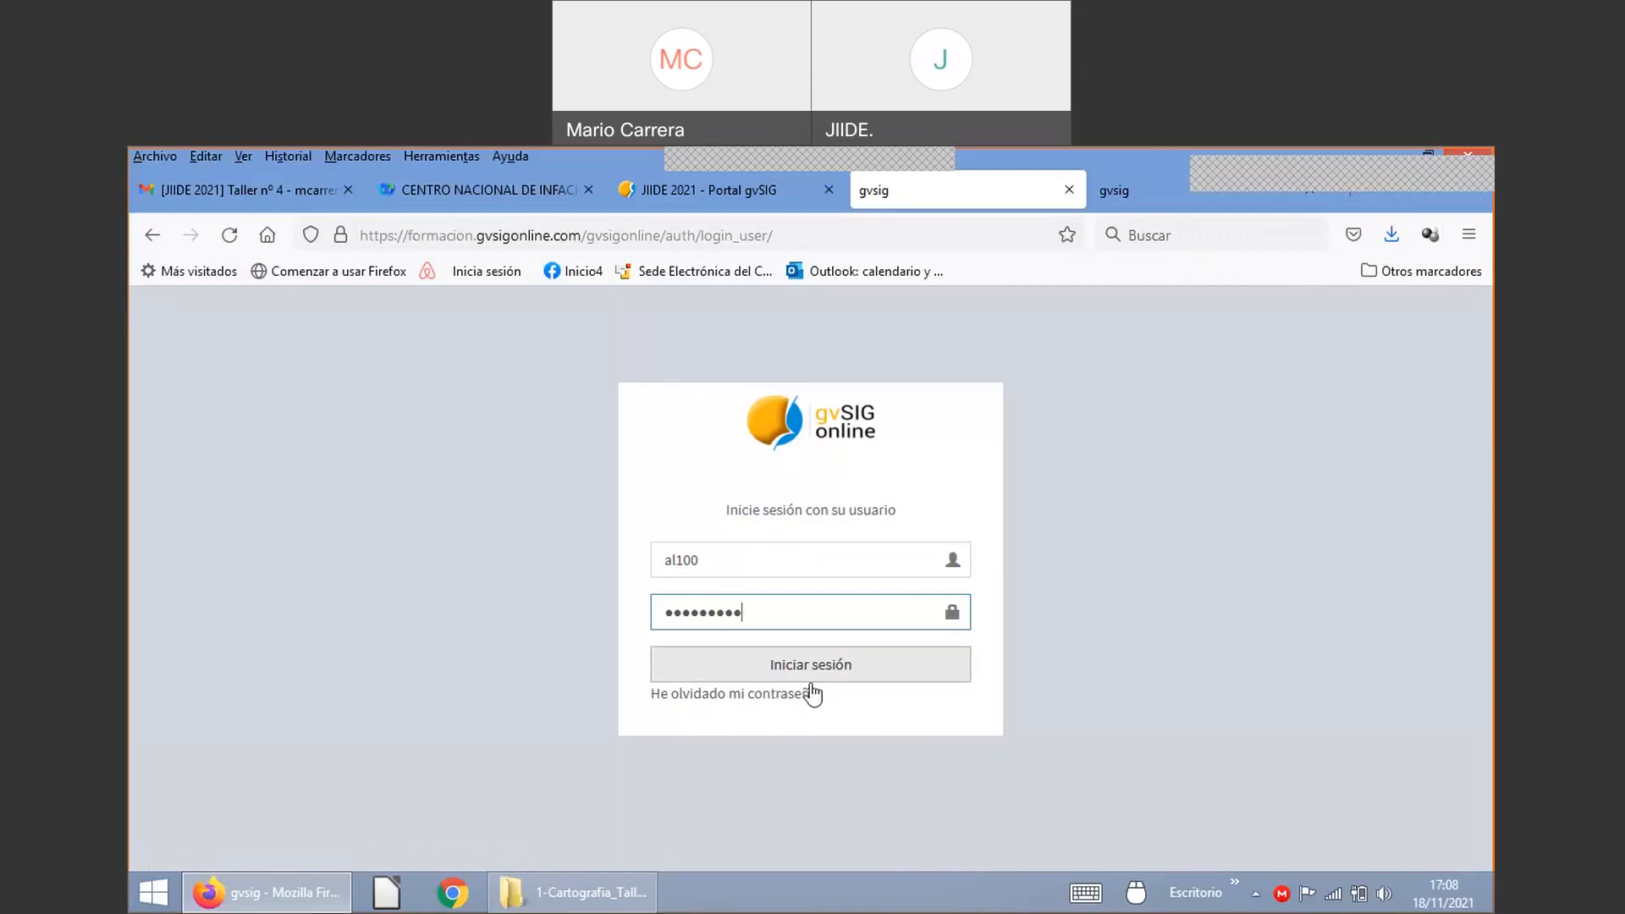
click(858, 679)
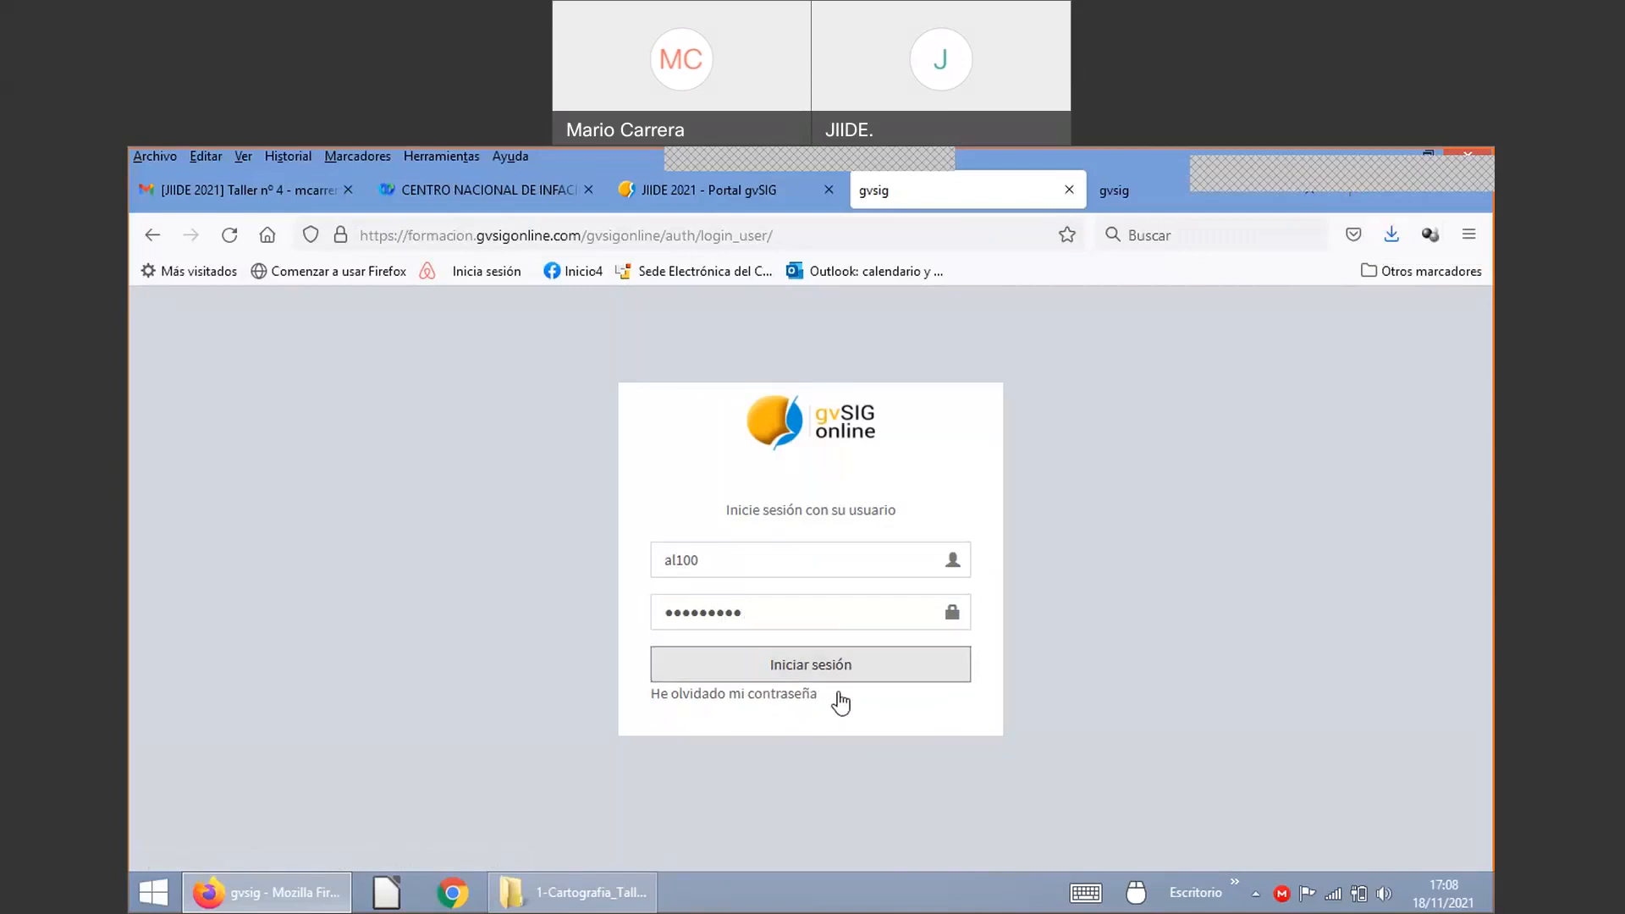
click(839, 658)
Step: Dismiss the browser prompts and retry the login with the same username and another password
click(627, 489)
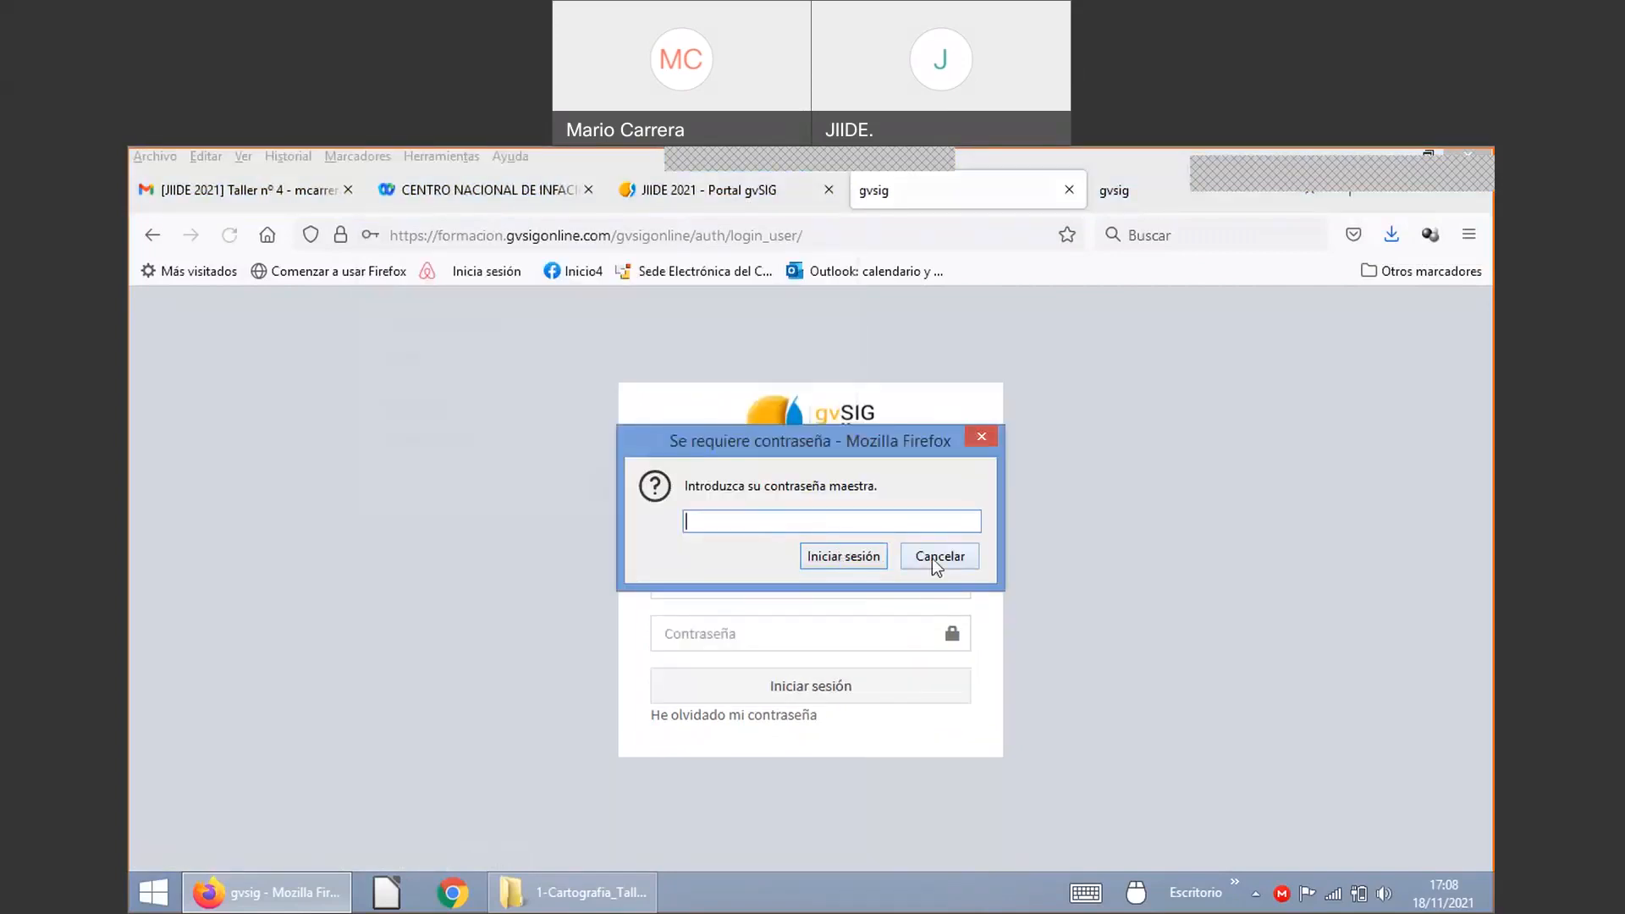
click(932, 557)
click(776, 584)
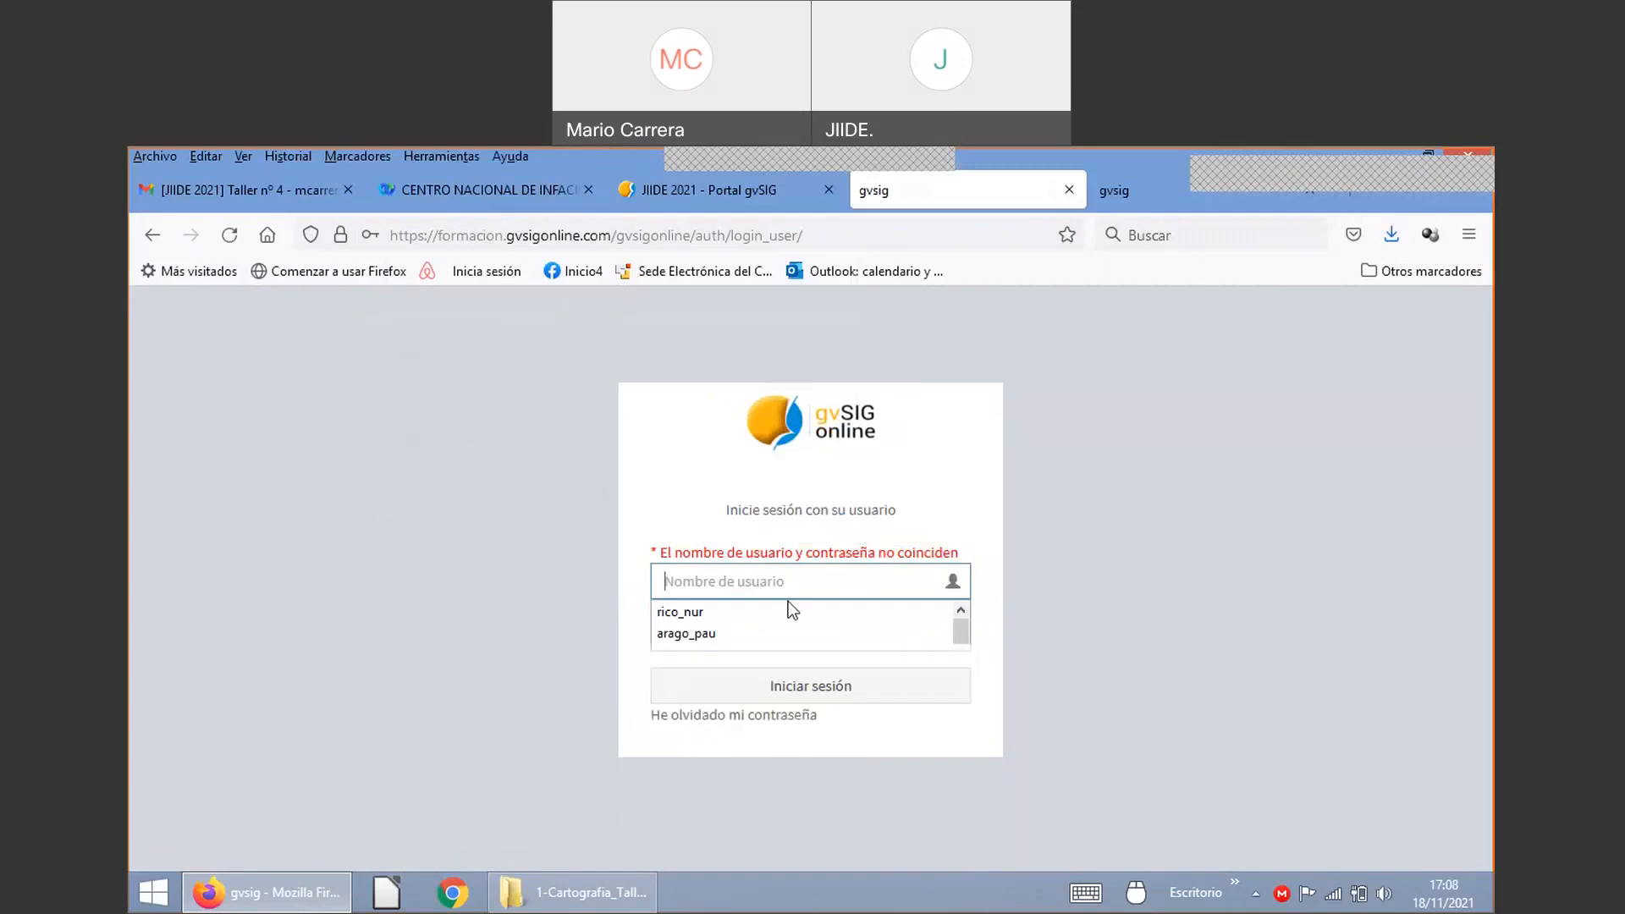
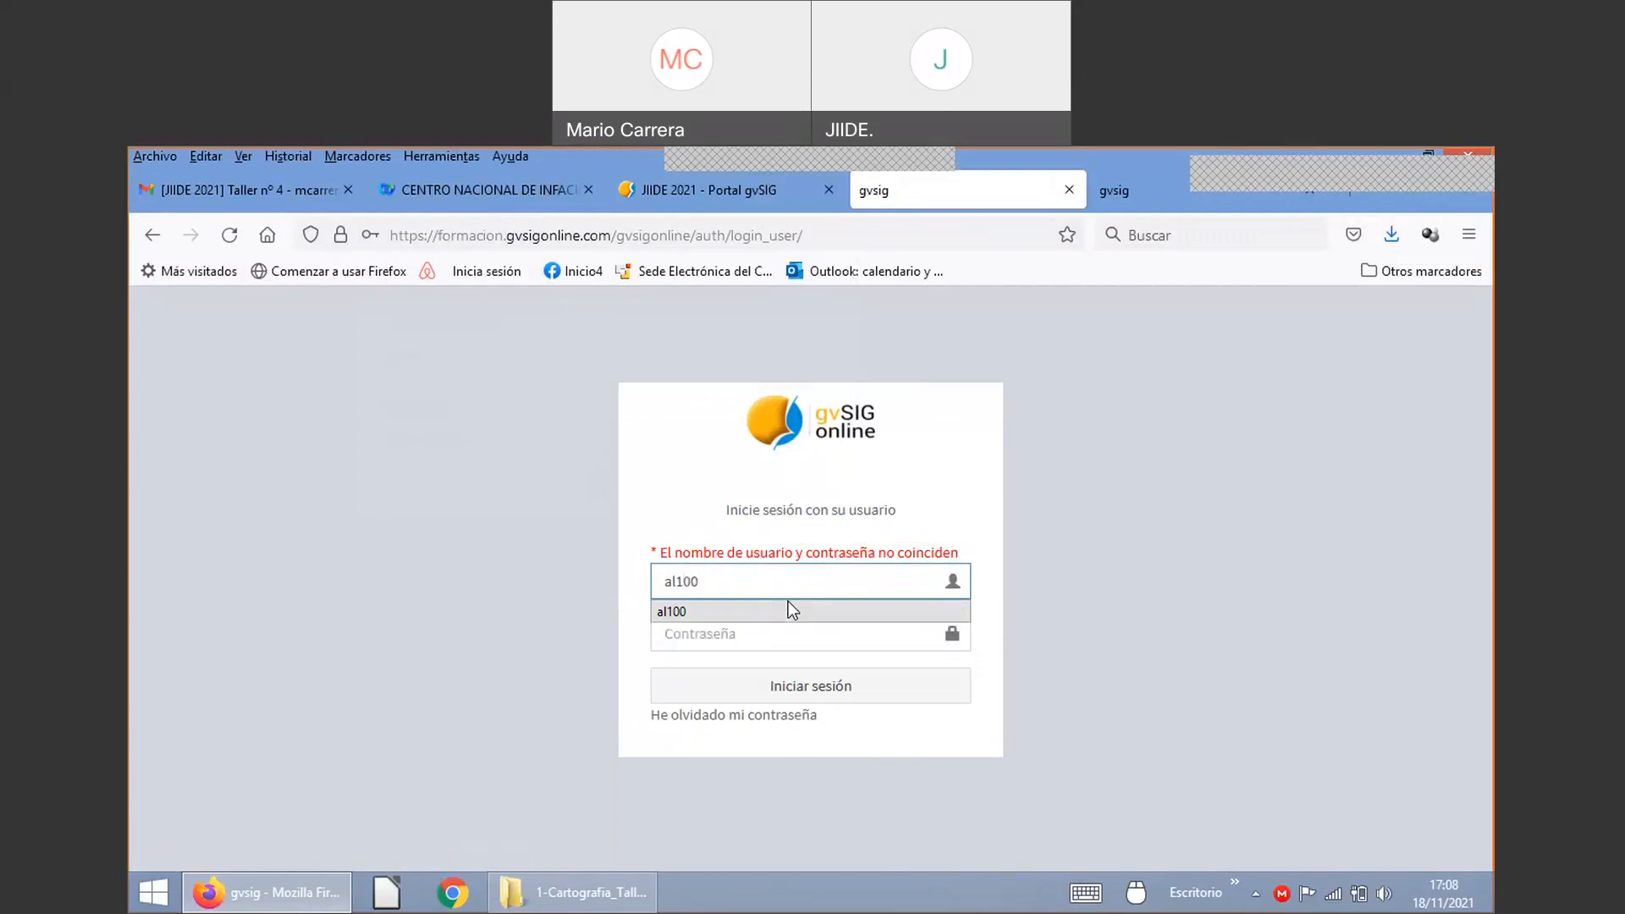
key(Tab)
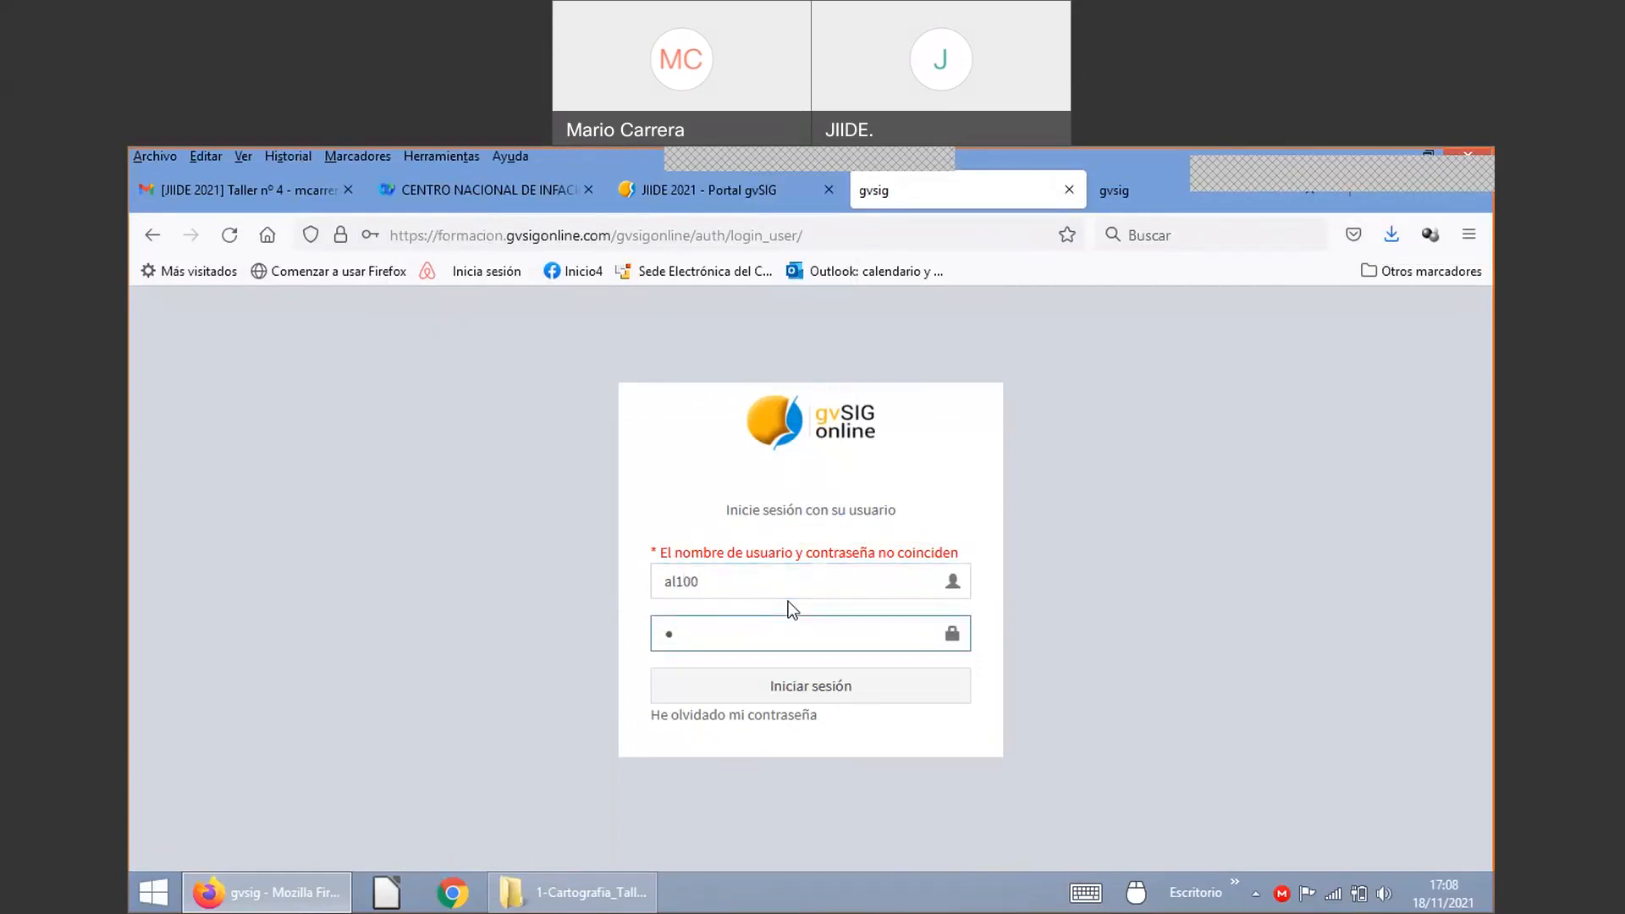
key(Return)
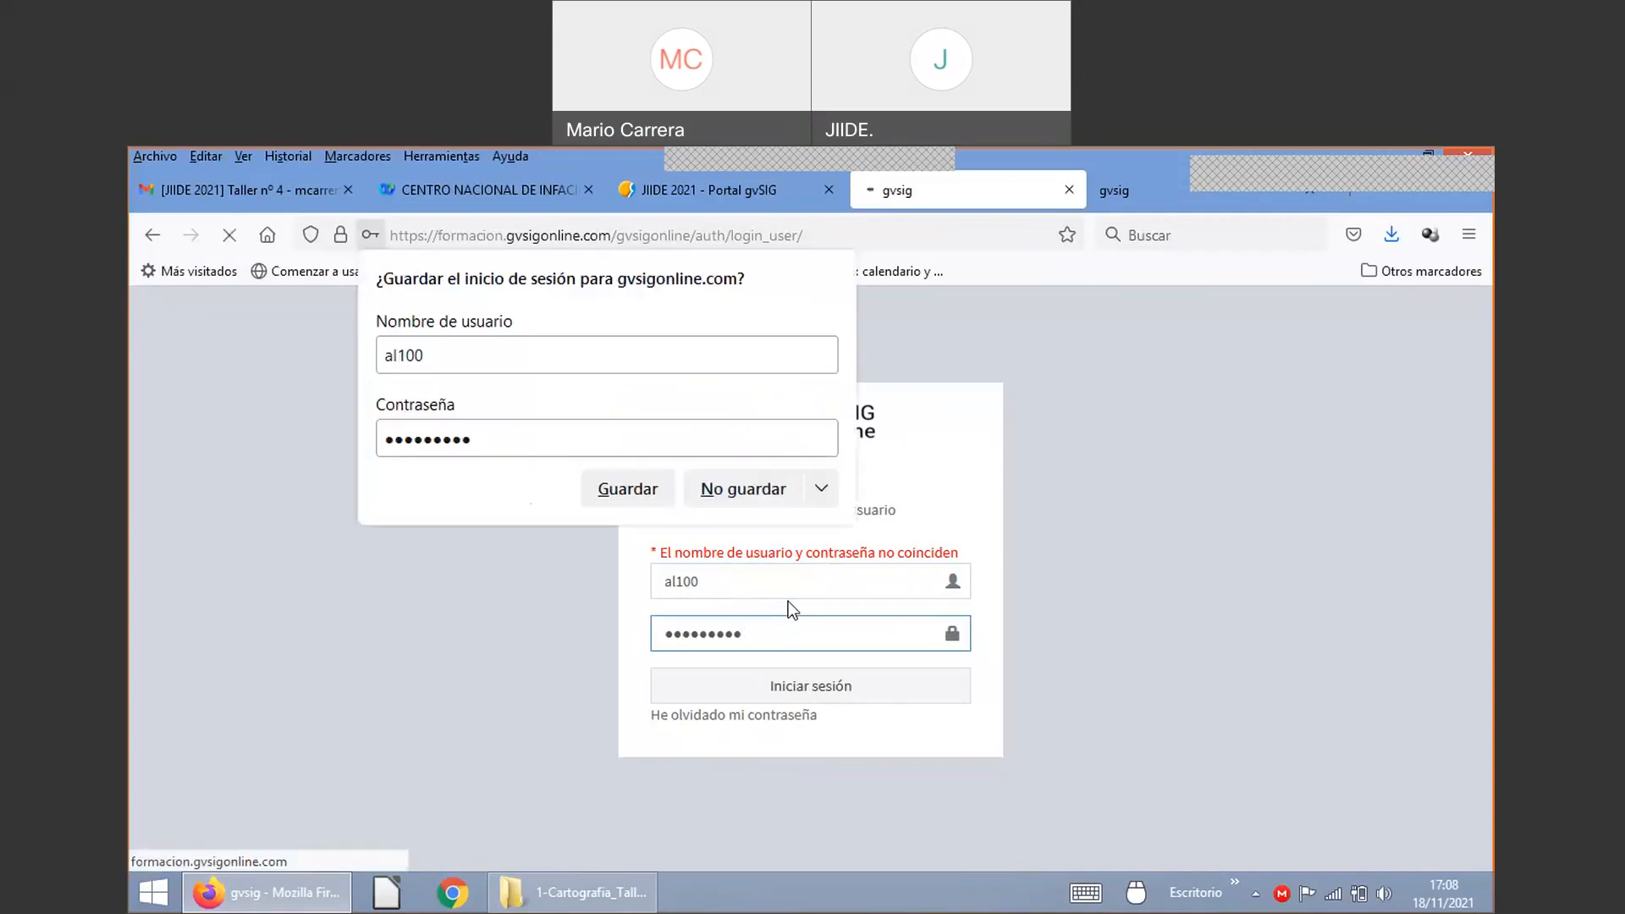
Step: Dismiss the browser prompts and sign in with a different student account, declining to save it
click(761, 491)
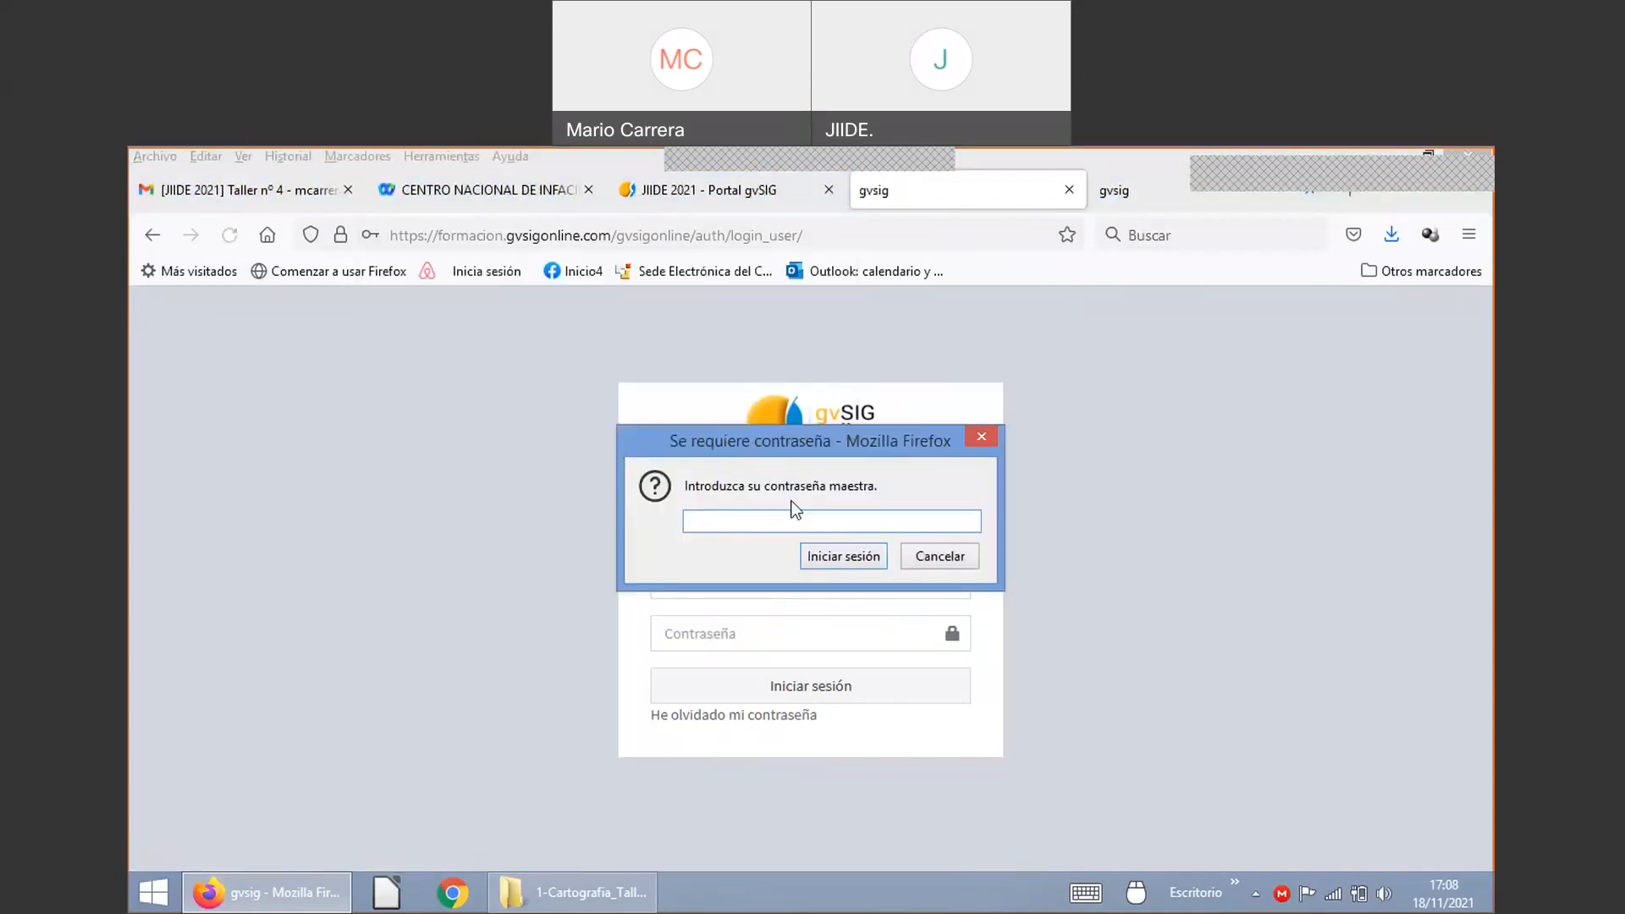
click(939, 556)
click(754, 581)
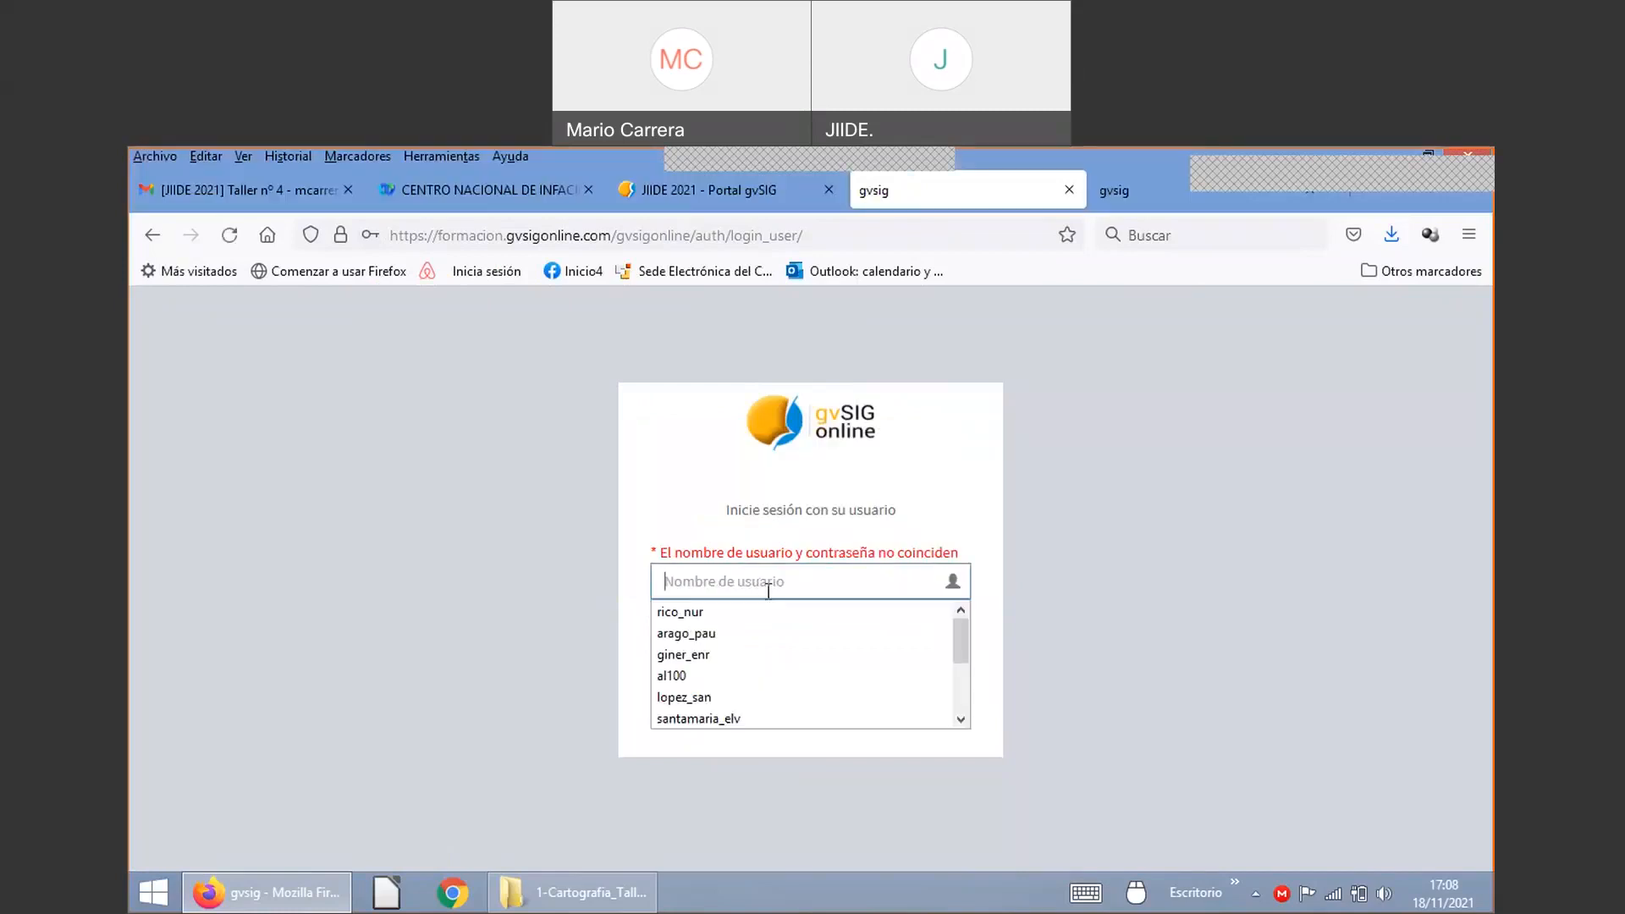
text(al2)
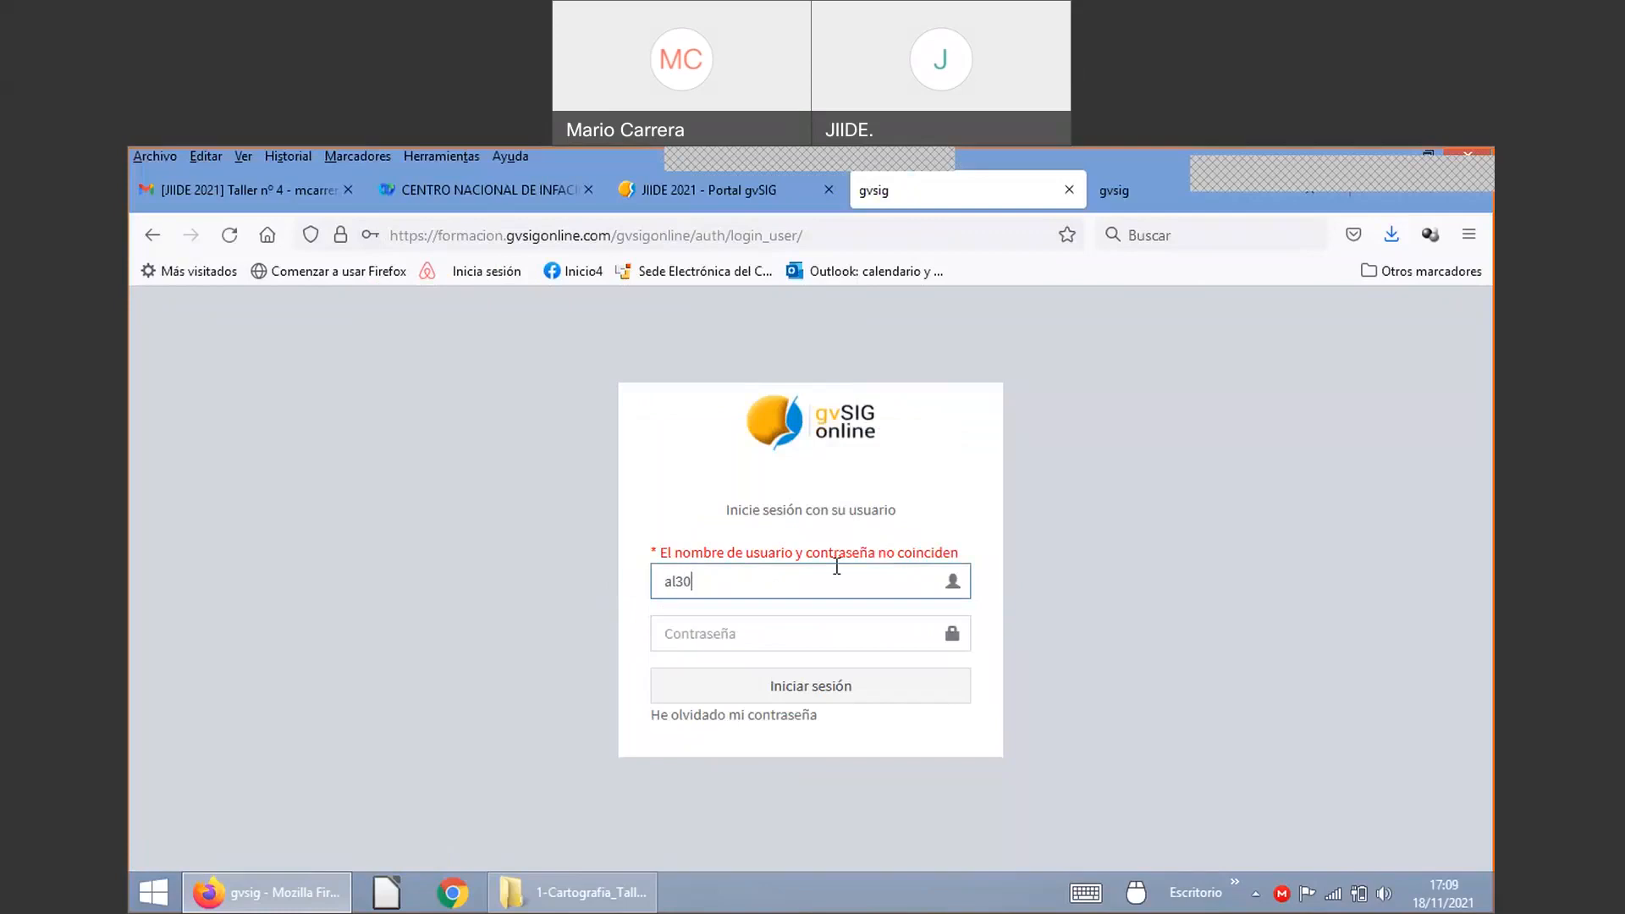
key(Tab)
text(•••••••)
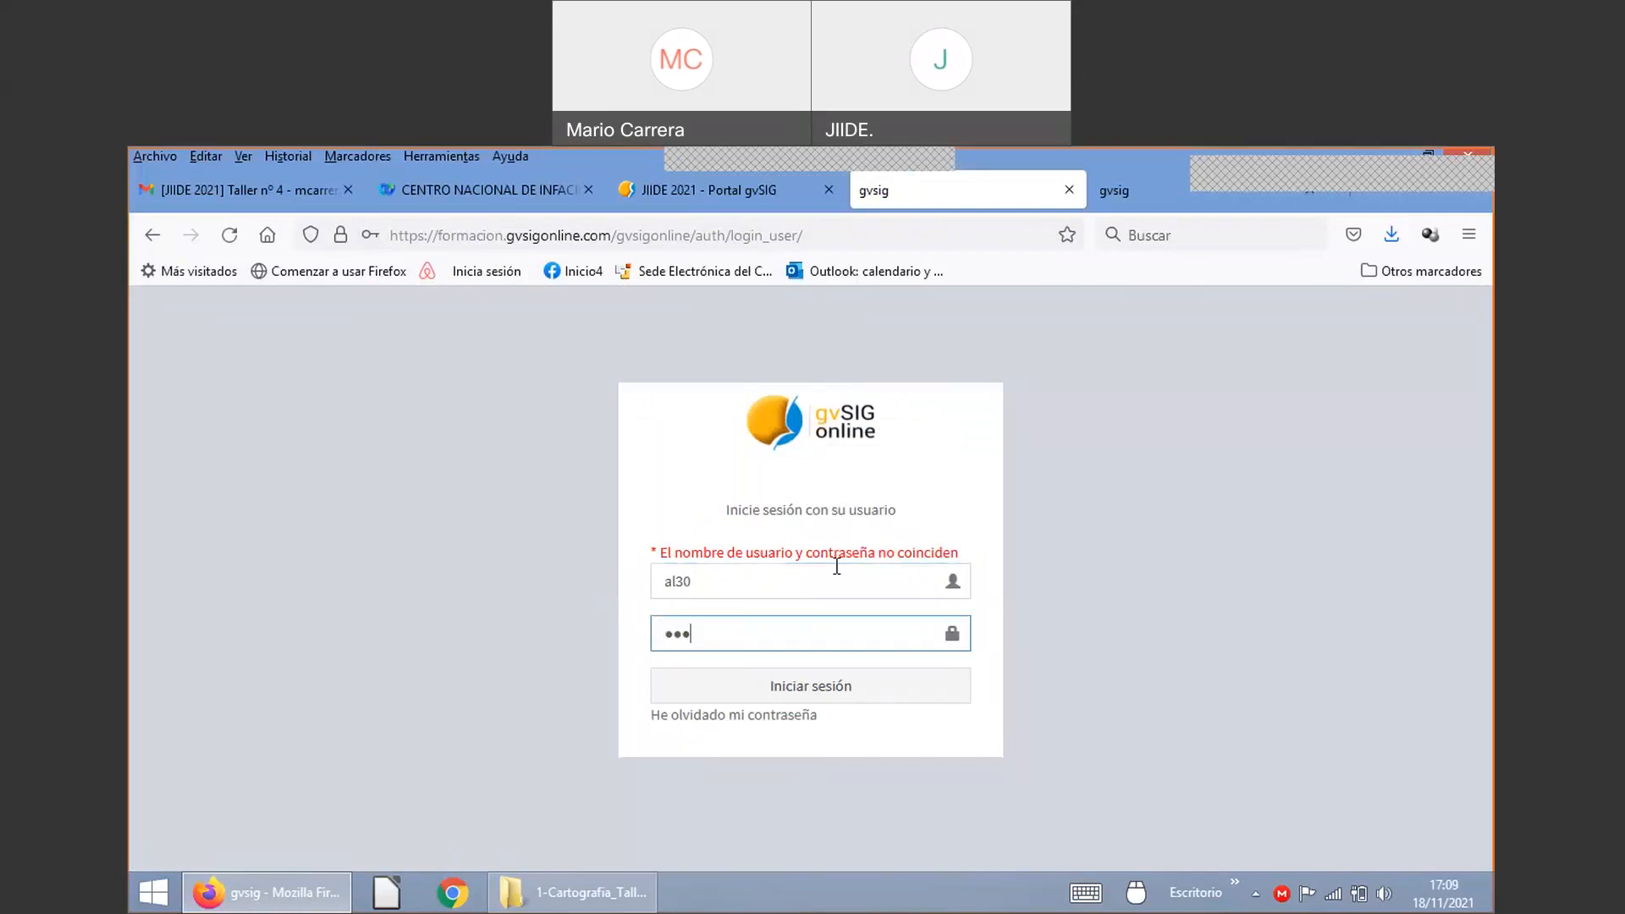
text(••)
key(Return)
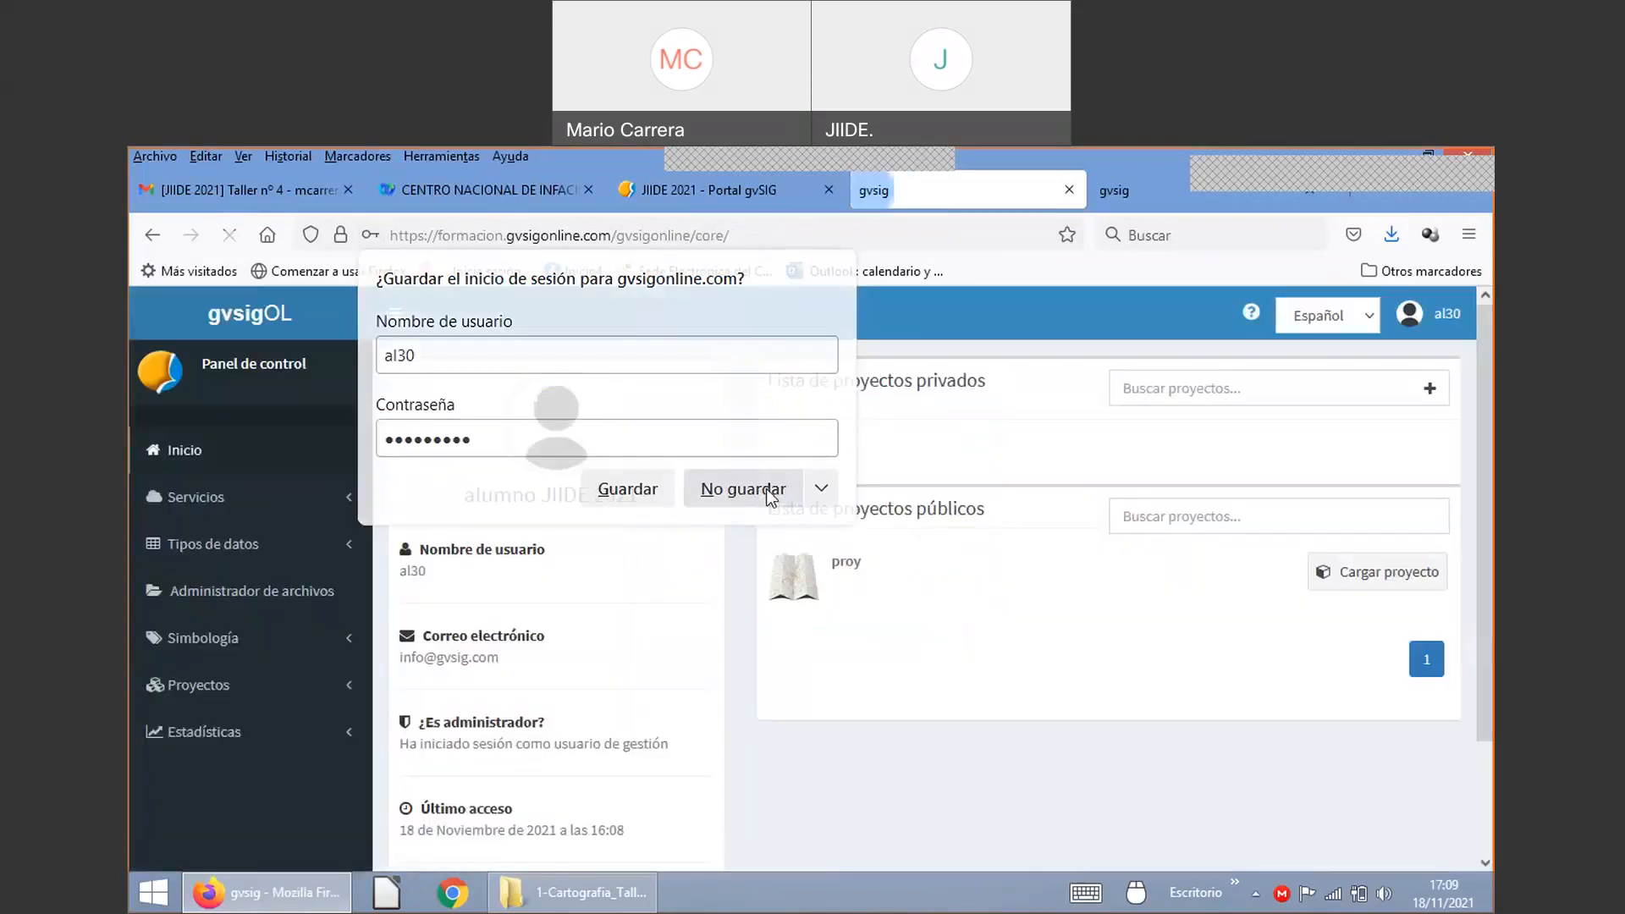
click(759, 495)
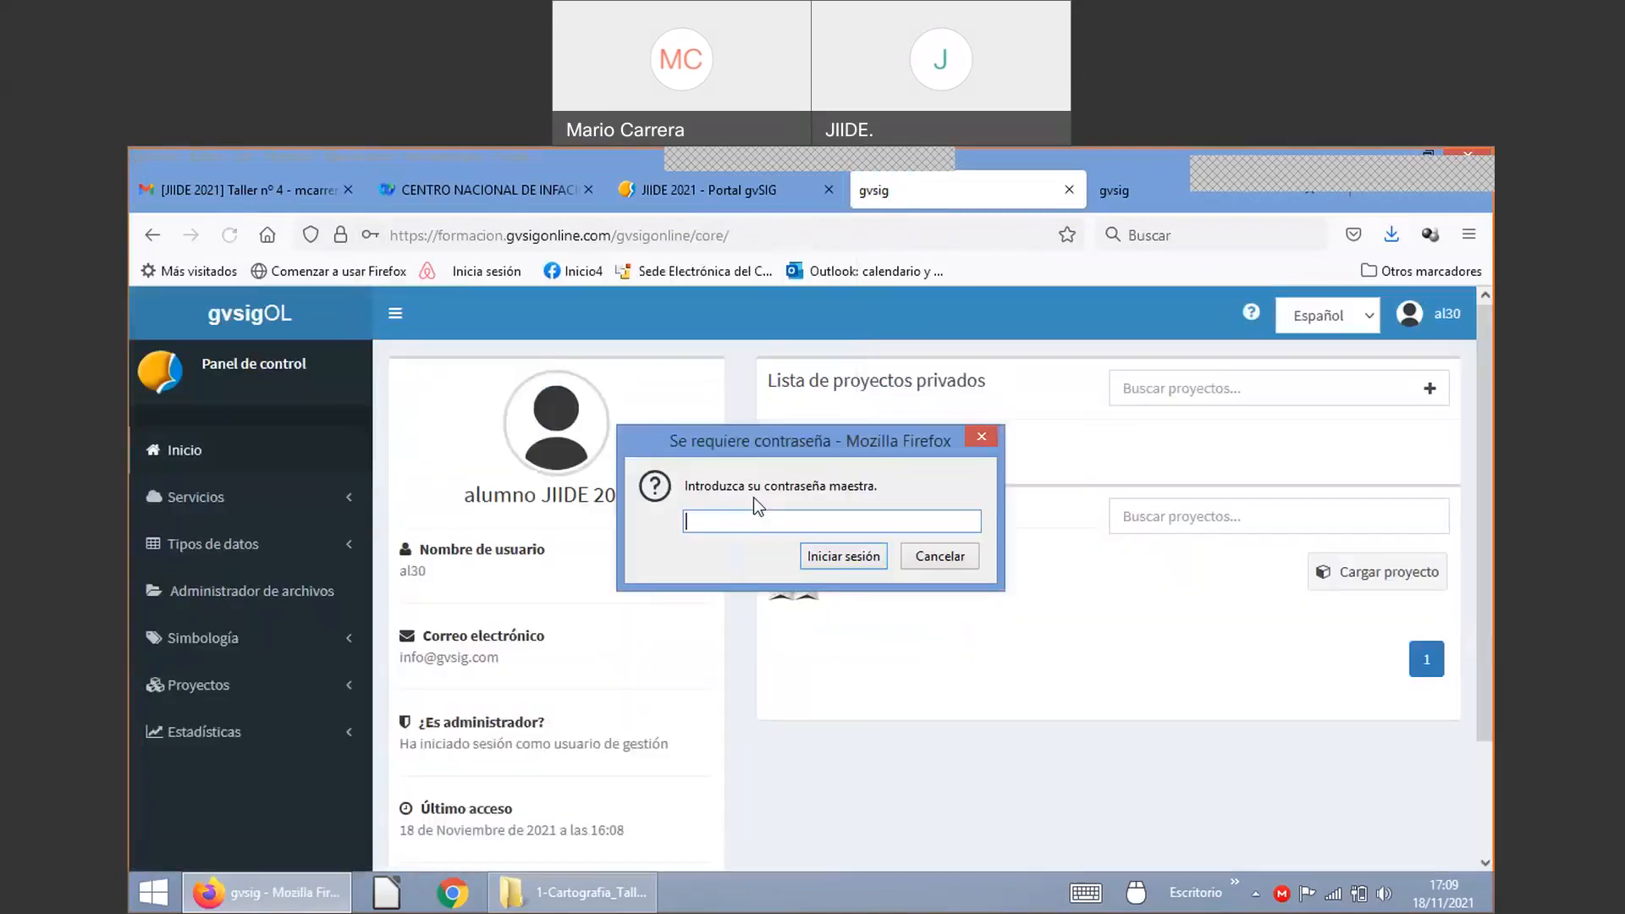
Step: Cancel Firefox's master-password dialog and highlight 'proyectos' on the control panel's project list
click(936, 556)
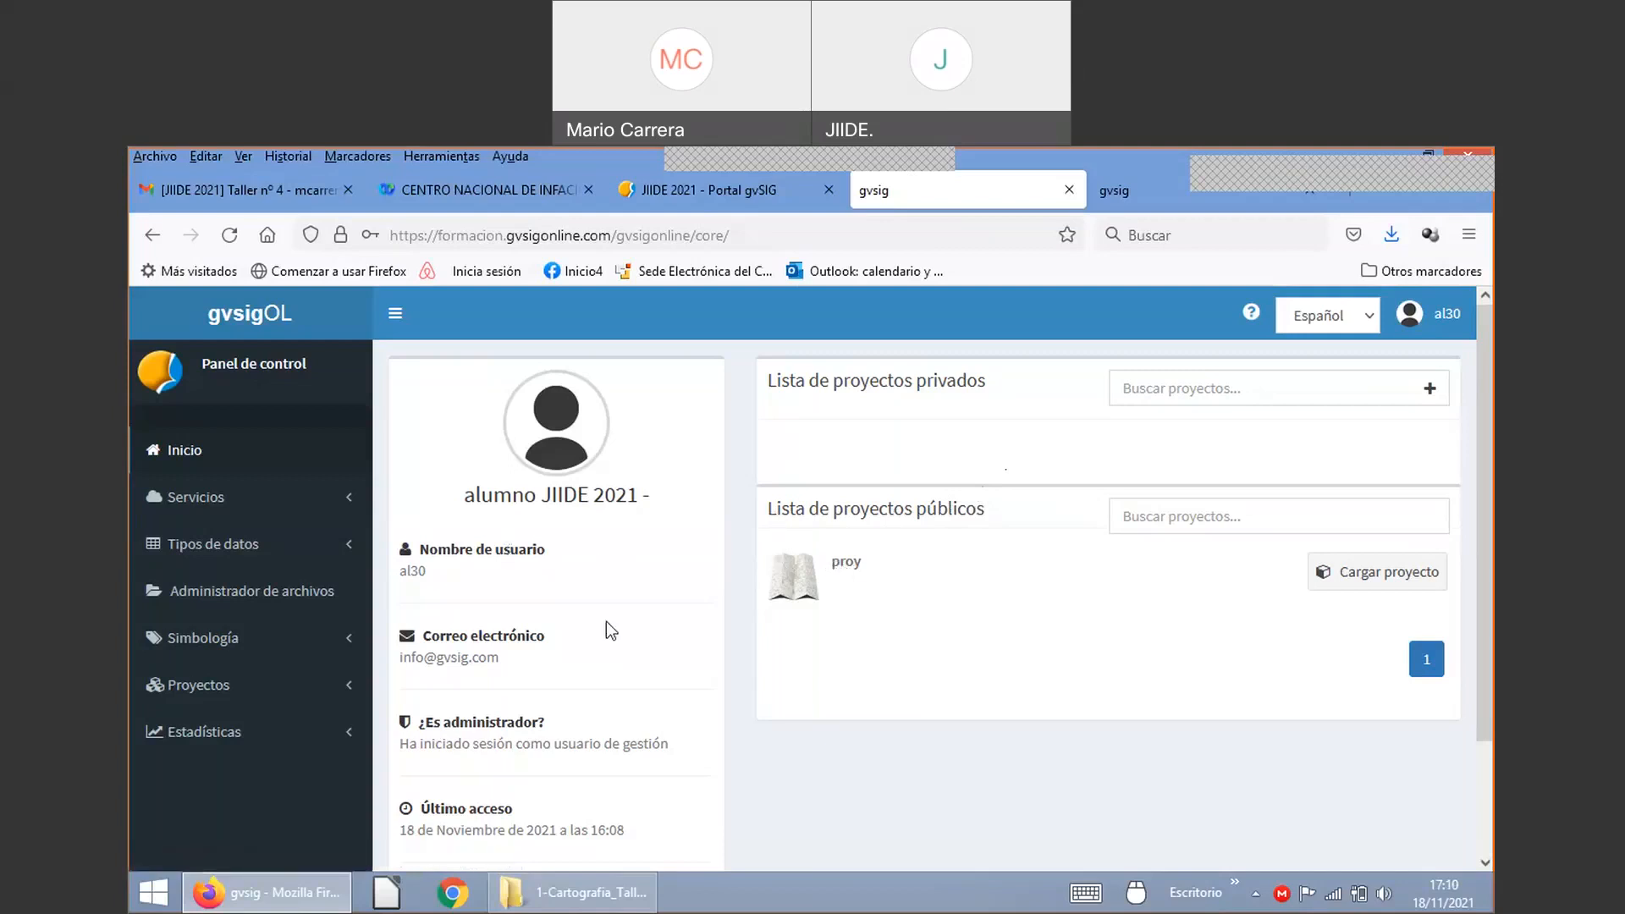
double_click(904, 376)
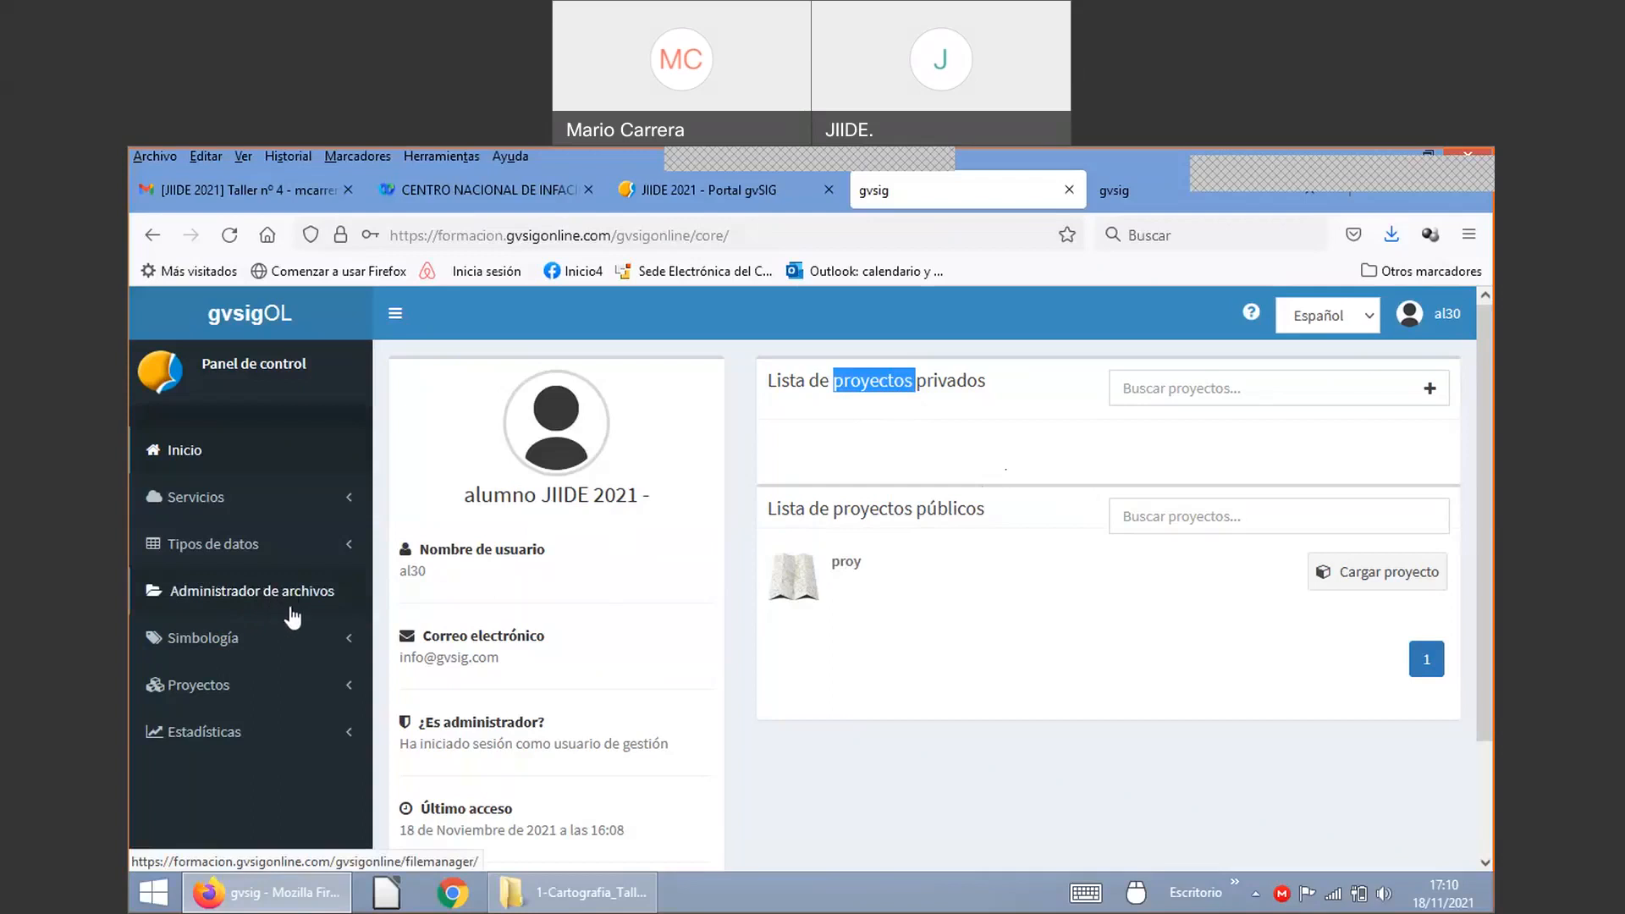
Step: Navigate the file manager into the ug_al30 folder and reach its upload page
click(244, 595)
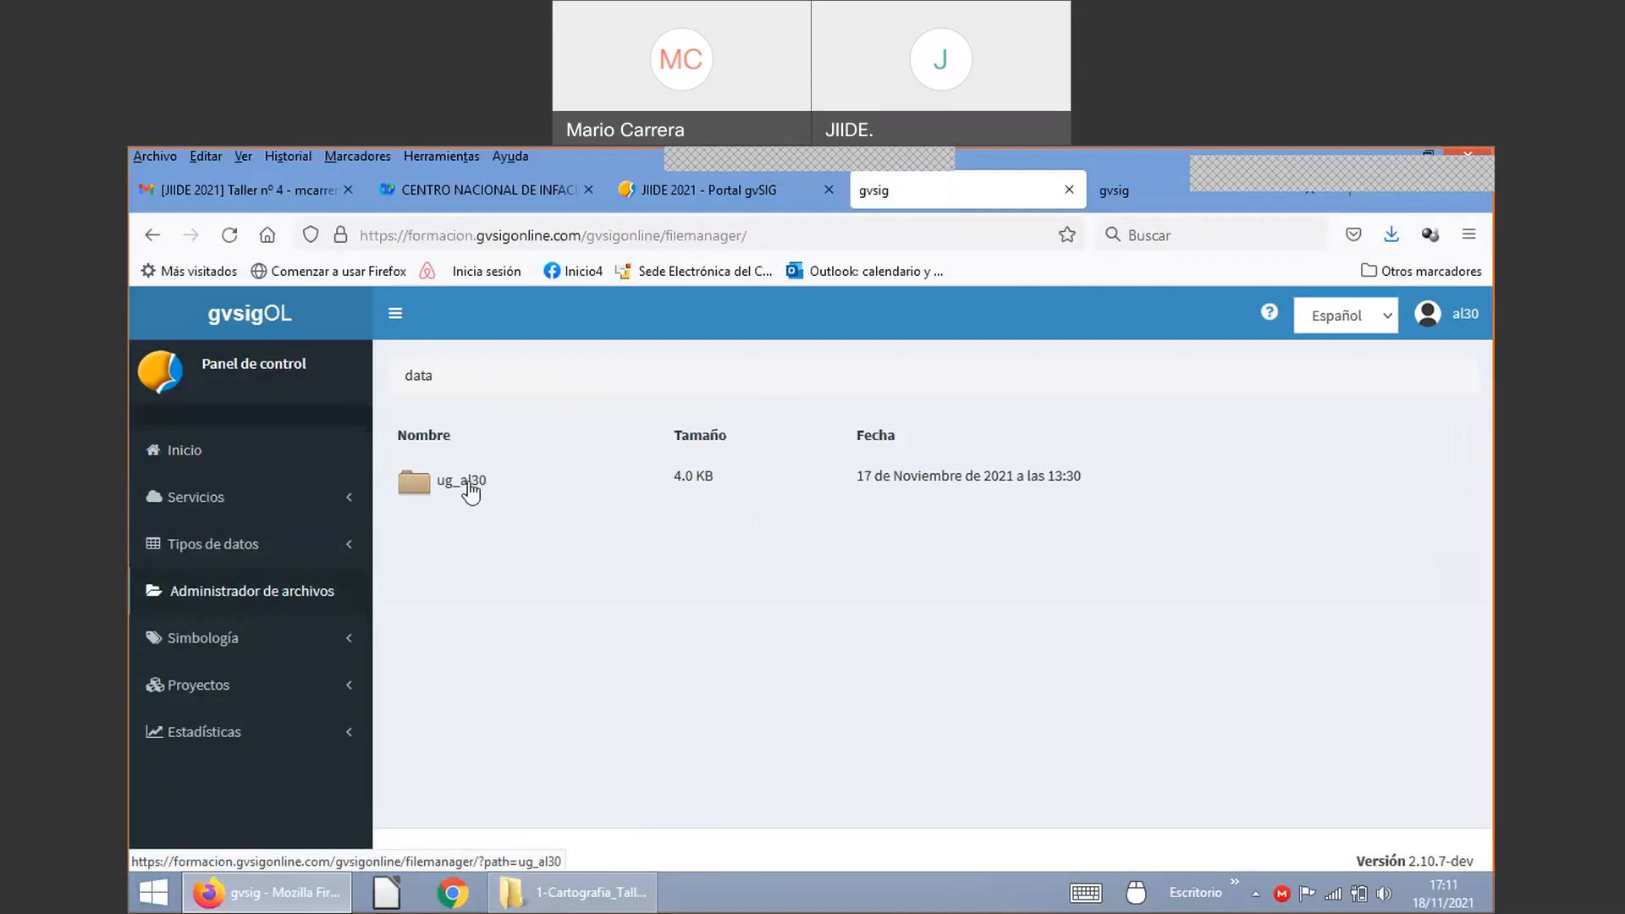
click(468, 487)
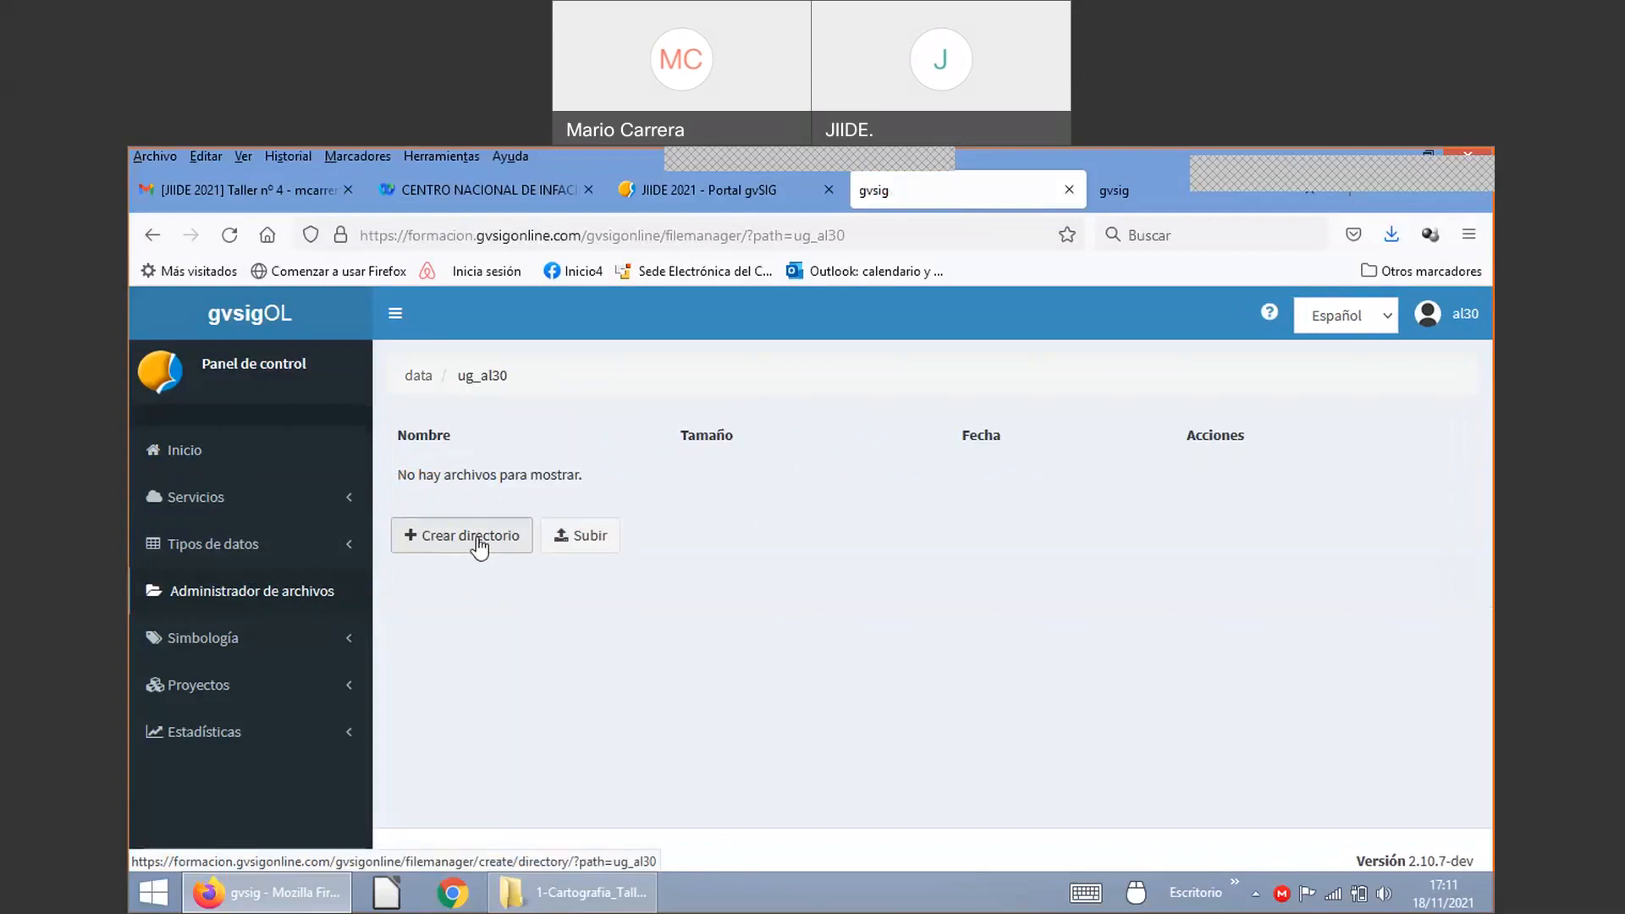
click(592, 542)
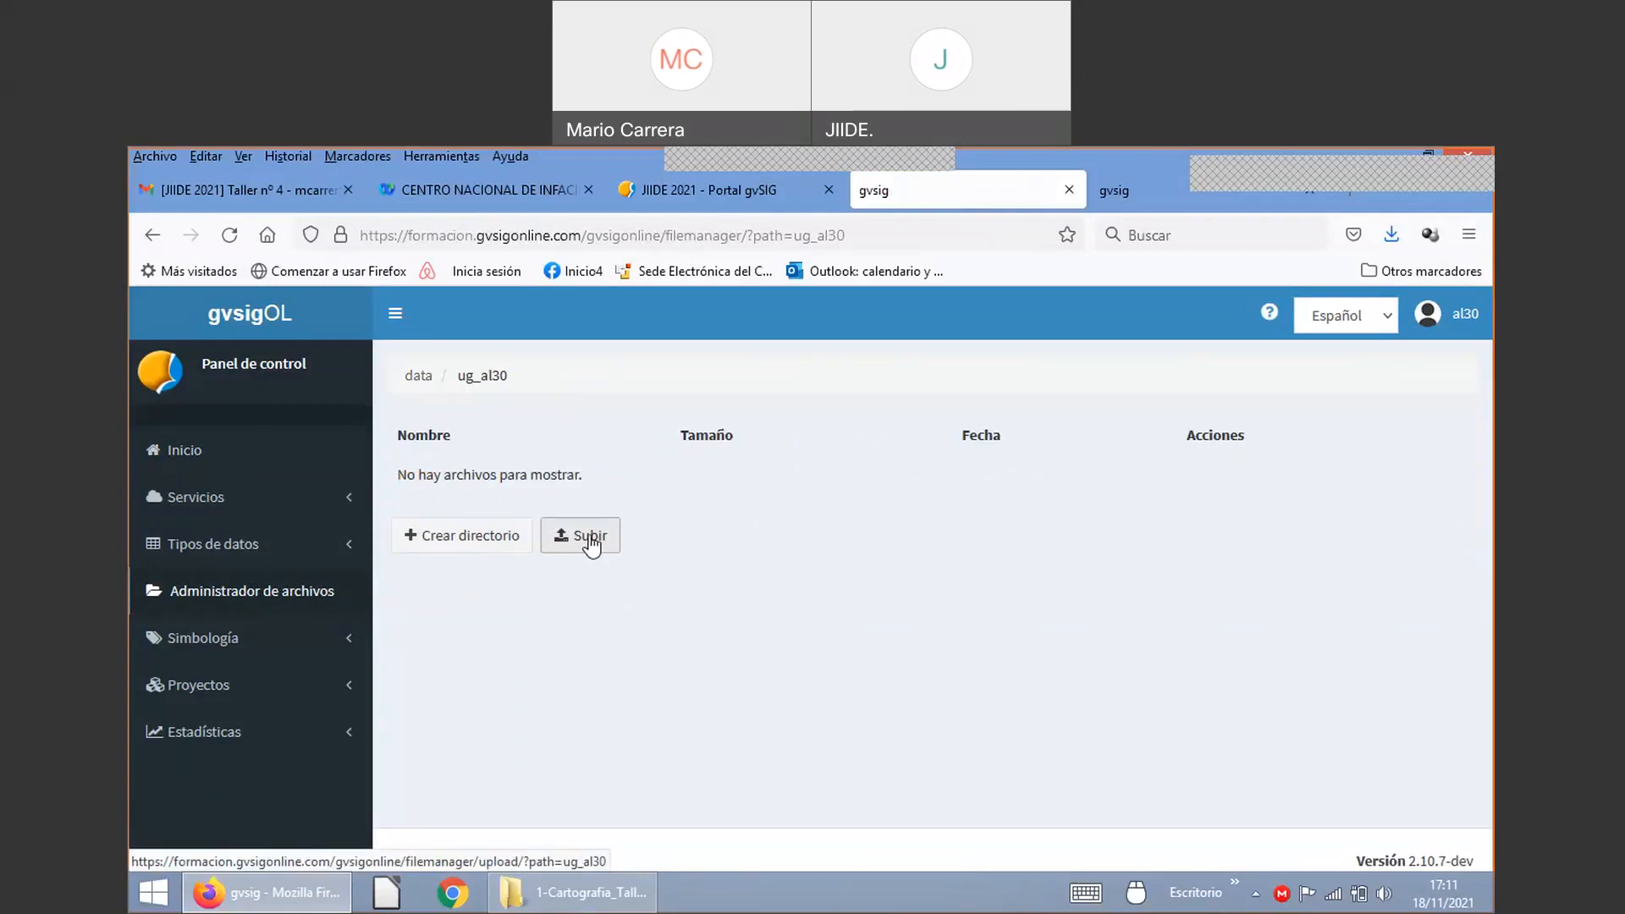
click(590, 542)
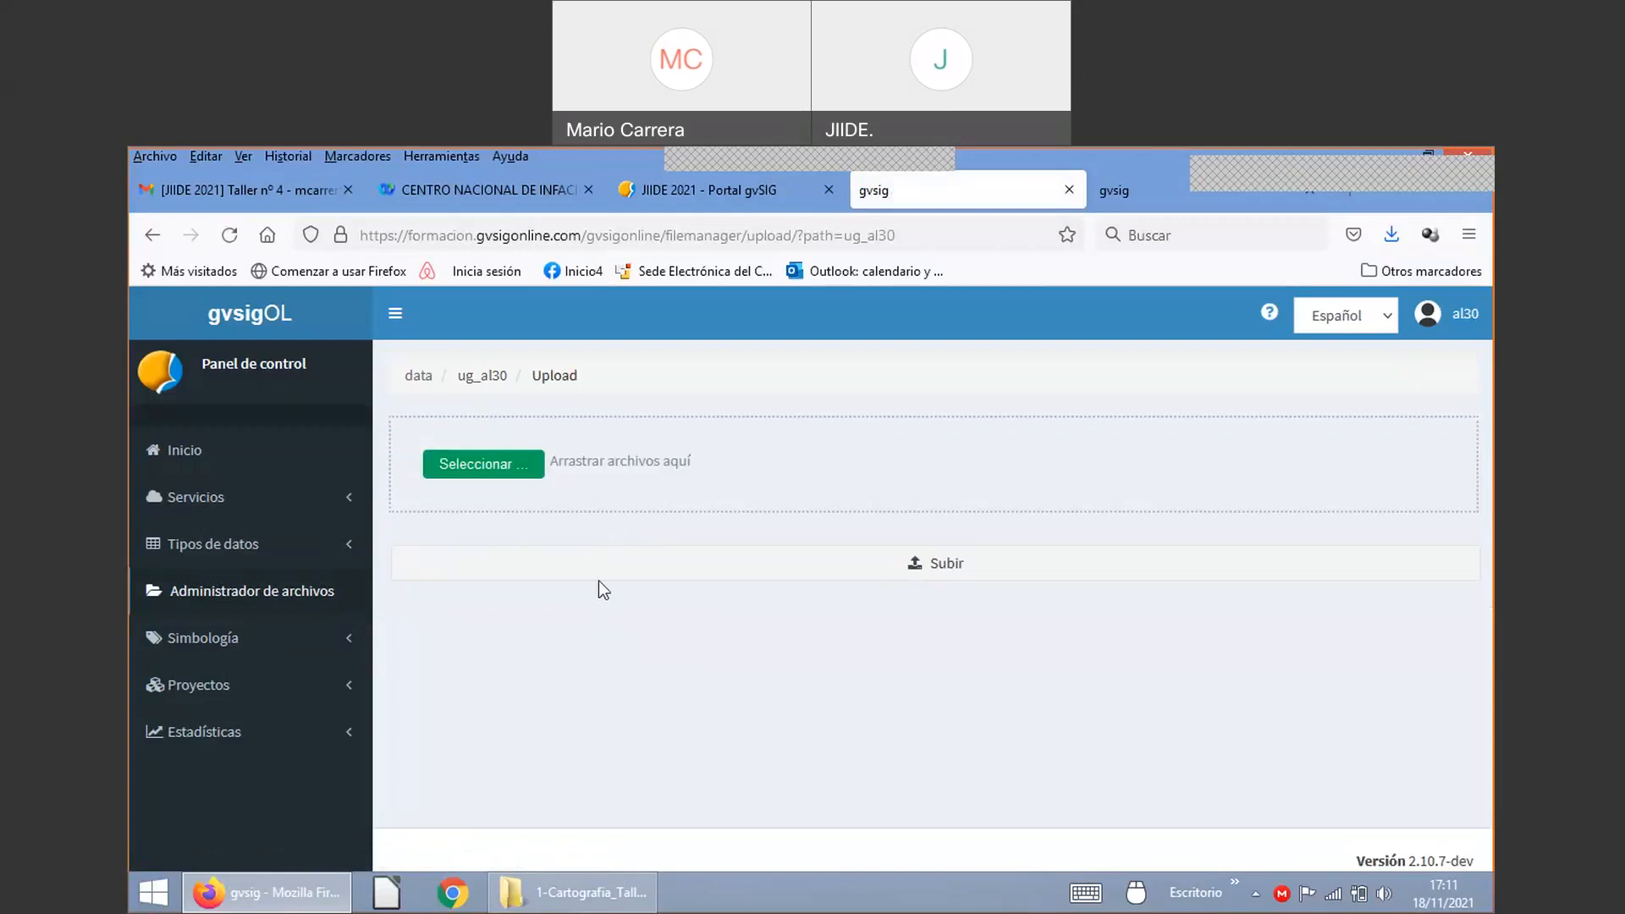
Step: Browse the file chooser to the 1-Cartografia_Taller_gvSIG_Online_JIIDE_2021 folder on Data1 (F:)
click(484, 471)
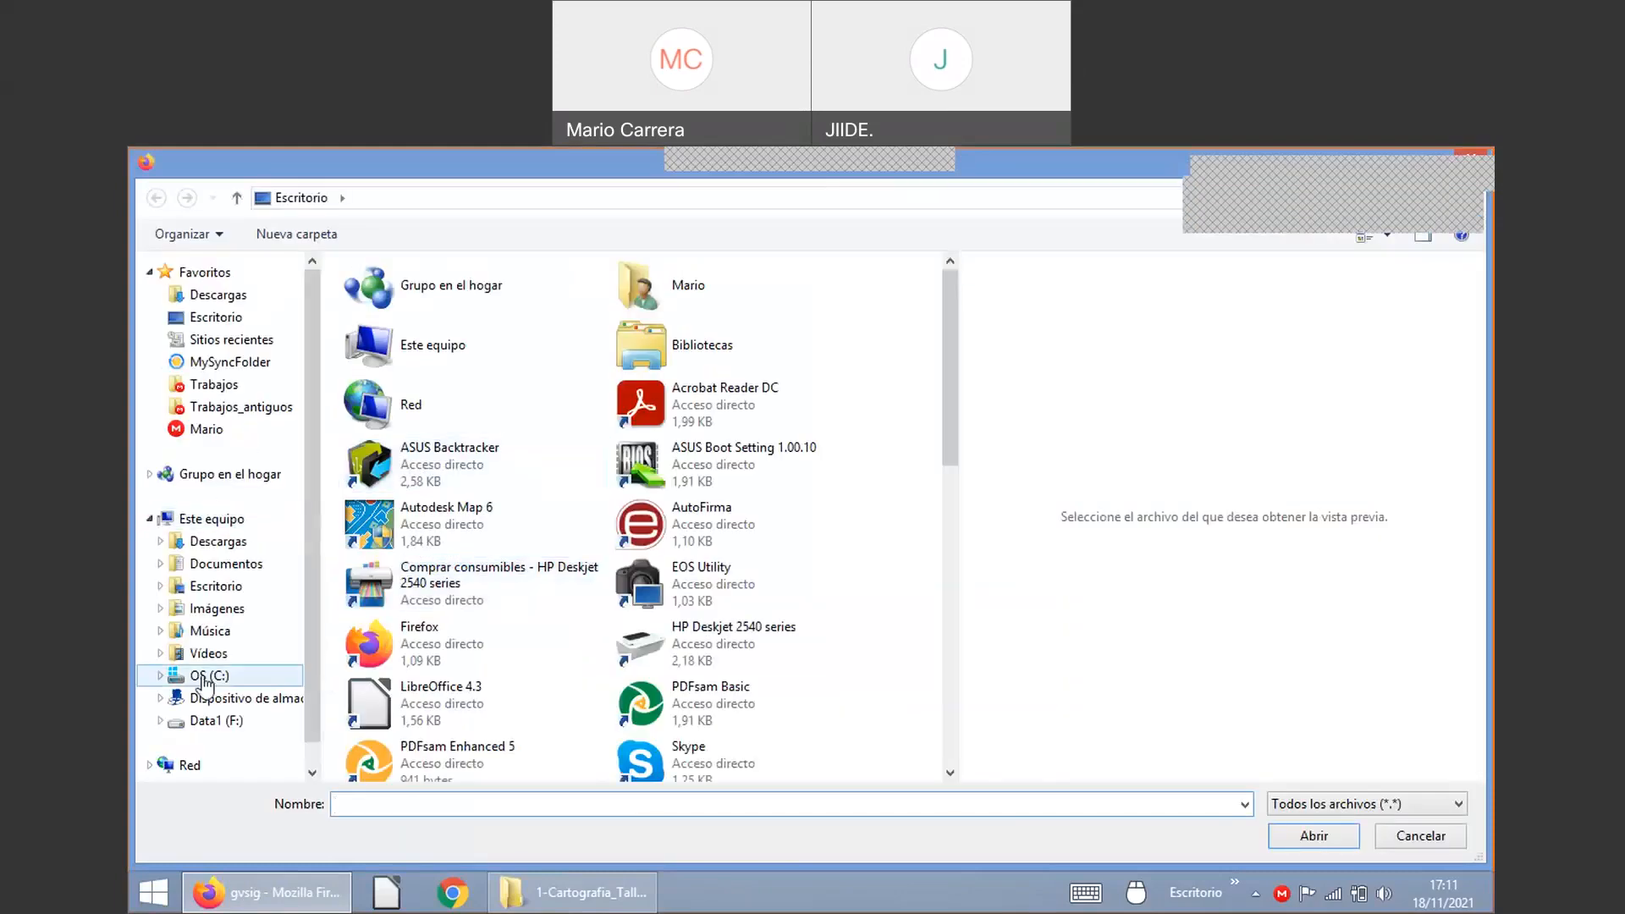
click(213, 720)
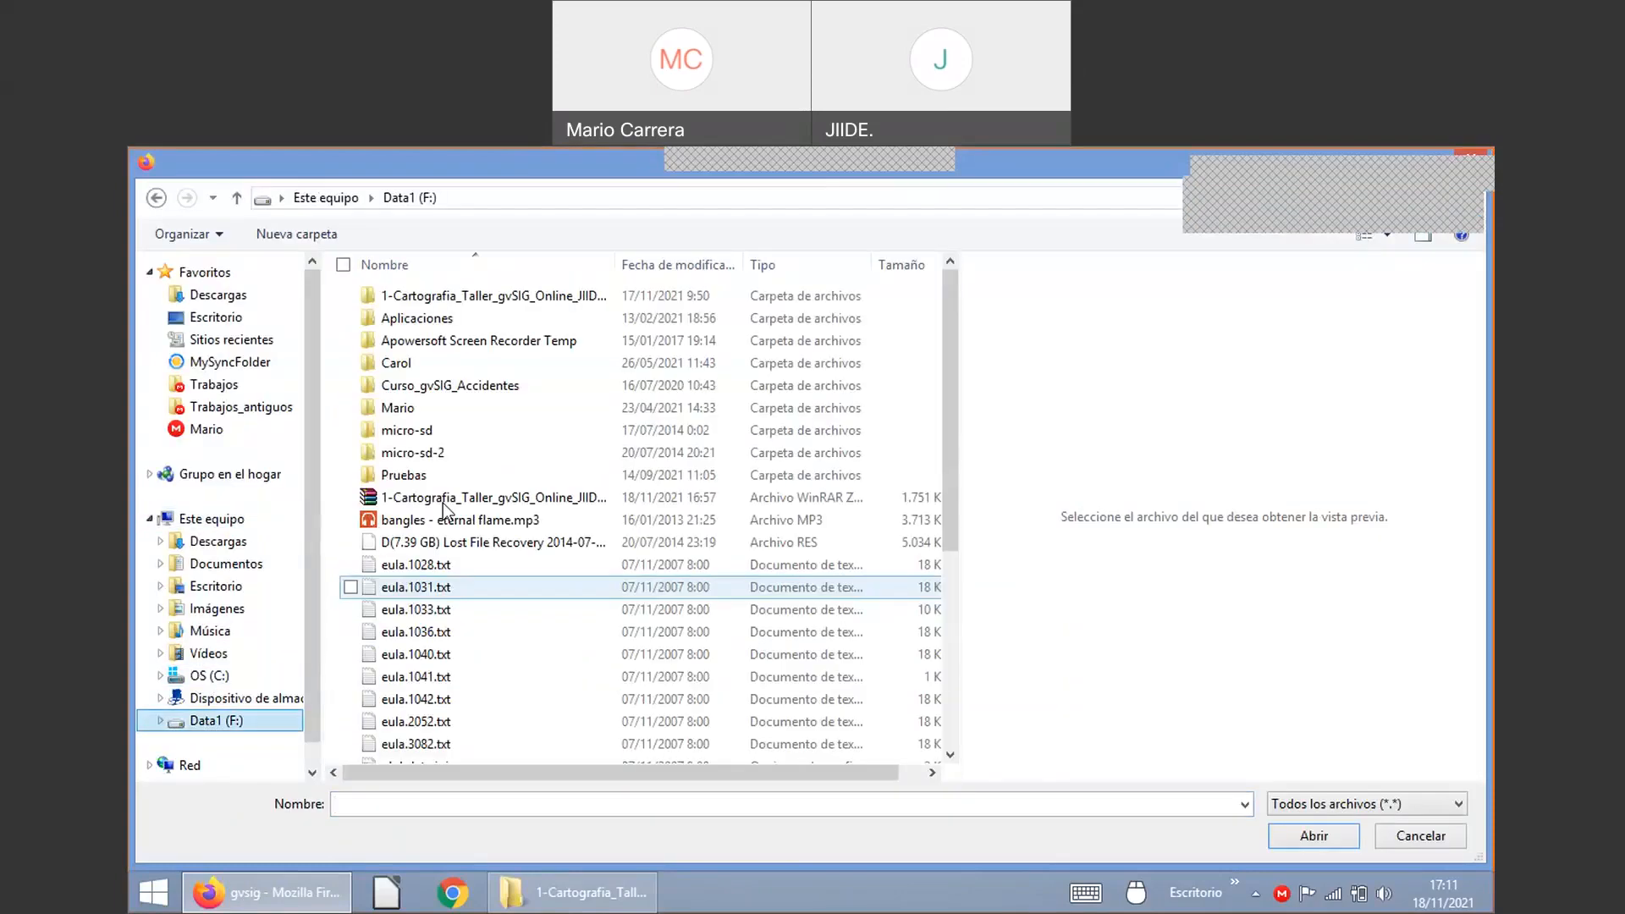
double_click(460, 301)
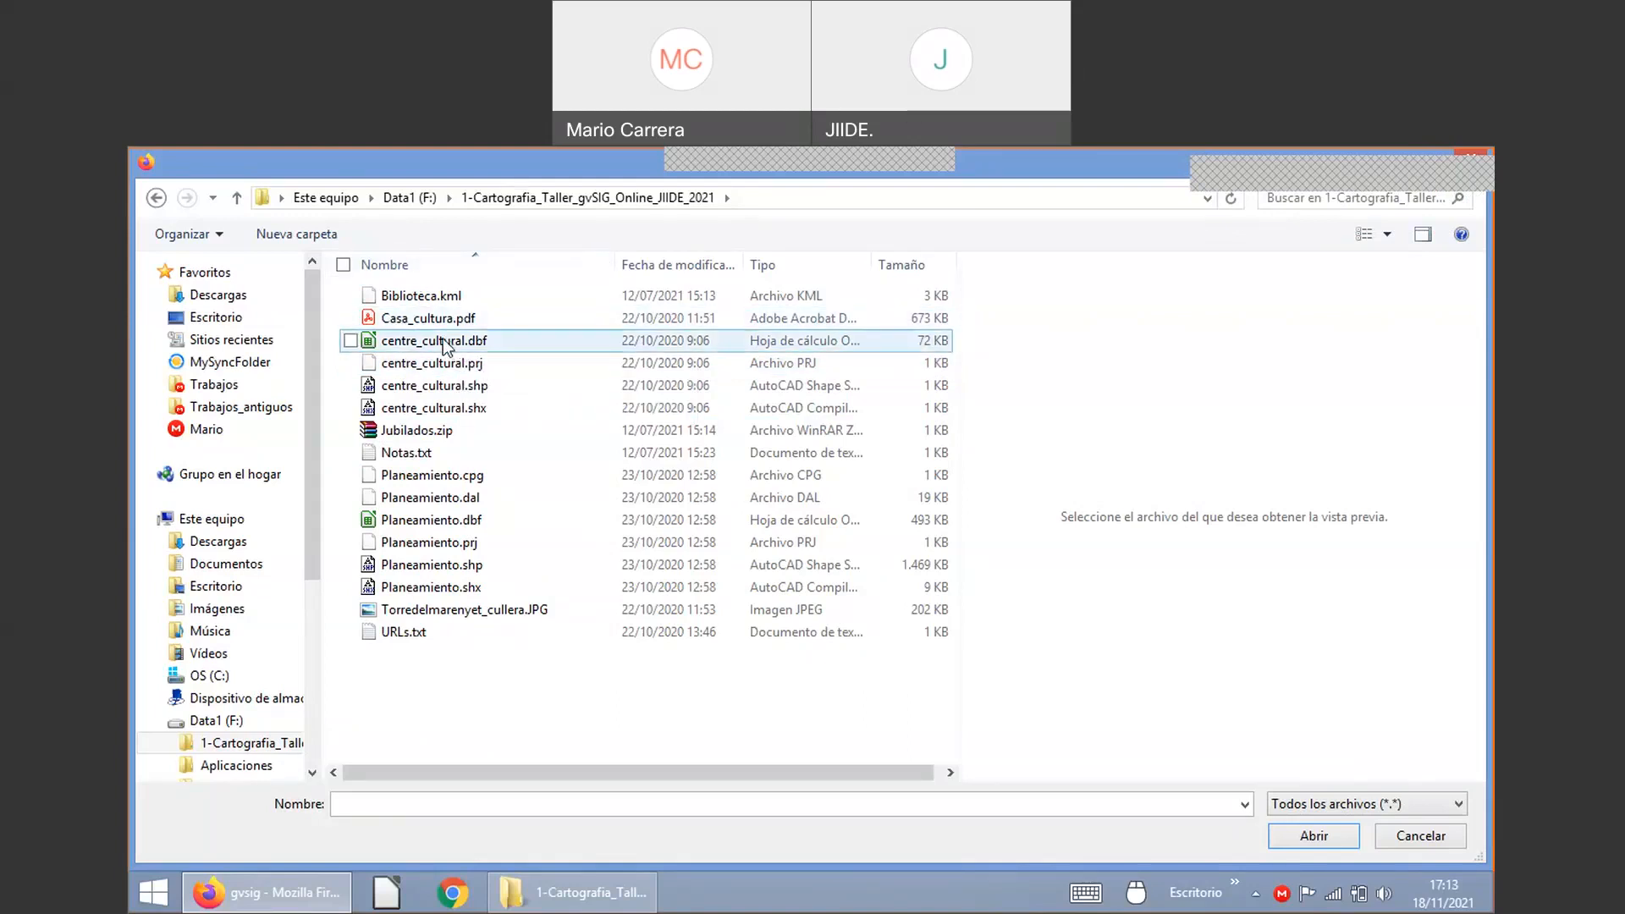
Step: Select the .dbf, .shp and .shx files of centre_cultural and Planeamiento, leaving out Planeamiento.dal
click(448, 343)
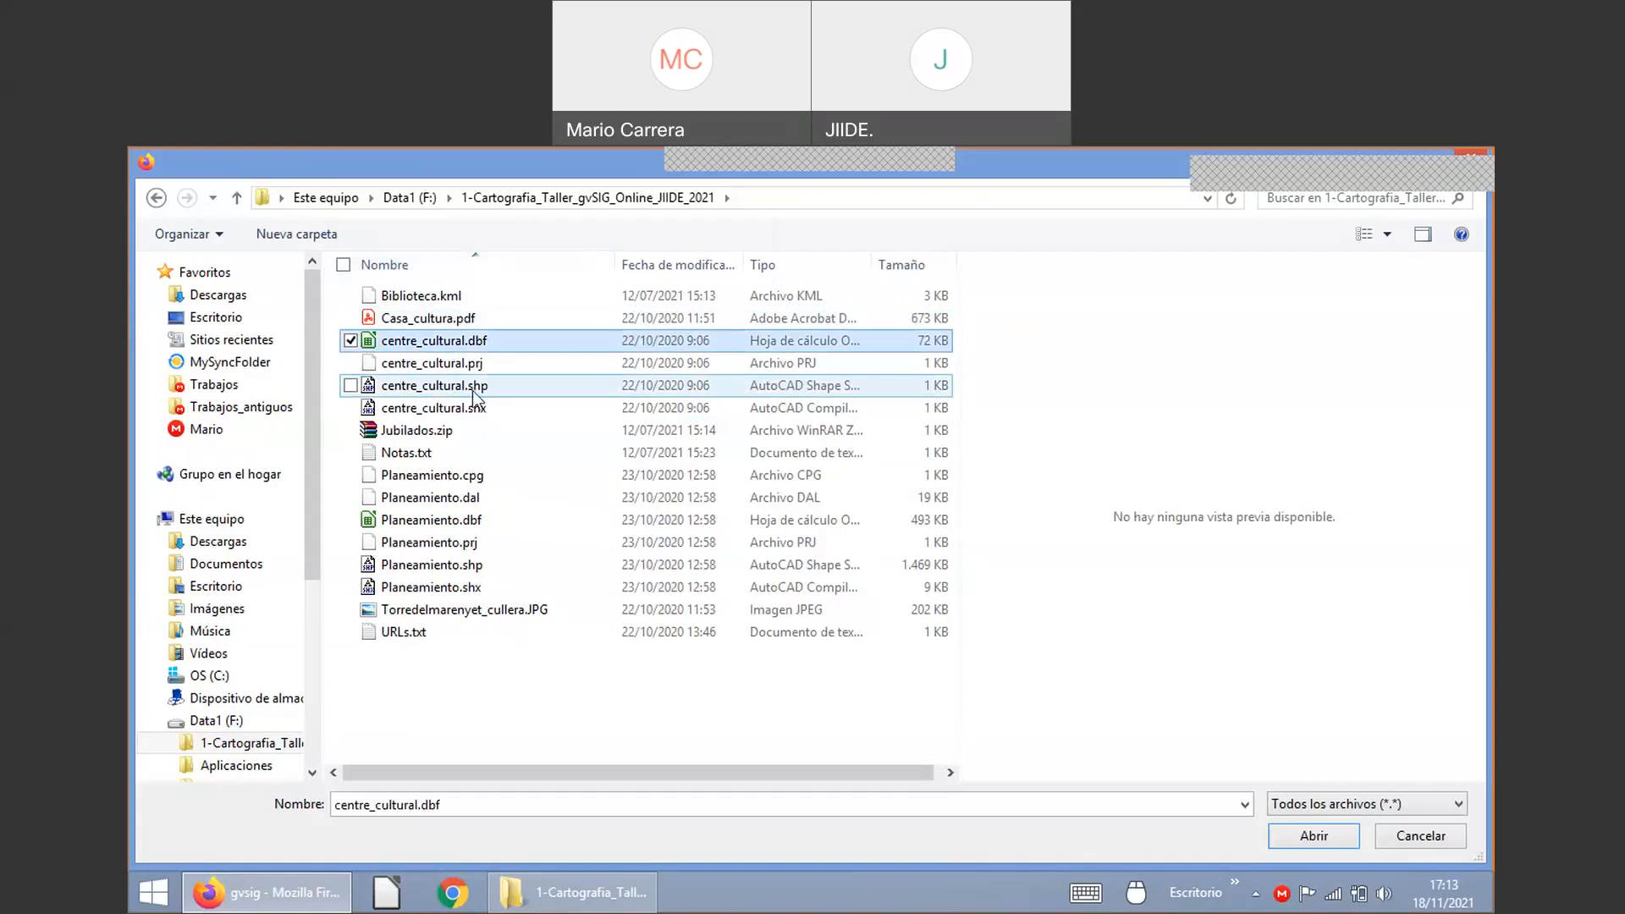
ctrl+click(467, 391)
ctrl+click(469, 406)
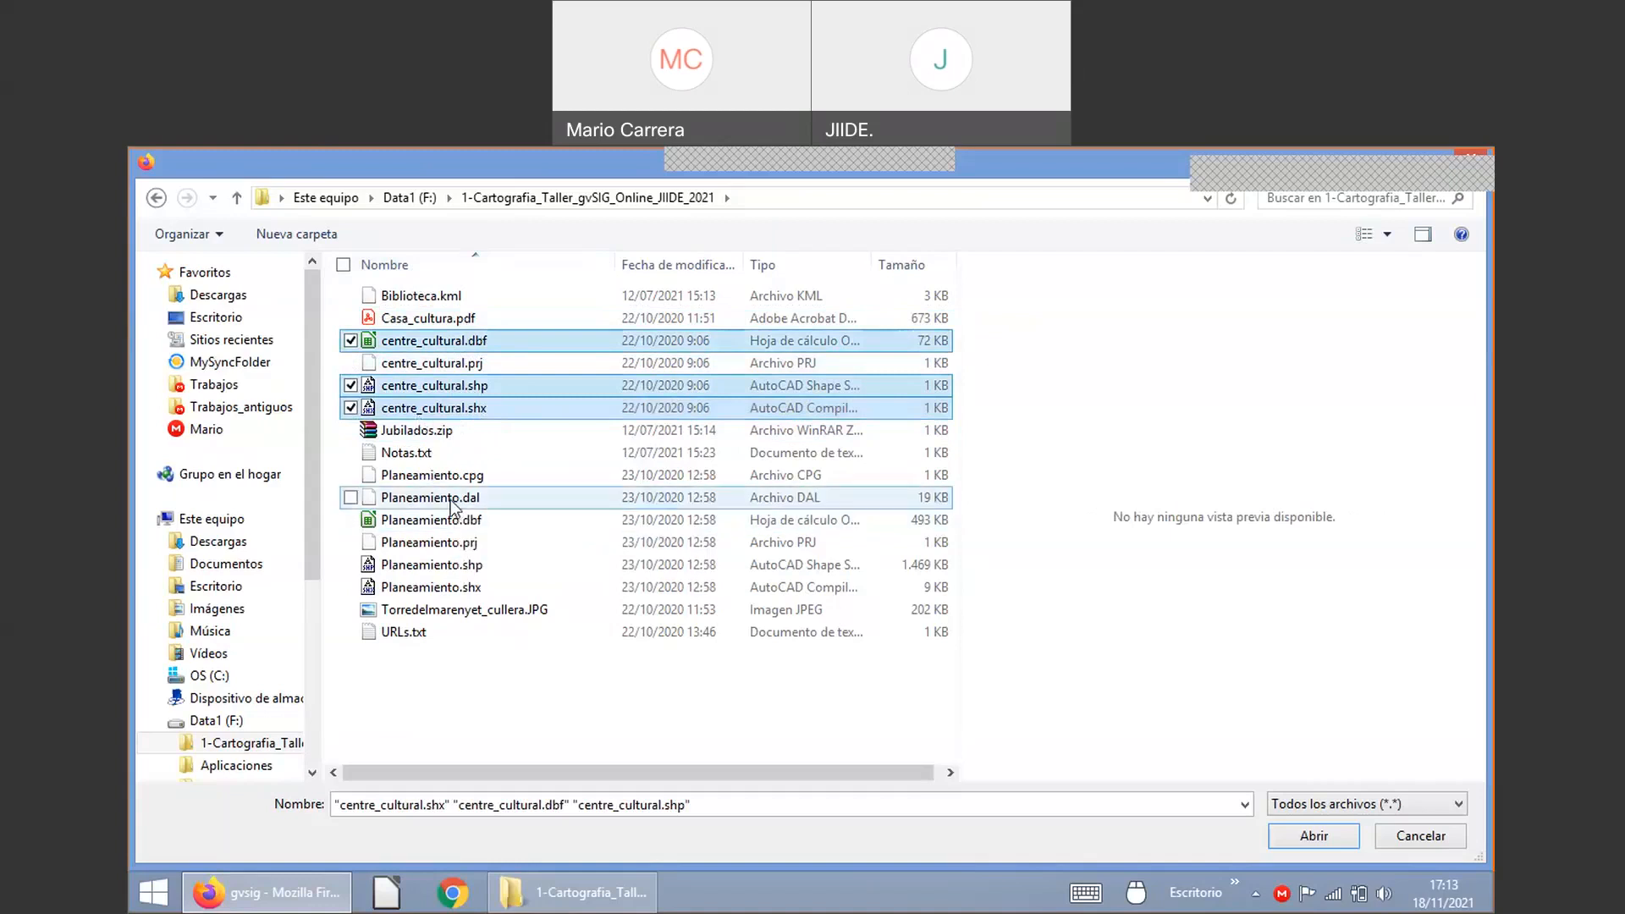
ctrl+click(454, 501)
click(457, 501)
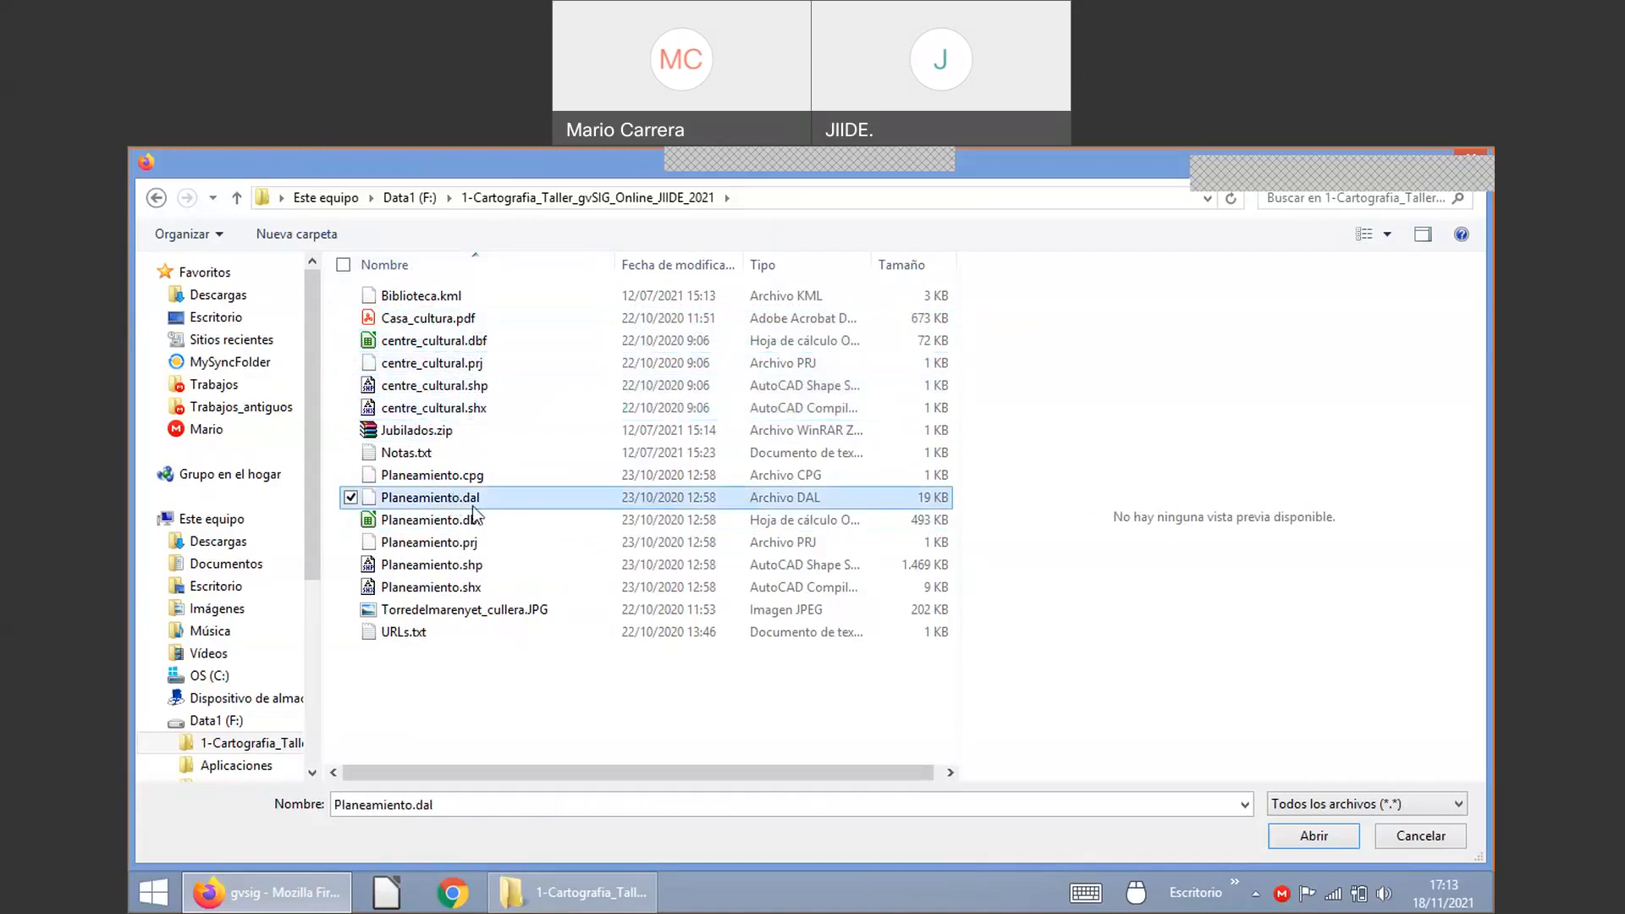
ctrl+click(471, 386)
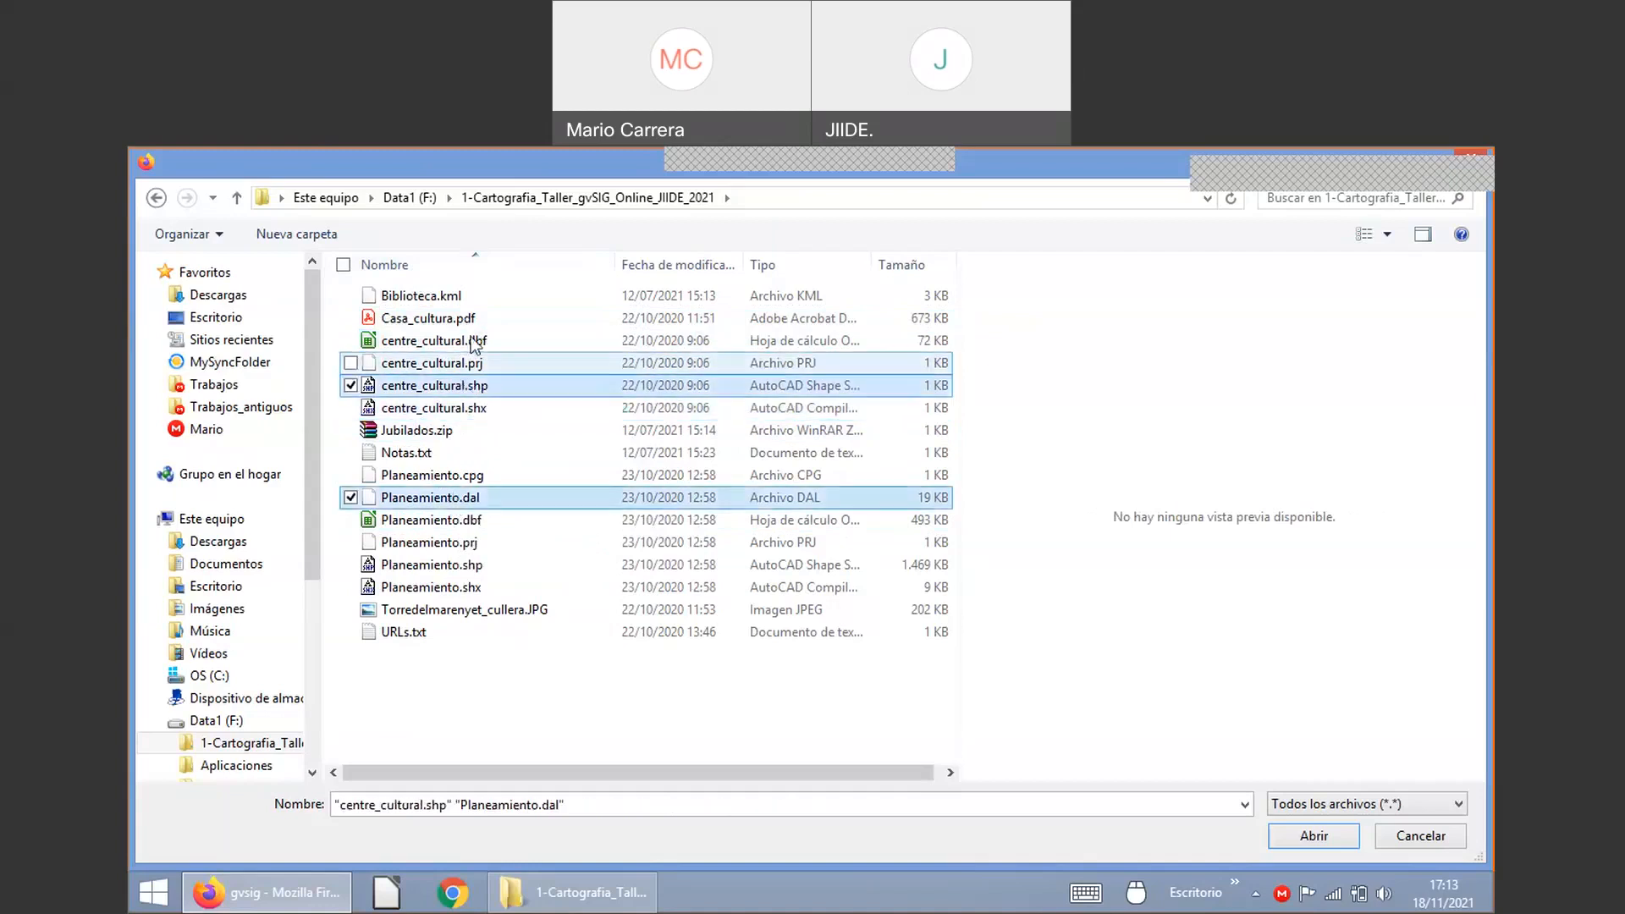
ctrl+click(471, 341)
ctrl+click(467, 410)
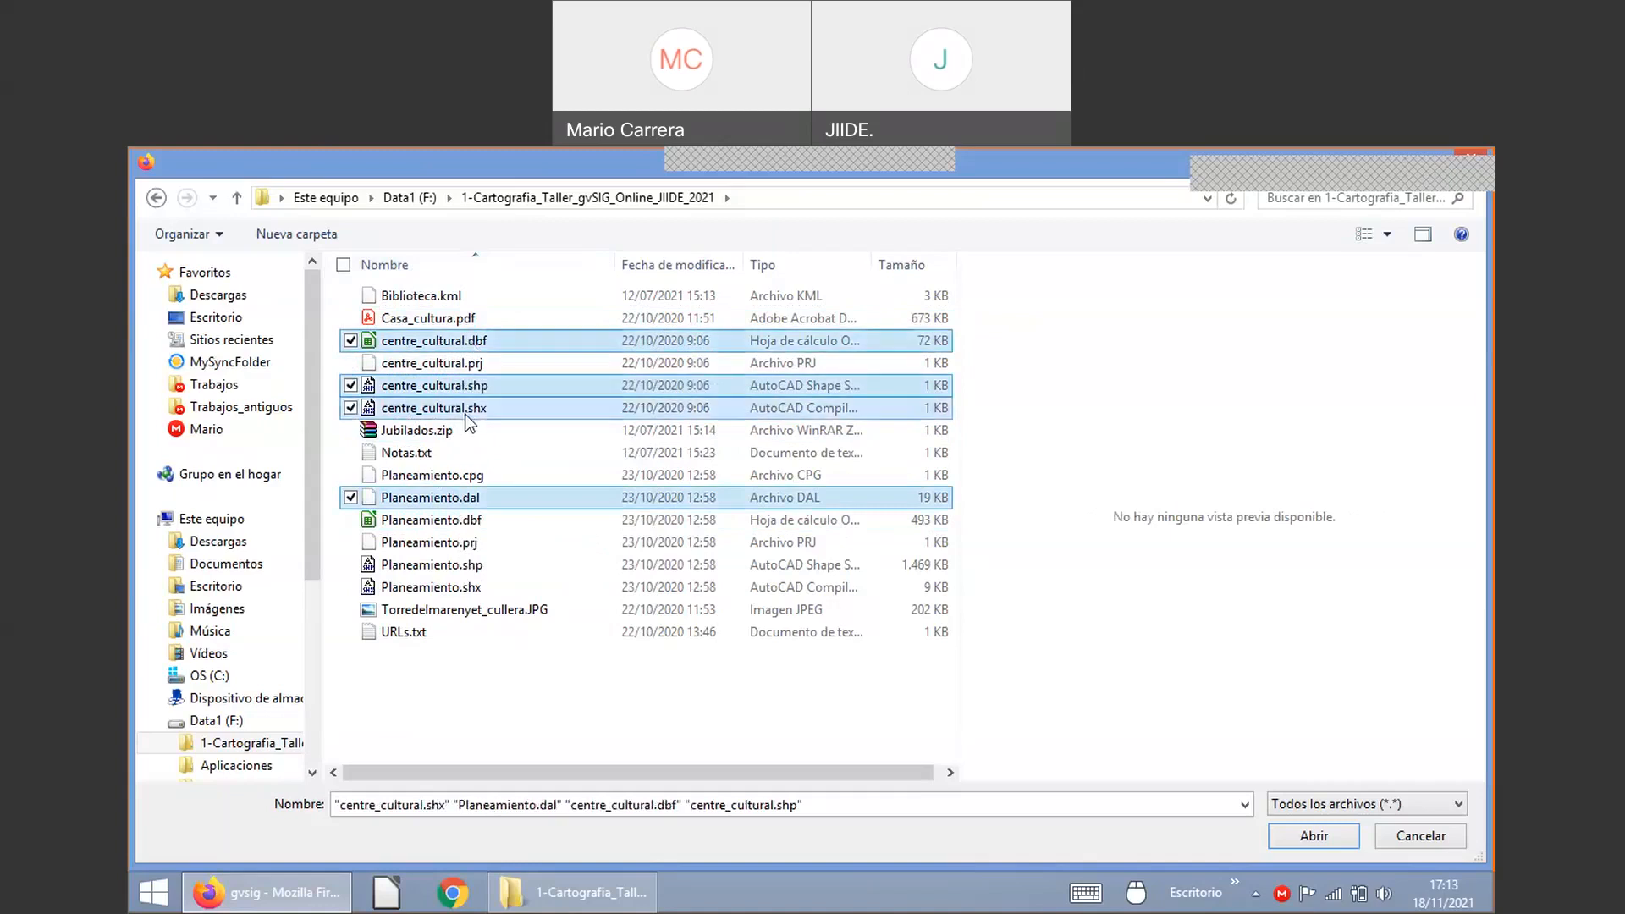
ctrl+click(461, 501)
ctrl+click(454, 521)
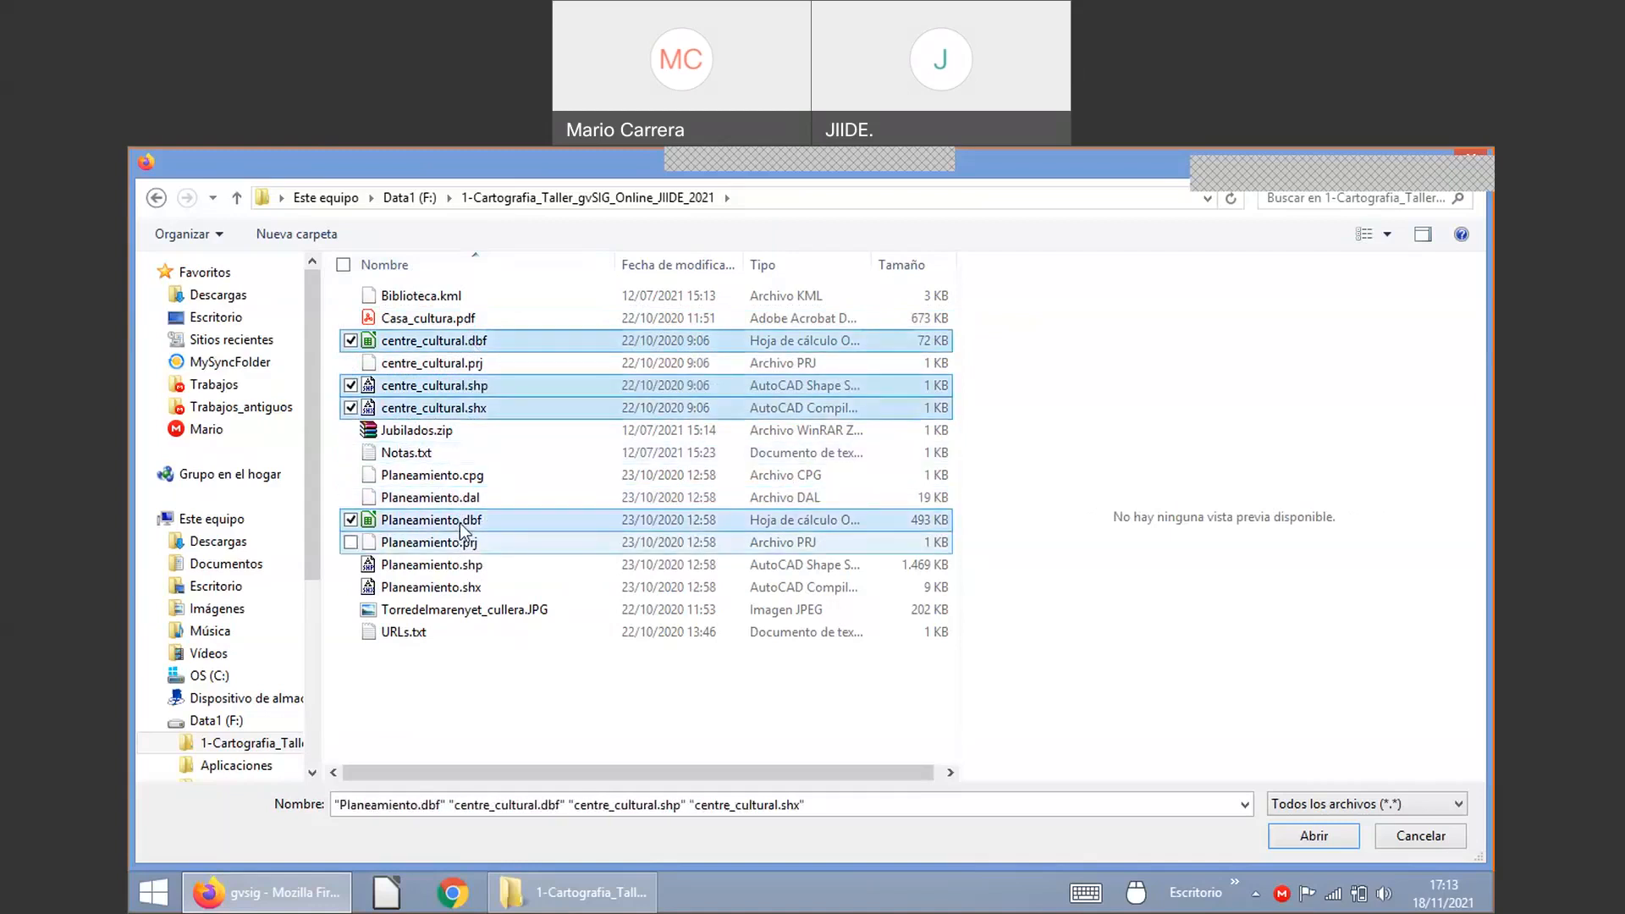
ctrl+click(461, 565)
ctrl+click(462, 584)
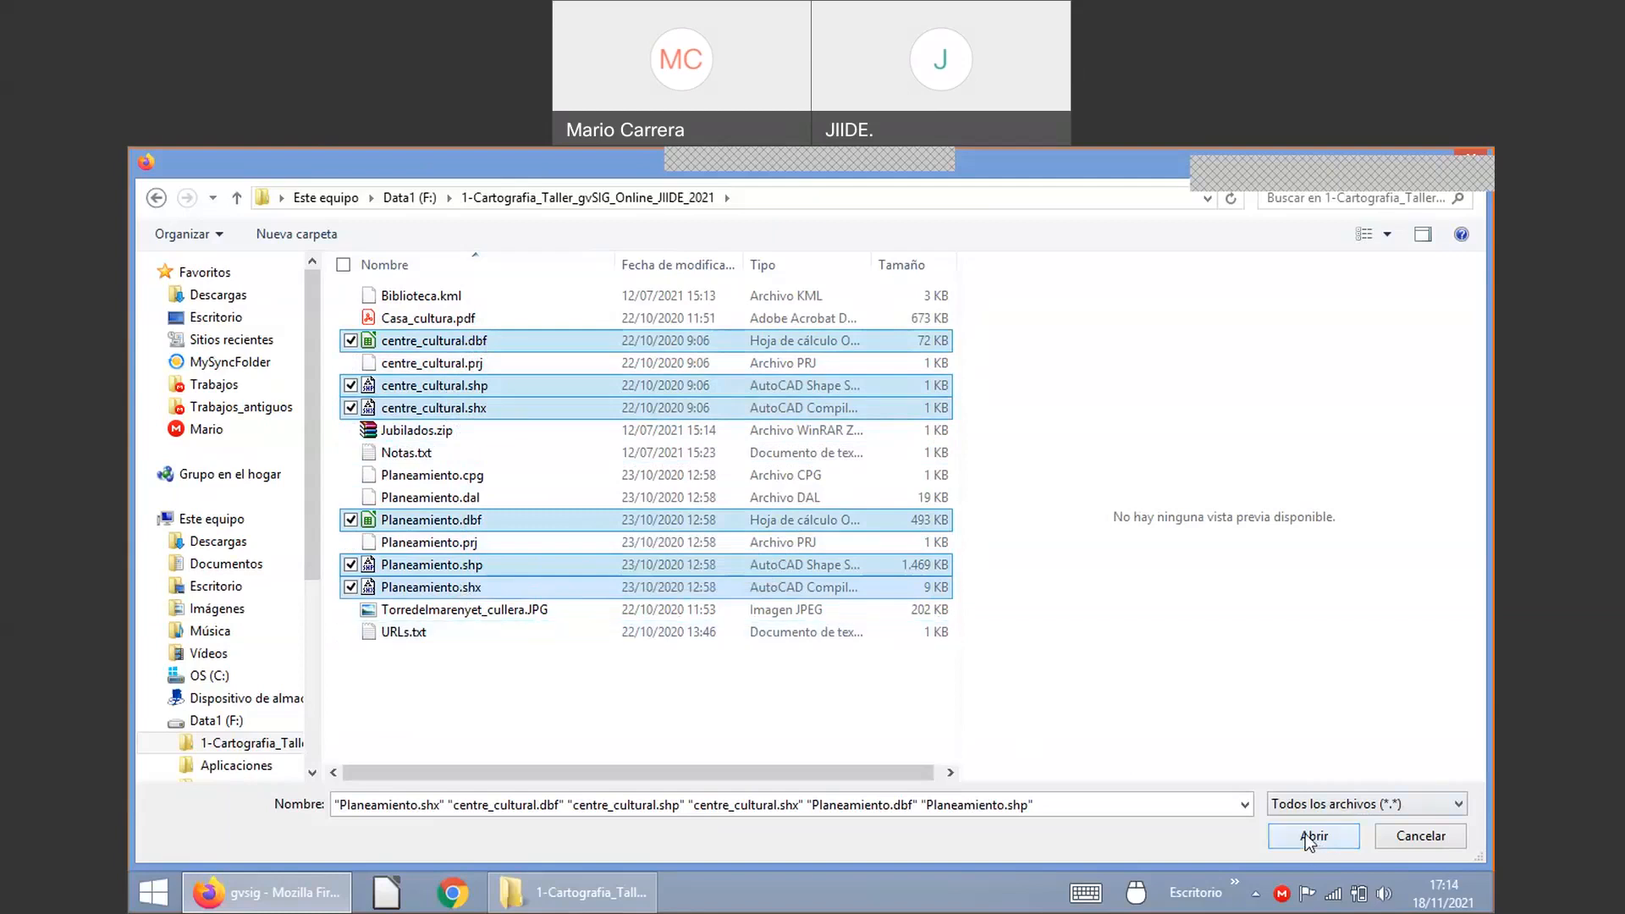
Step: Upload the six files to ug_al30 and start exporting Planeamiento.shp to the database
click(1311, 836)
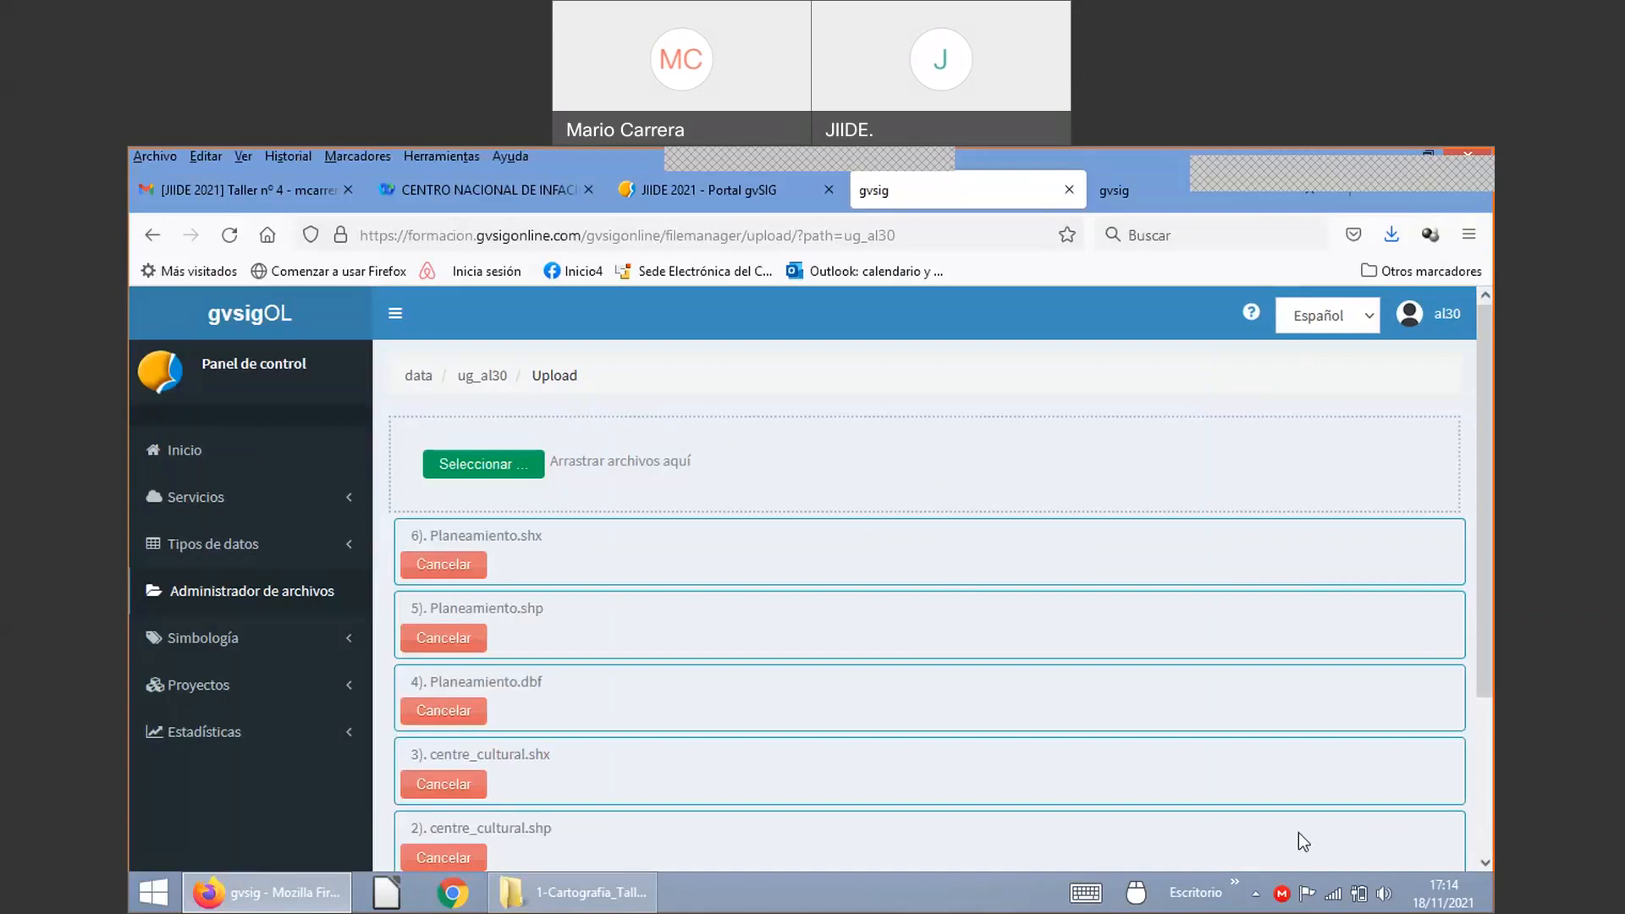
scroll(942, 592, down, 3)
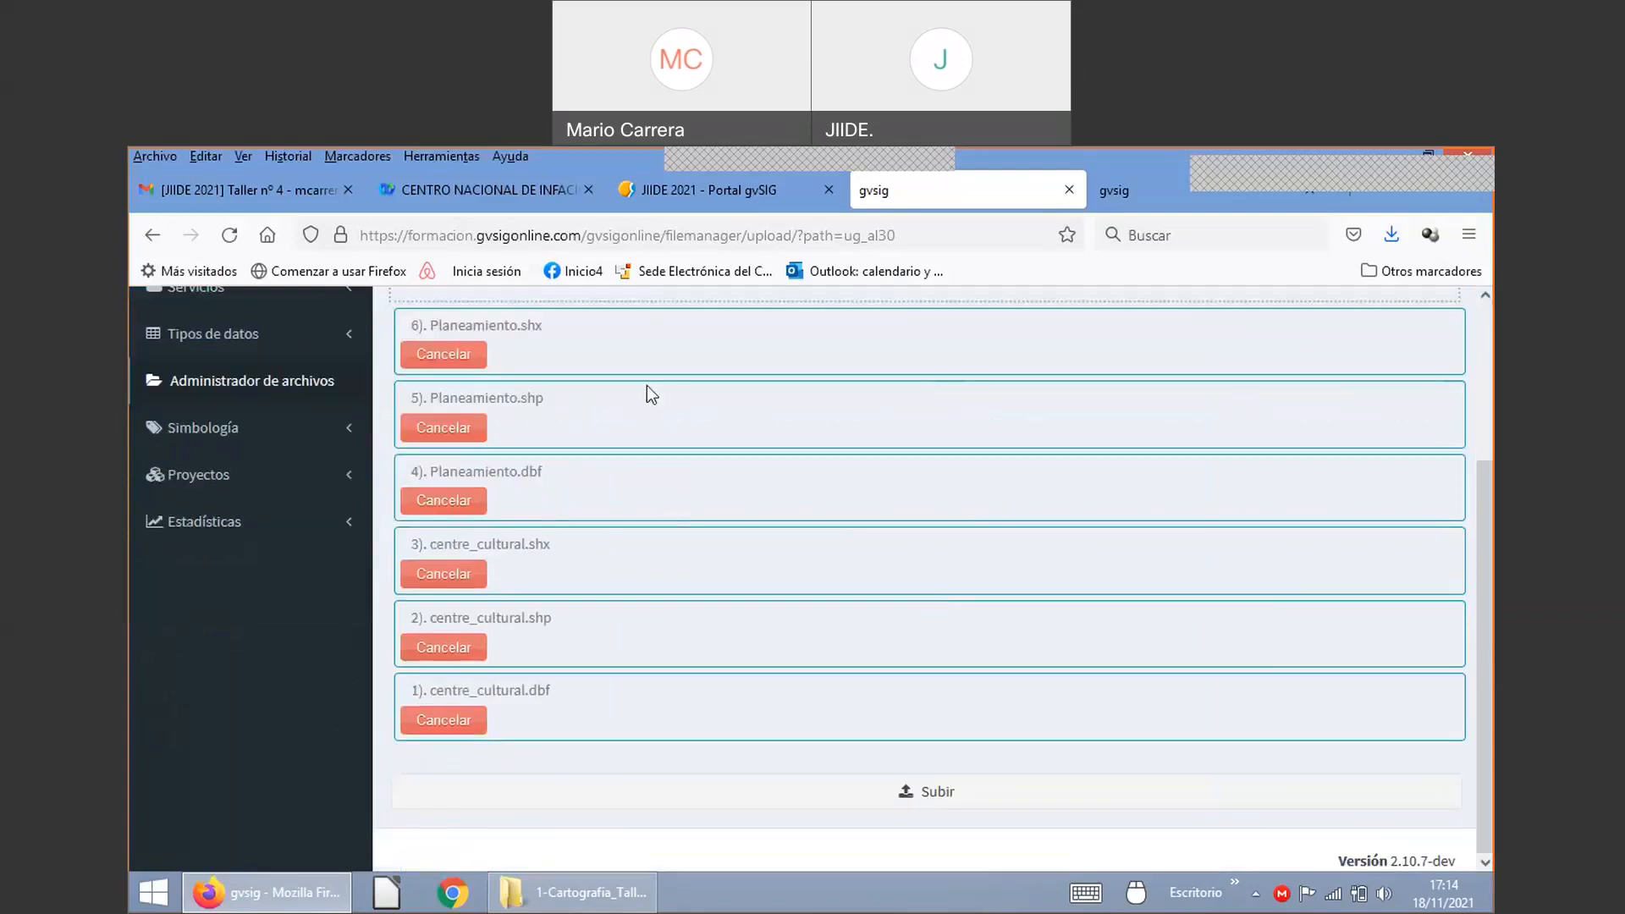
click(938, 800)
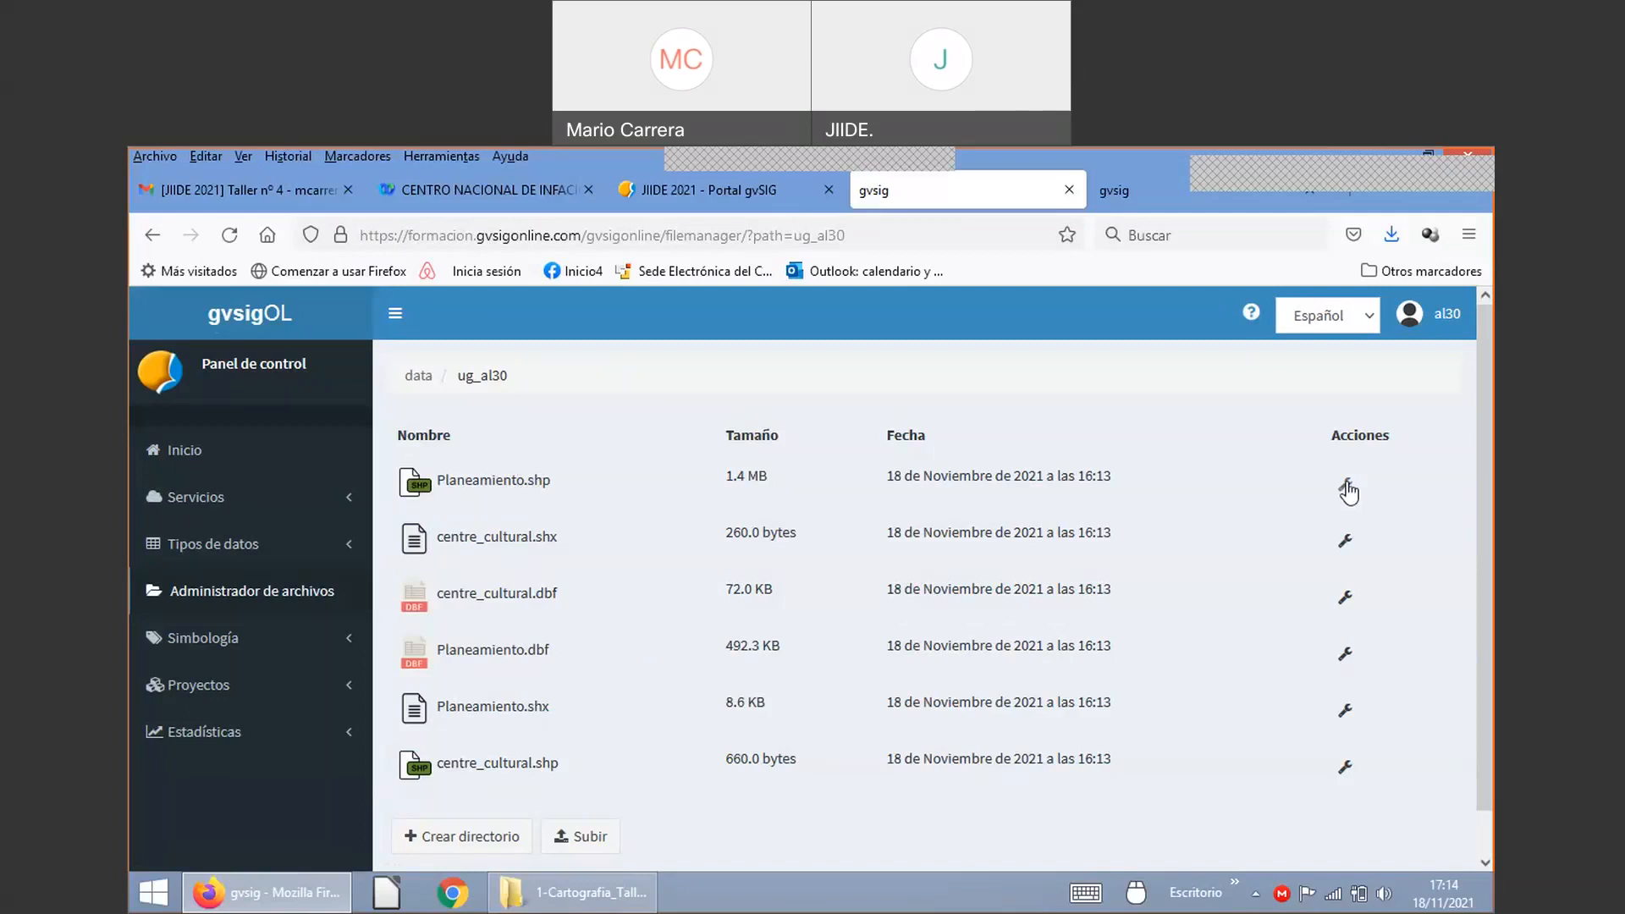
click(1346, 487)
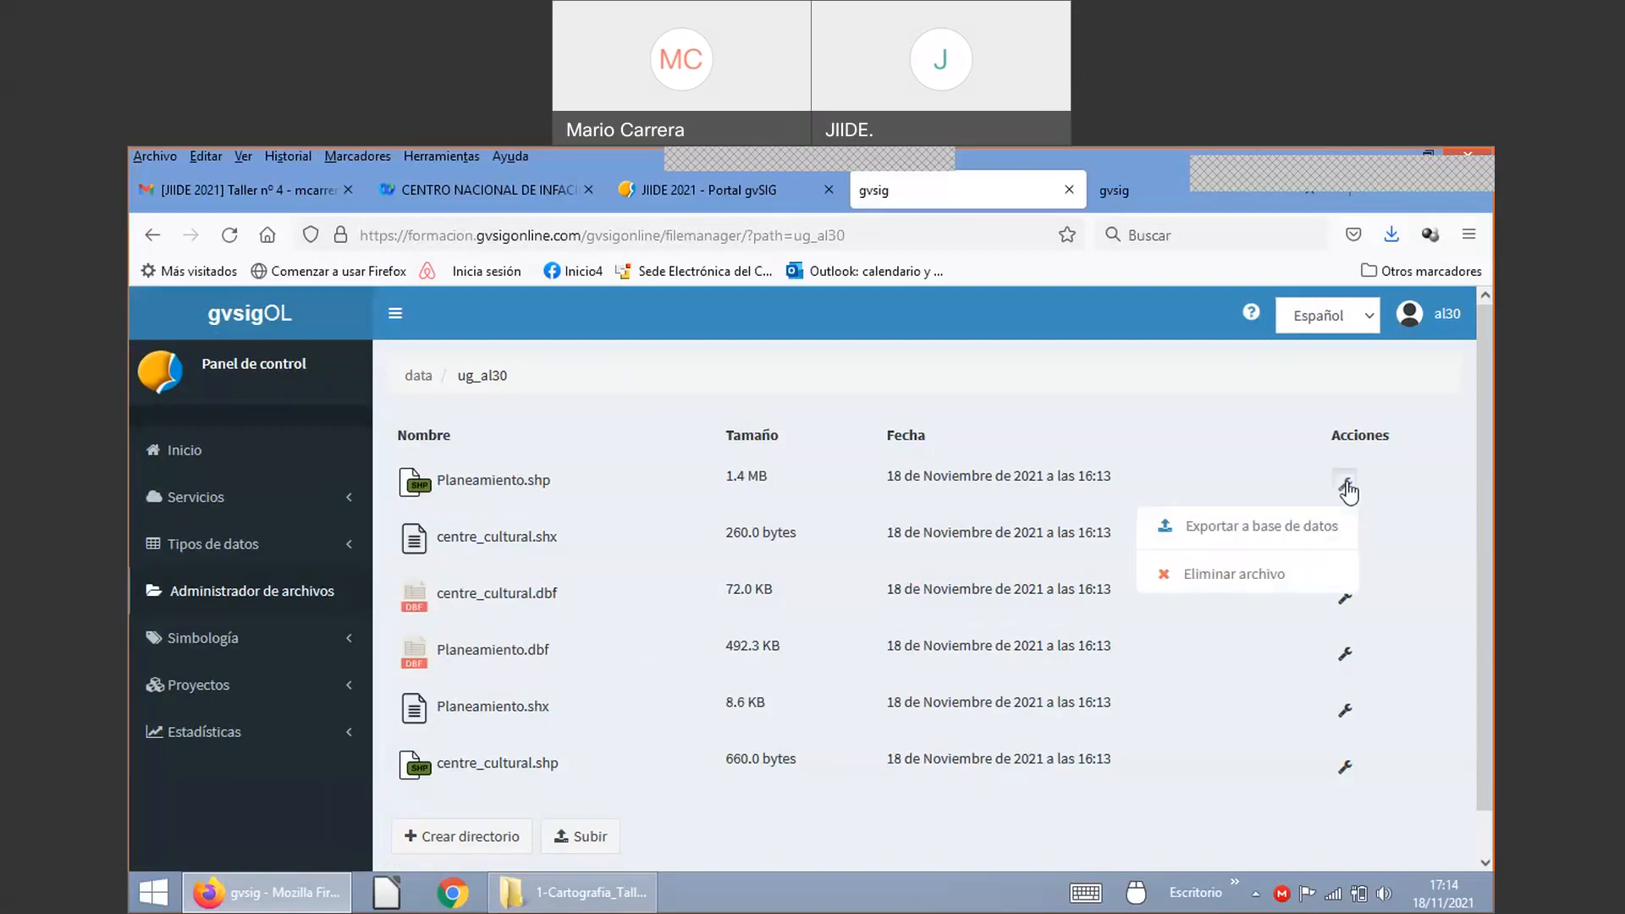
click(1272, 533)
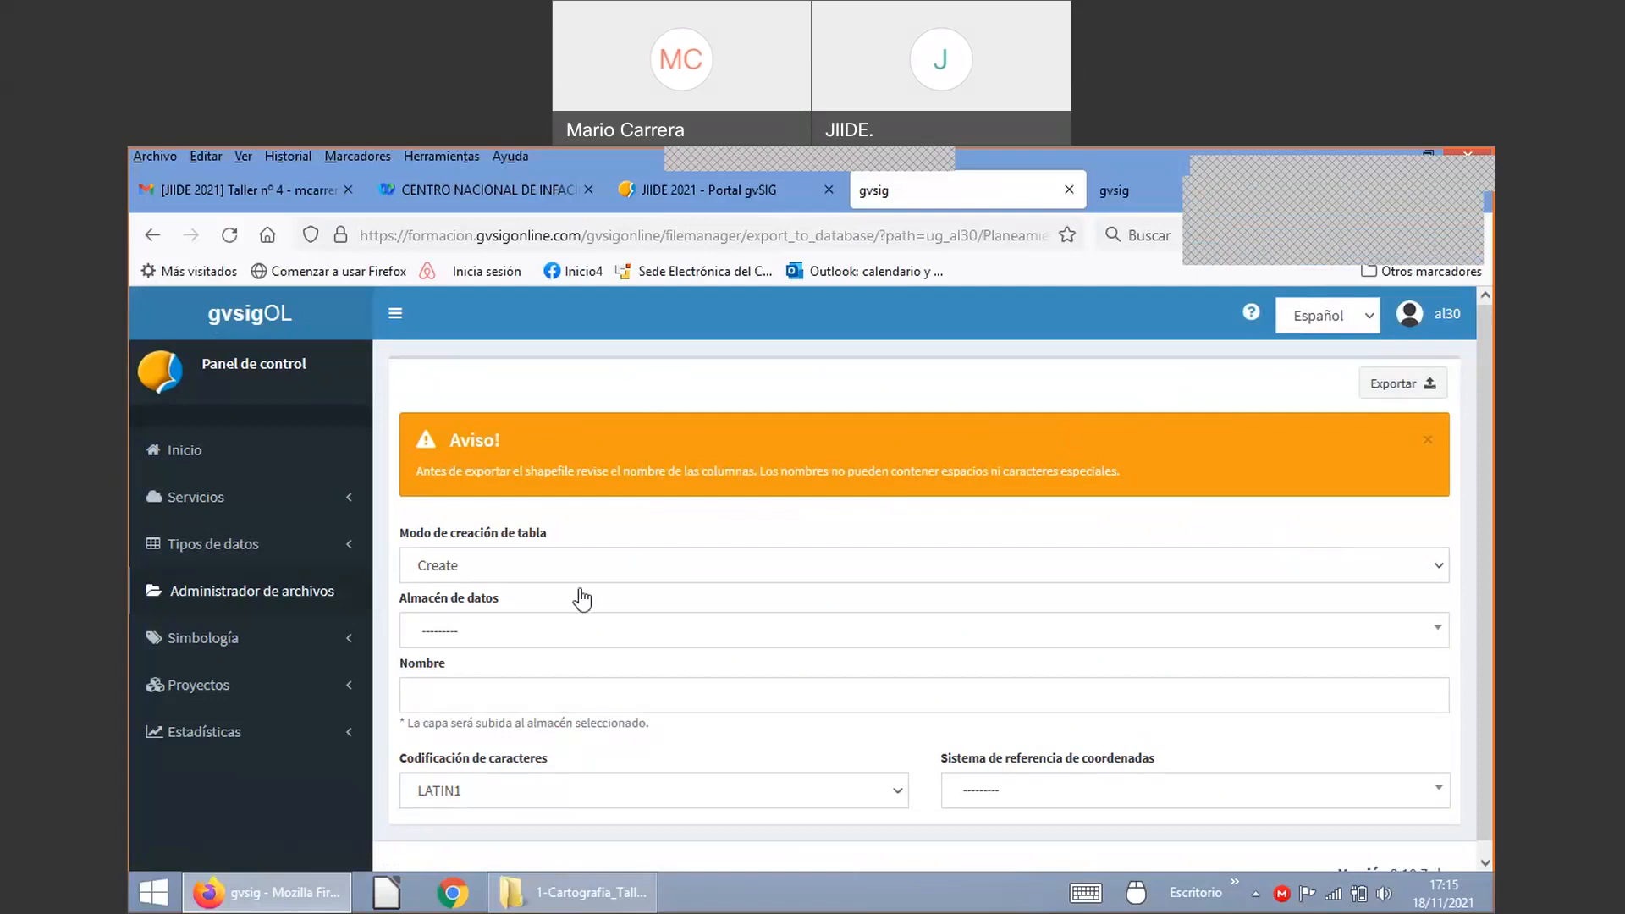
Step: Keep Create as the table creation mode and select the ws_al30:ds_al30 data store
scroll(604, 641, down, 1)
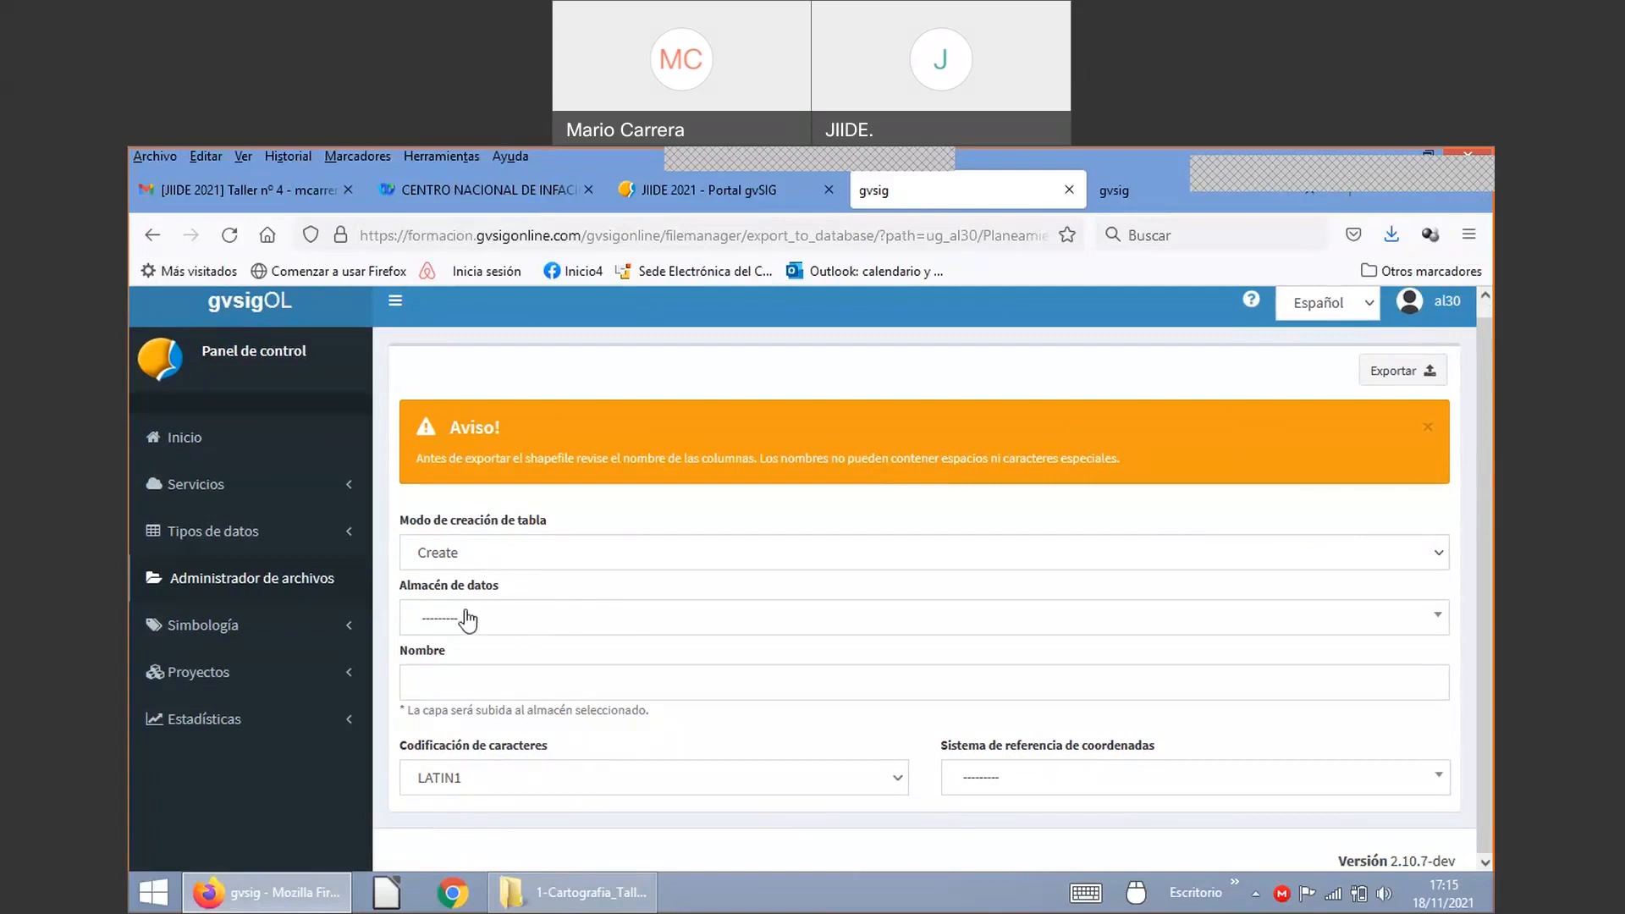
click(440, 557)
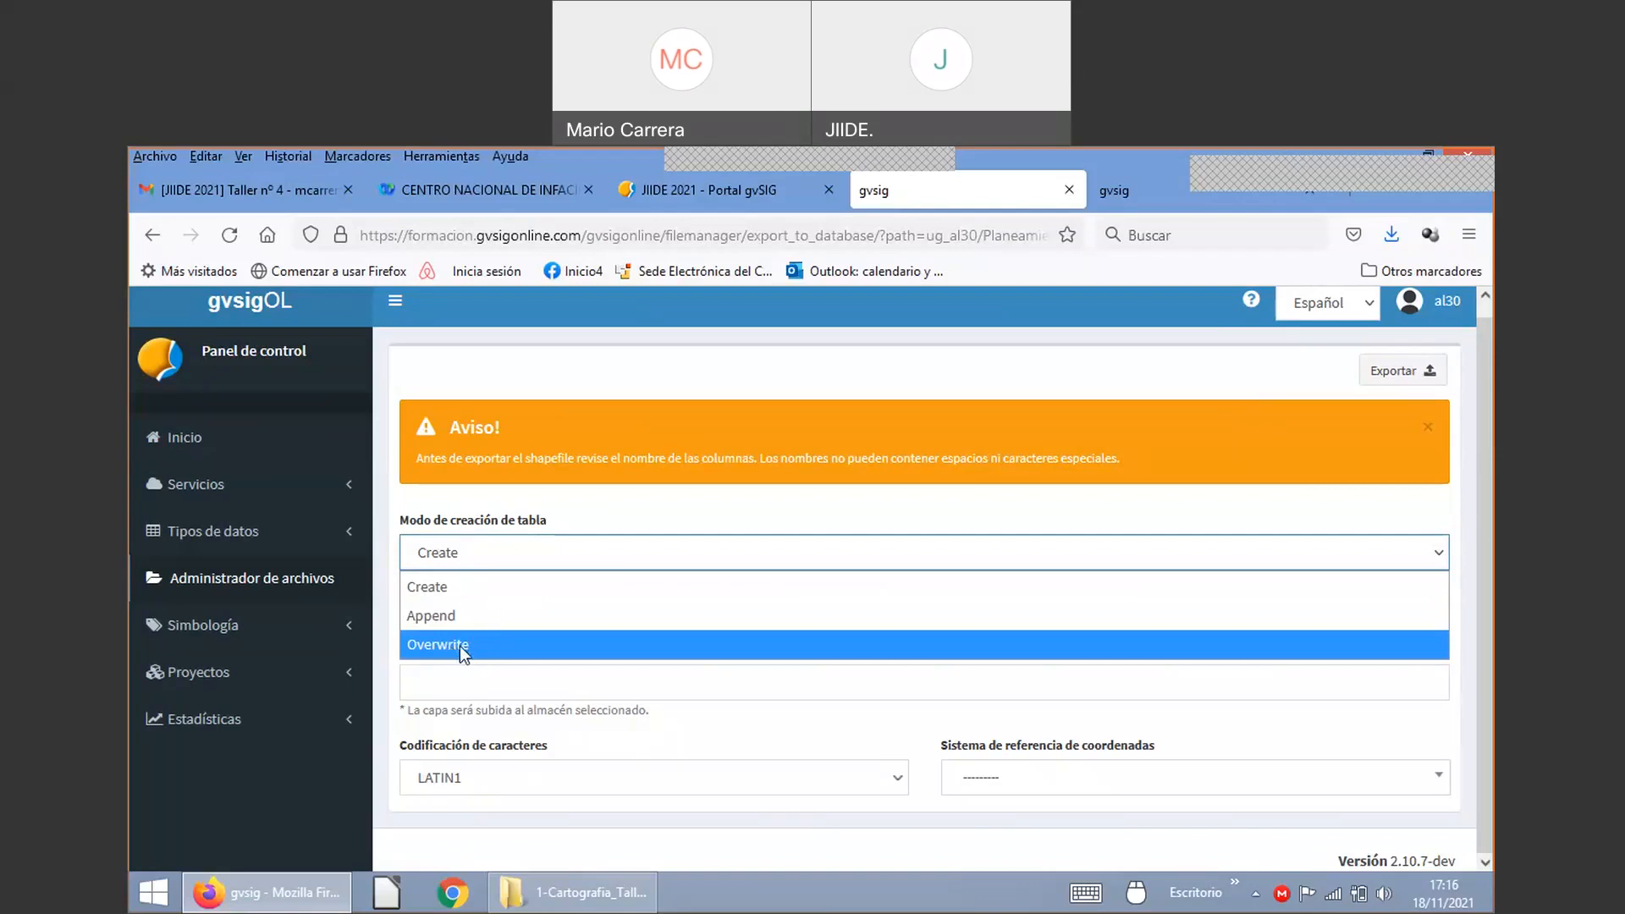
click(438, 586)
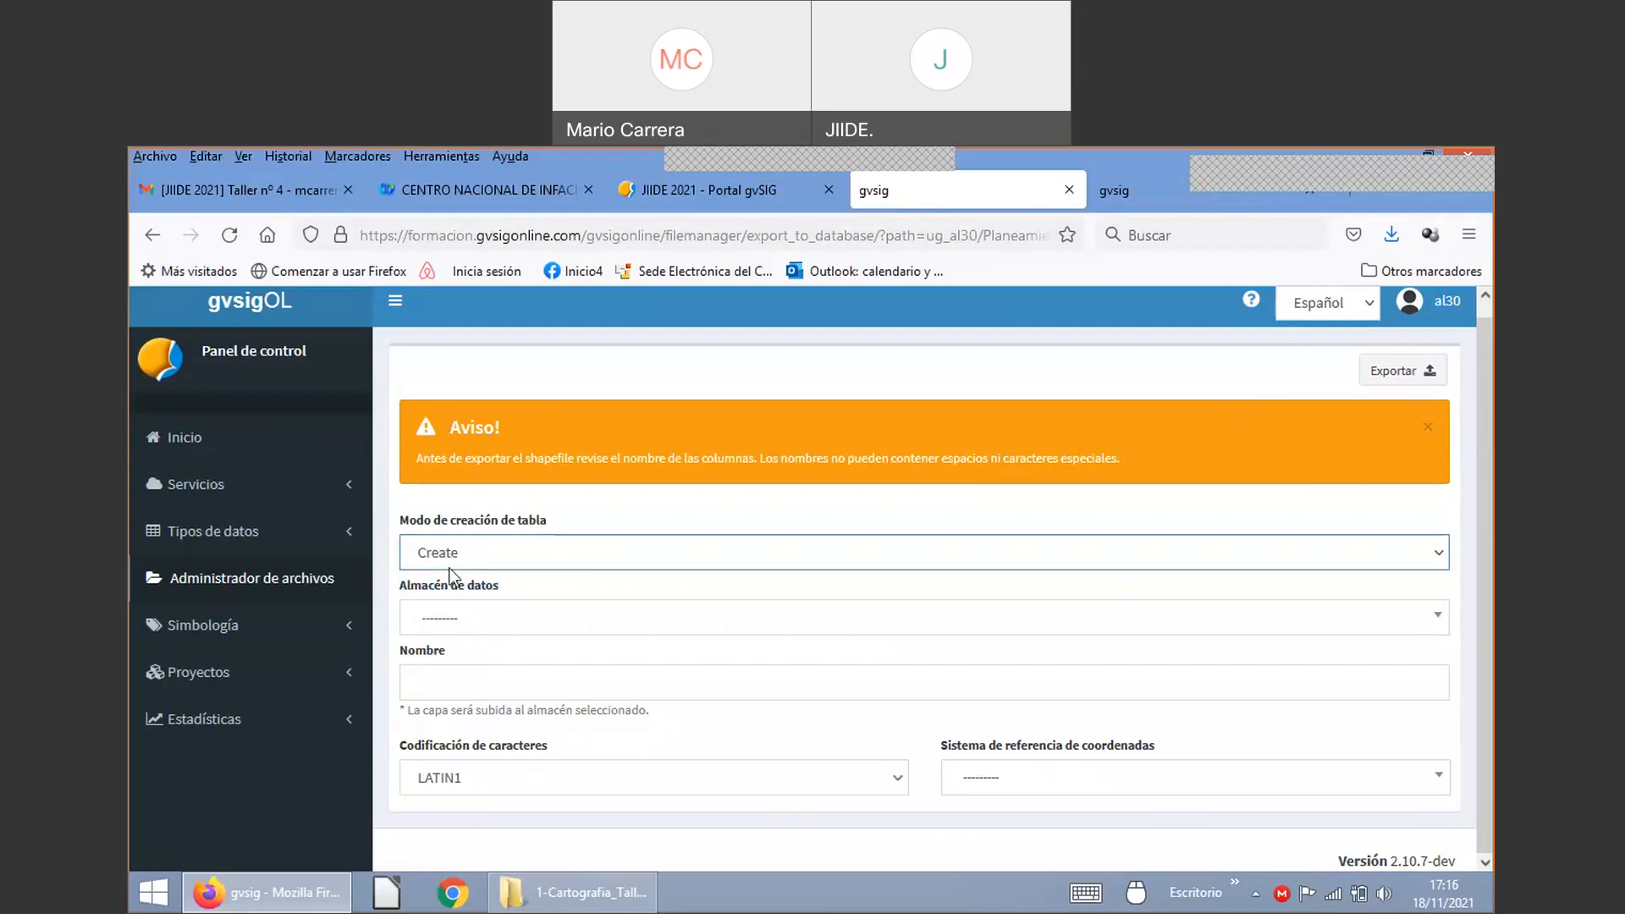
click(459, 616)
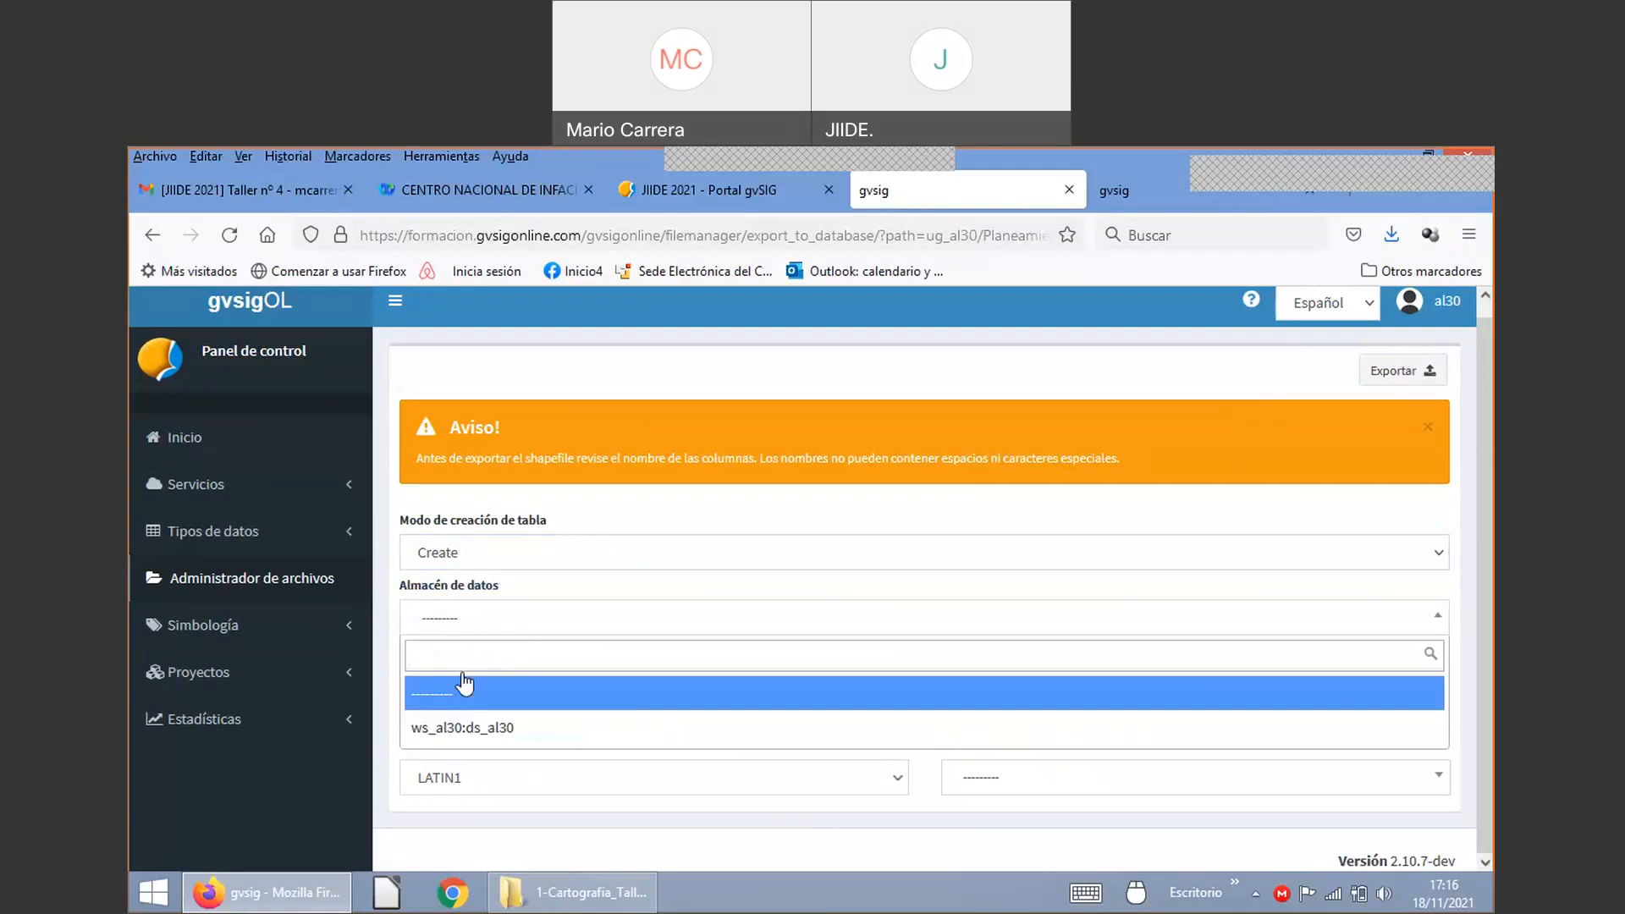
click(465, 730)
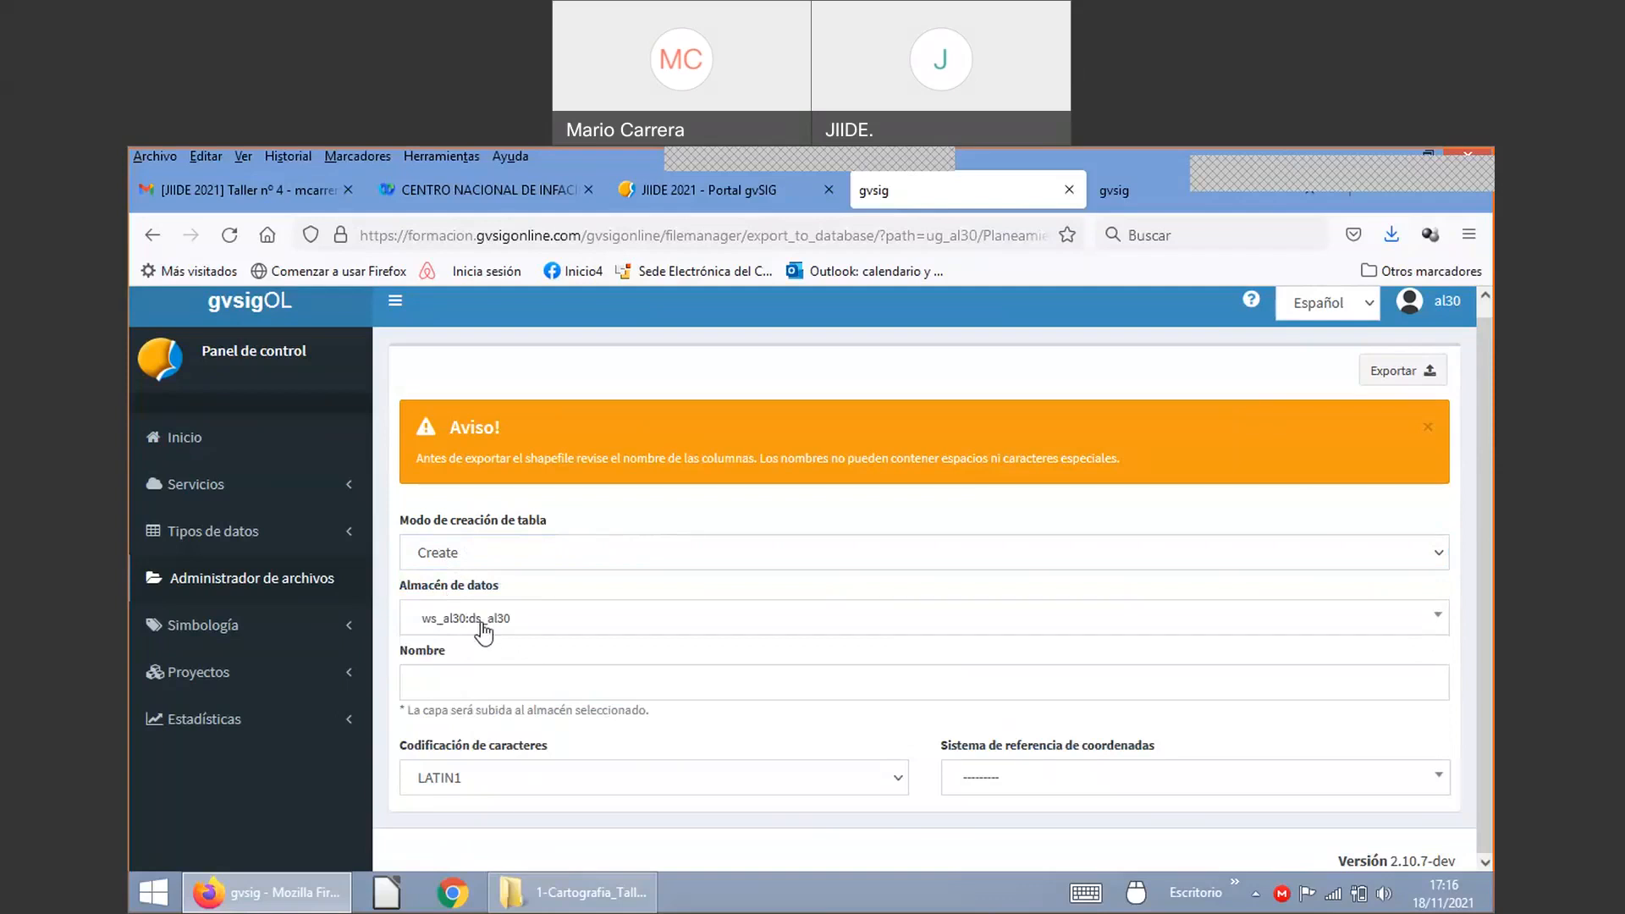
Step: Name the new table planeamiento30
click(465, 680)
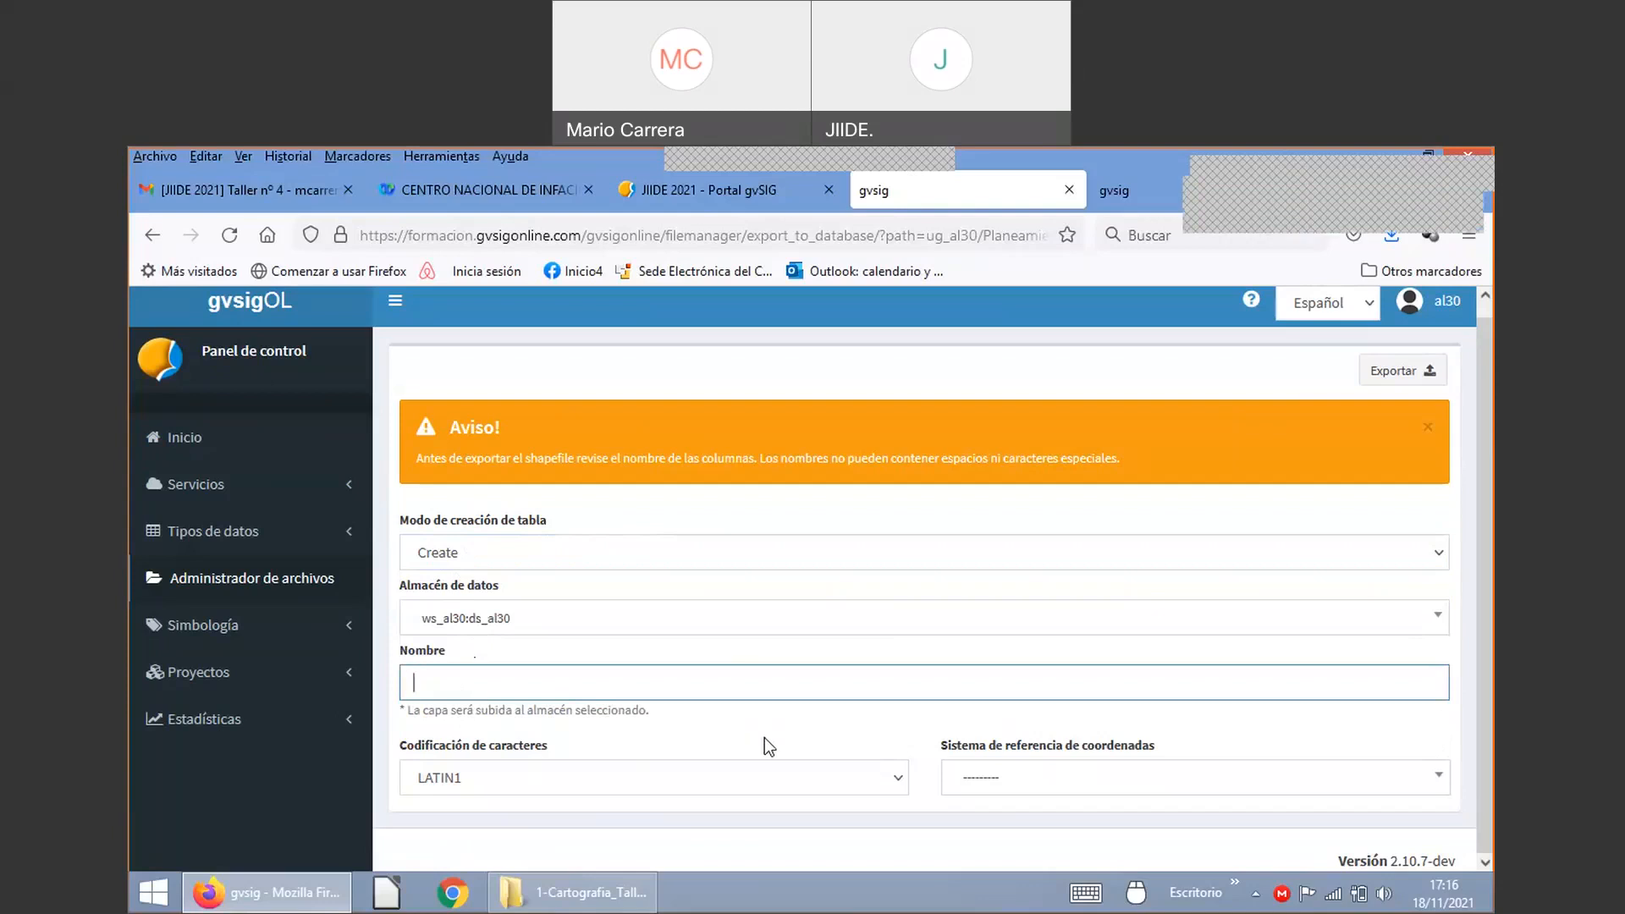
text(planeamiento)
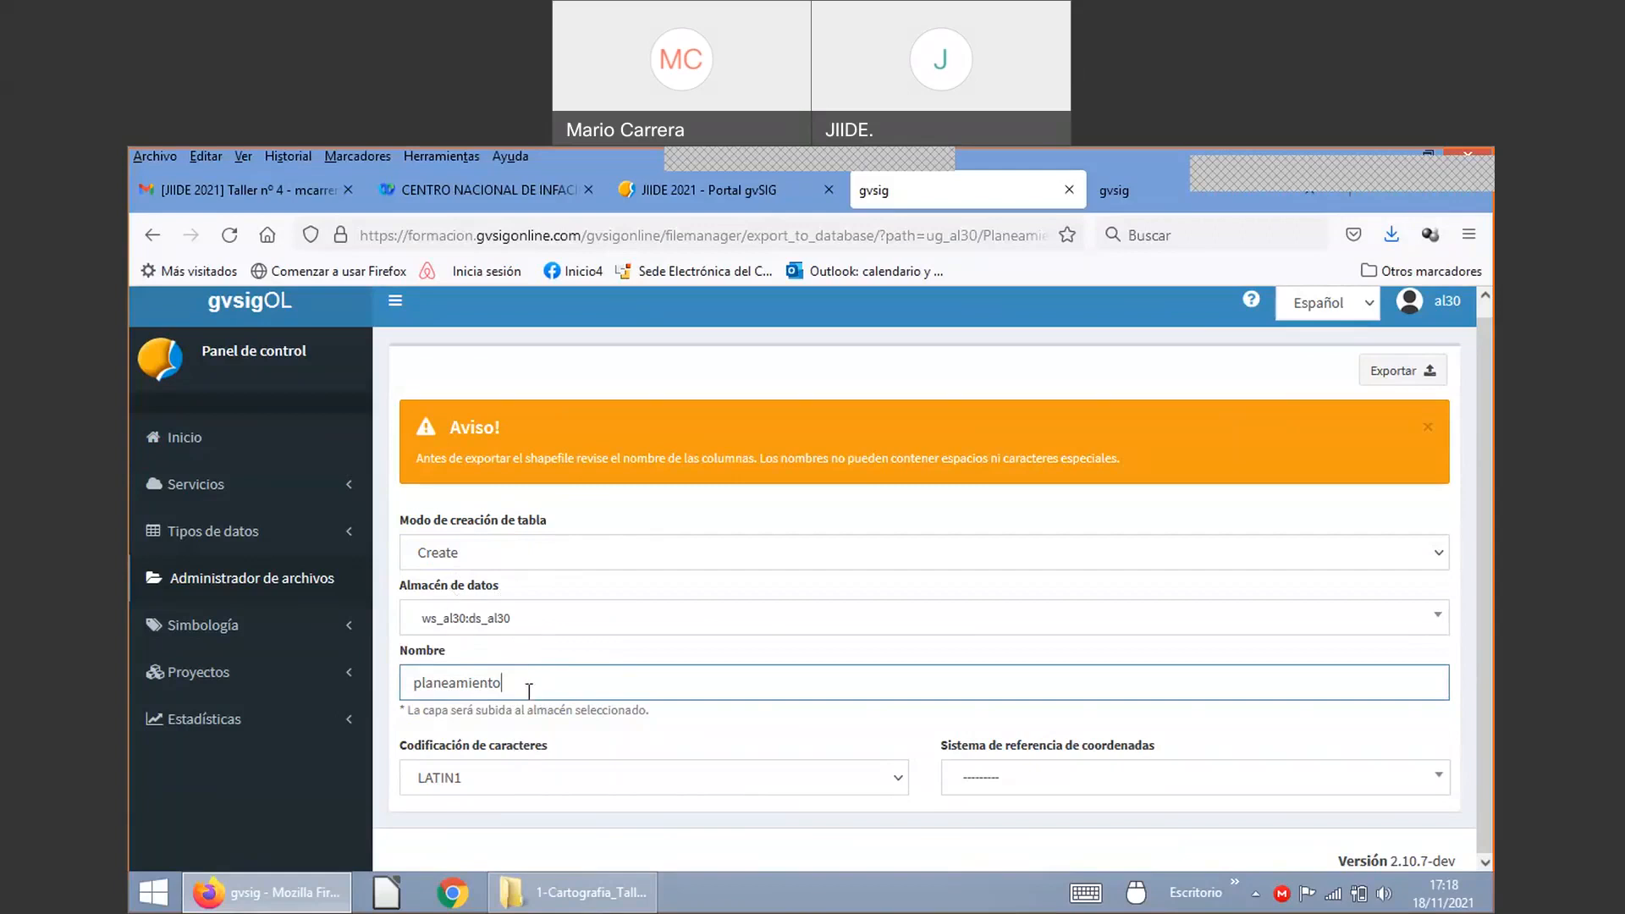
text(30)
Step: Set encoding to UTF-8 and coordinate system to EPSG:25830 - ETRS89 / UTM zone 30N
click(511, 783)
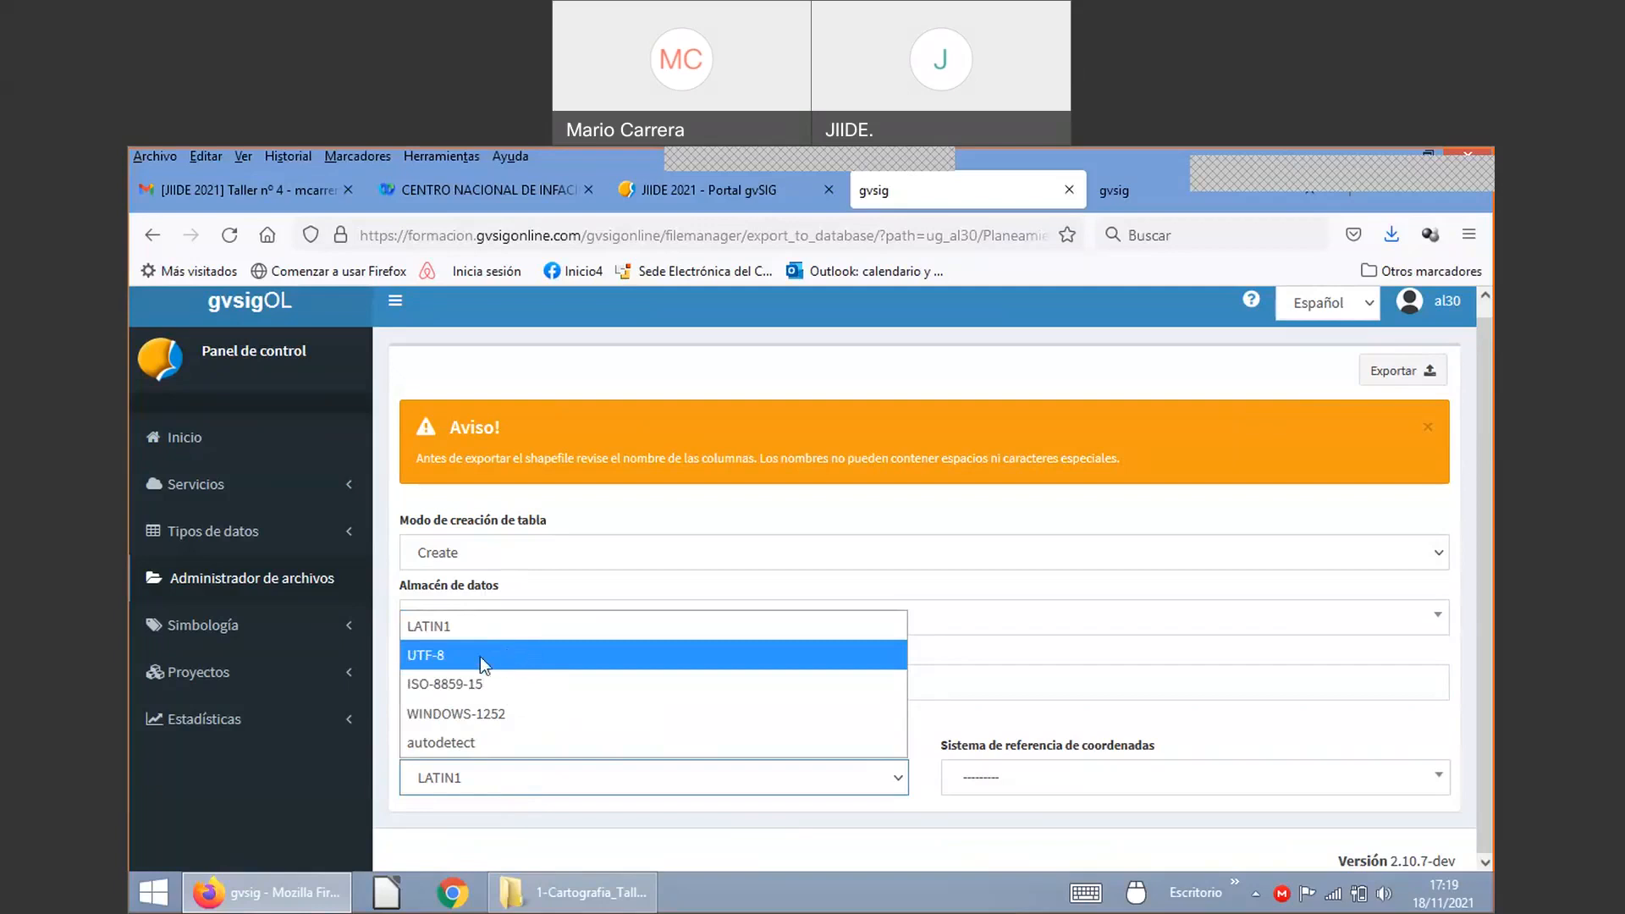
click(480, 657)
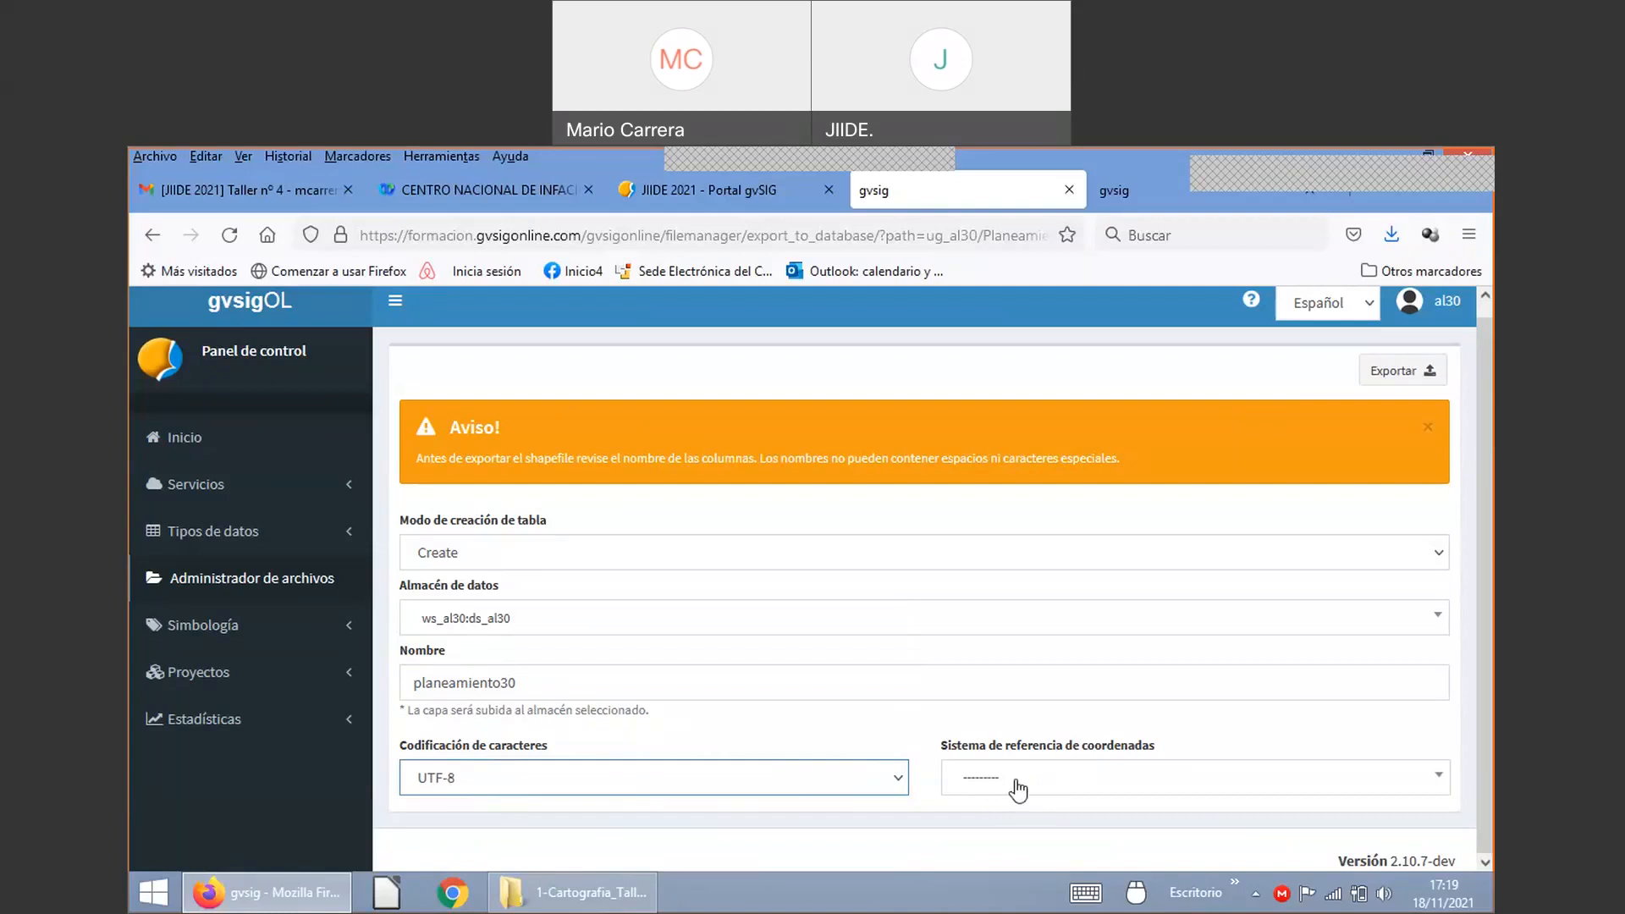
click(1018, 790)
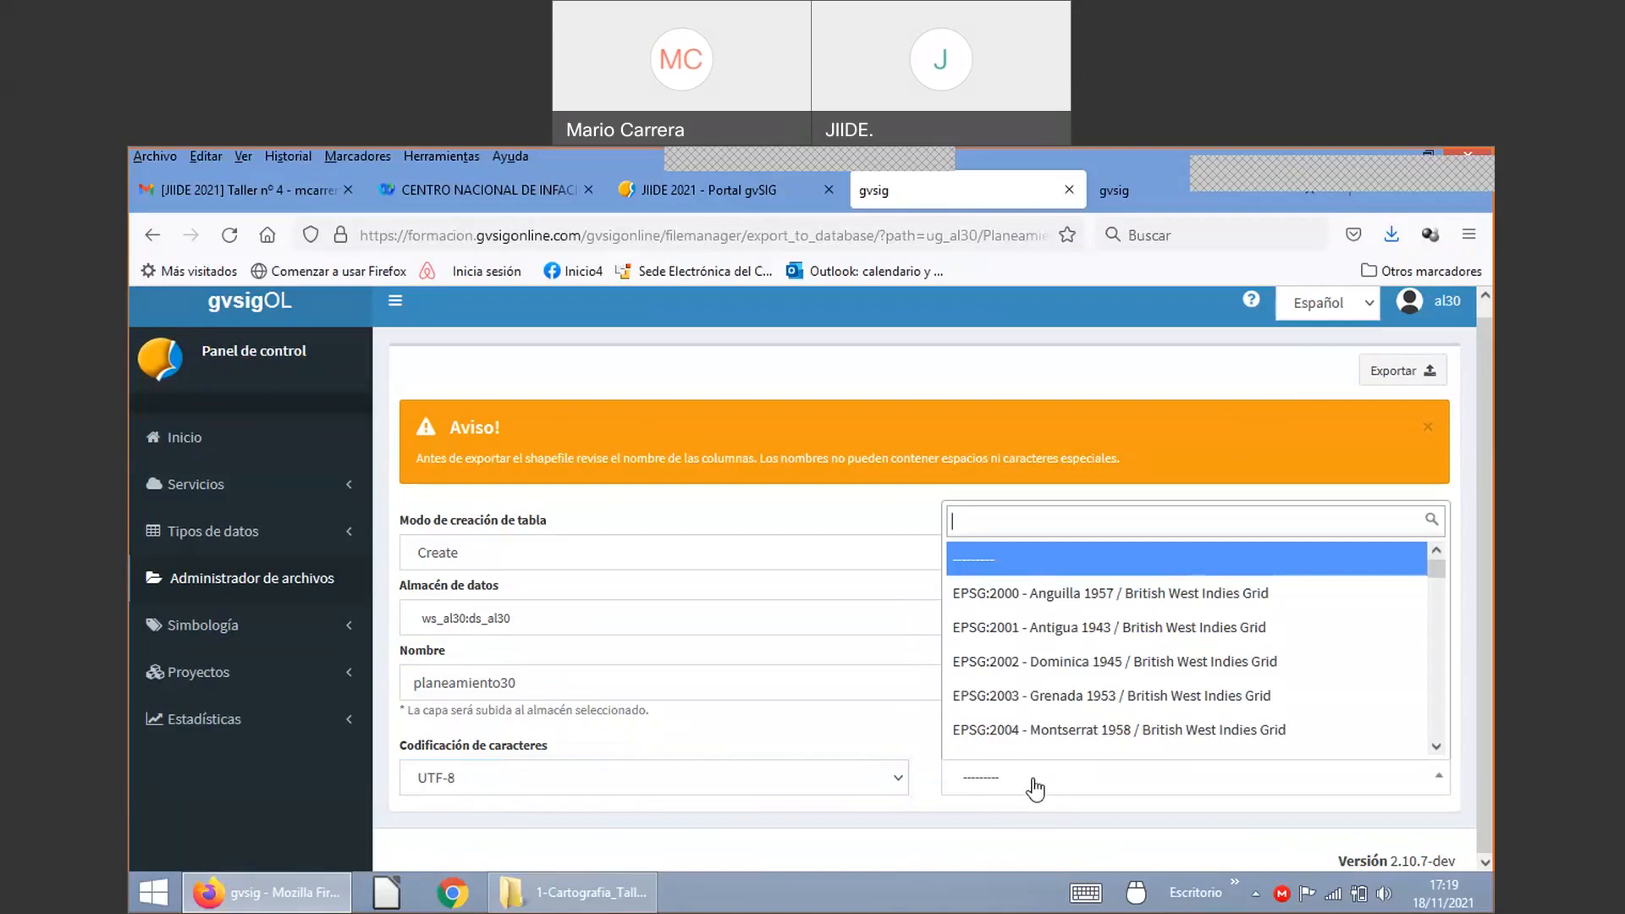
text(25830)
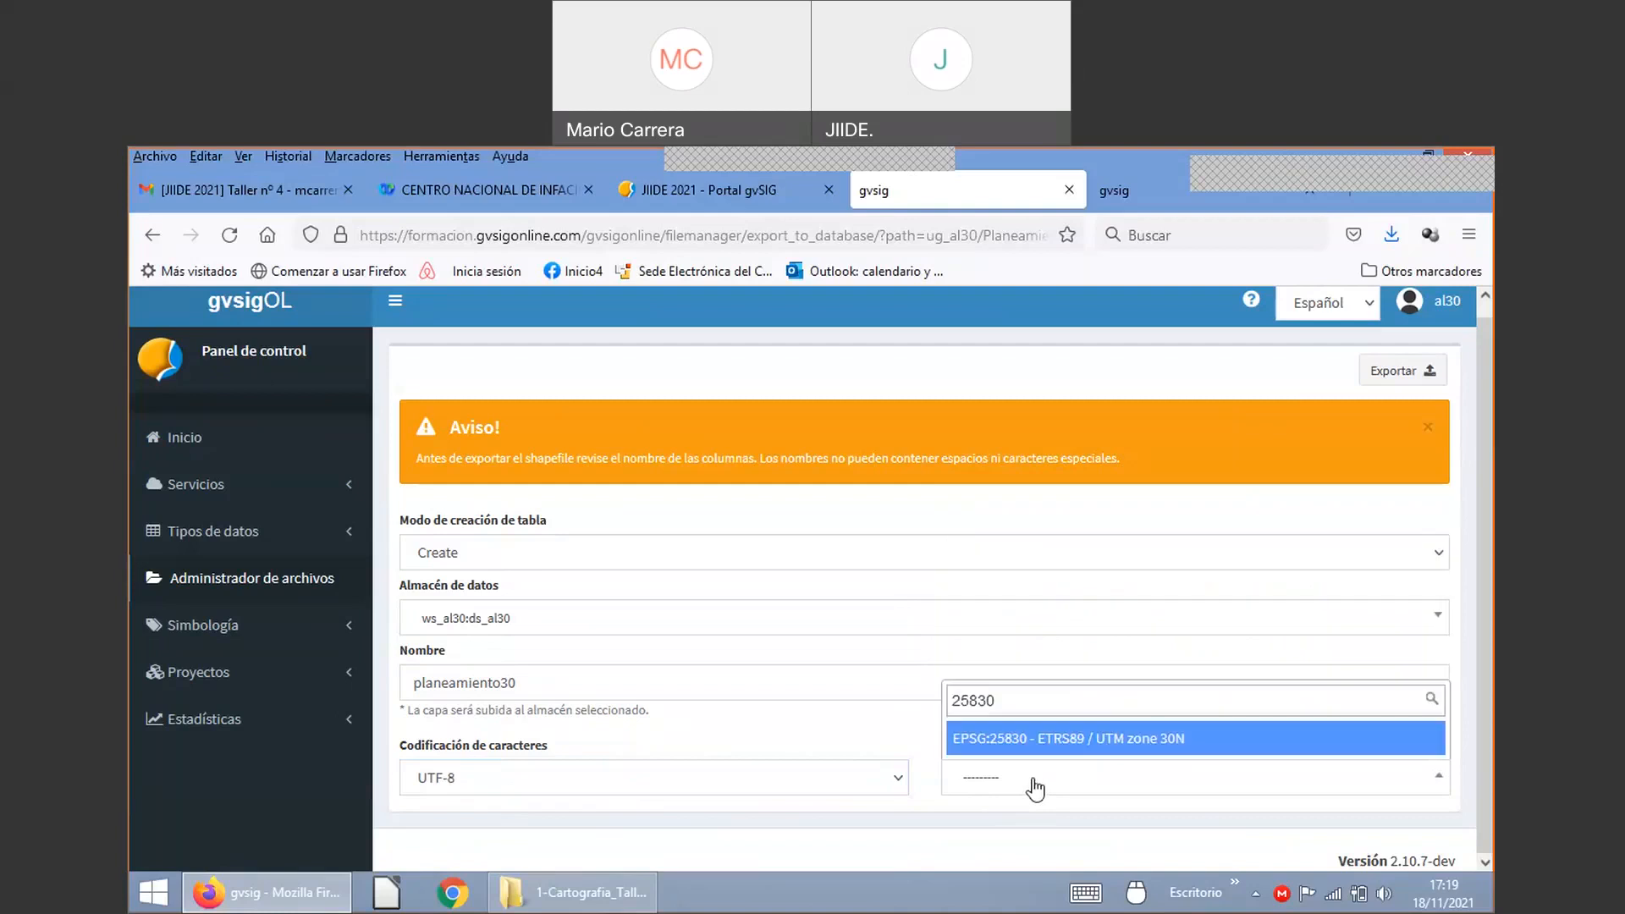
key(Return)
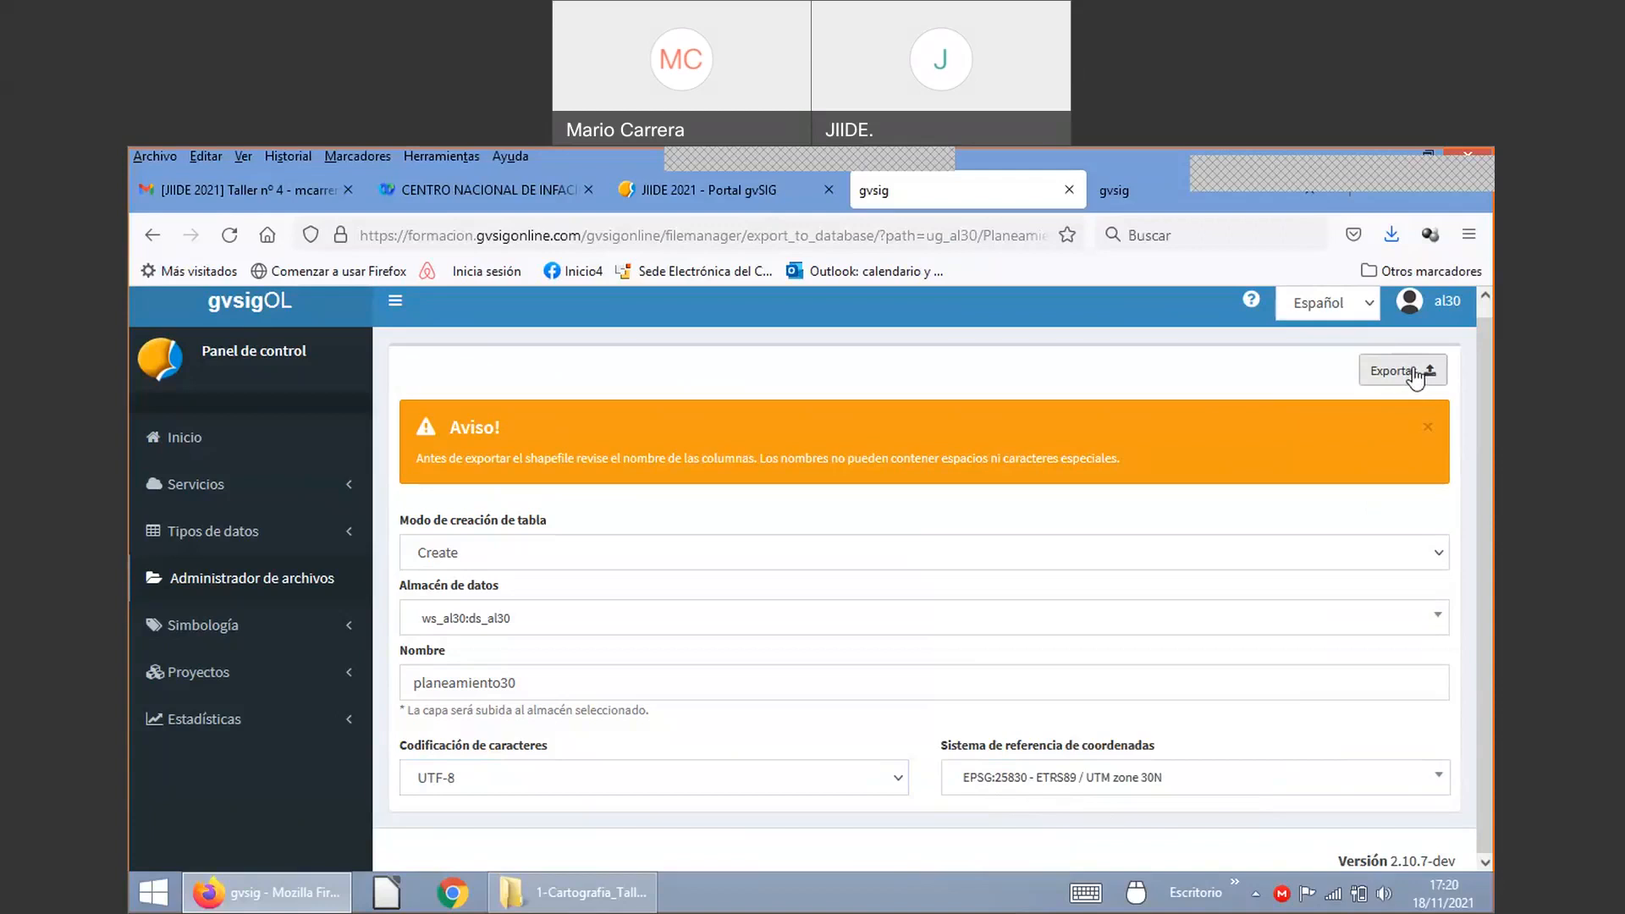
Step: Export planeamiento30 to the database, then show the actions for centre_cultural.shp
click(1418, 375)
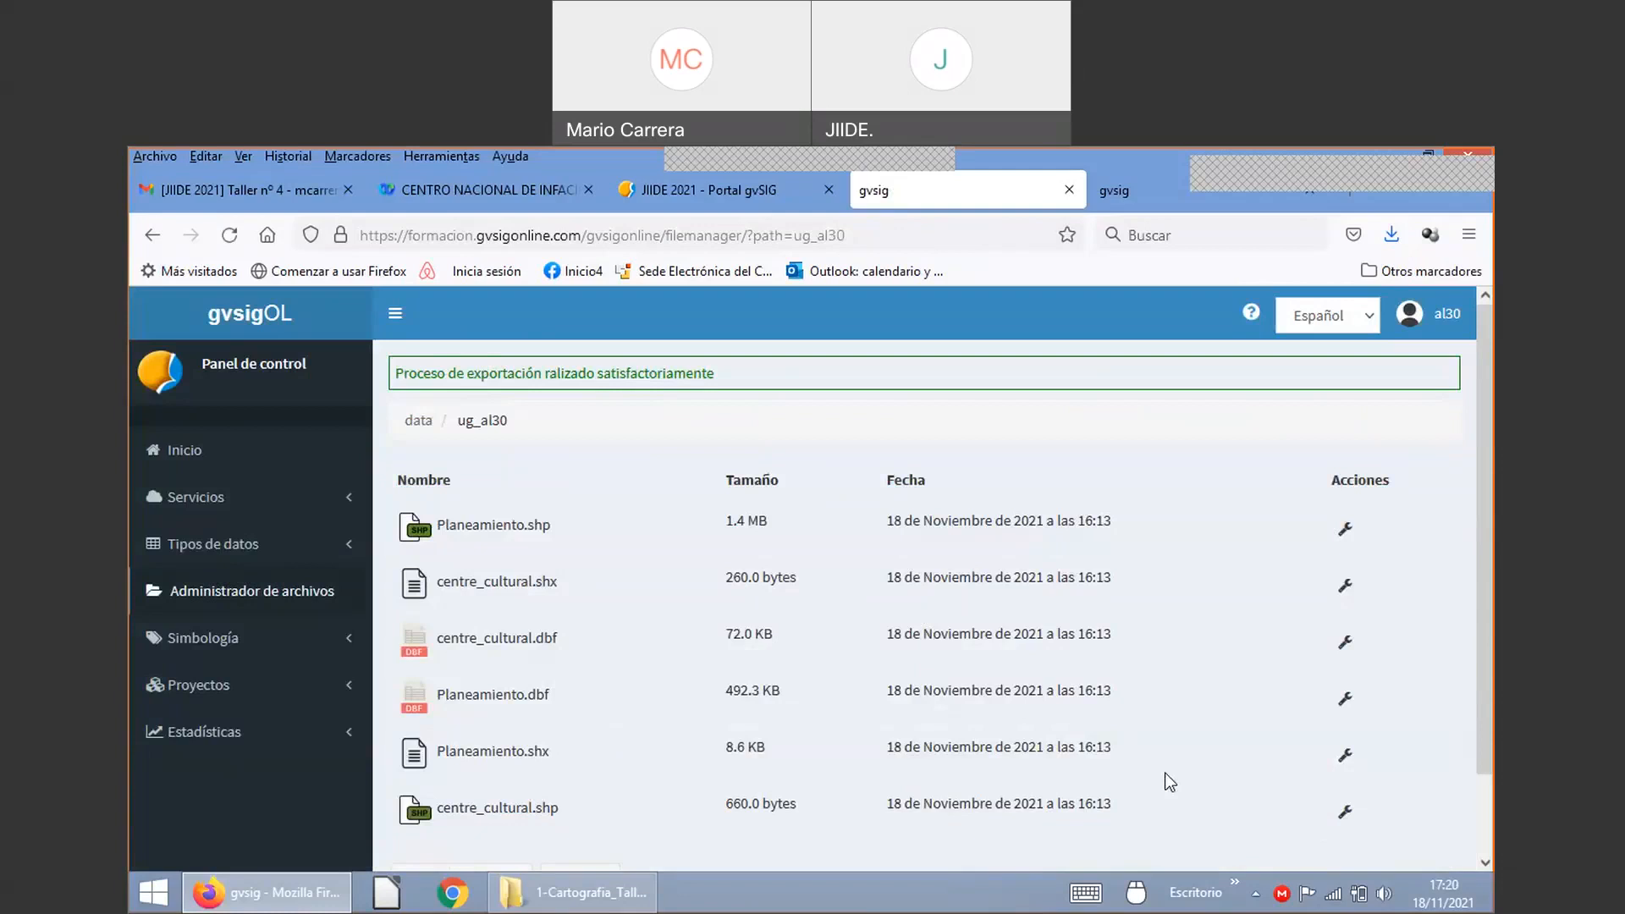
click(1344, 816)
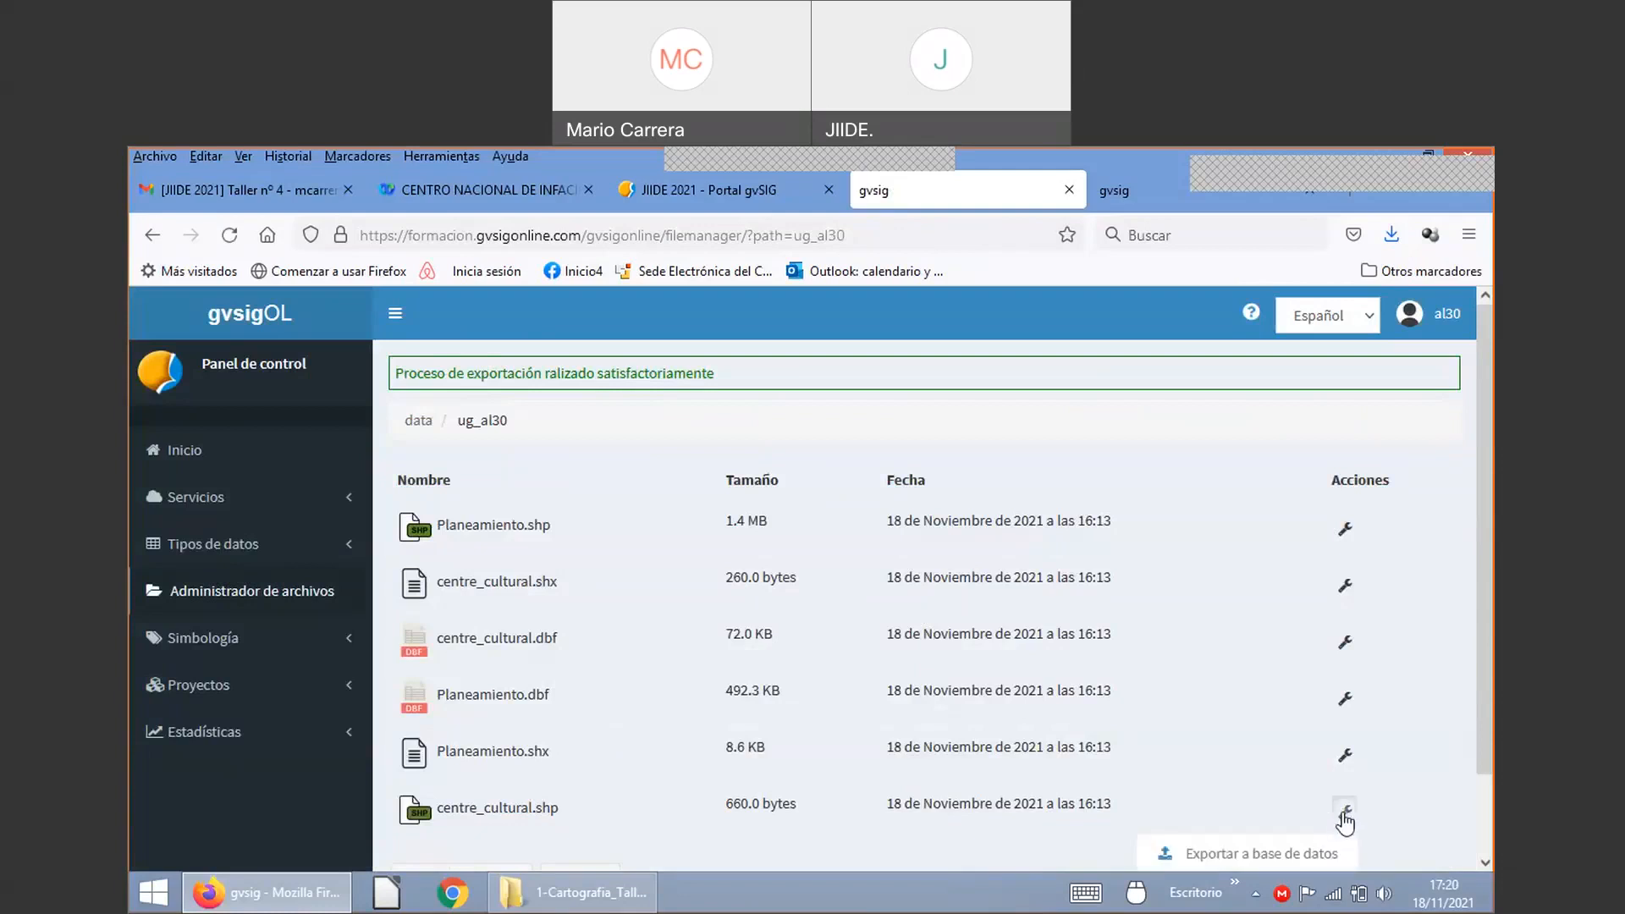
Step: Start the database export of centre_cultural.shp targeting the ws_al30:ds_al30 data store
click(1271, 855)
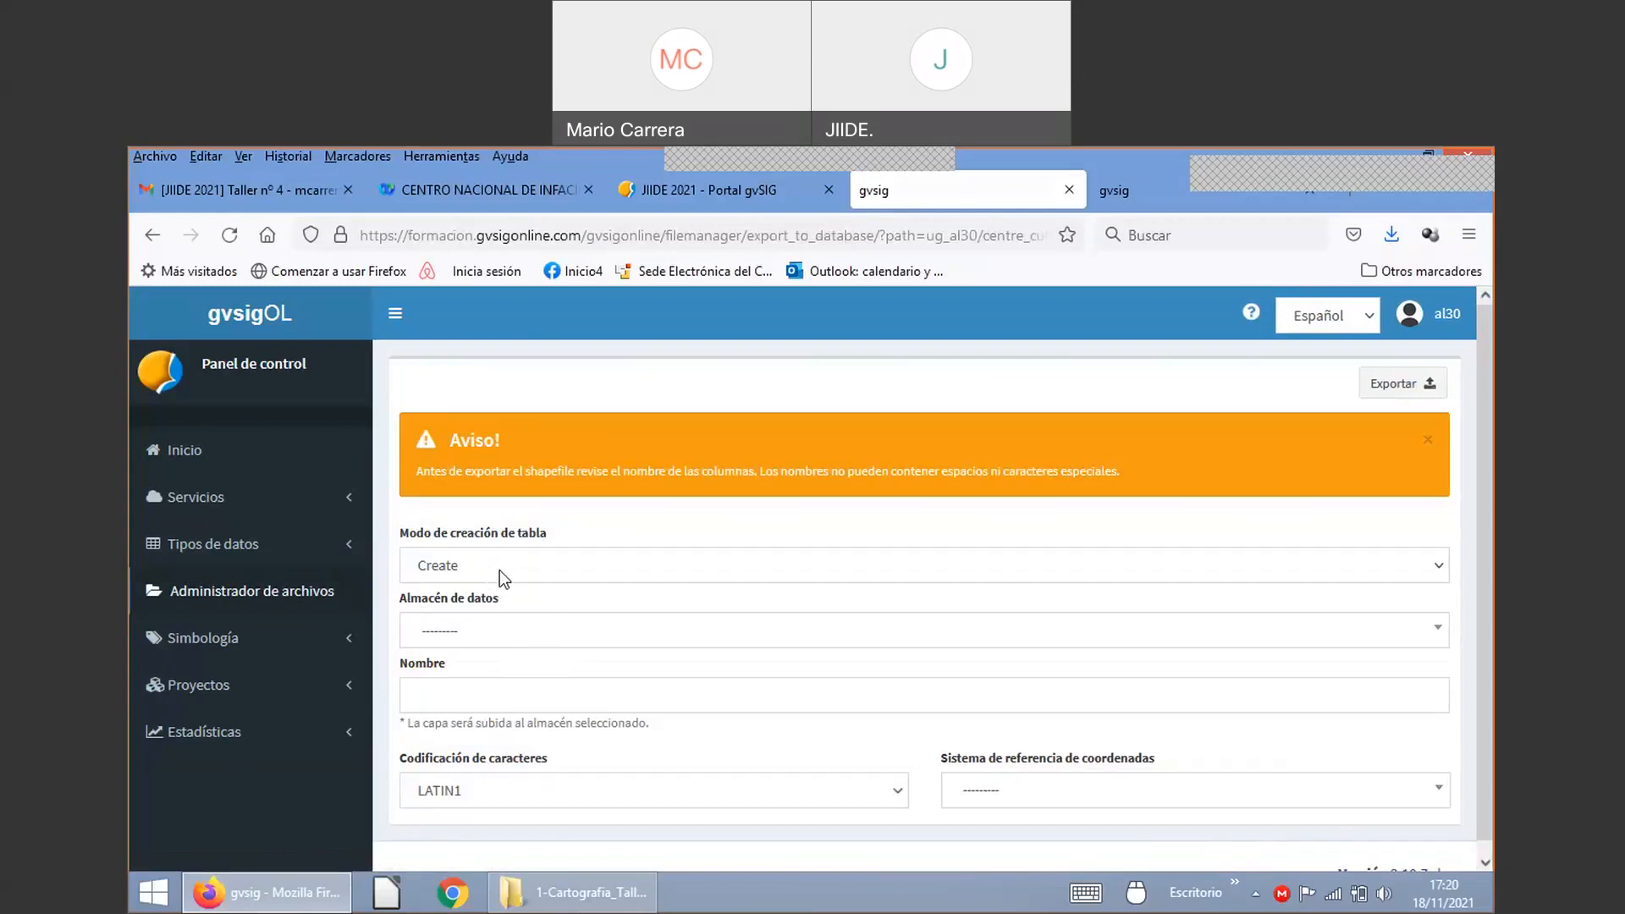
click(506, 641)
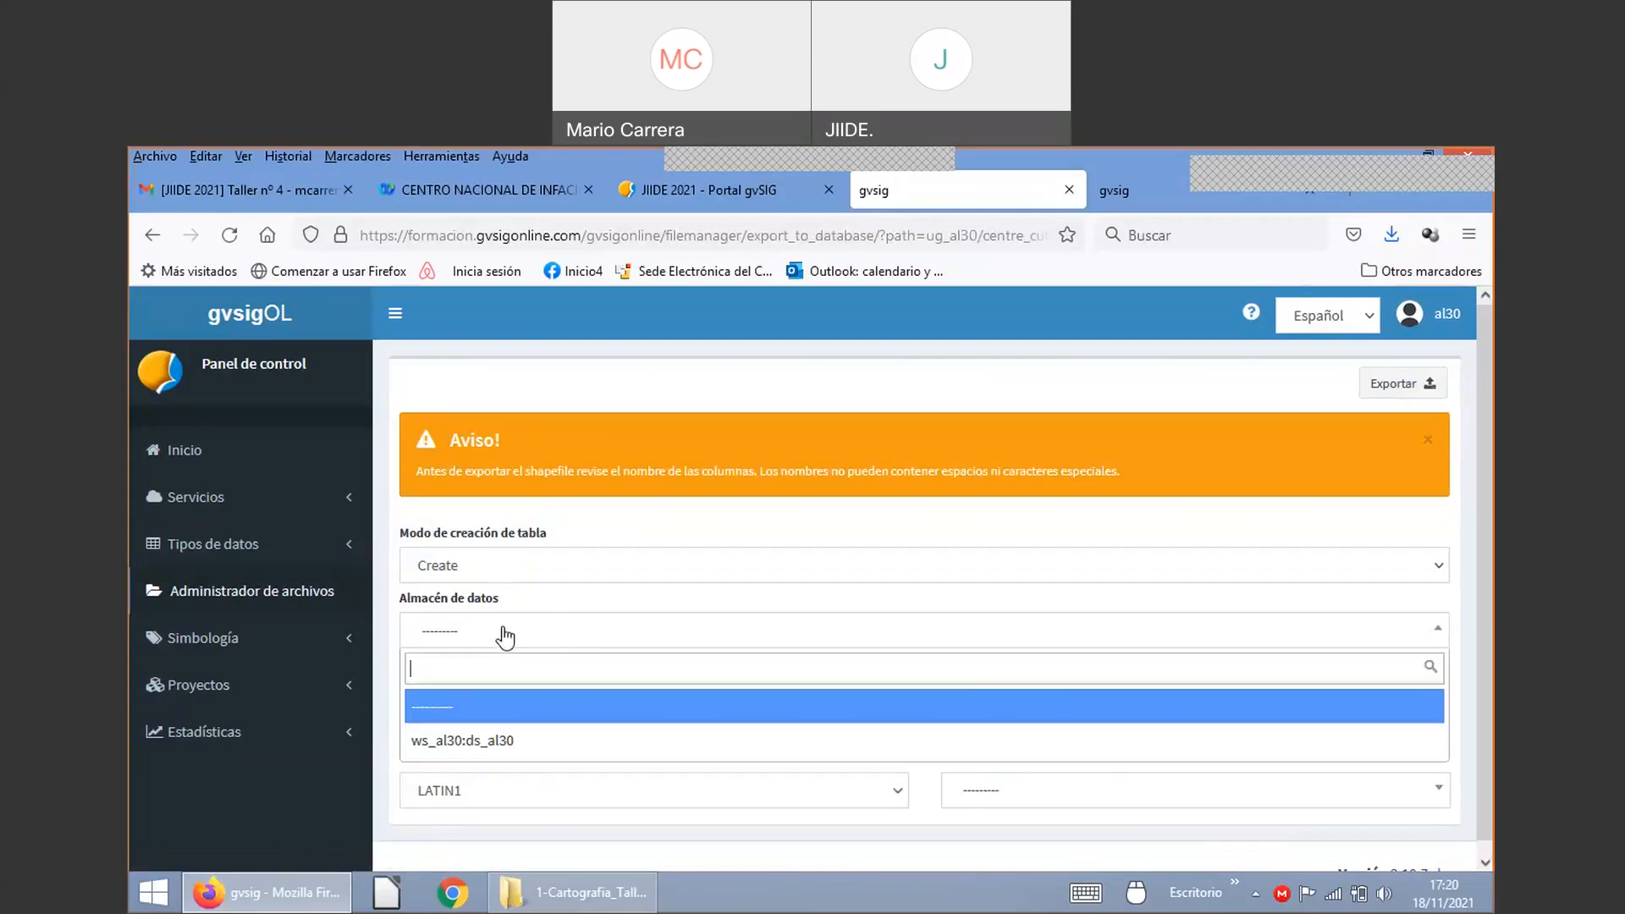
click(468, 740)
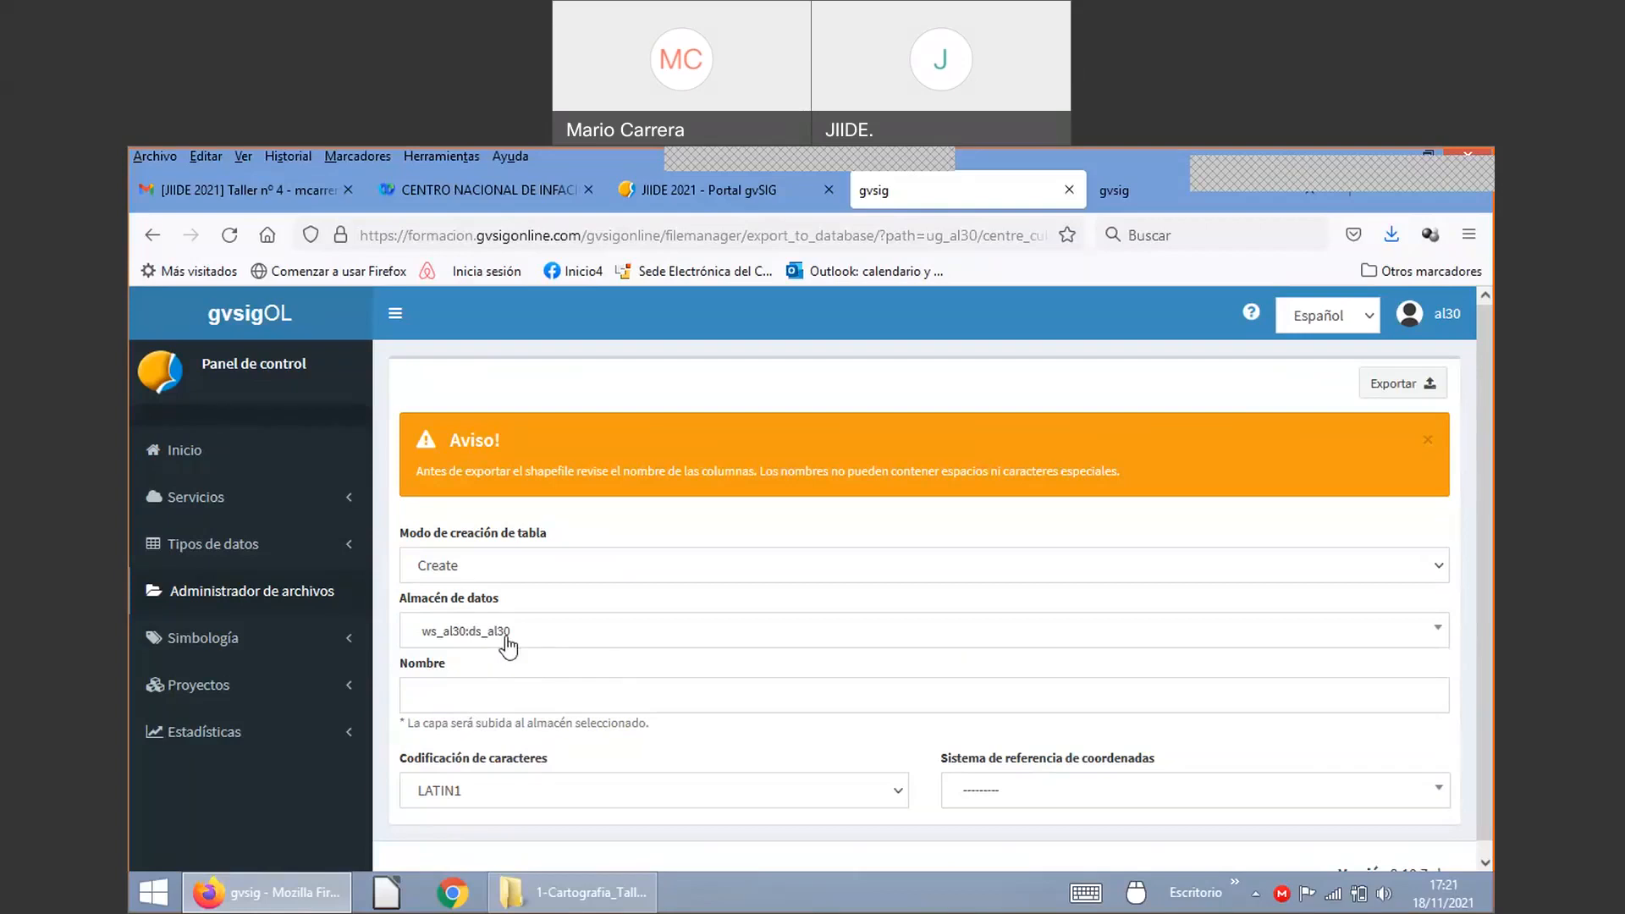
Step: Name the new table centros_culturales30
click(534, 703)
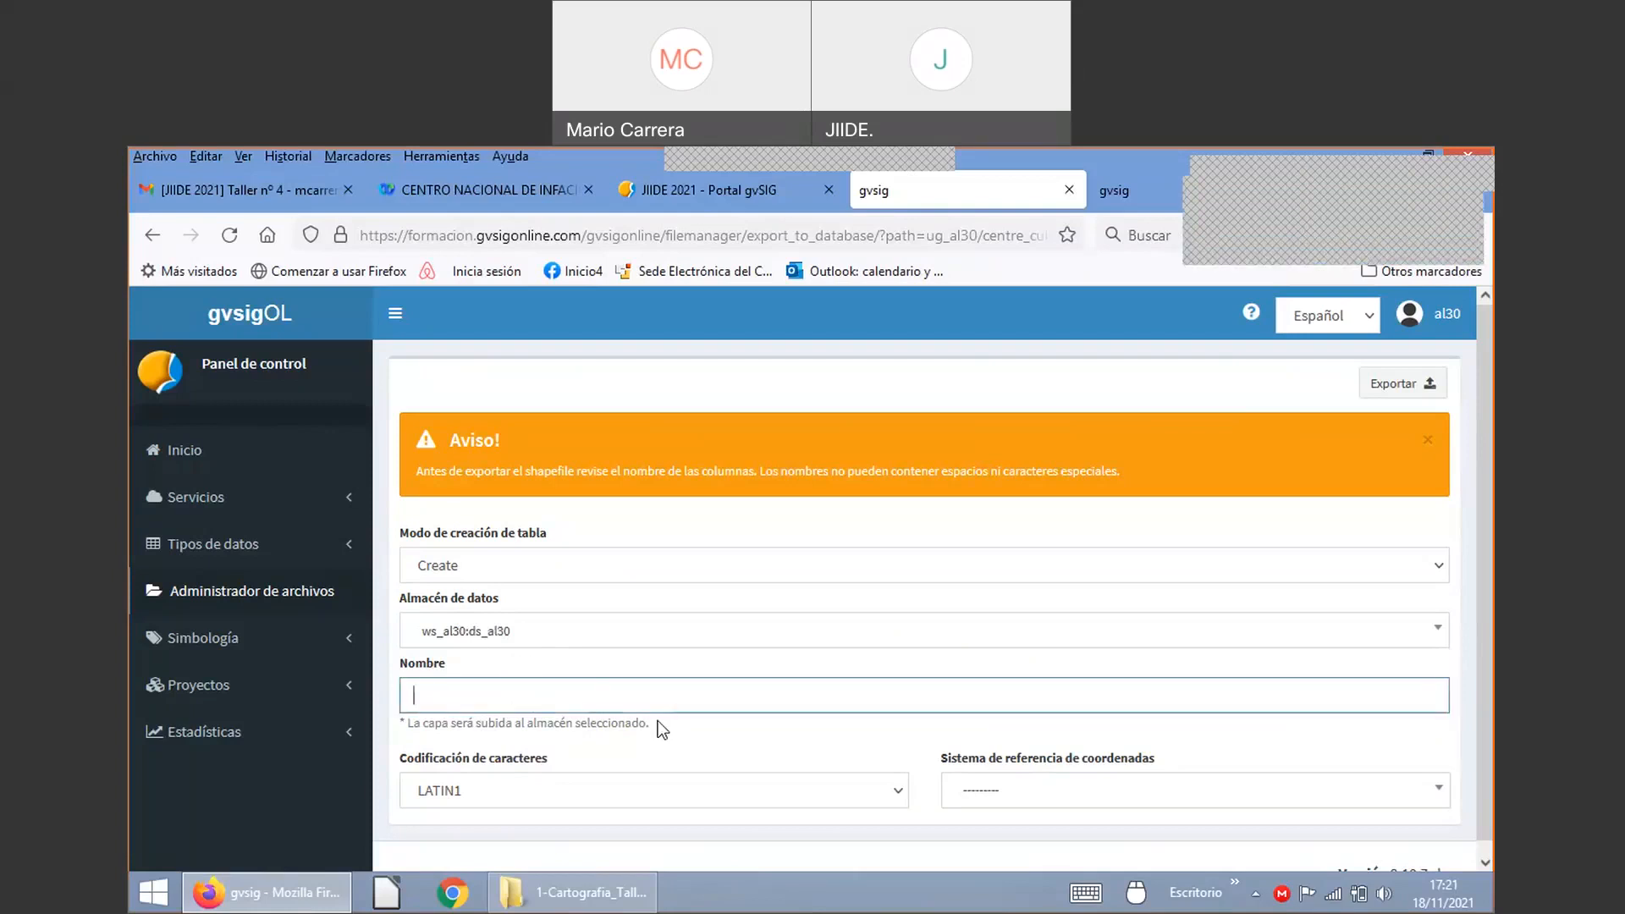
text(cn)
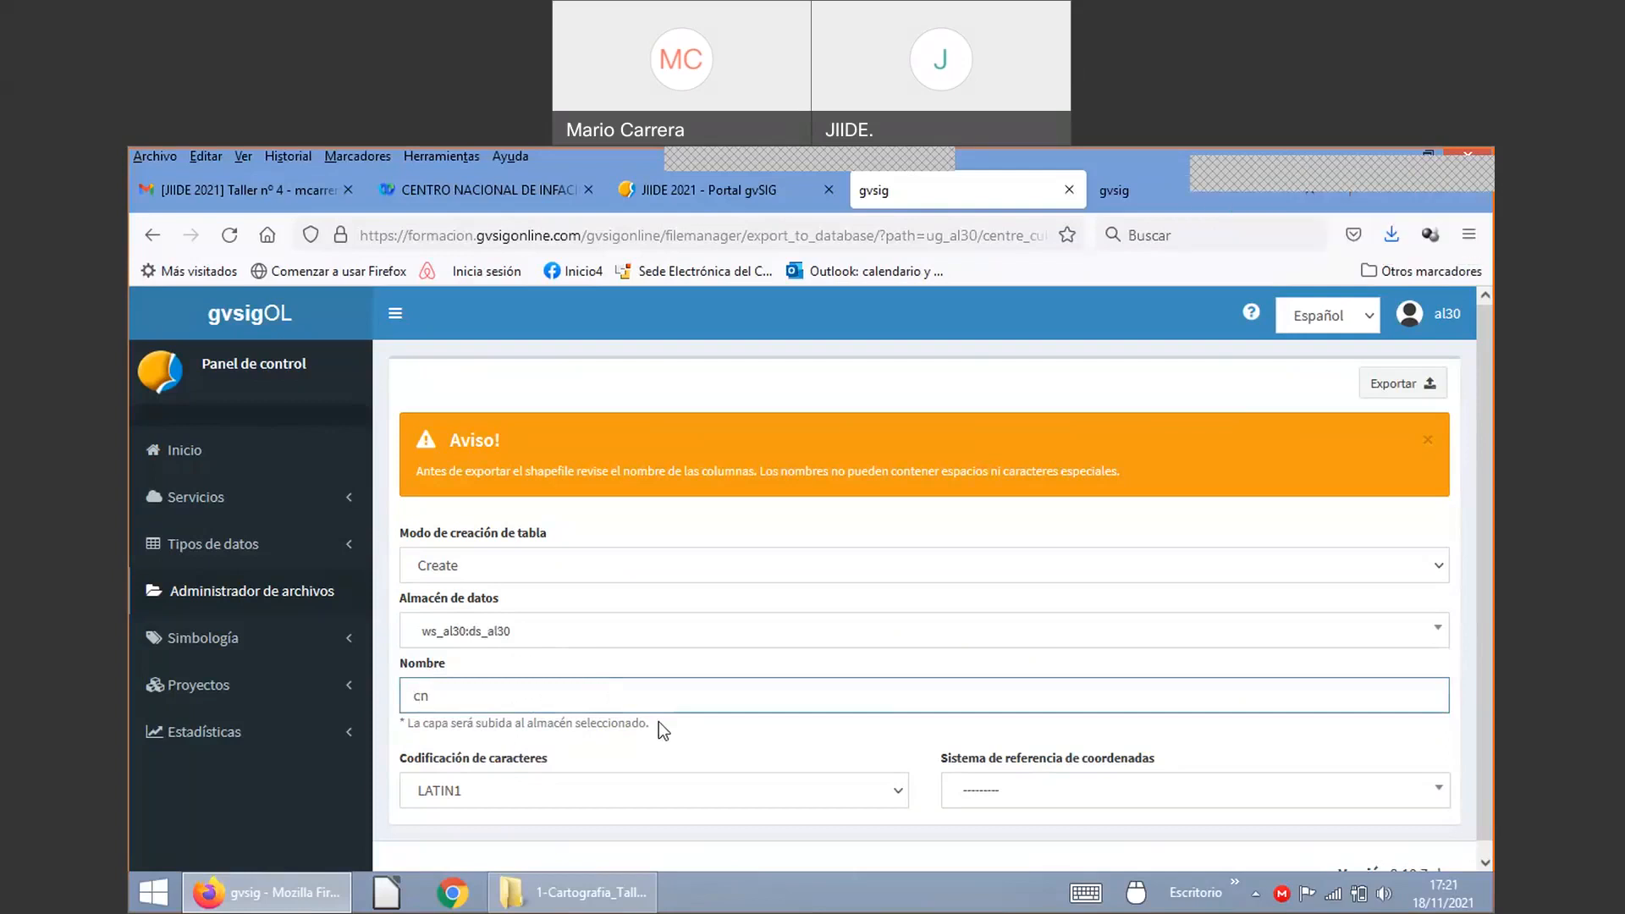
key(BackSpace)
text(entros_culturales30)
Step: Set UTF-8 encoding and EPSG:25830, then export centre_cultural.shp to the database
click(496, 787)
click(485, 672)
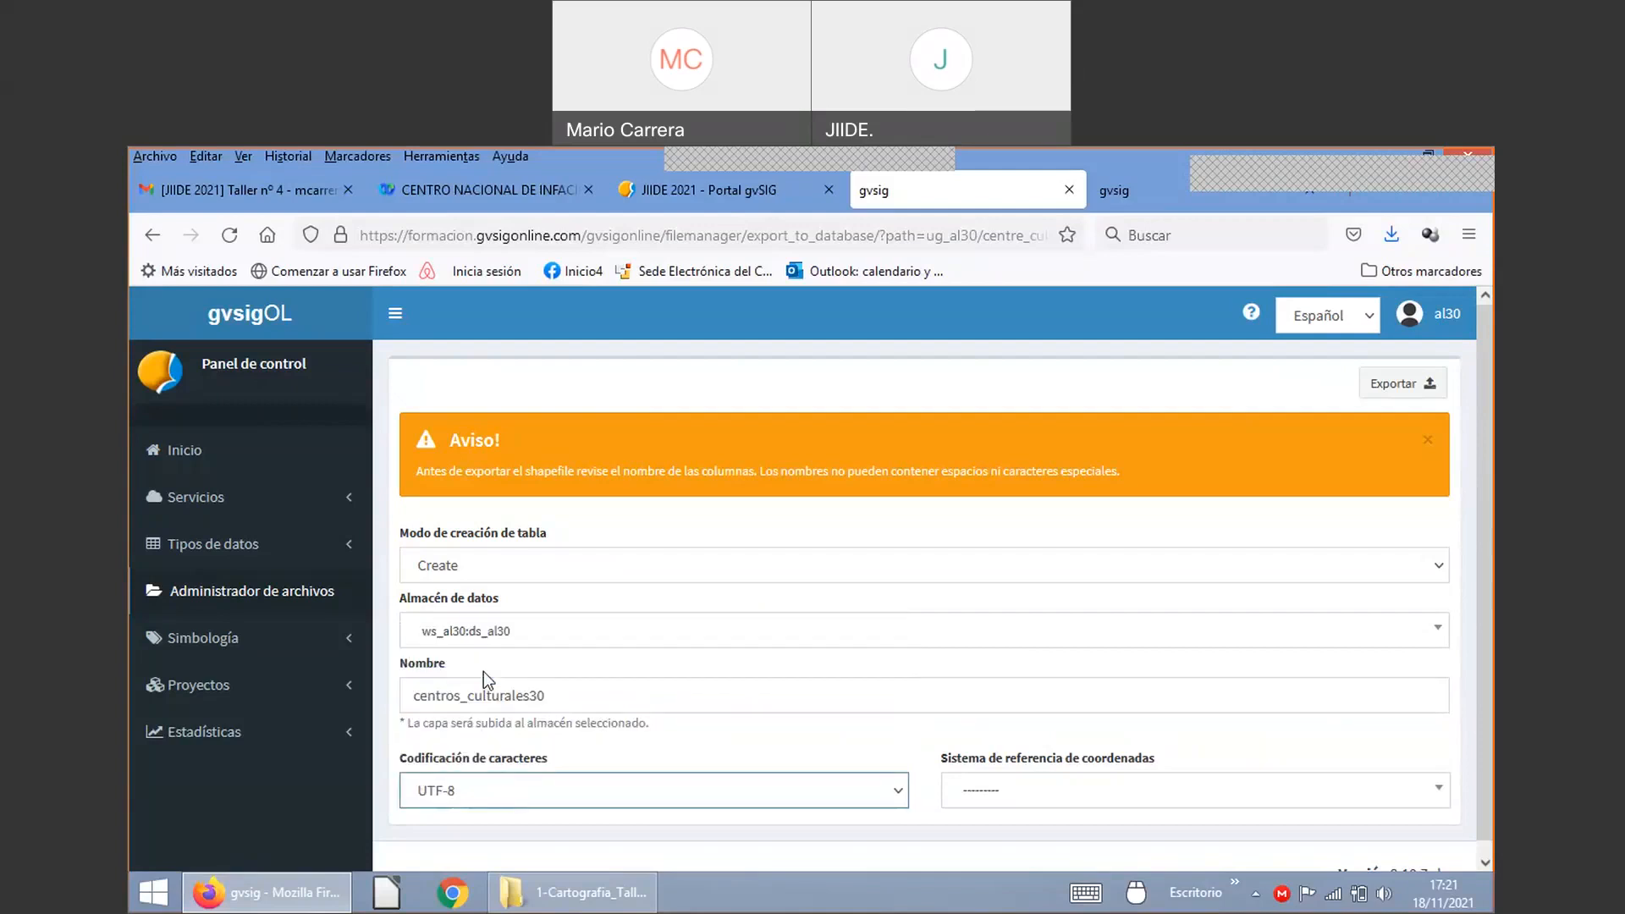
click(1086, 800)
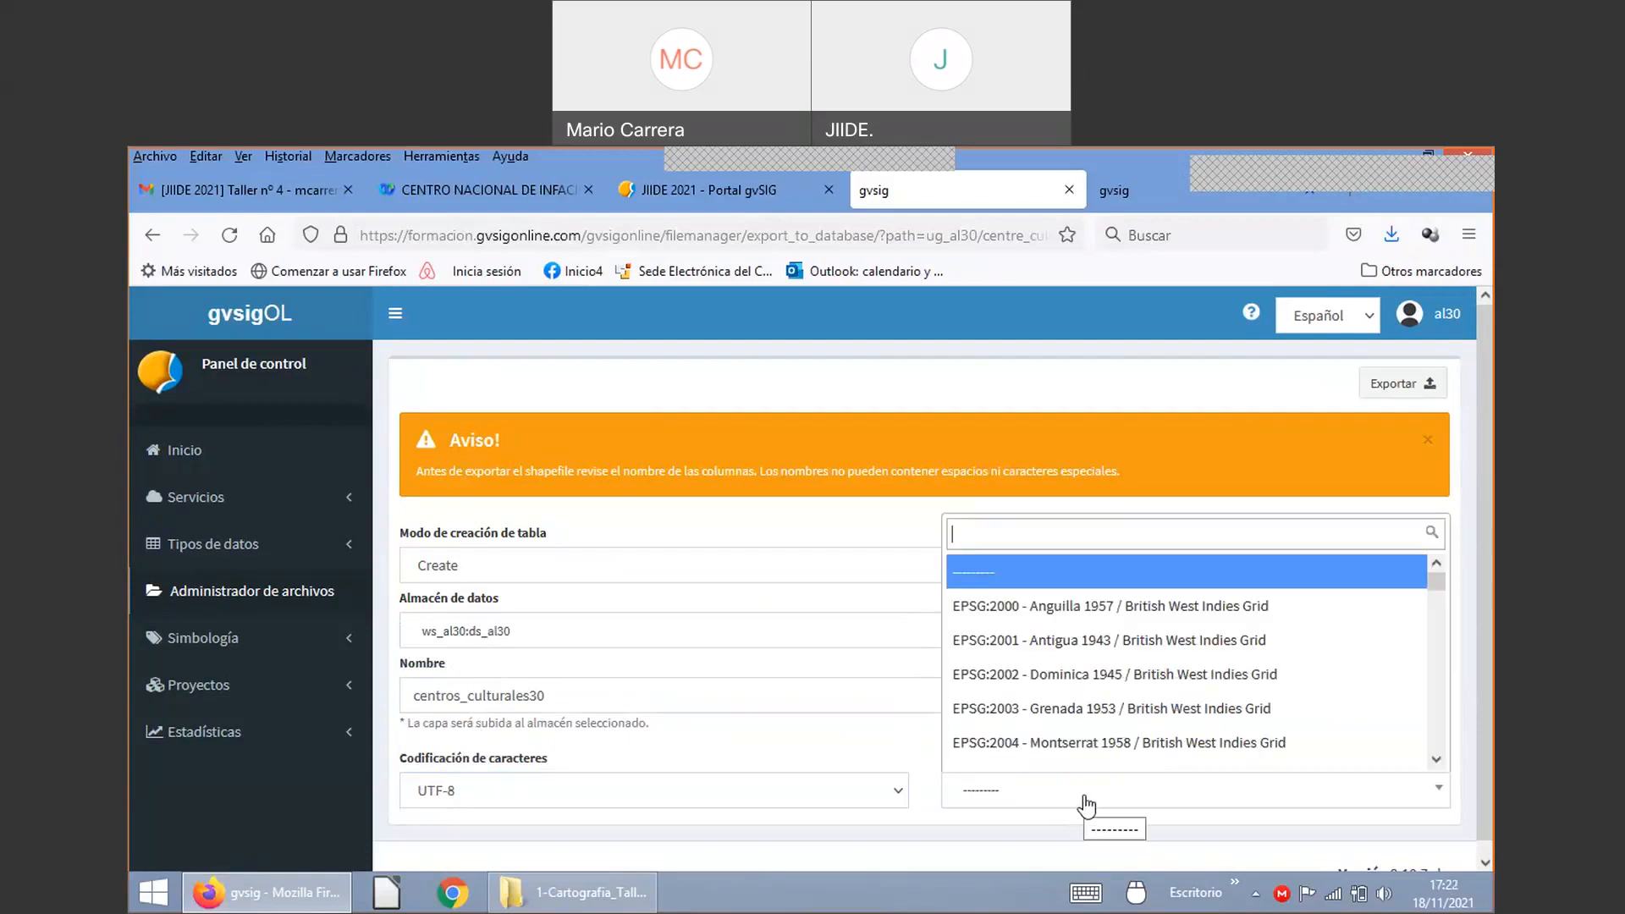
text(25830)
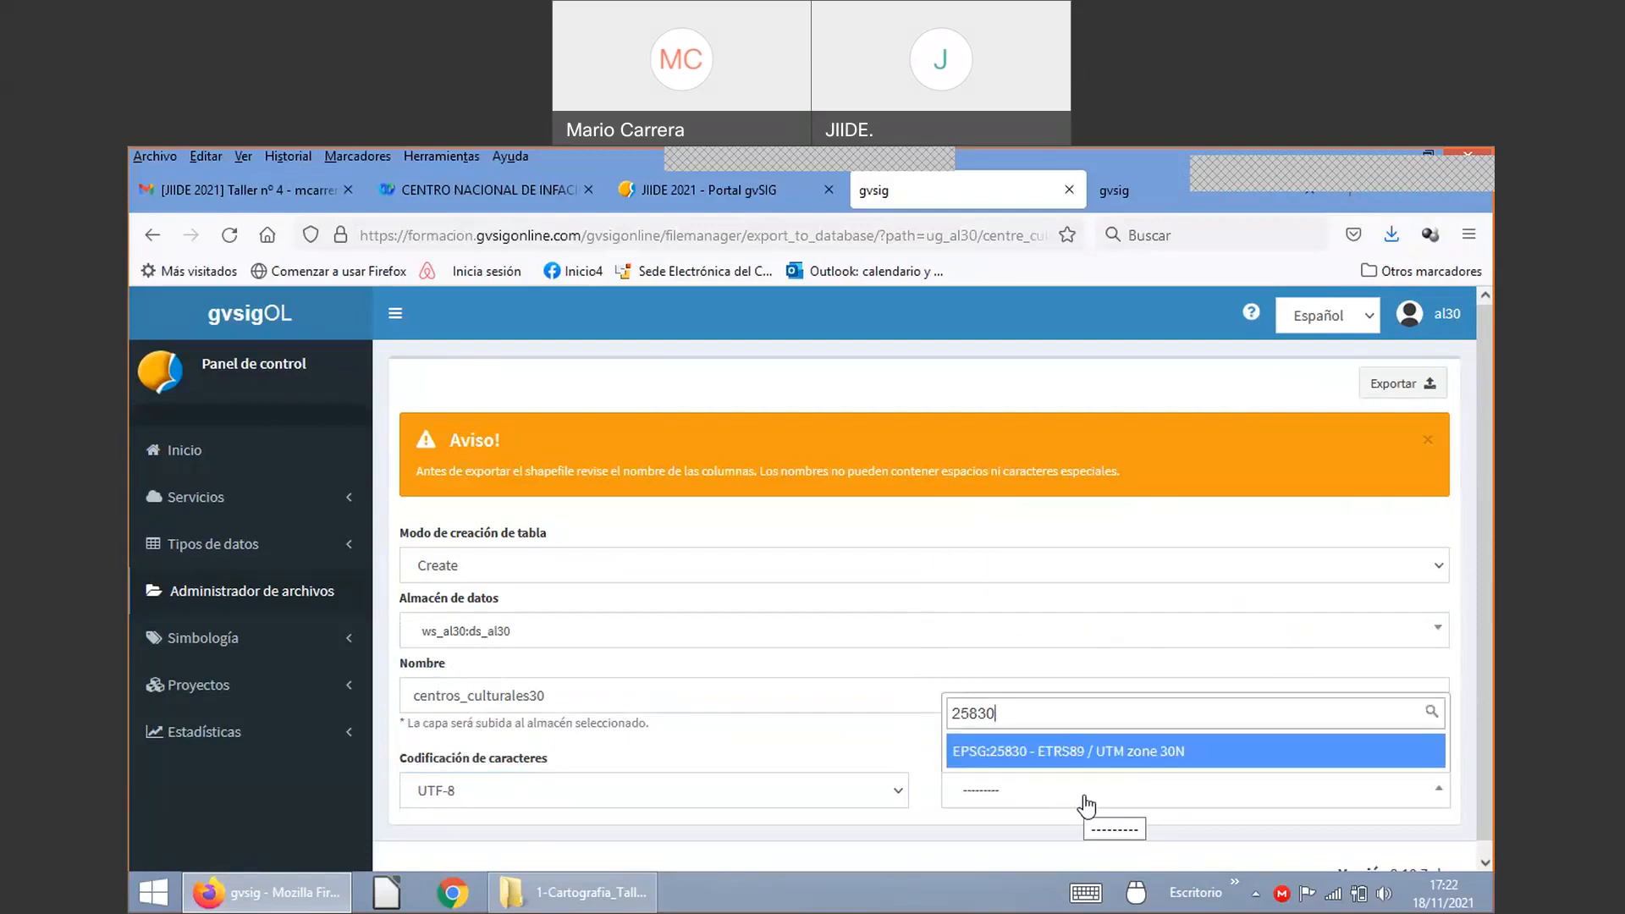
key(Return)
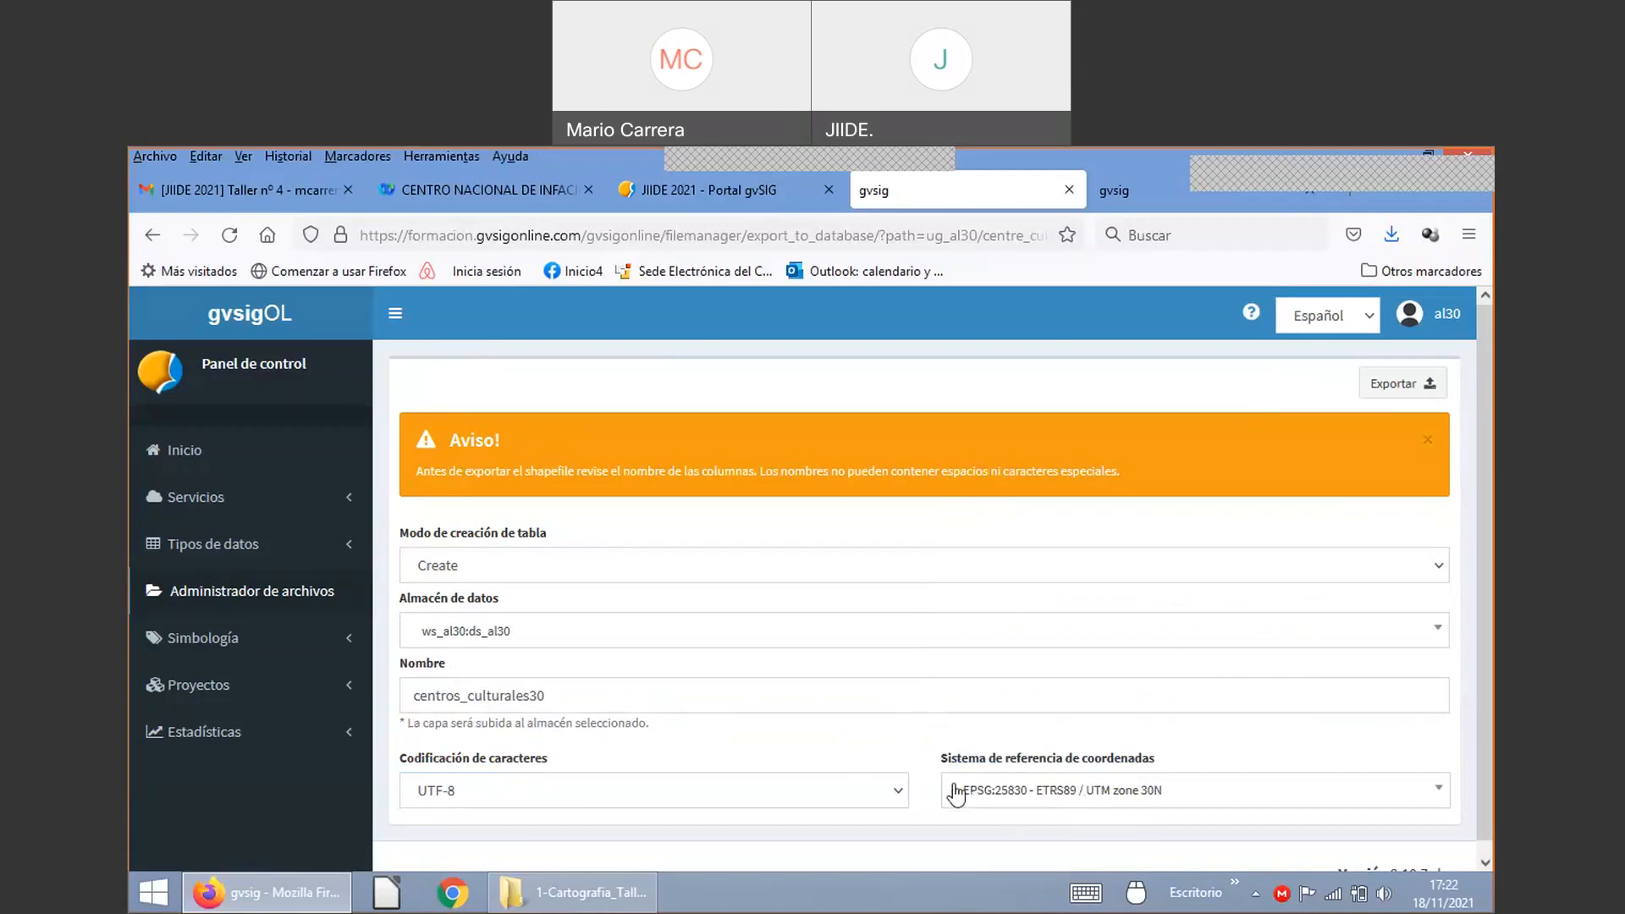
click(1390, 391)
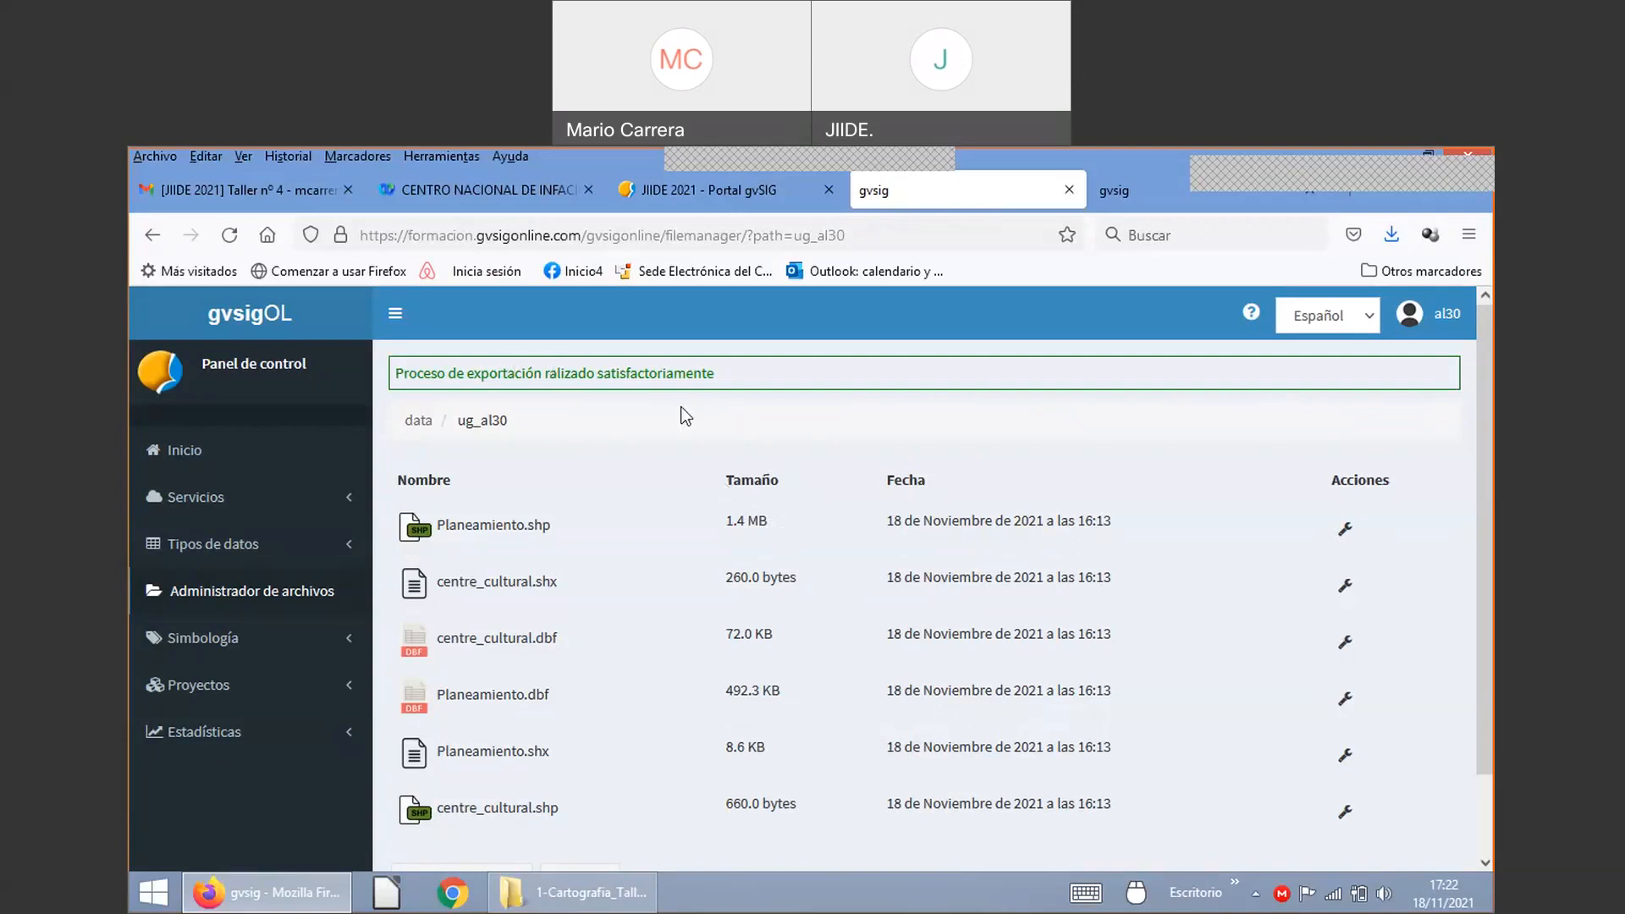
scroll(871, 630, down, 2)
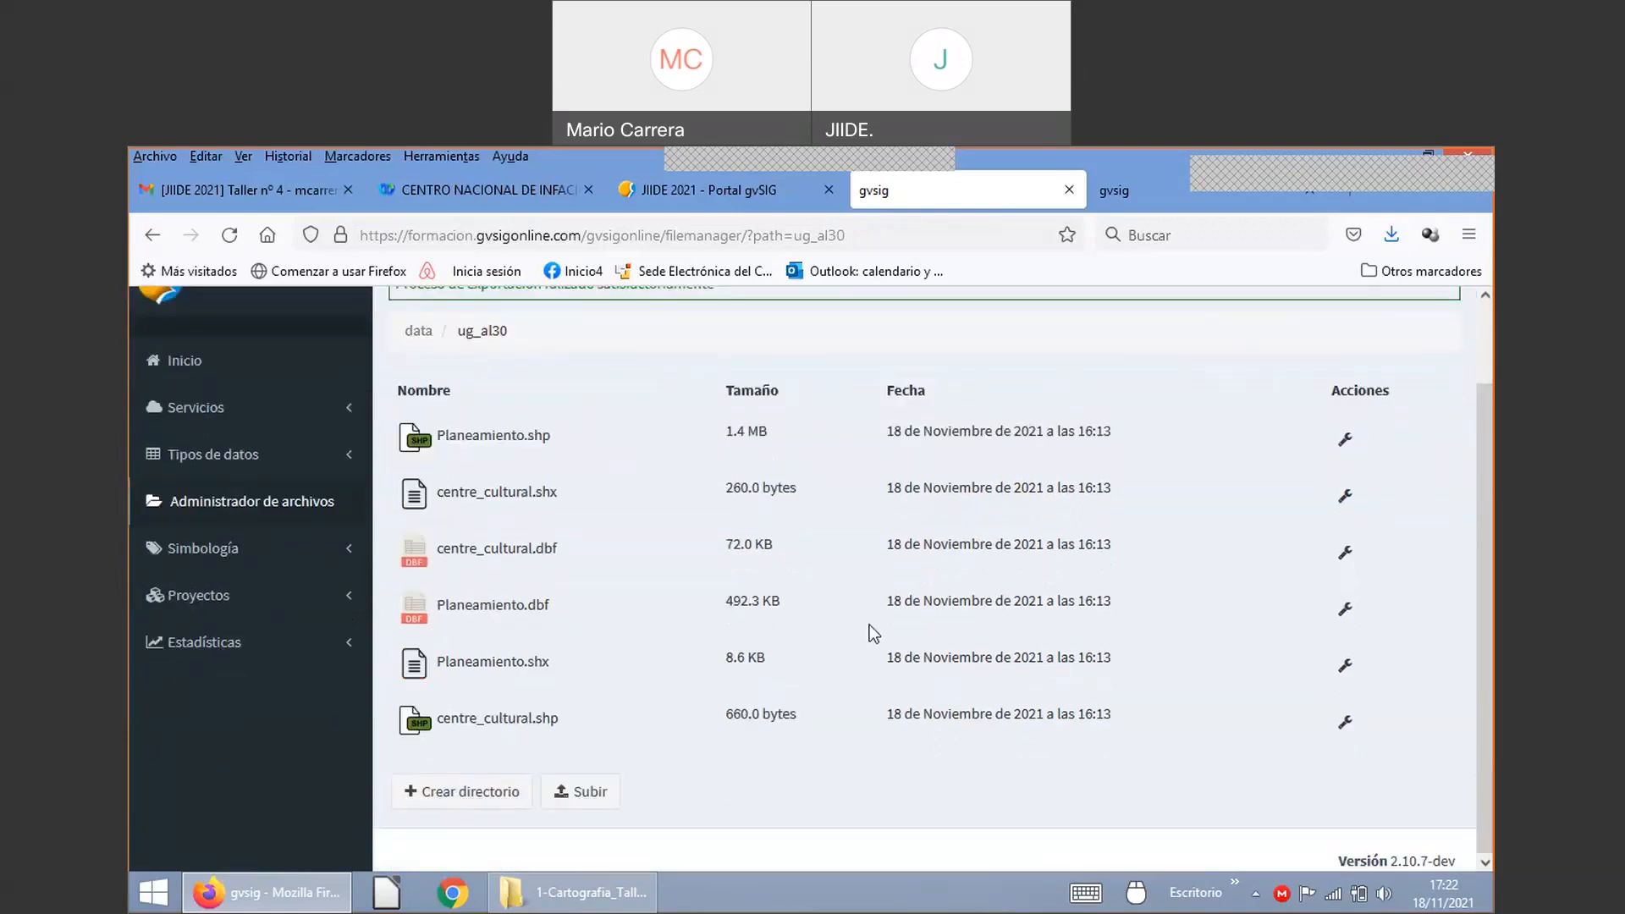
scroll(870, 625, up, 2)
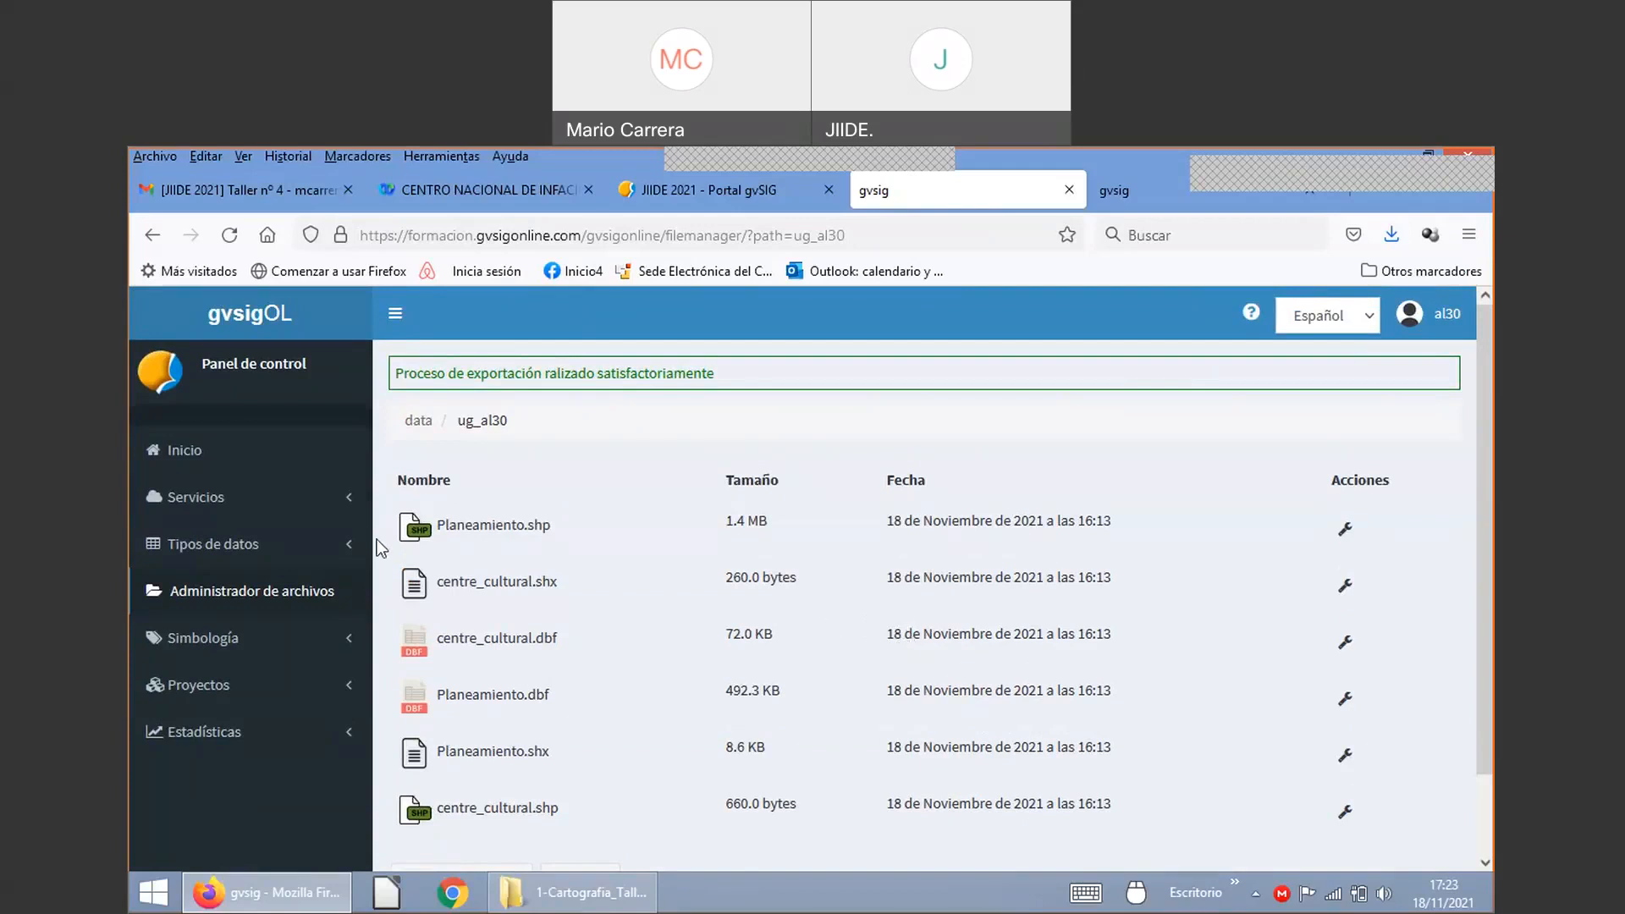
Step: Go to Servicios > Grupo de capas and begin adding a new layer group
click(243, 499)
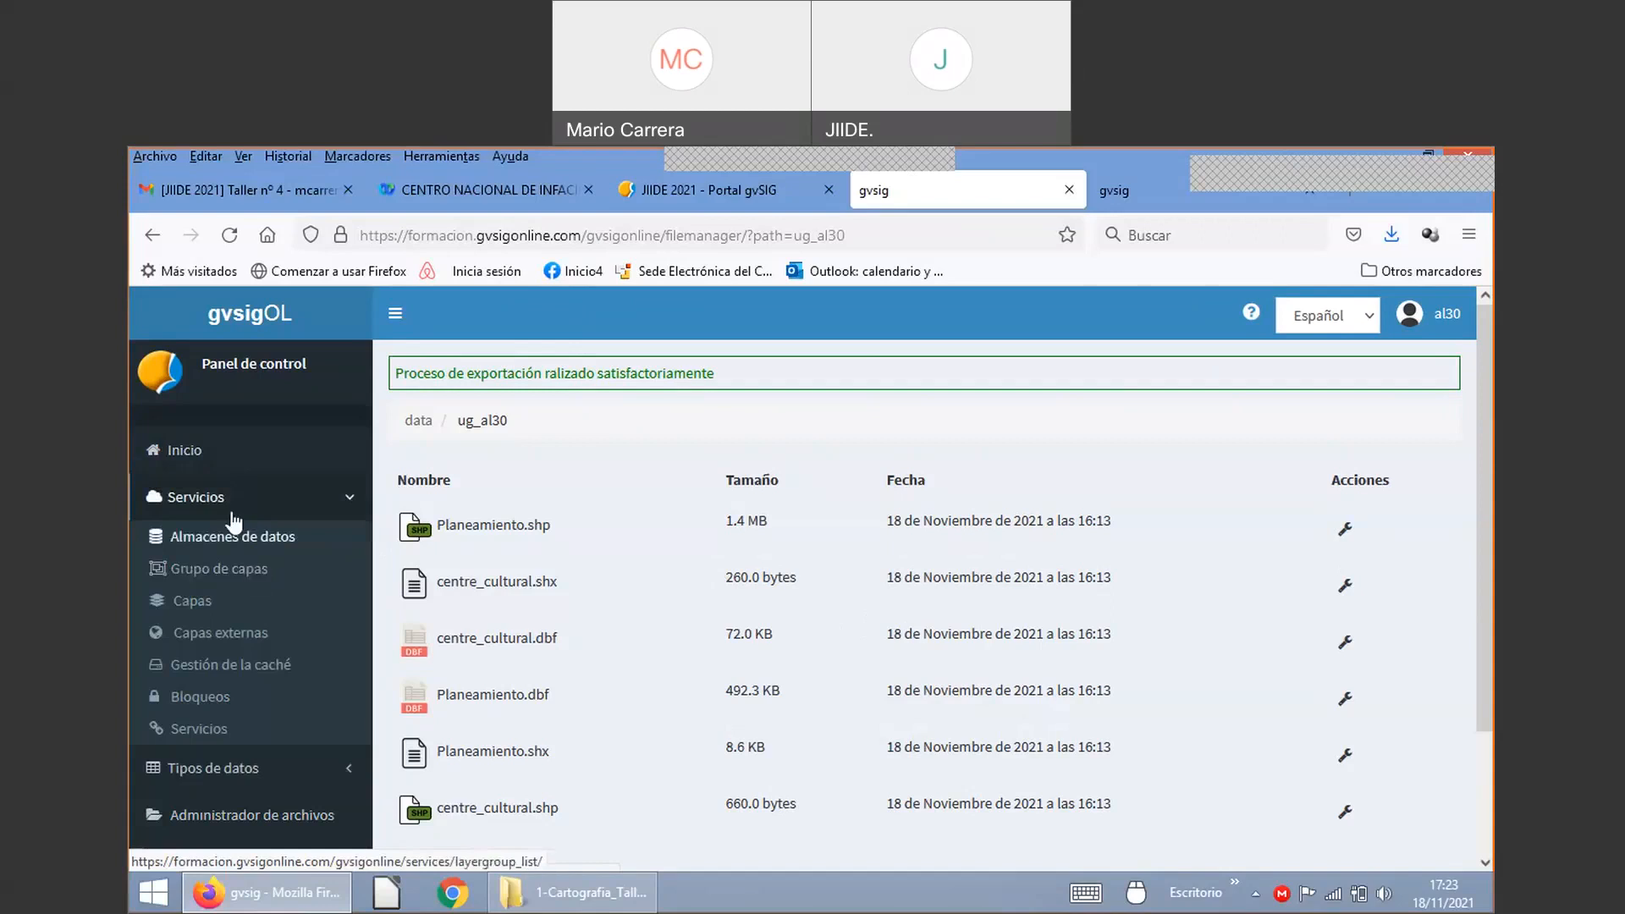
click(216, 567)
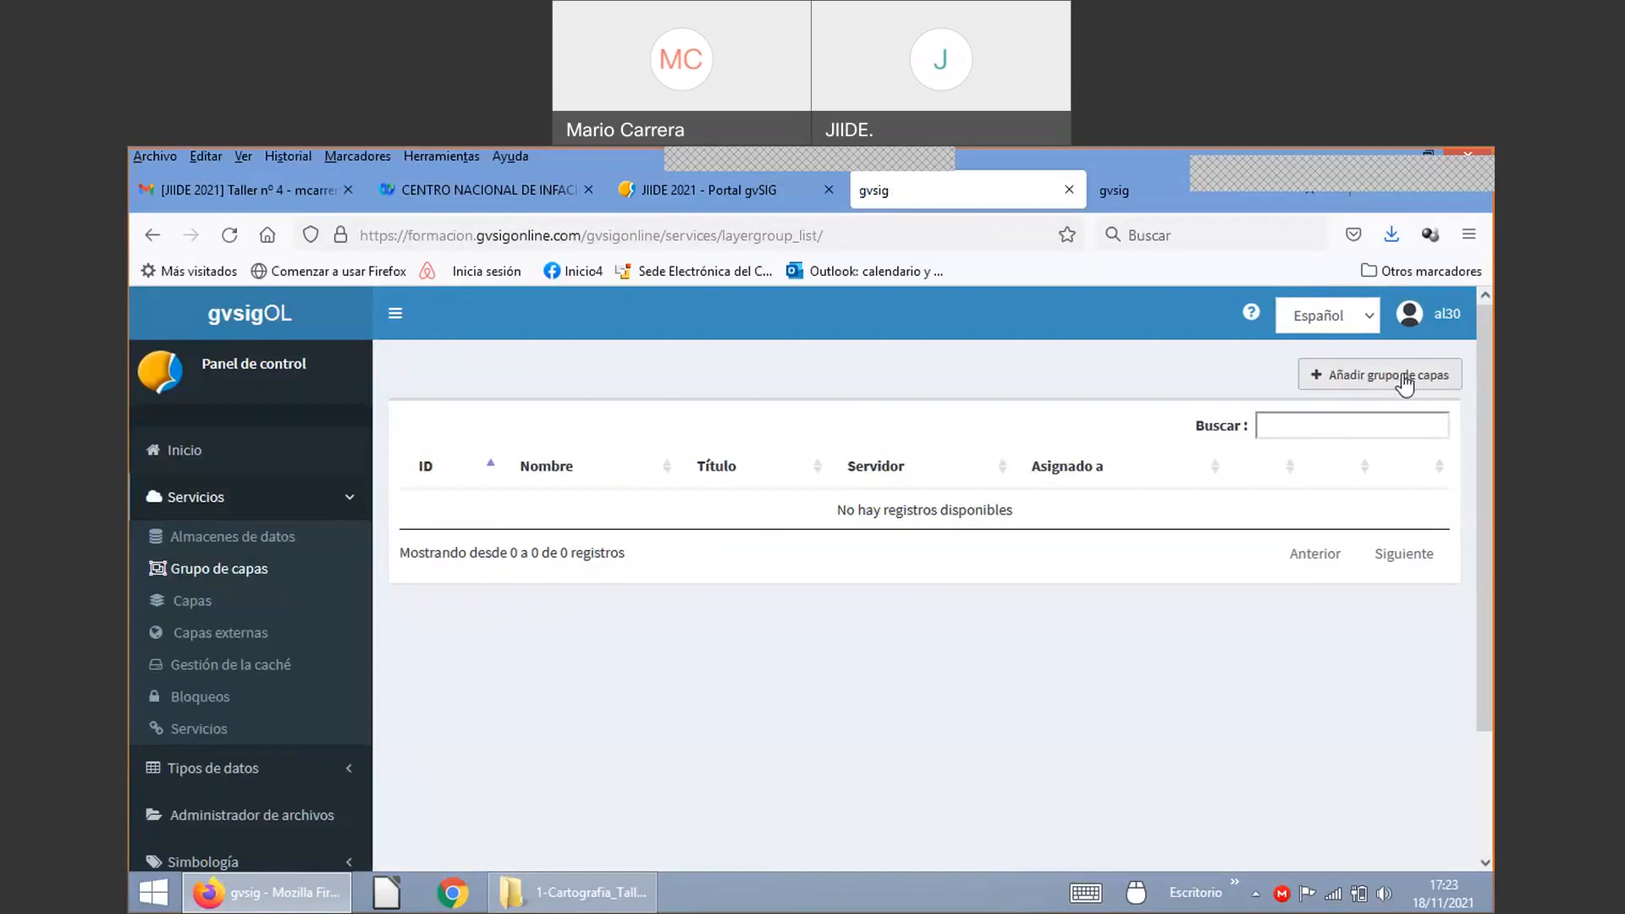
click(1395, 382)
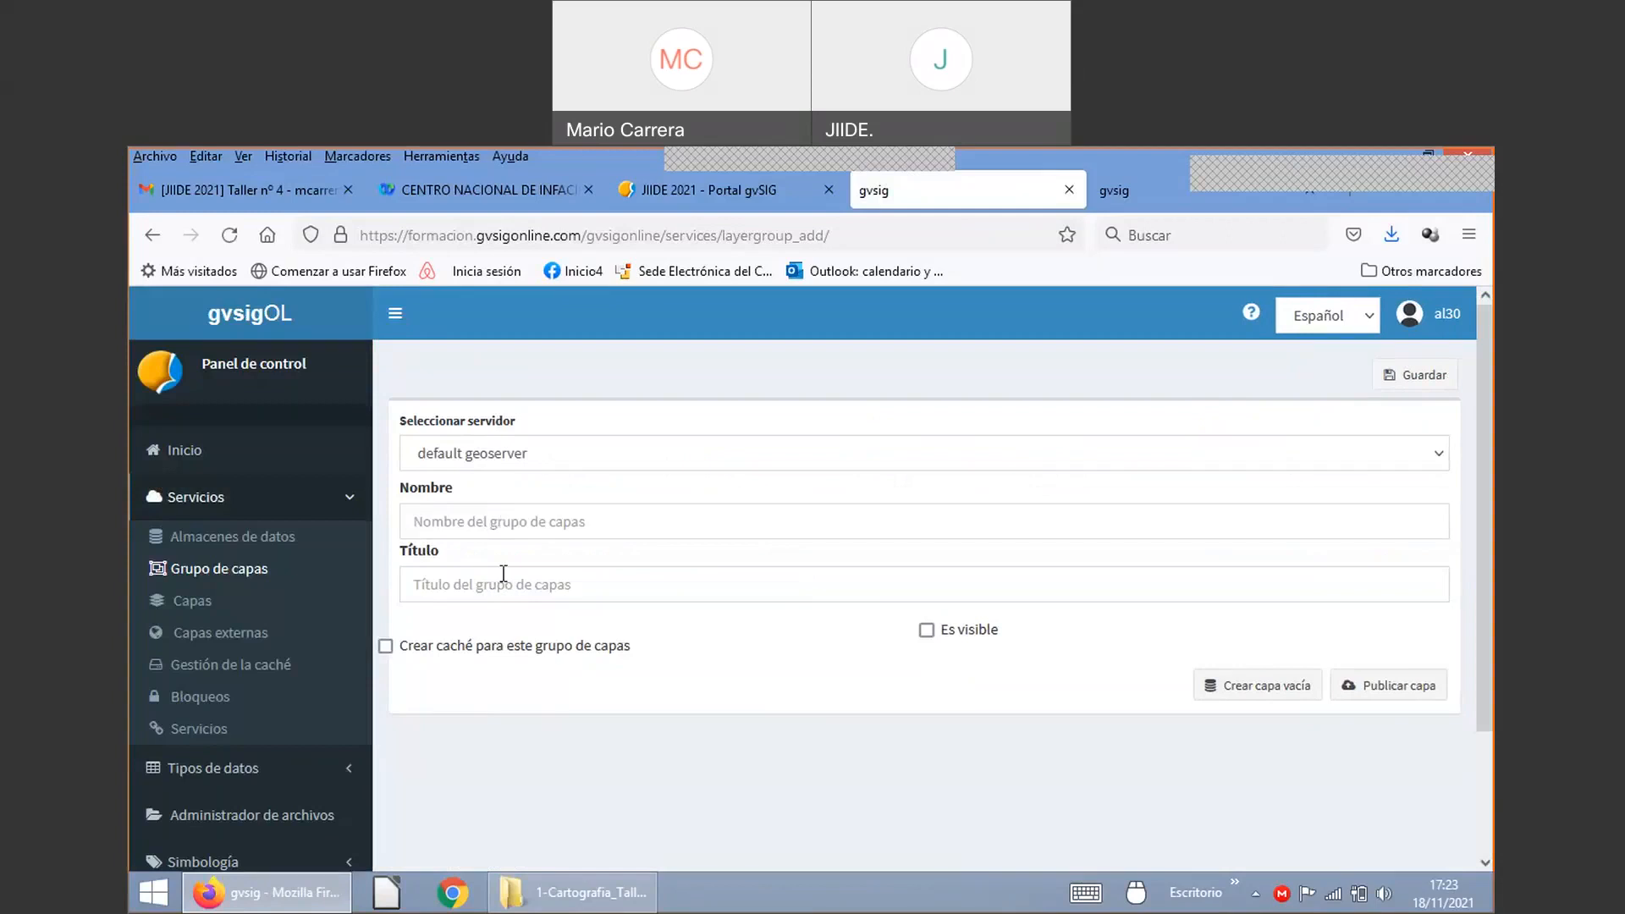
Step: Enter urbanismo30 as the layer group name and Urbanismo as its title
click(511, 524)
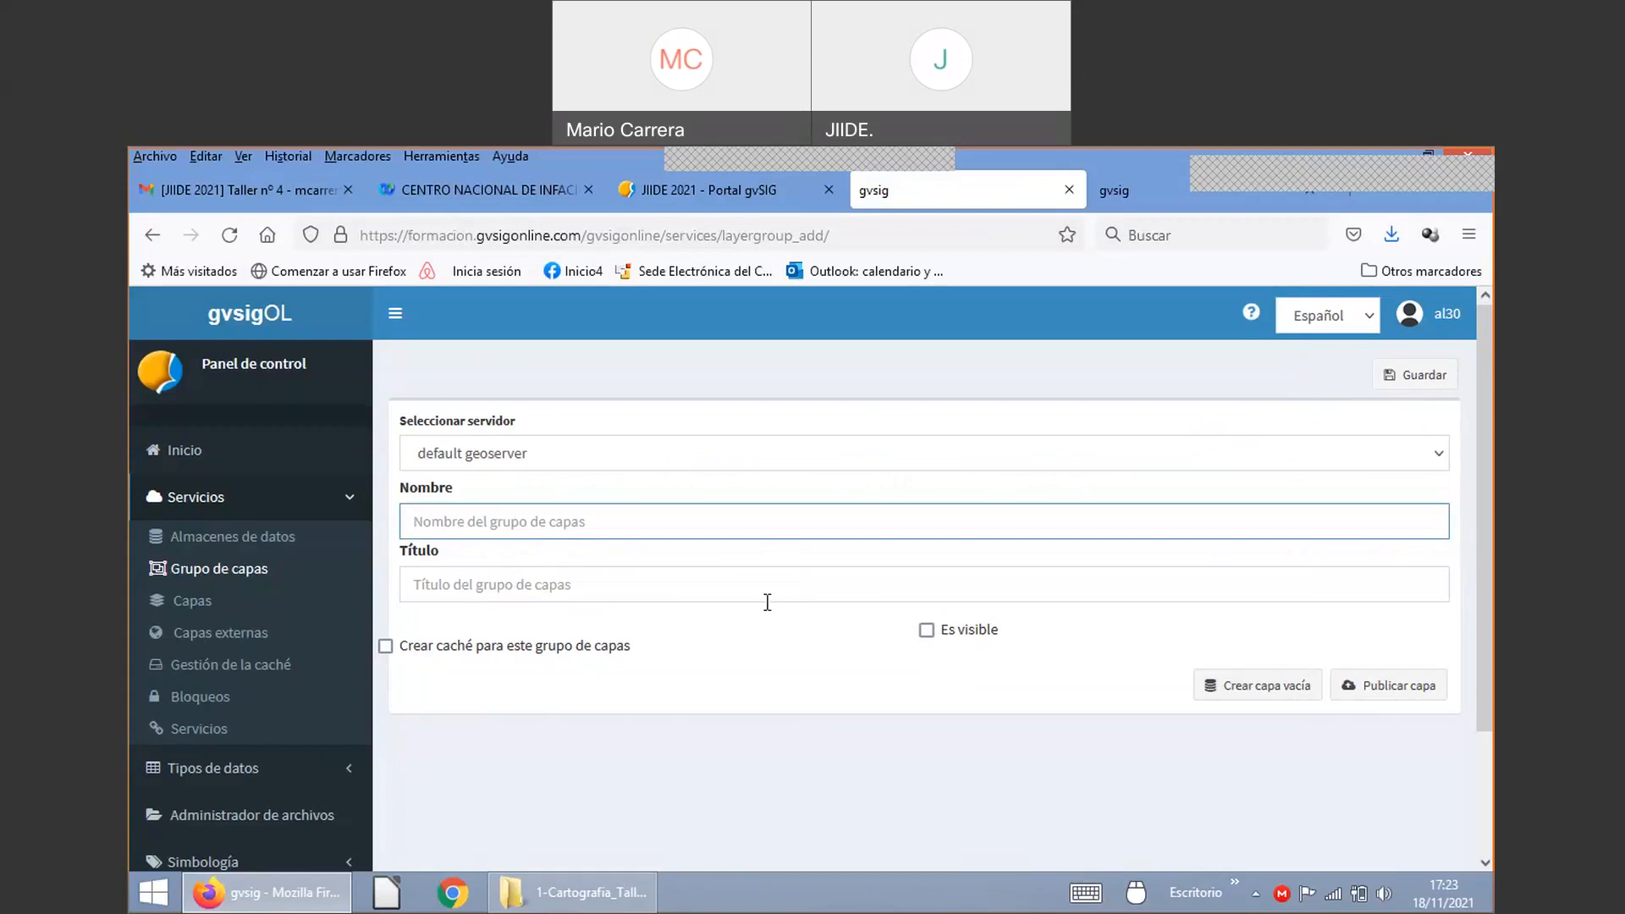
text(urbanismo)
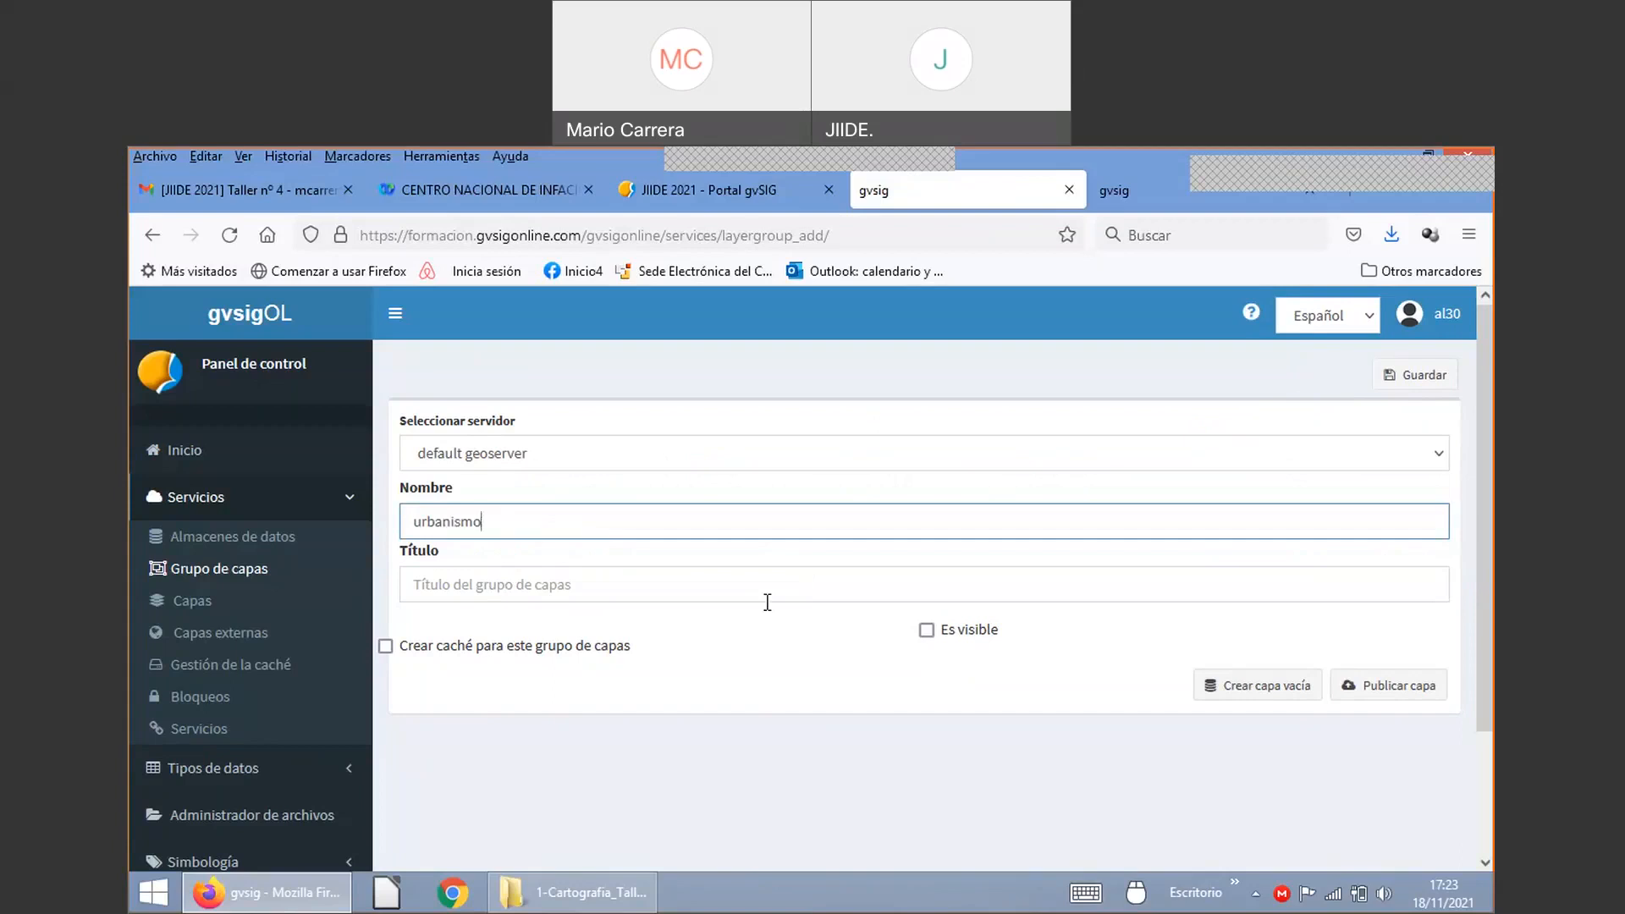
click(529, 586)
click(516, 526)
text(30)
click(489, 582)
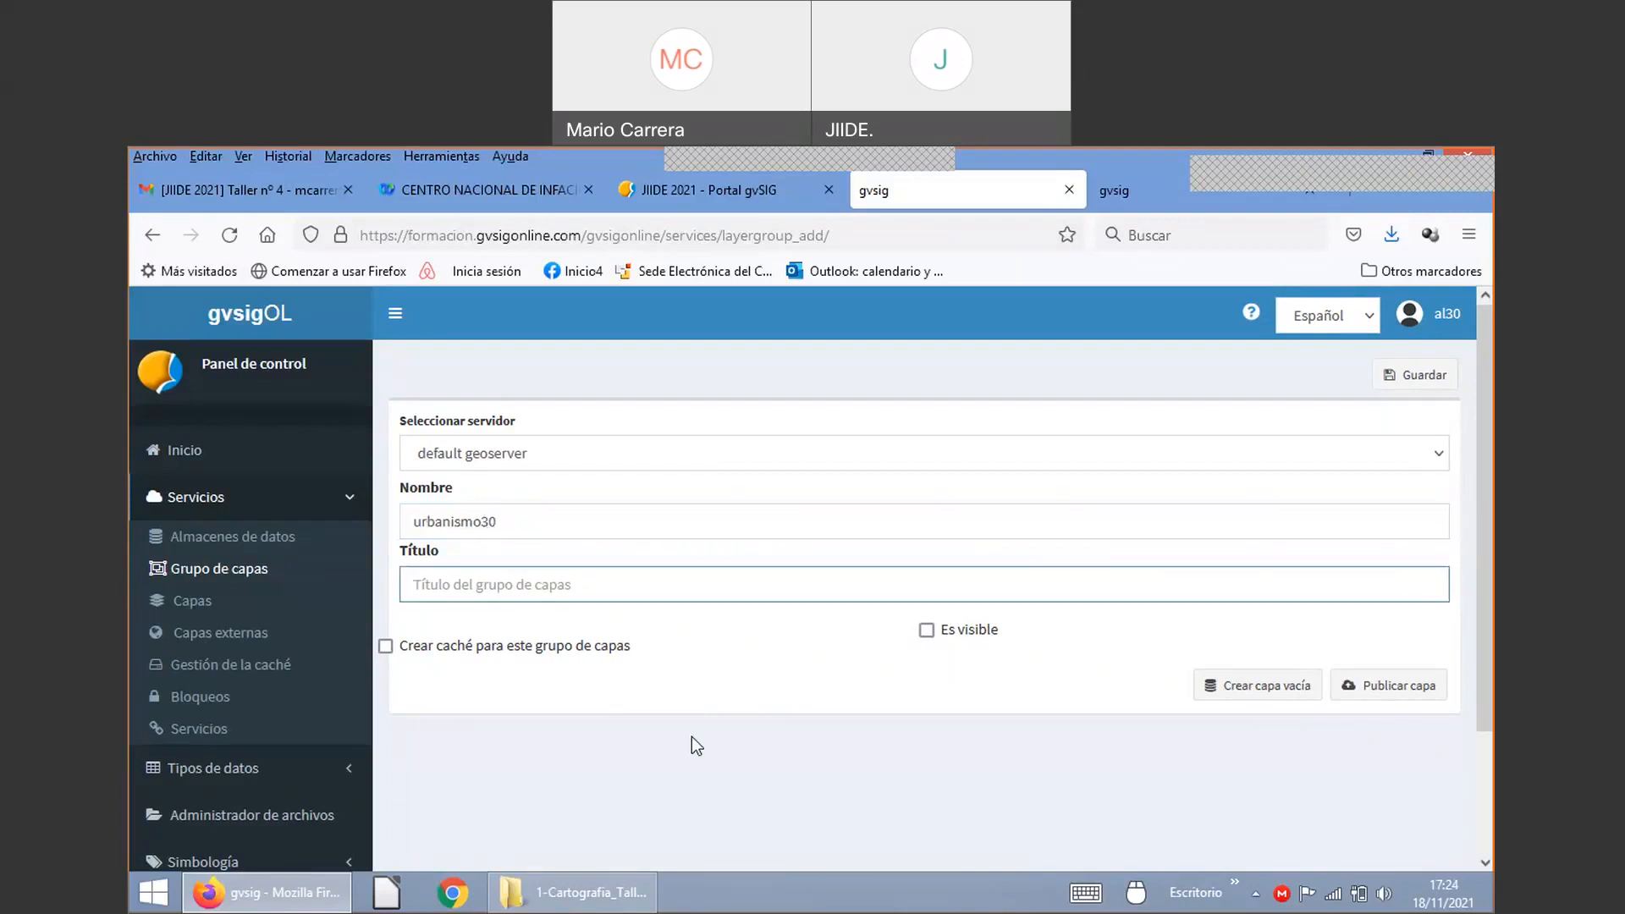
text(Urbanismo)
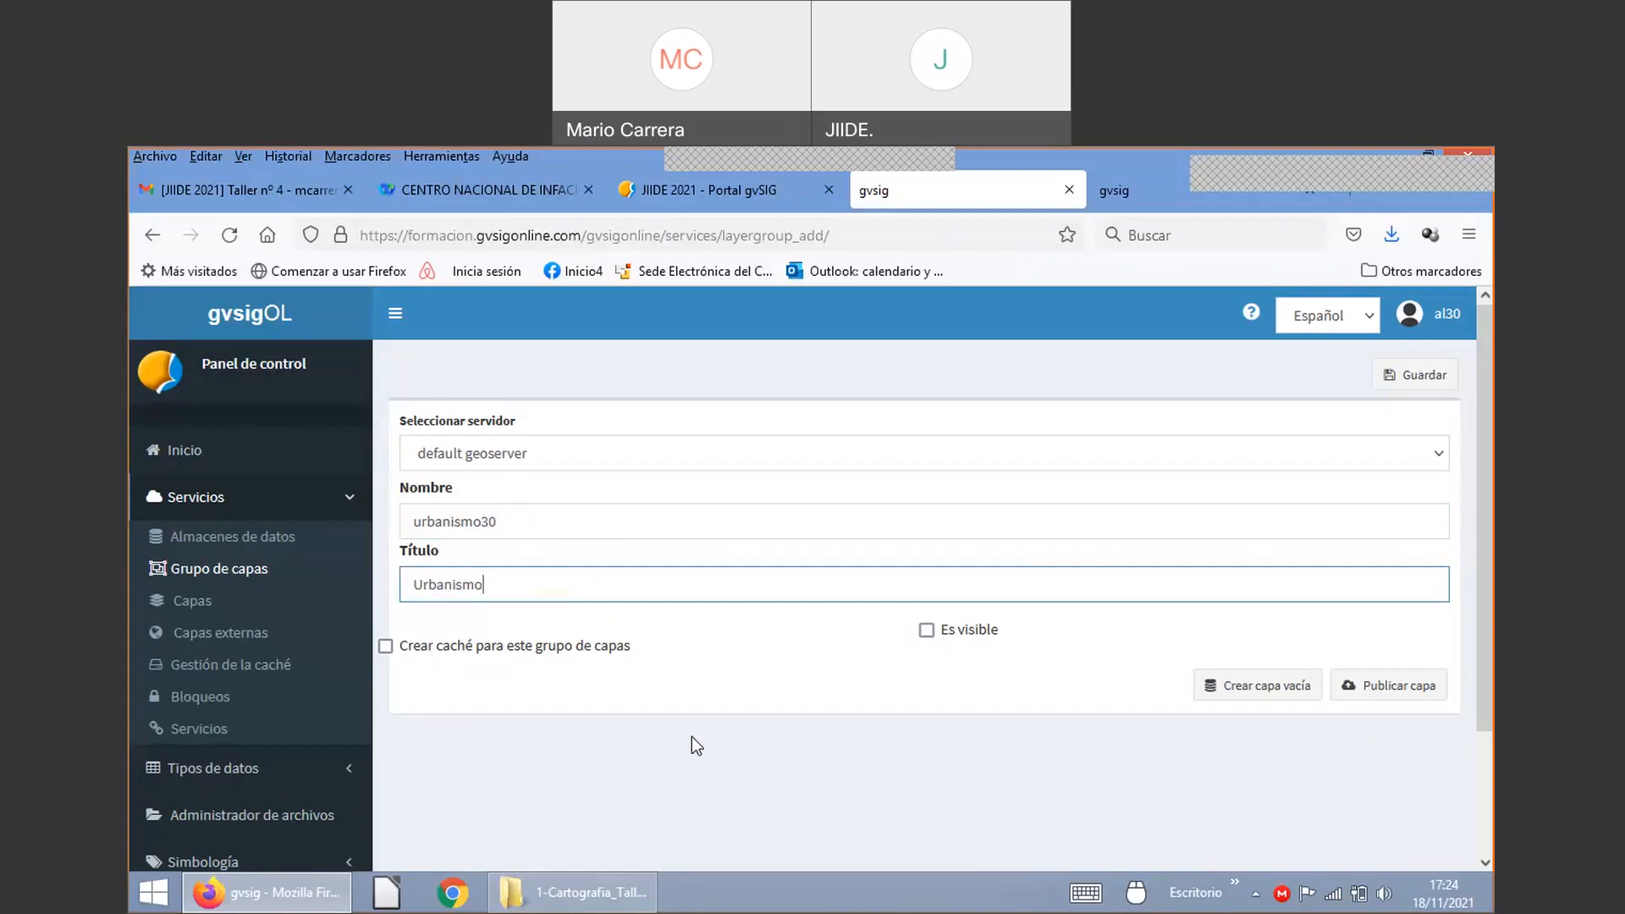
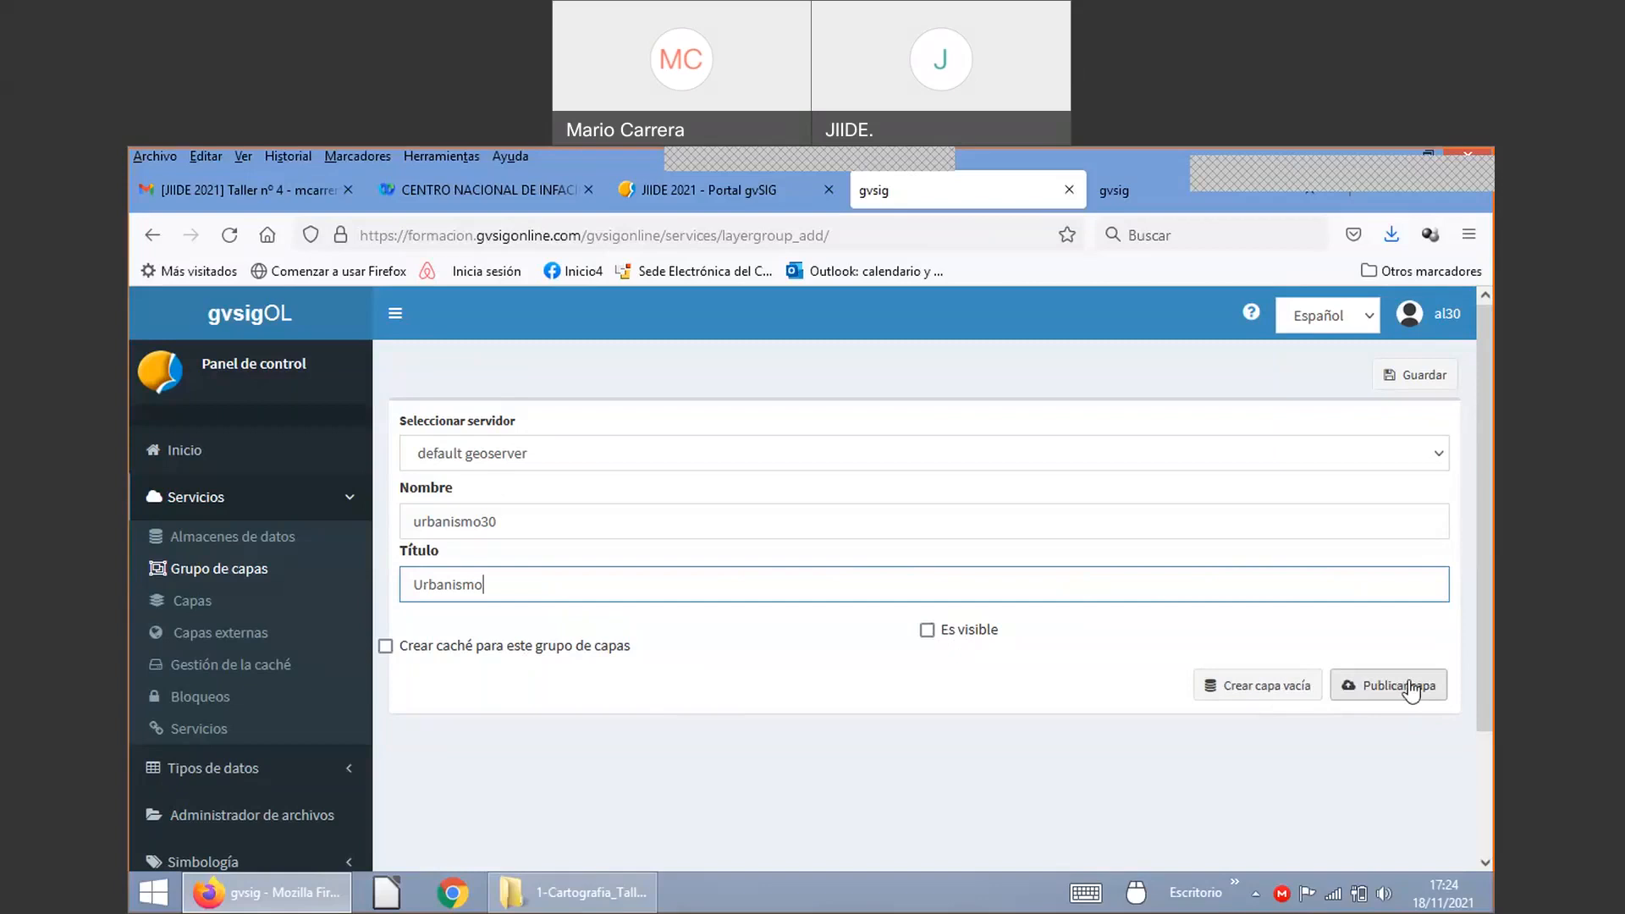
Step: Save the urbanismo30 layer group and start publishing a new layer
click(1409, 689)
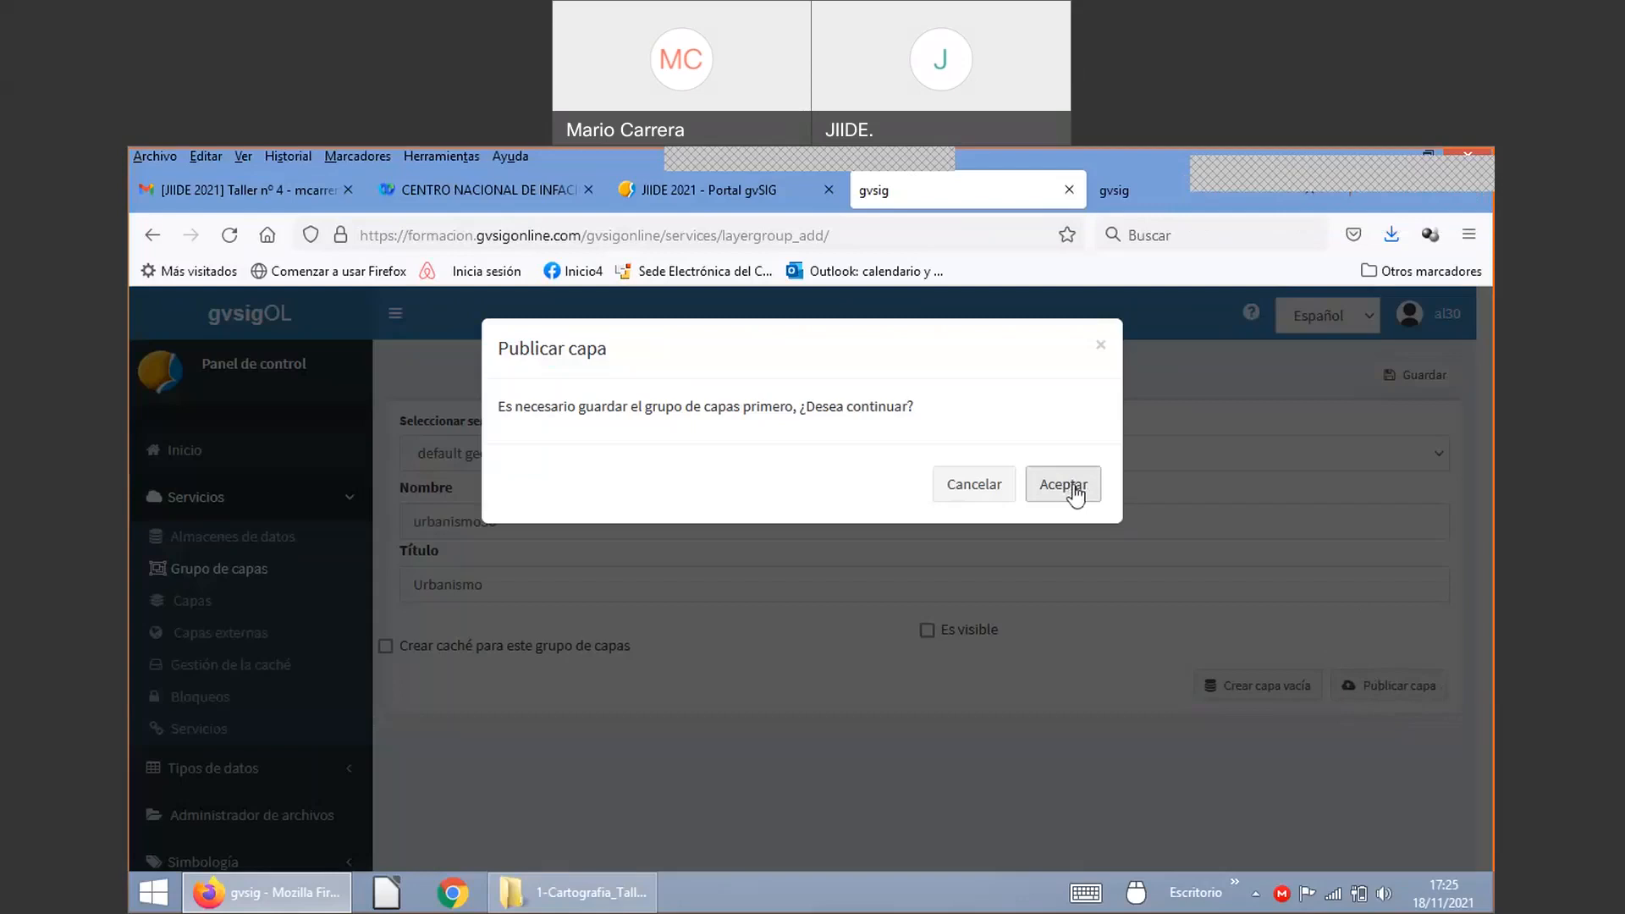
click(1077, 494)
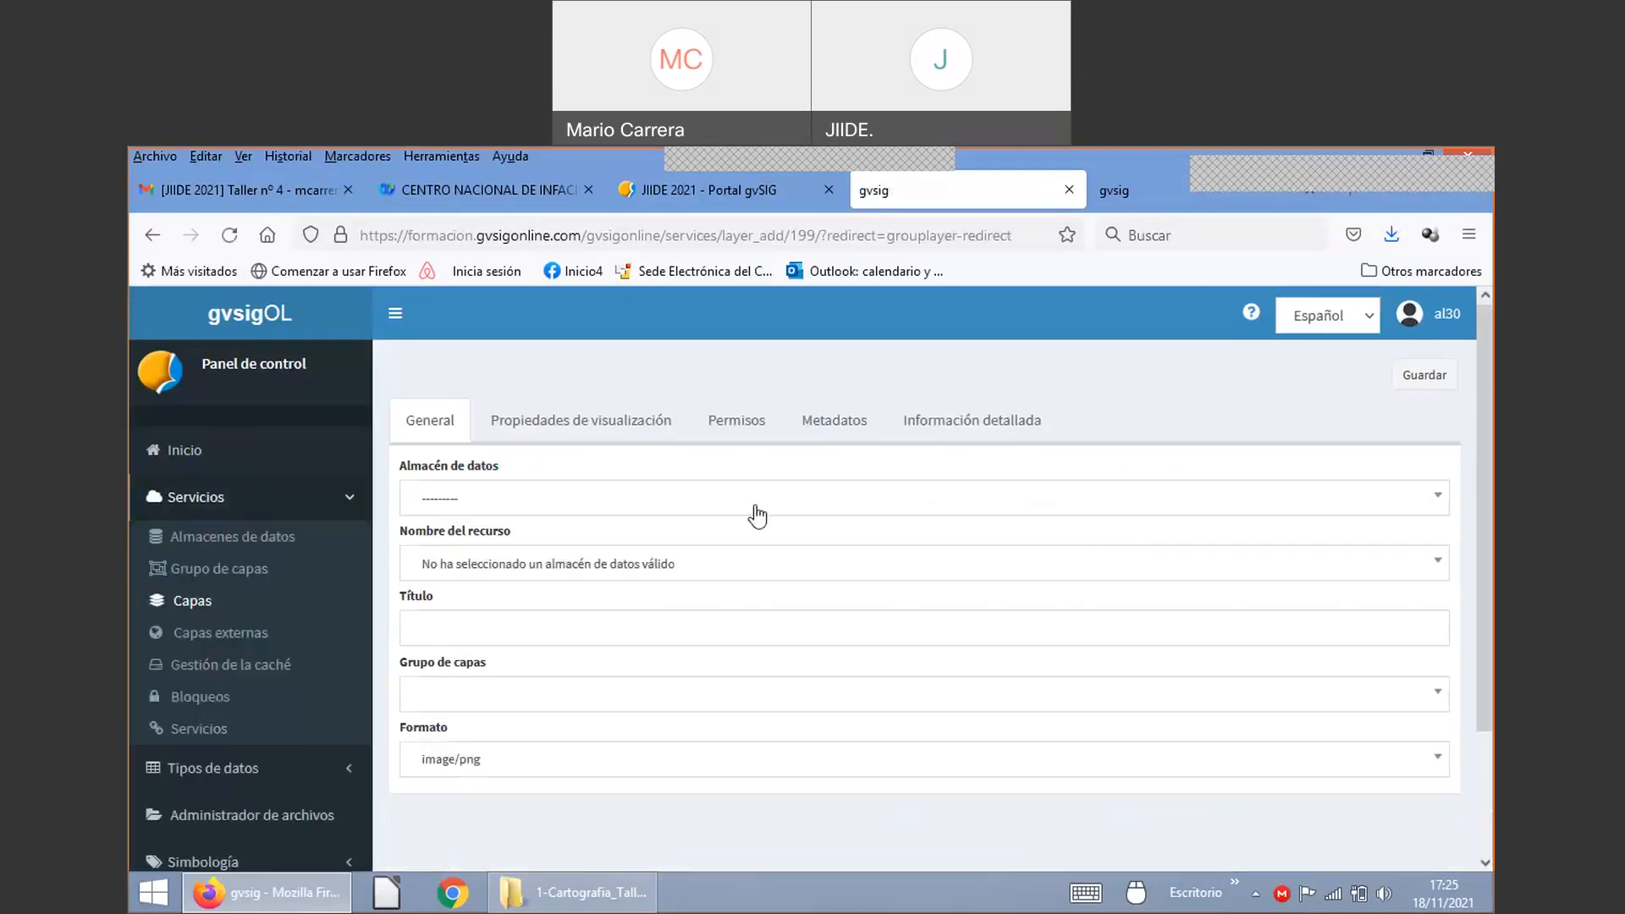
Step: Give the new layer data store ws_al30:ds_al30, resource planeamiento30 and title Planeamiento
click(542, 513)
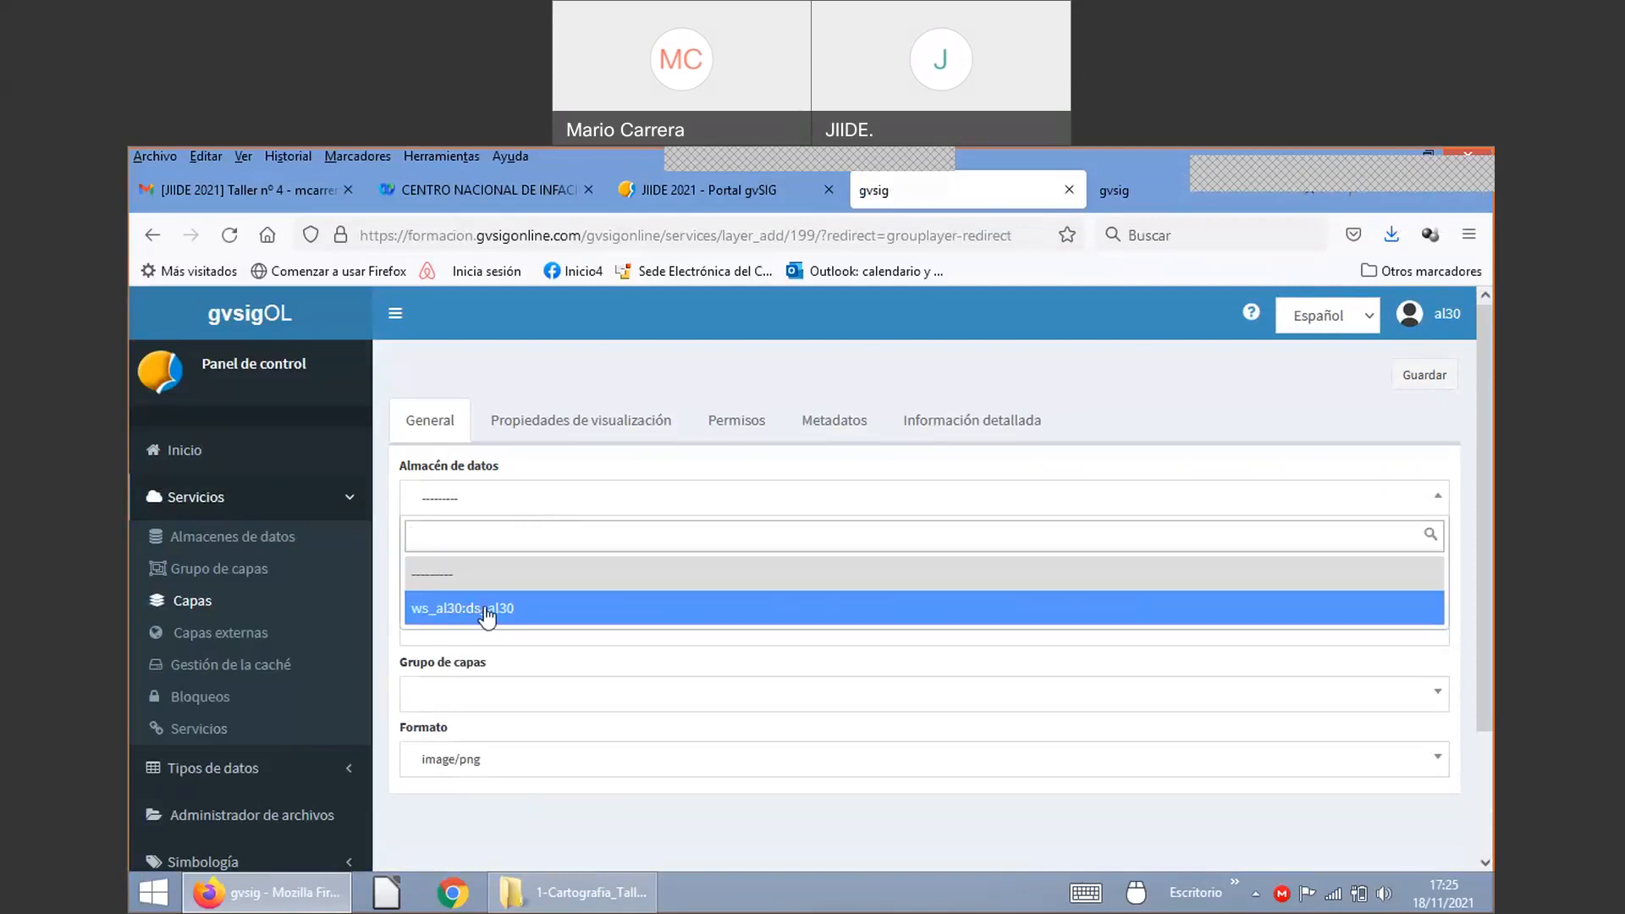
click(484, 608)
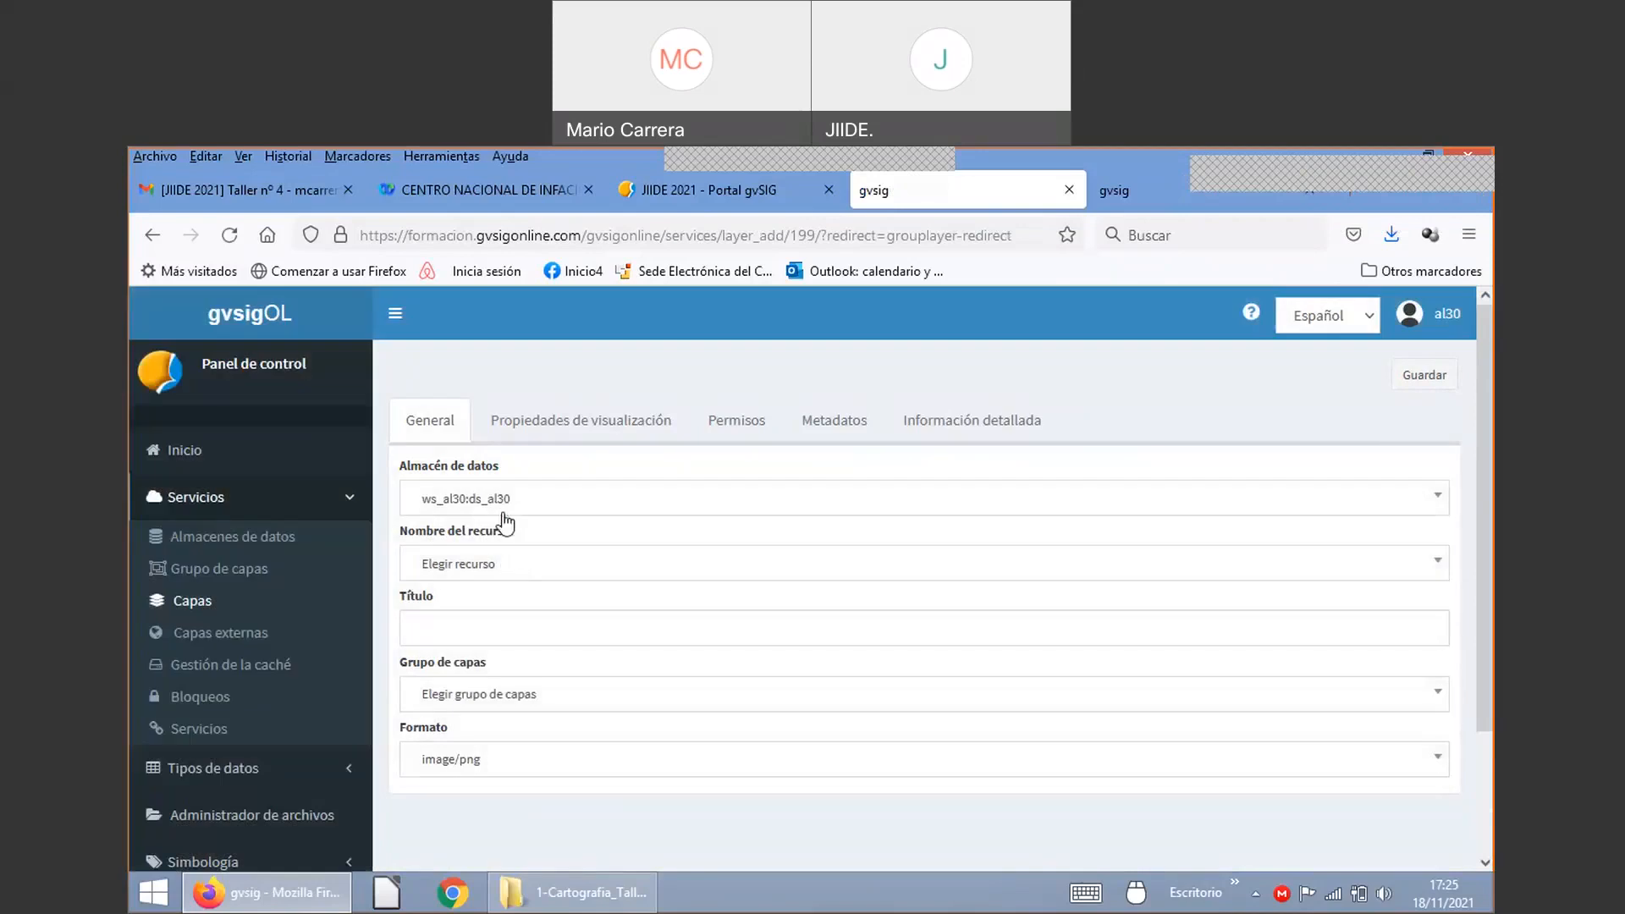
click(504, 565)
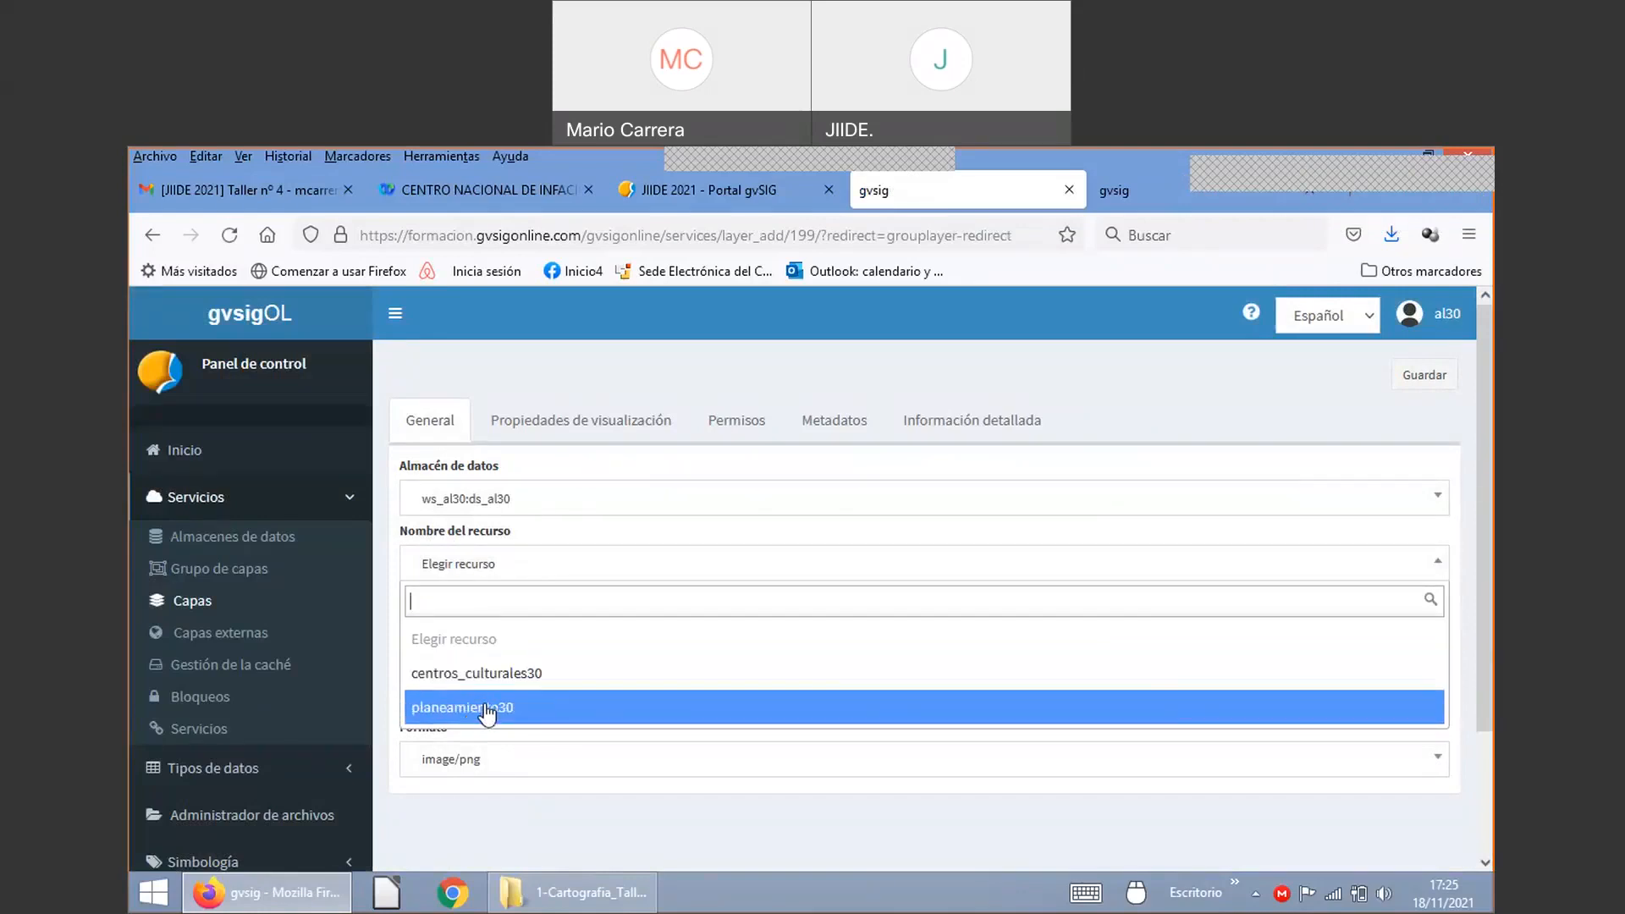
click(486, 710)
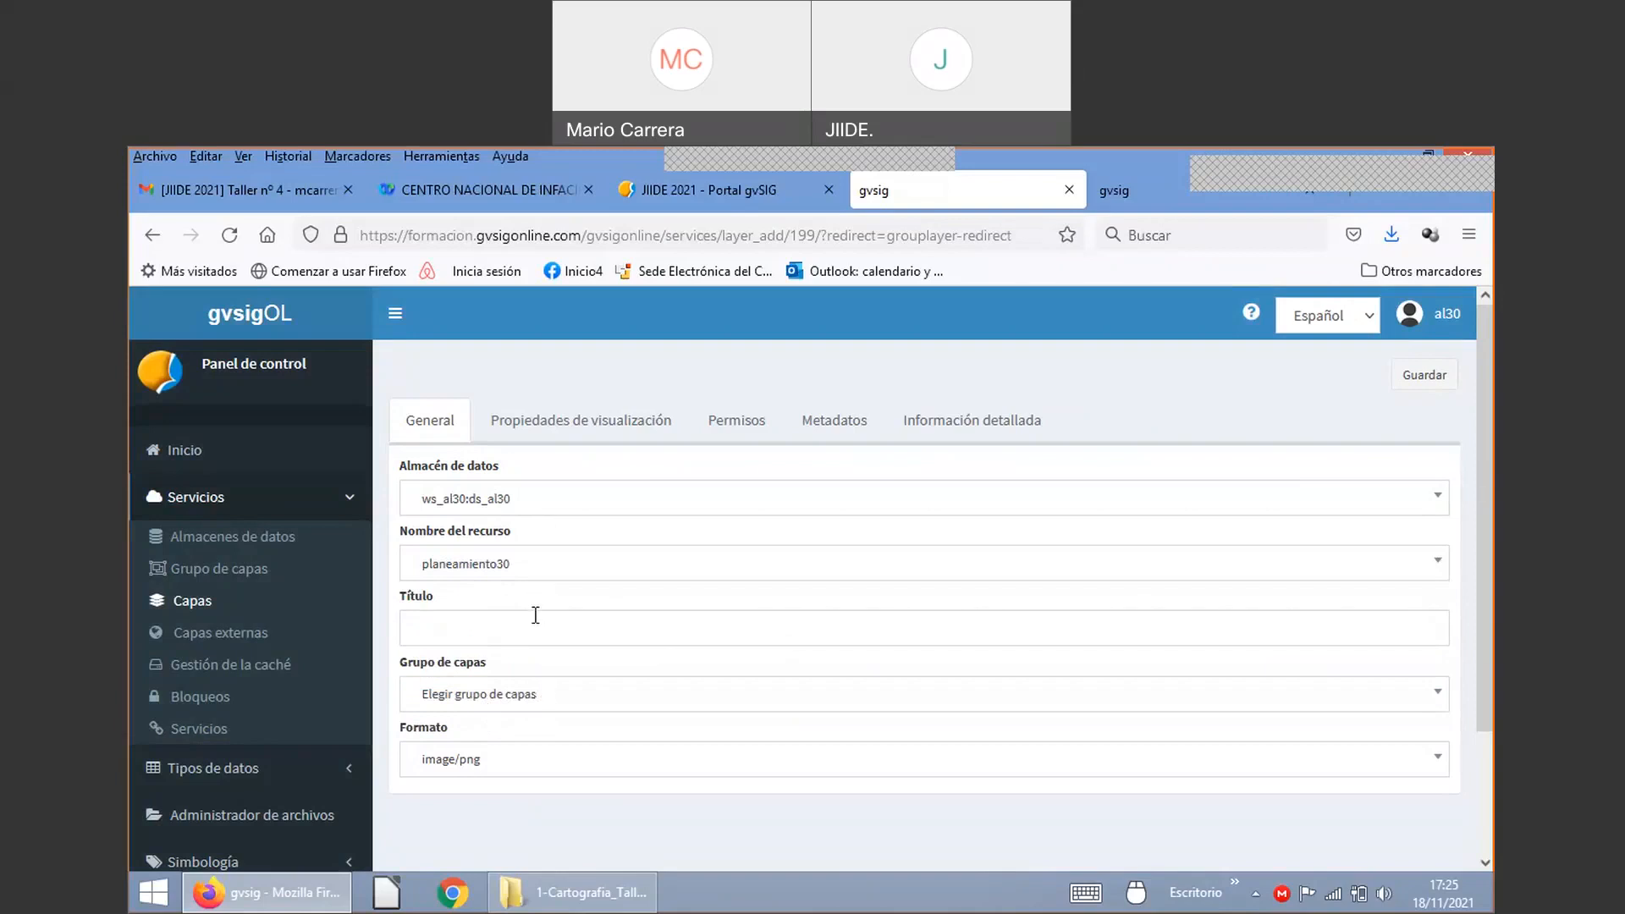
click(487, 624)
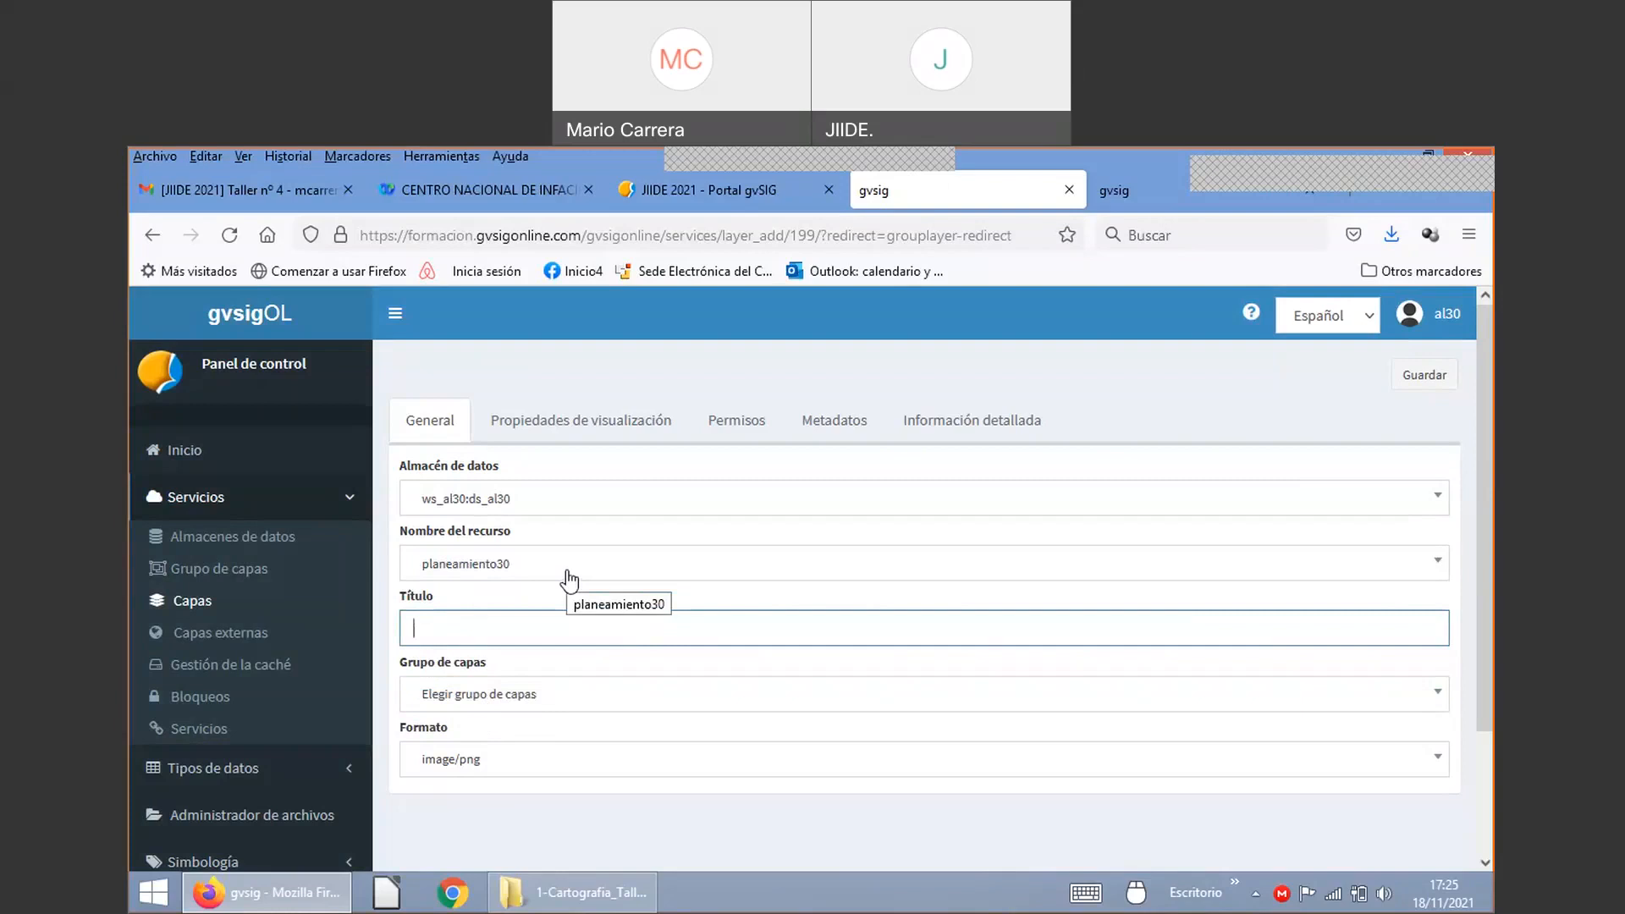
text(Planeamiento)
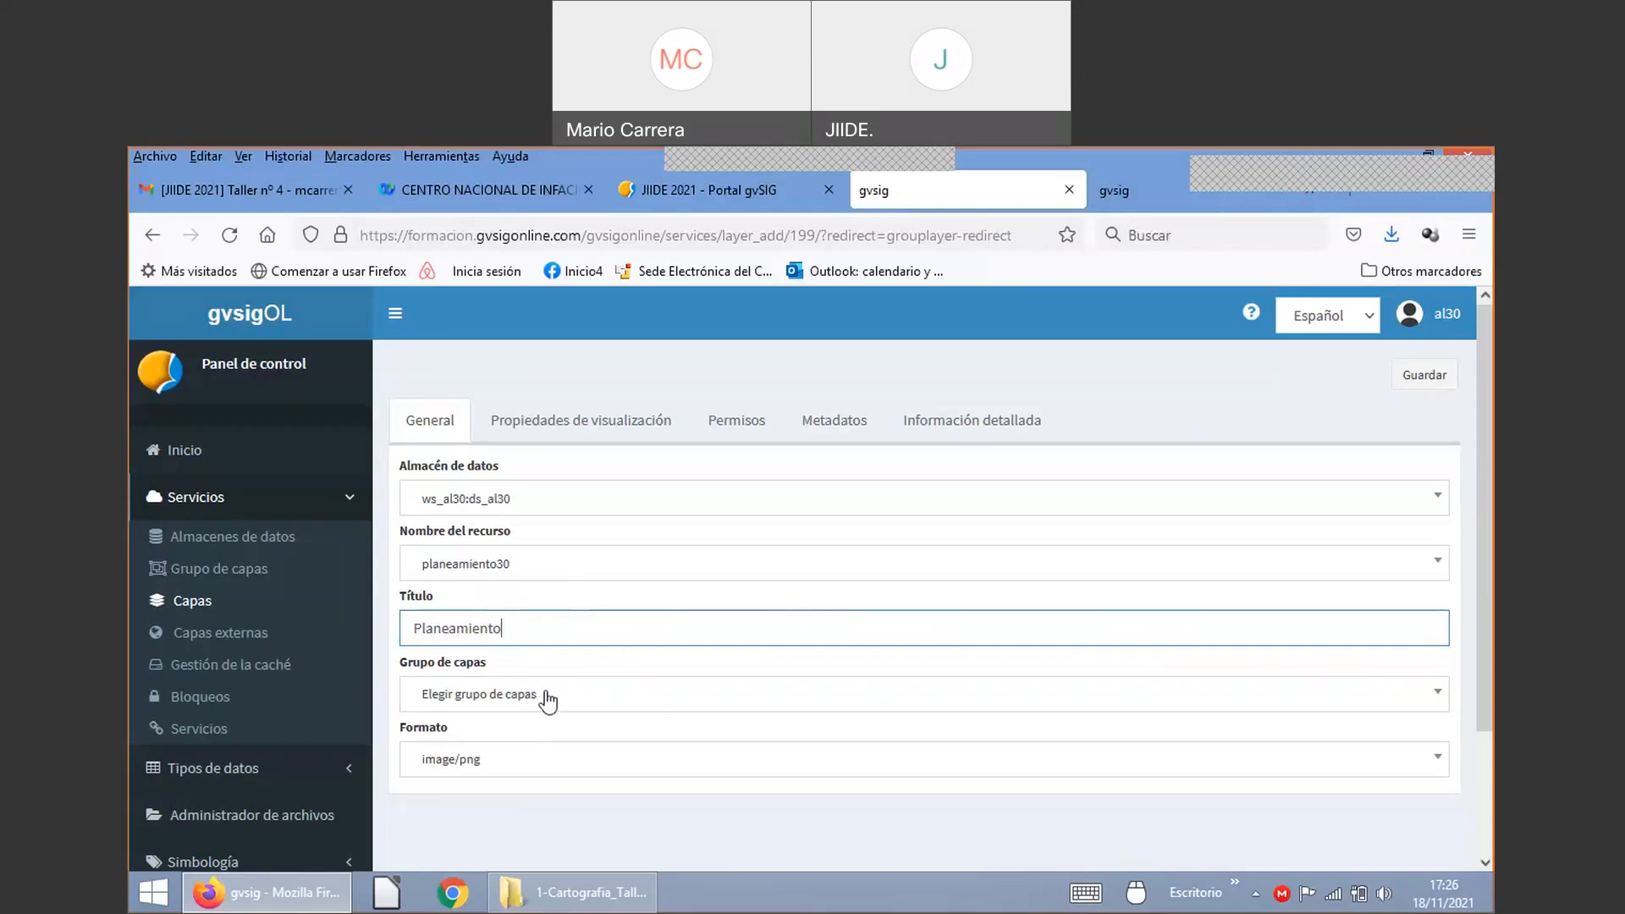
Step: Assign the Planeamiento layer to the urbanismo30_al30 layer group, found by searching 30
click(545, 708)
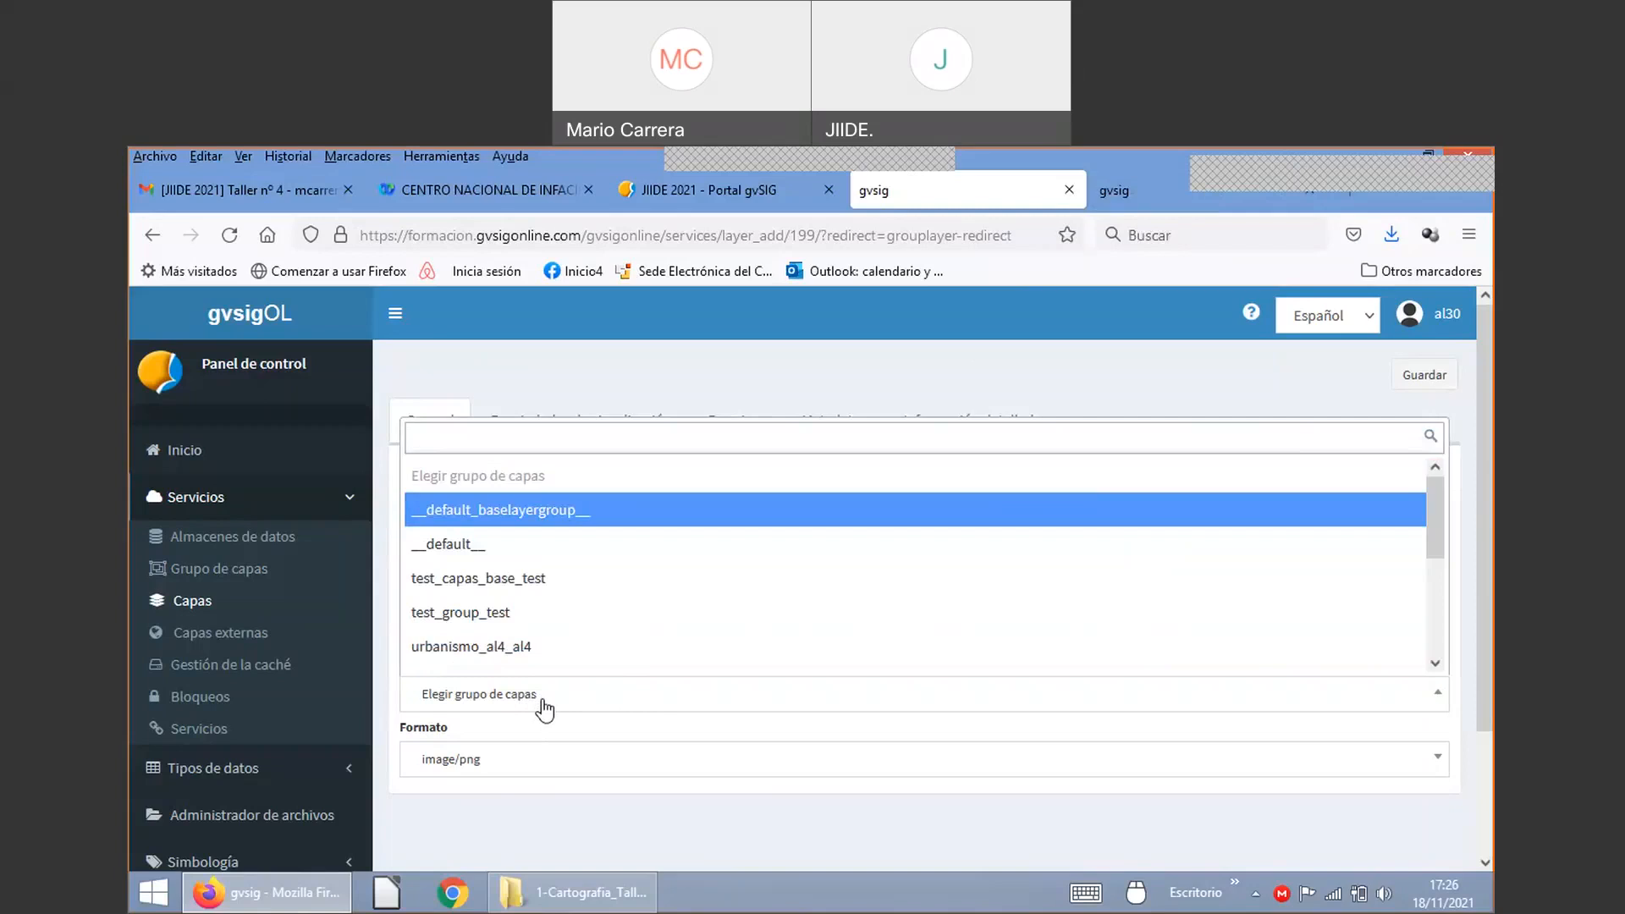
text(30)
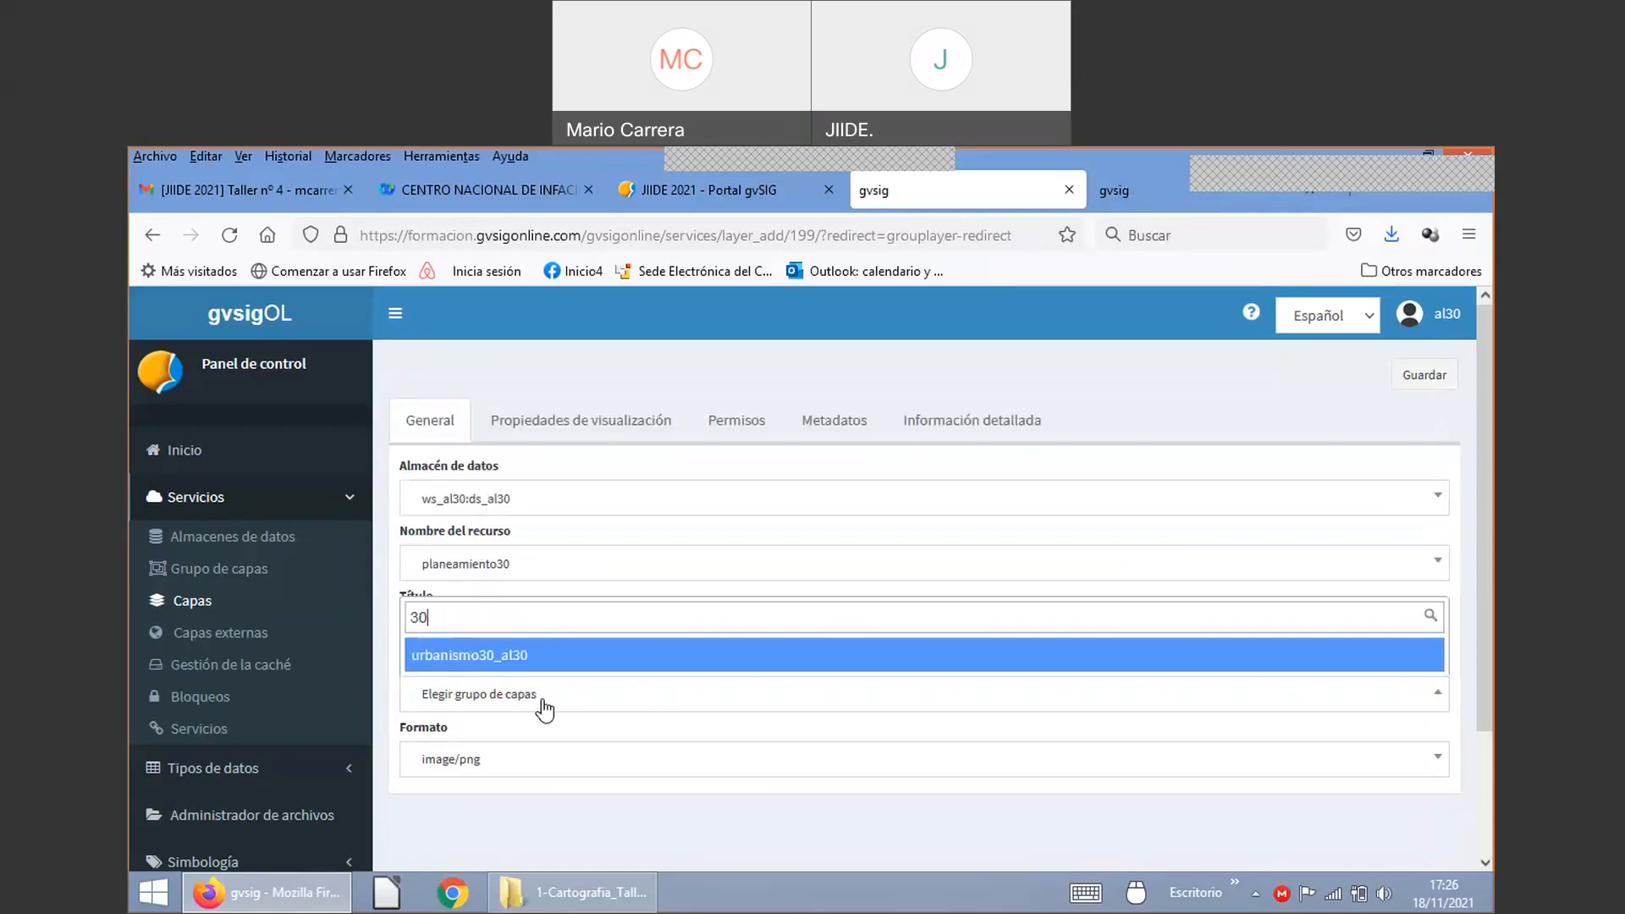
click(502, 656)
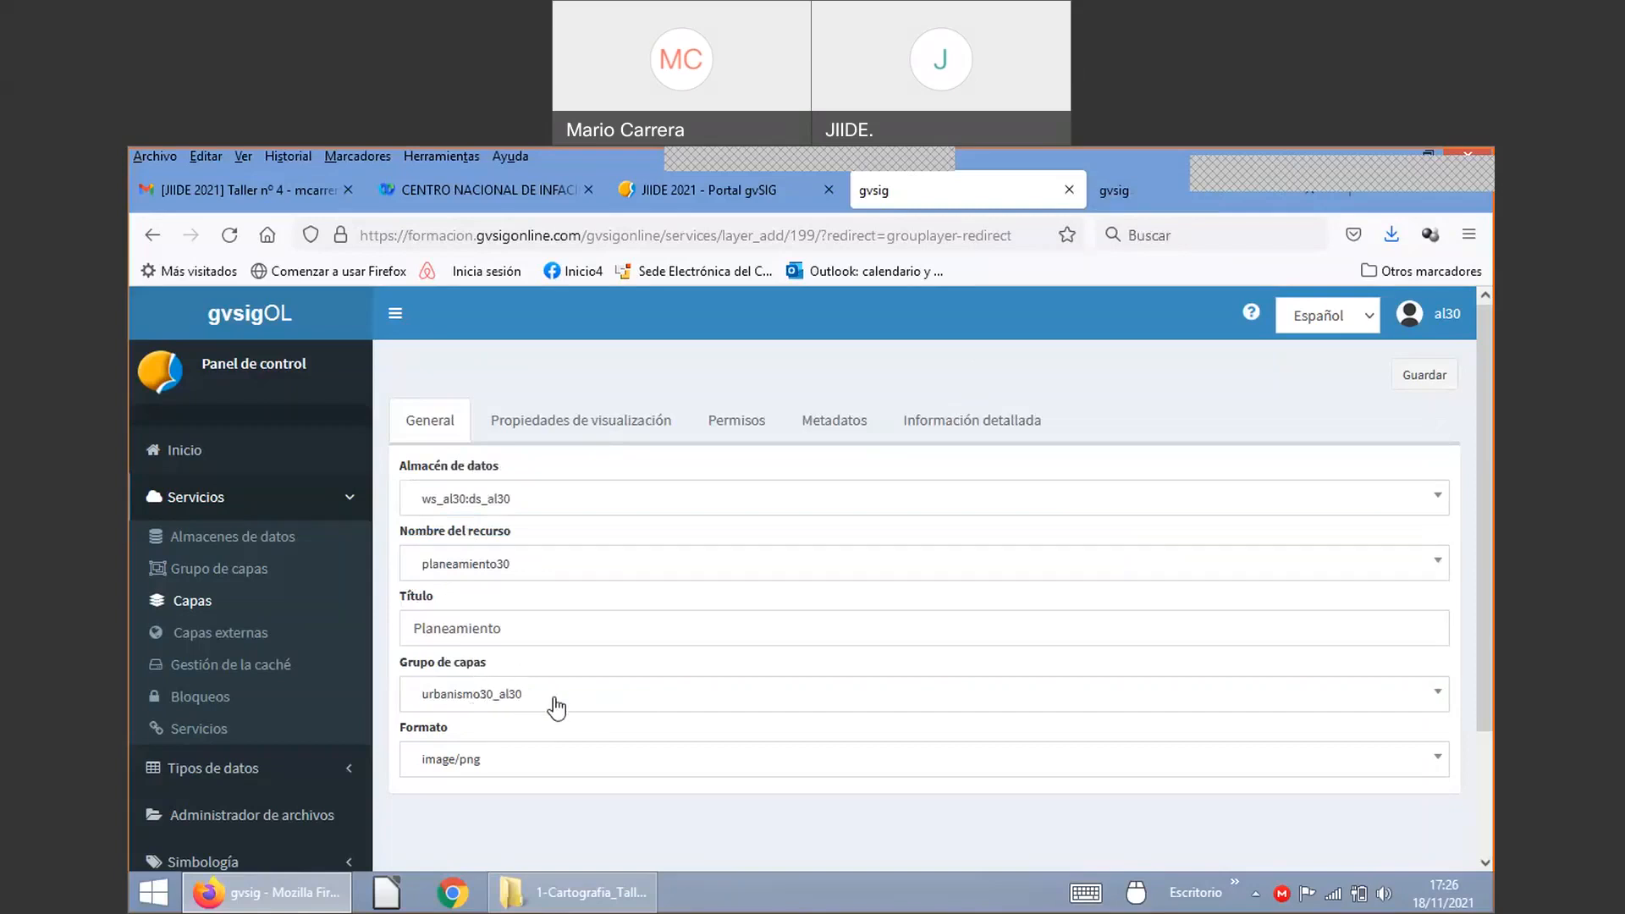
click(501, 703)
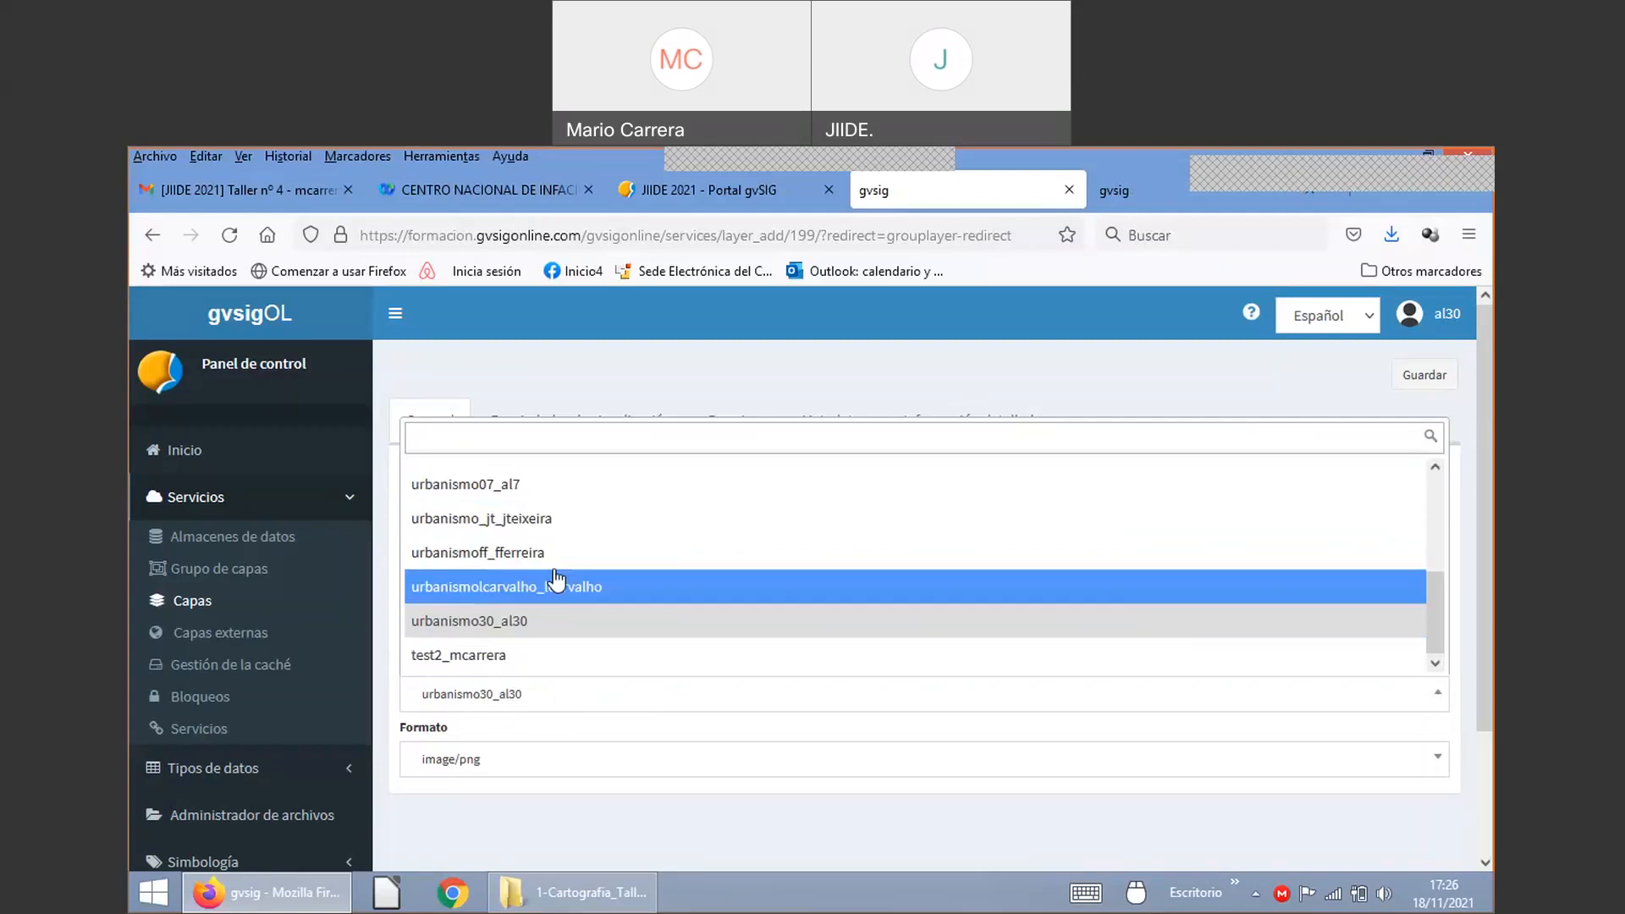
scroll(556, 582, up, 3)
scroll(556, 583, down, 3)
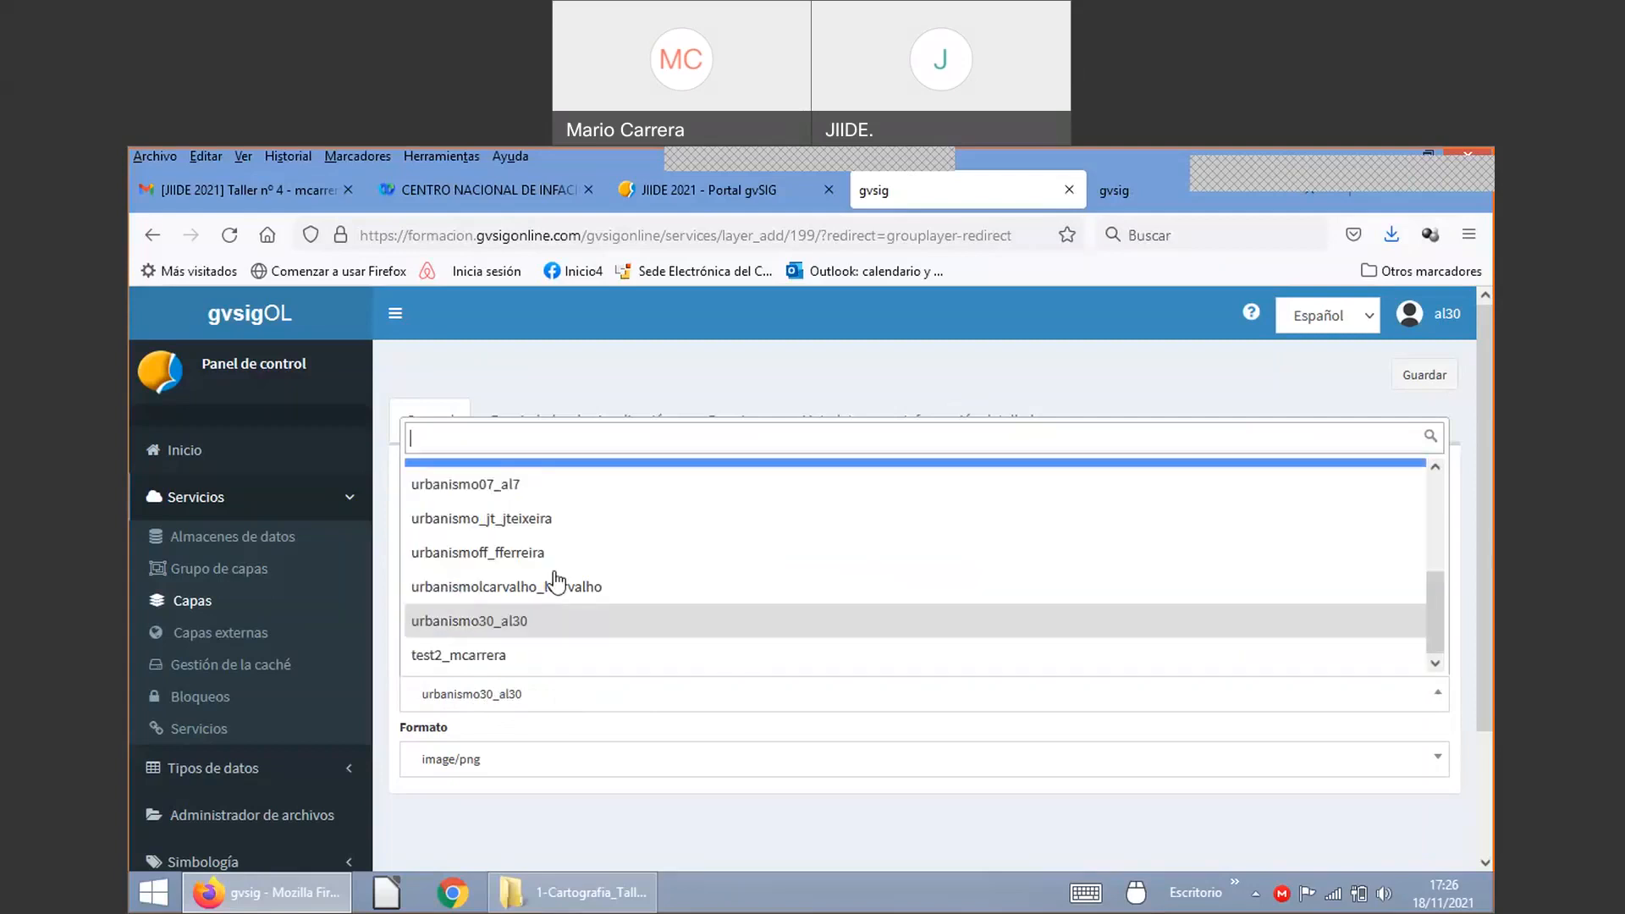
click(552, 701)
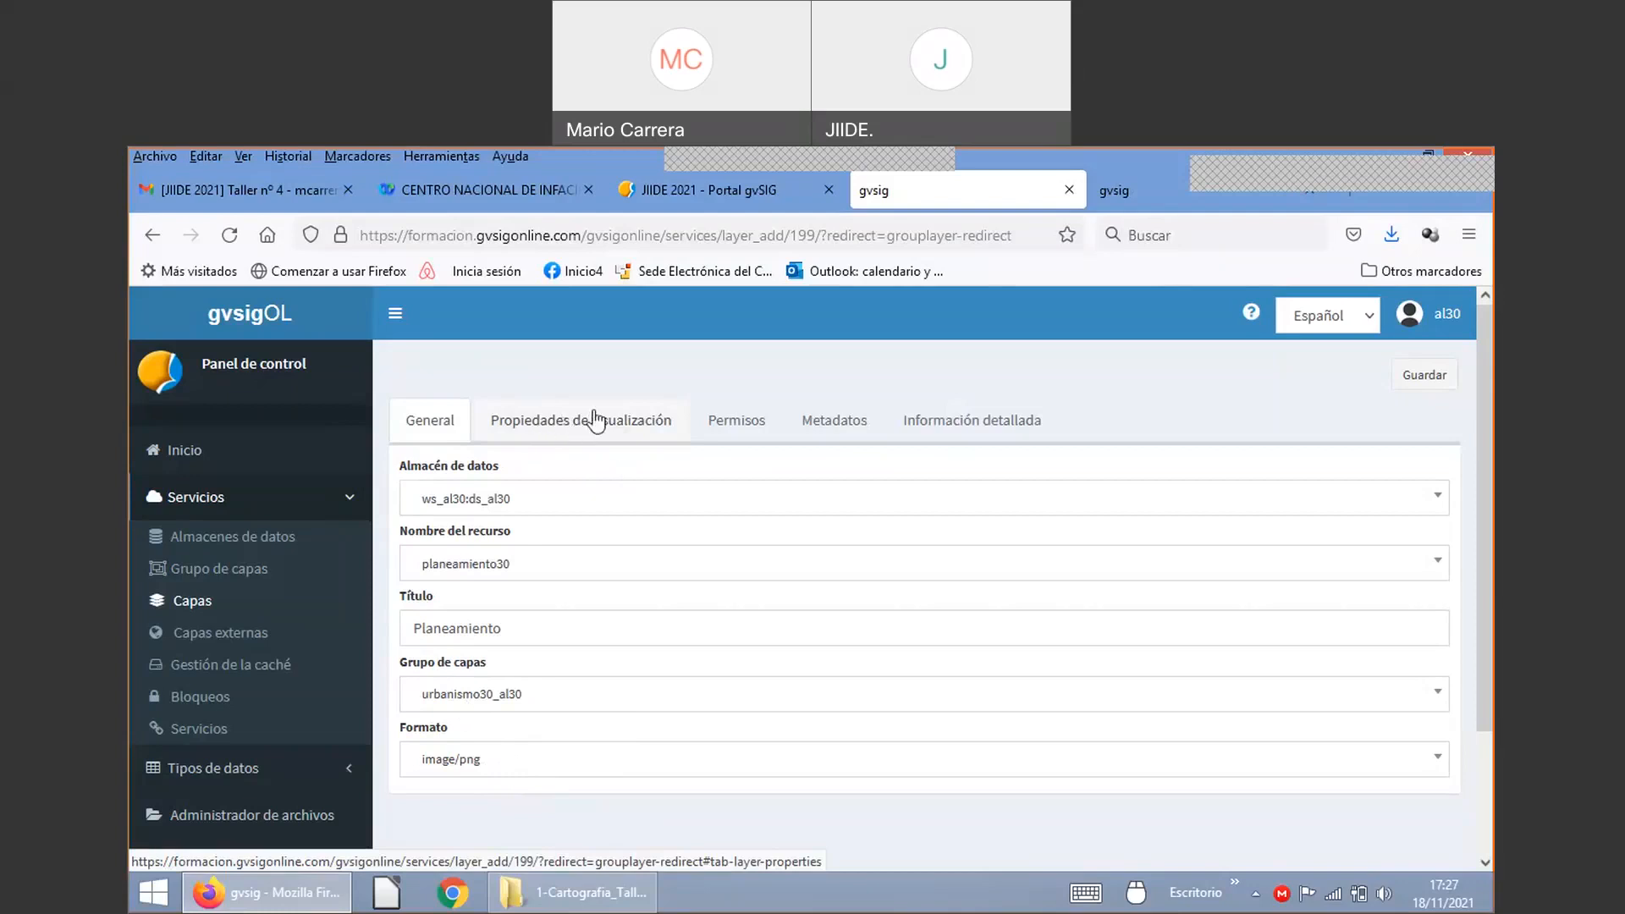
Step: Turn on Visible in the layer's display properties
click(592, 426)
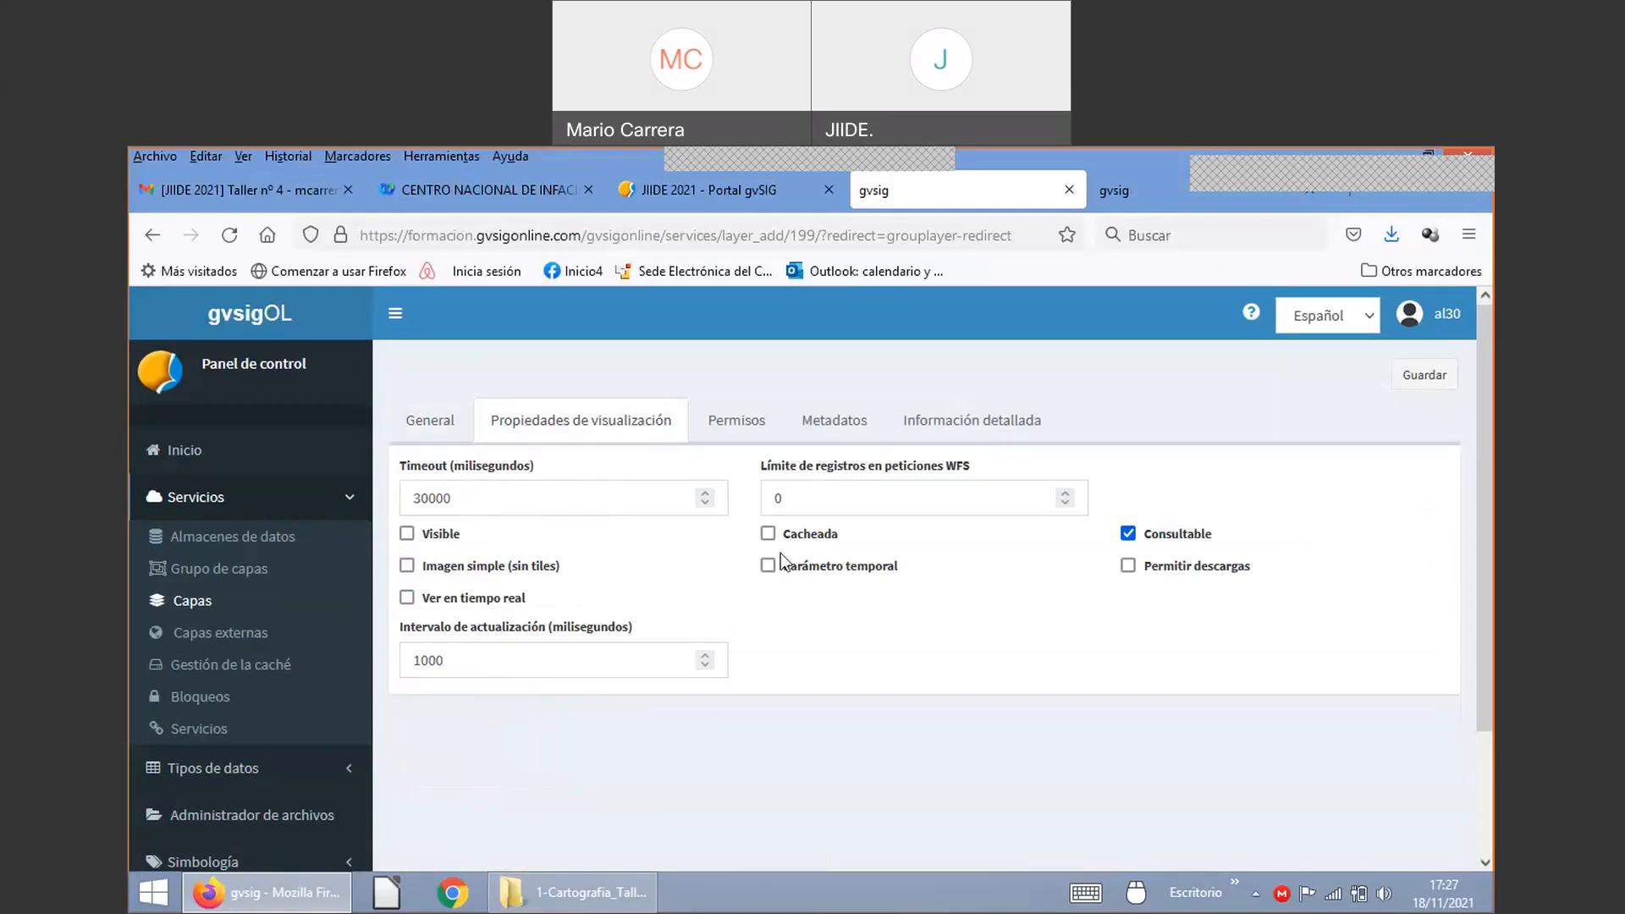
click(408, 535)
Step: Switch on Parcelas urbana over Xàtiva in the Urbanismo viewer and expand its options
click(1146, 181)
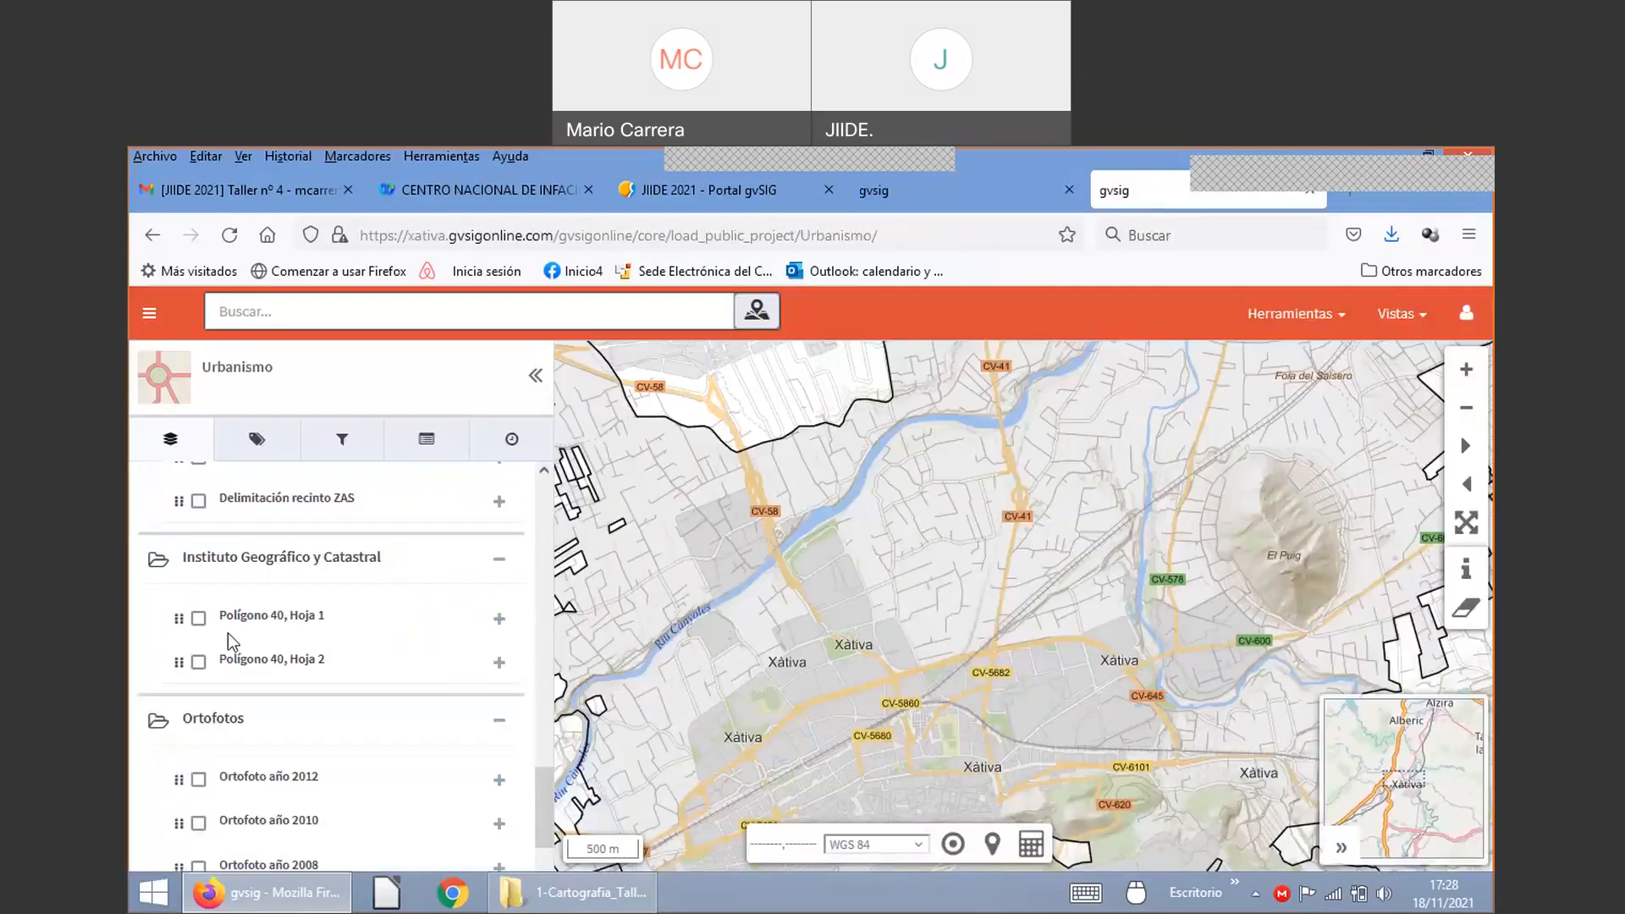
scroll(254, 647, up, 5)
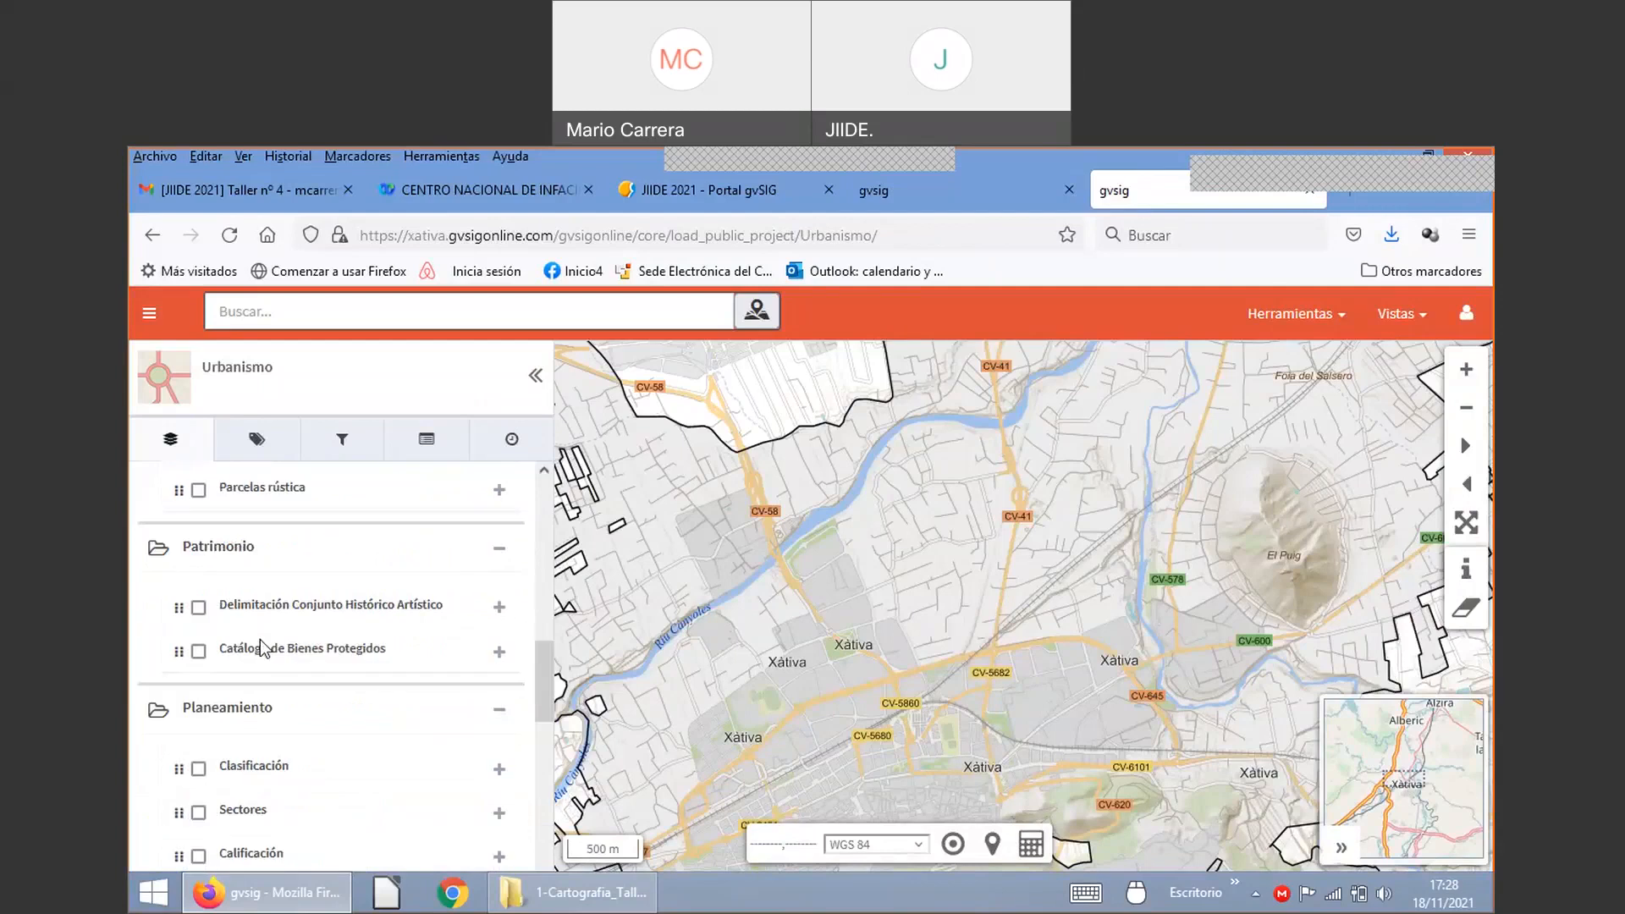
scroll(262, 648, up, 5)
click(199, 716)
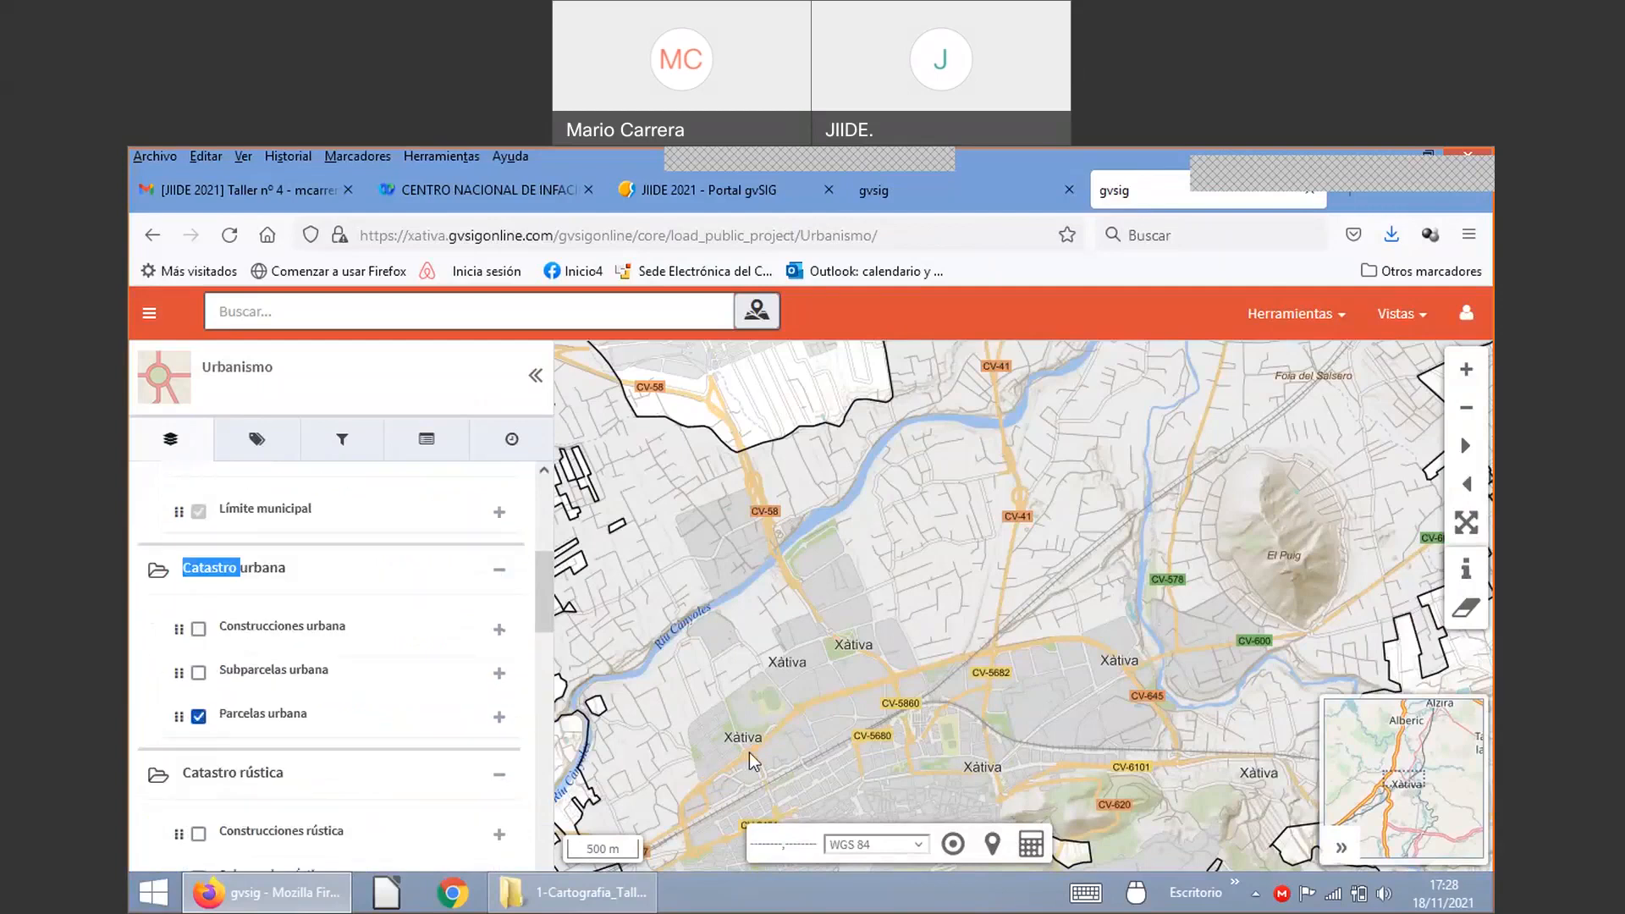
scroll(752, 759, up, 1)
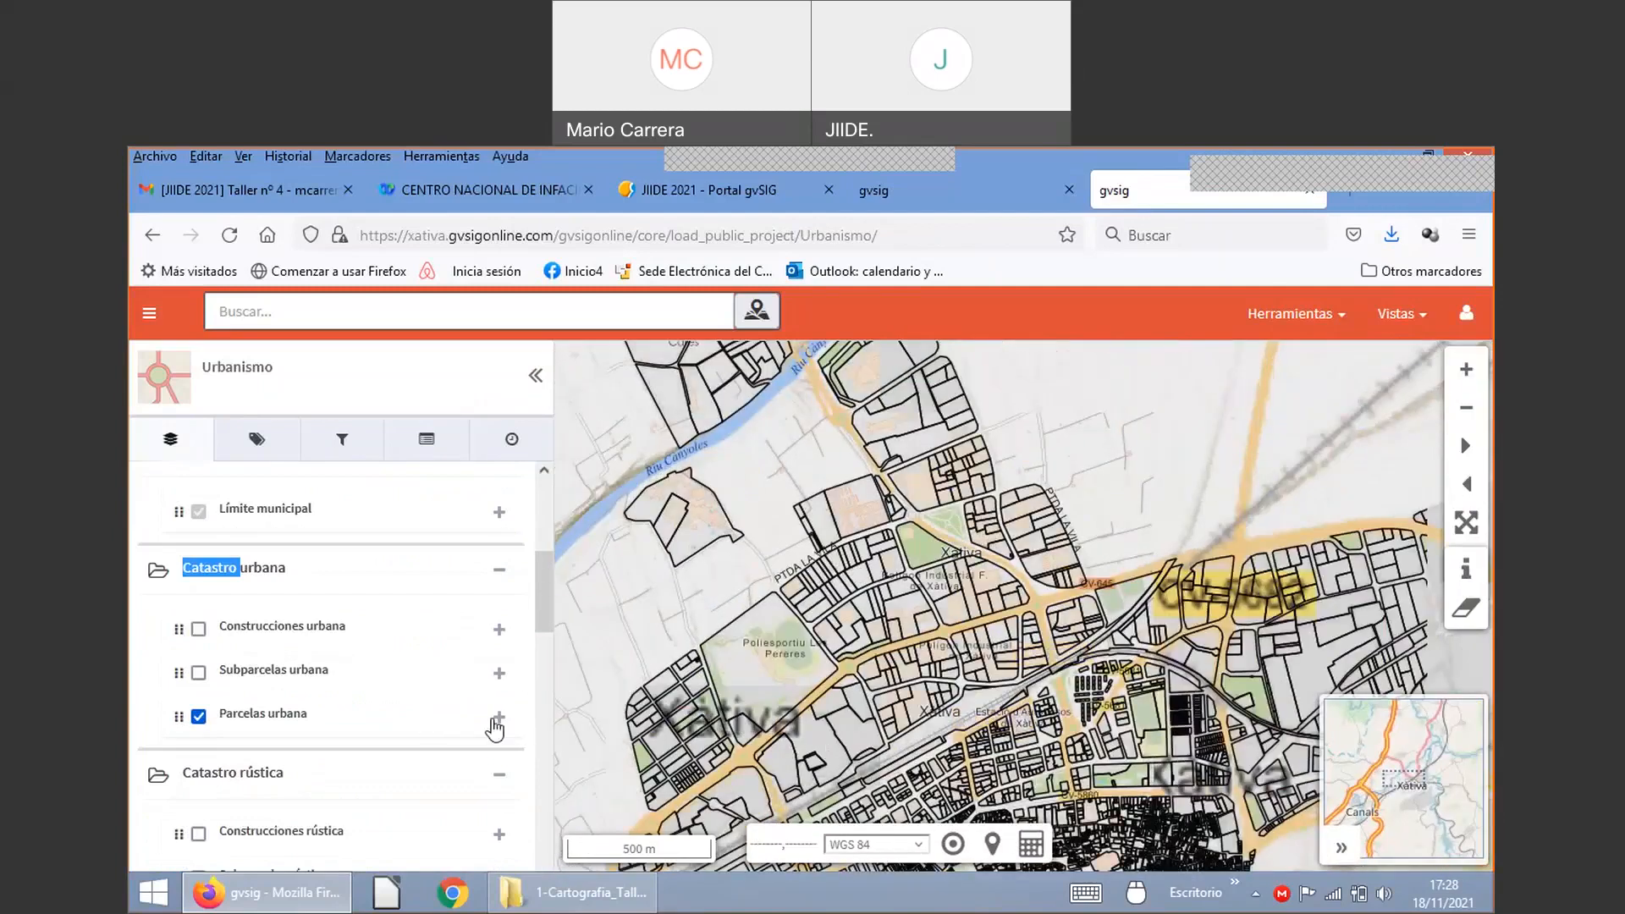
click(390, 701)
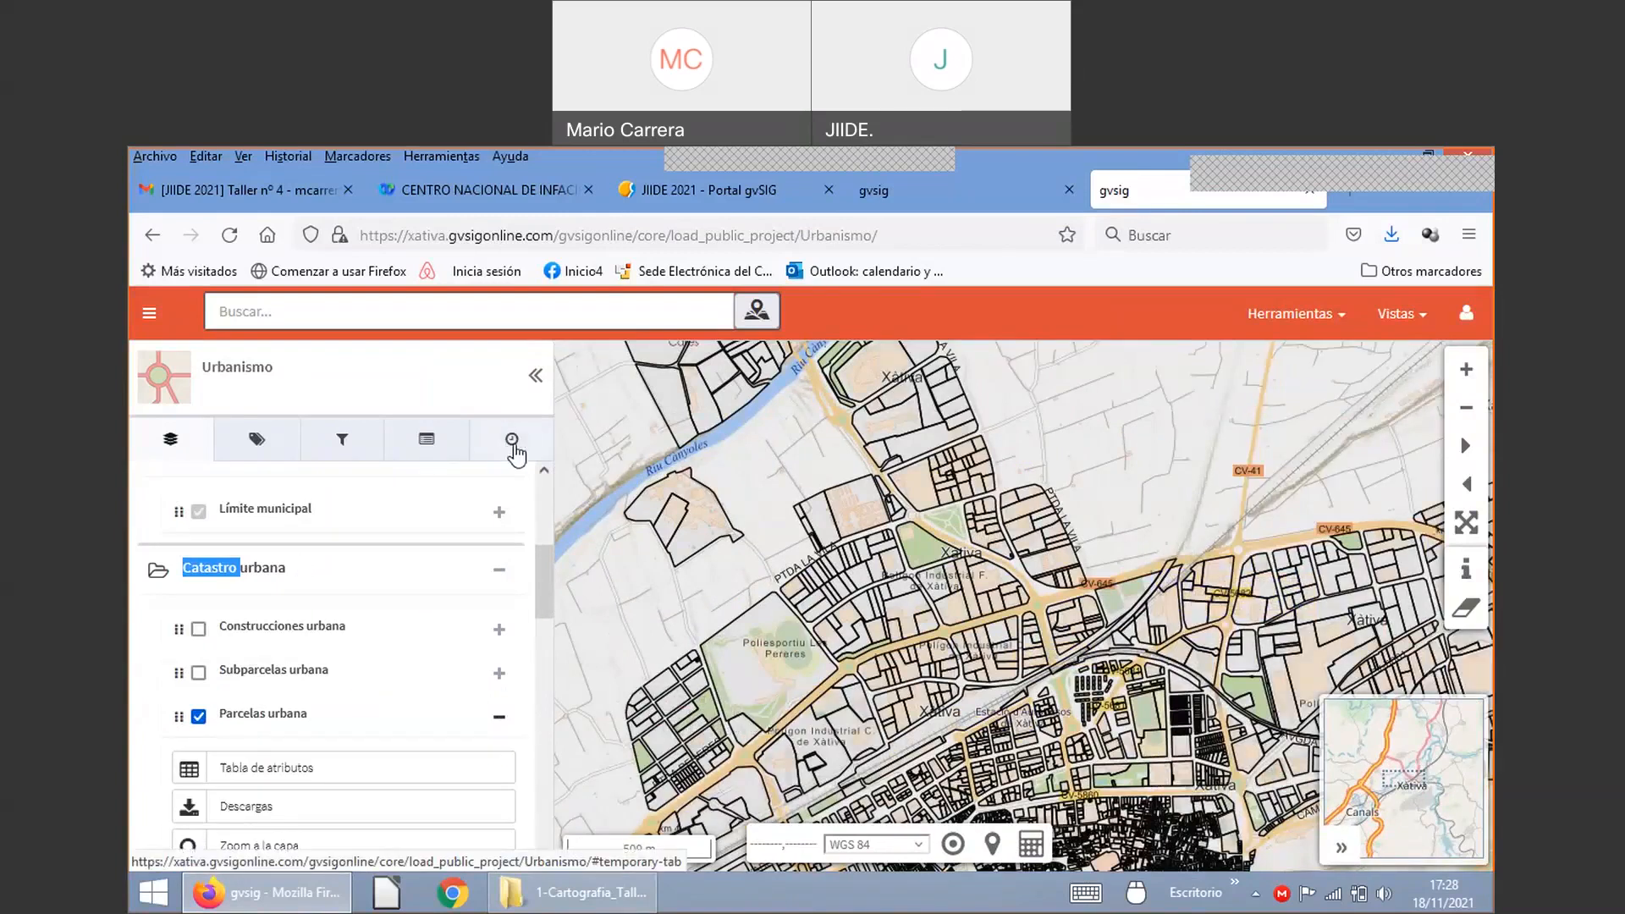
Step: Activate temporal functions, step the date back to 2007, then return to the layer form
click(514, 446)
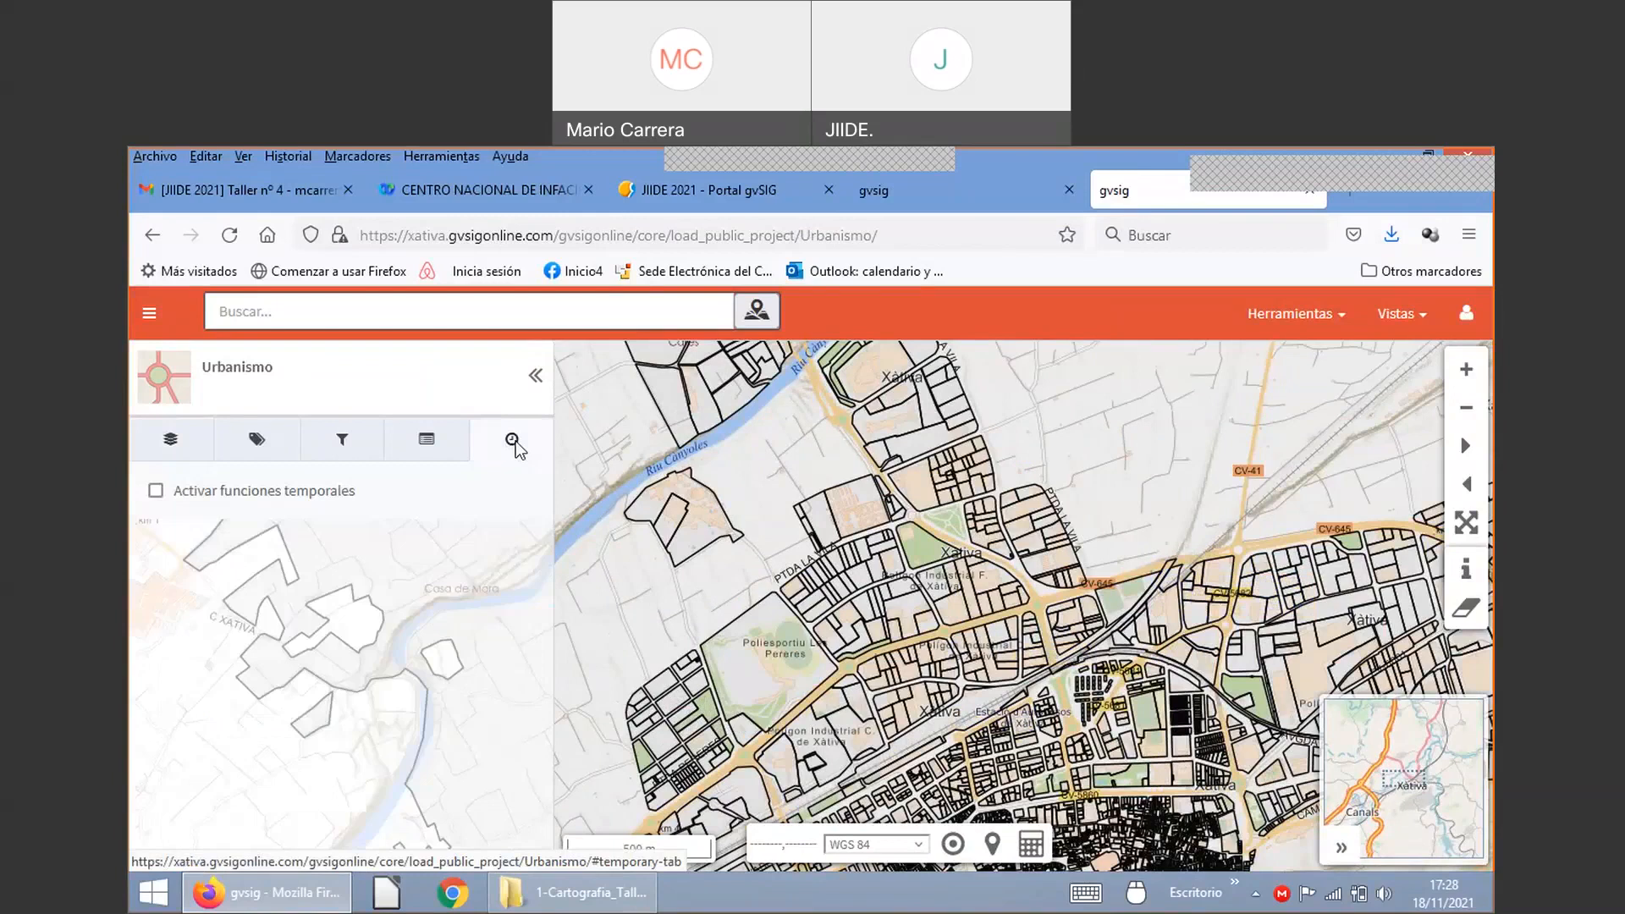
click(156, 493)
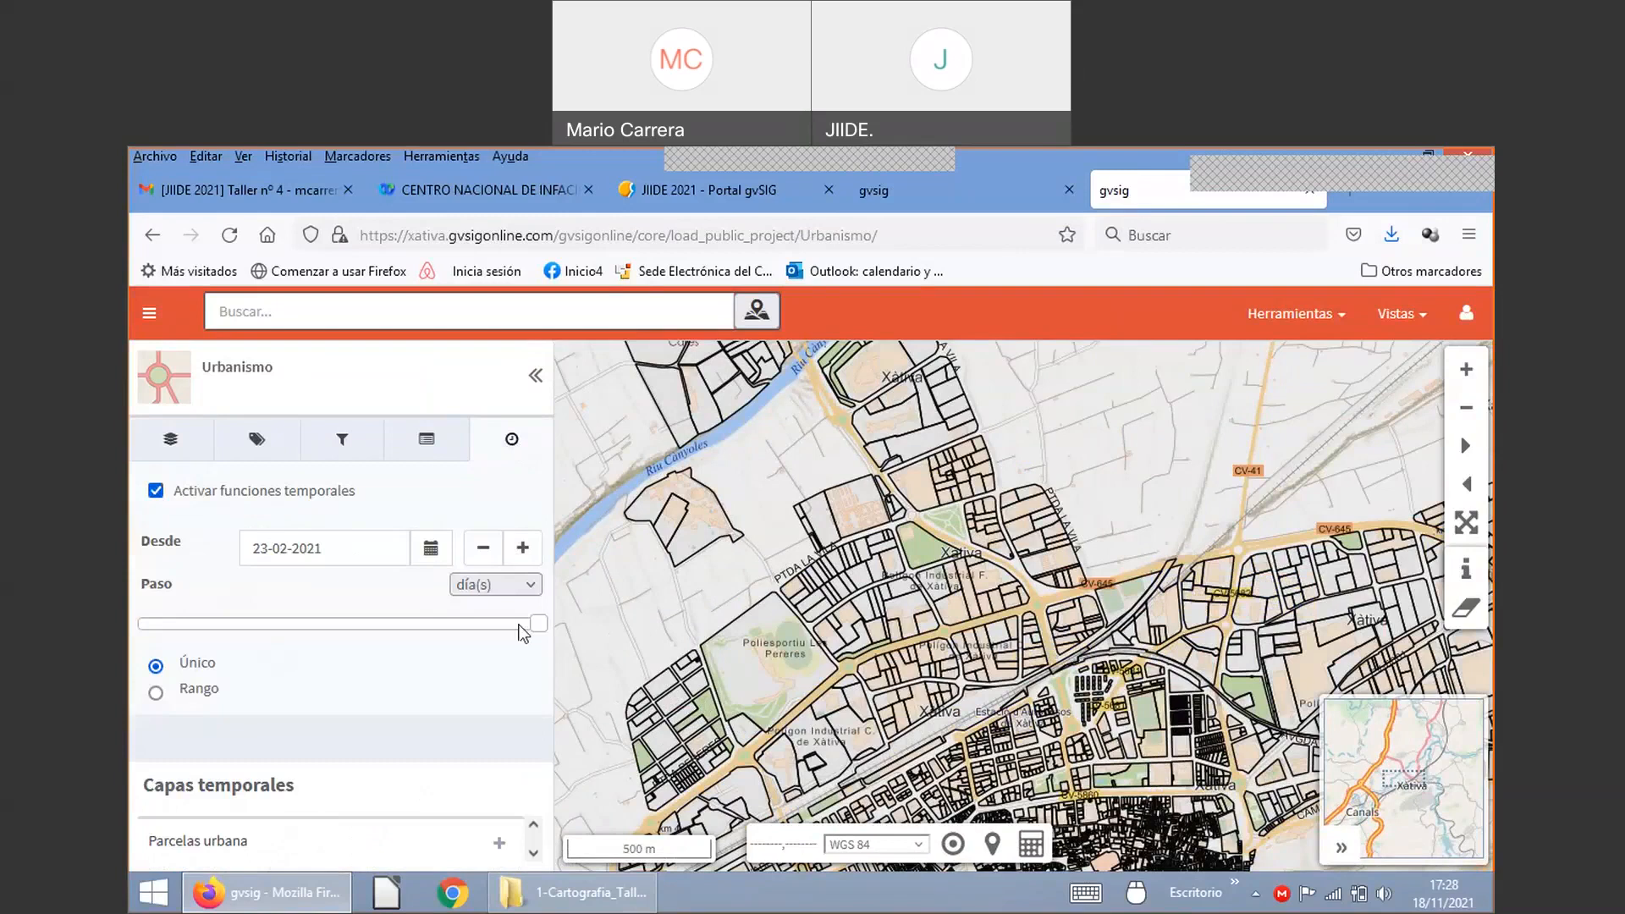
drag(519, 625, 283, 625)
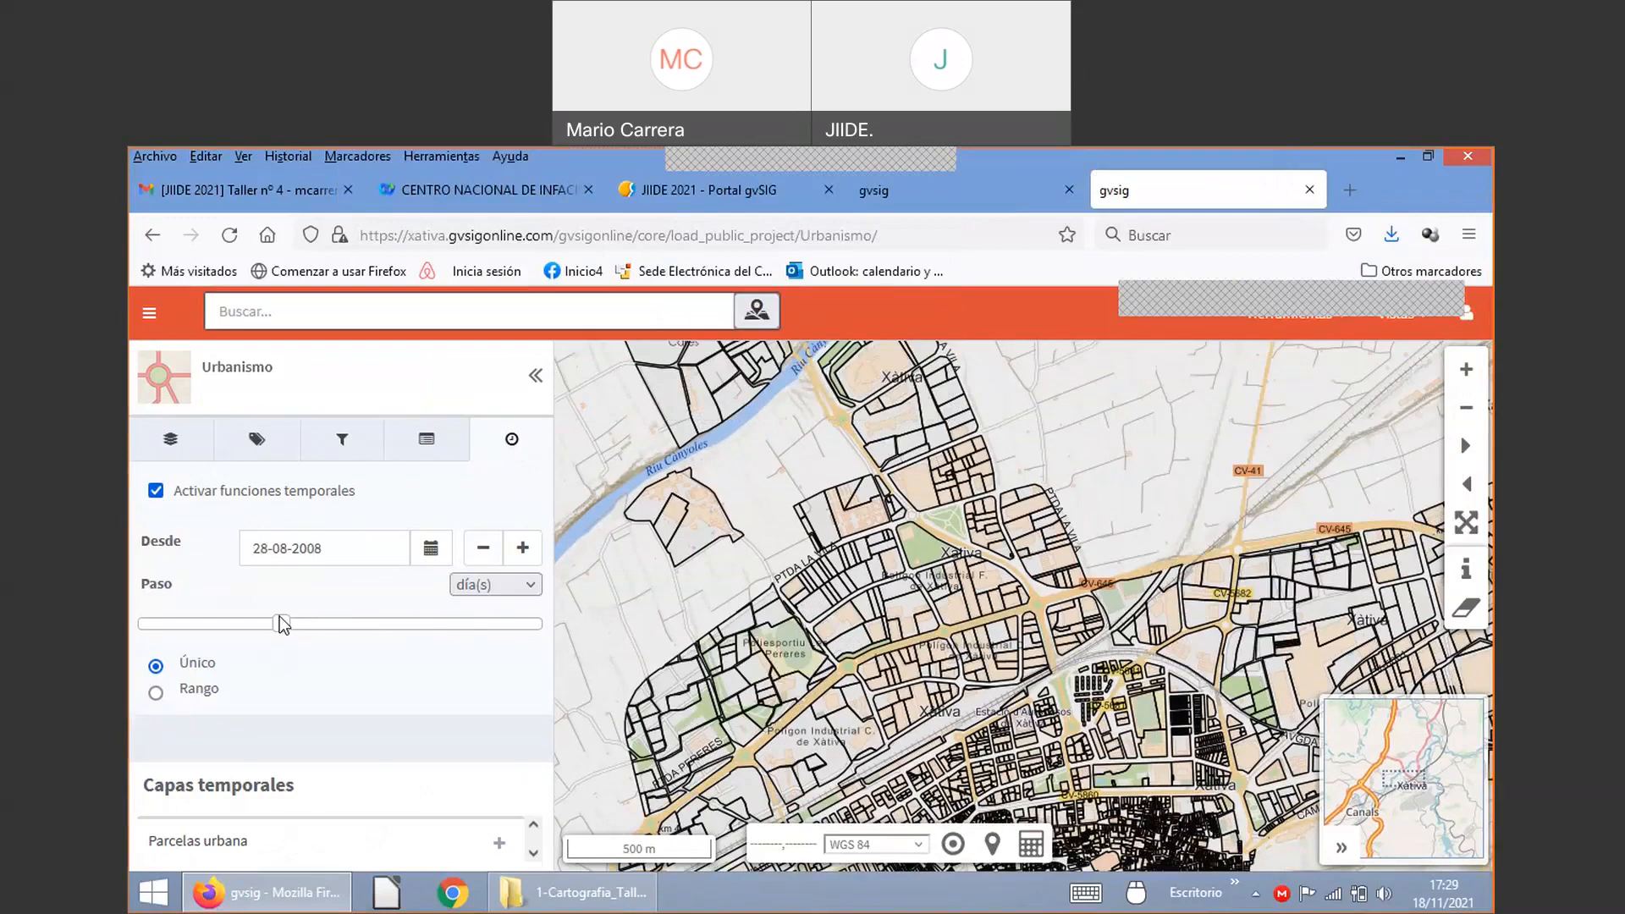
drag(283, 625, 254, 624)
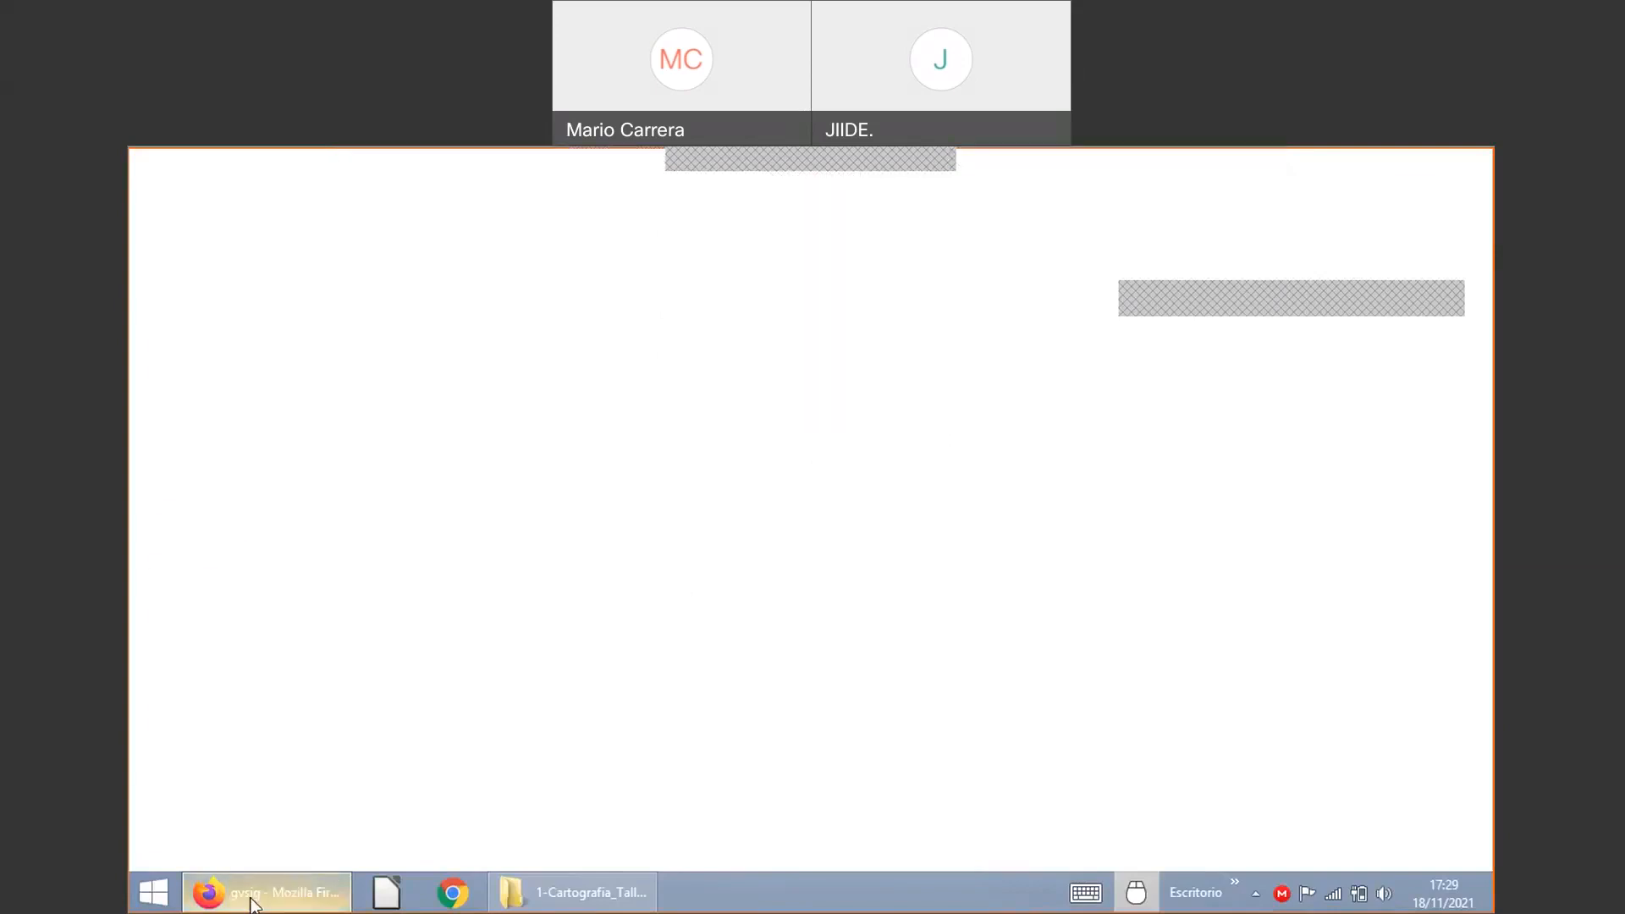
click(254, 902)
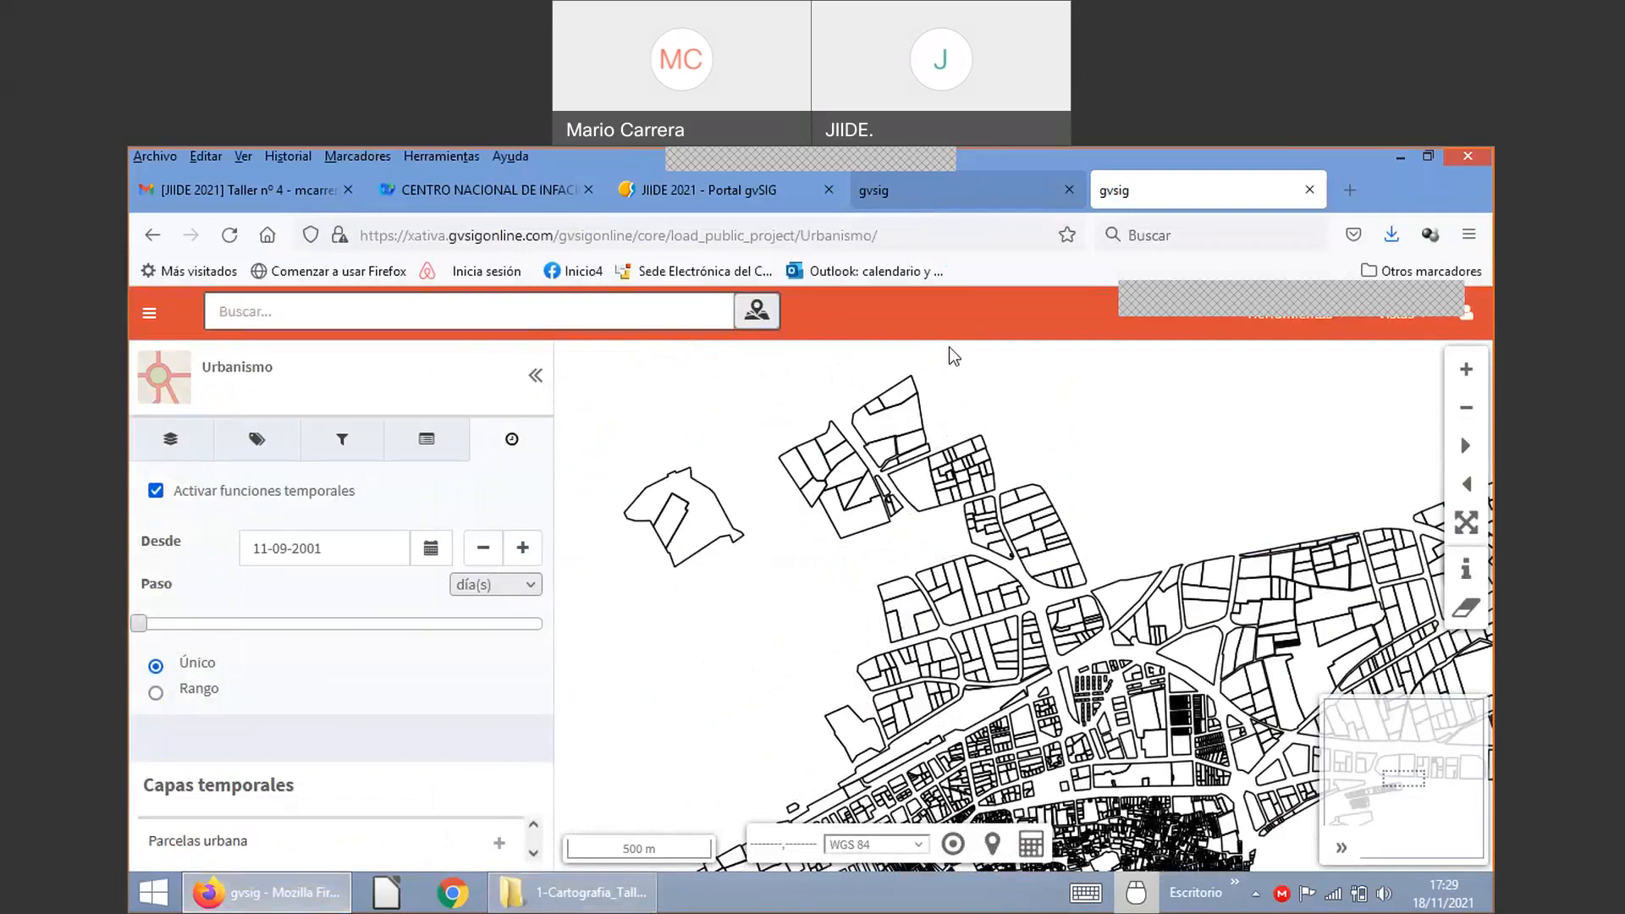
click(916, 186)
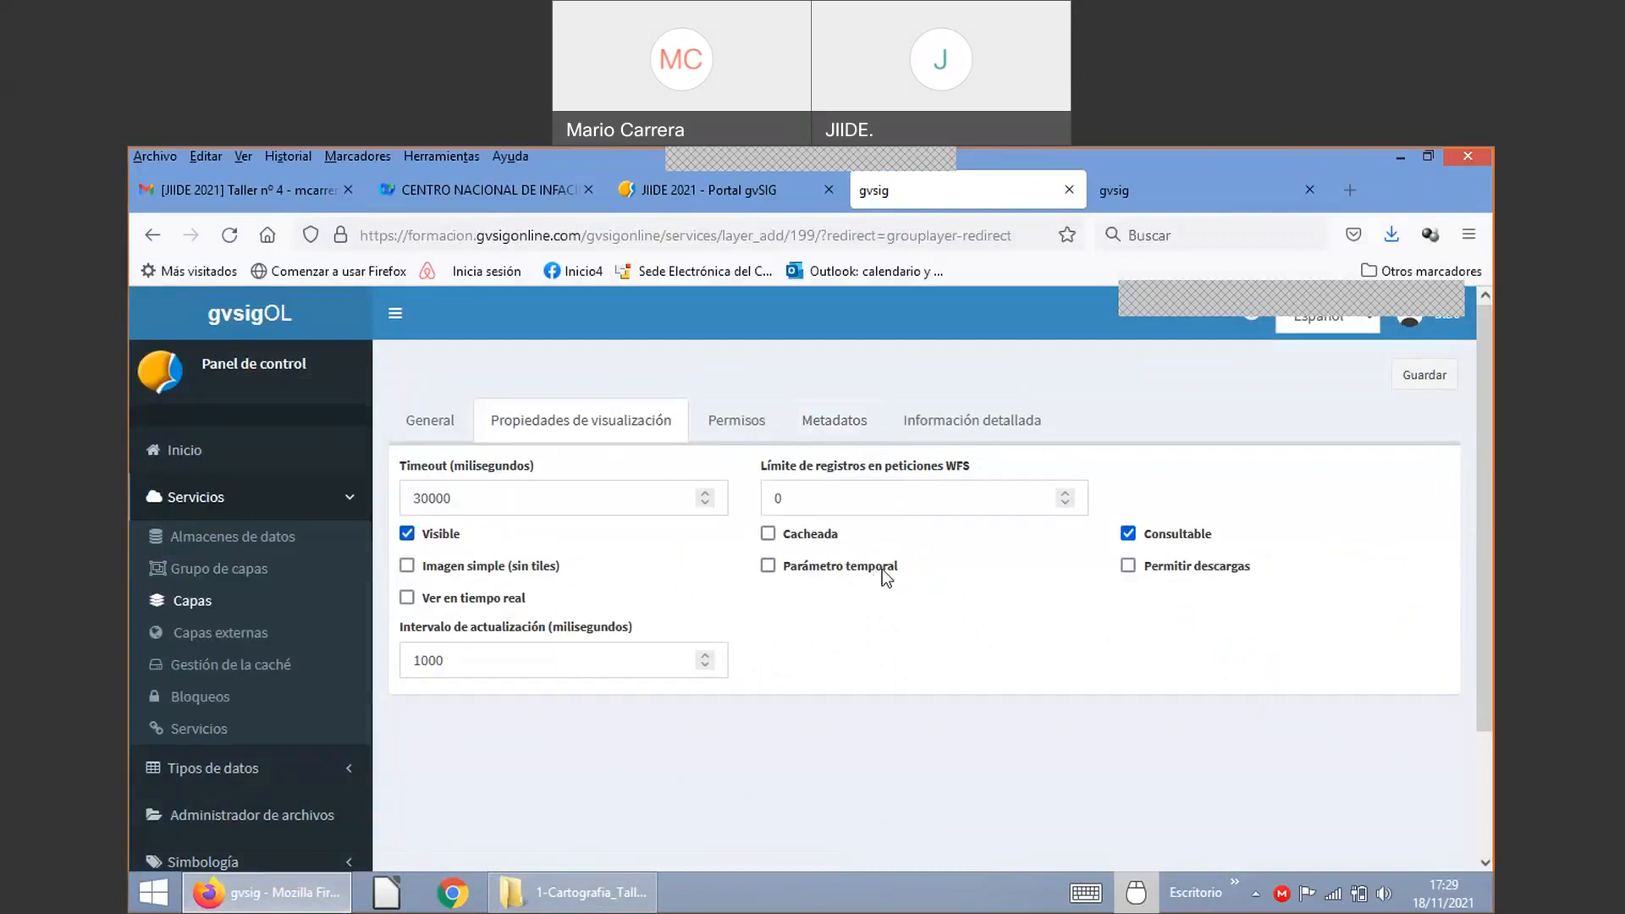
Step: Allow downloads for the Planeamiento layer and view its permissions
click(1128, 567)
click(742, 430)
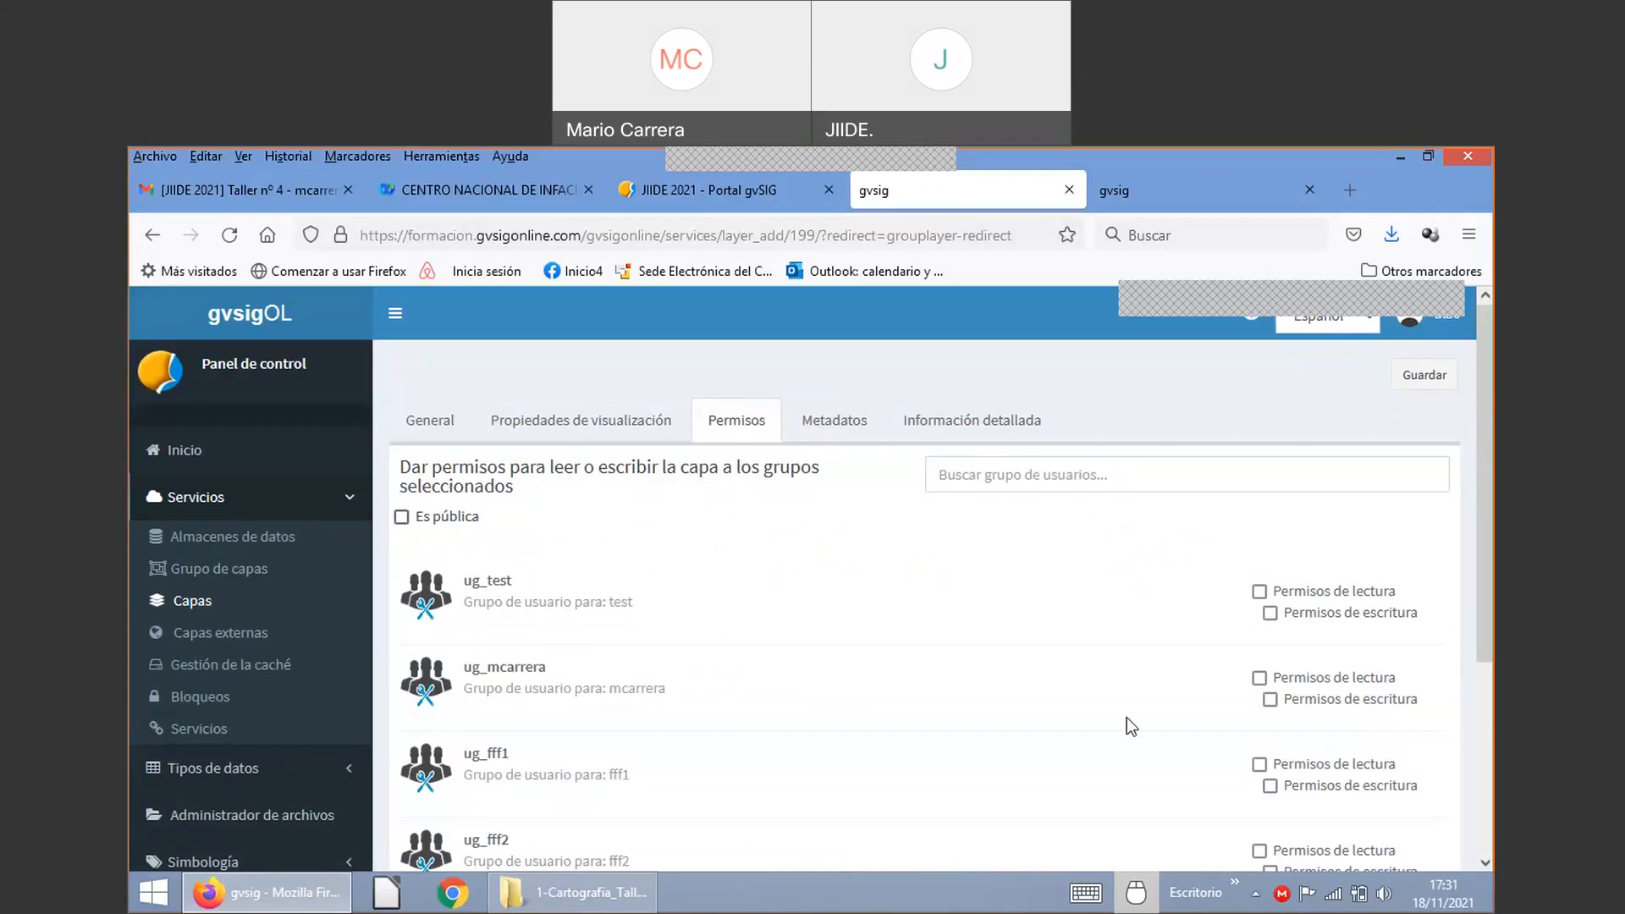
Step: Mark the Planeamiento layer as Es pública
scroll(1209, 677, down, 1)
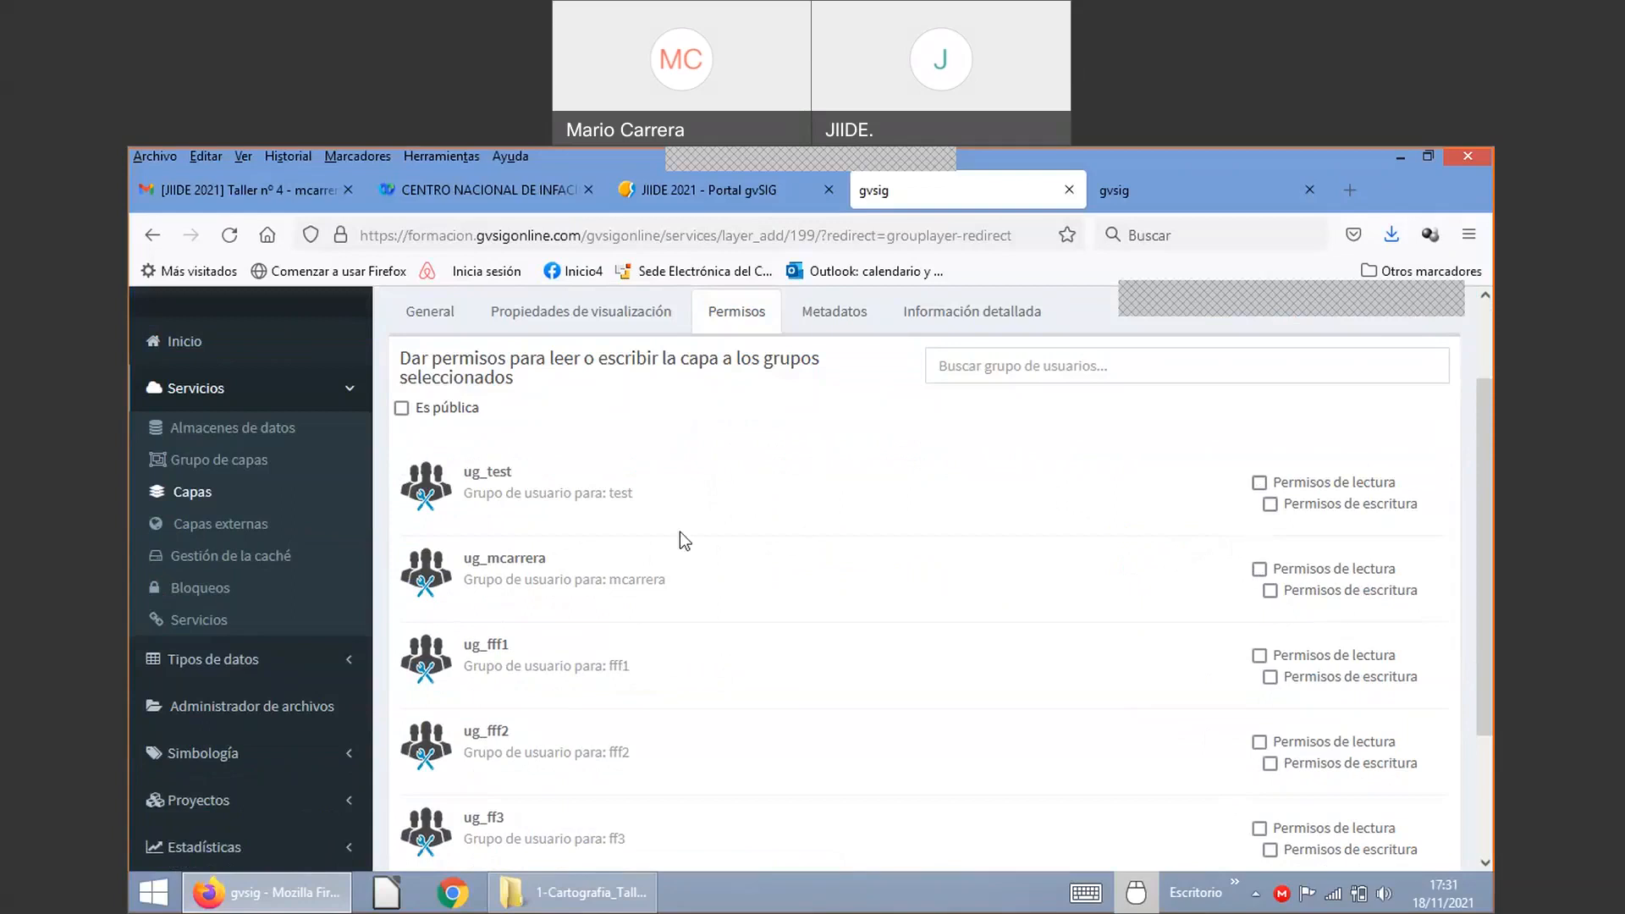
click(402, 408)
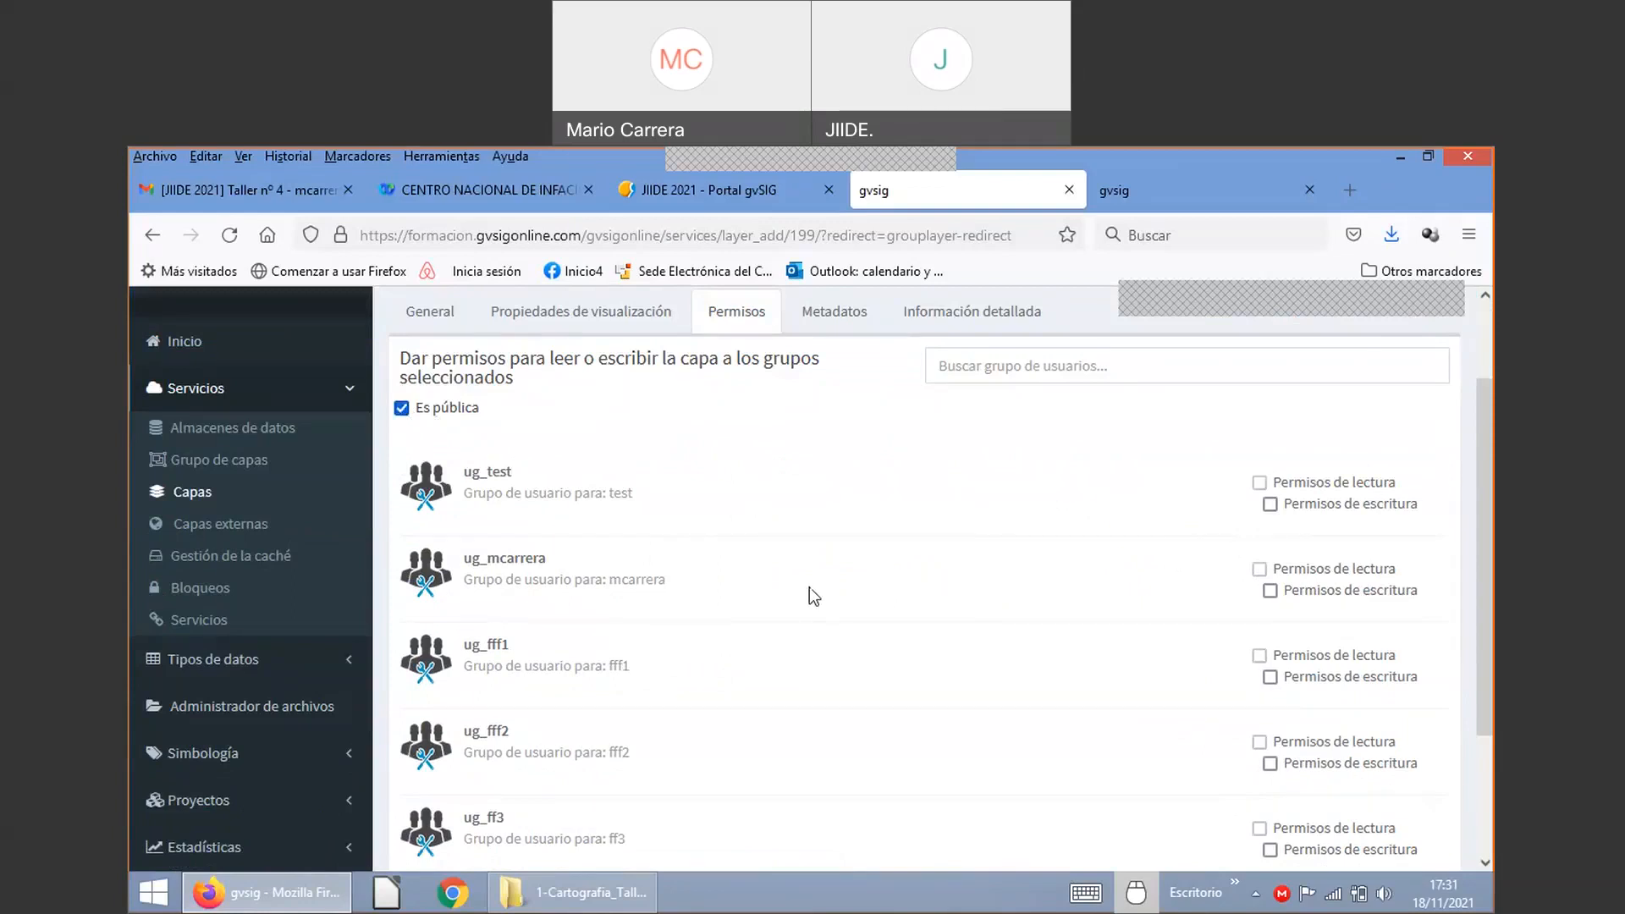
scroll(927, 602, down, 2)
scroll(928, 606, down, 1)
scroll(927, 606, up, 2)
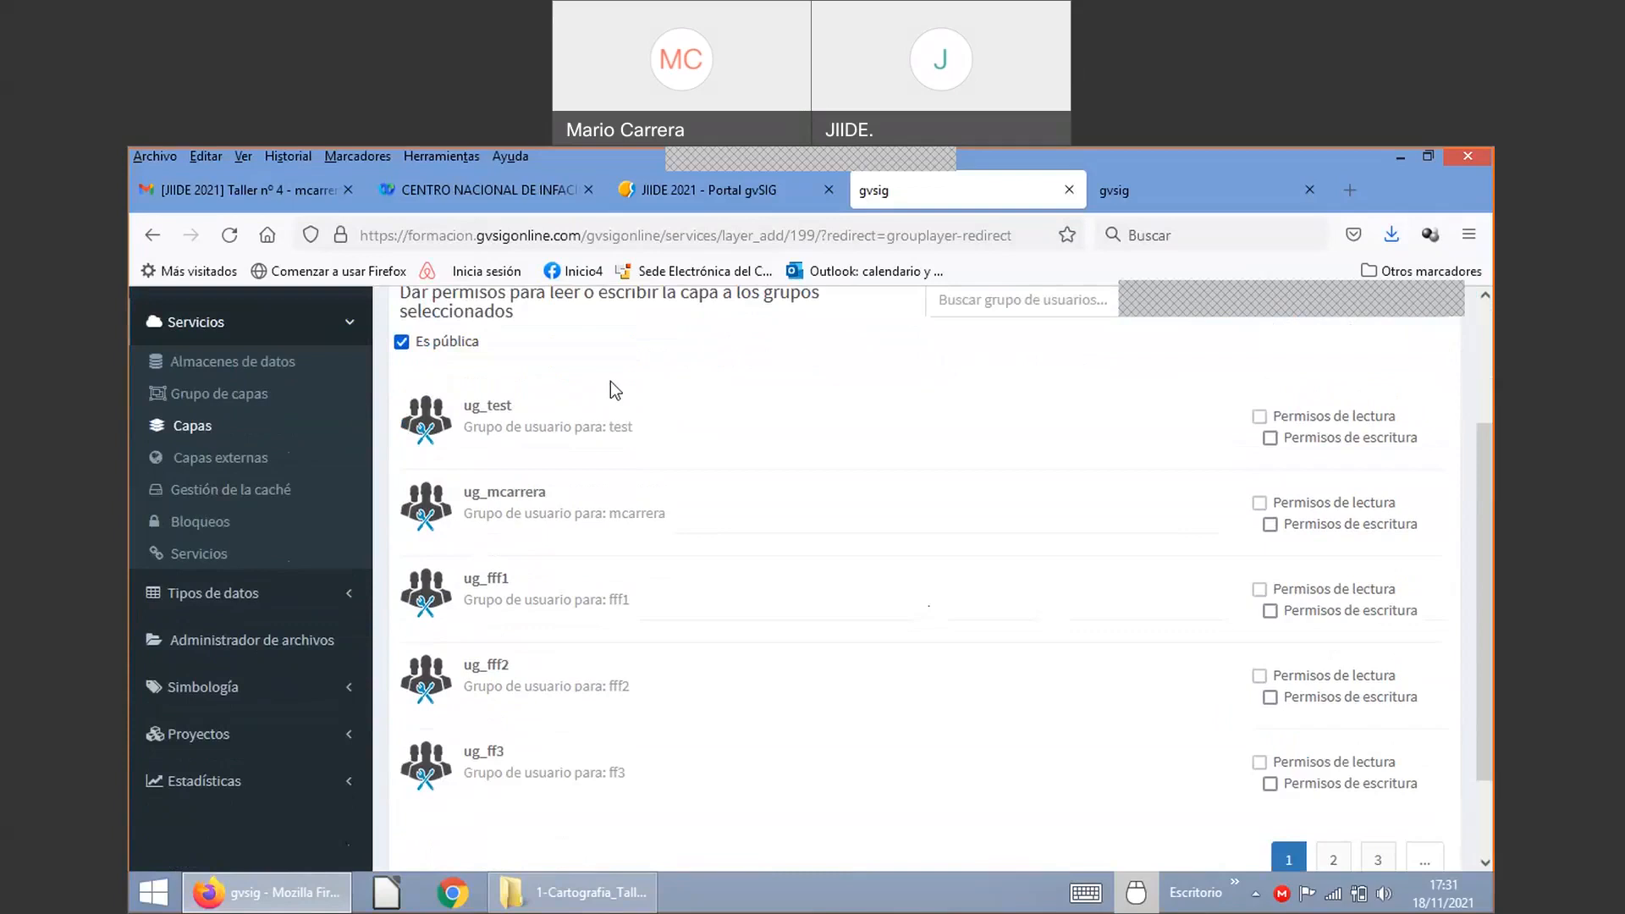
scroll(985, 512, up, 2)
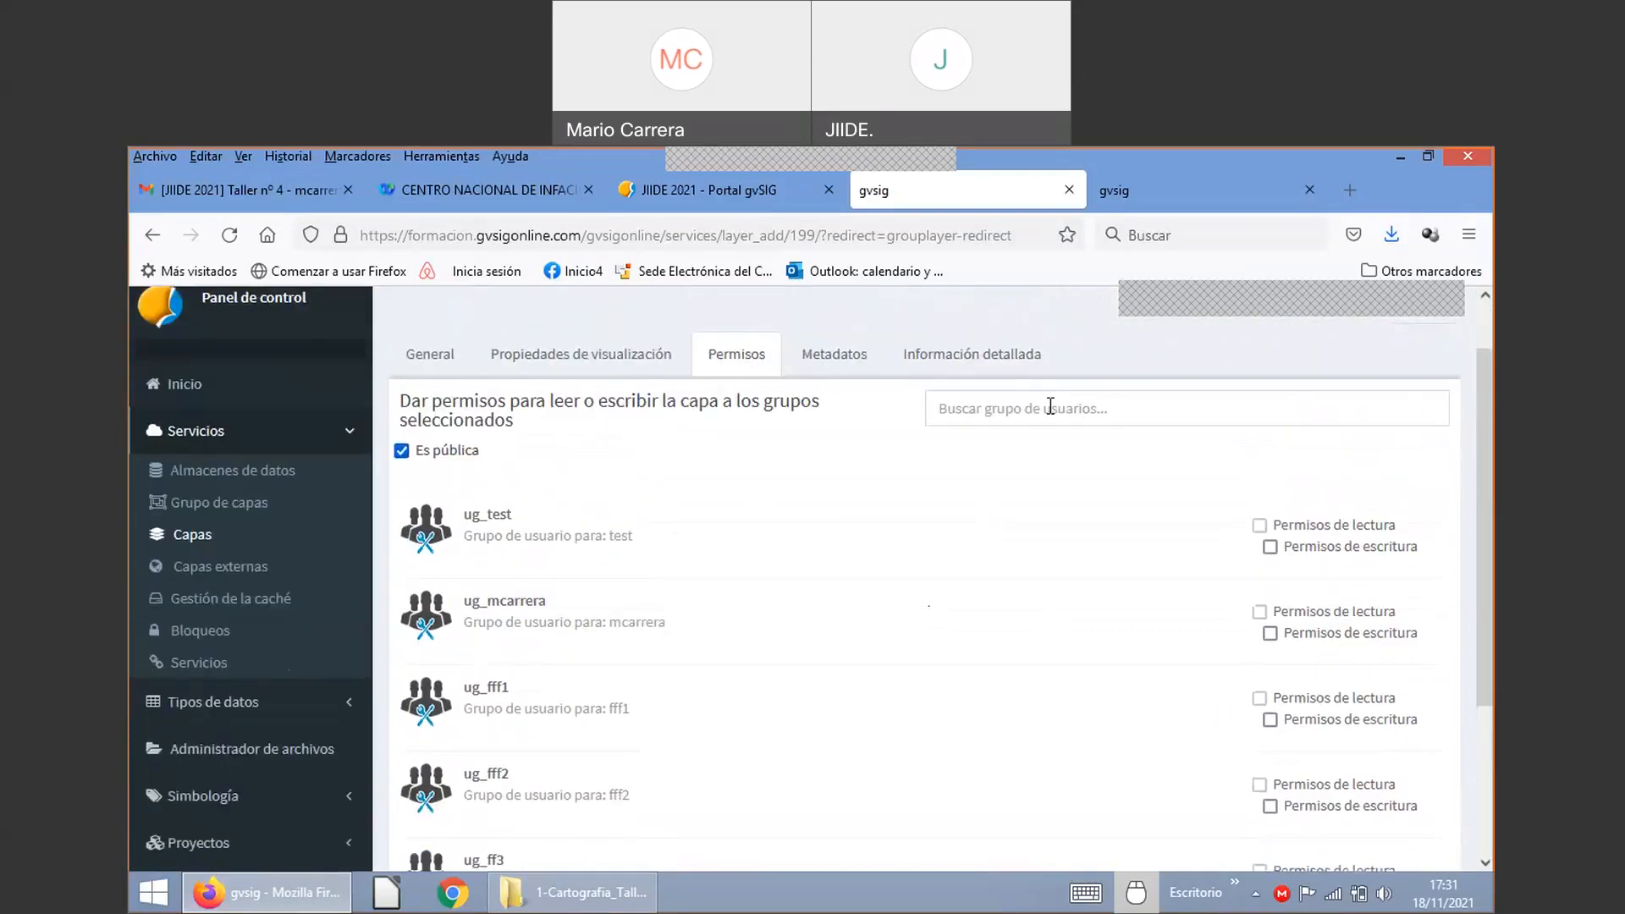
Step: Filter user groups by 30 and give ug_al30 write permission on the layer
click(1050, 408)
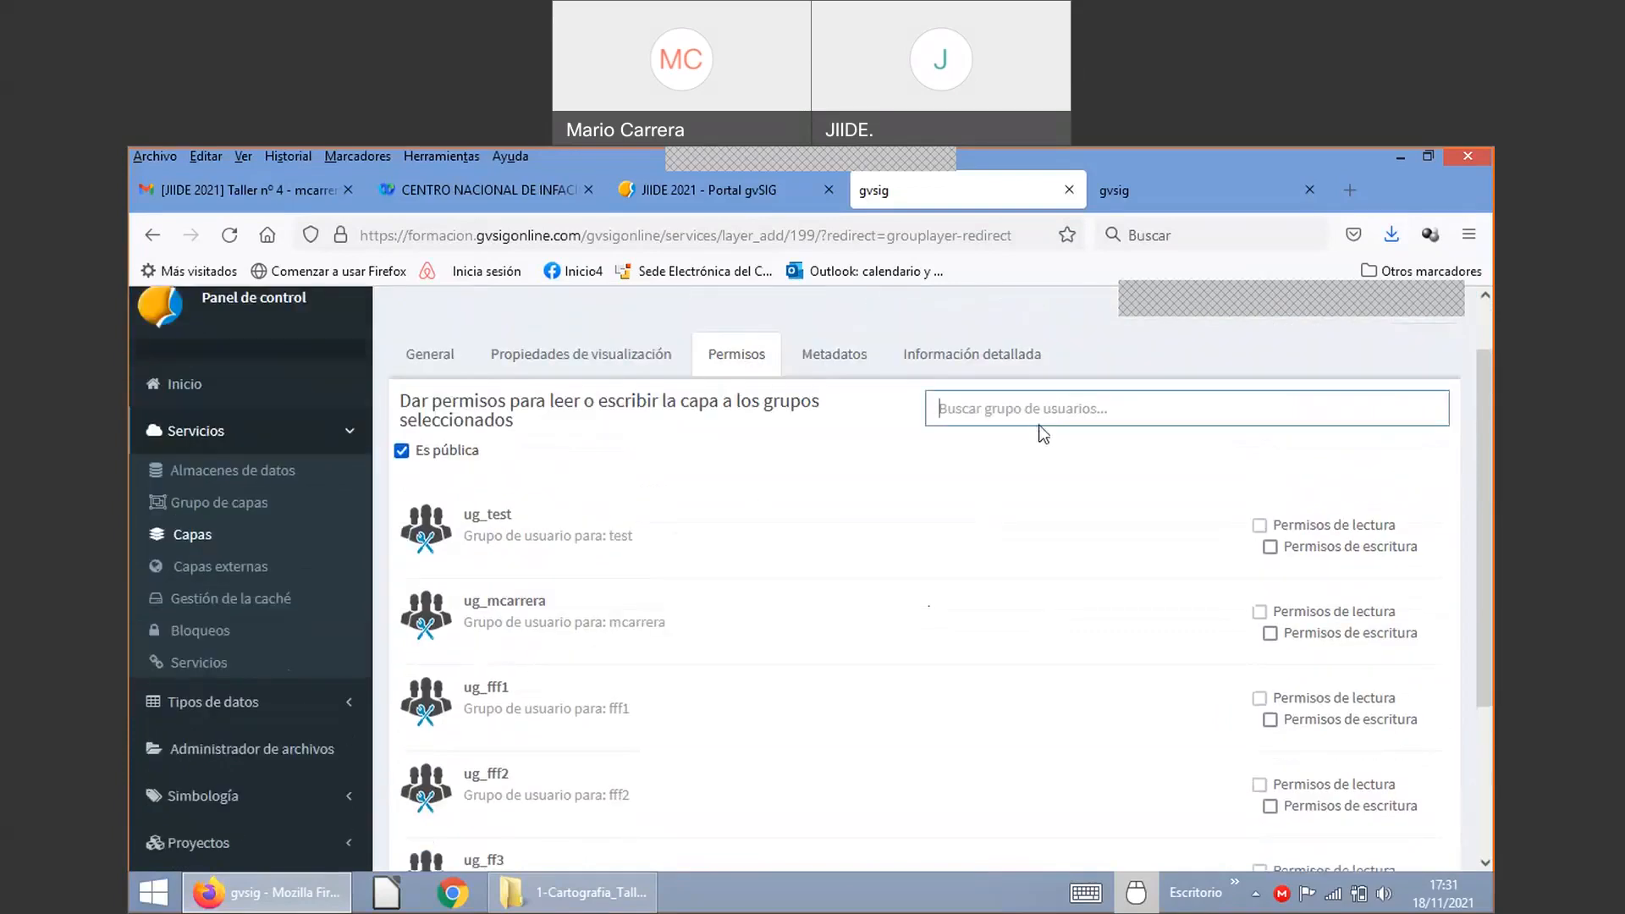
text(3)
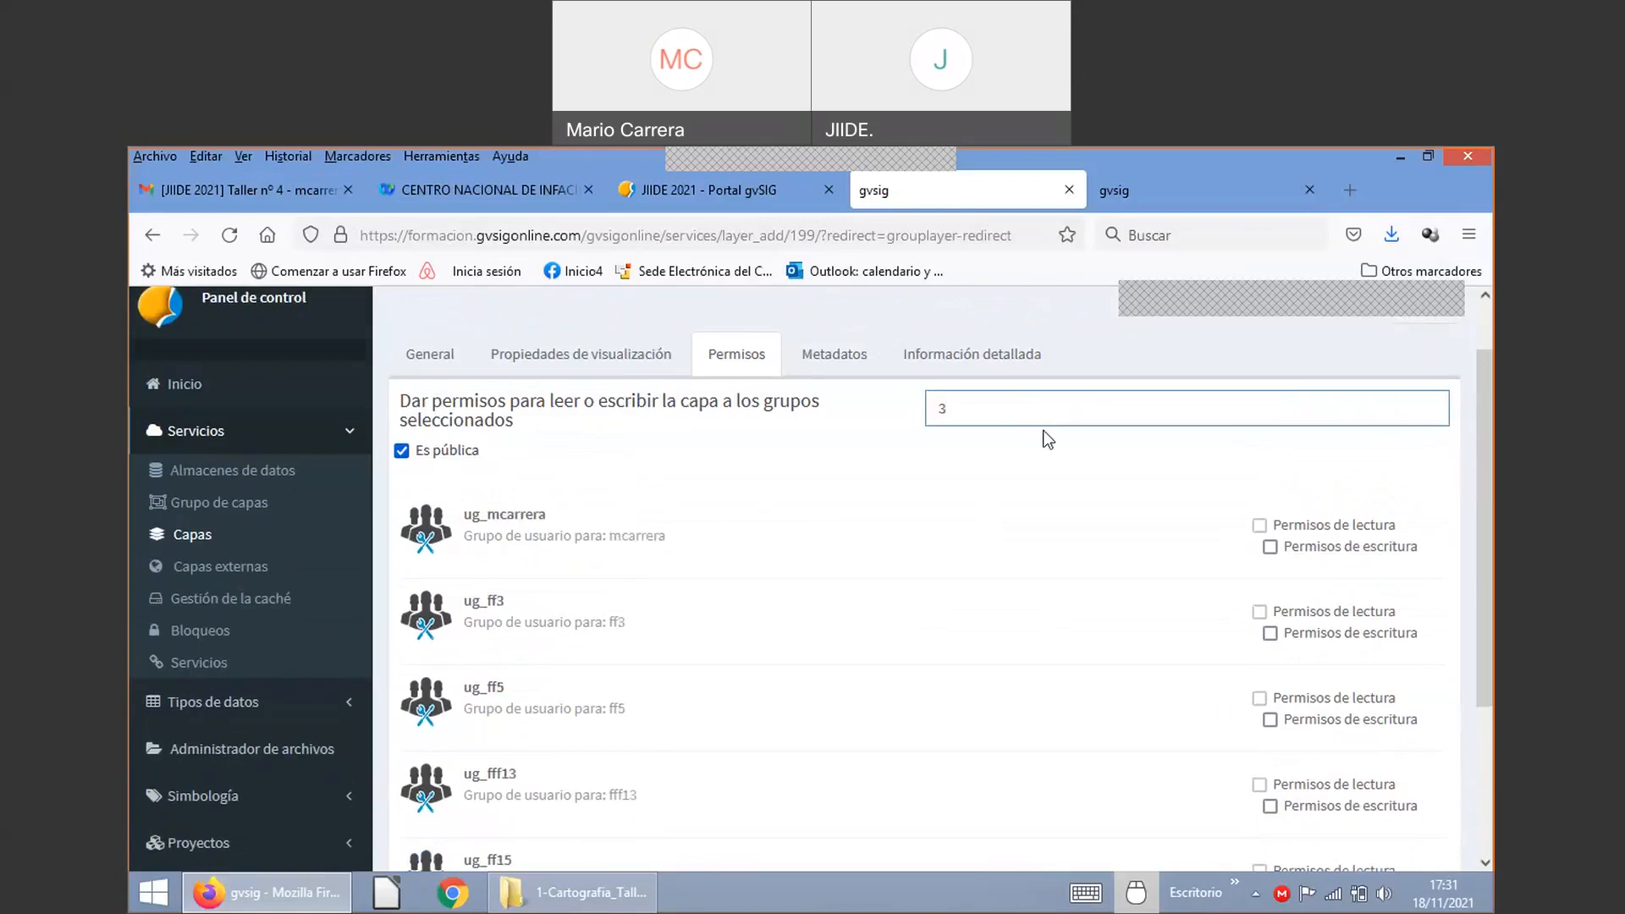
text(0)
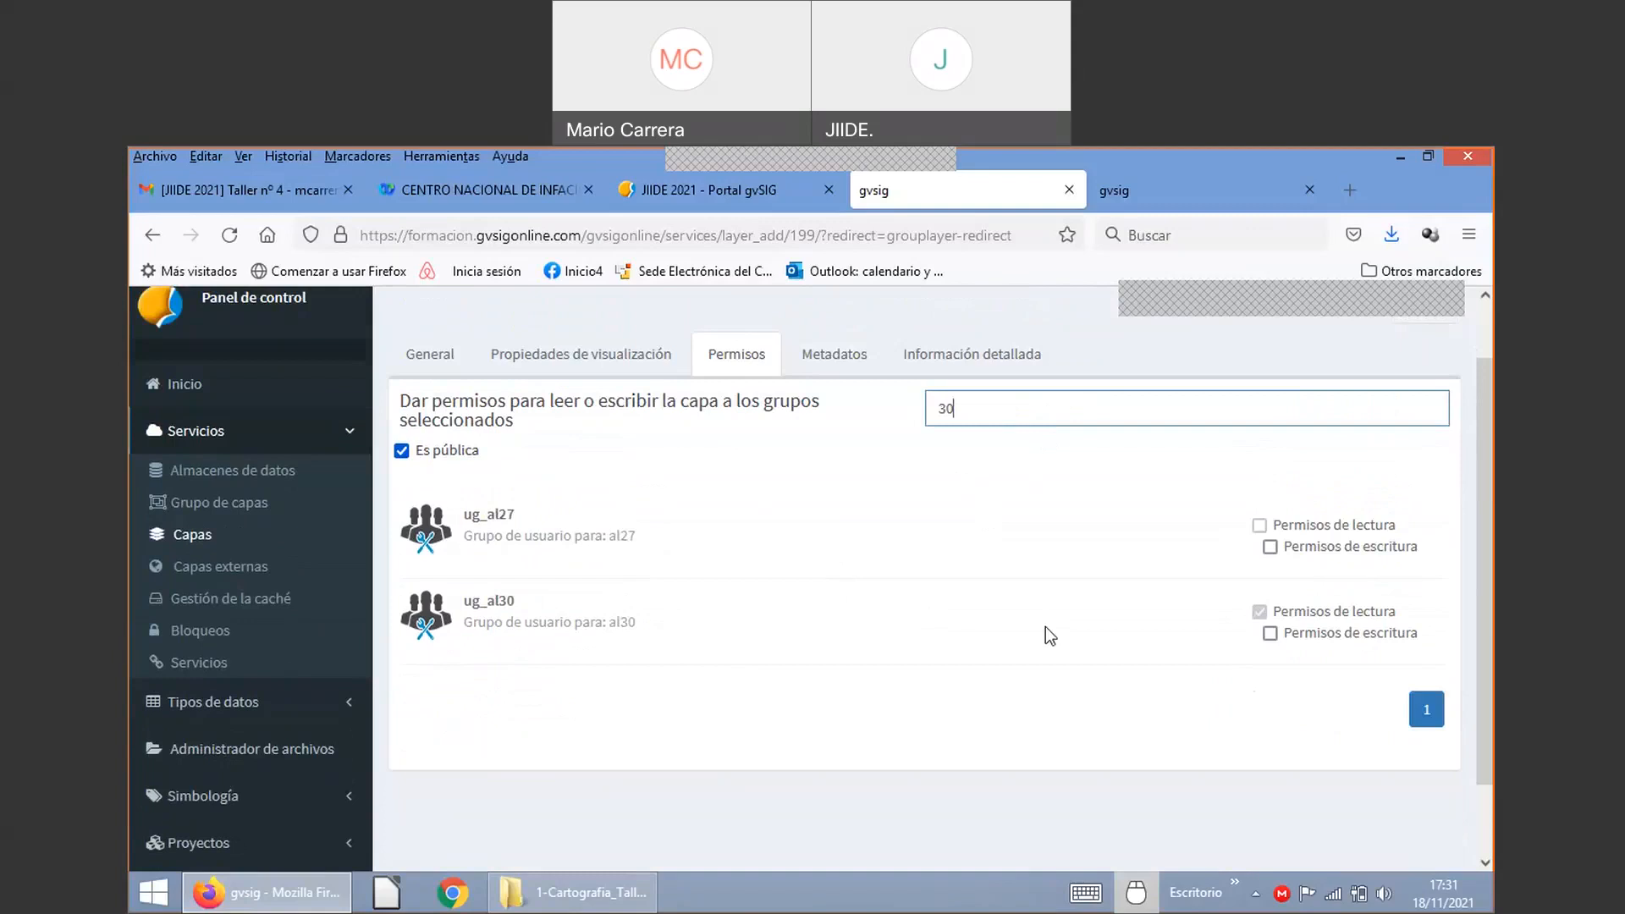
click(1269, 634)
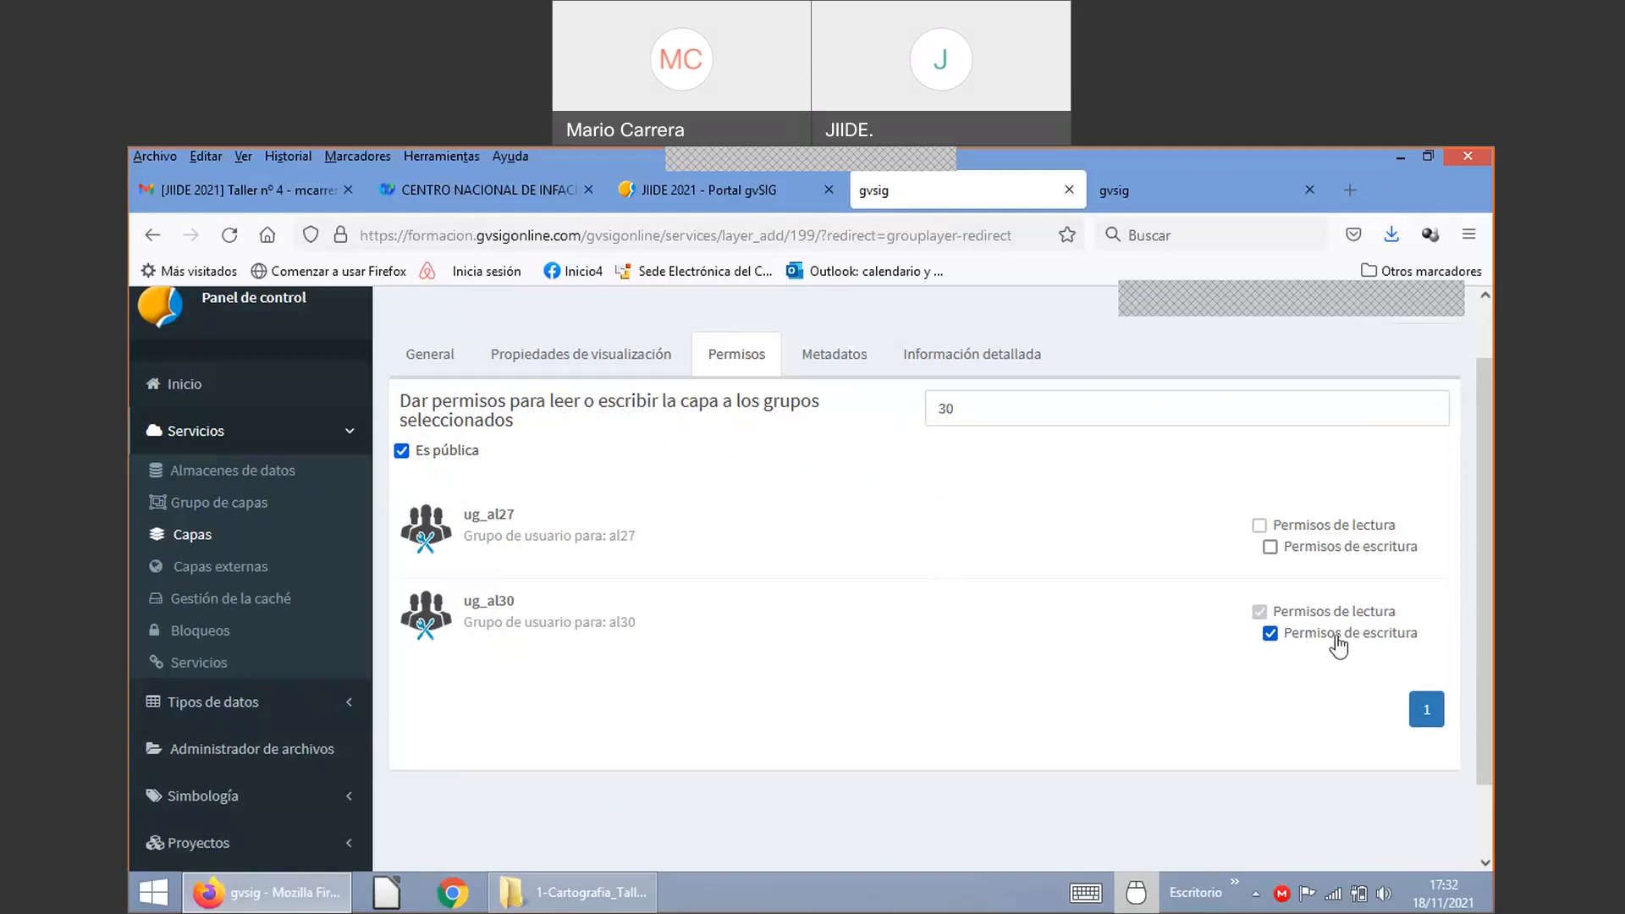
Step: Enable detailed information under Metadatos, then return to the Urbanismo viewer
click(838, 356)
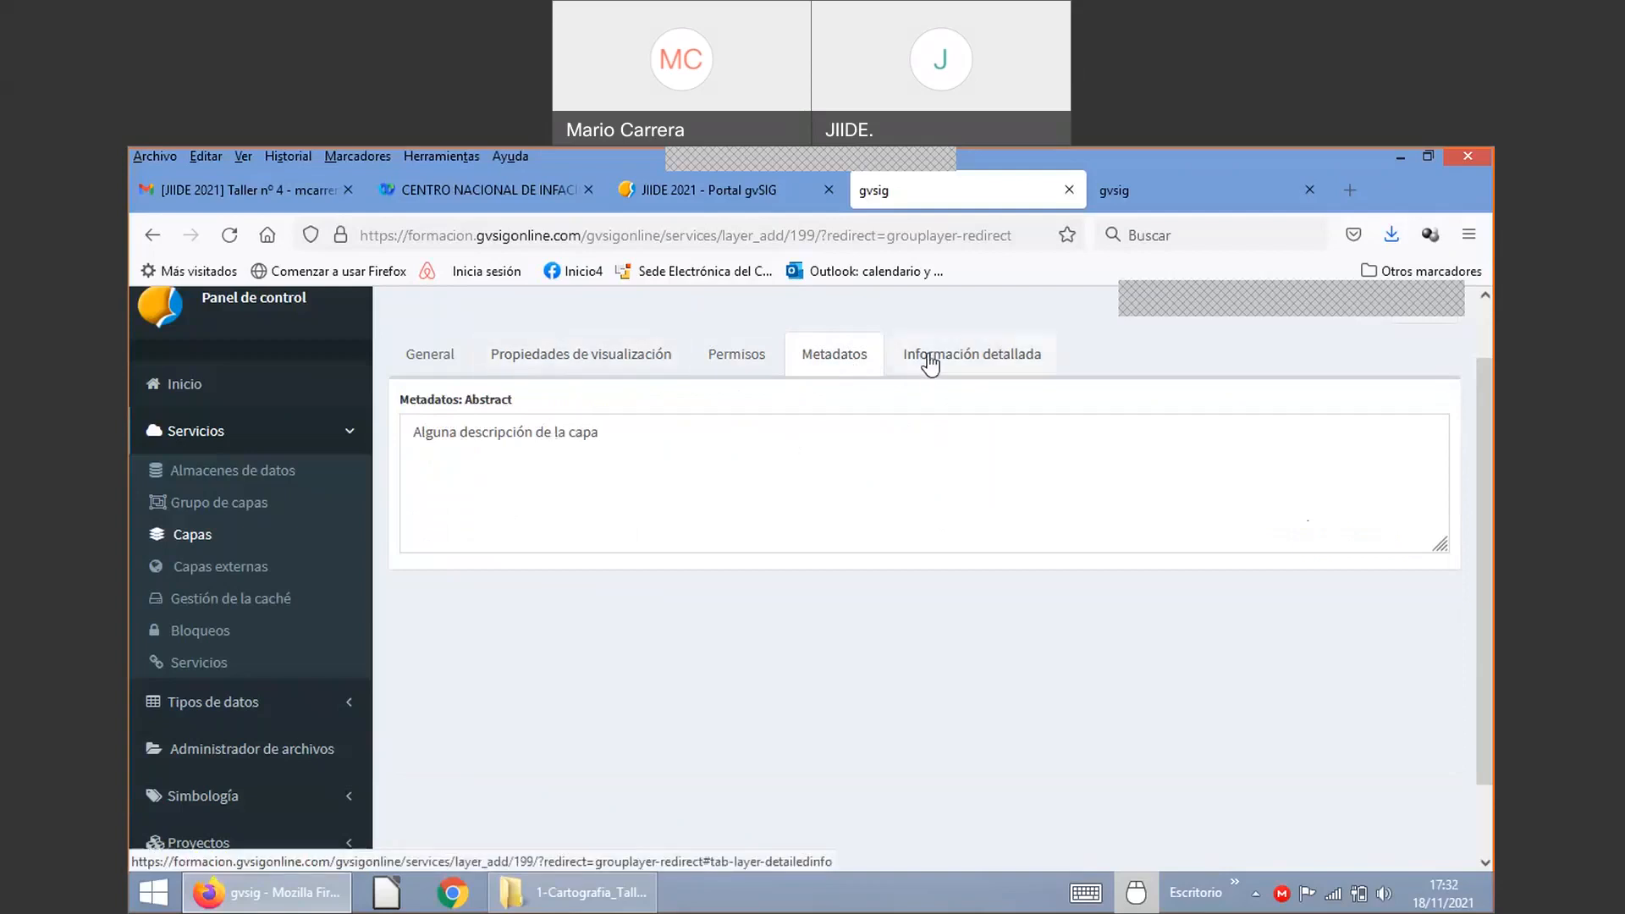
click(931, 362)
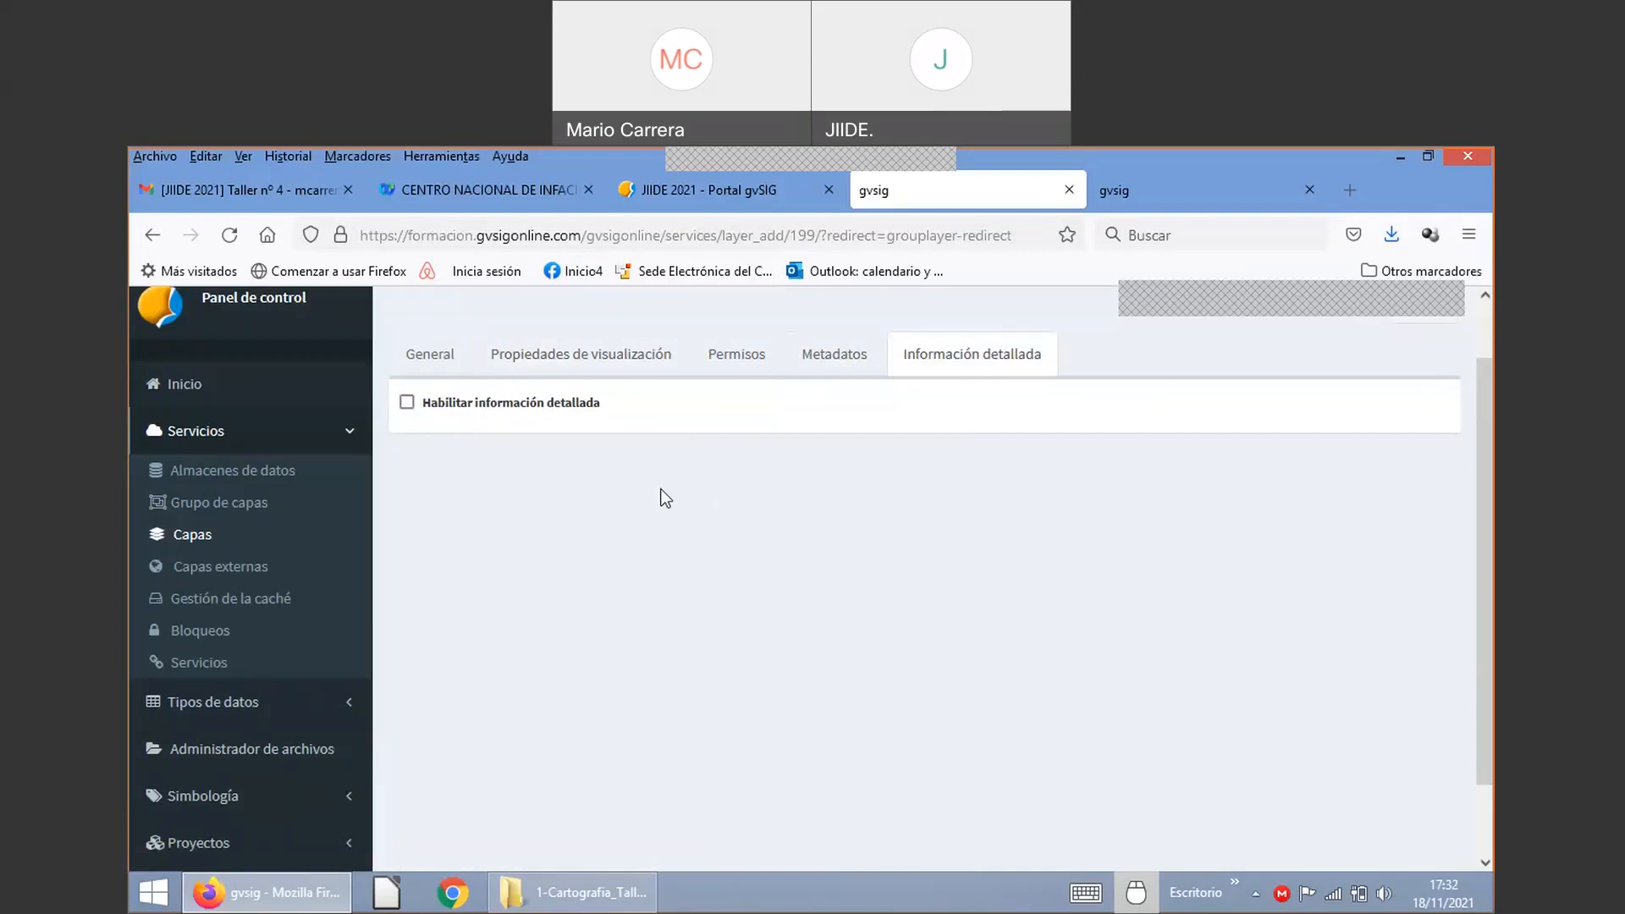
click(406, 403)
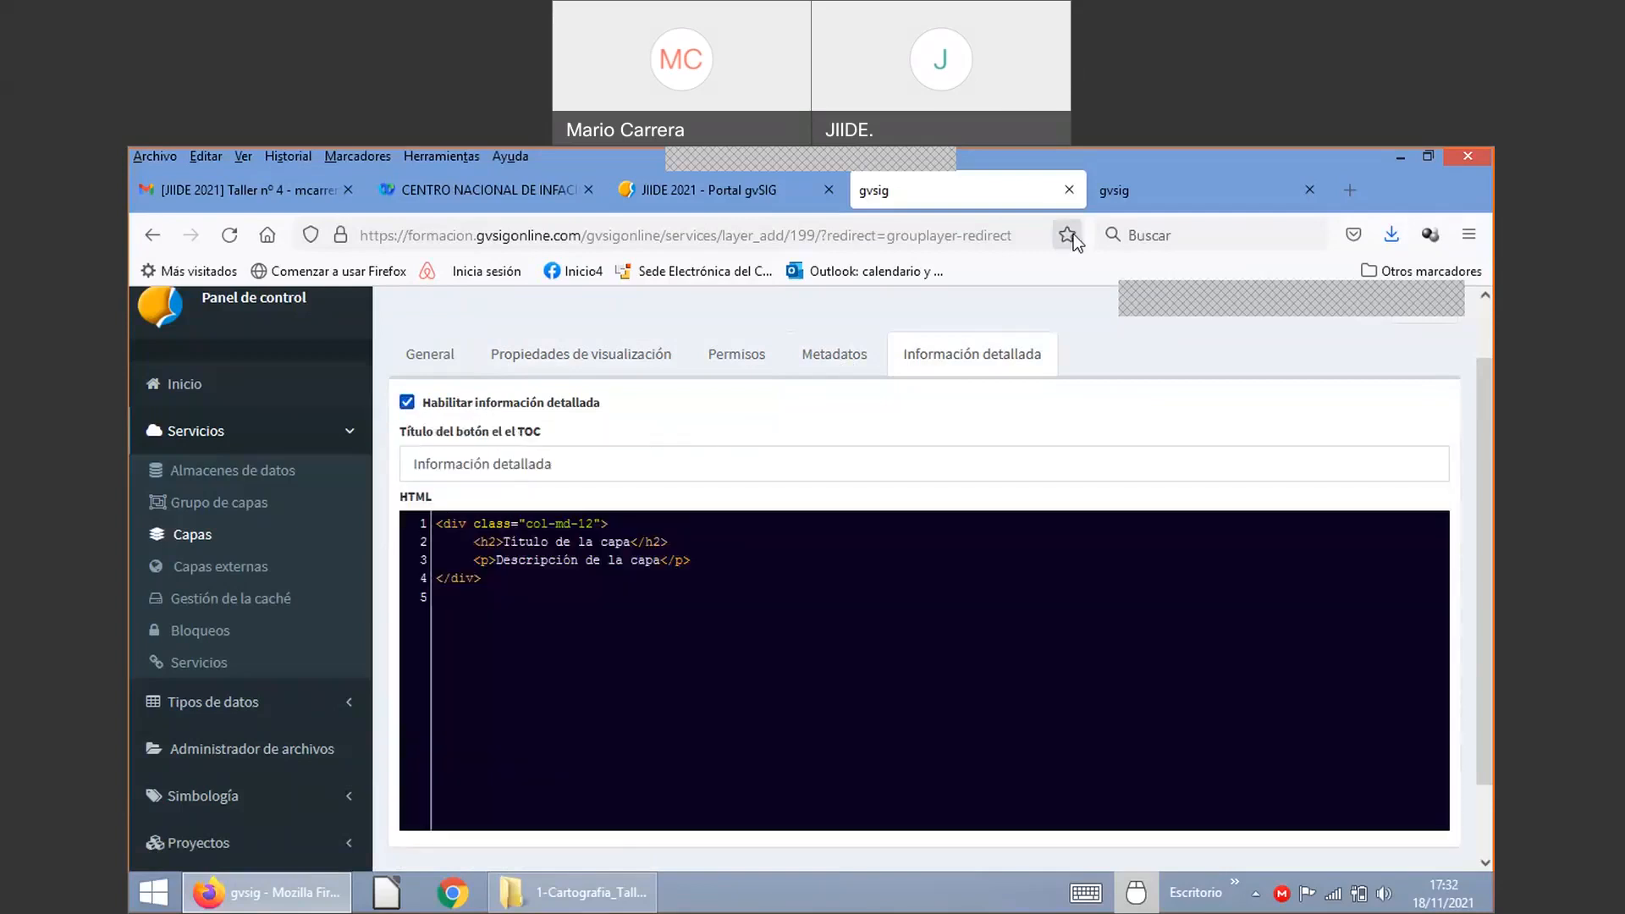
click(1168, 205)
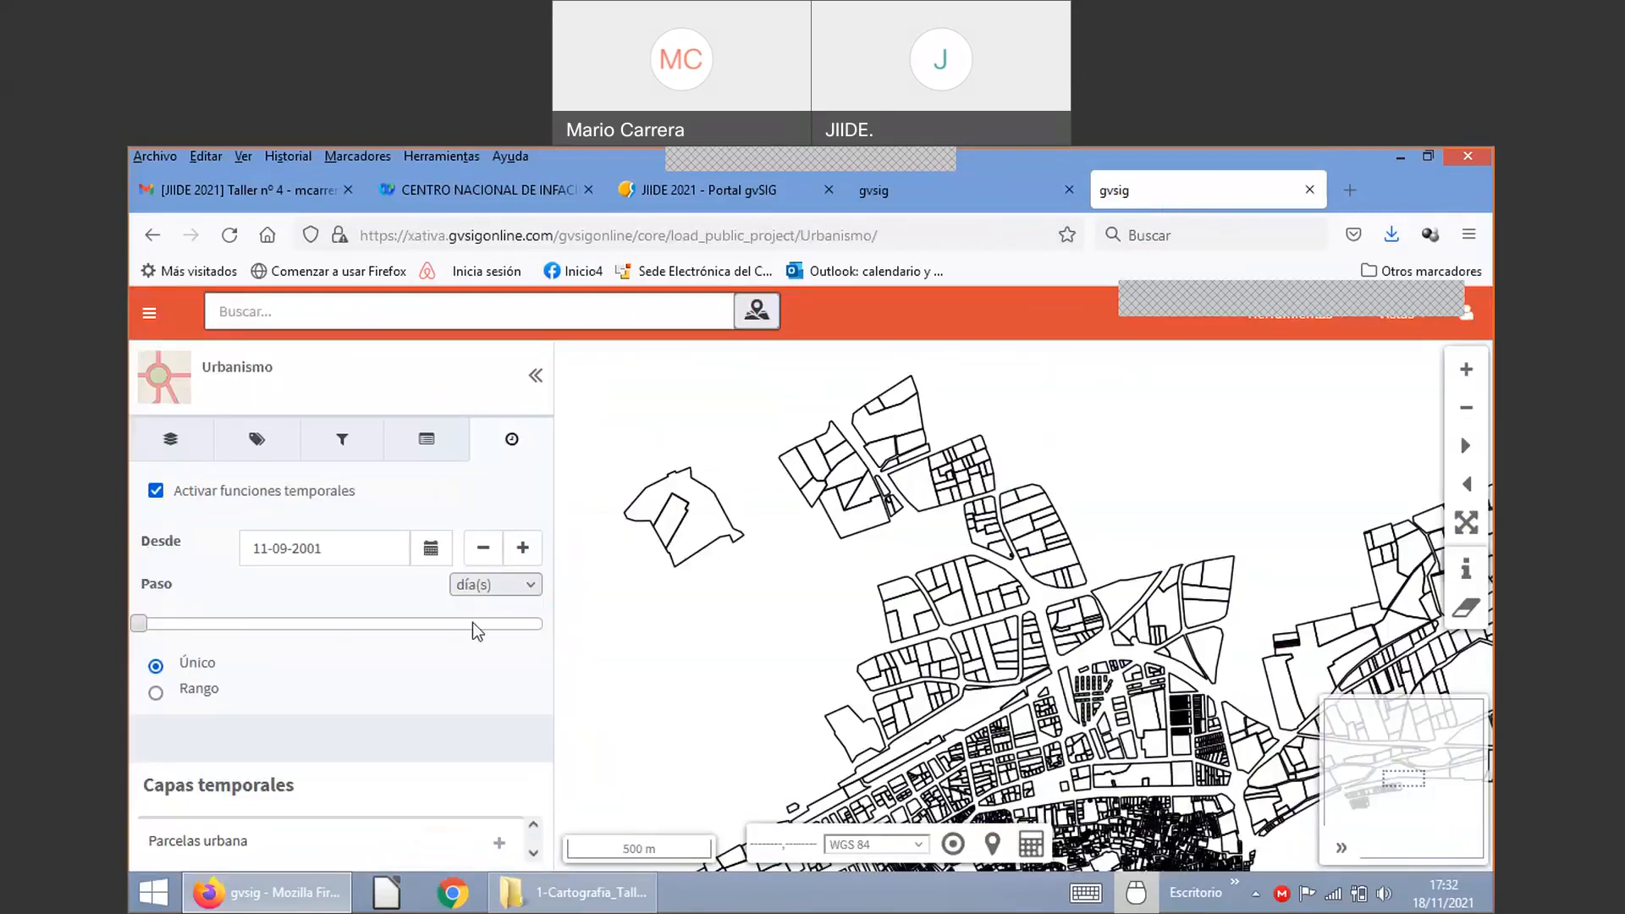
Step: Switch off 'Activar funciones temporales' in the Urbanismo viewer and review its Catastro urbana layers
click(155, 492)
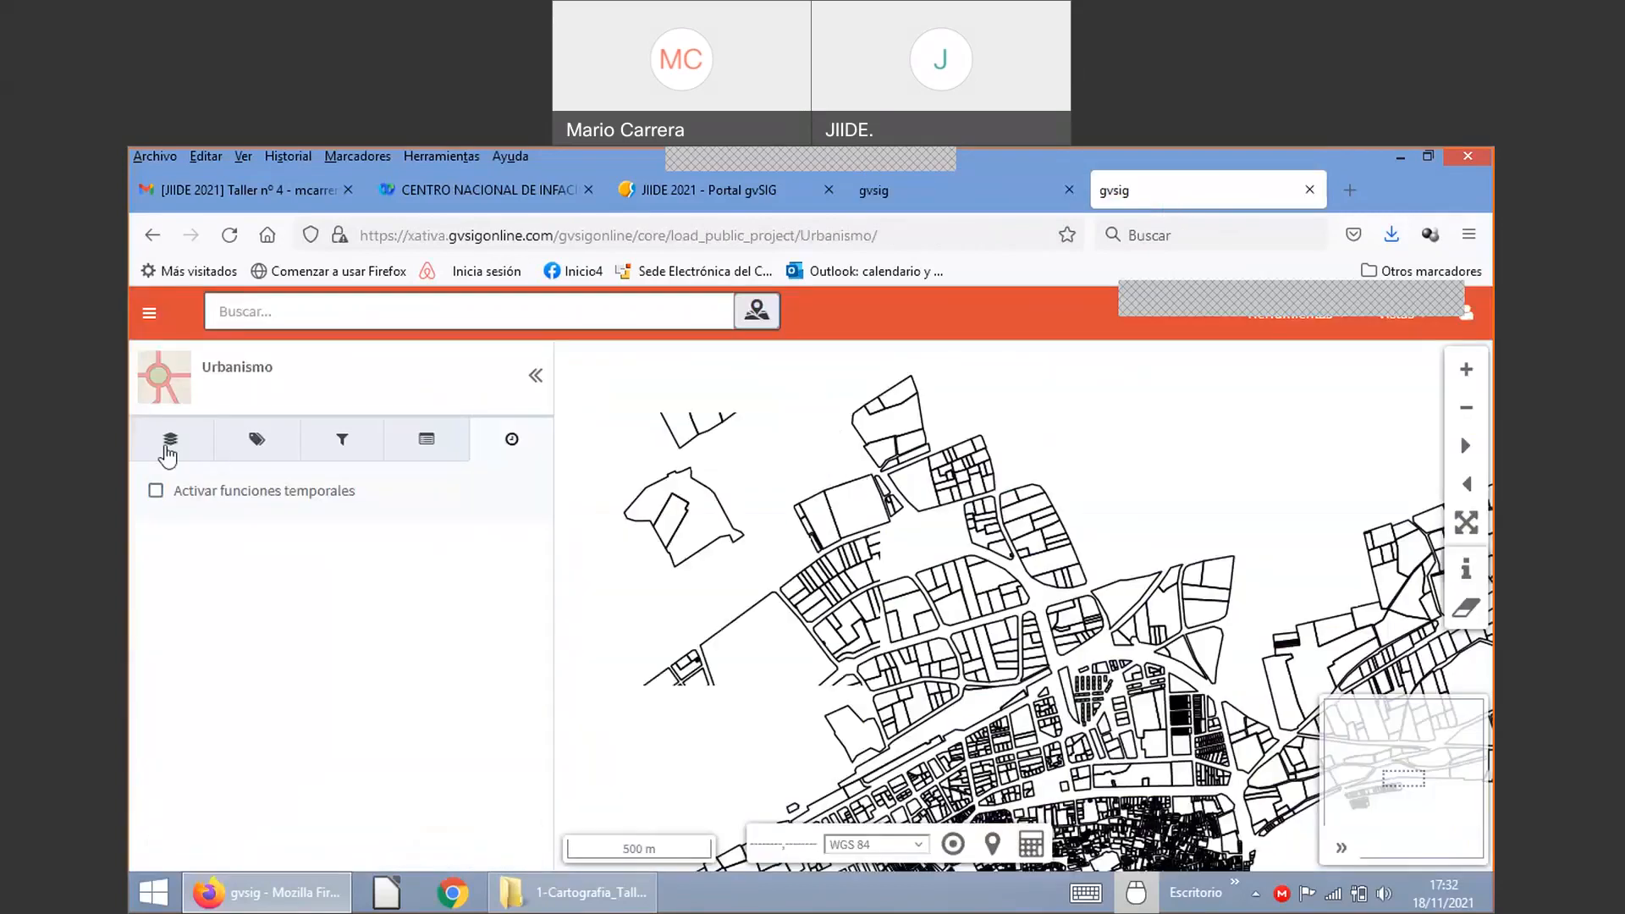
click(165, 445)
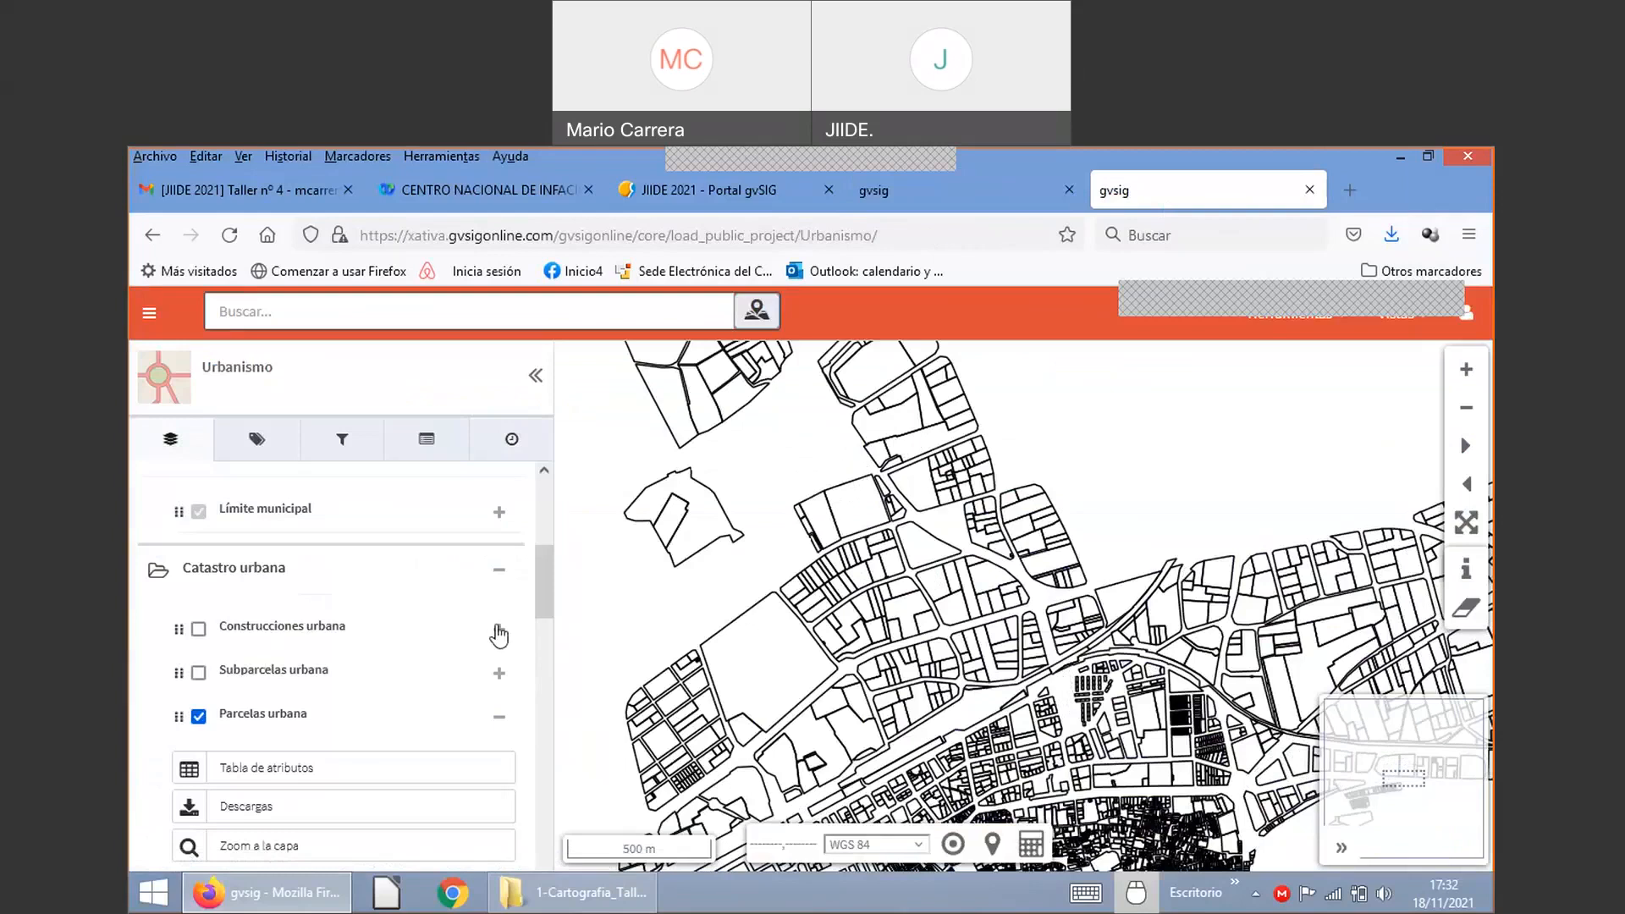
scroll(338, 740, down, 2)
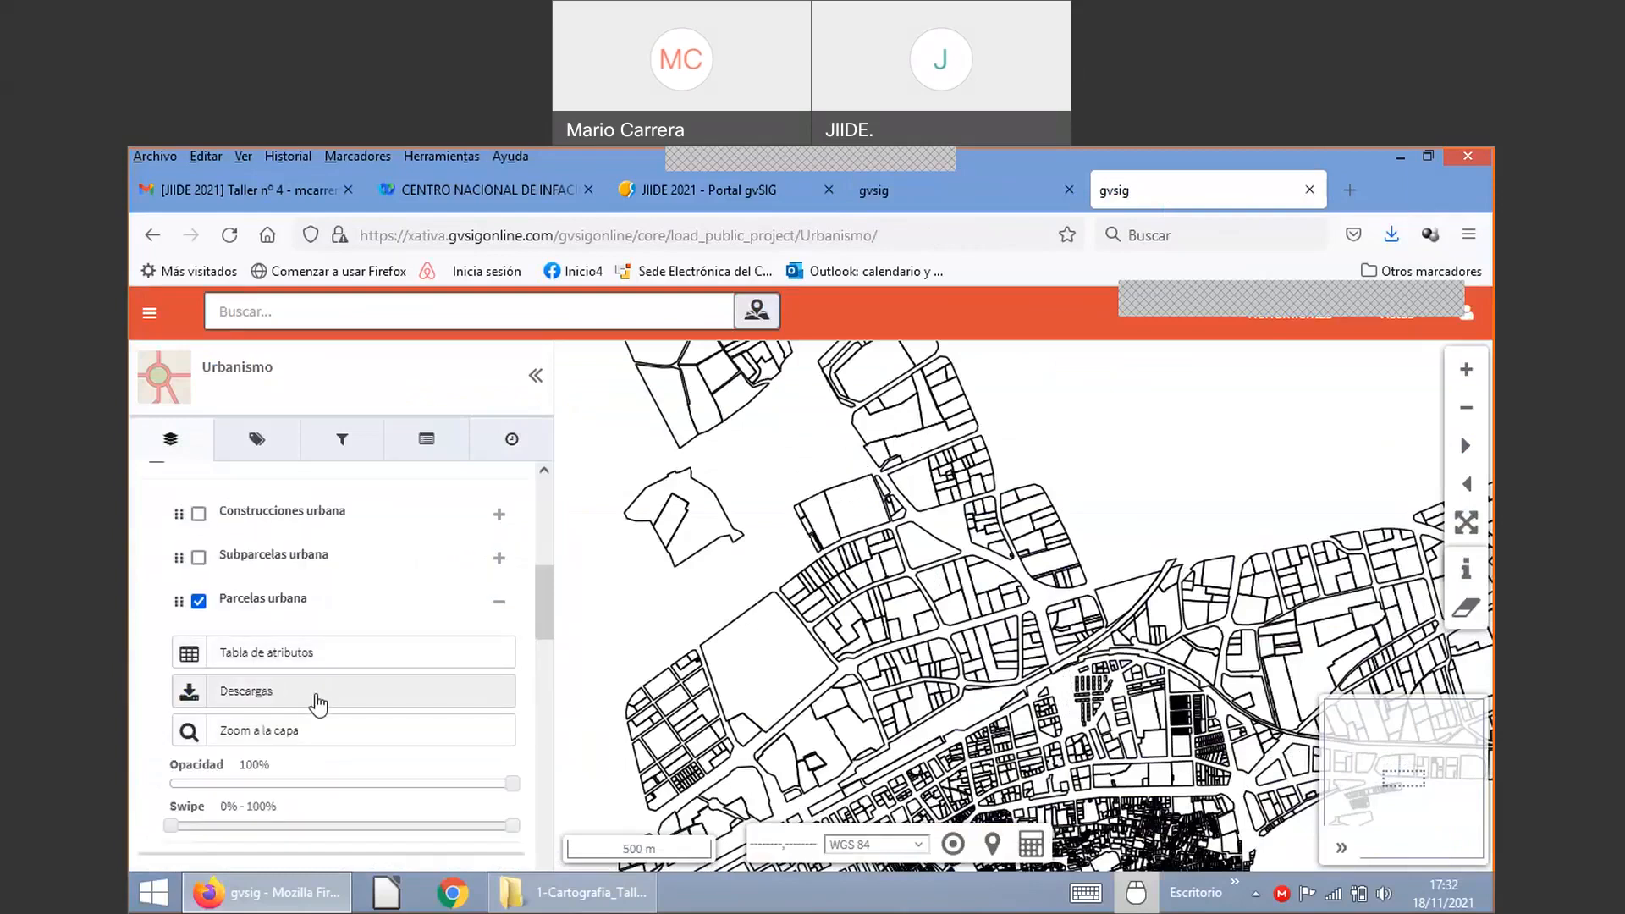
click(951, 199)
Step: Shorten the layer's TOC button title to 'Información' by removing 'detallada', then save the layer
click(574, 466)
drag(574, 466, 415, 457)
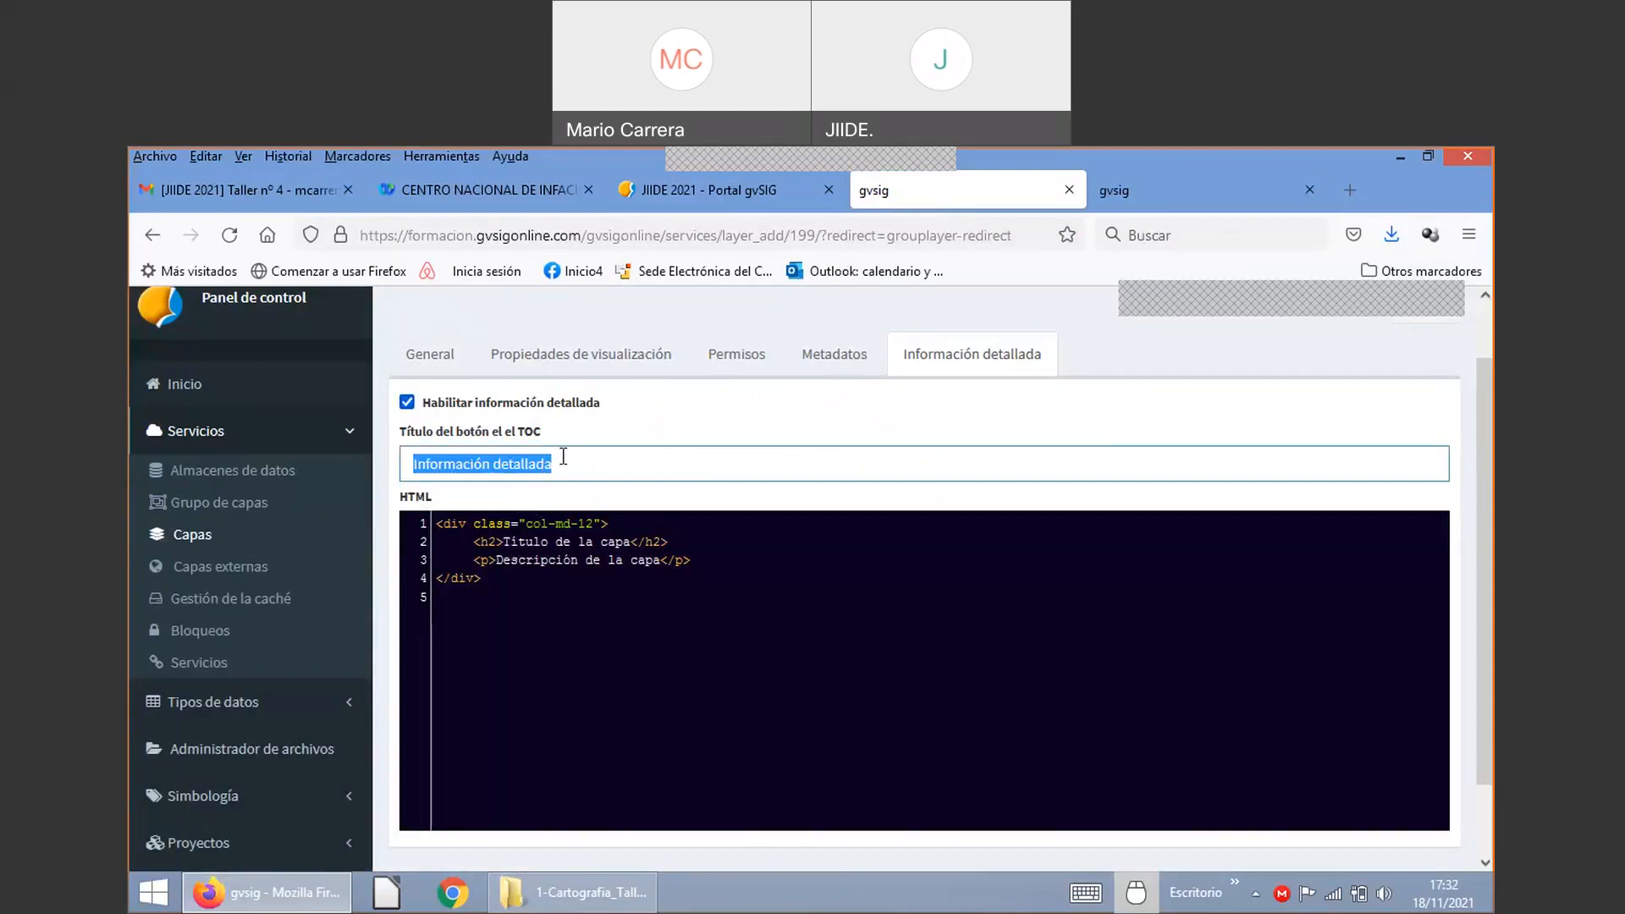
click(537, 583)
key(ctrl+a)
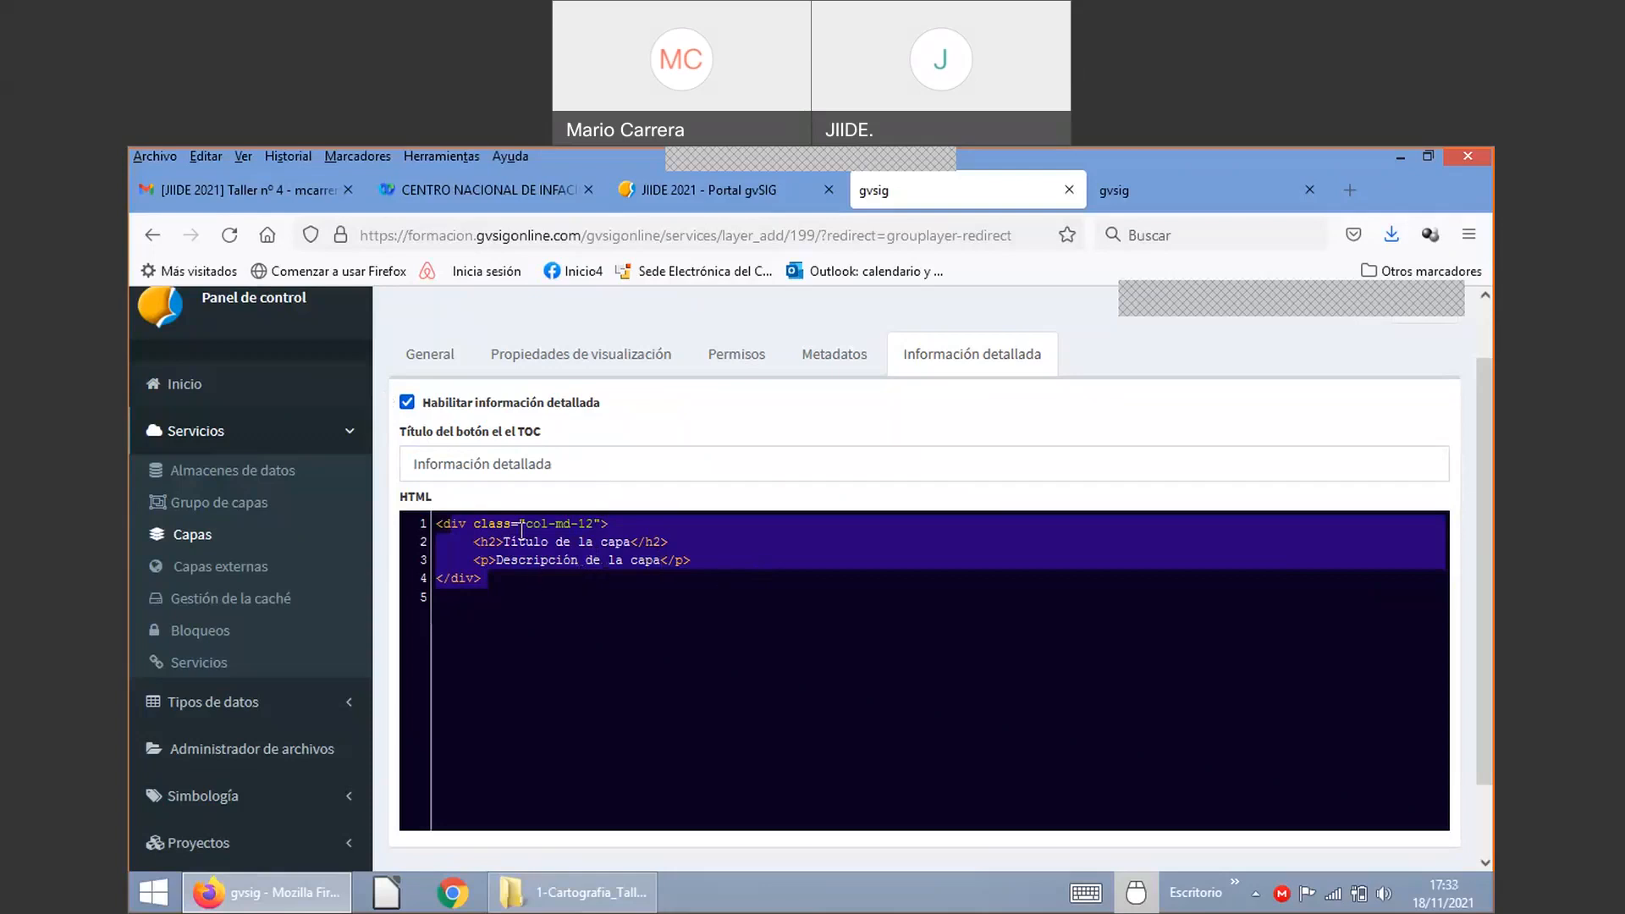
double_click(518, 463)
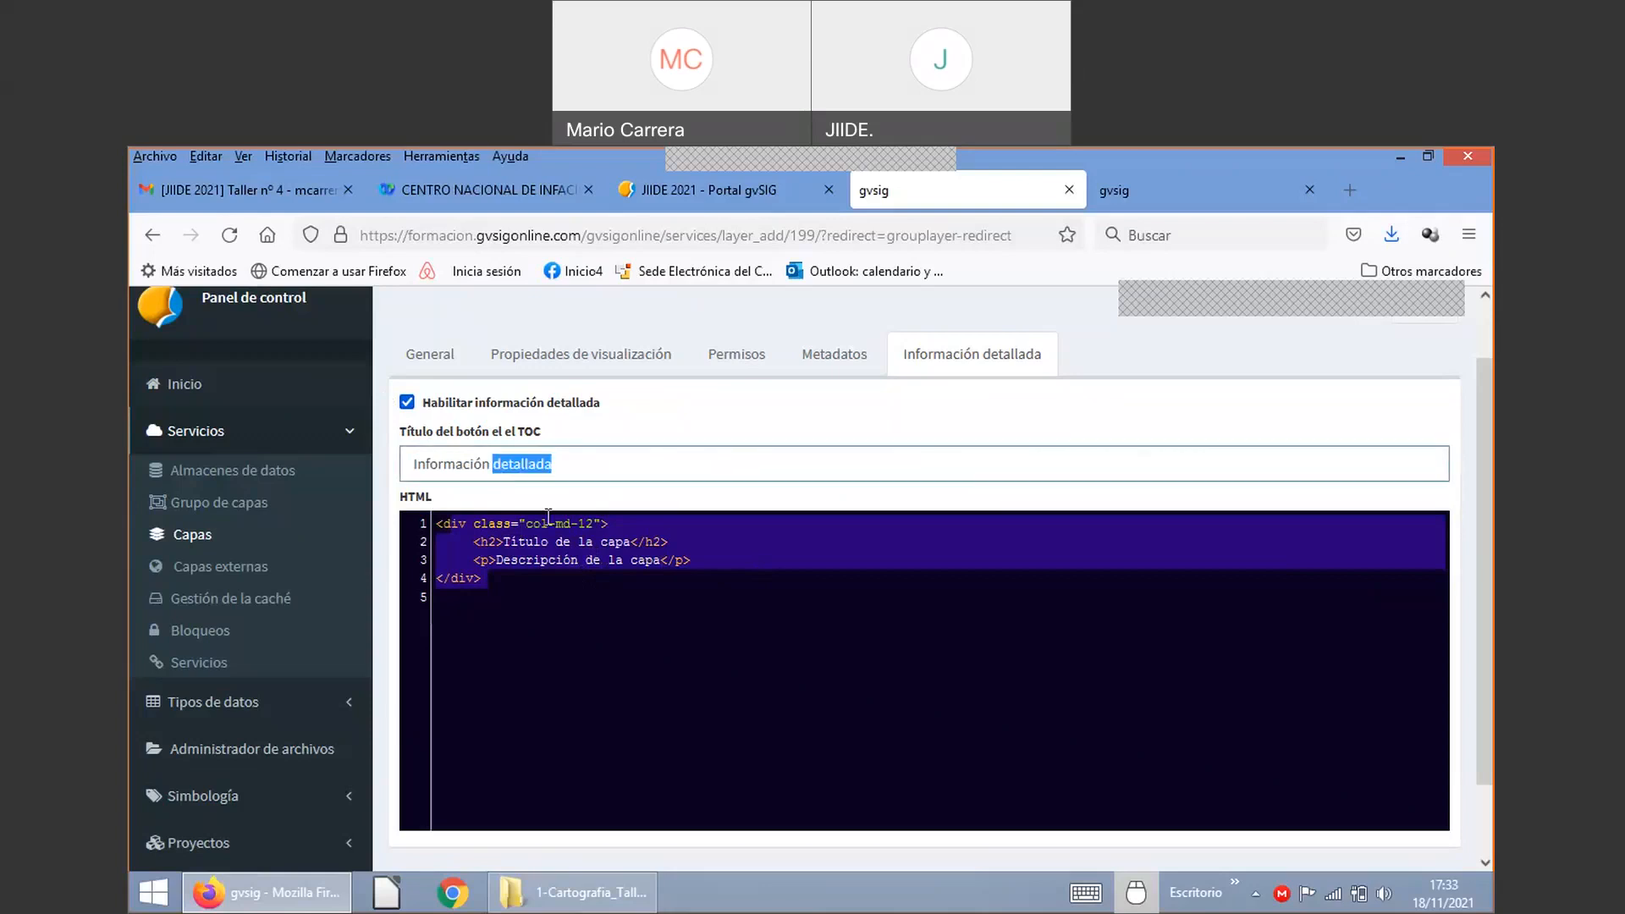
key(BackSpace)
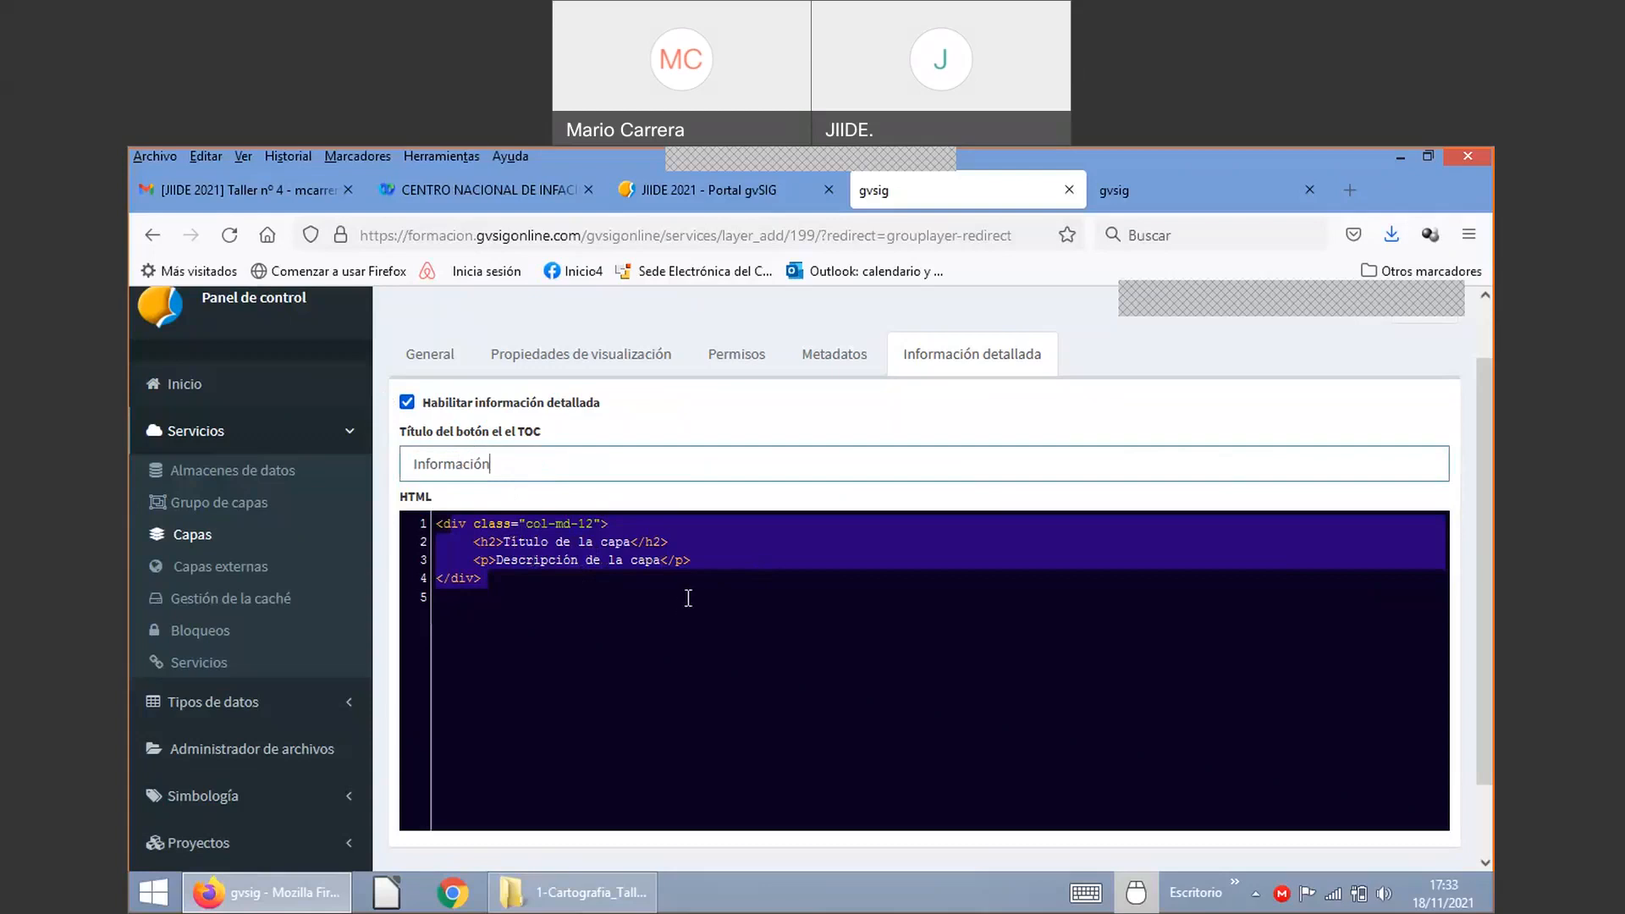
scroll(932, 409, up, 2)
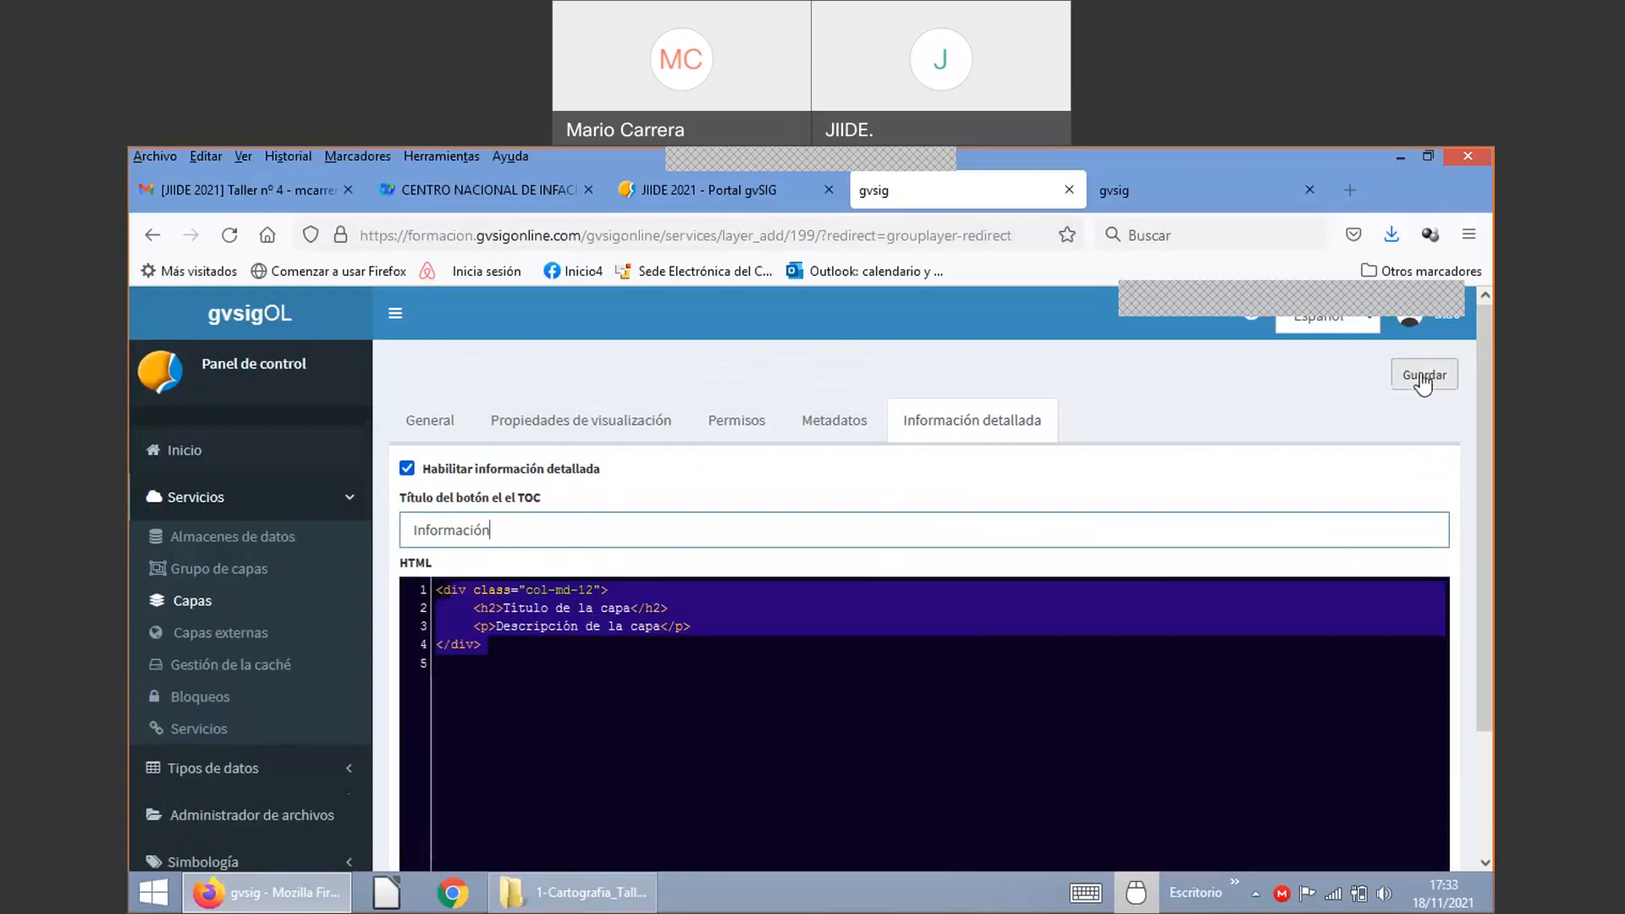
click(1422, 383)
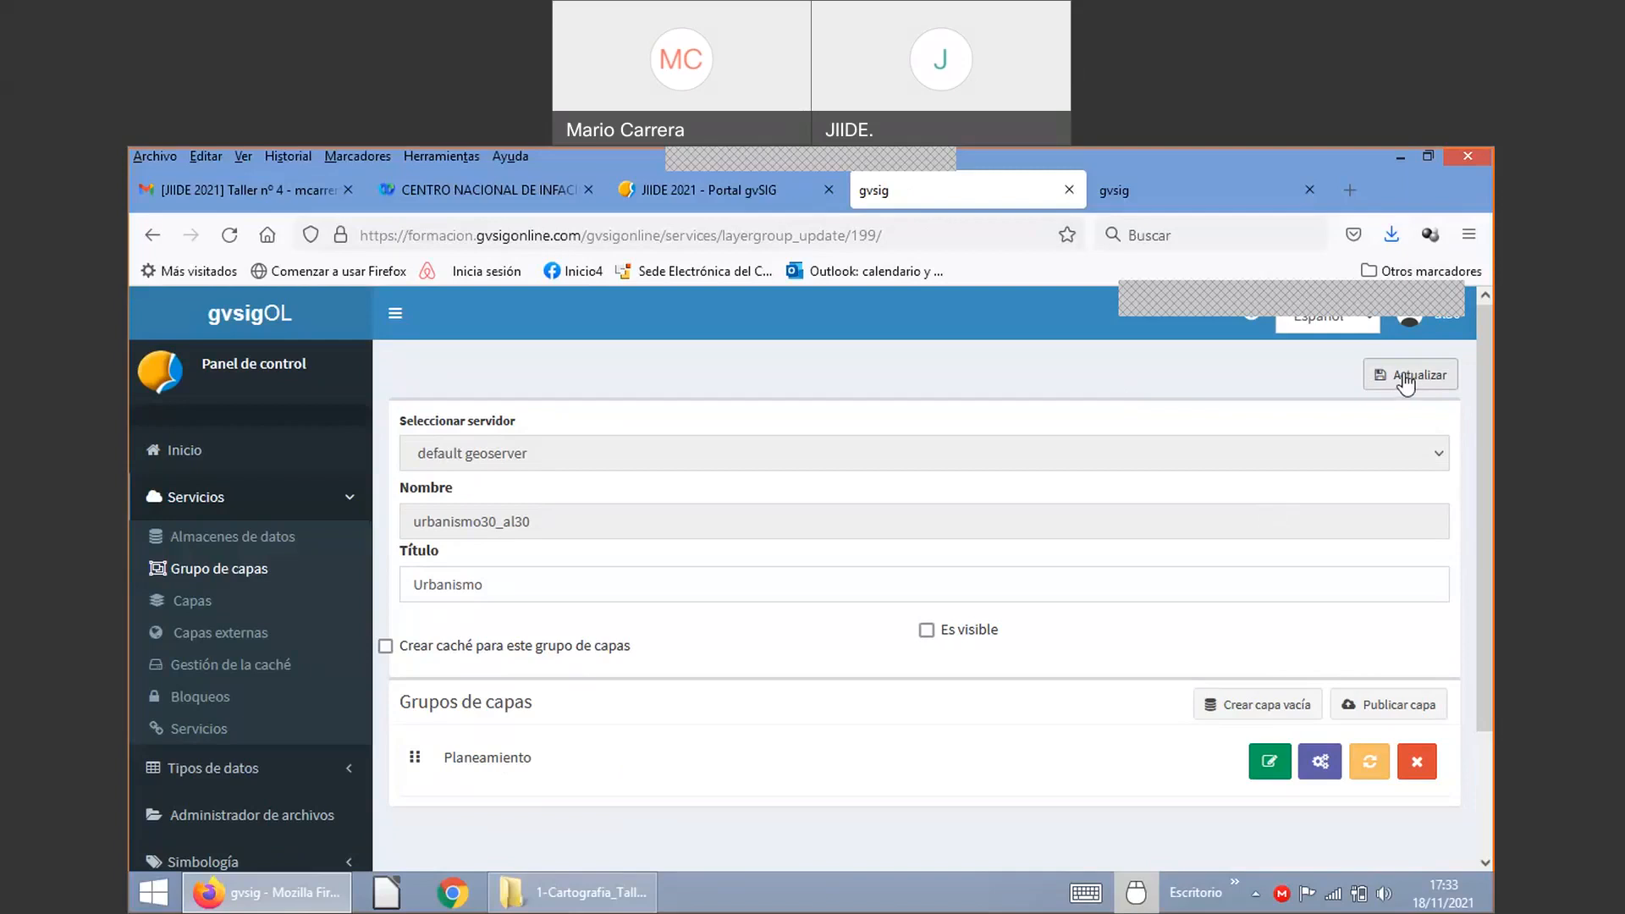
Step: Update the Urbanismo layer group and start a blank new layer group form
click(1405, 379)
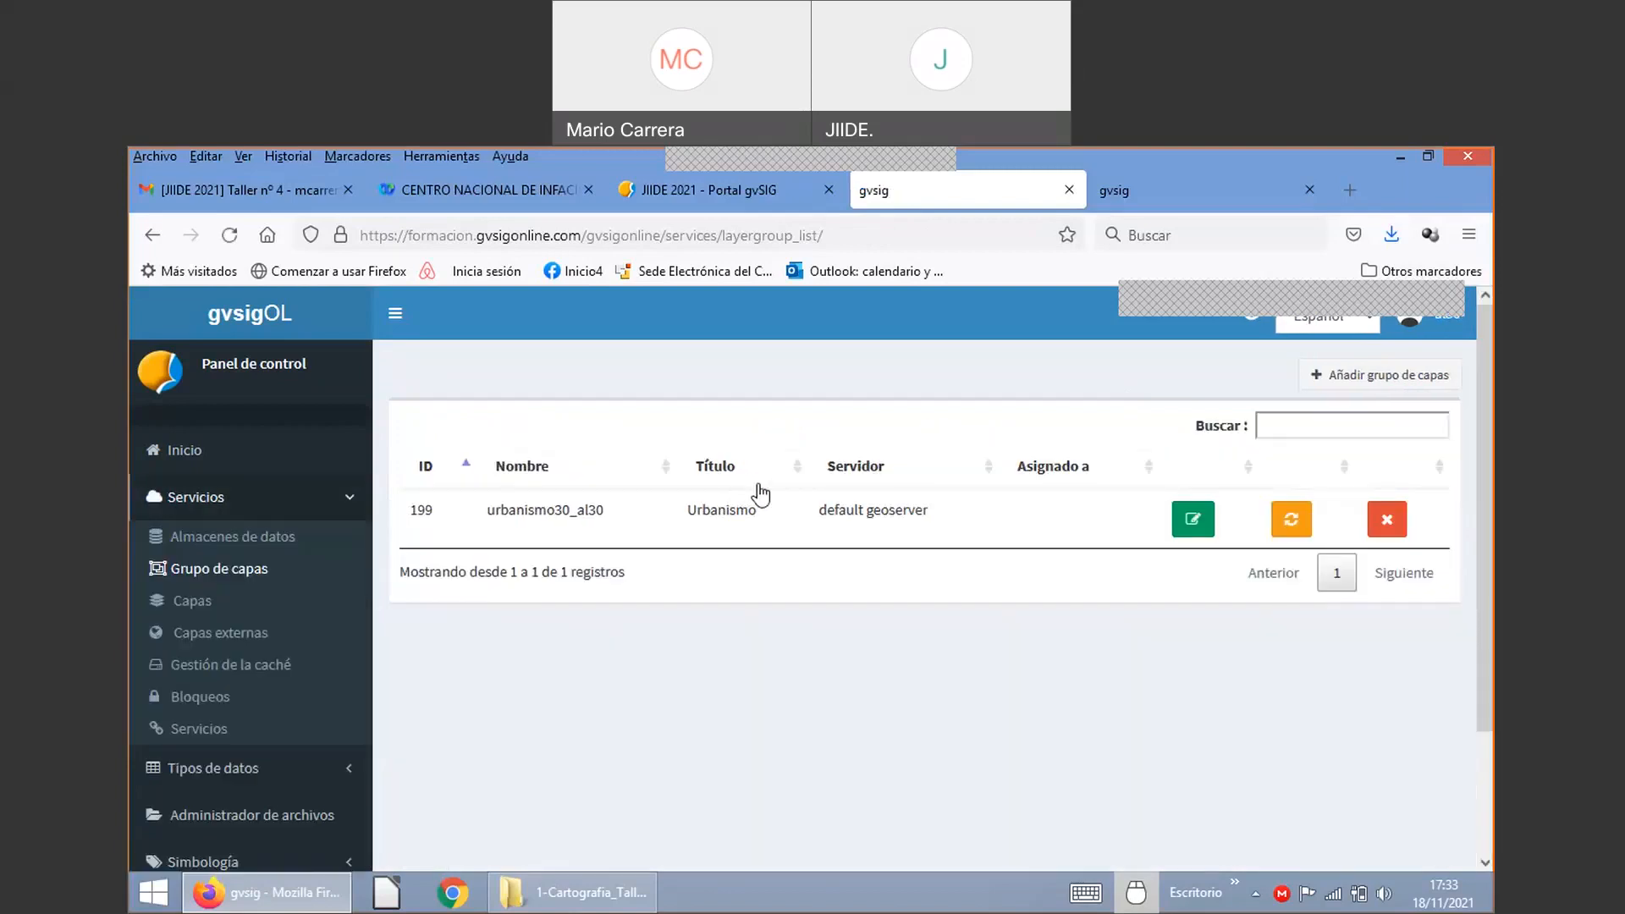
click(1382, 381)
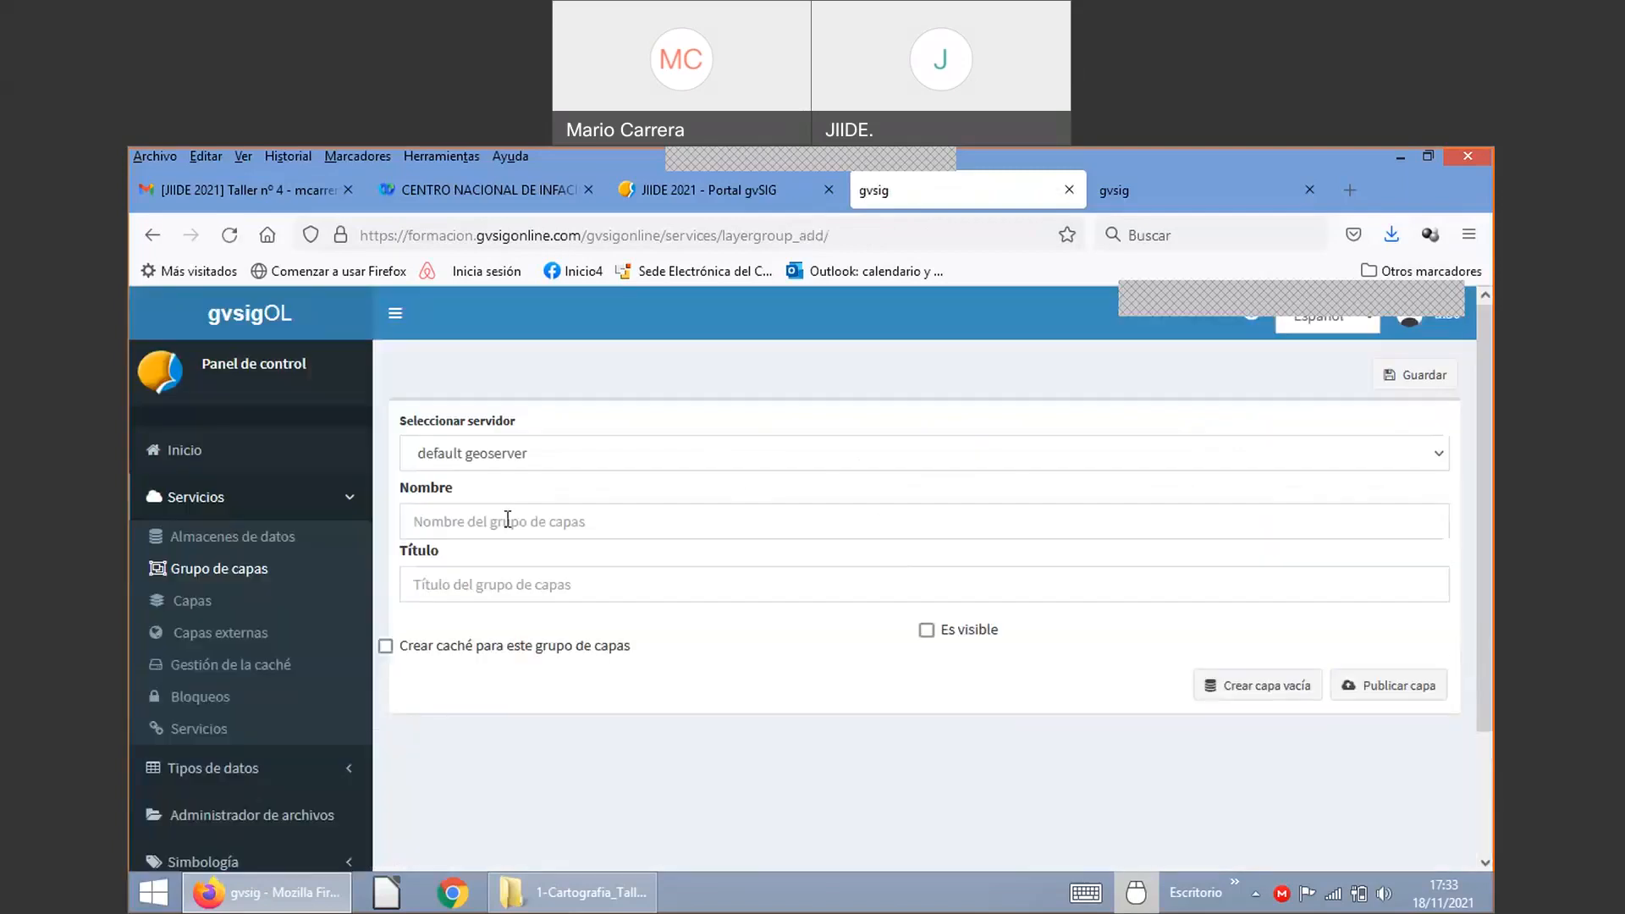
Step: Create and save a layer group named base30 with the title 'Capas base'
click(508, 520)
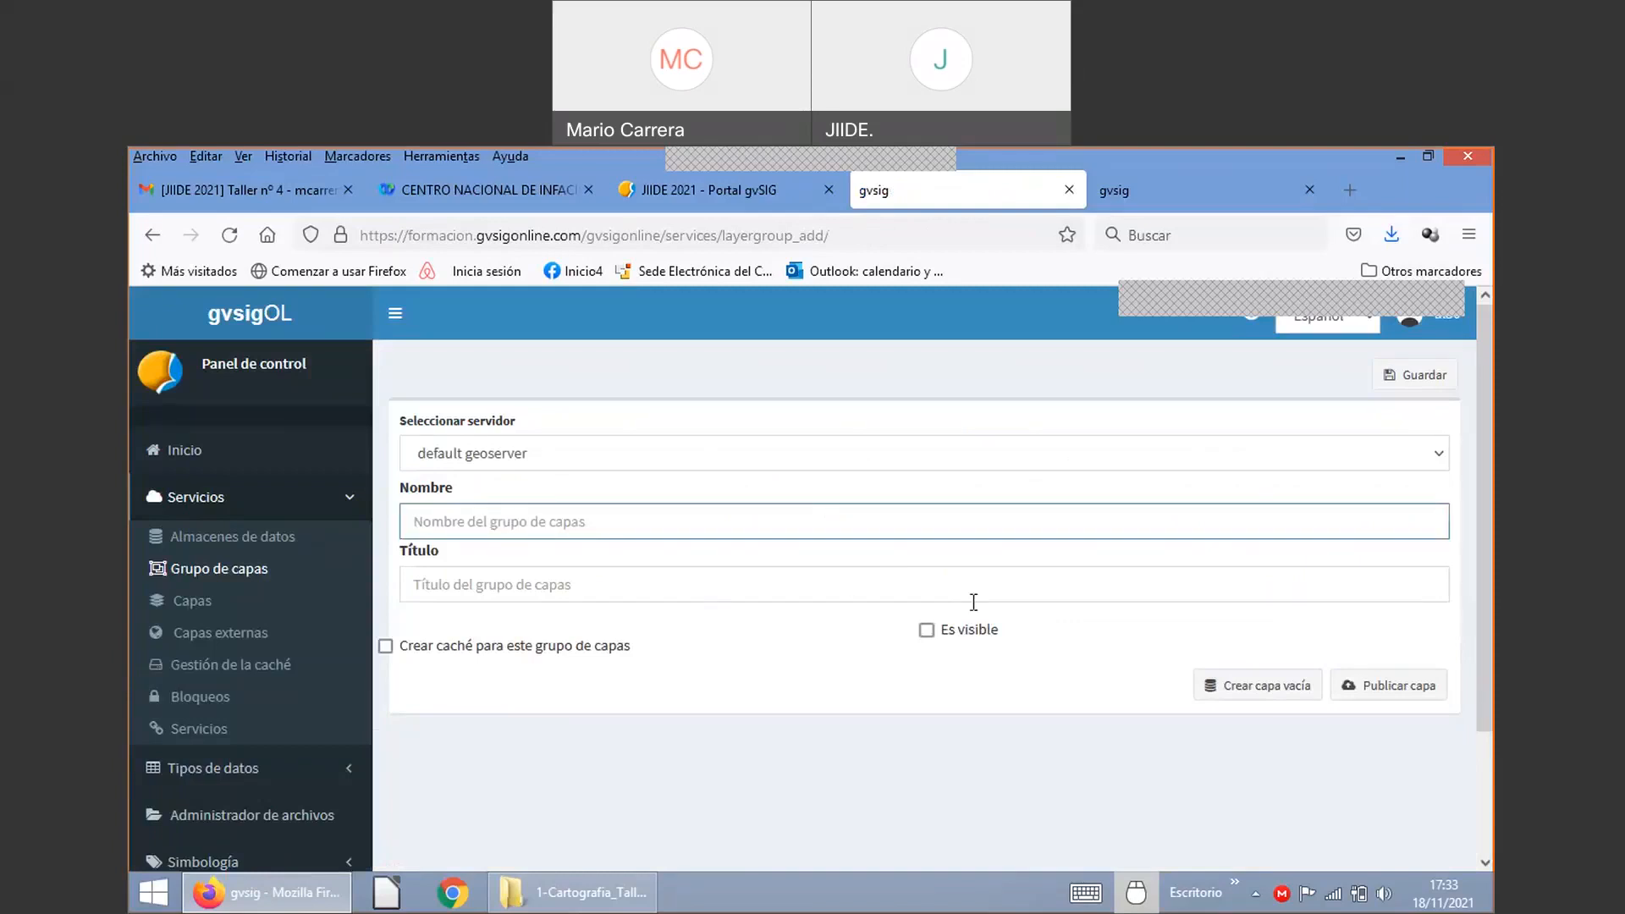
text(base)
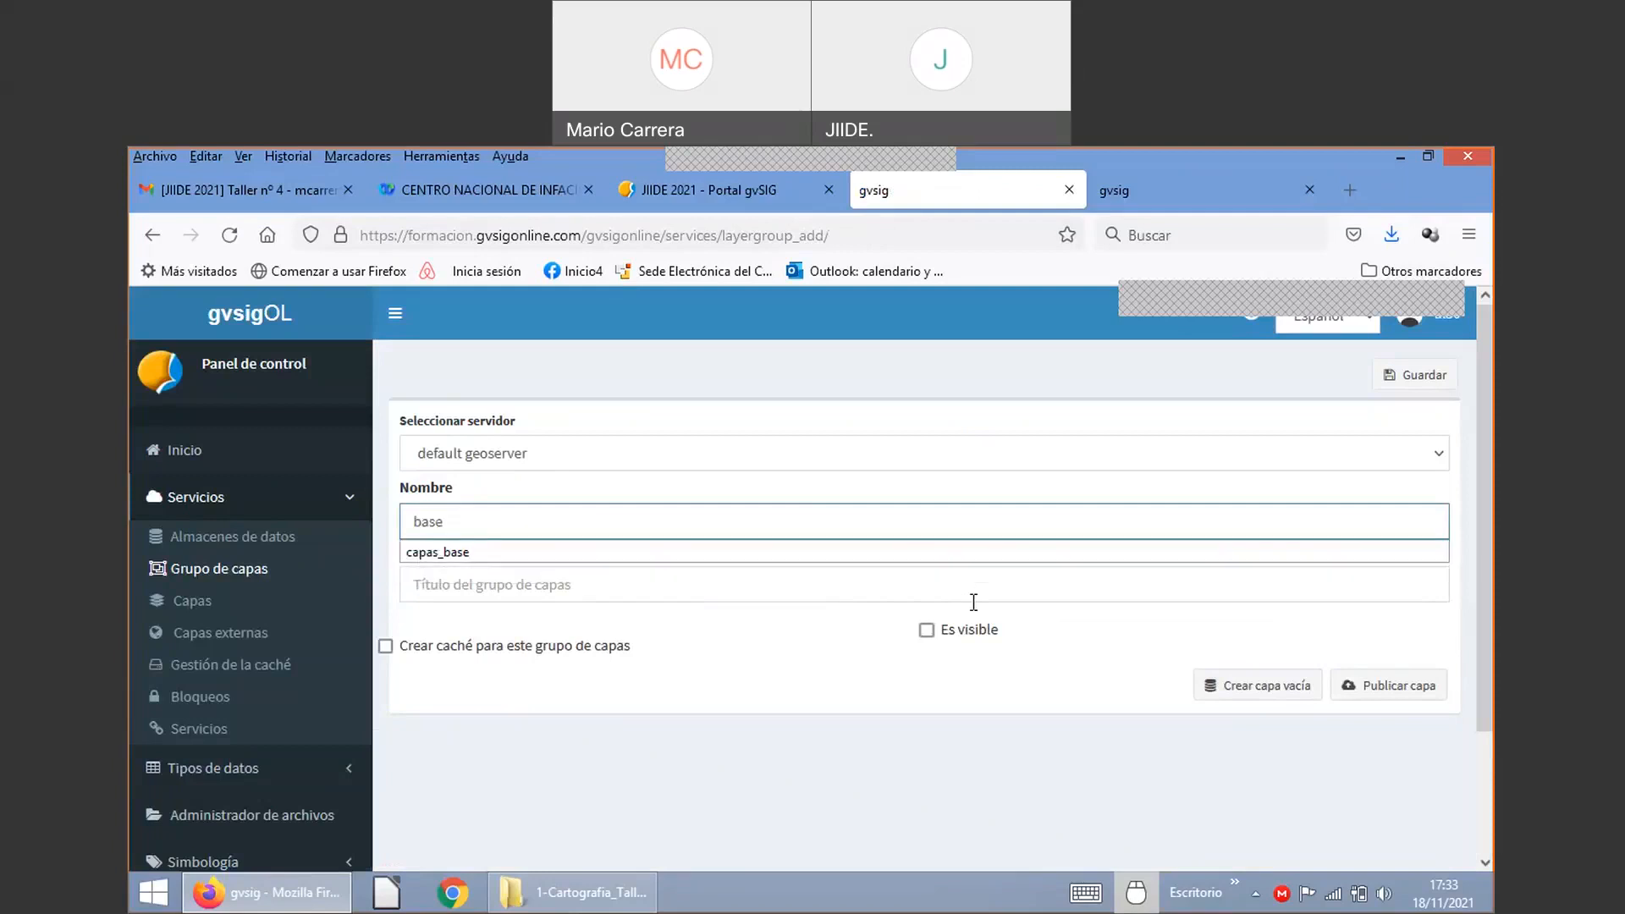
text(3)
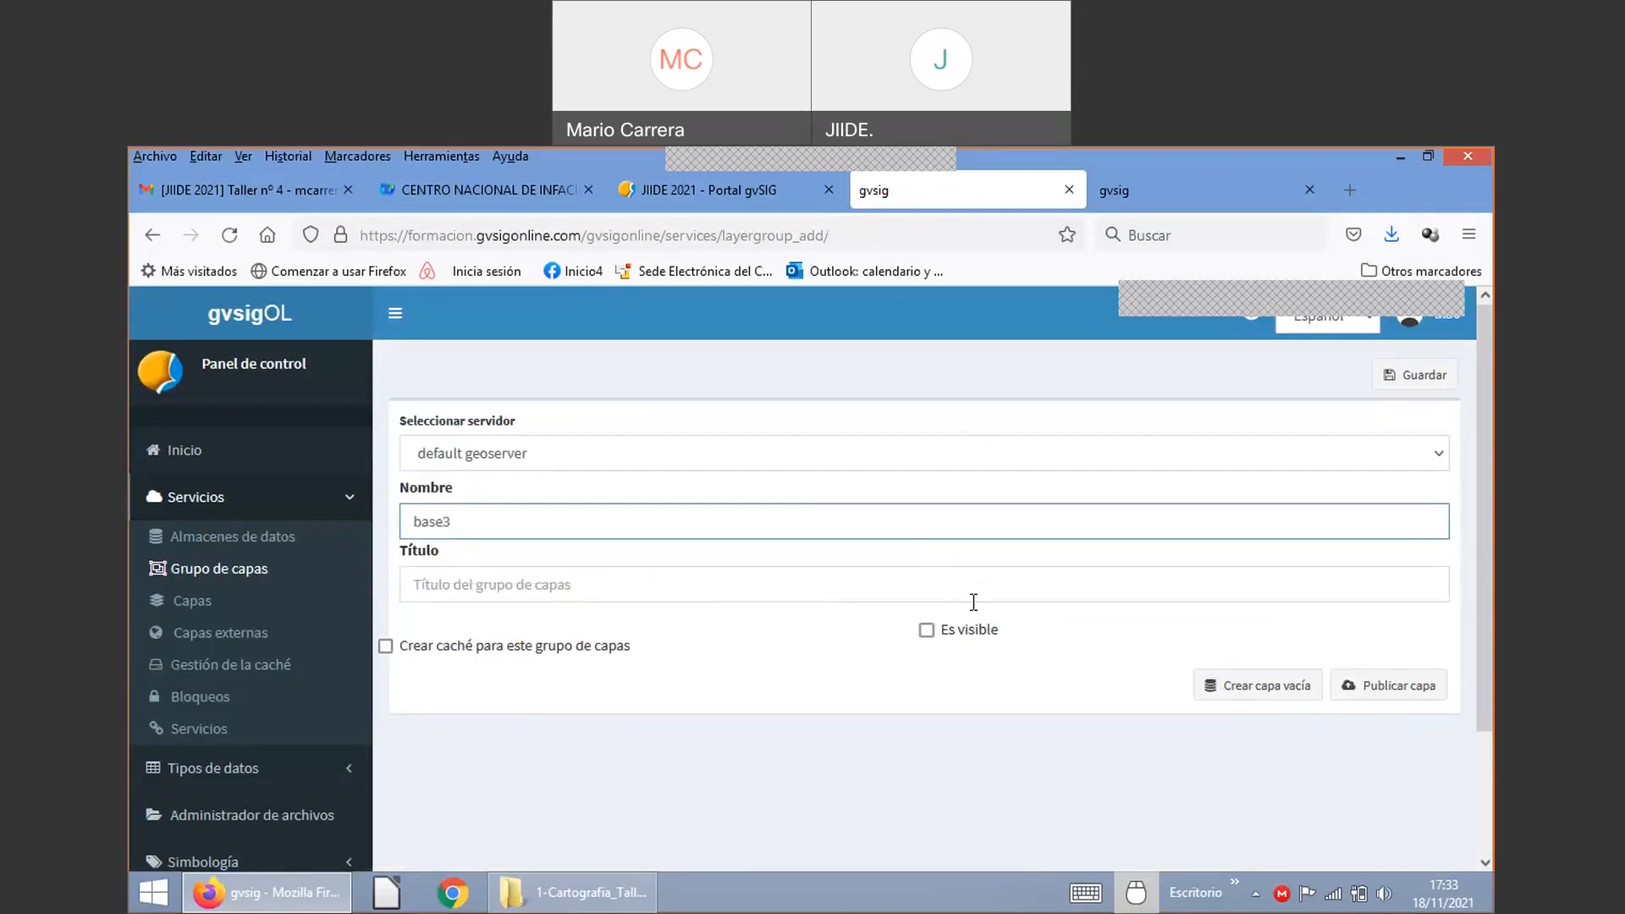
text(0)
click(496, 586)
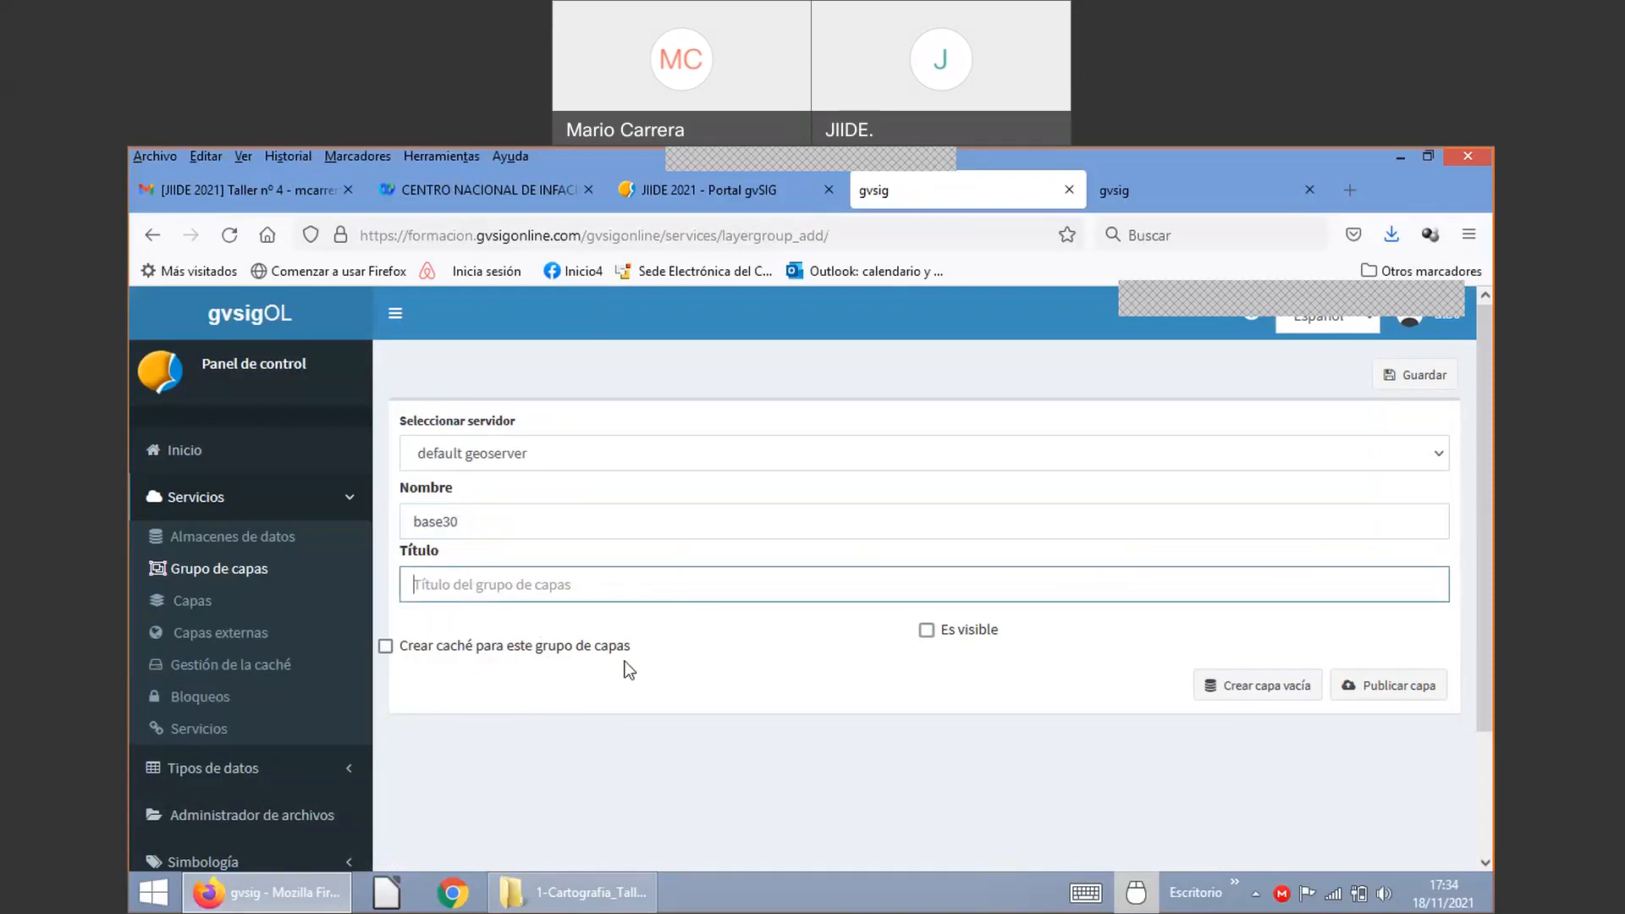
text(Capas base)
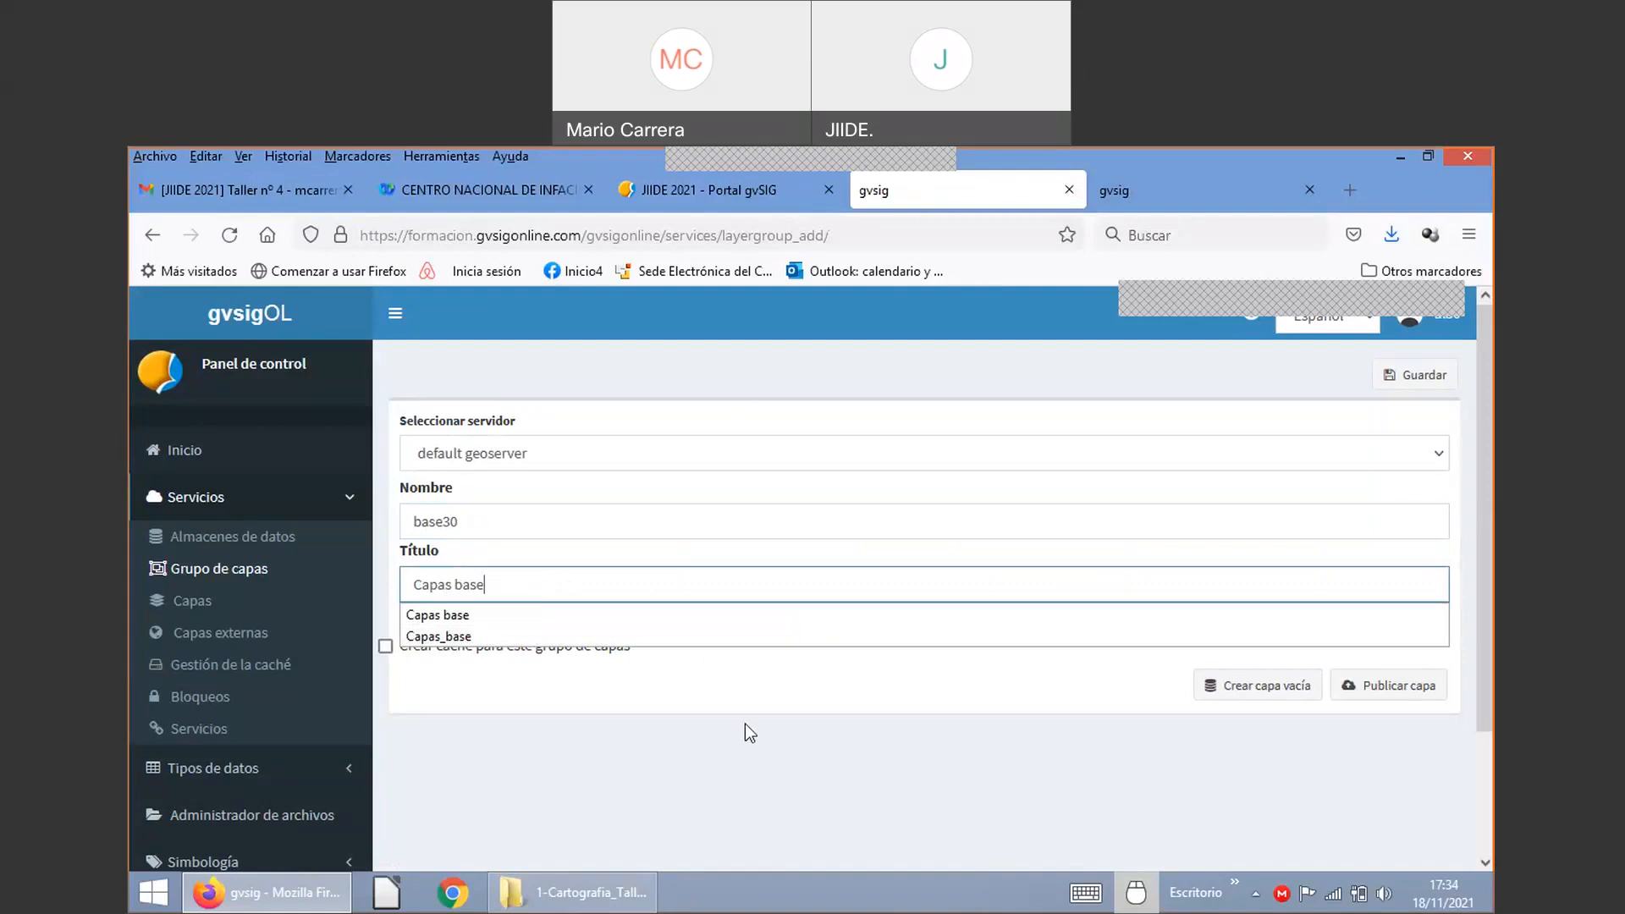
click(421, 584)
click(628, 763)
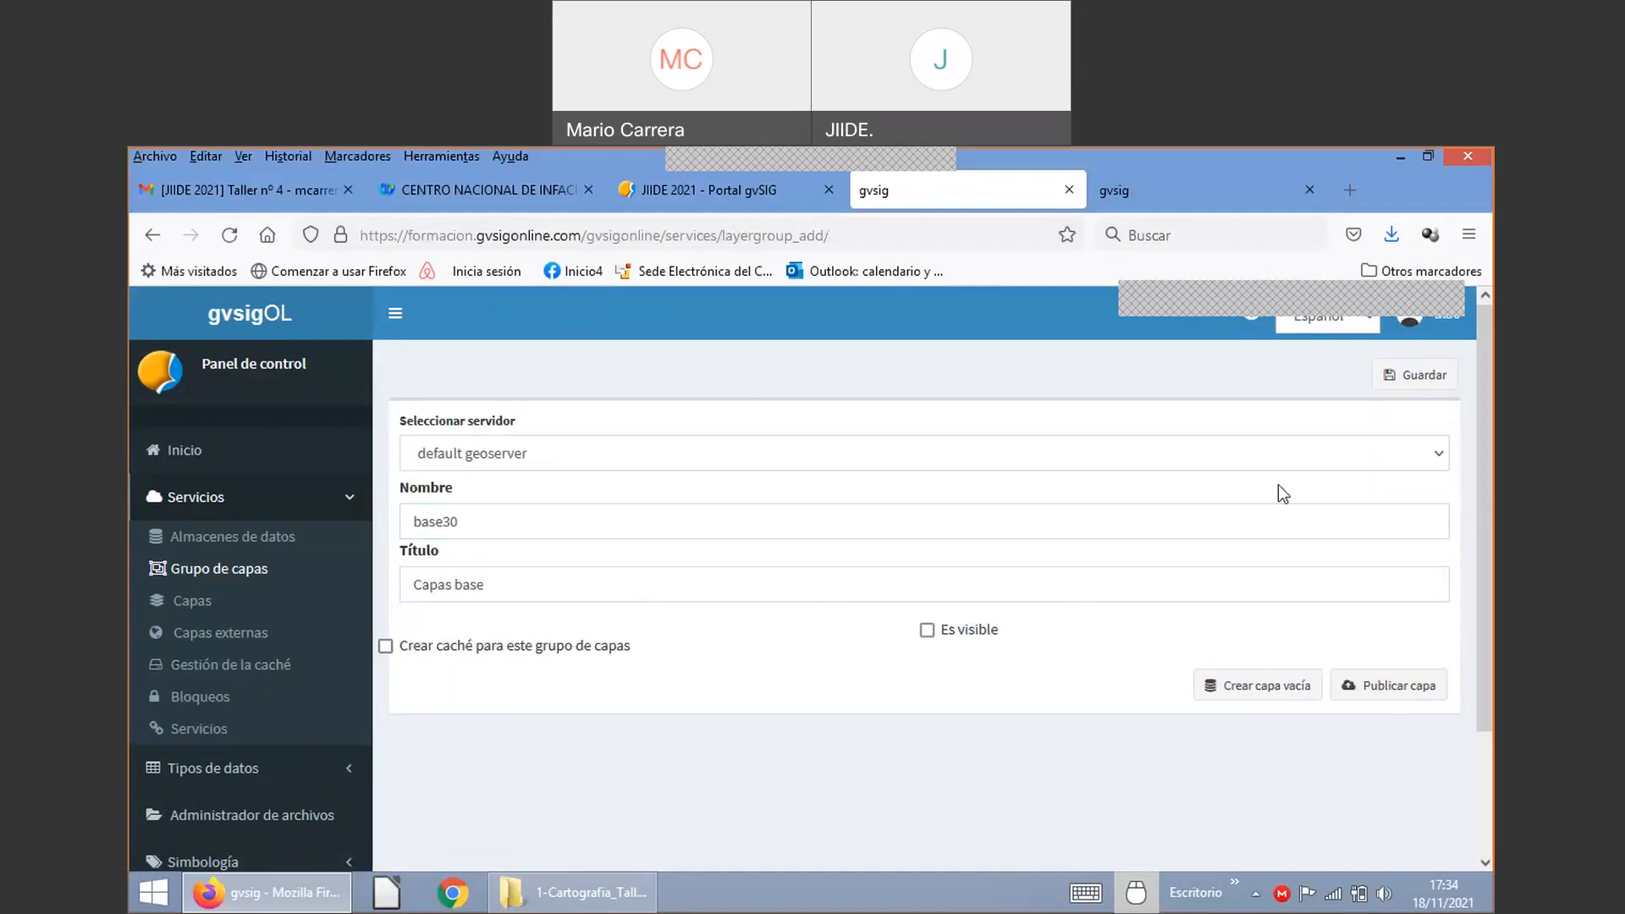
click(1428, 381)
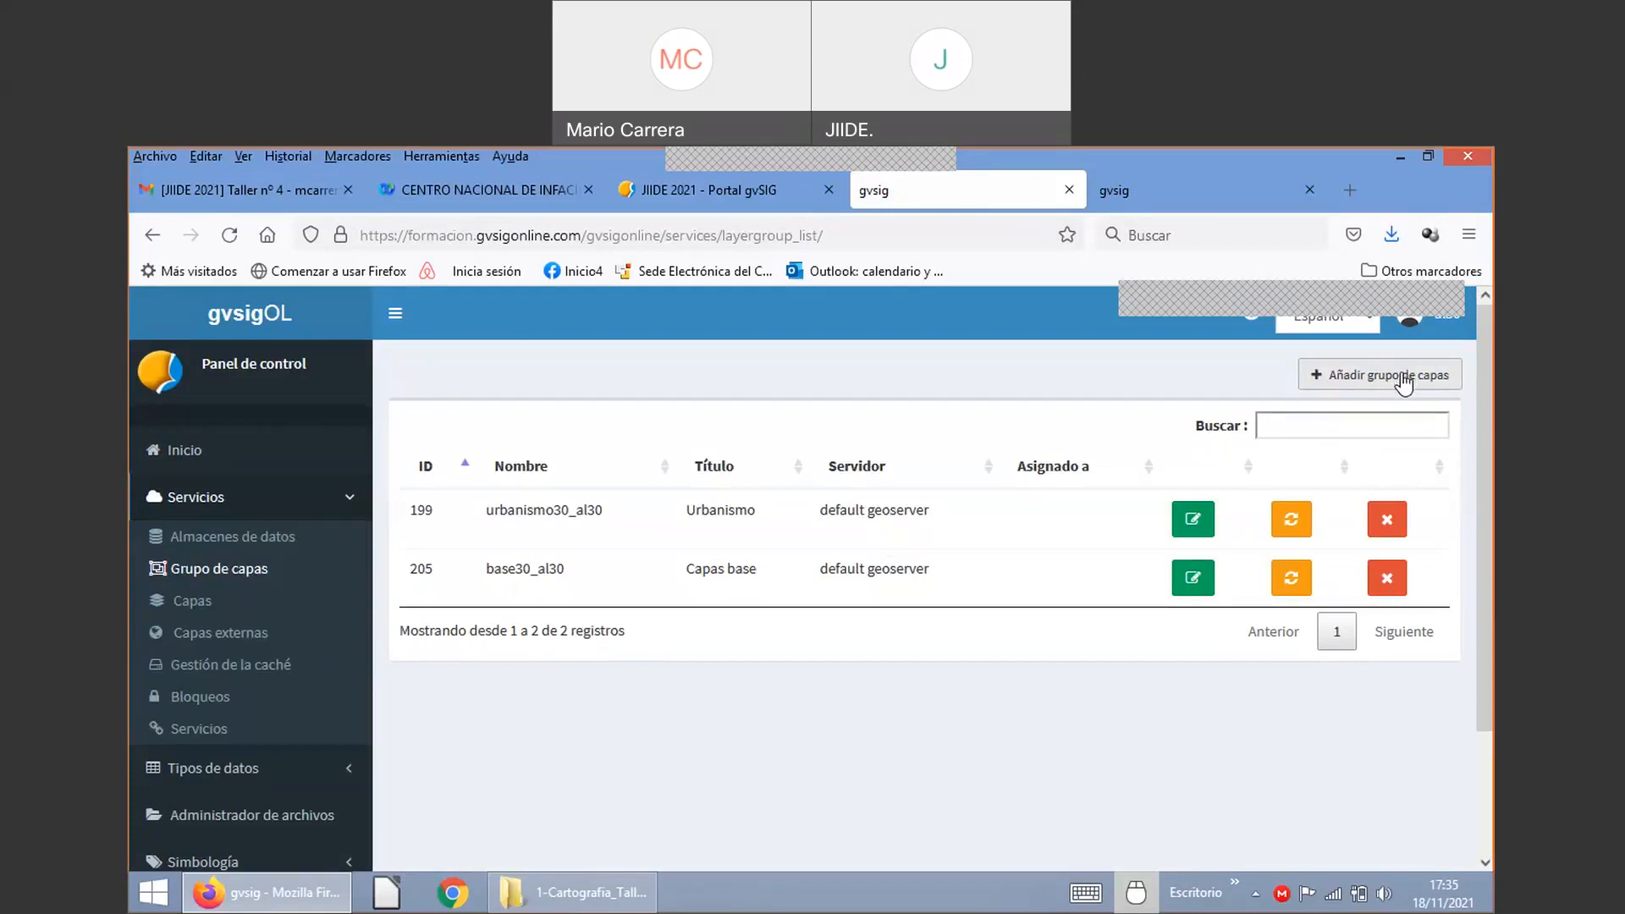
click(1403, 379)
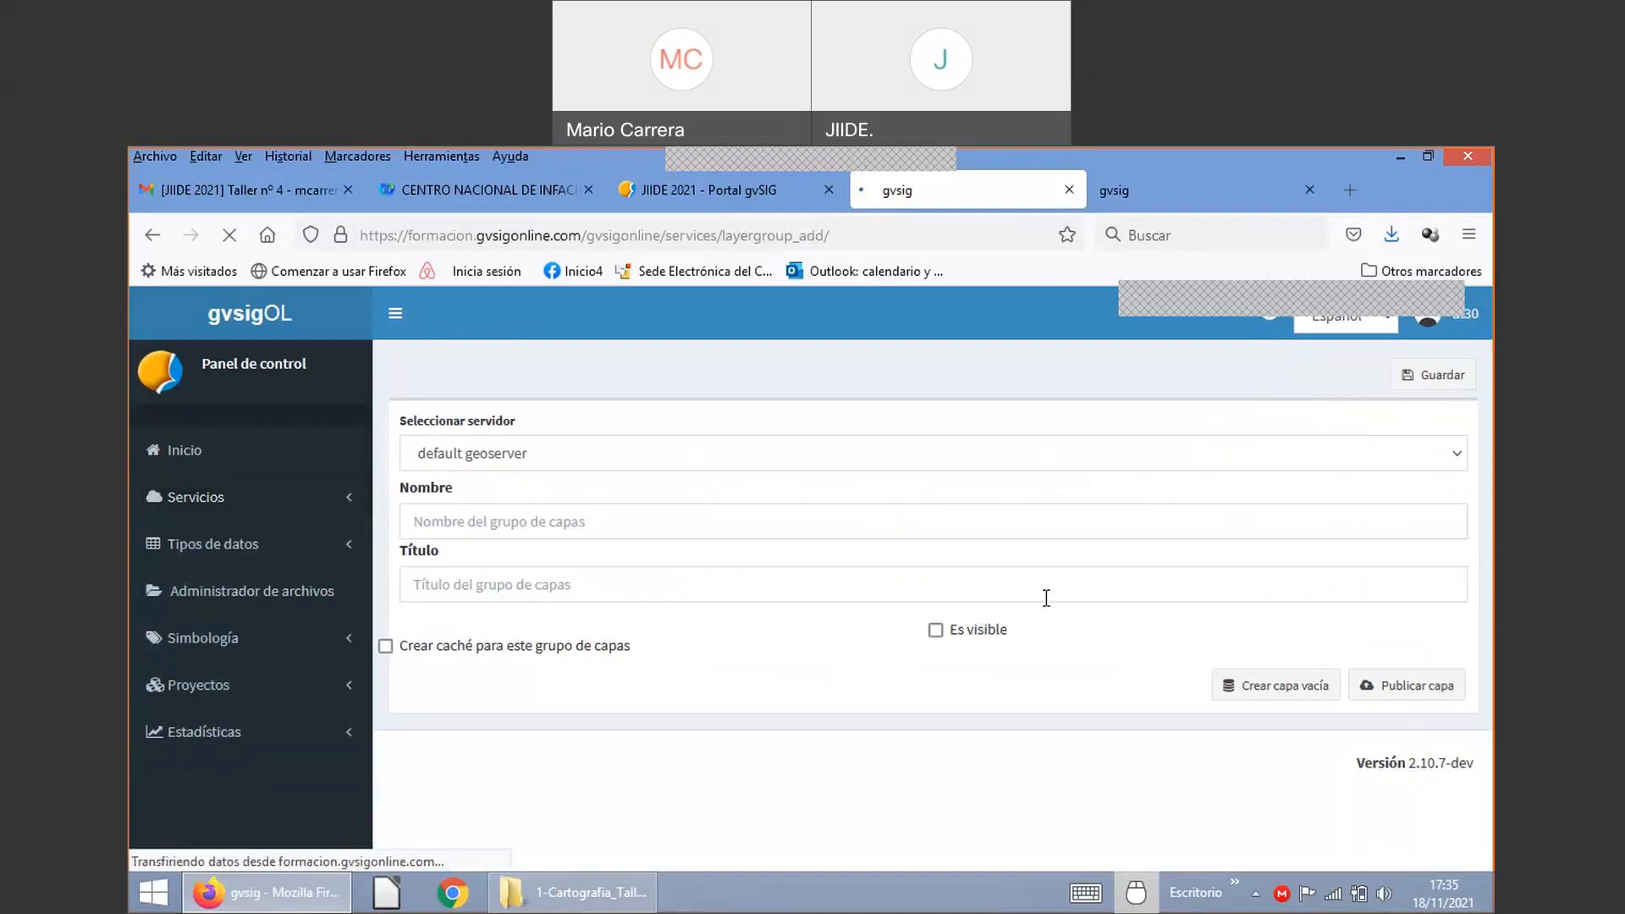
Step: Create and save a layer group named cultura30 with the title 'Cultura'
click(537, 523)
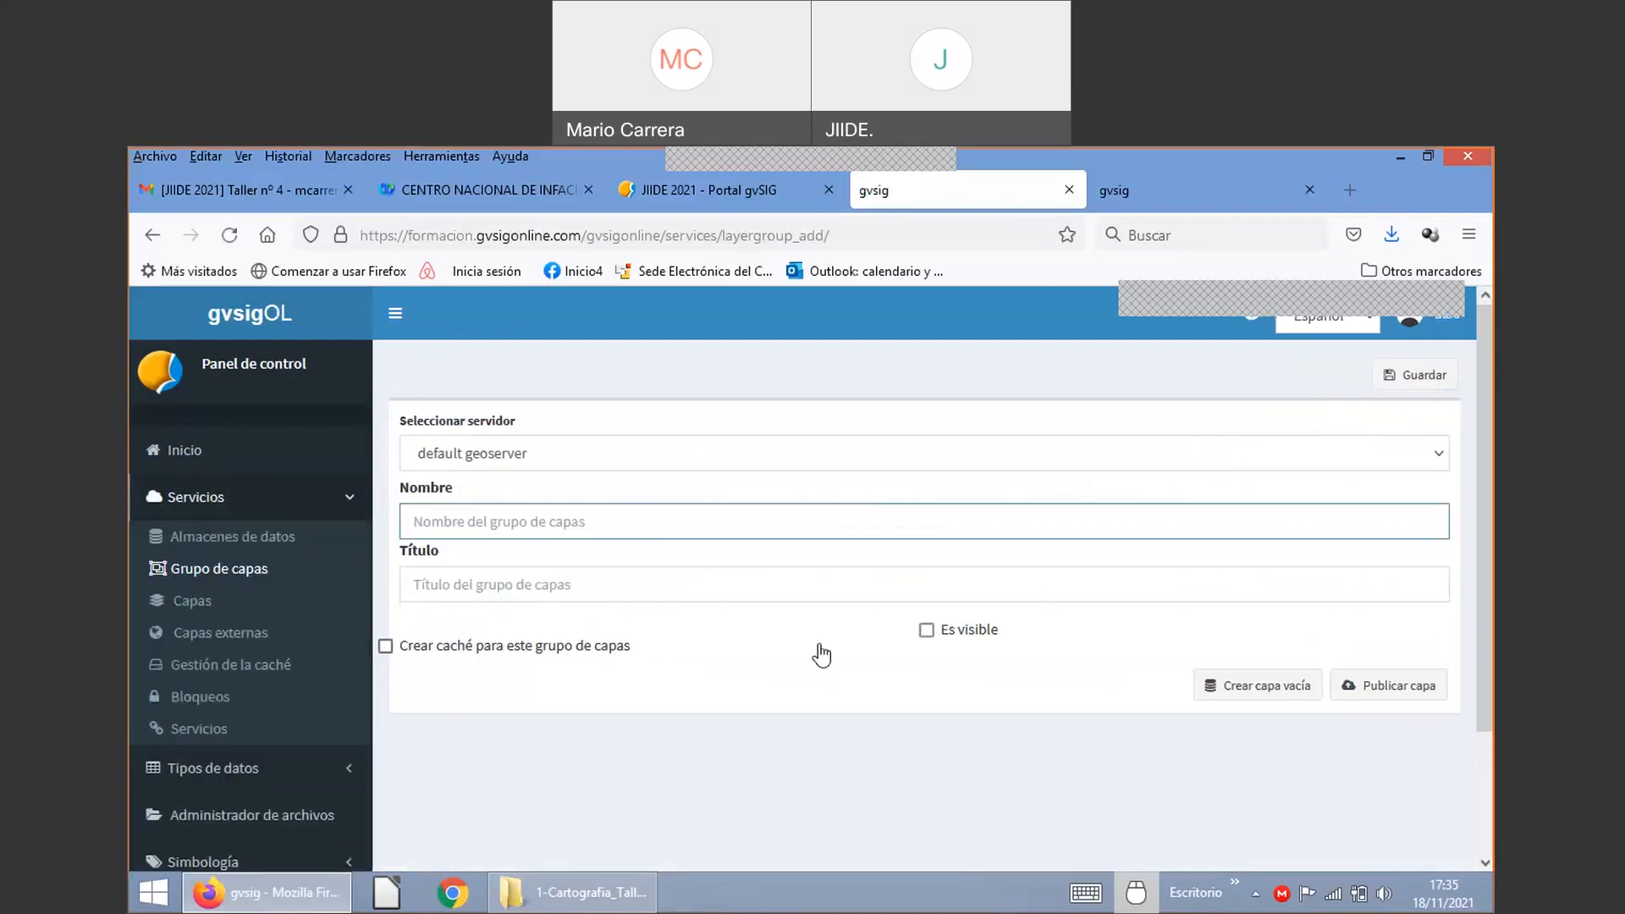
text(c)
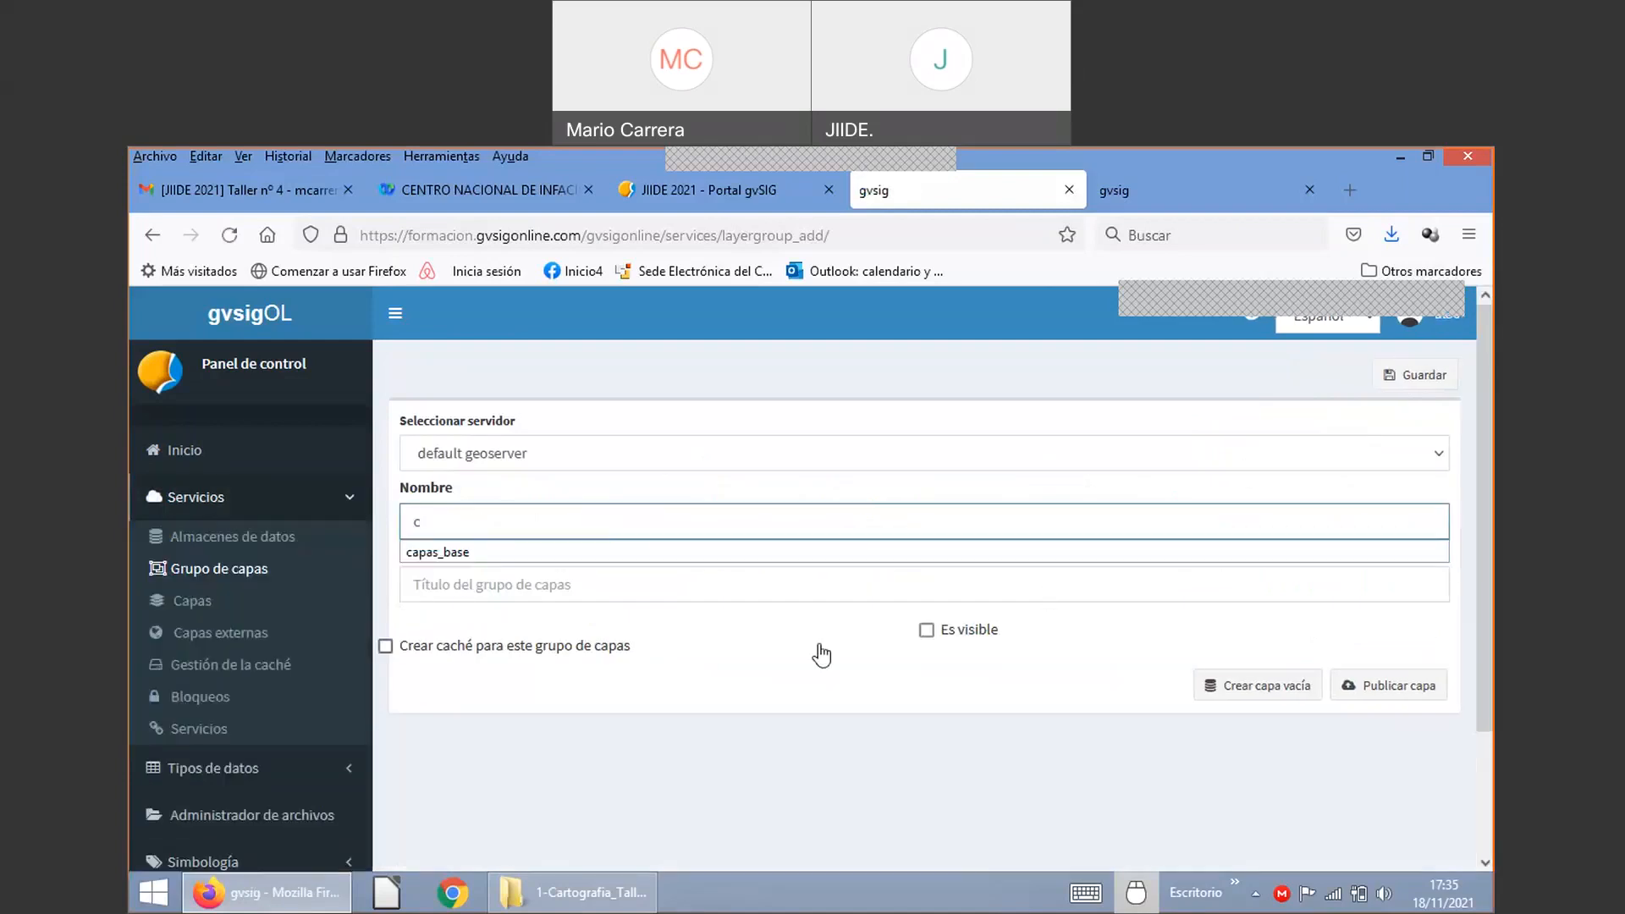
text(ultura30)
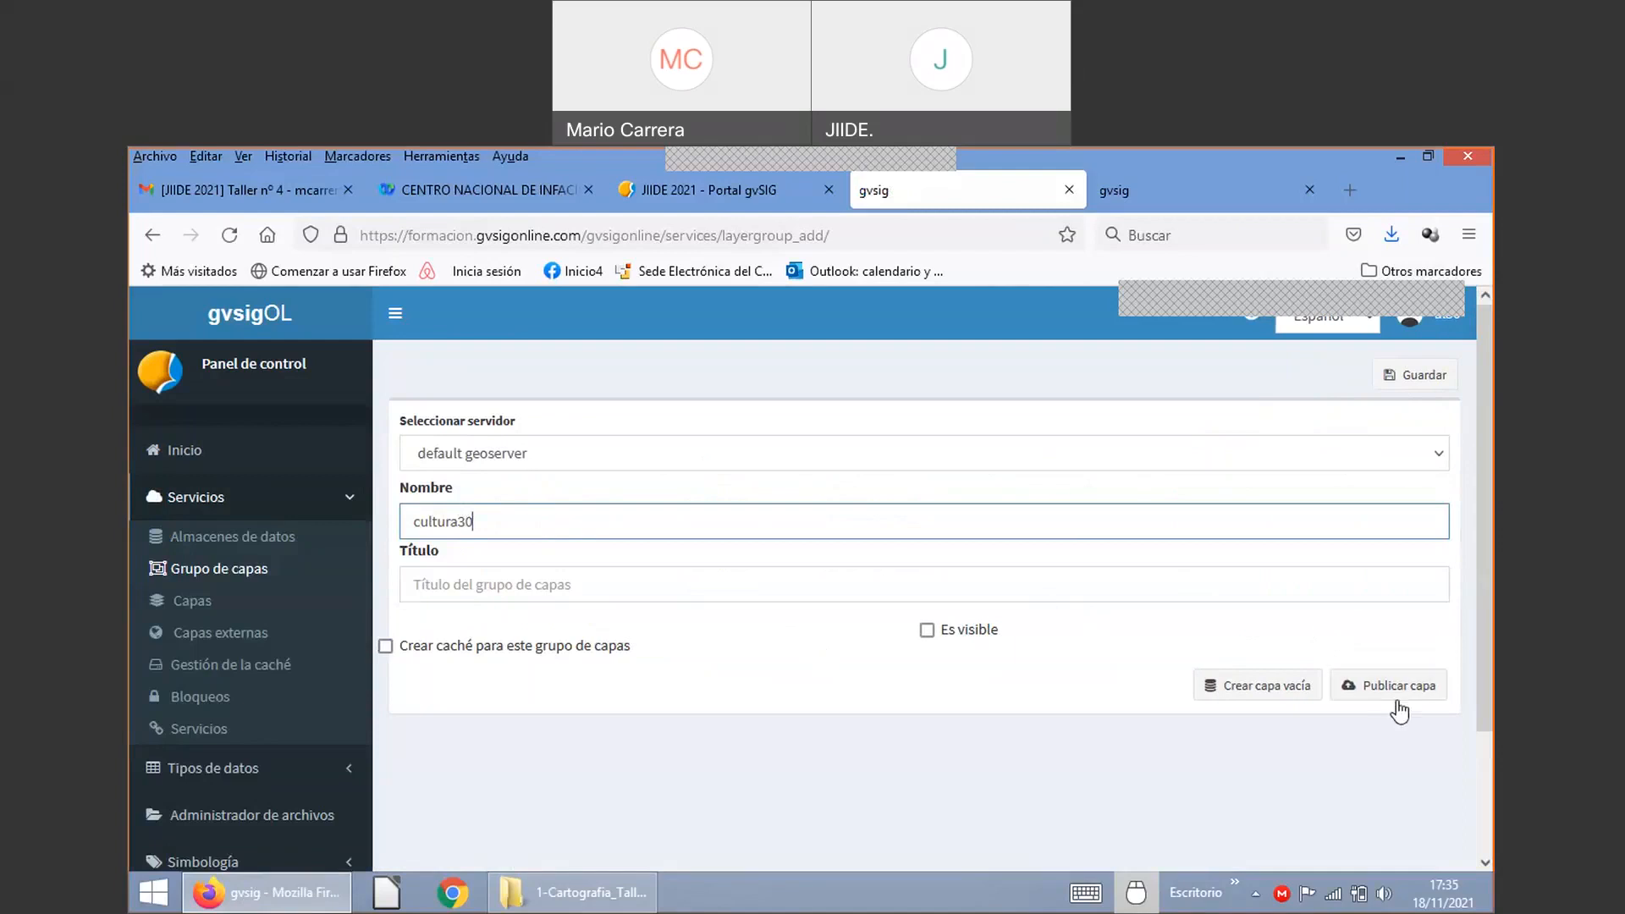
click(438, 586)
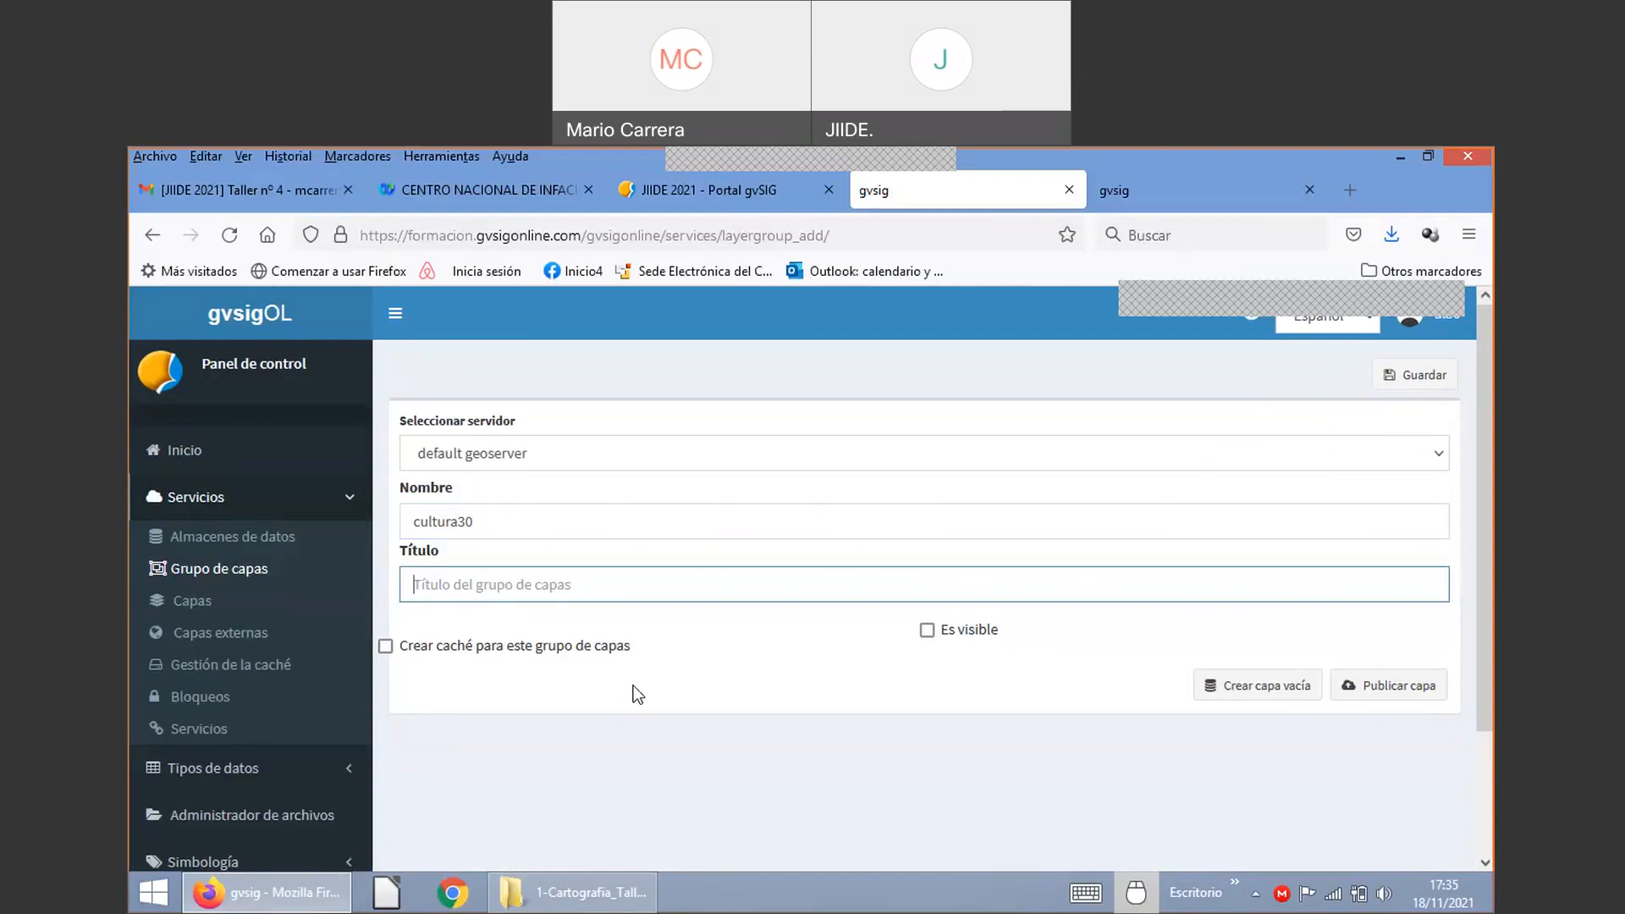
text(Cultura)
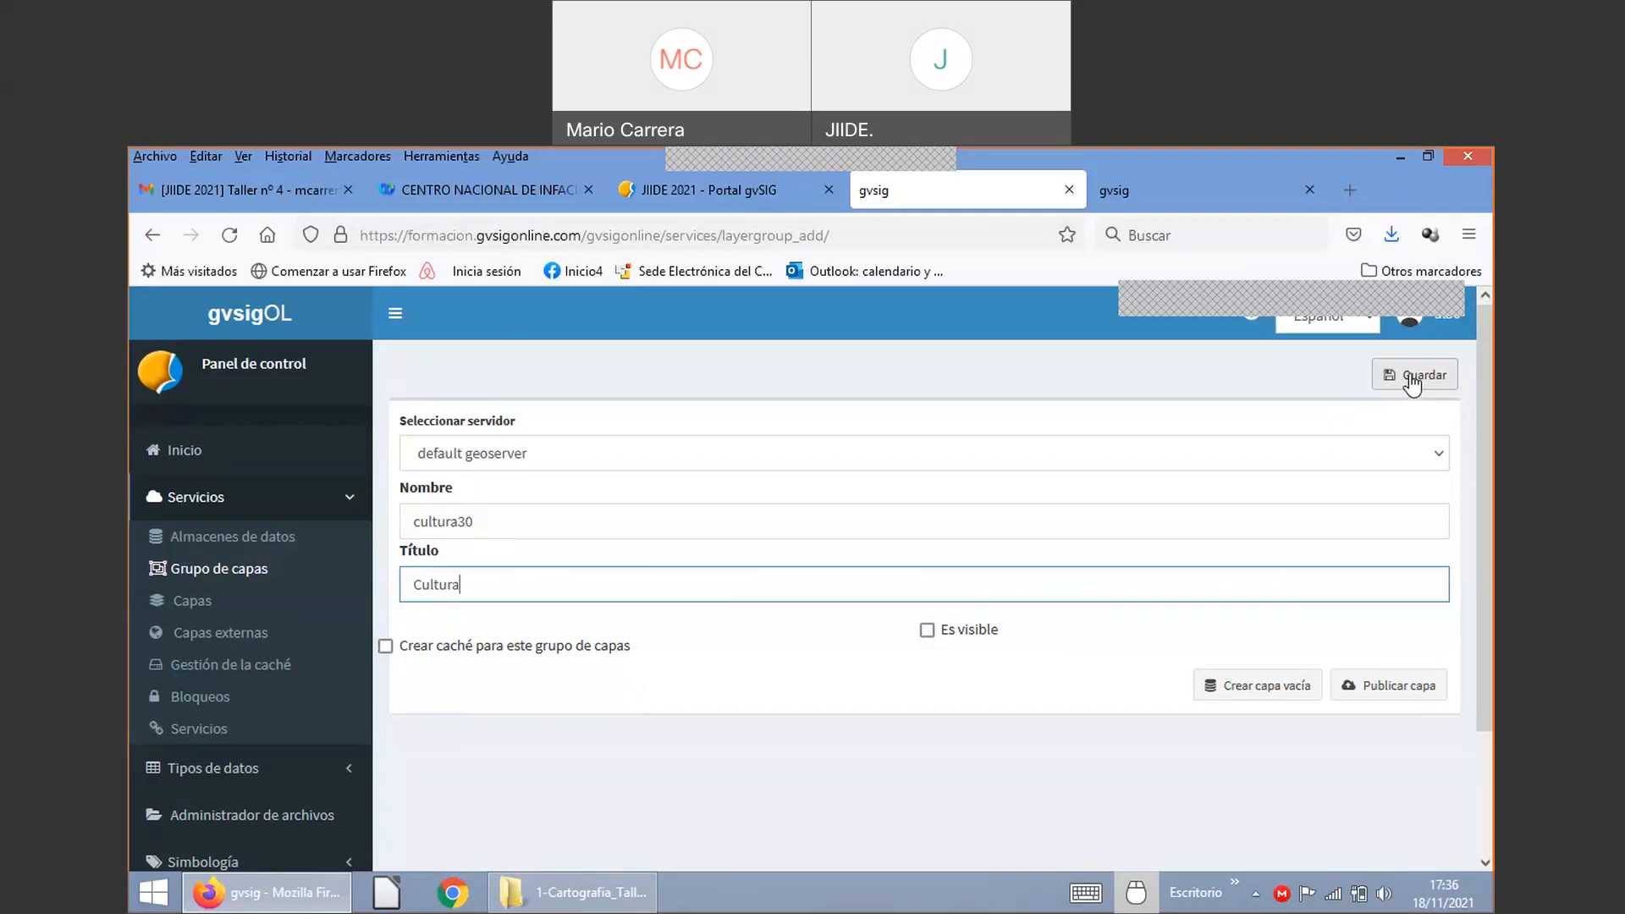
click(1411, 378)
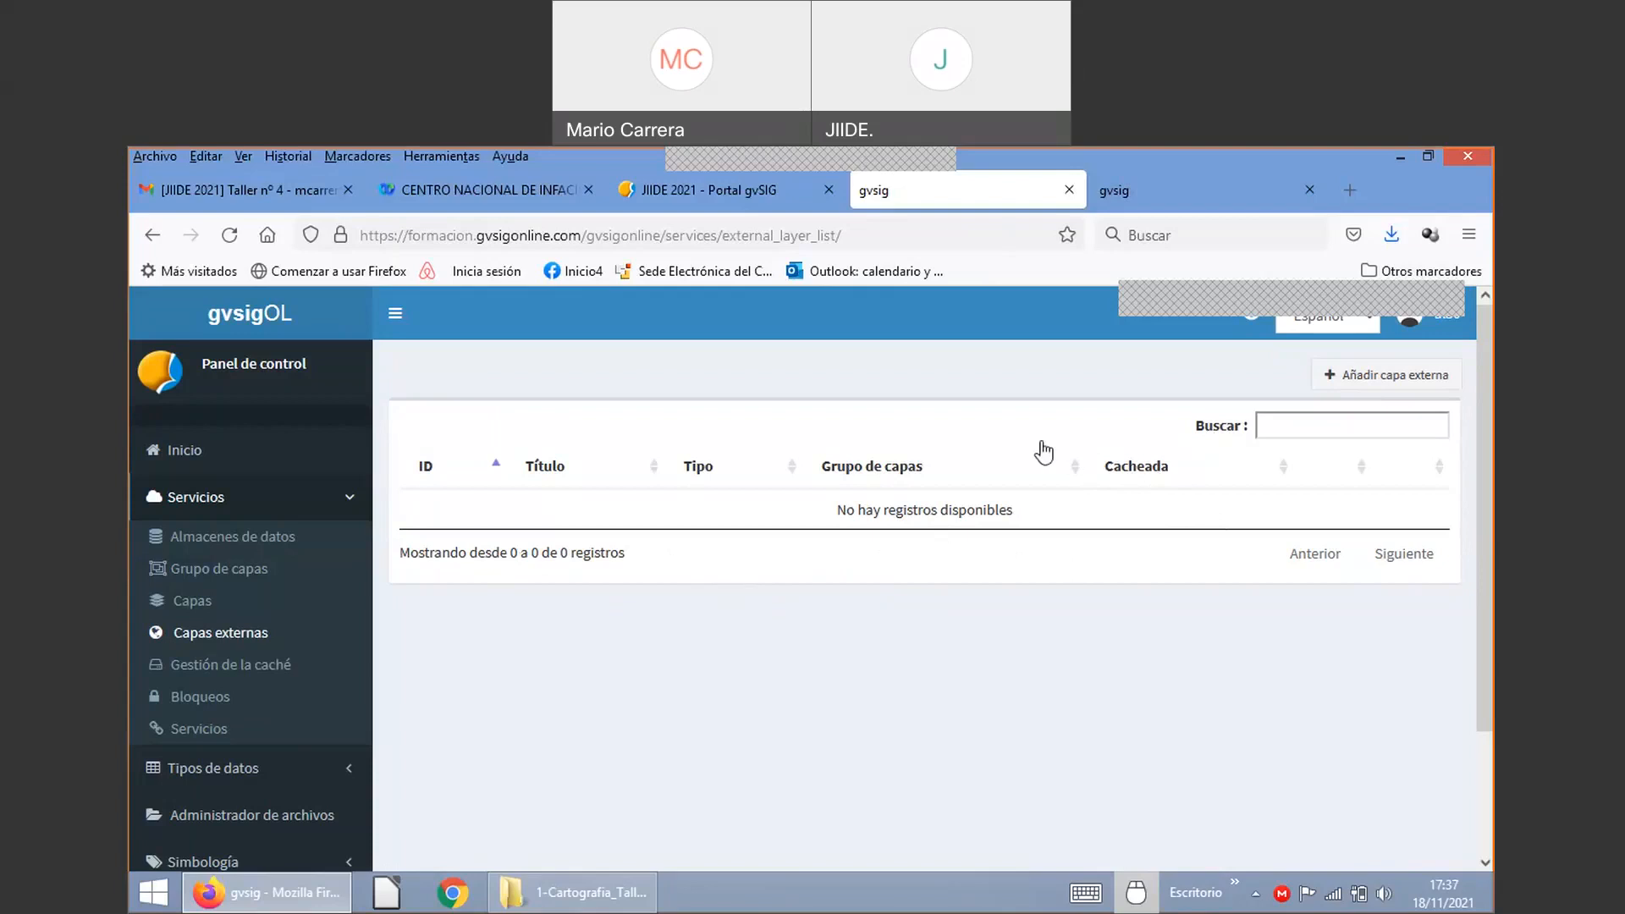
Step: Begin a new external layer of type OSM and open a blank Firefox tab
click(1395, 385)
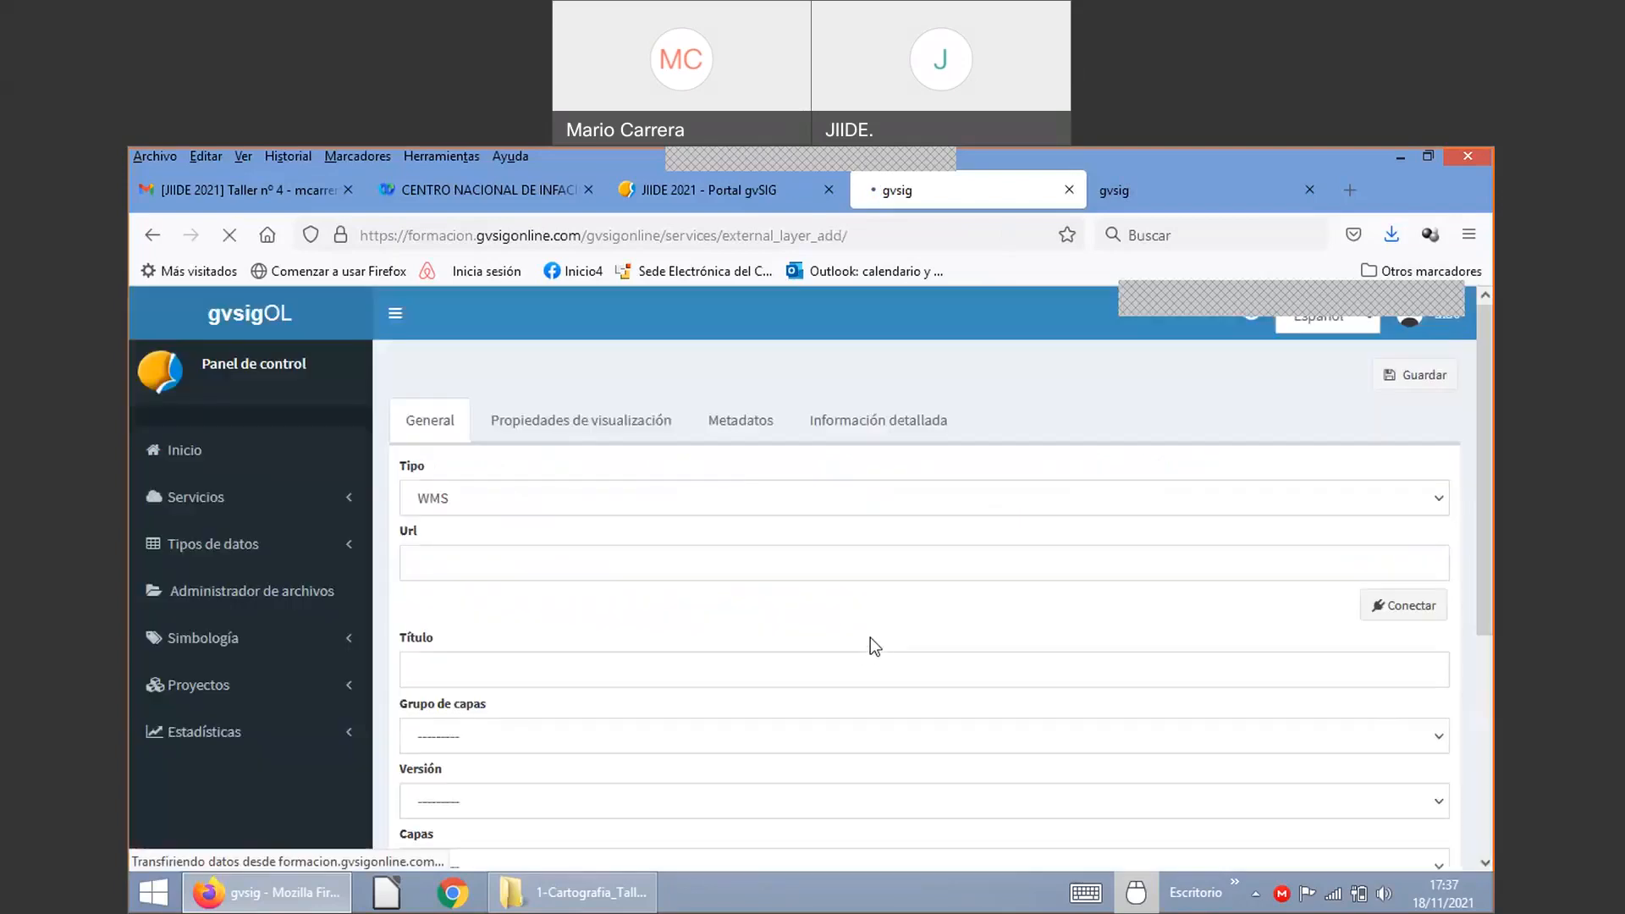
click(581, 500)
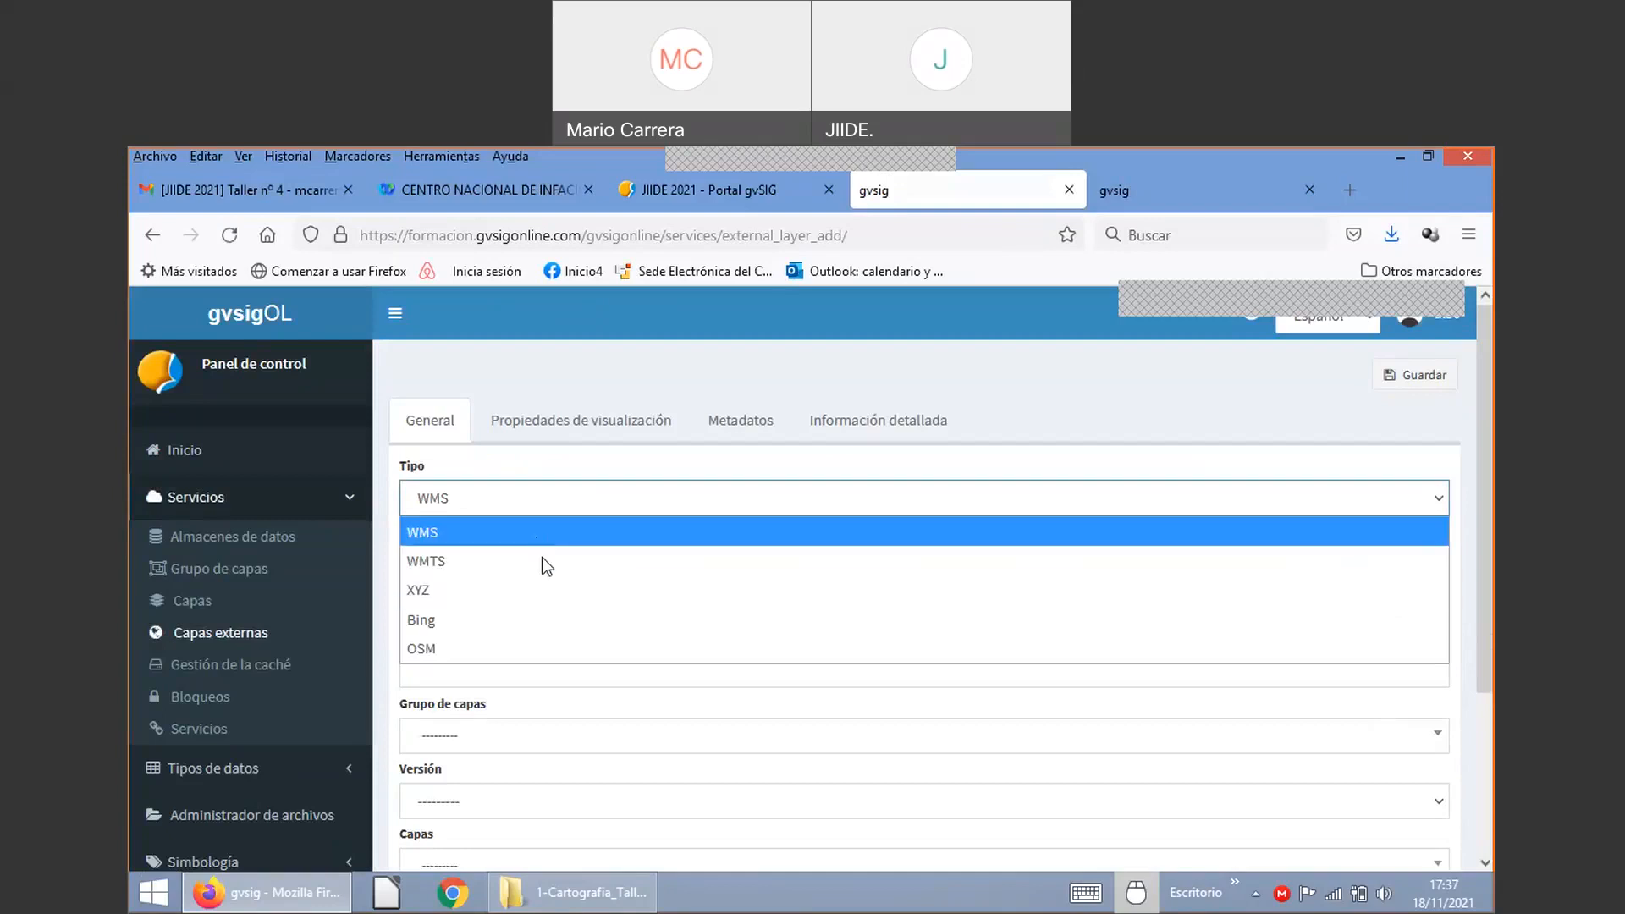
click(486, 648)
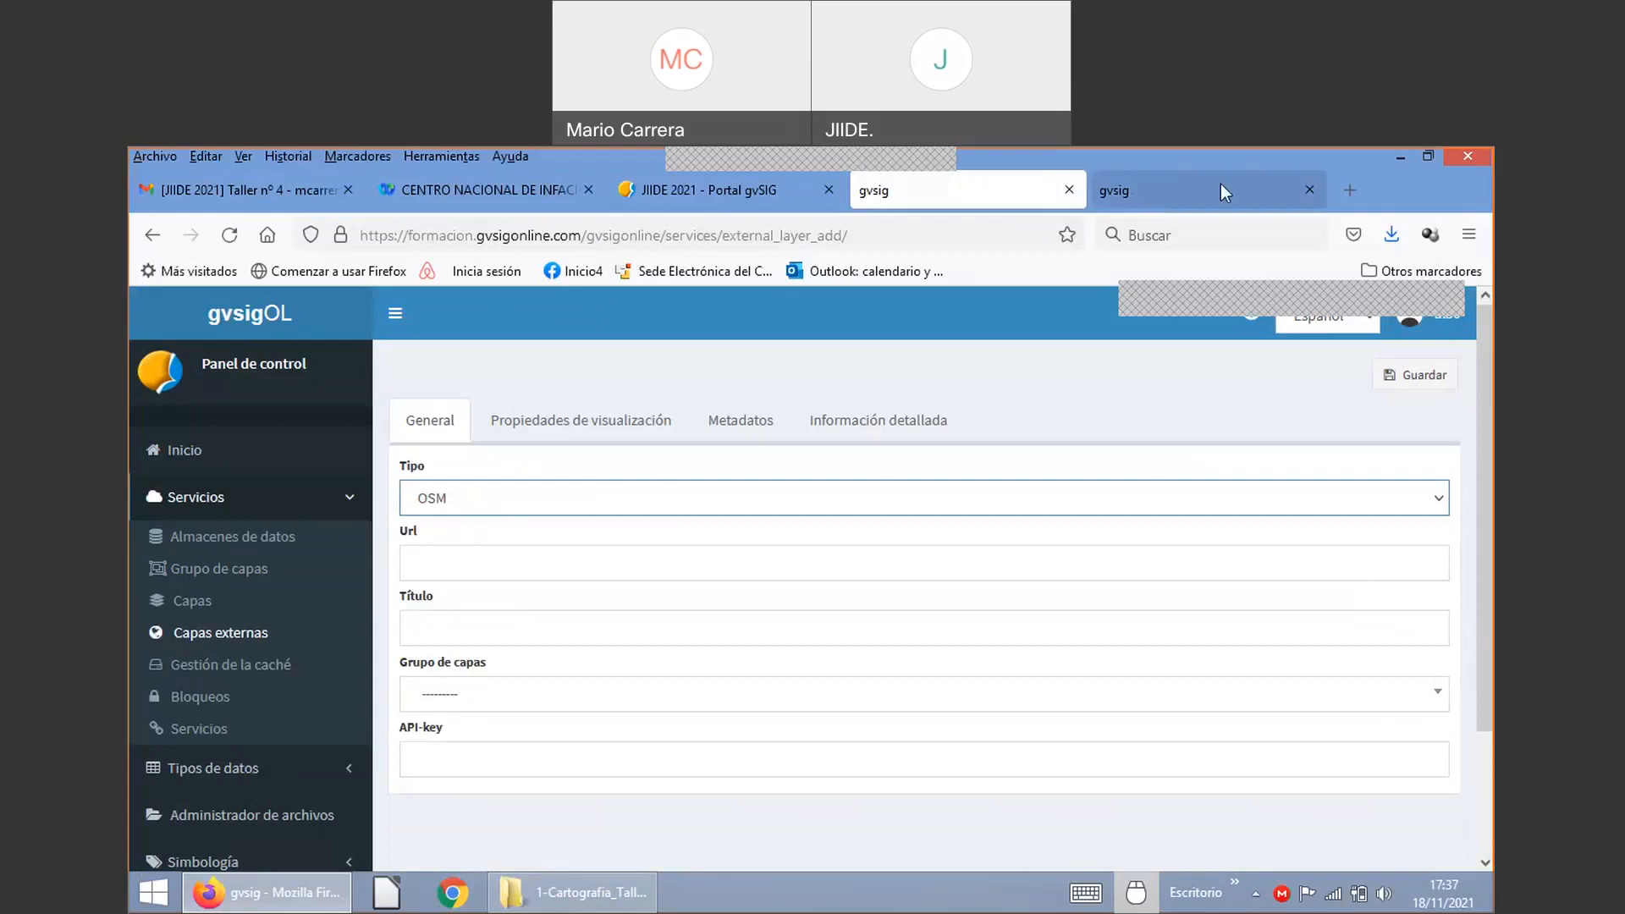
click(1349, 190)
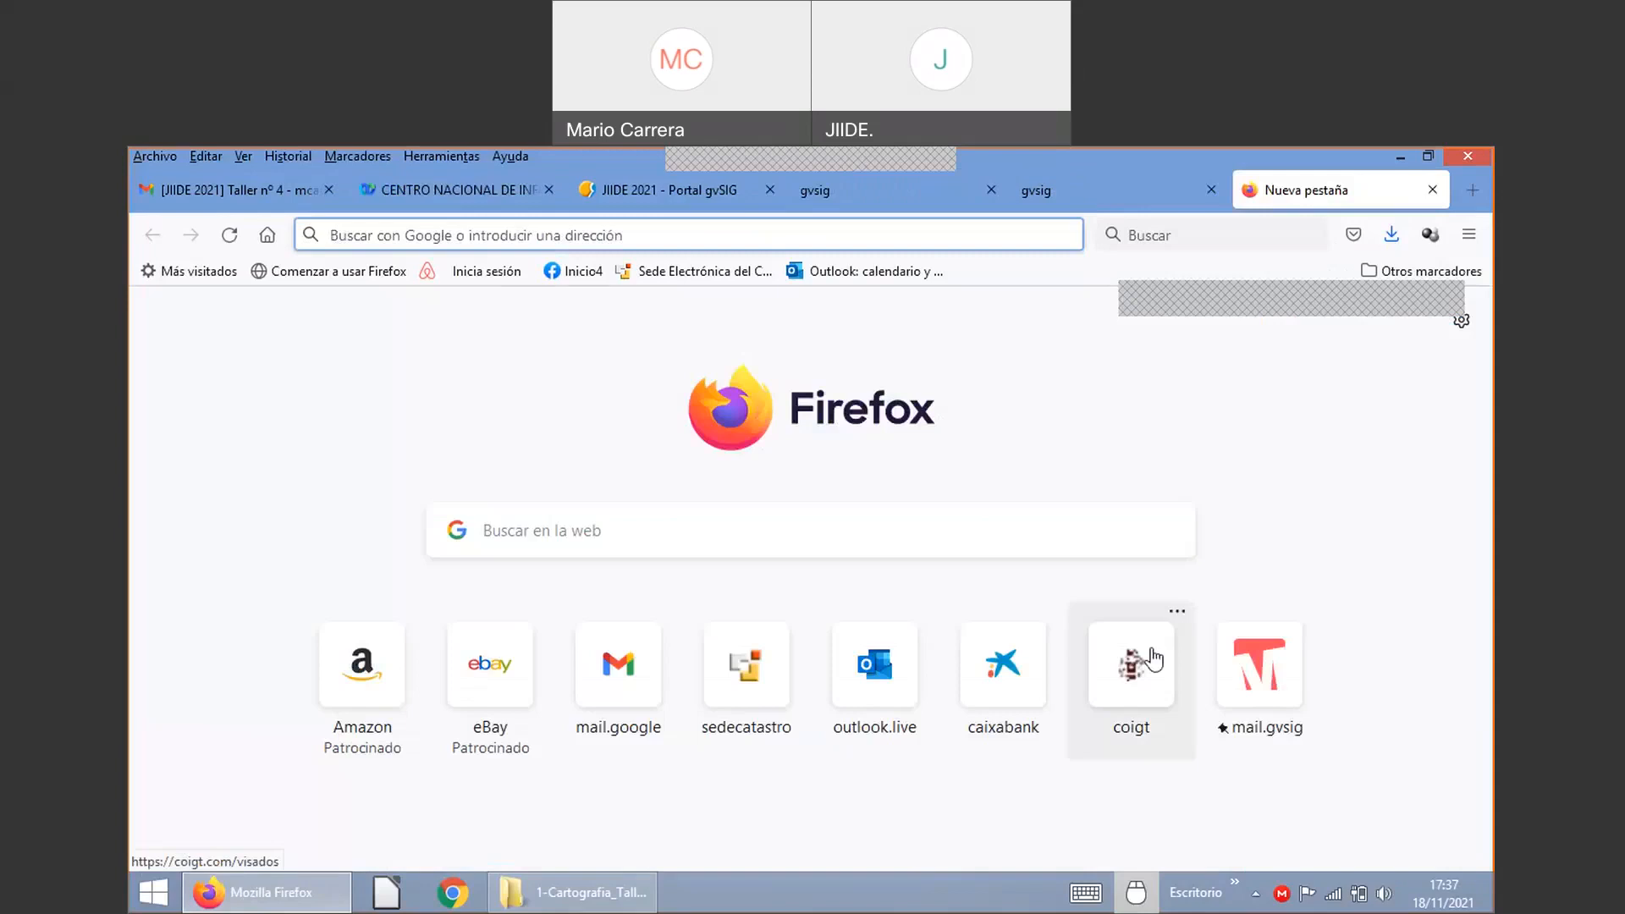
Step: Load the Geoportal IDEE site at idee.es in the new tab
text(i)
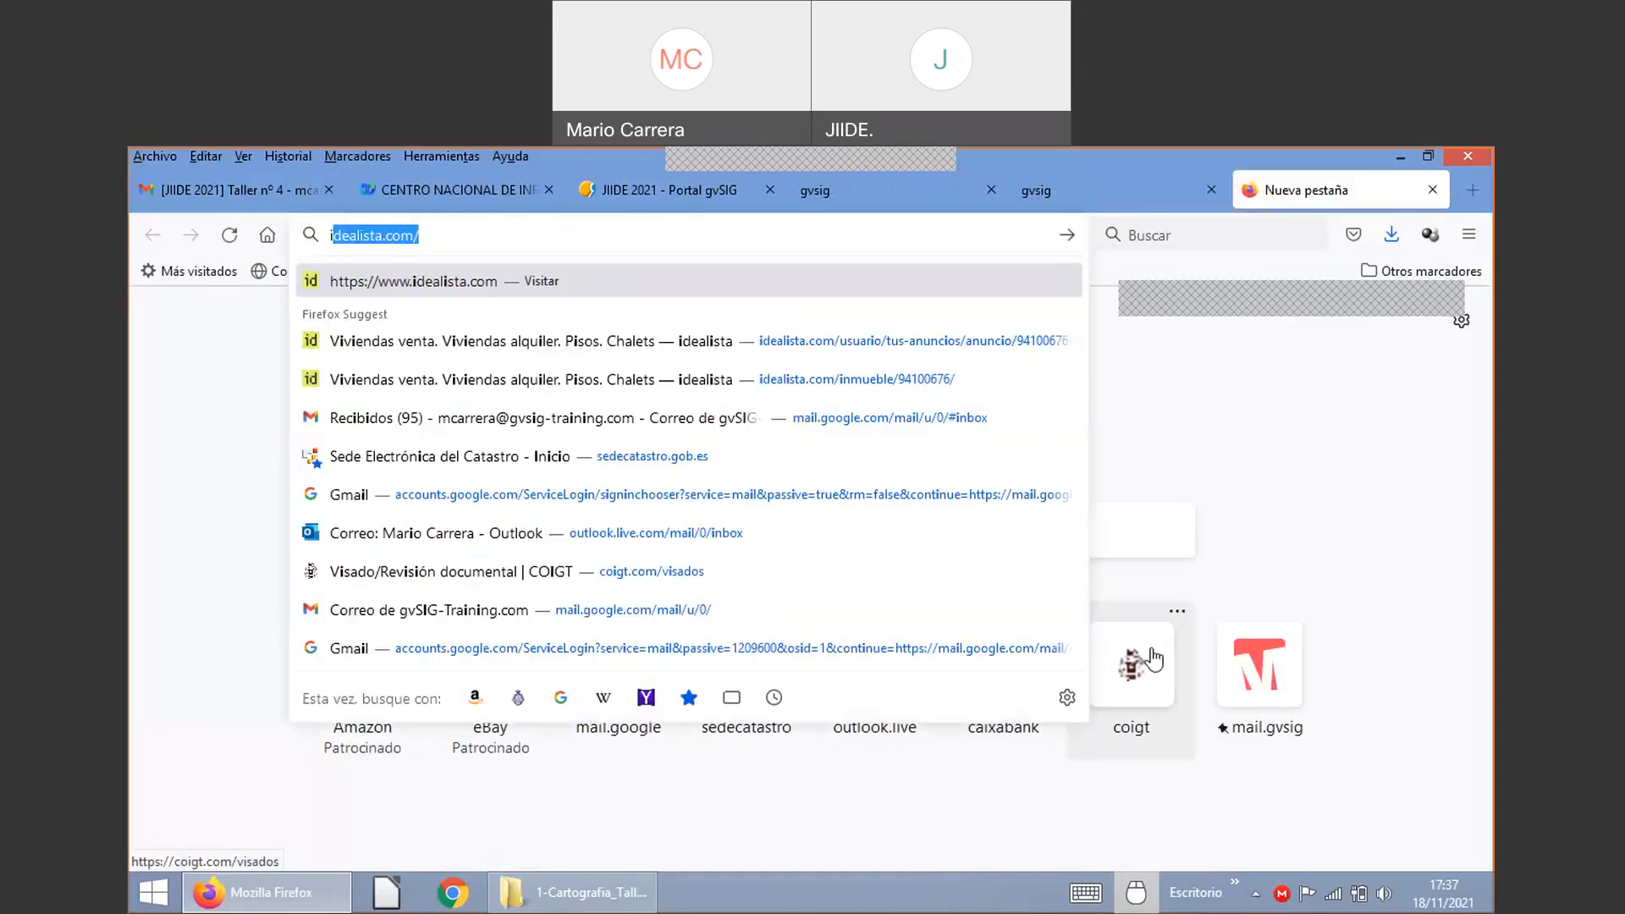
text(d)
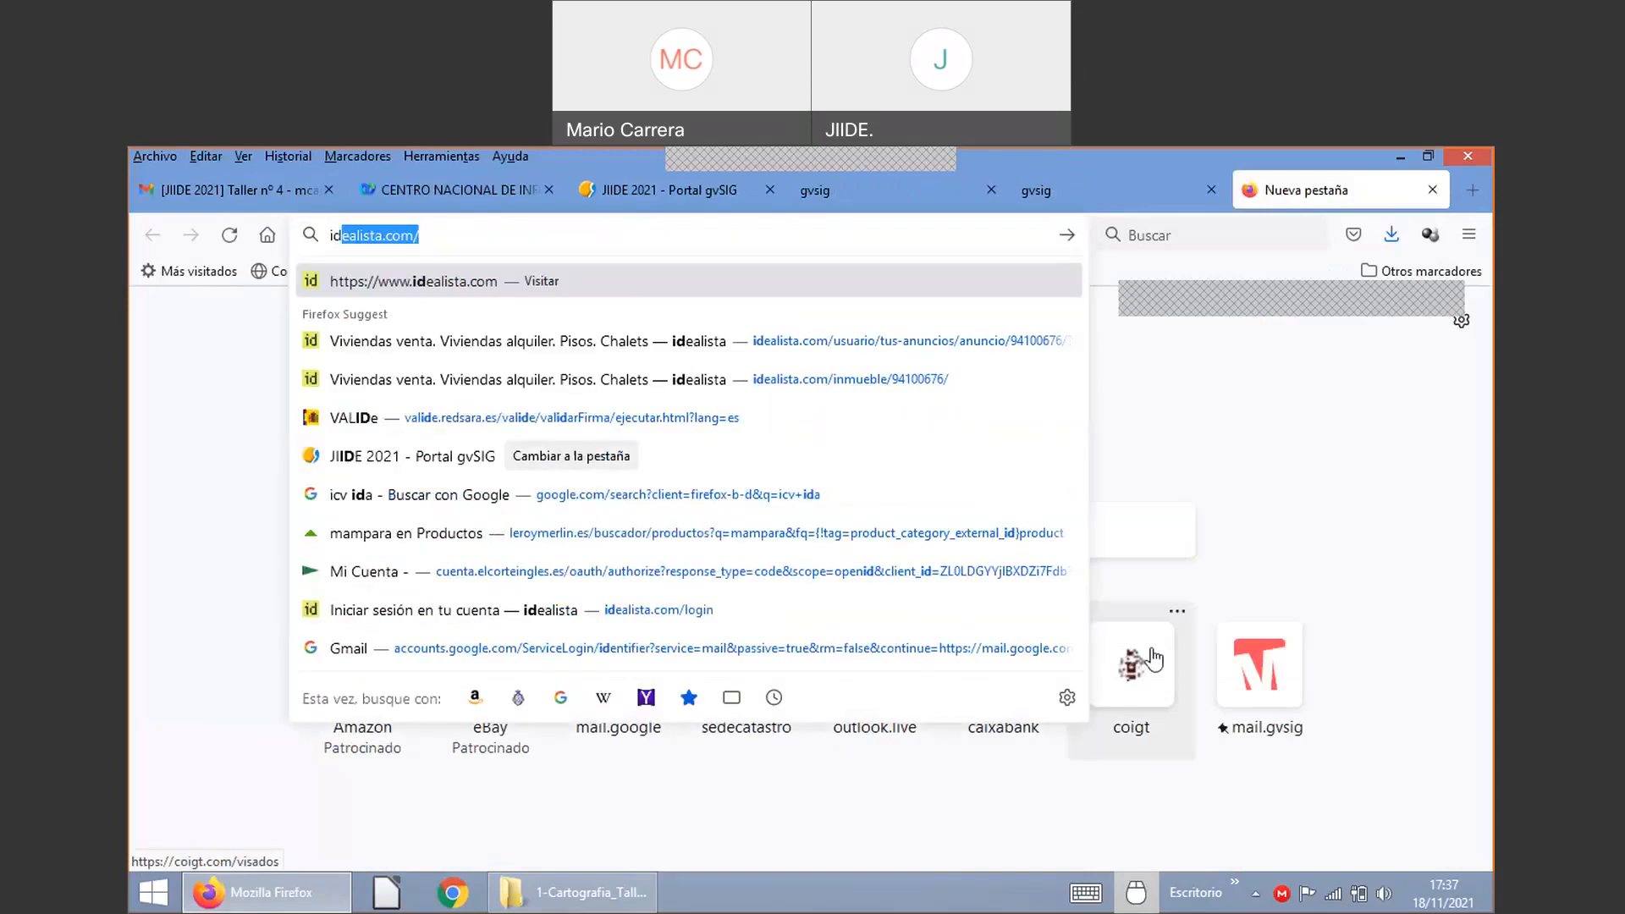
text(ee.es)
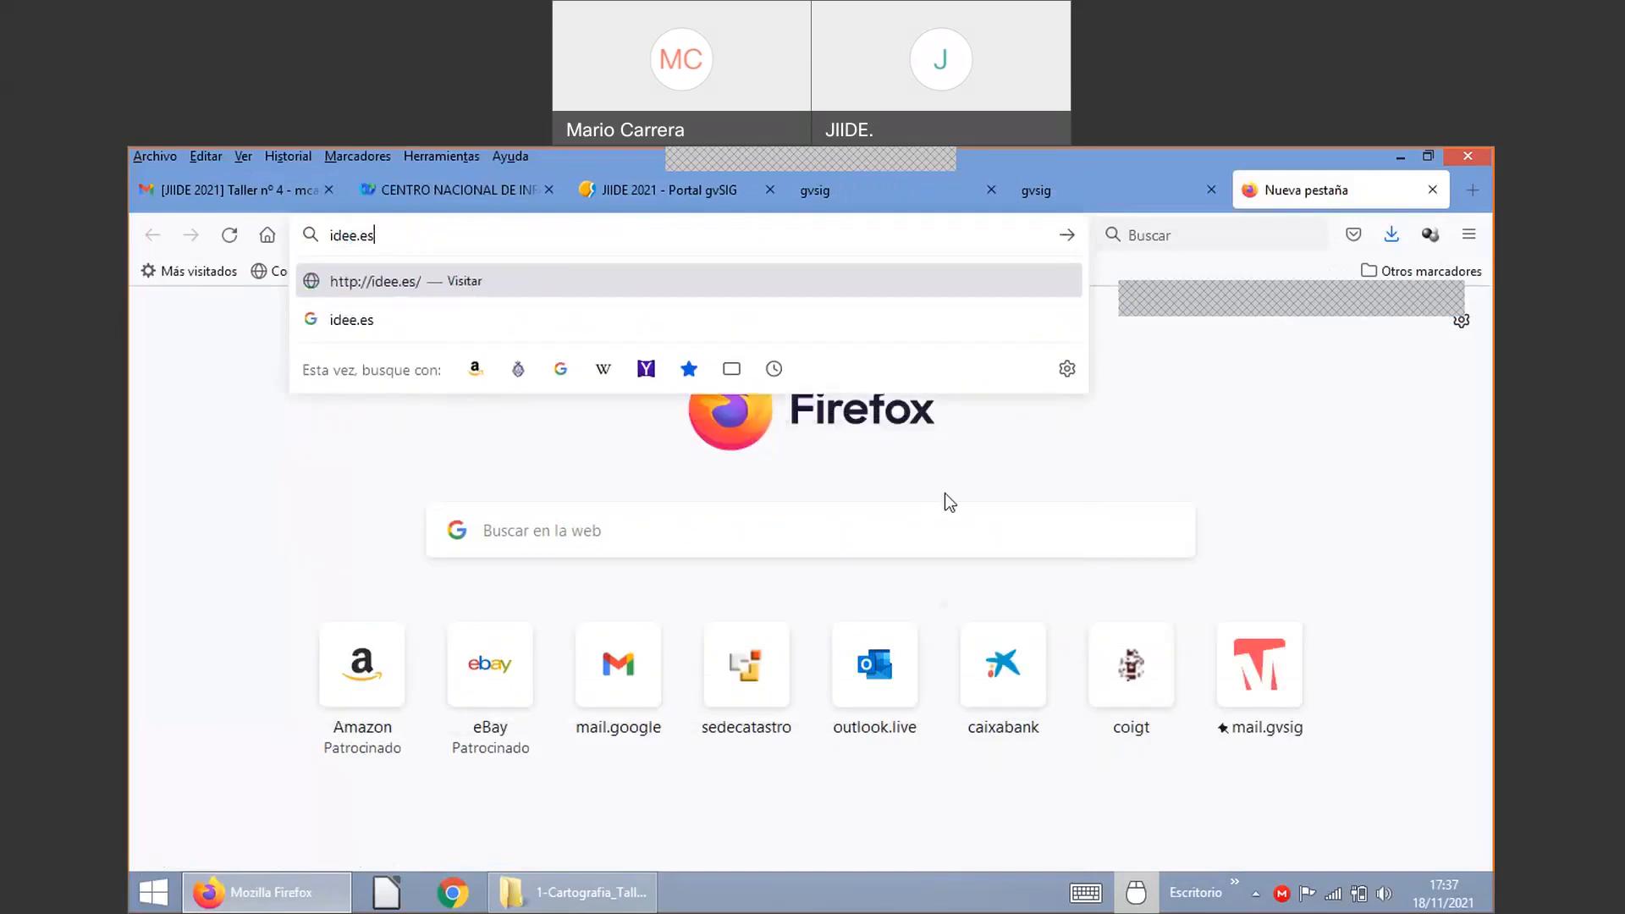
key(Return)
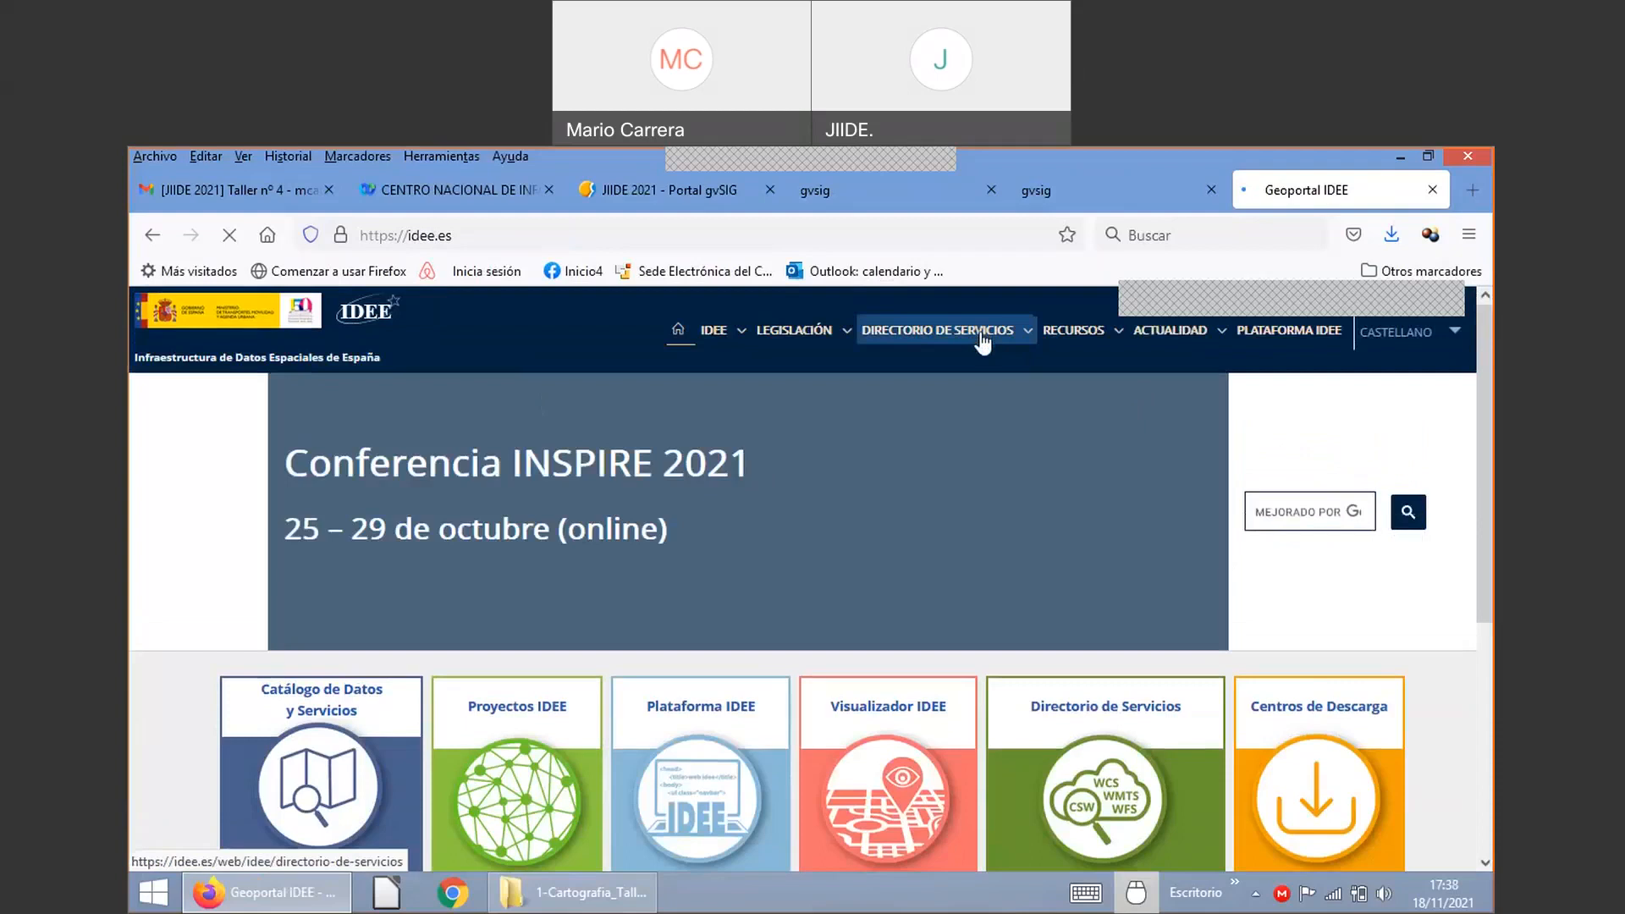
Step: Browse Geoportal IDEE's services-by-type directory down to the Mapa base WMS entry
click(982, 338)
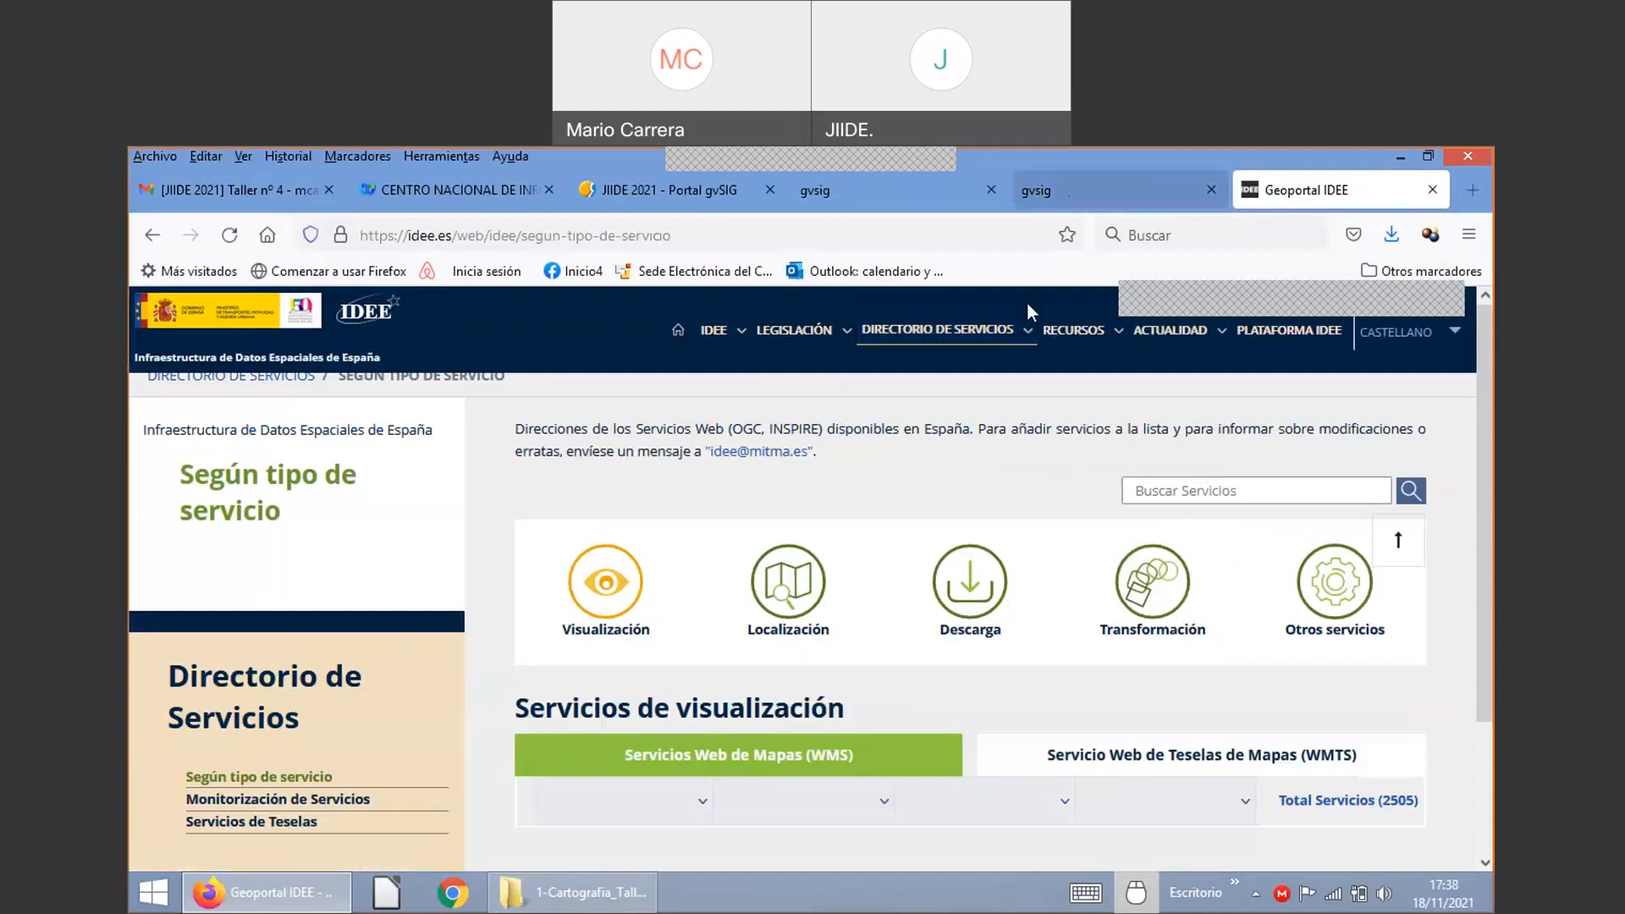
click(1021, 329)
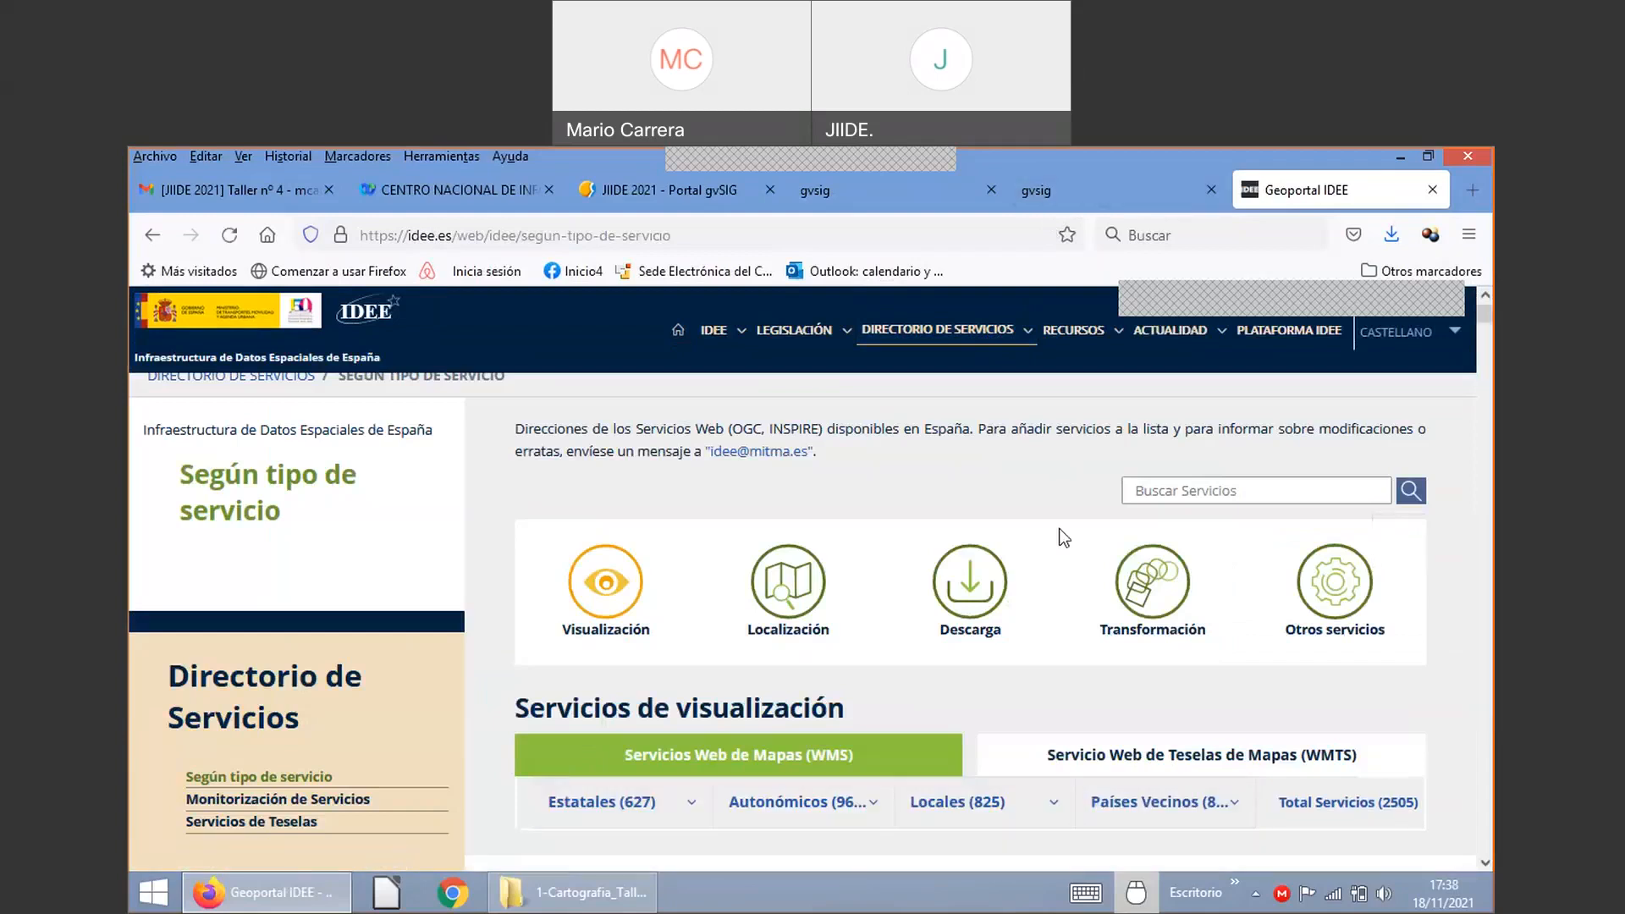
scroll(1064, 546, down, 2)
scroll(1060, 548, down, 3)
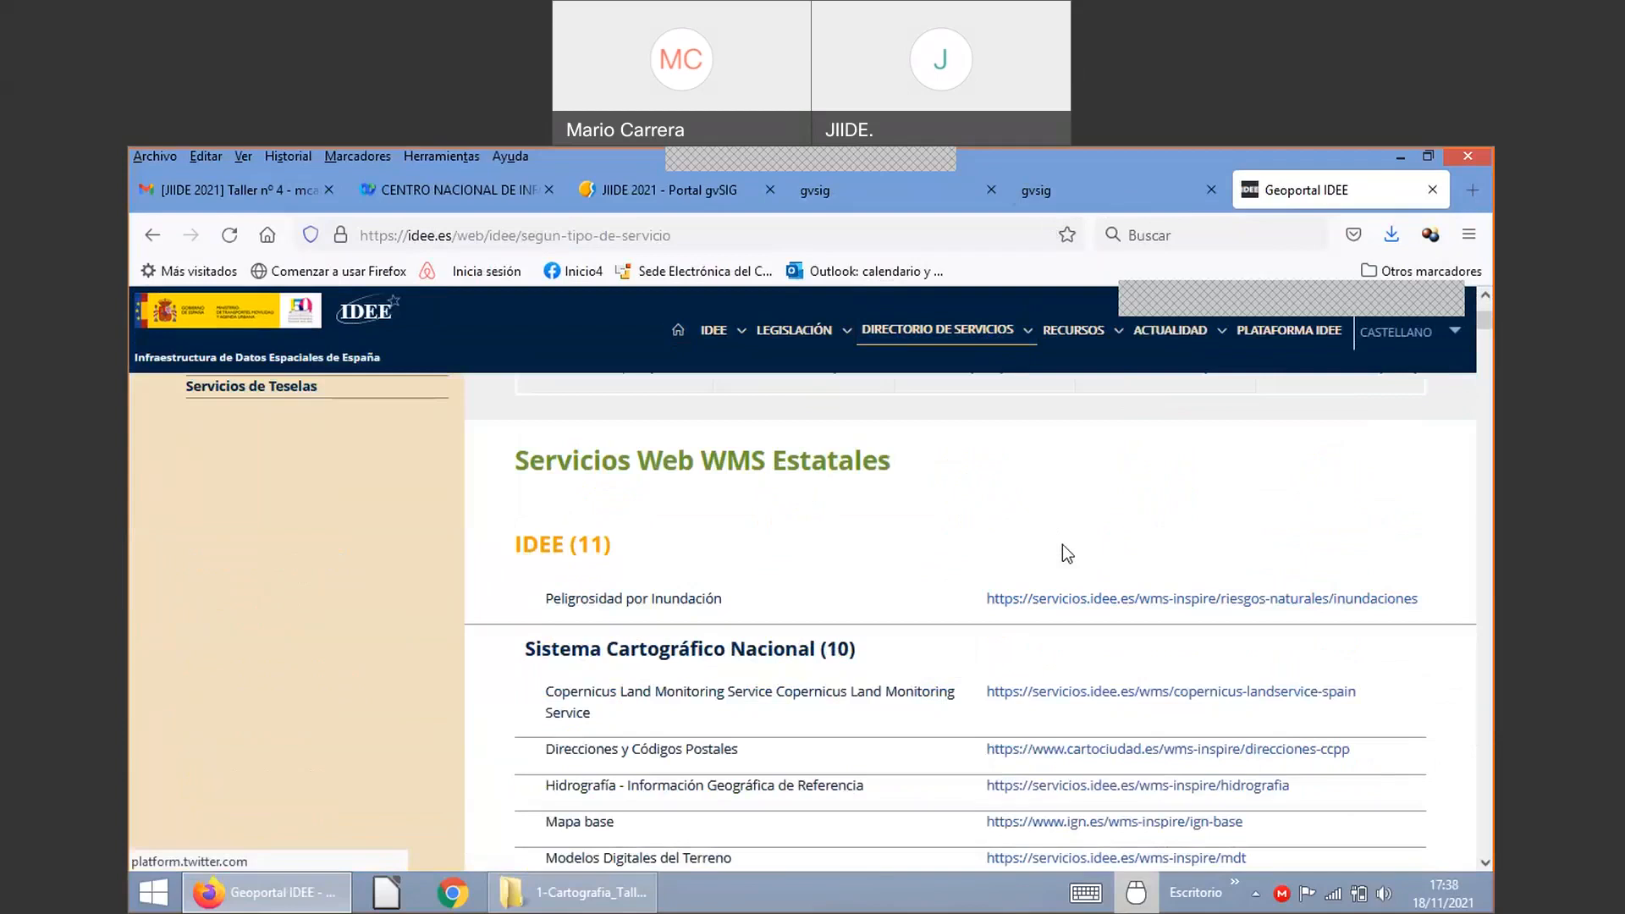
scroll(1059, 548, down, 1)
scroll(931, 647, down, 2)
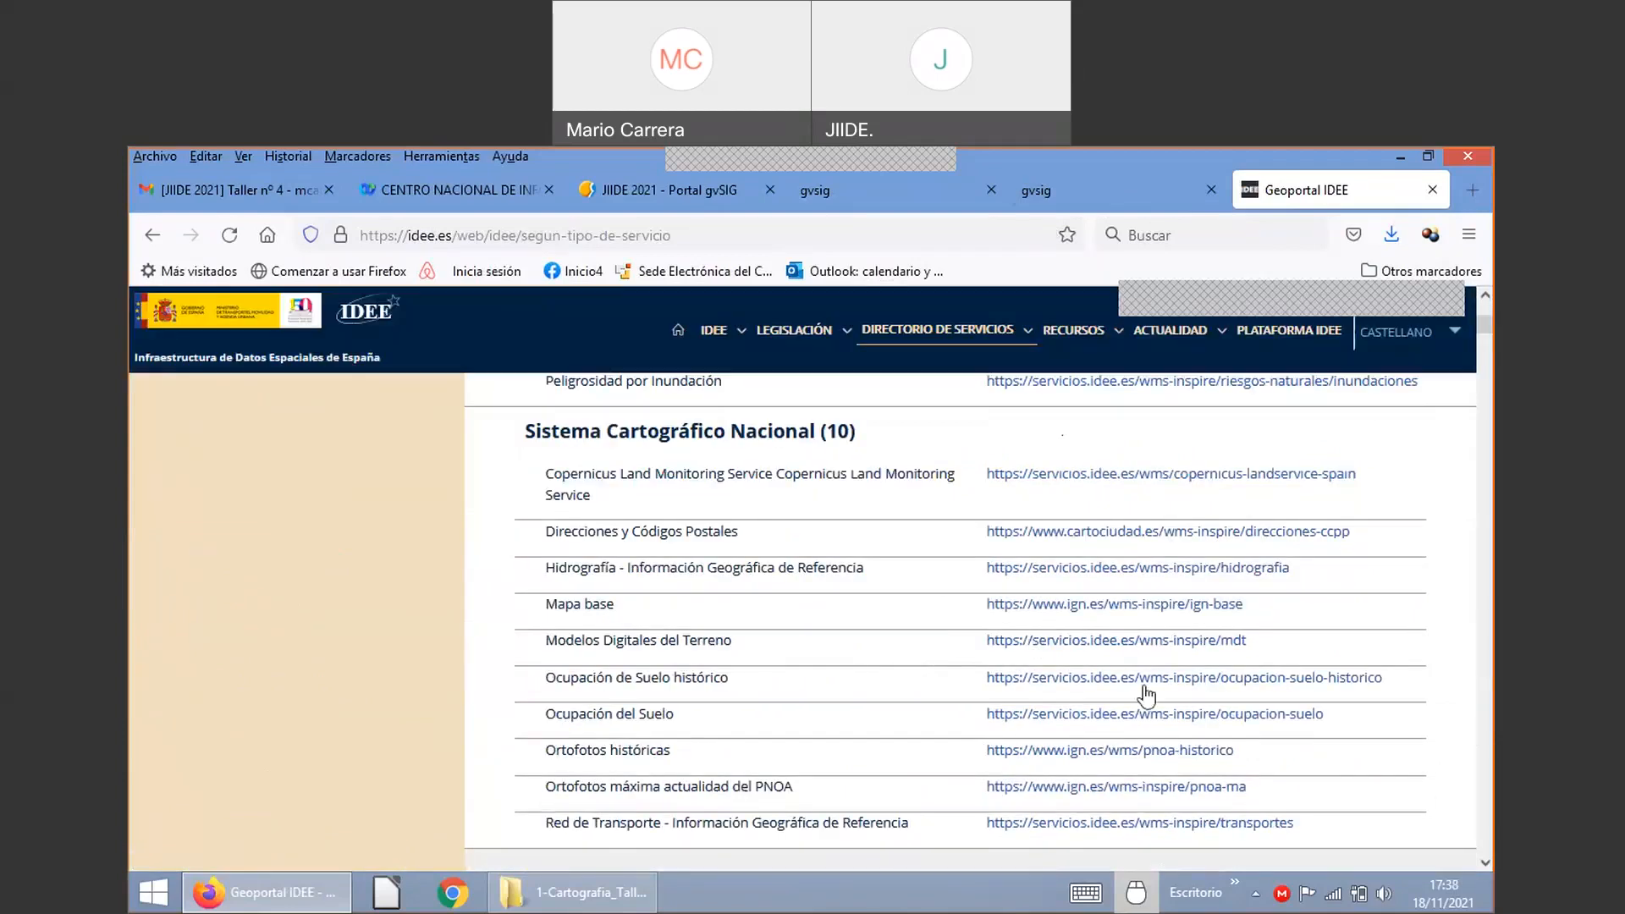
scroll(1155, 688, down, 4)
scroll(618, 603, up, 4)
drag(1254, 612, 985, 618)
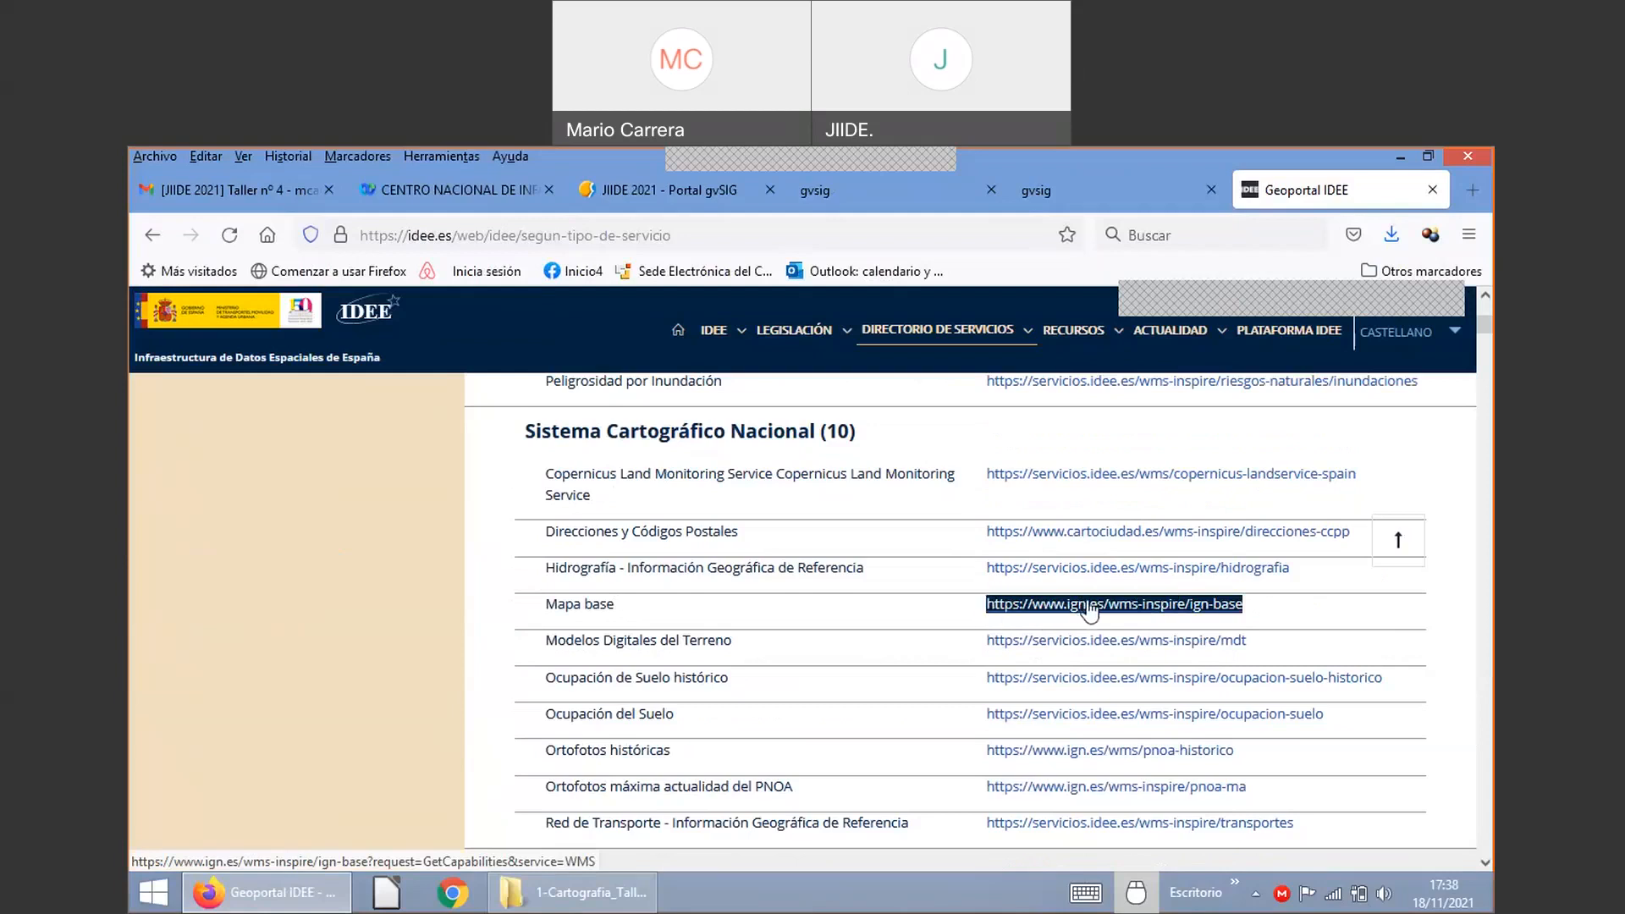
right_click(1092, 606)
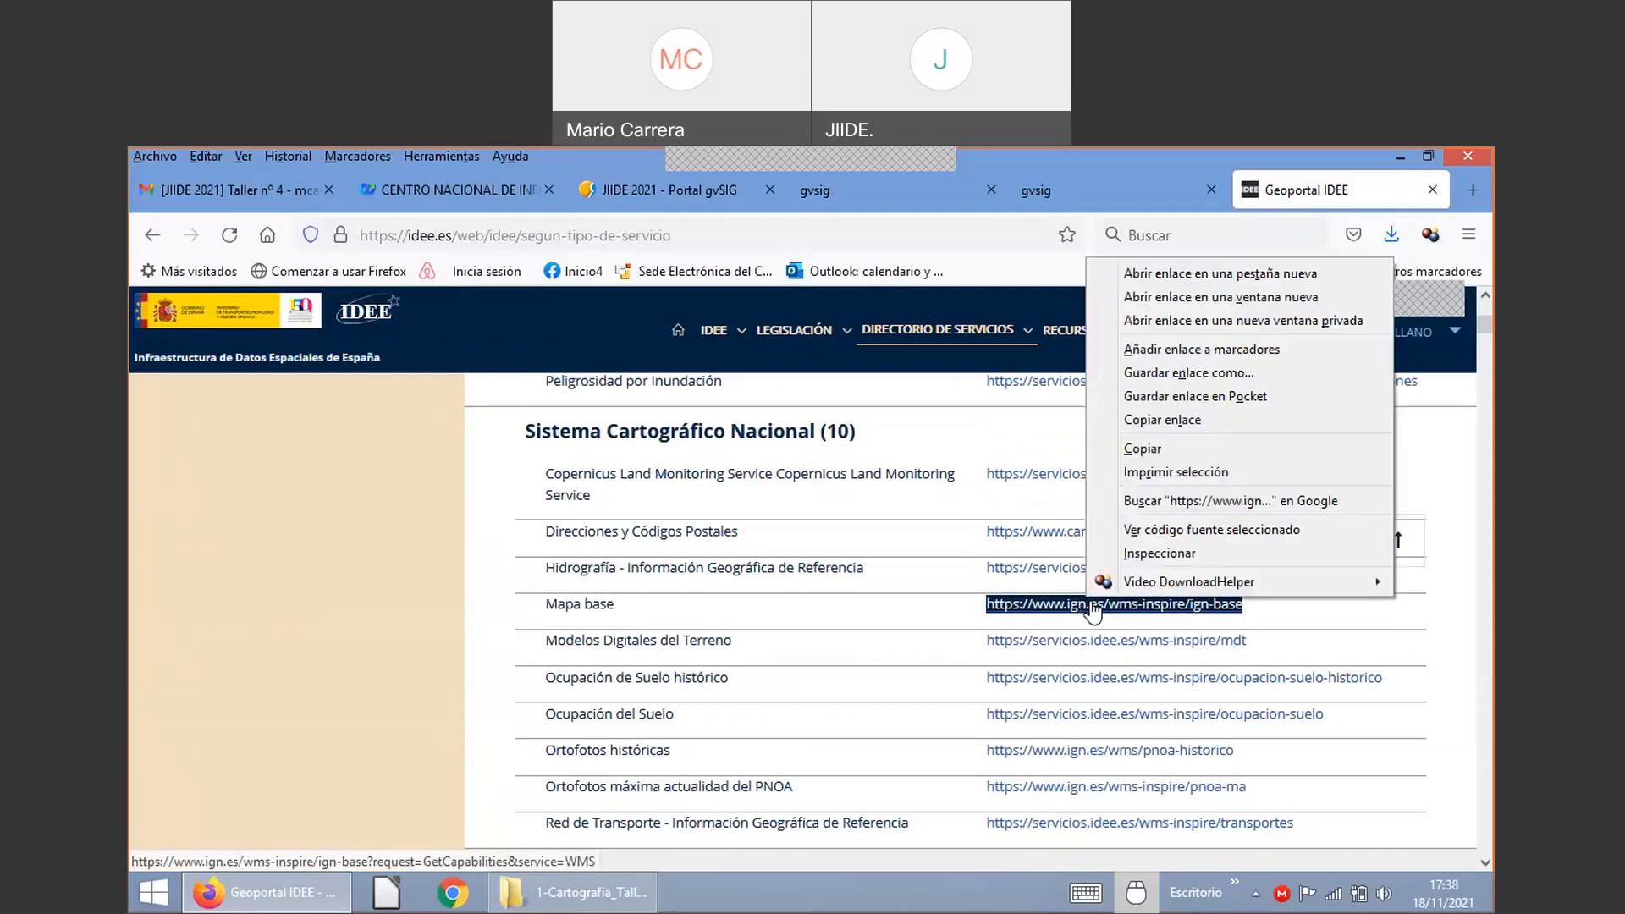
click(1182, 423)
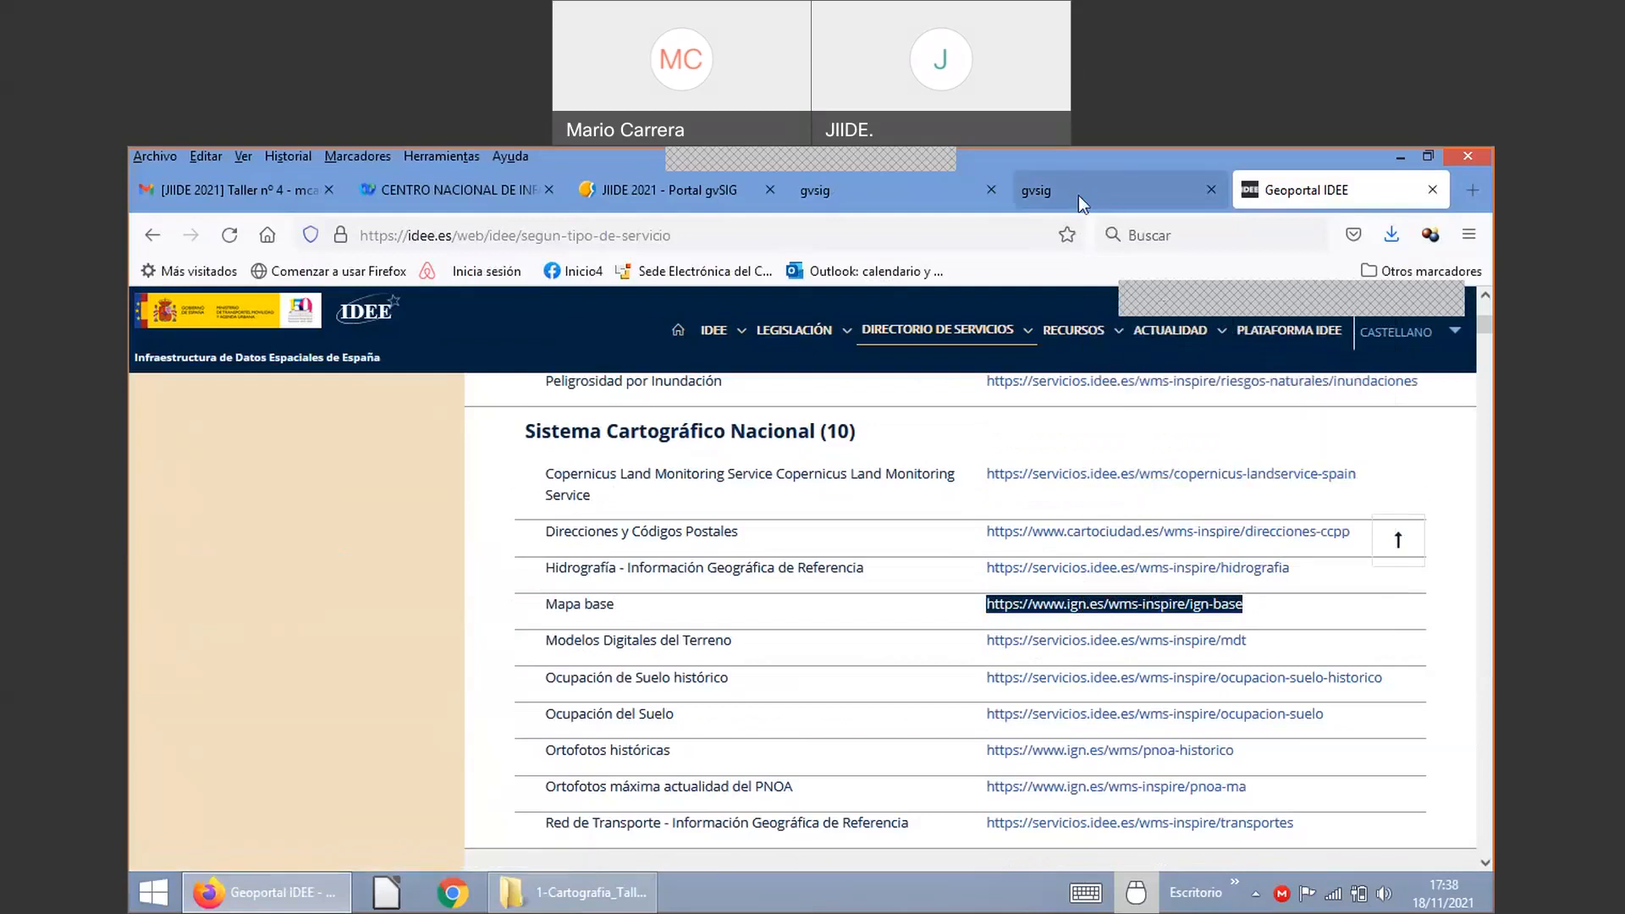
scroll(670, 565, up, 3)
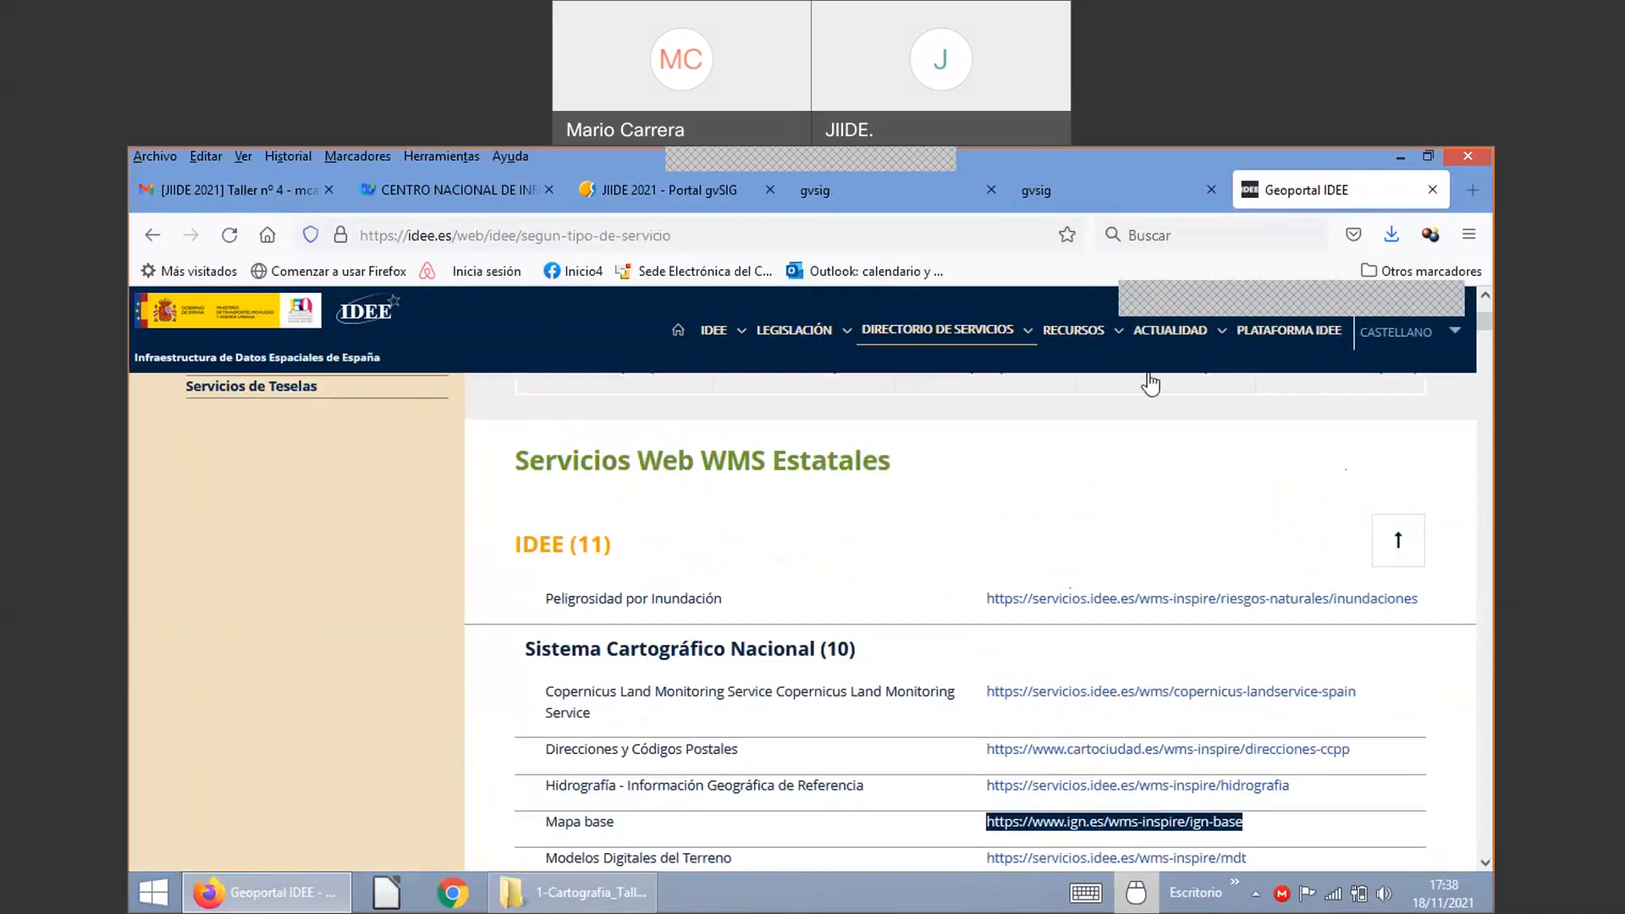
mouse_move(979, 341)
scroll(1098, 614, down, 2)
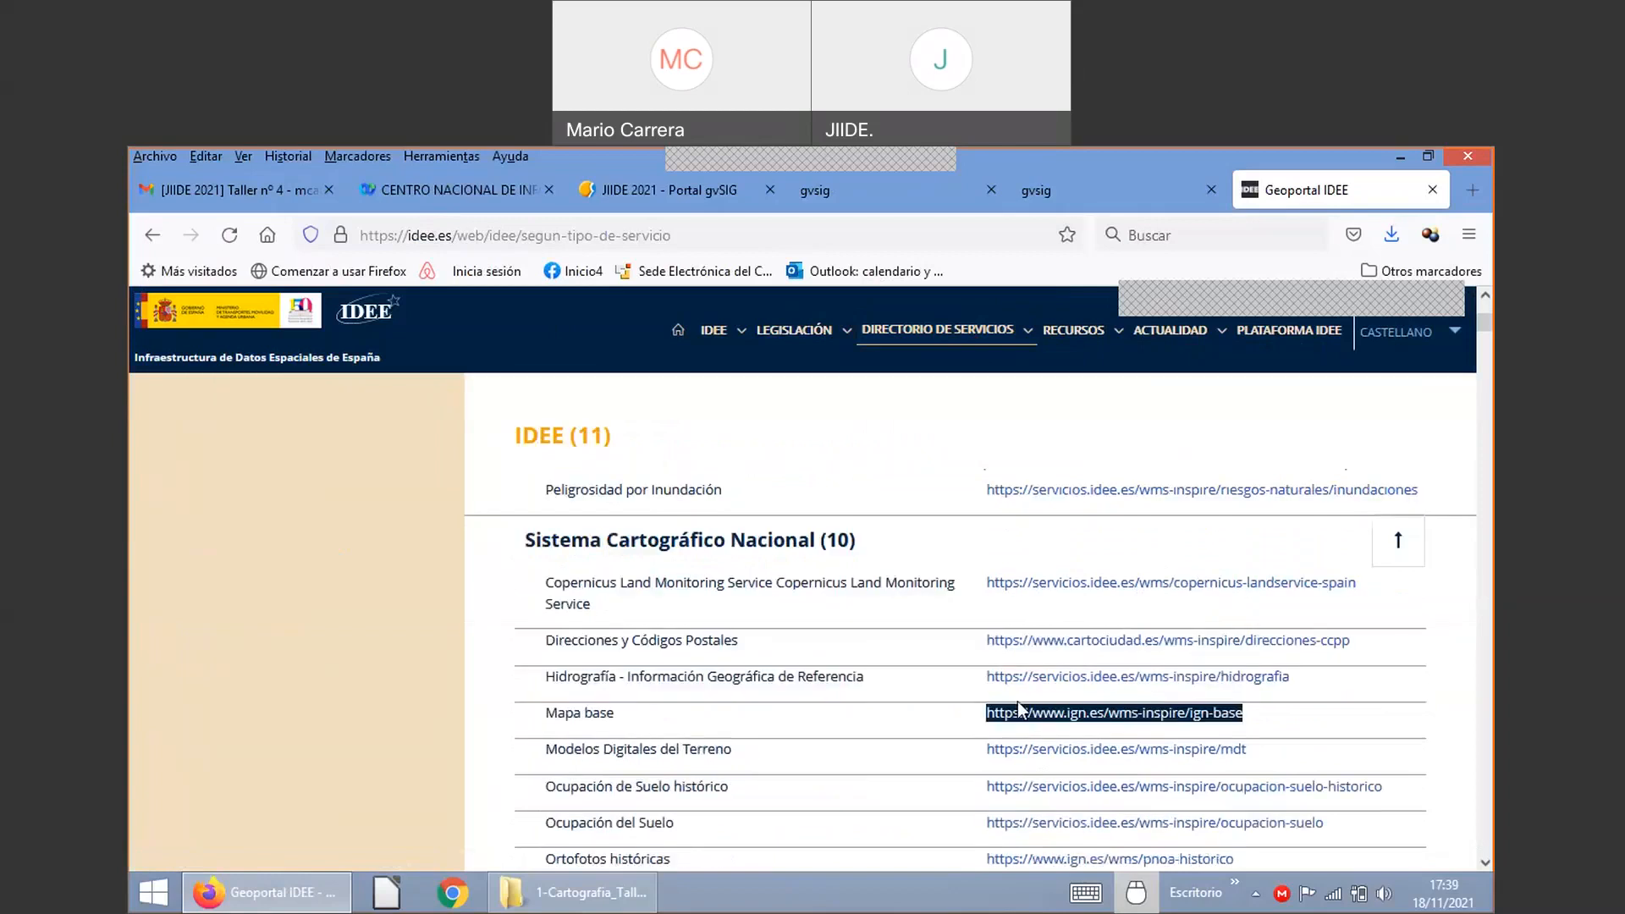
click(1070, 188)
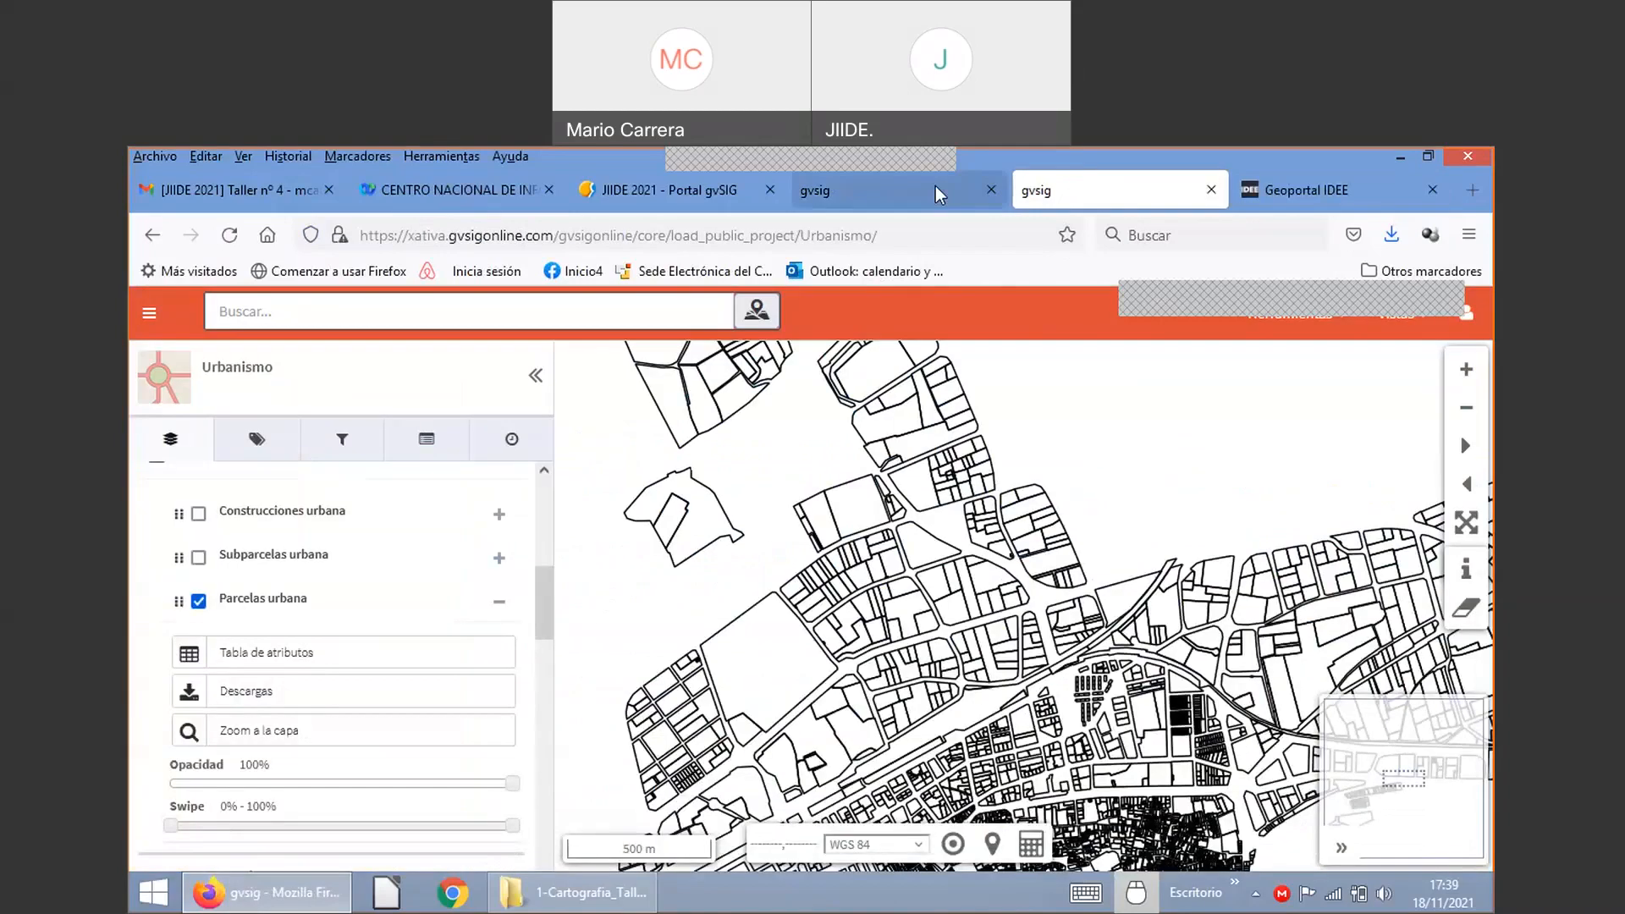
Step: Set the external layer to WMS with the ign-base GetCapabilities URL and connect to fetch its details
click(931, 196)
click(566, 508)
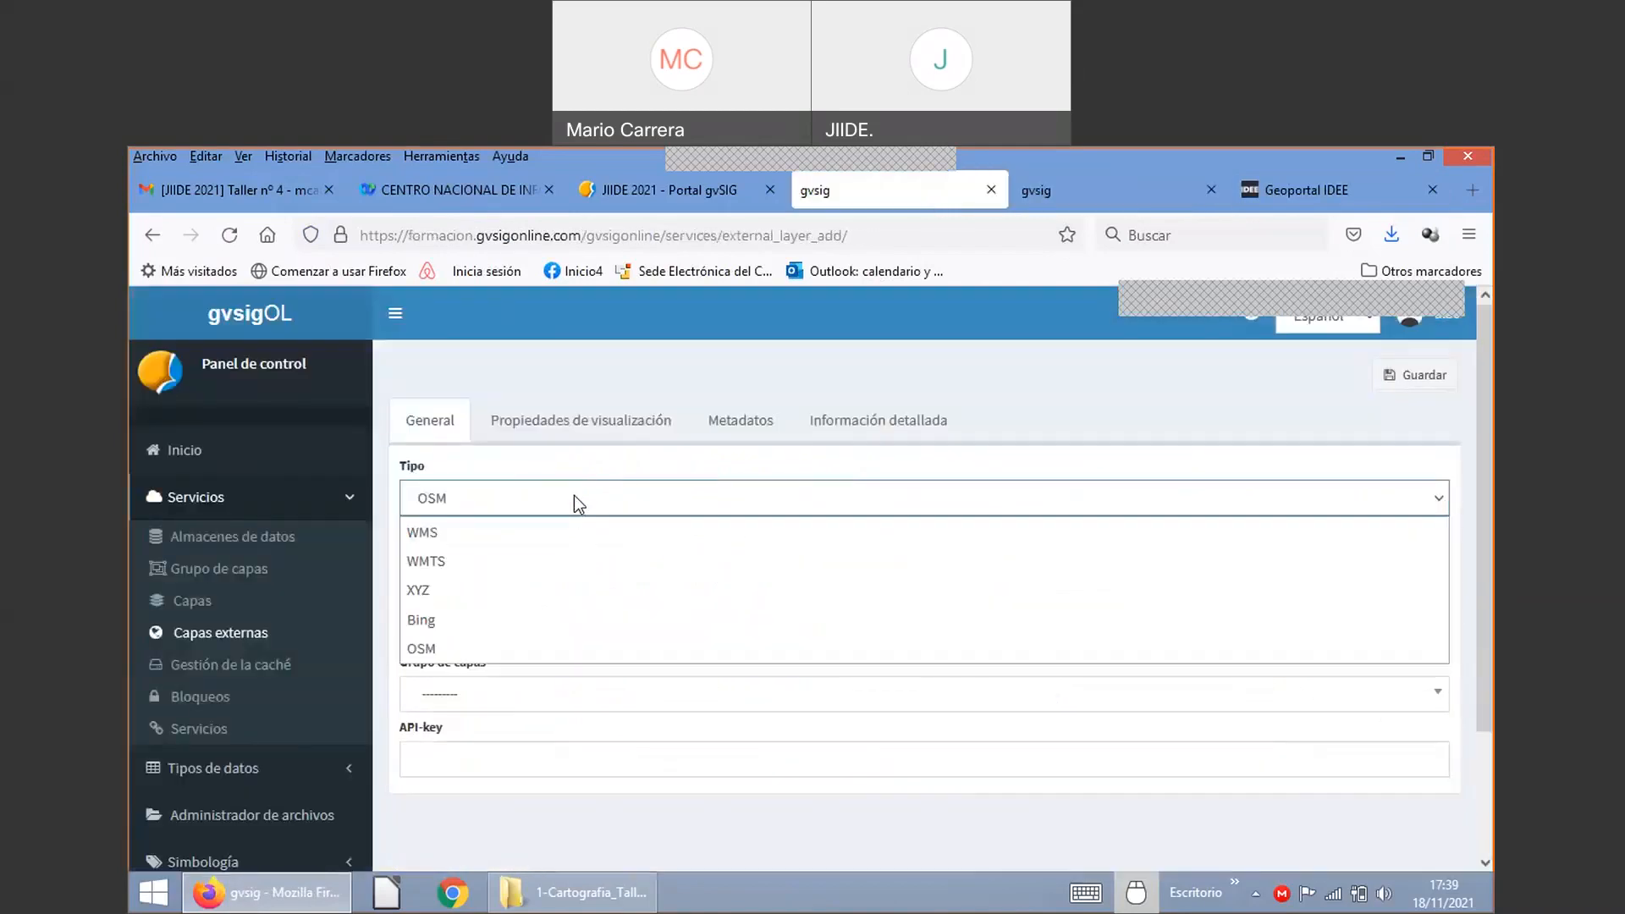
click(568, 540)
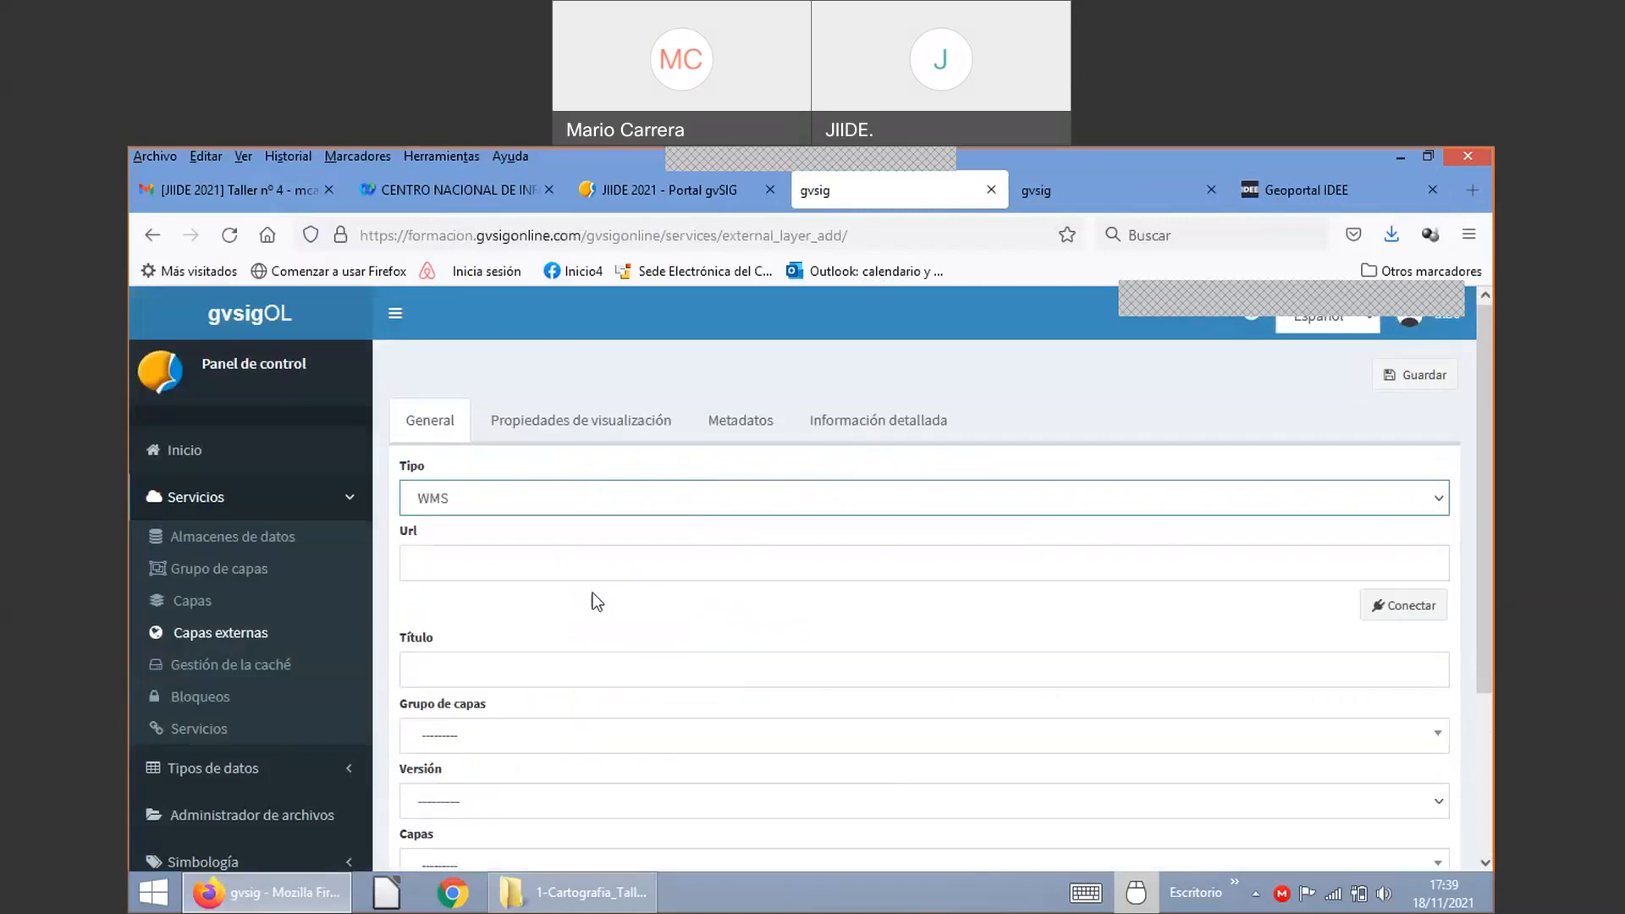
click(499, 569)
text(https://www.ign.es/wms-inspire/ign-base?request=GetCapabilities&service=WMS)
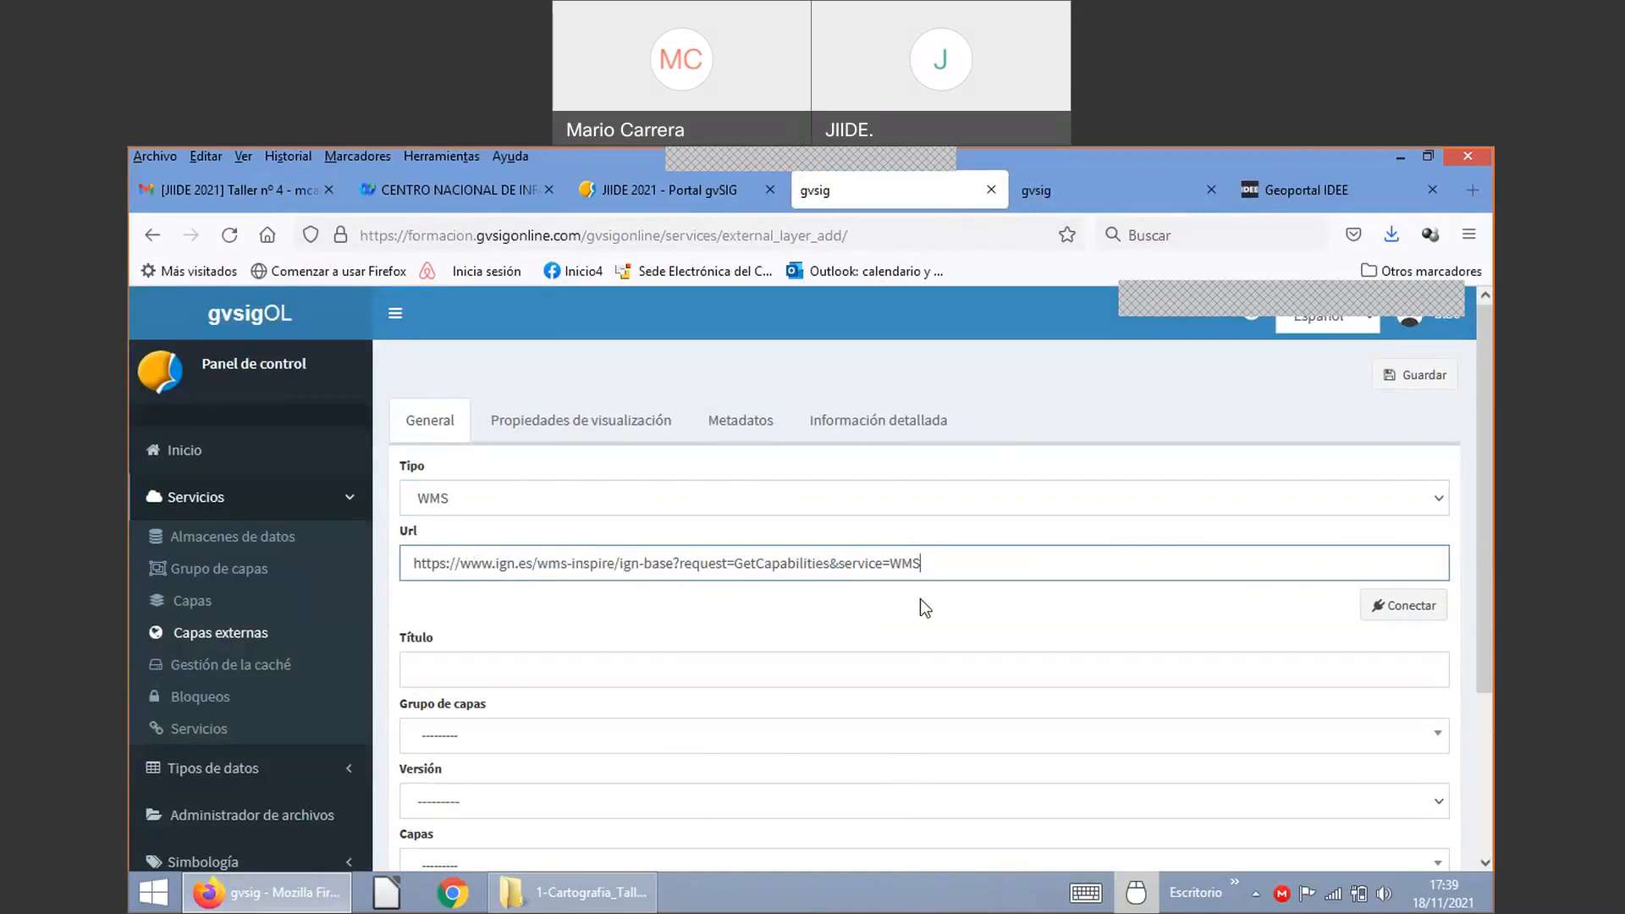
click(1384, 609)
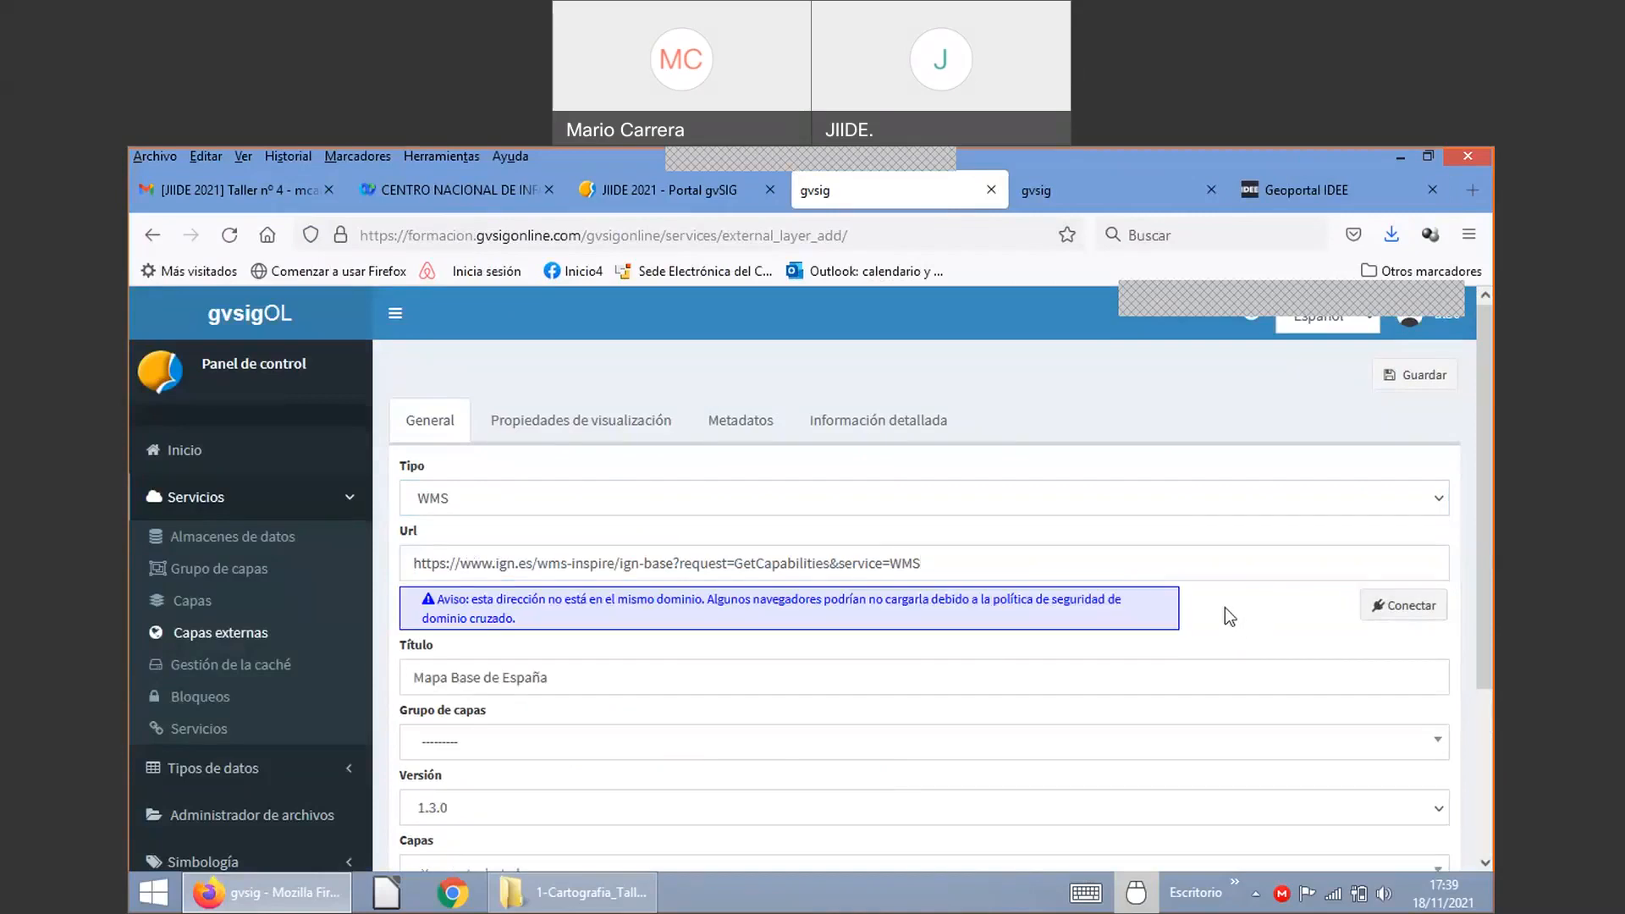
scroll(1193, 610, down, 2)
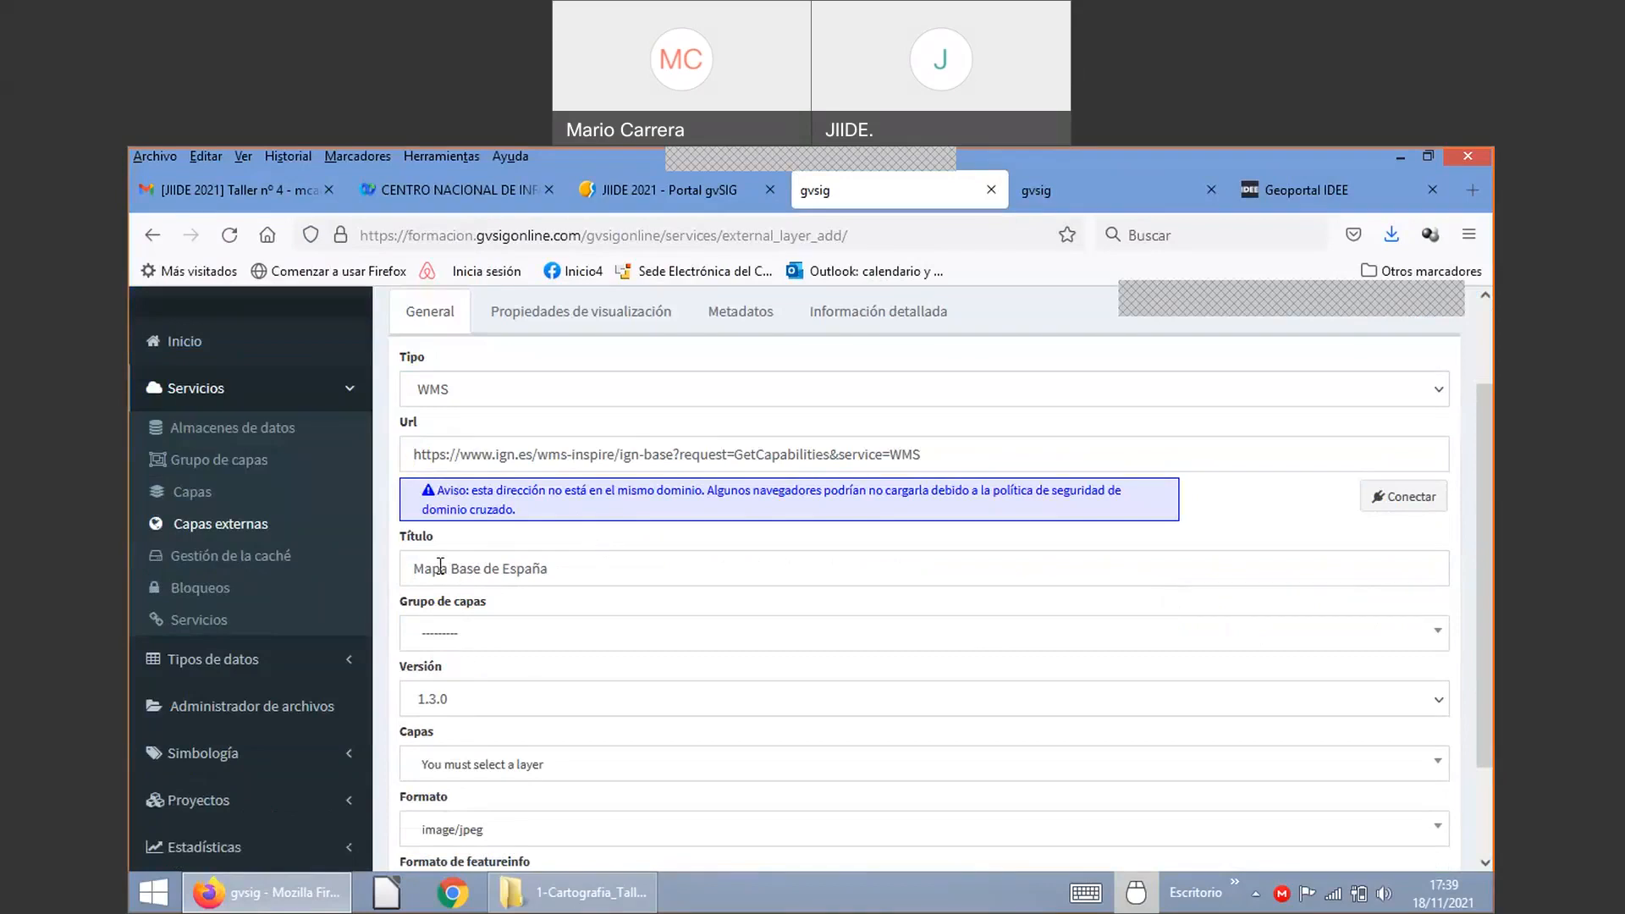
click(514, 644)
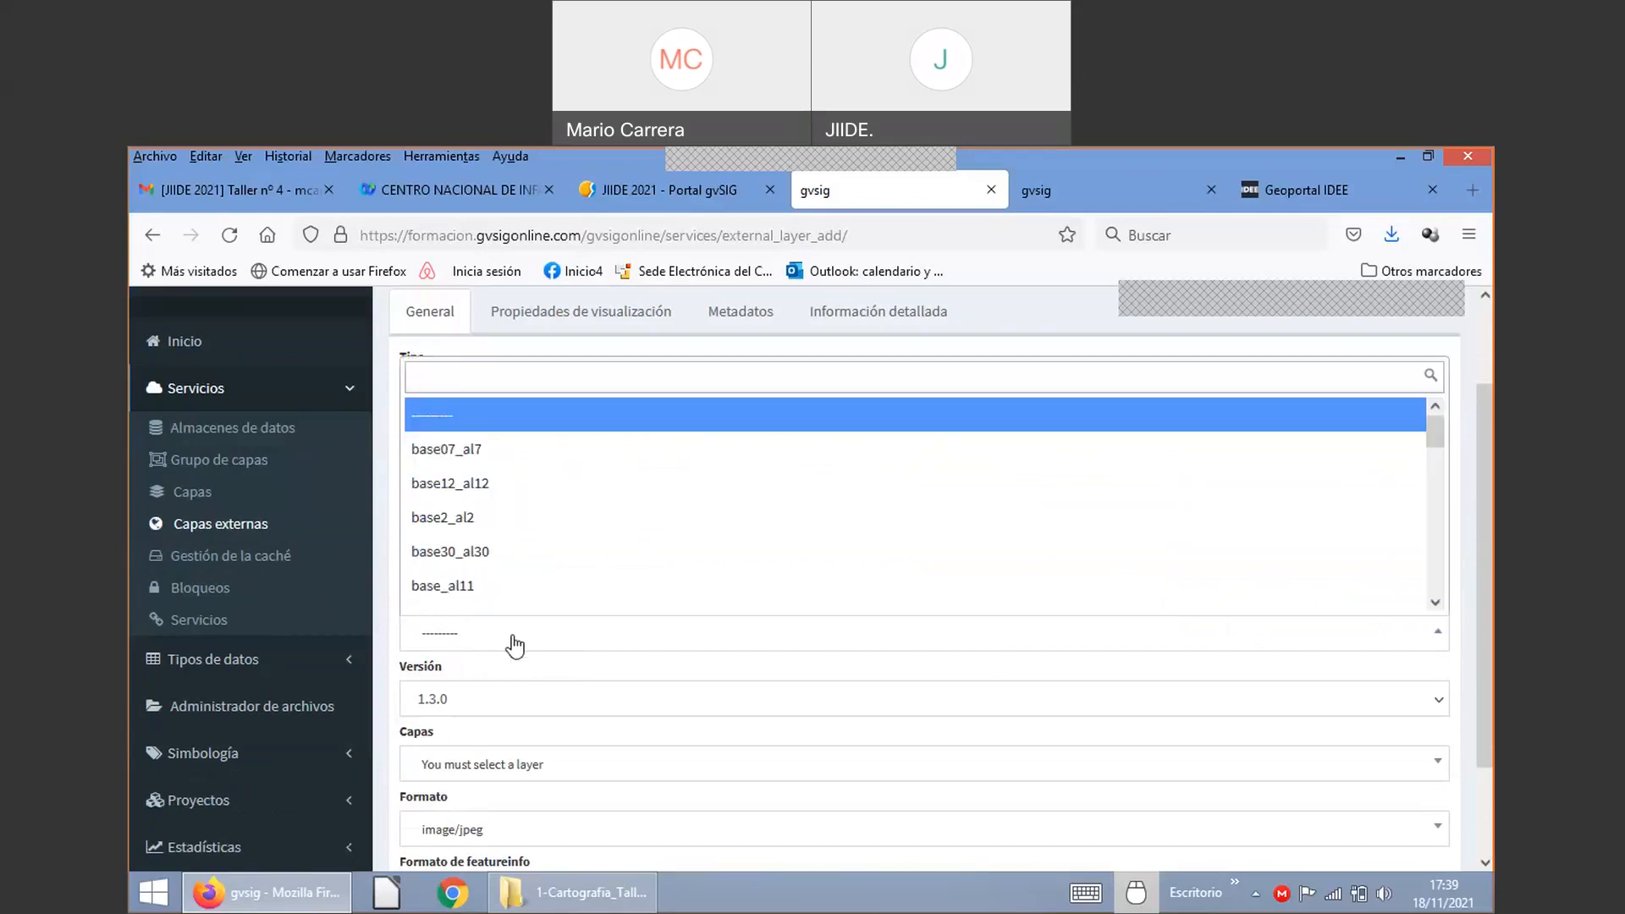
Step: Assign the external layer to group base30_al30 and choose the IGNBaseTodo layer
text(30)
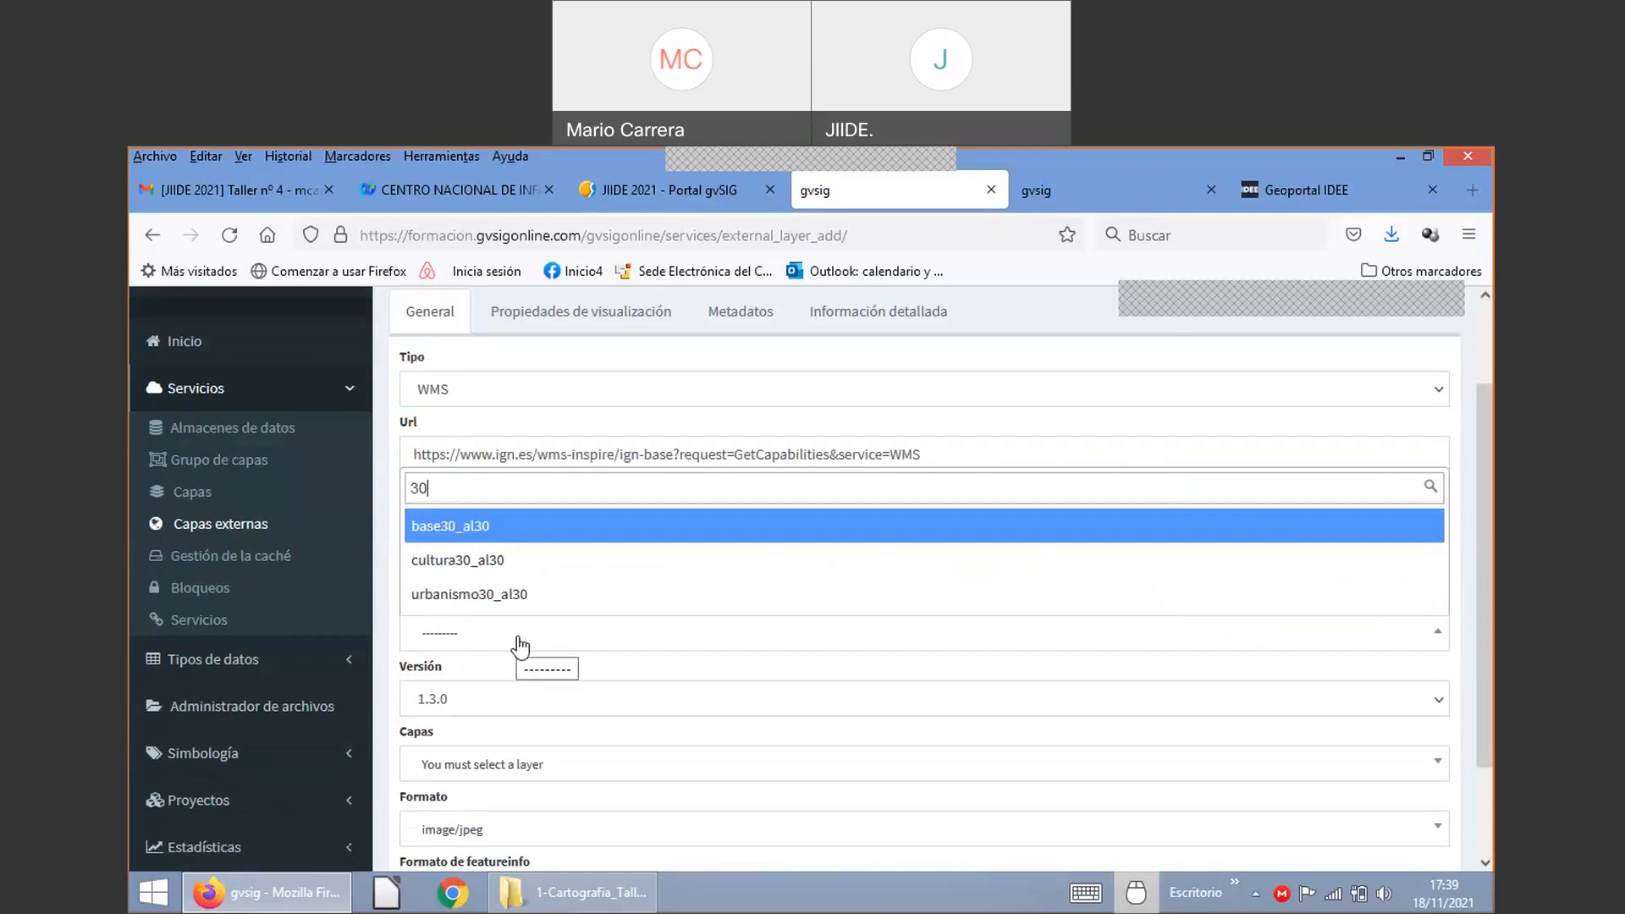
click(458, 529)
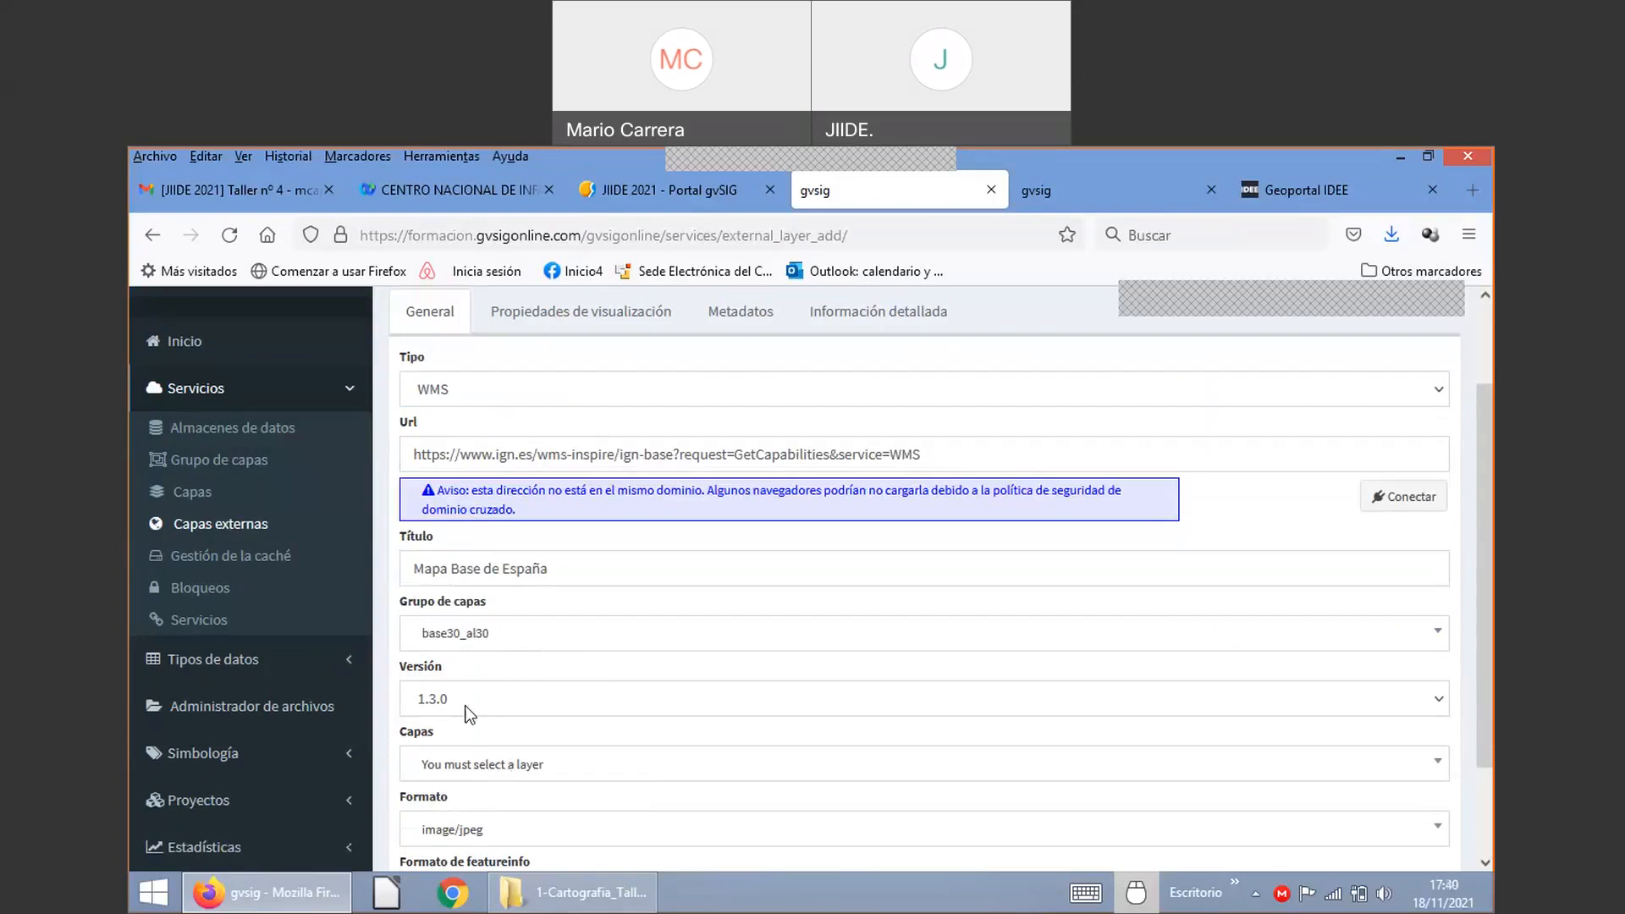
click(491, 766)
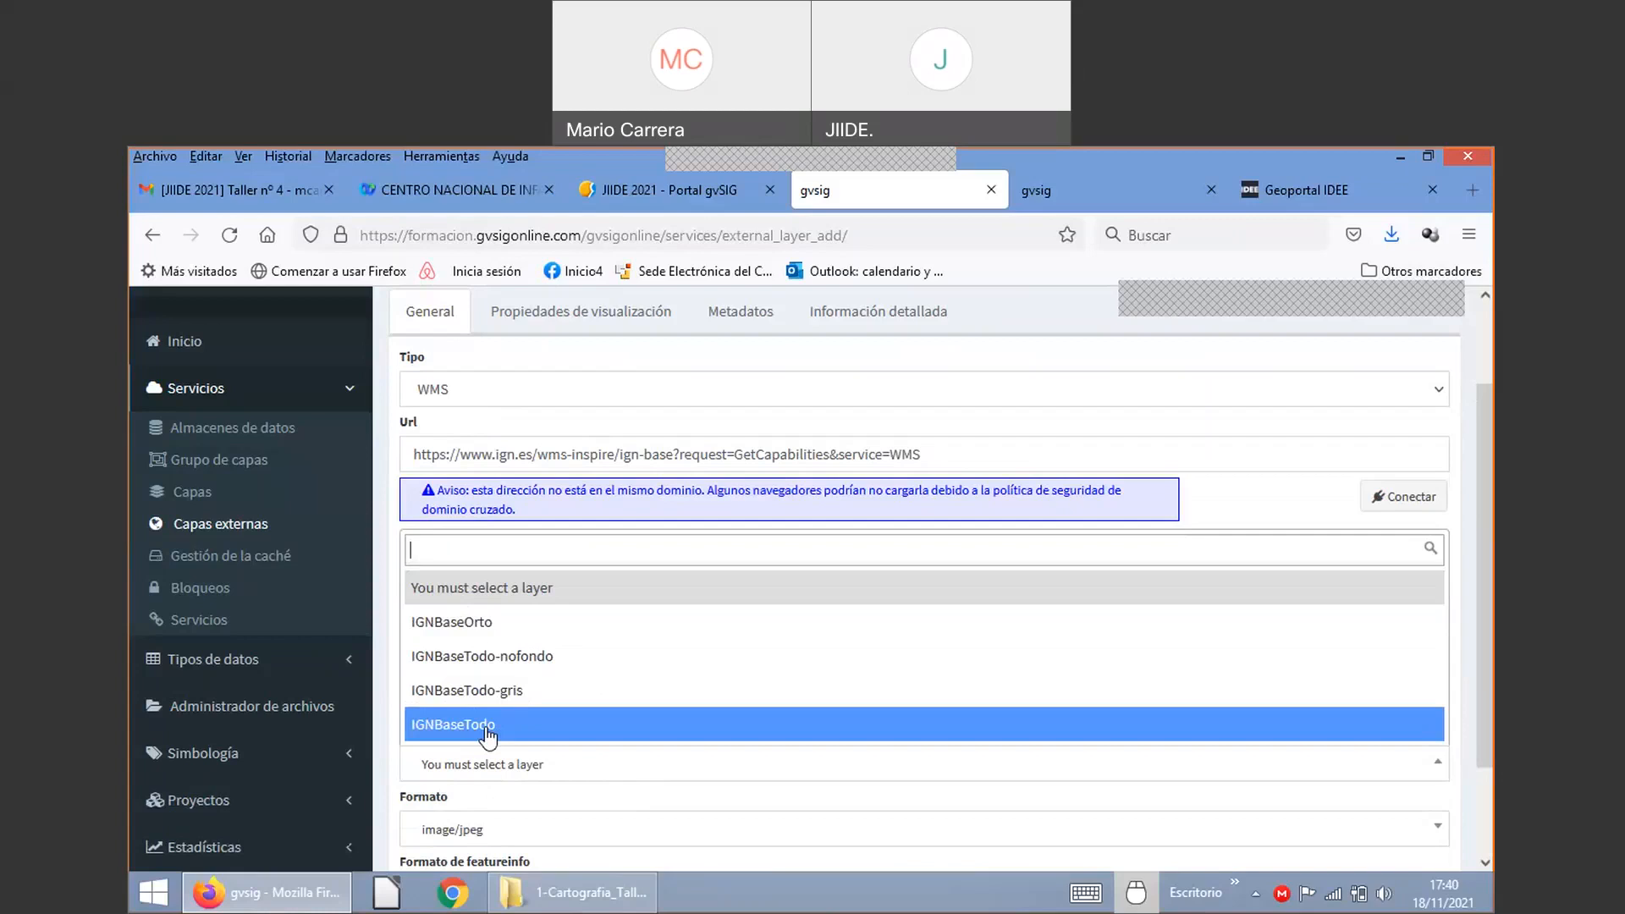
click(488, 726)
scroll(537, 798, down, 3)
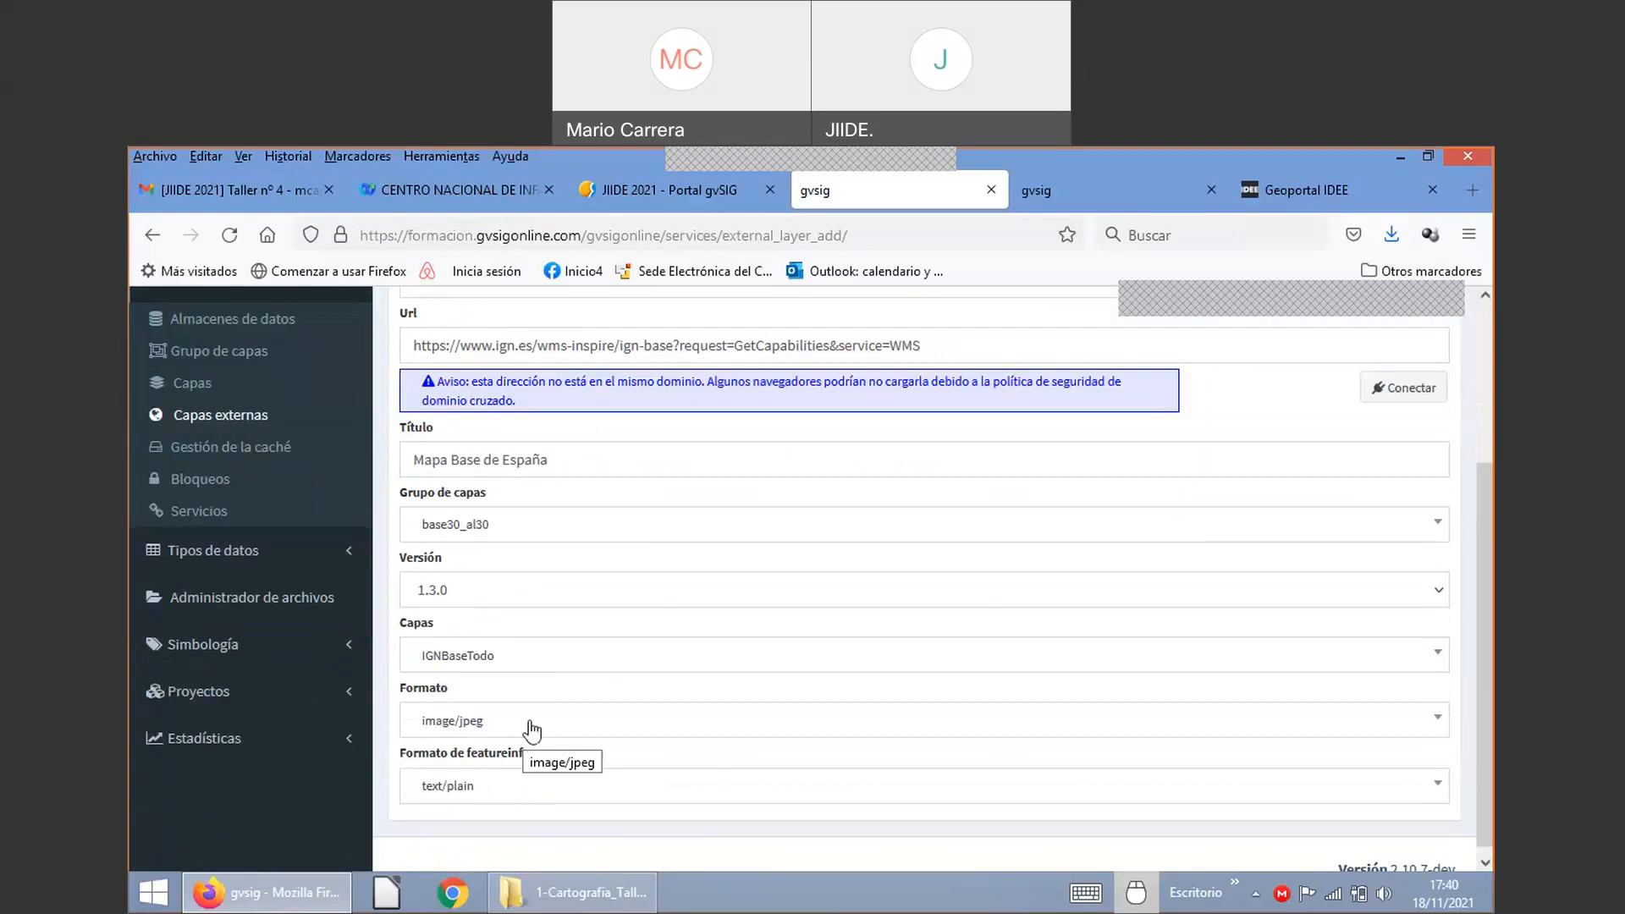
Step: Set the external layer's Formato to image/png and Formato de featureinfo to text/html
click(532, 726)
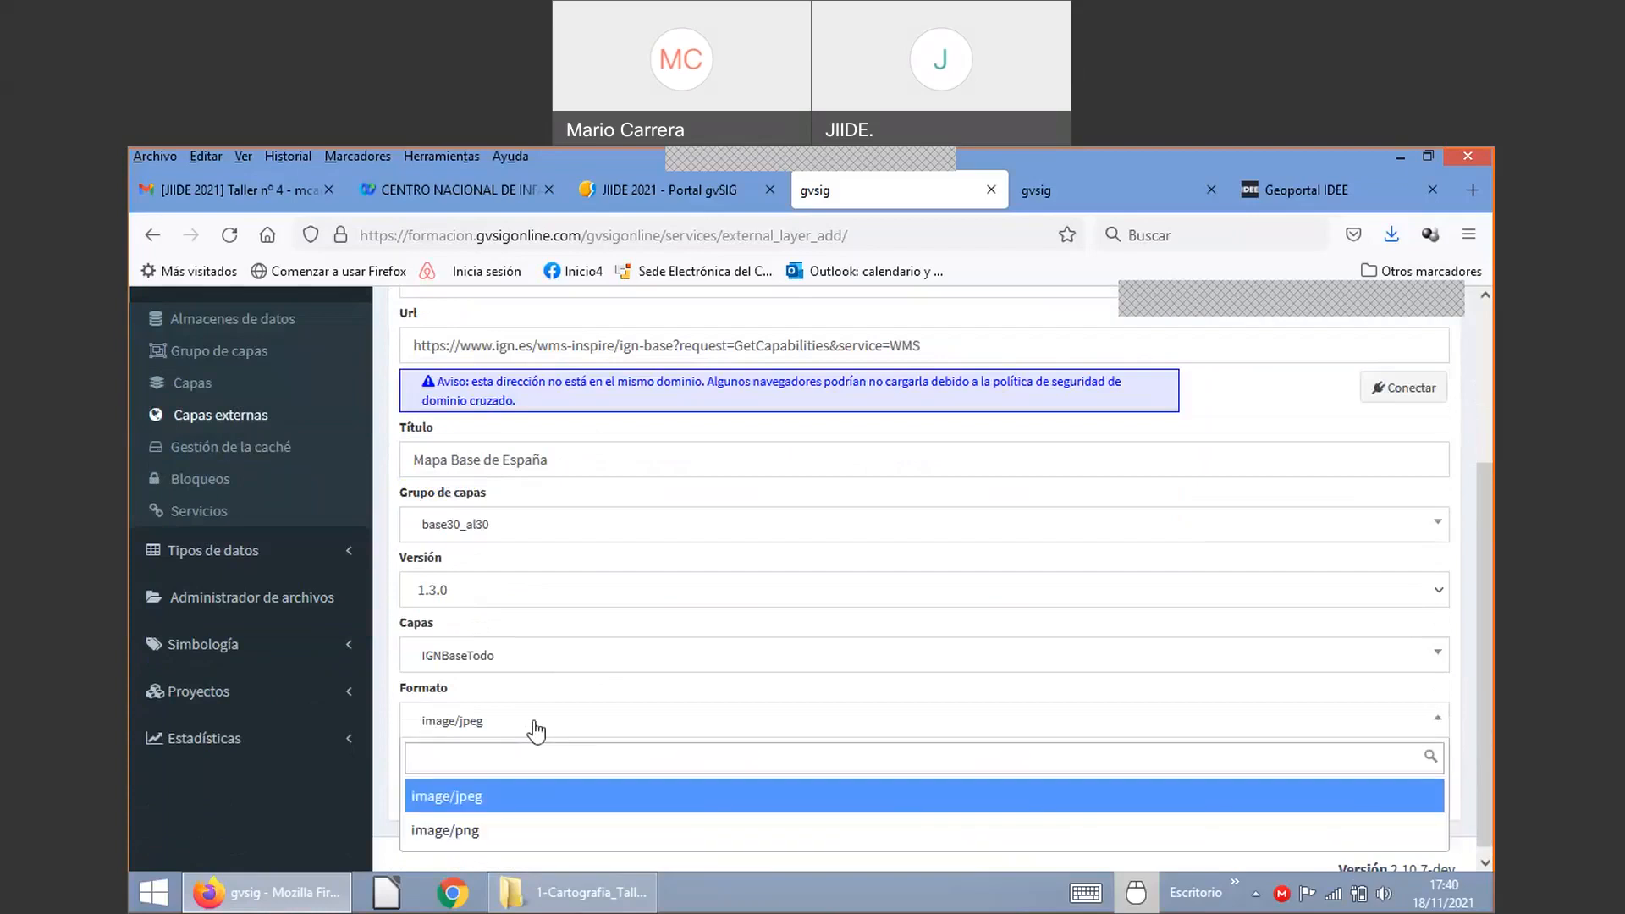
click(504, 835)
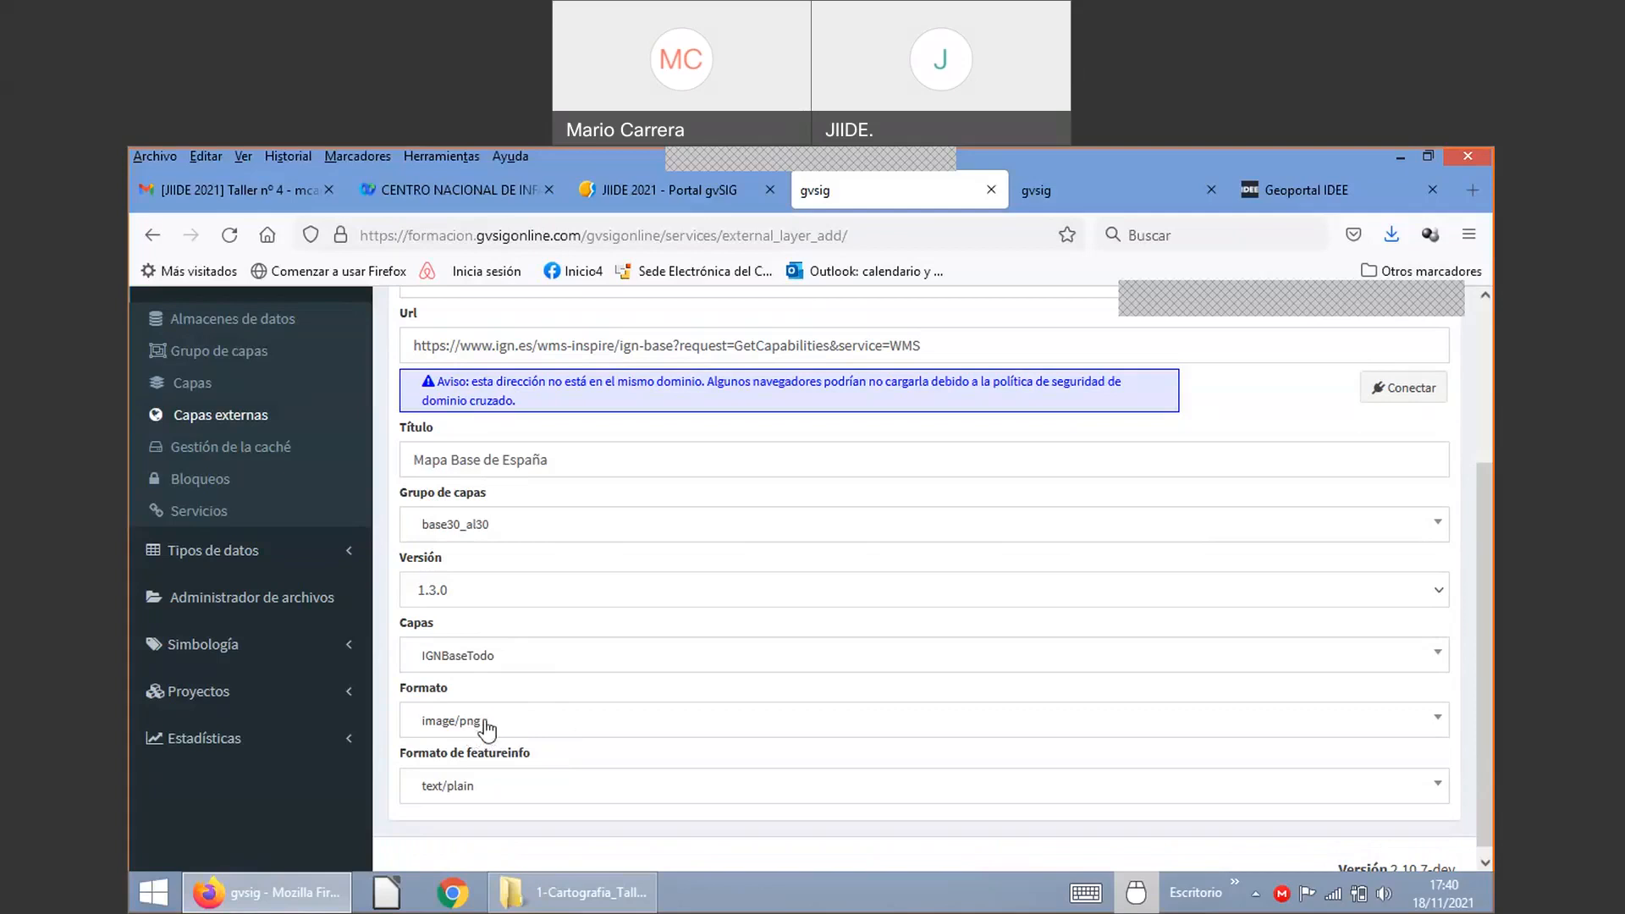
click(472, 788)
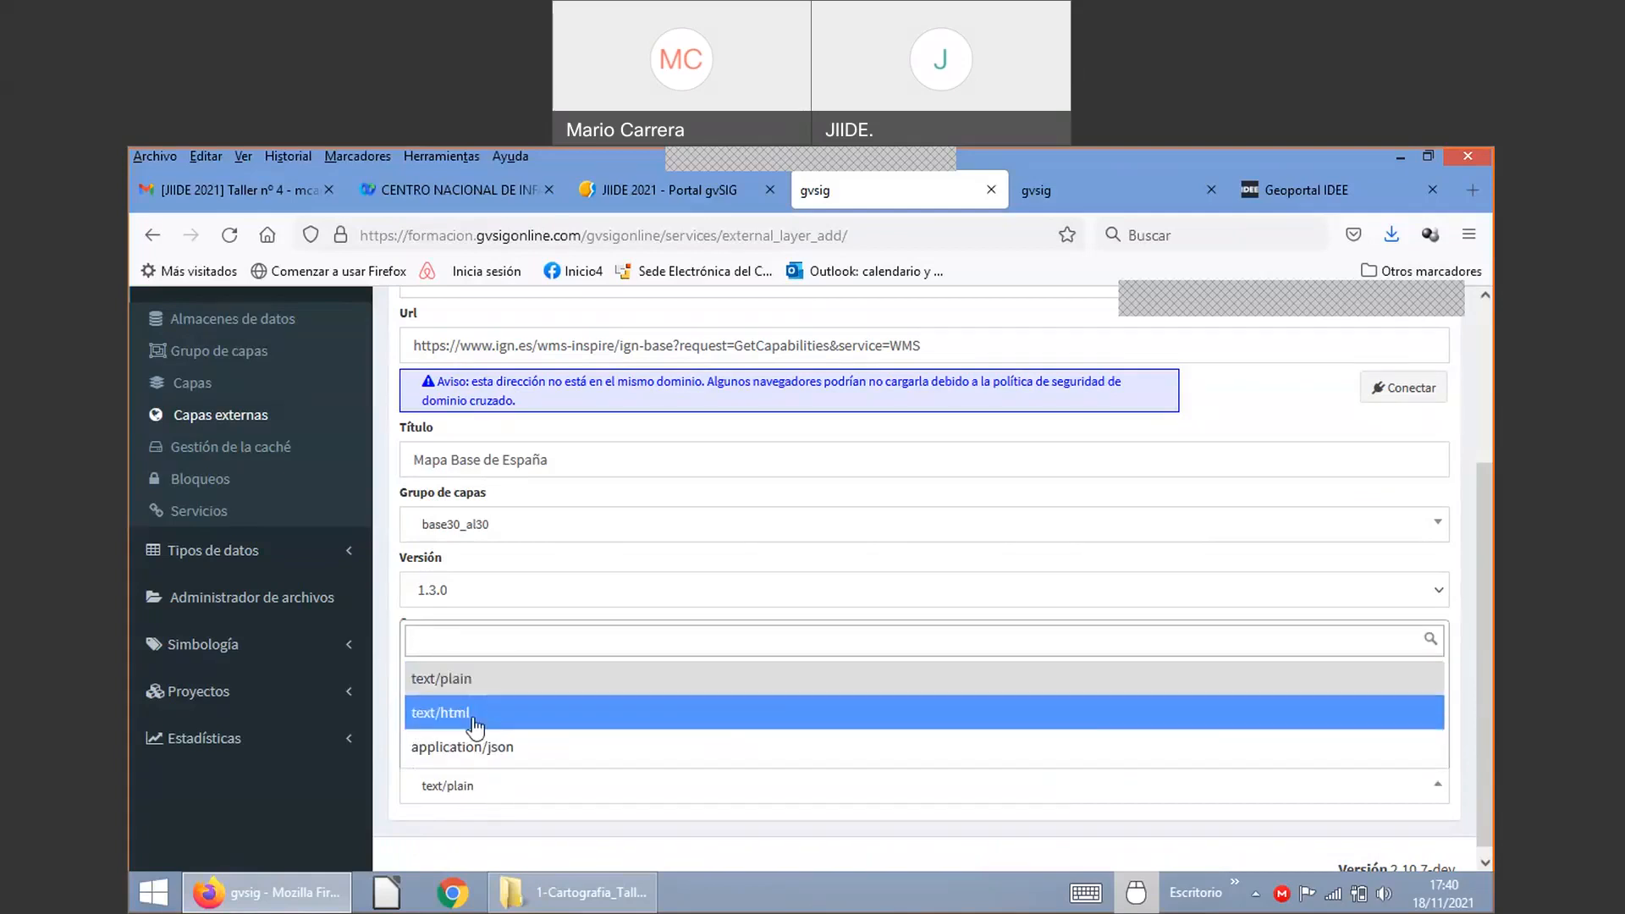
click(471, 721)
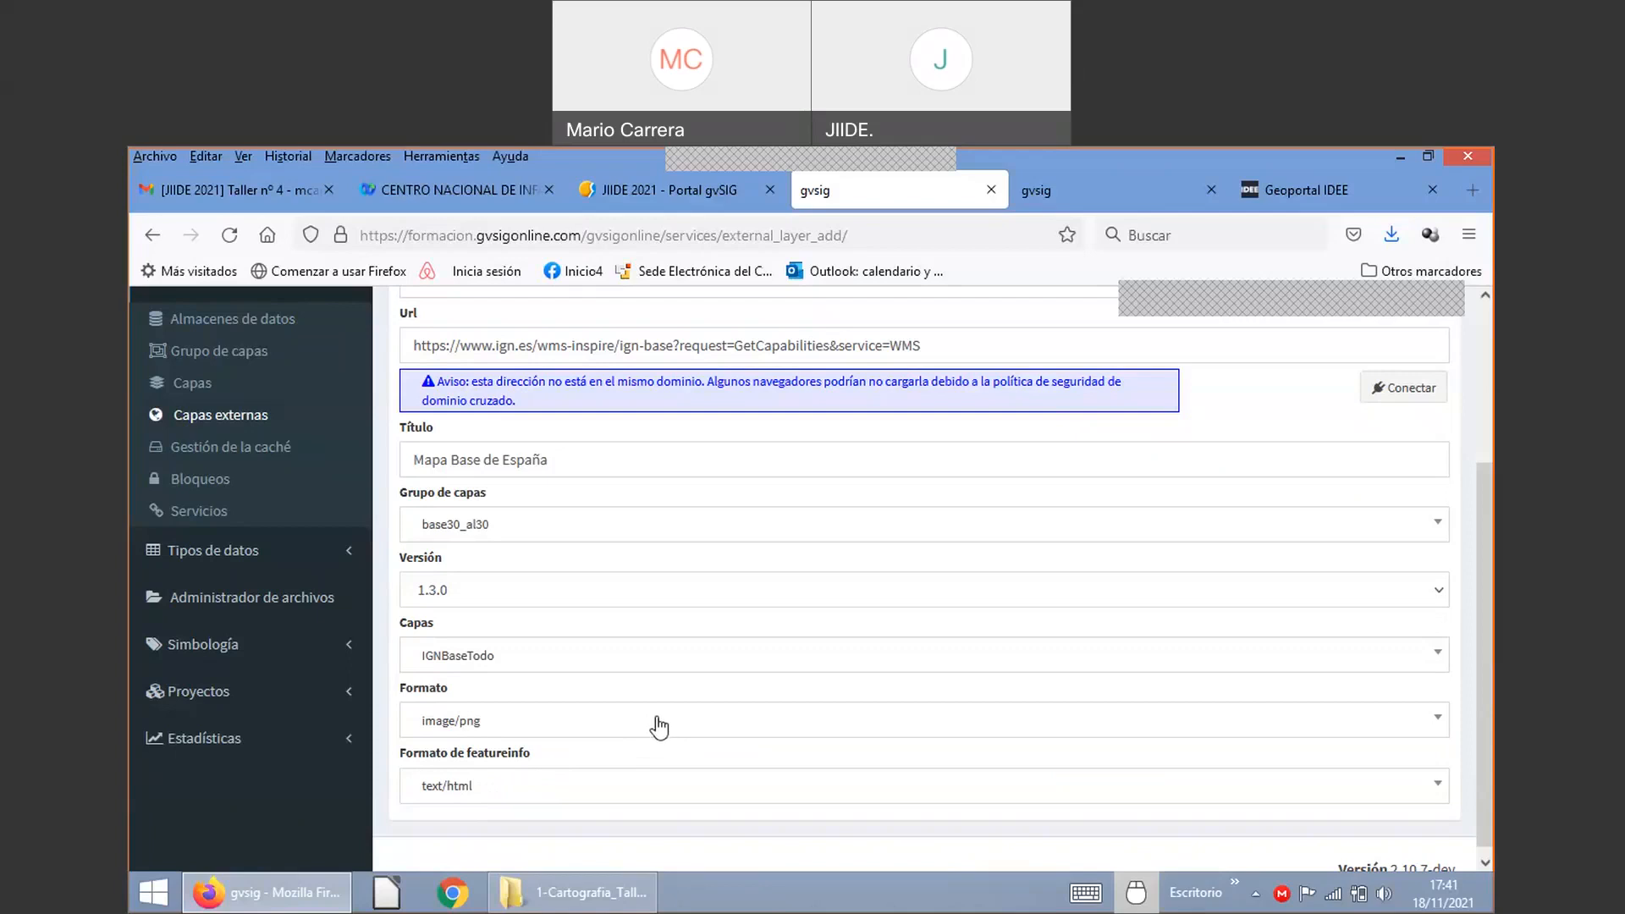
scroll(749, 577, up, 2)
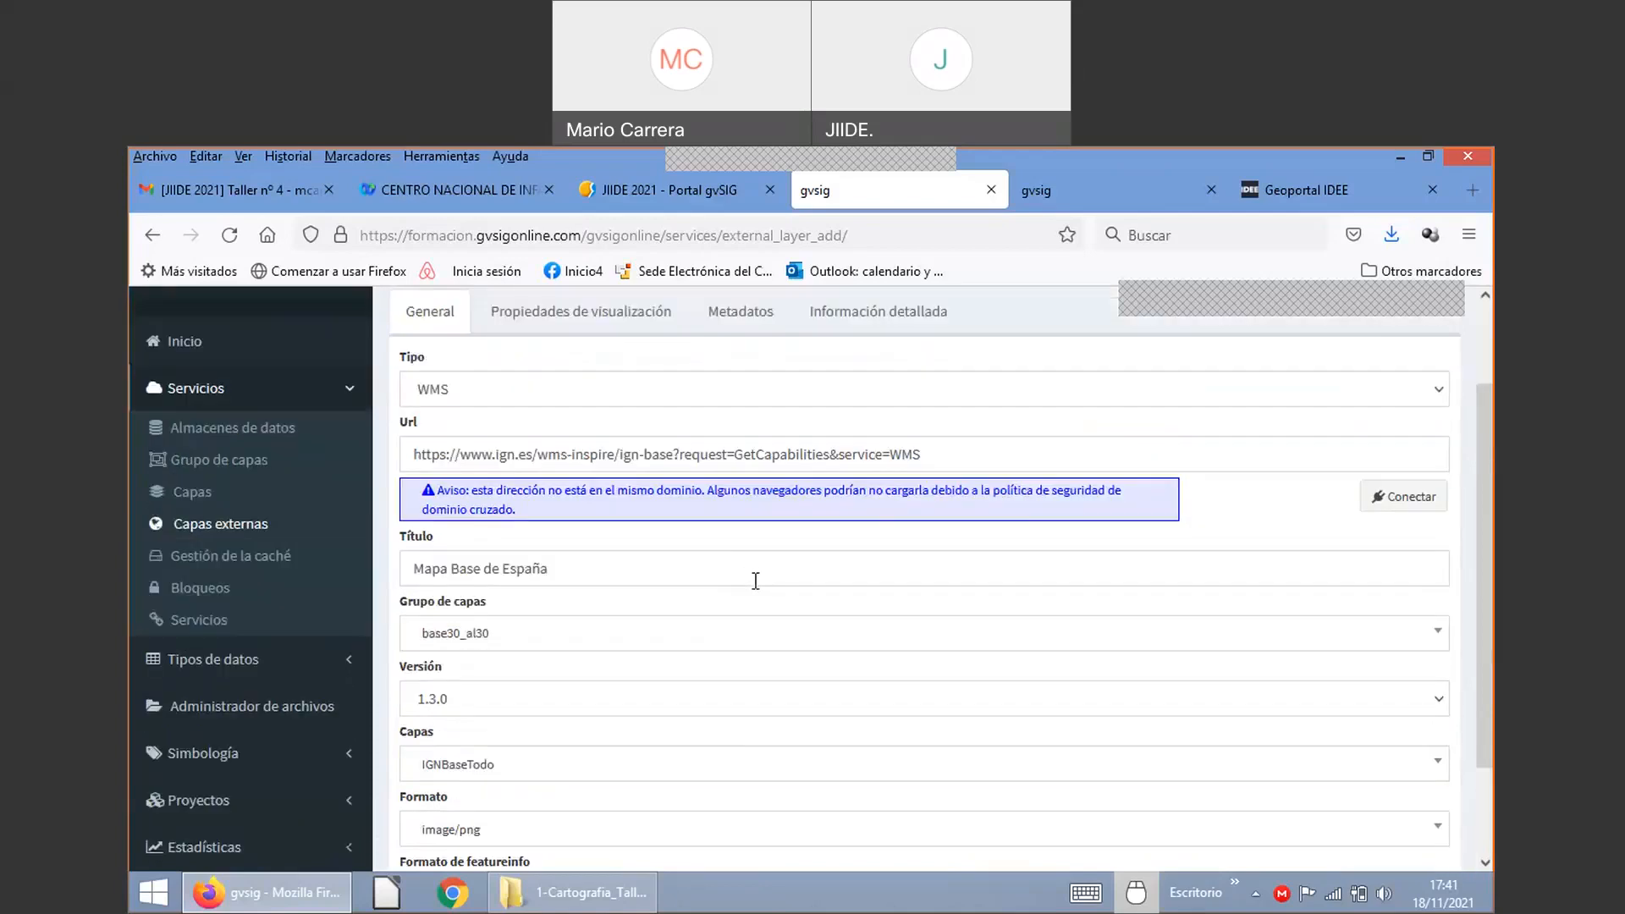
scroll(749, 577, up, 2)
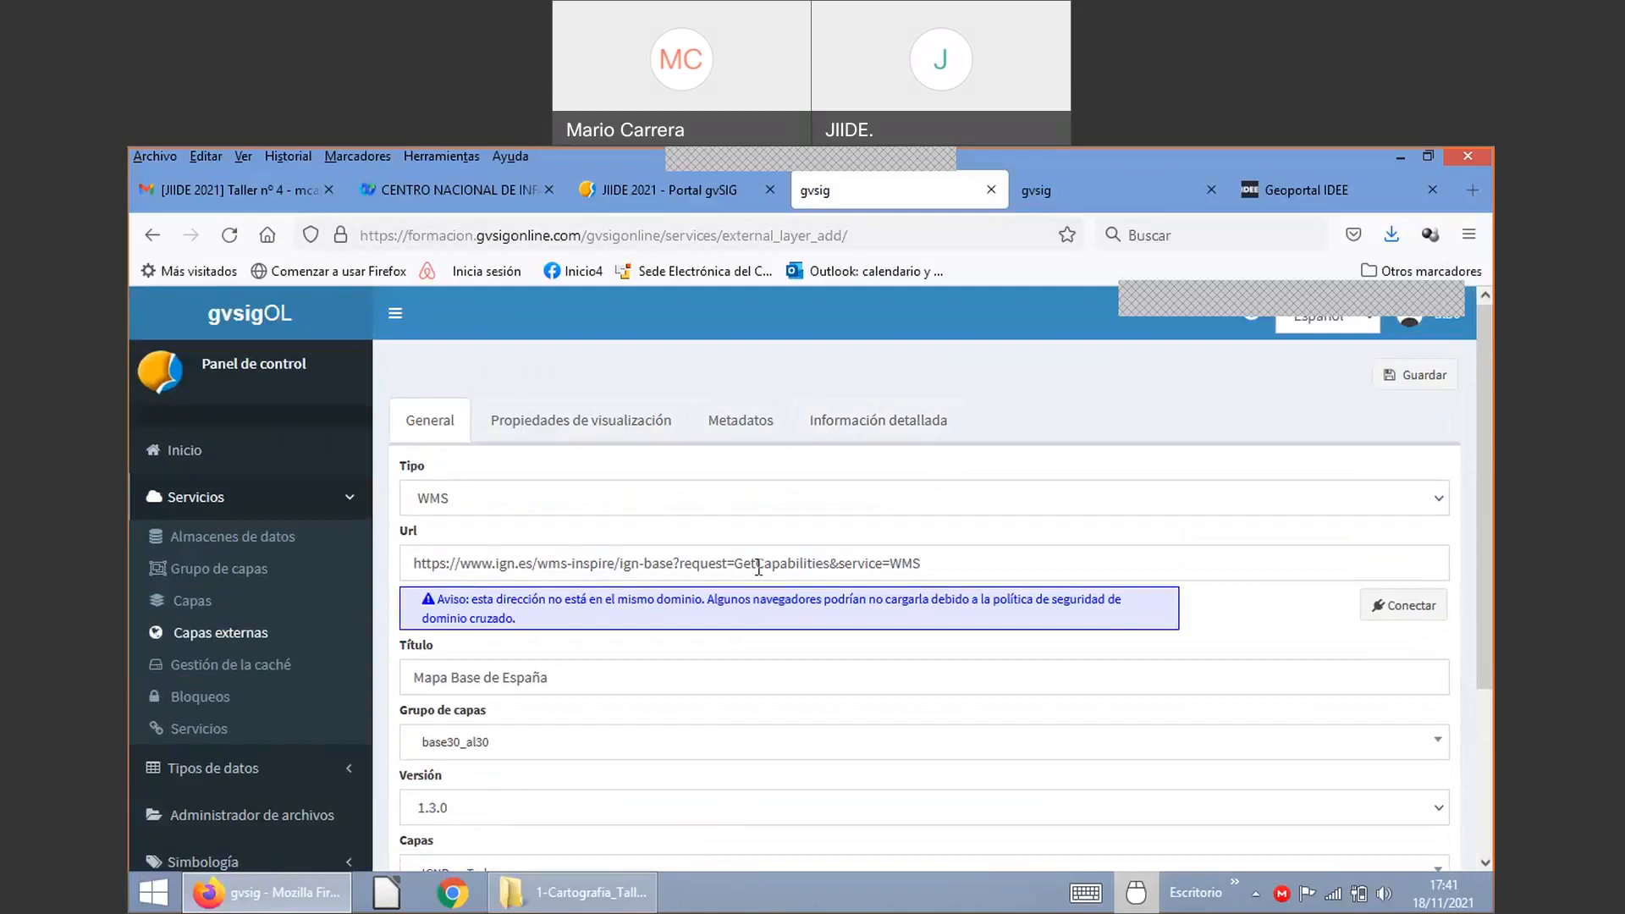
Step: Save the Mapa Base de España WMS external layer and open the Proyectos list
click(1424, 382)
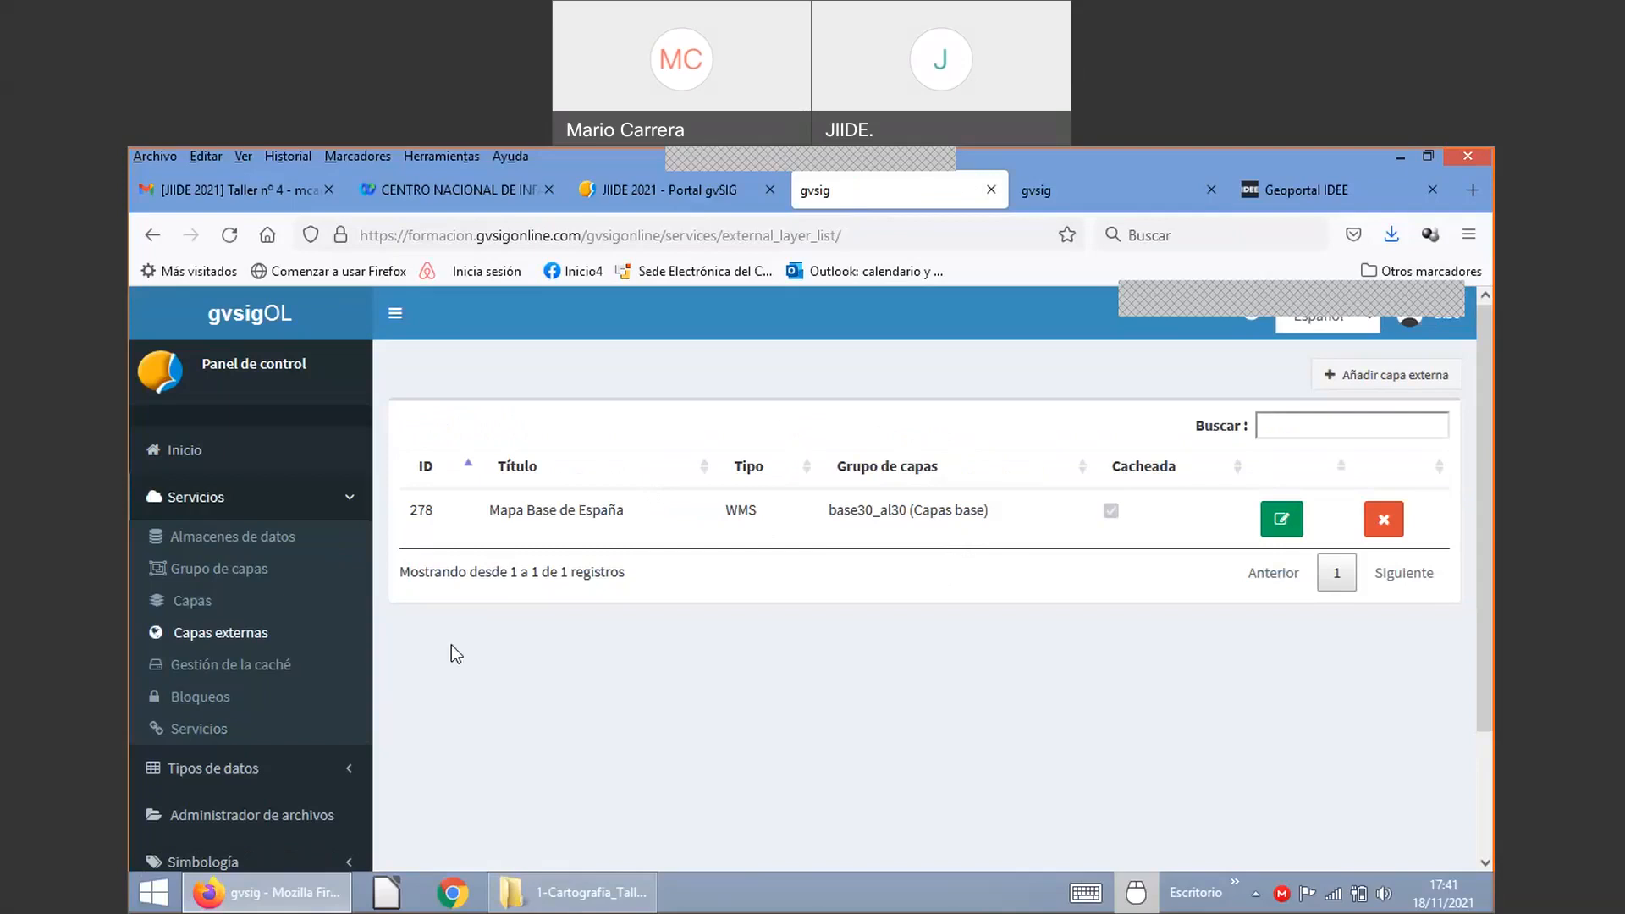
scroll(327, 641, down, 3)
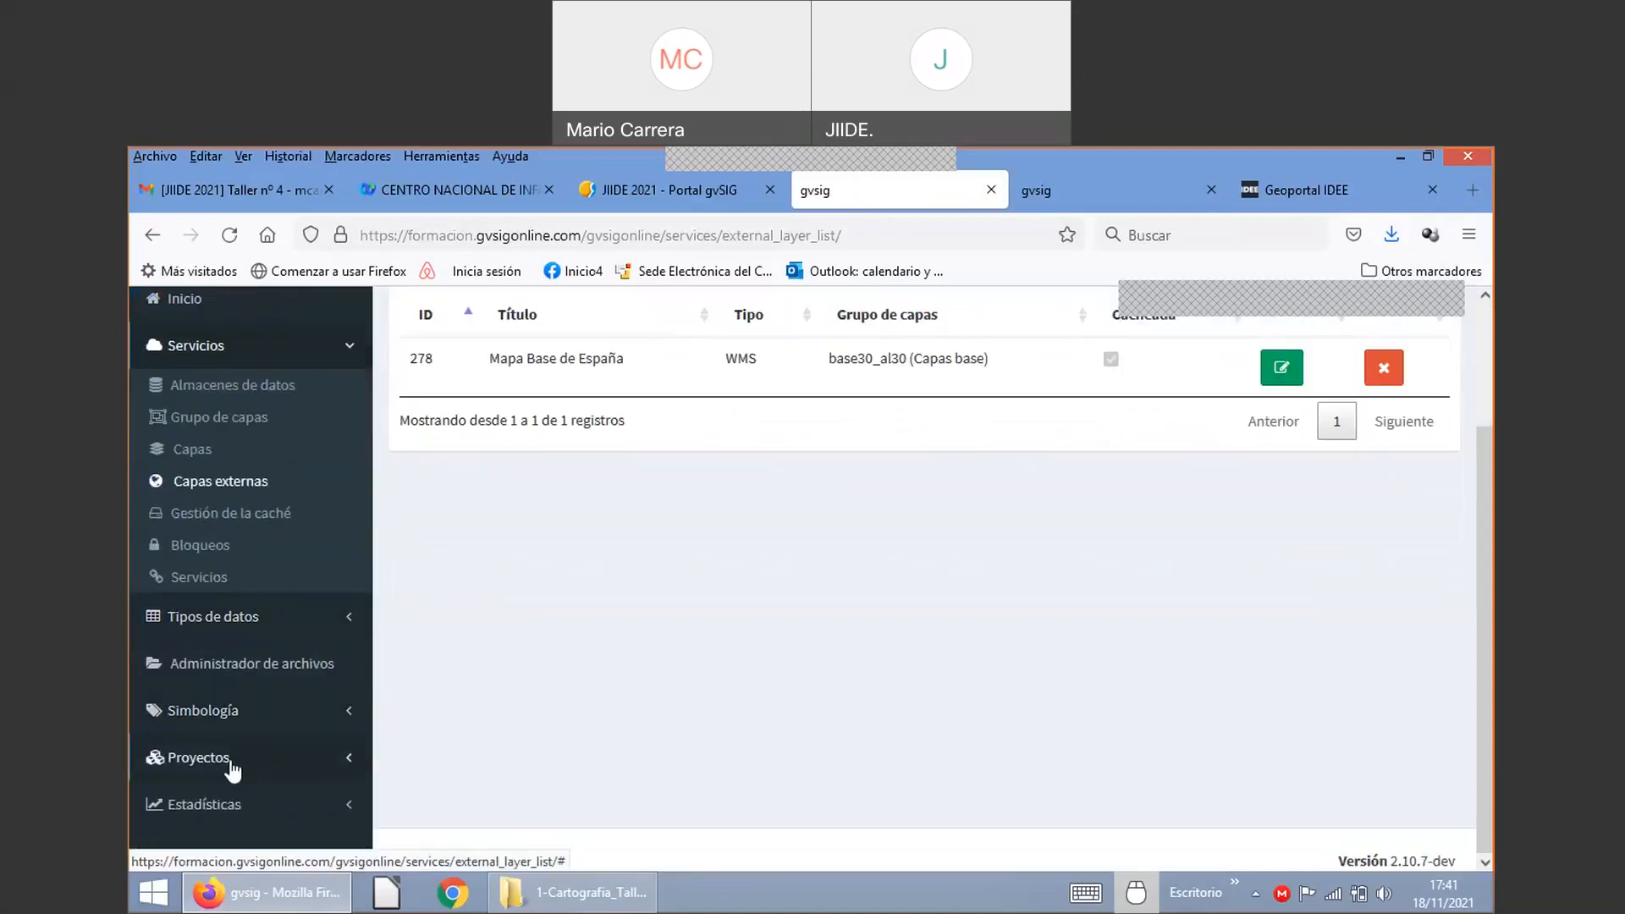
click(230, 762)
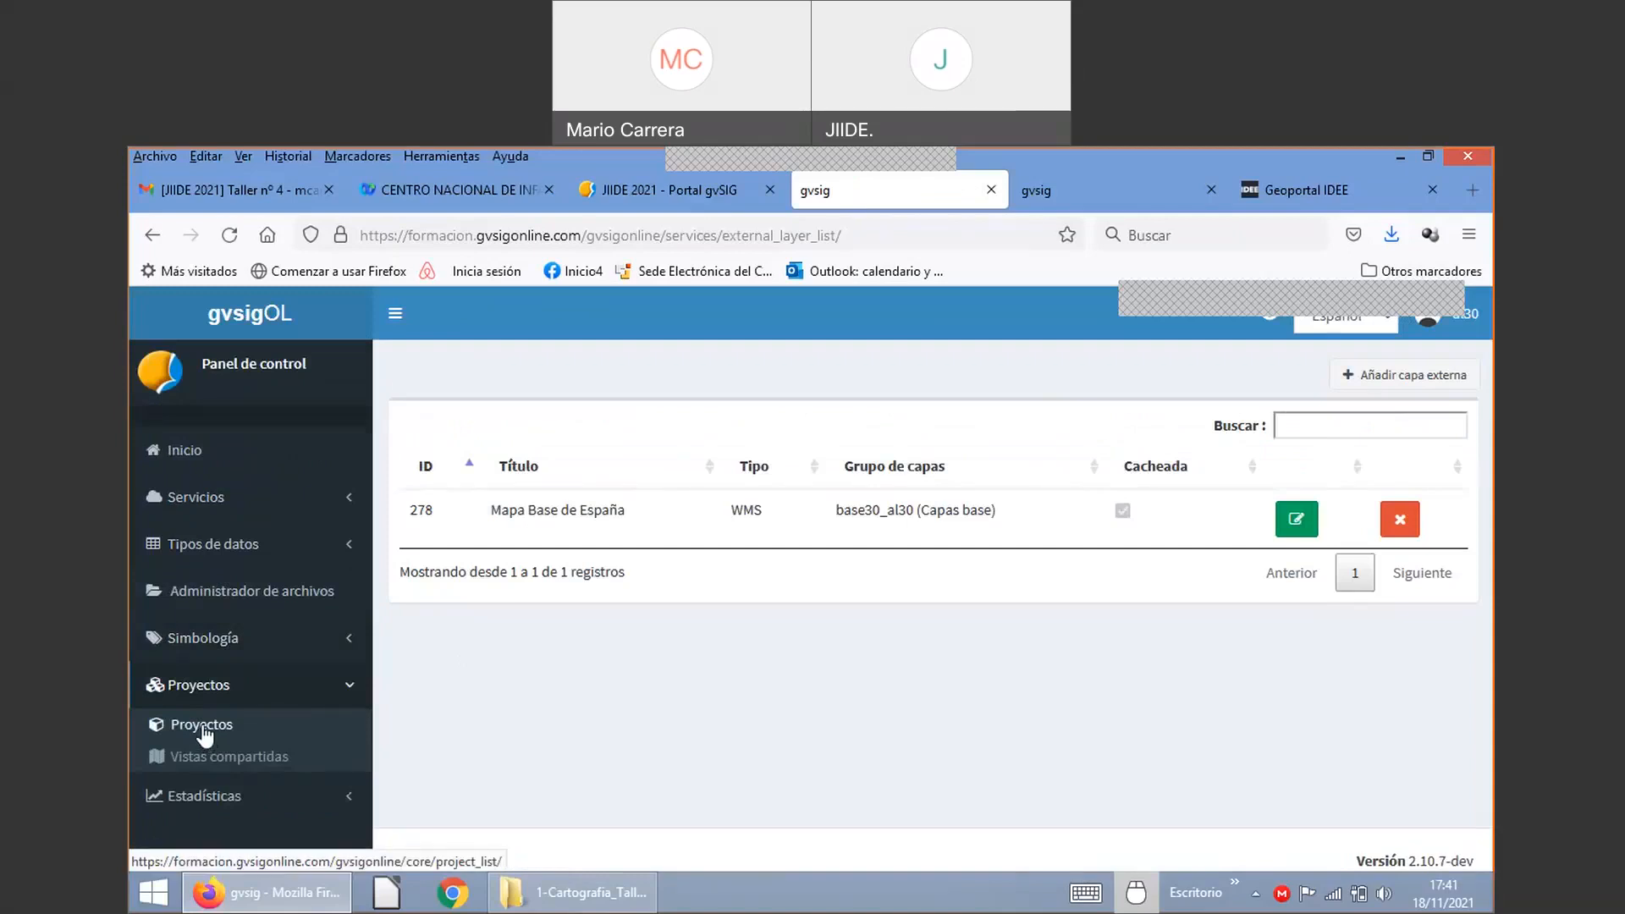
click(209, 733)
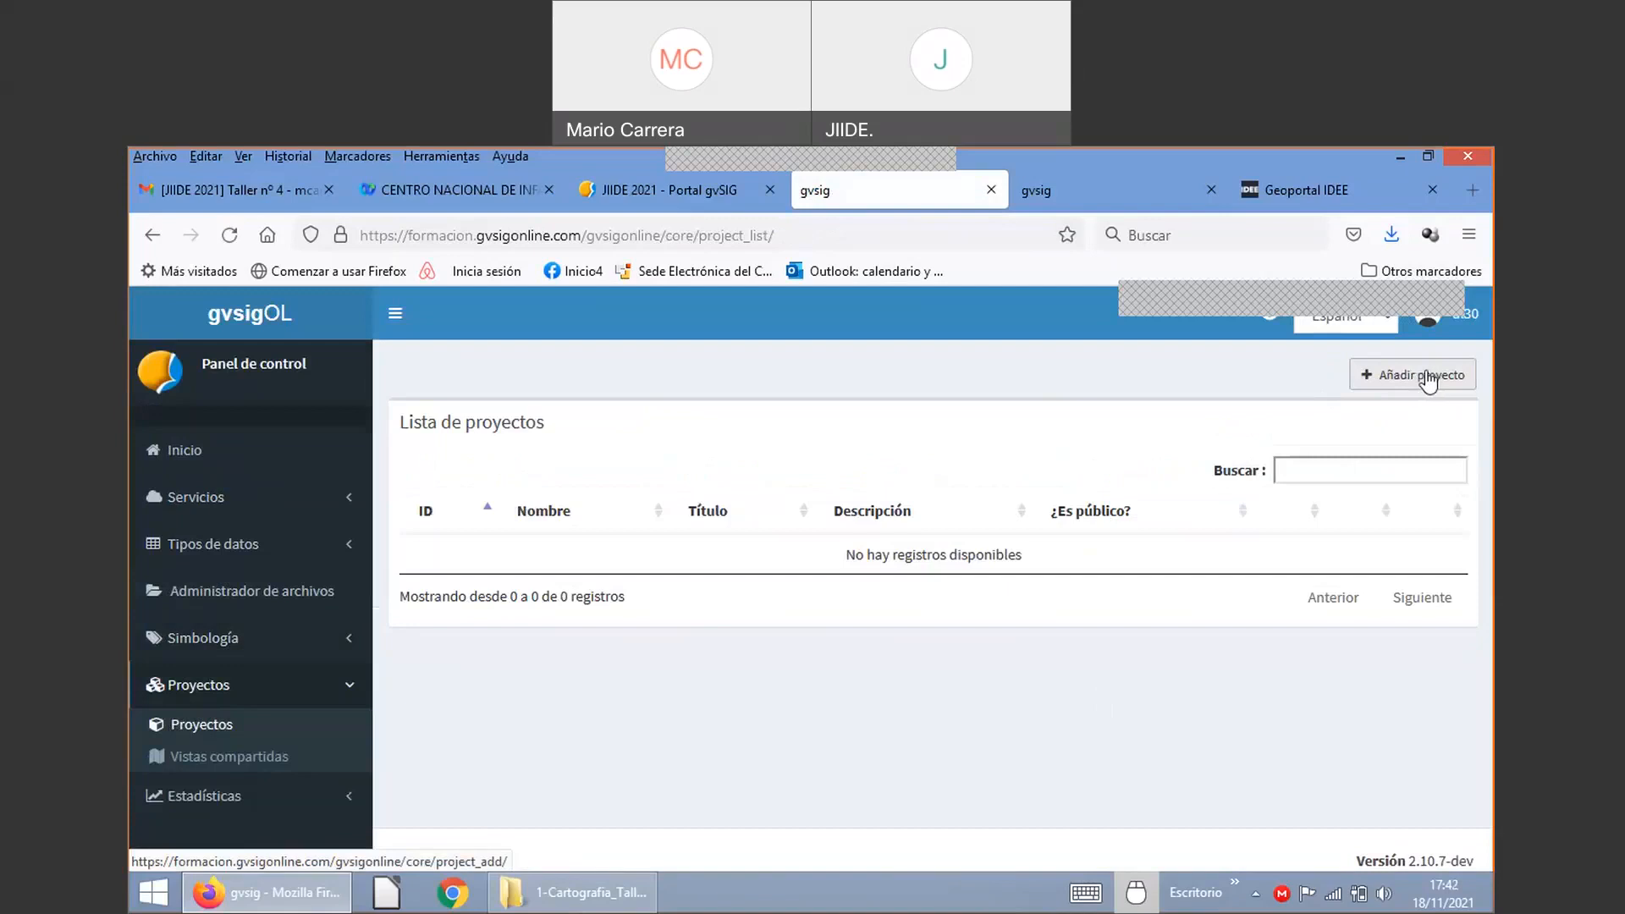
Step: Start a new project form, then return to the Urbanismo public viewer tab
click(1429, 380)
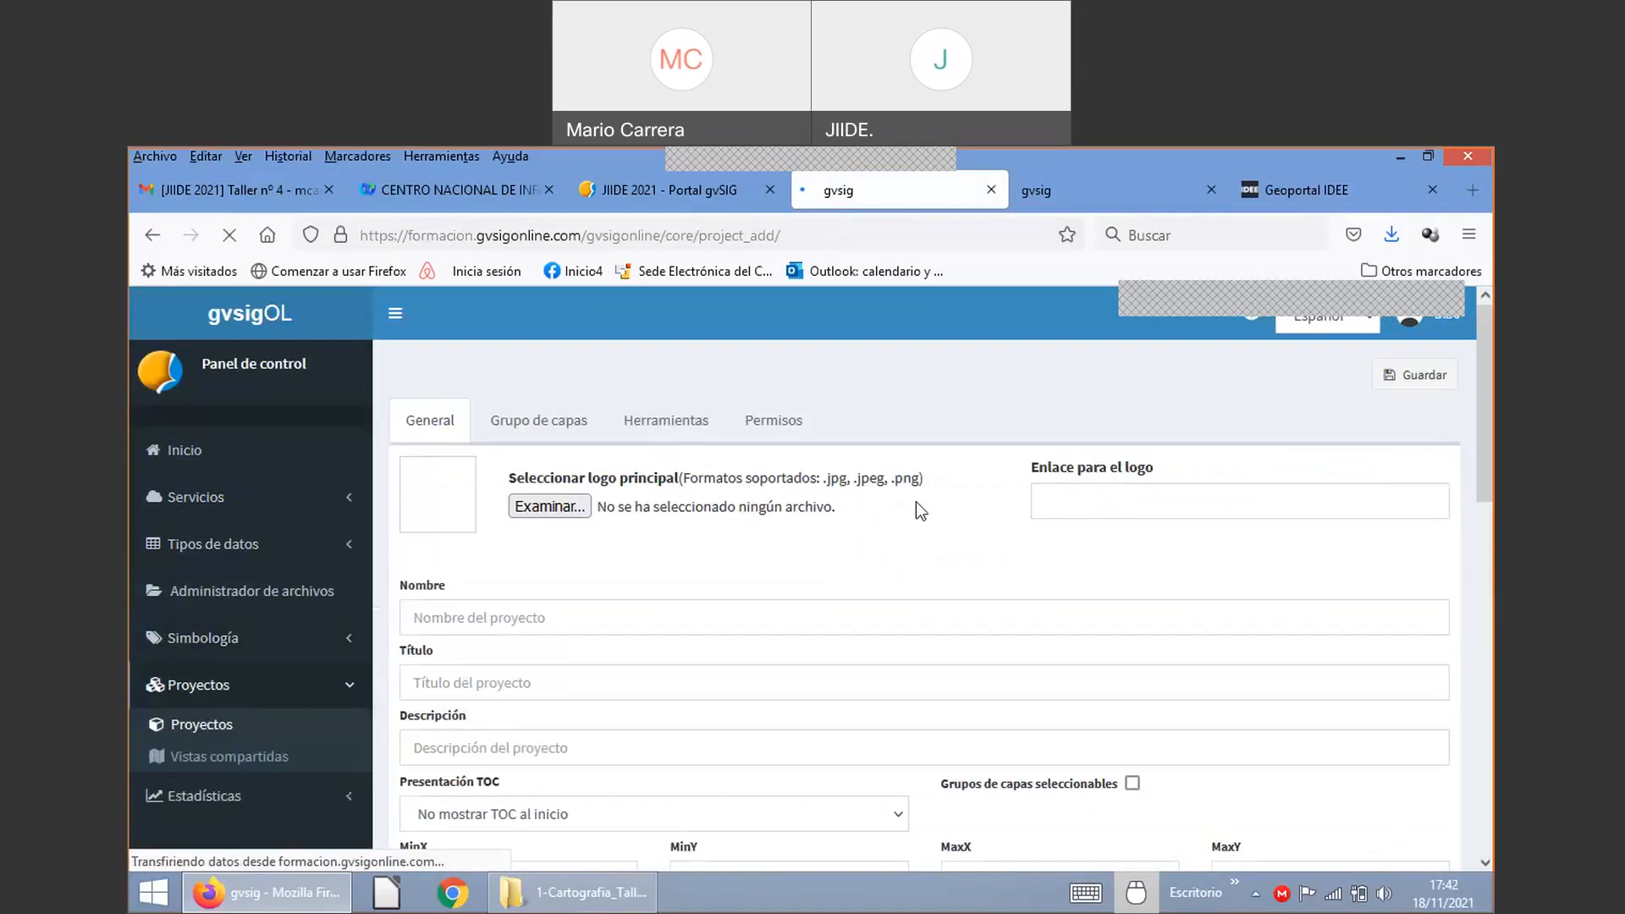
scroll(760, 505, down, 1)
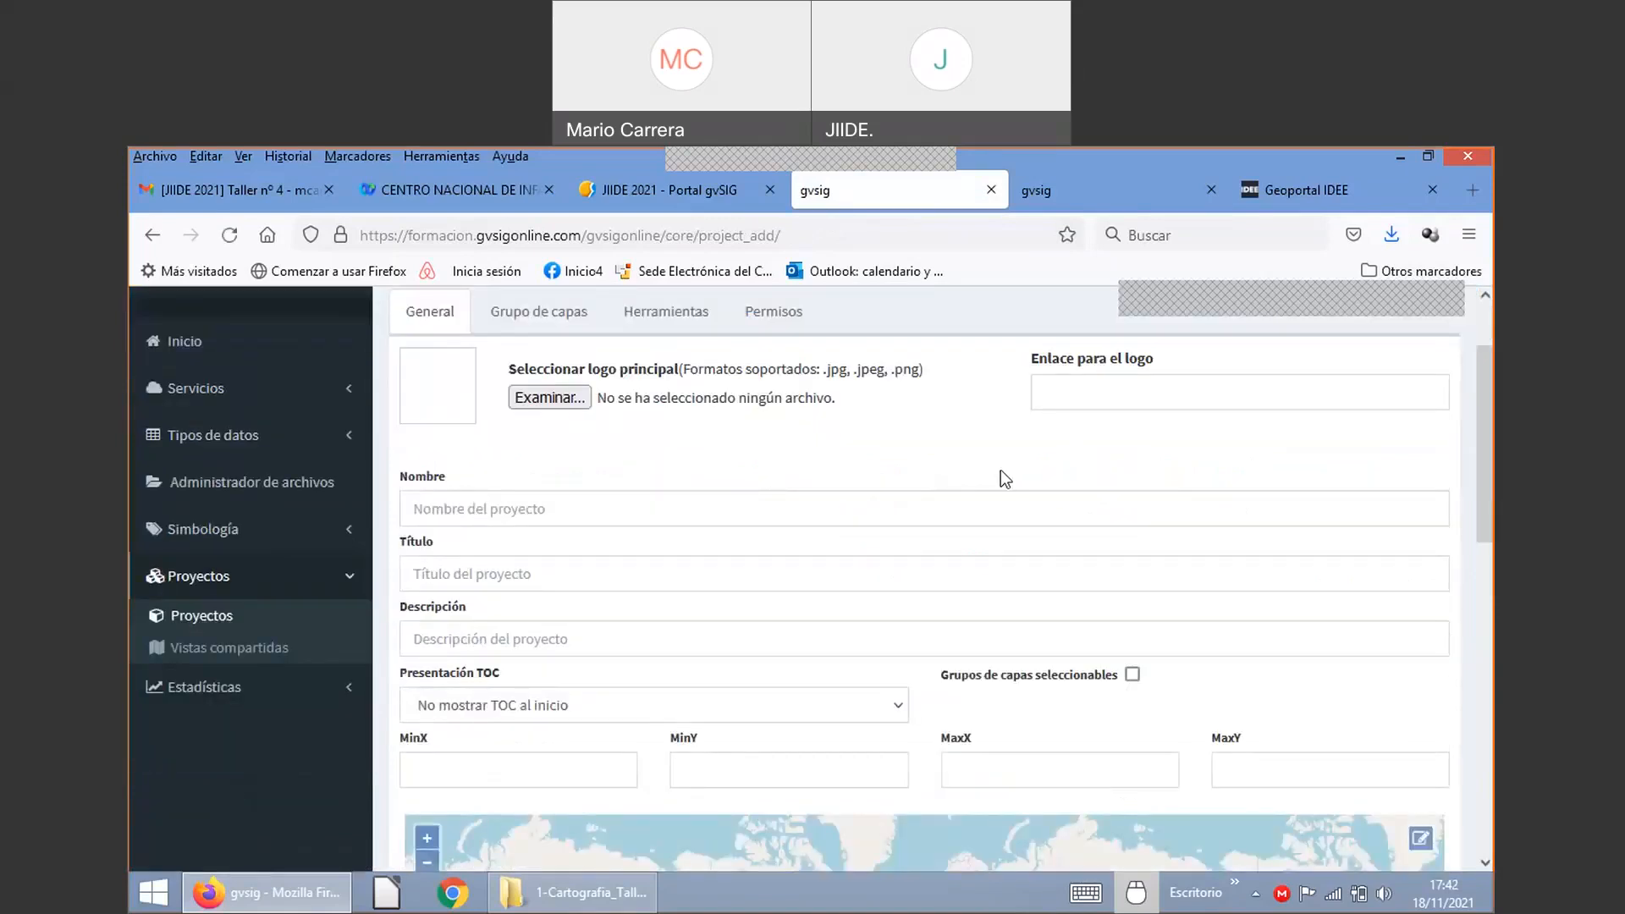
scroll(643, 428, up, 1)
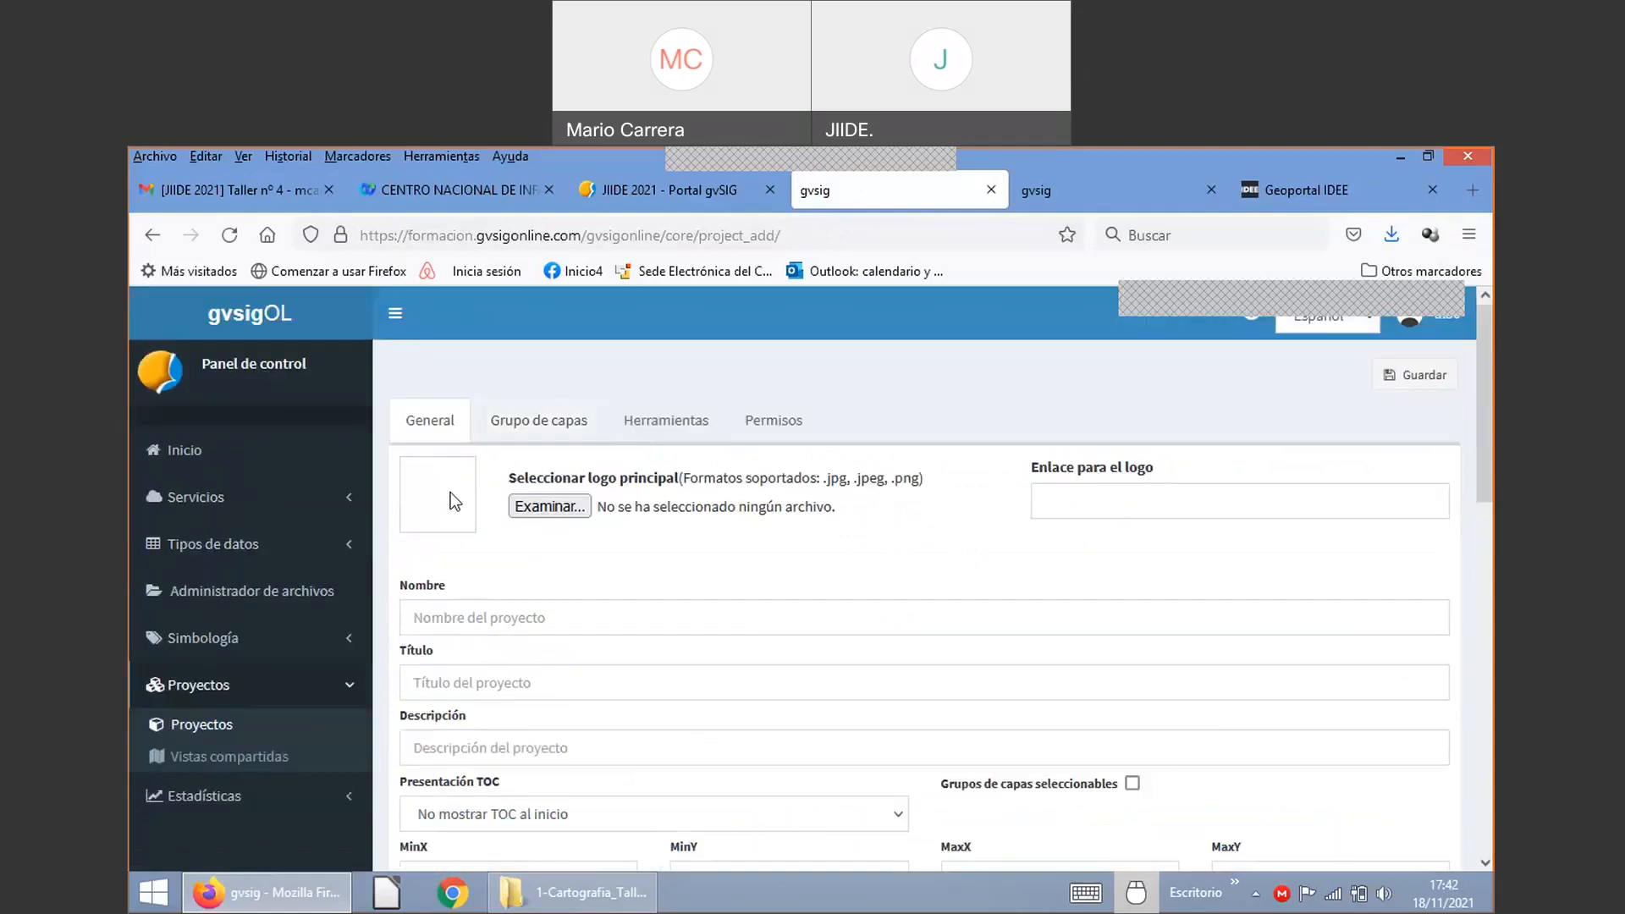
click(1038, 193)
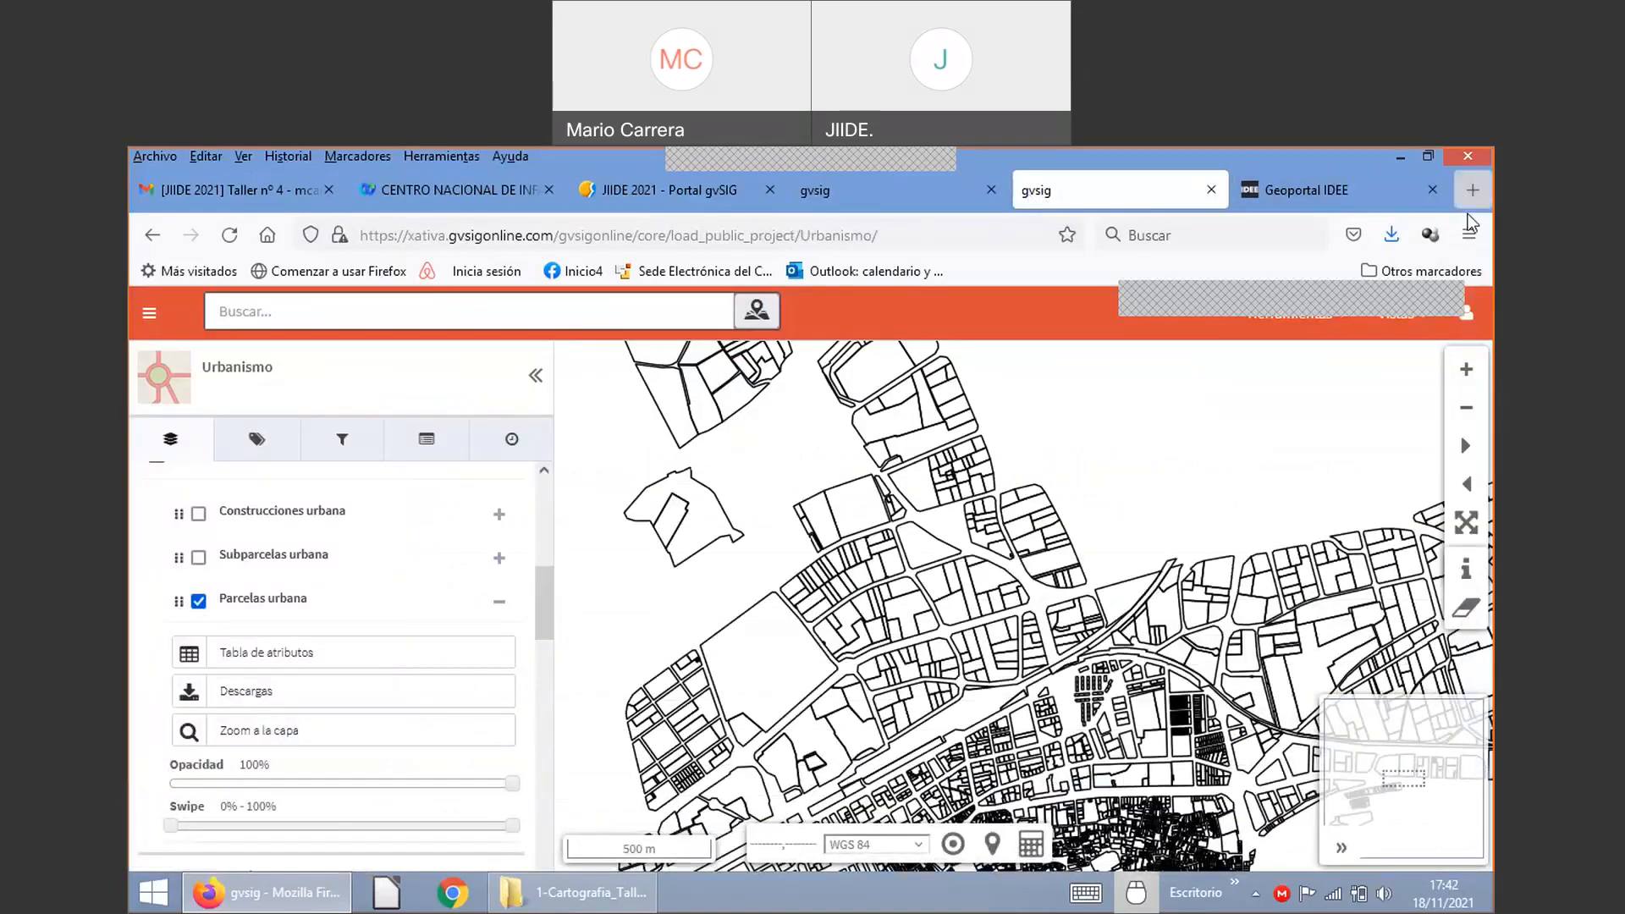
Step: Load the Cullera Urbanisme public viewer in a new tab, then move to the JIIDE 2021 portal tab
click(1470, 192)
text(c)
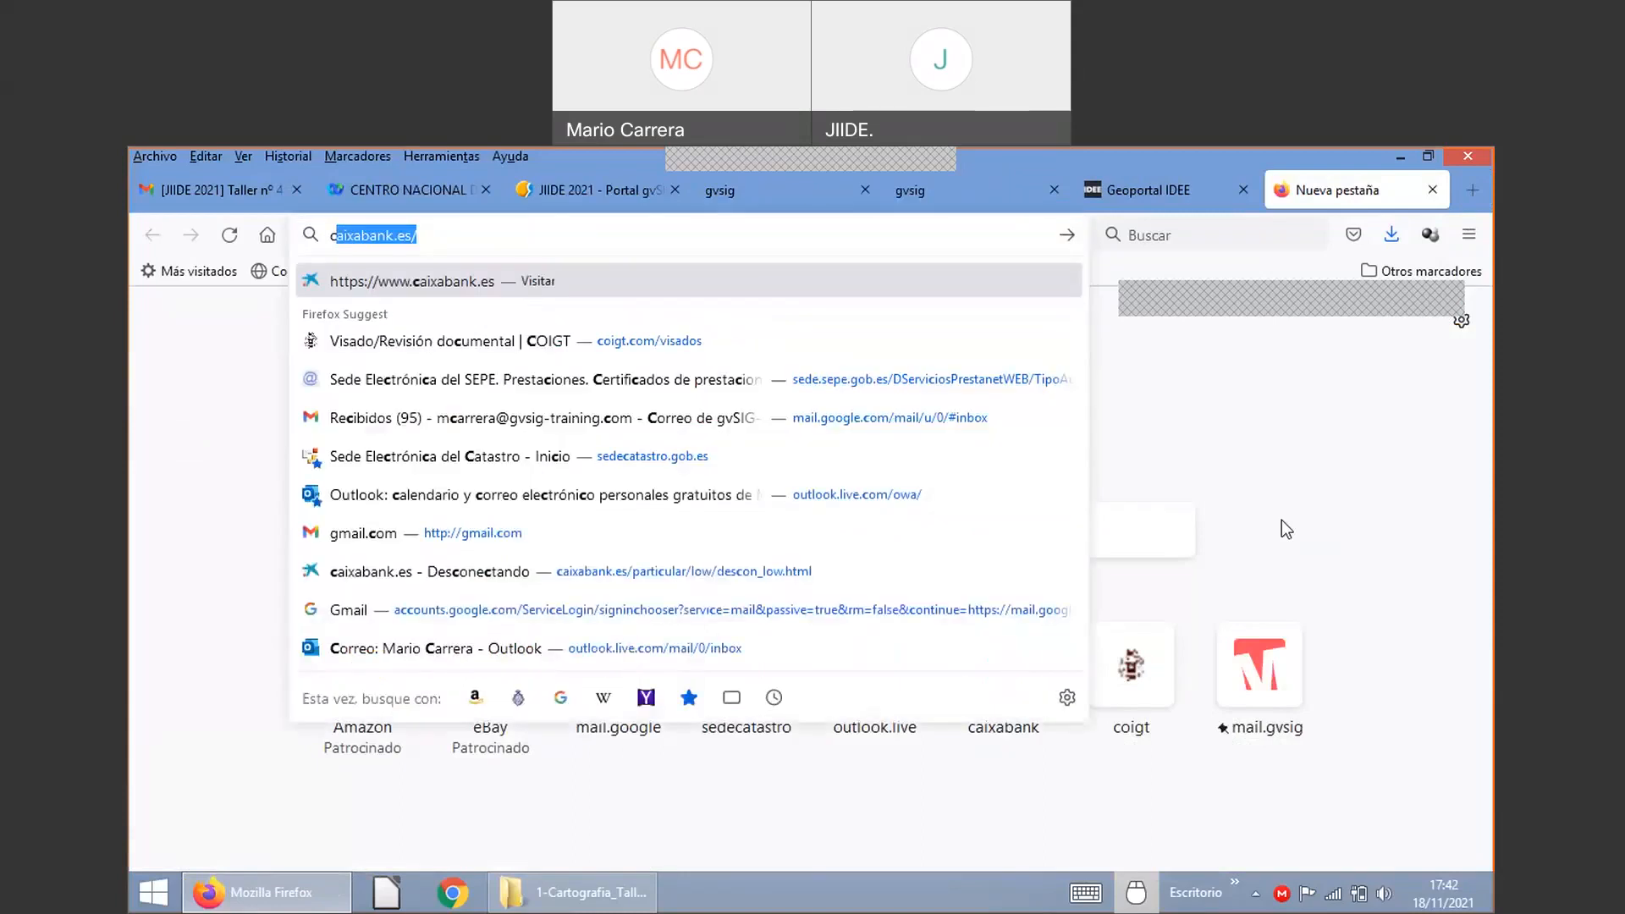
text(ull)
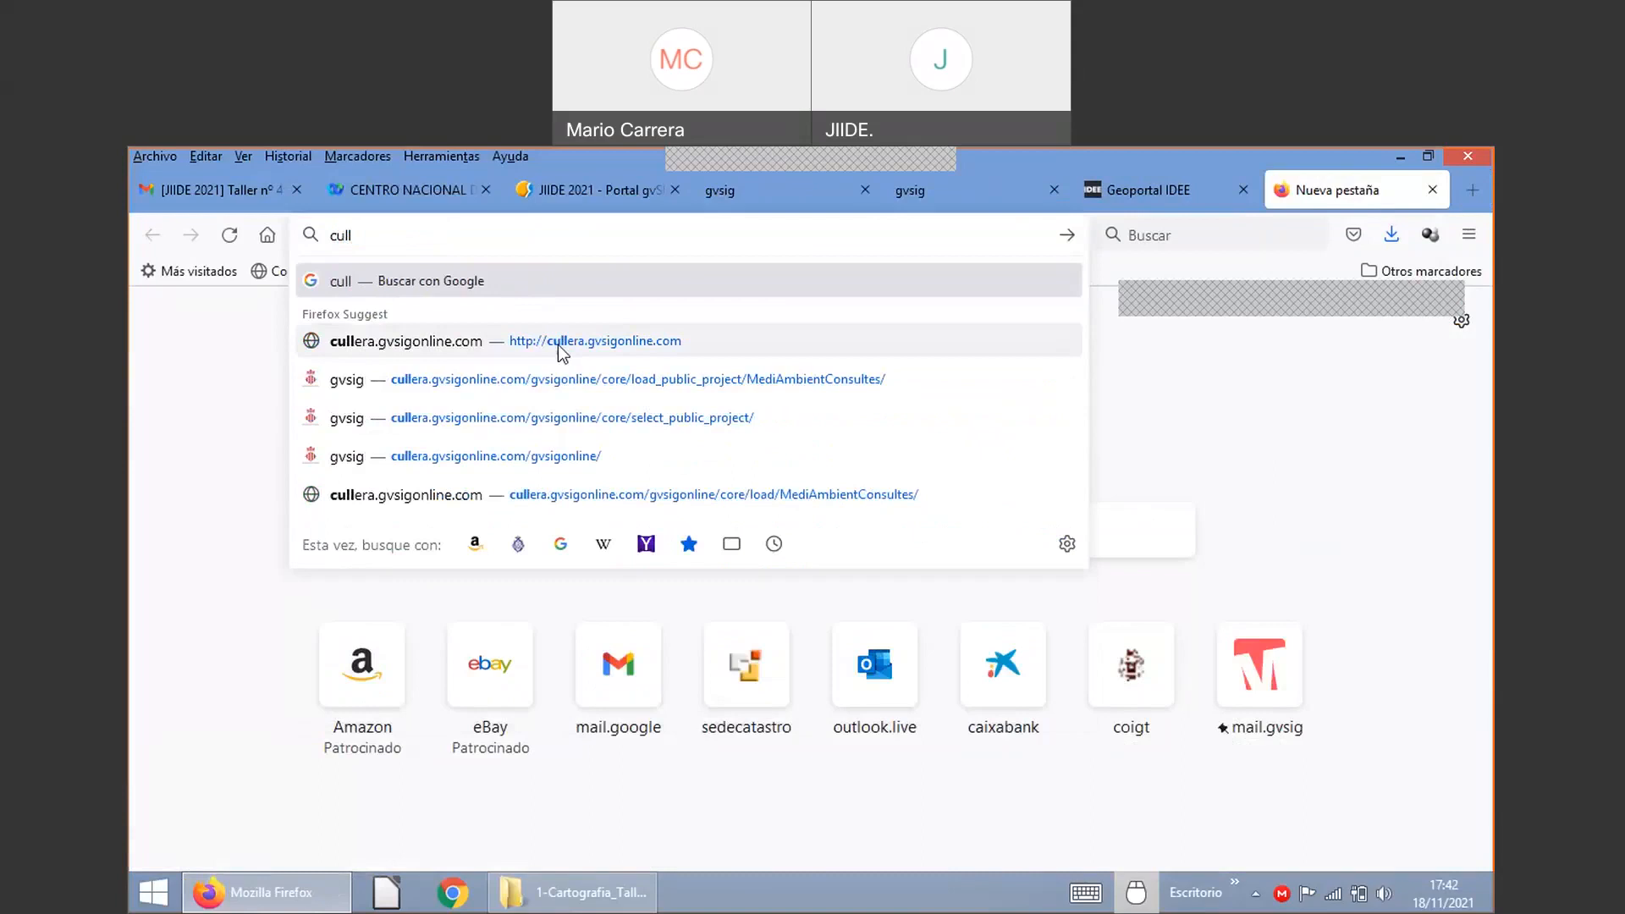
click(512, 350)
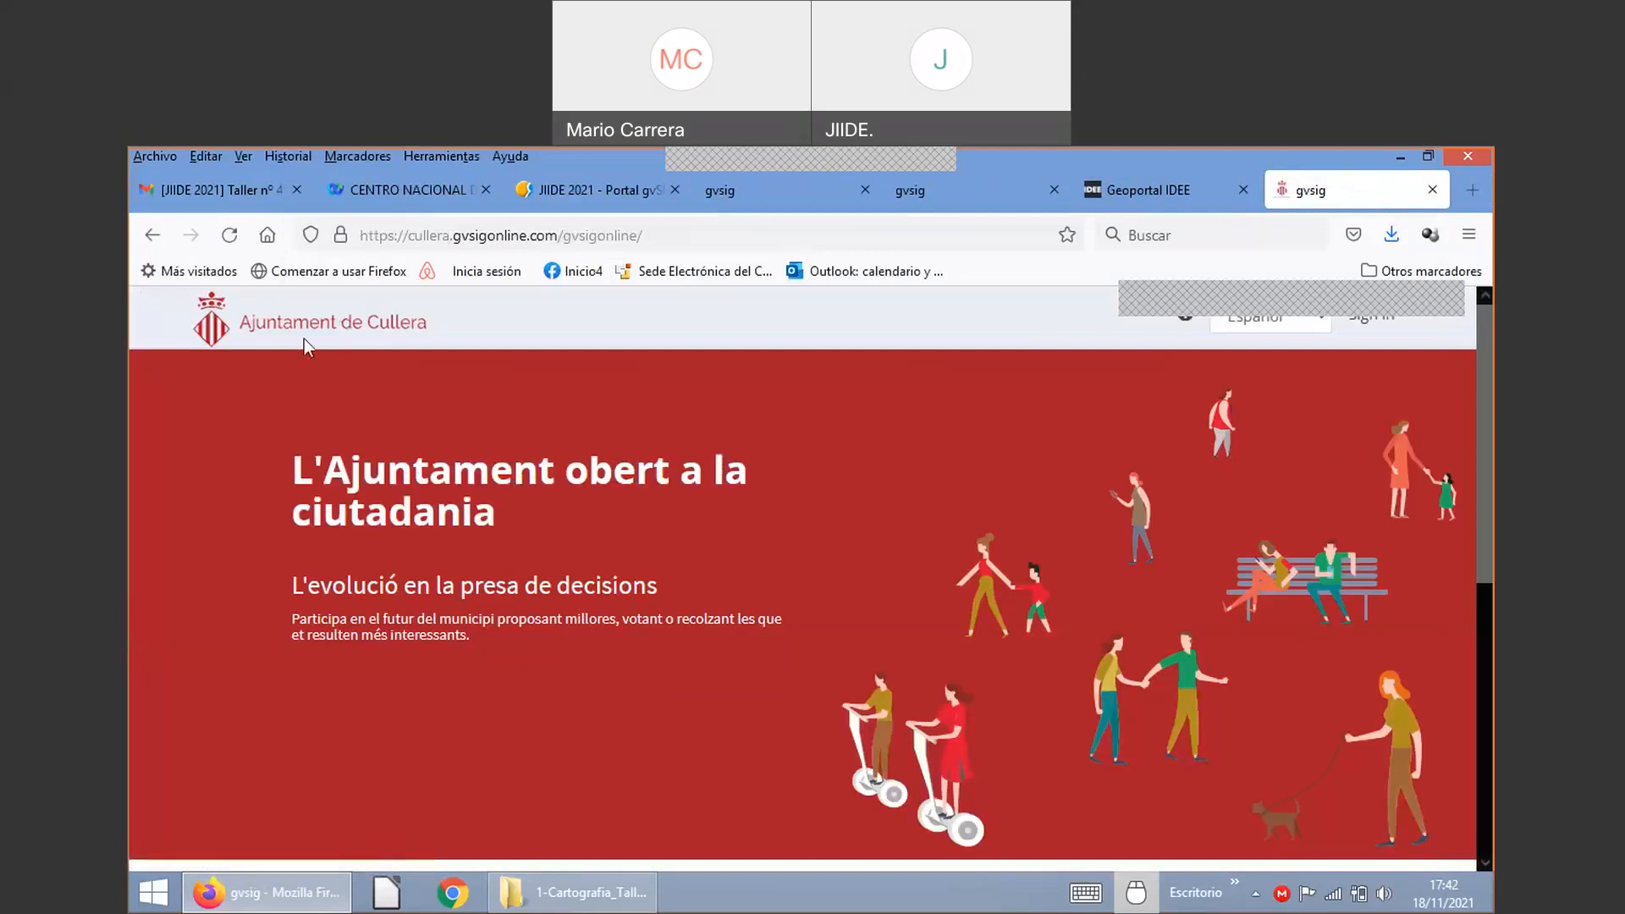
scroll(398, 724, down, 5)
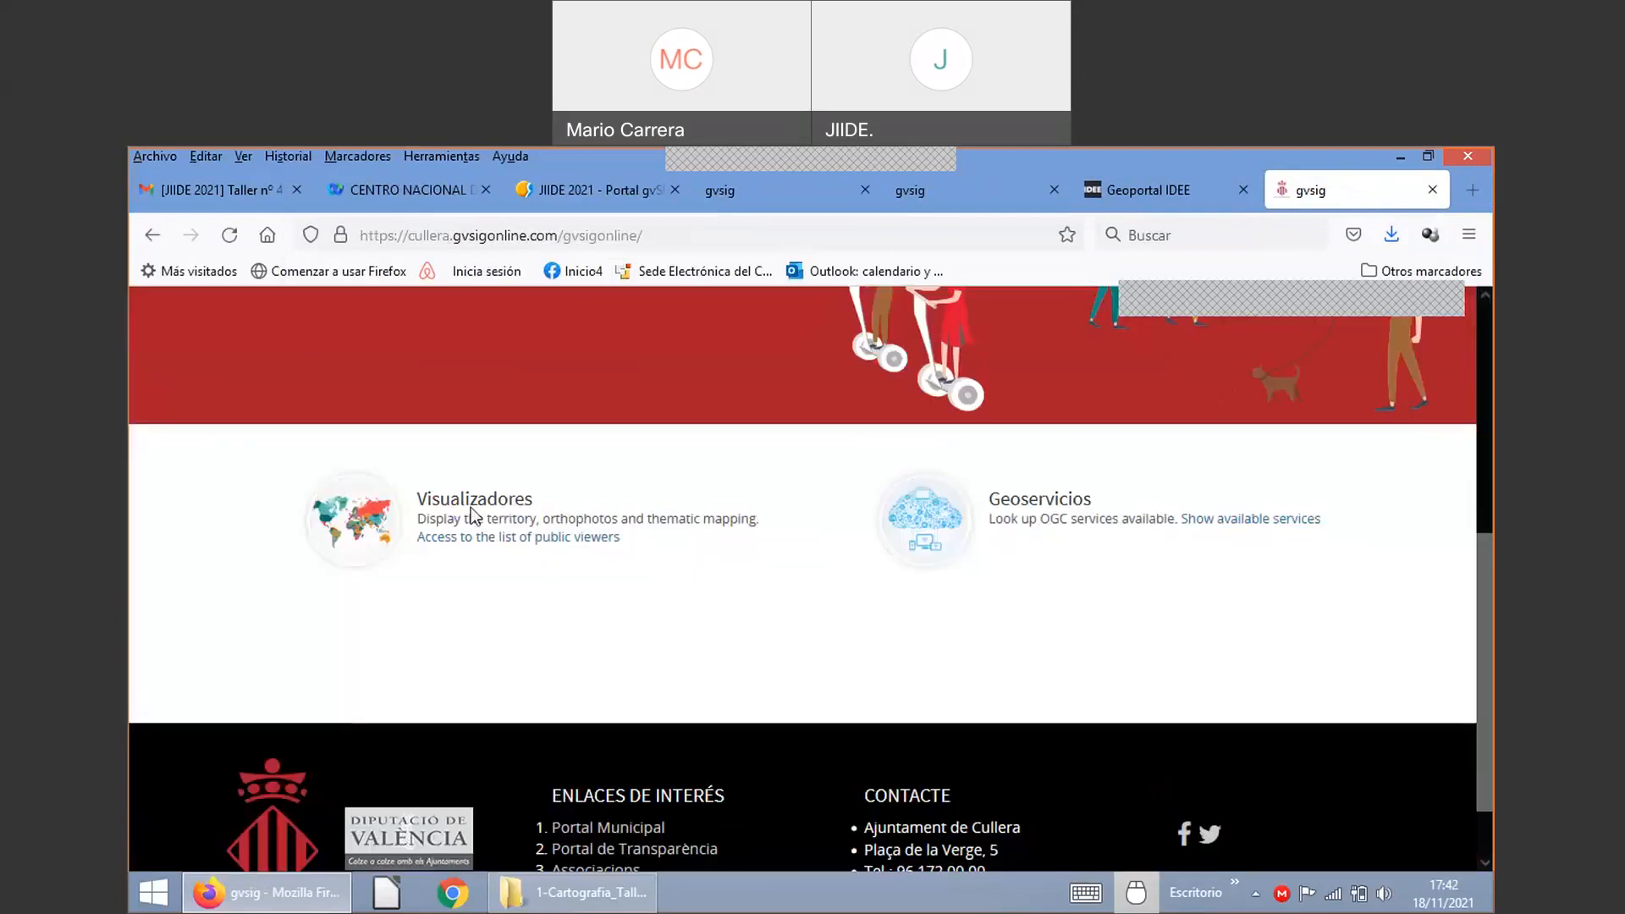
click(479, 504)
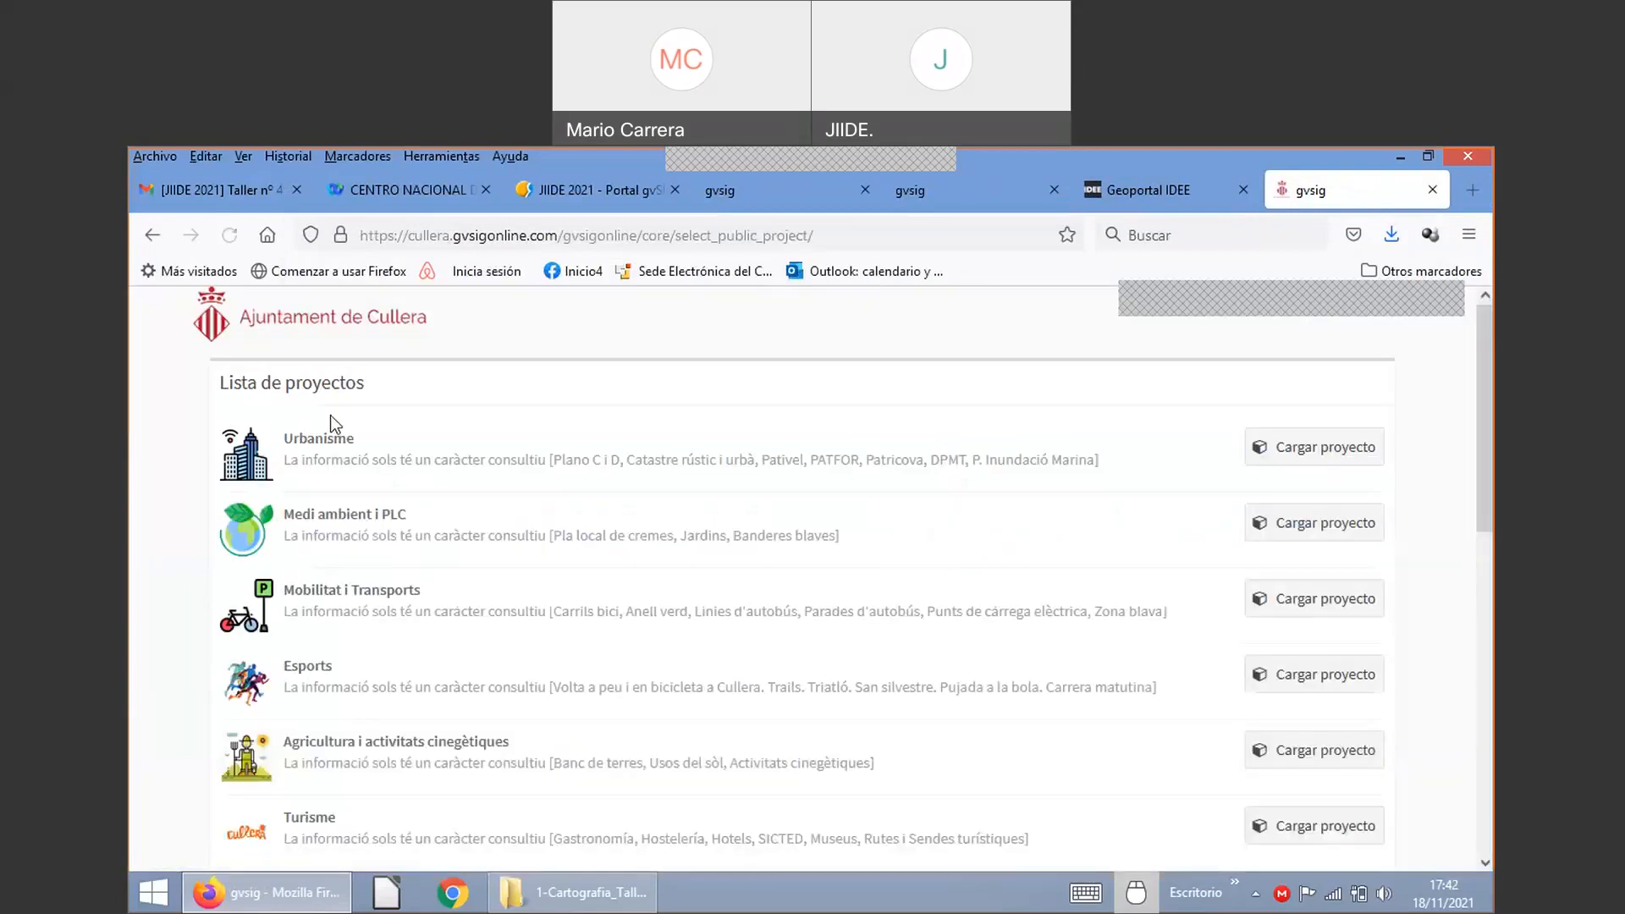
click(324, 440)
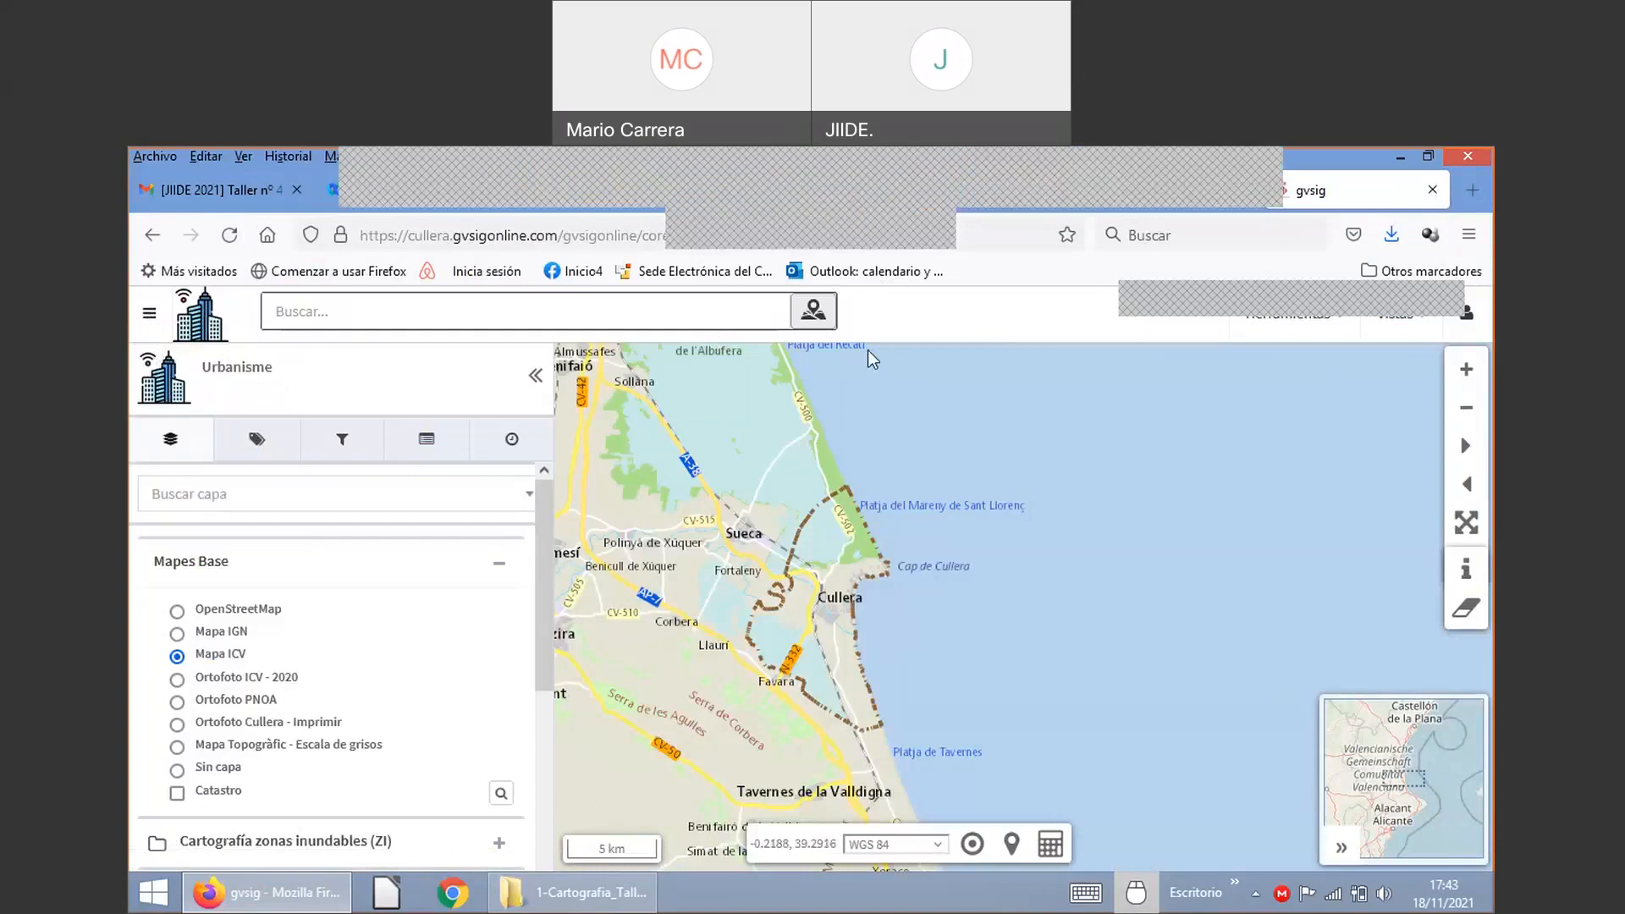
key(ctrl+Page_Up)
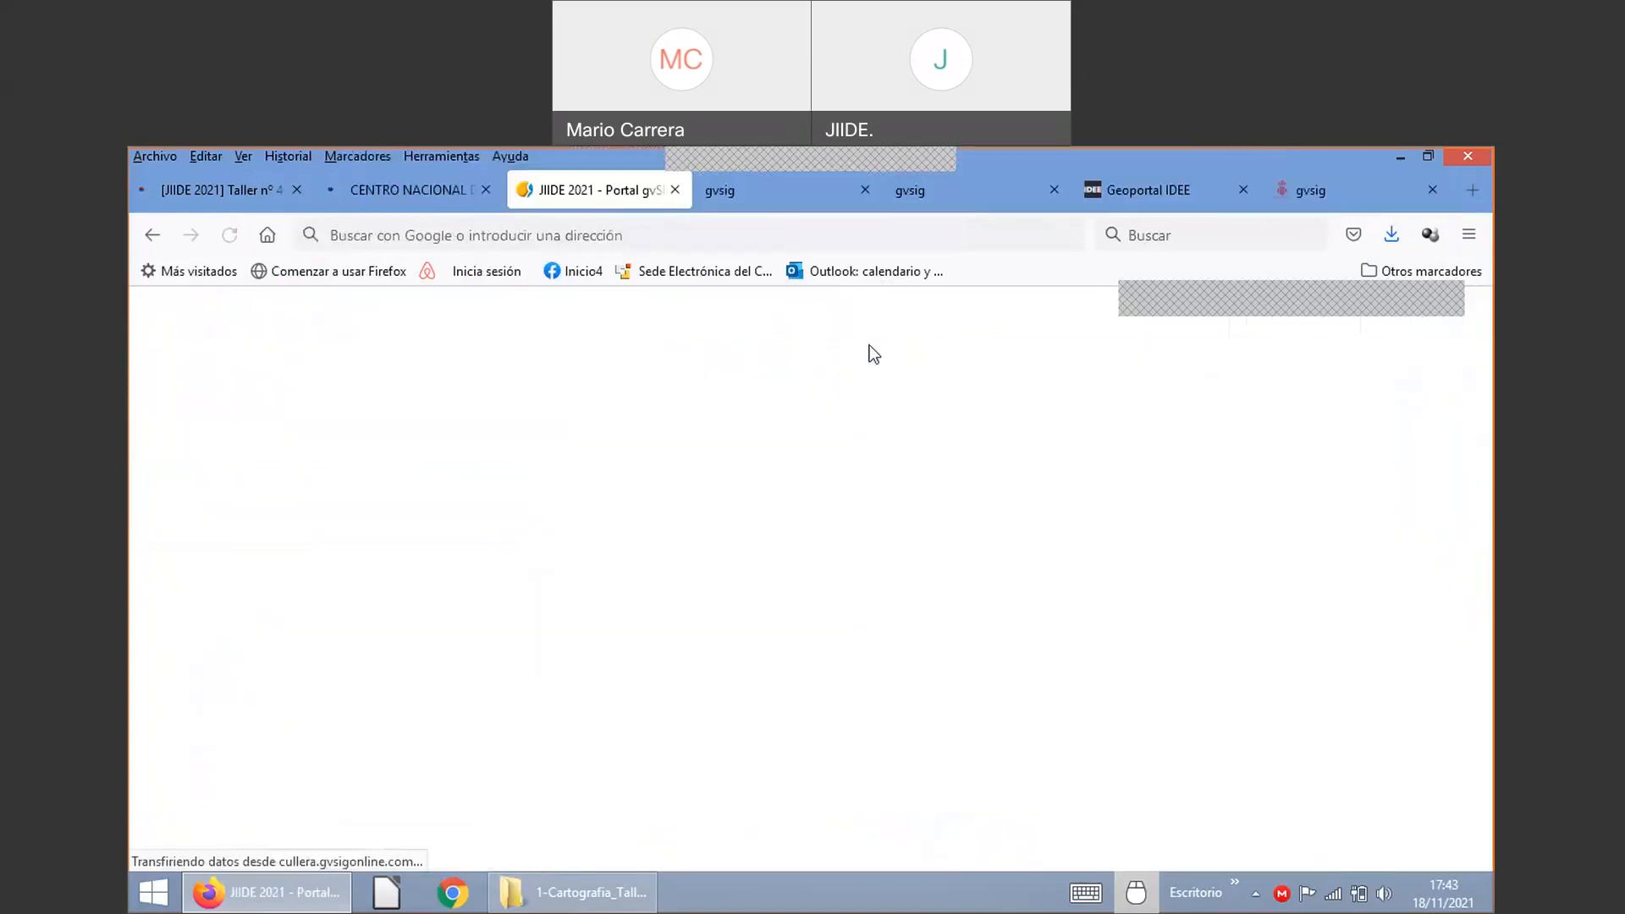
Step: Enter proyecto_cullera_30 as the new project's name
key(ctrl+Page_Down)
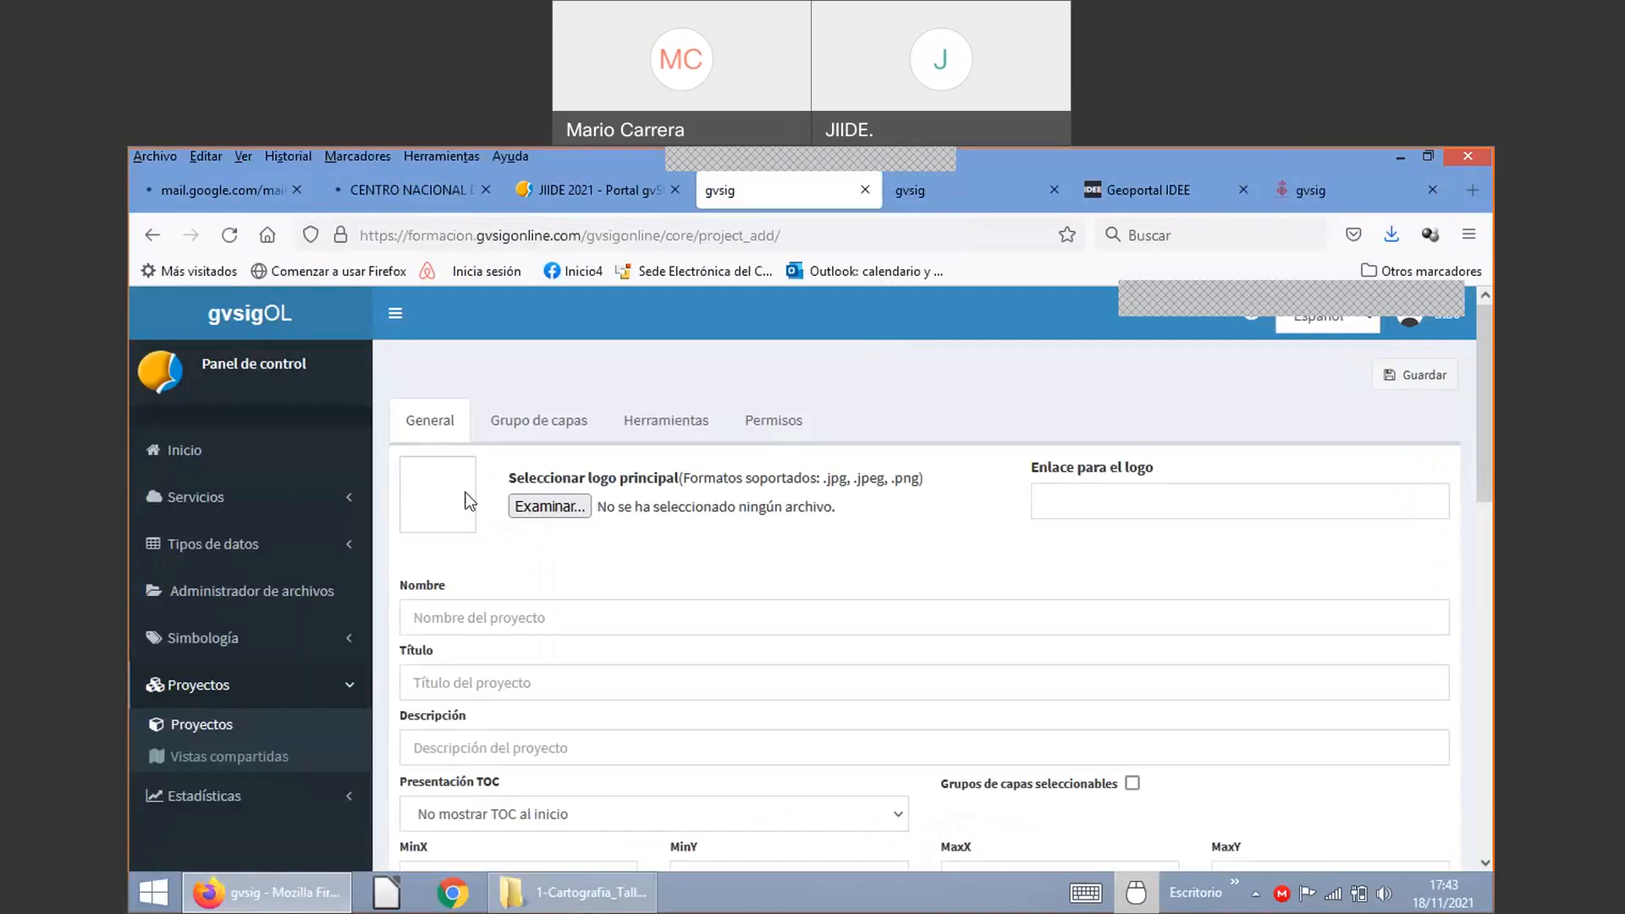
scroll(580, 515, down, 2)
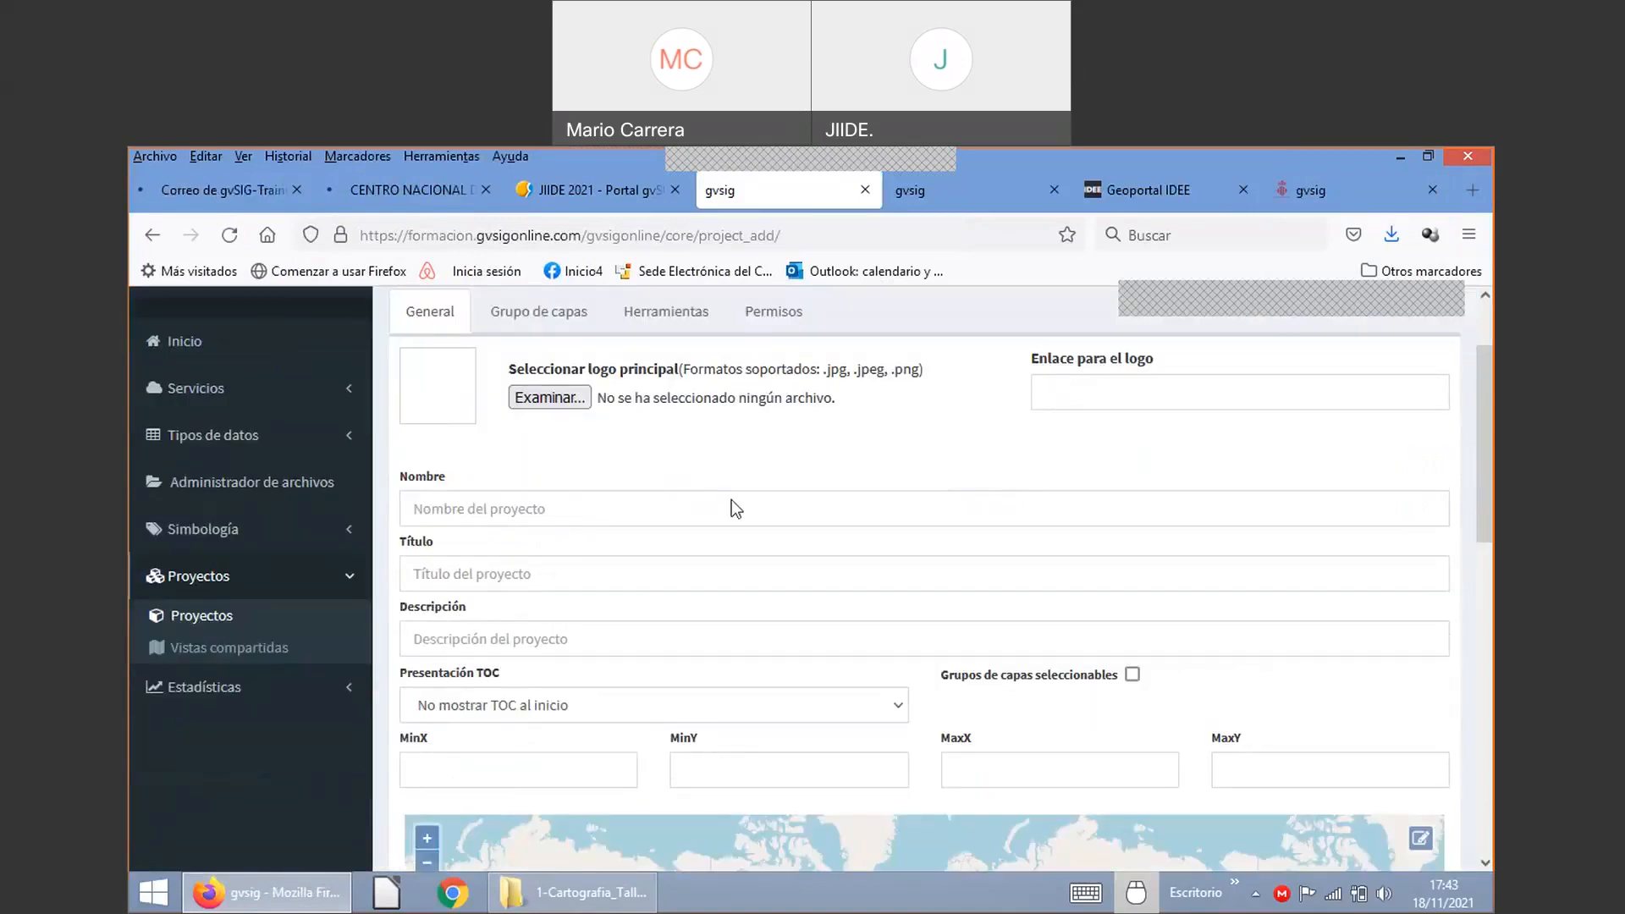
click(513, 516)
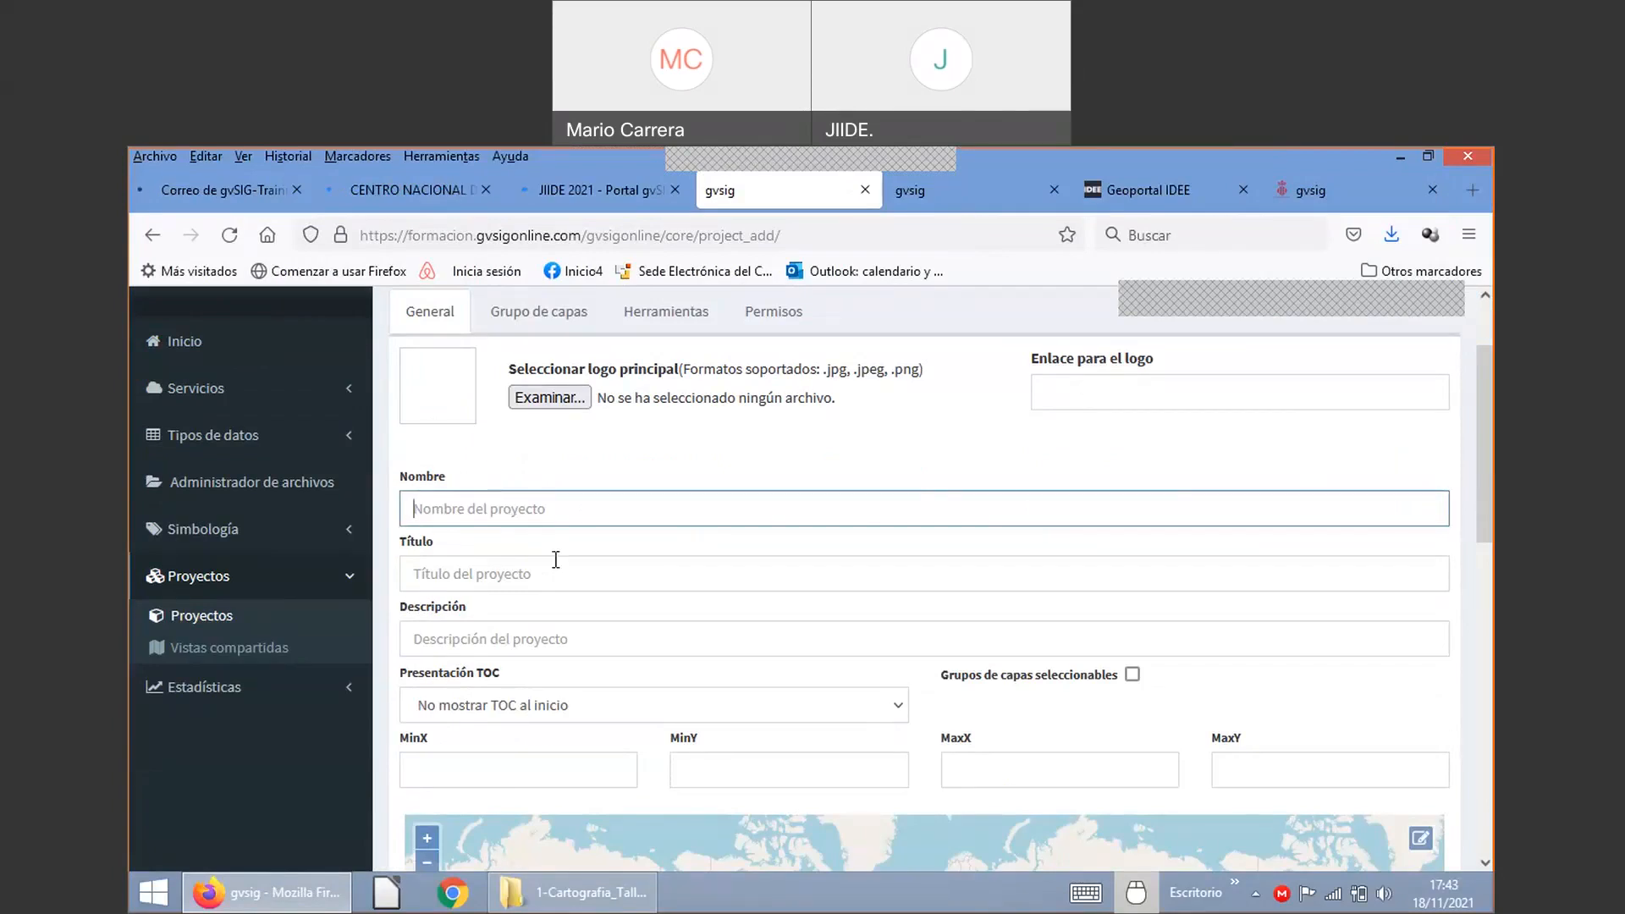
text(proyecto)
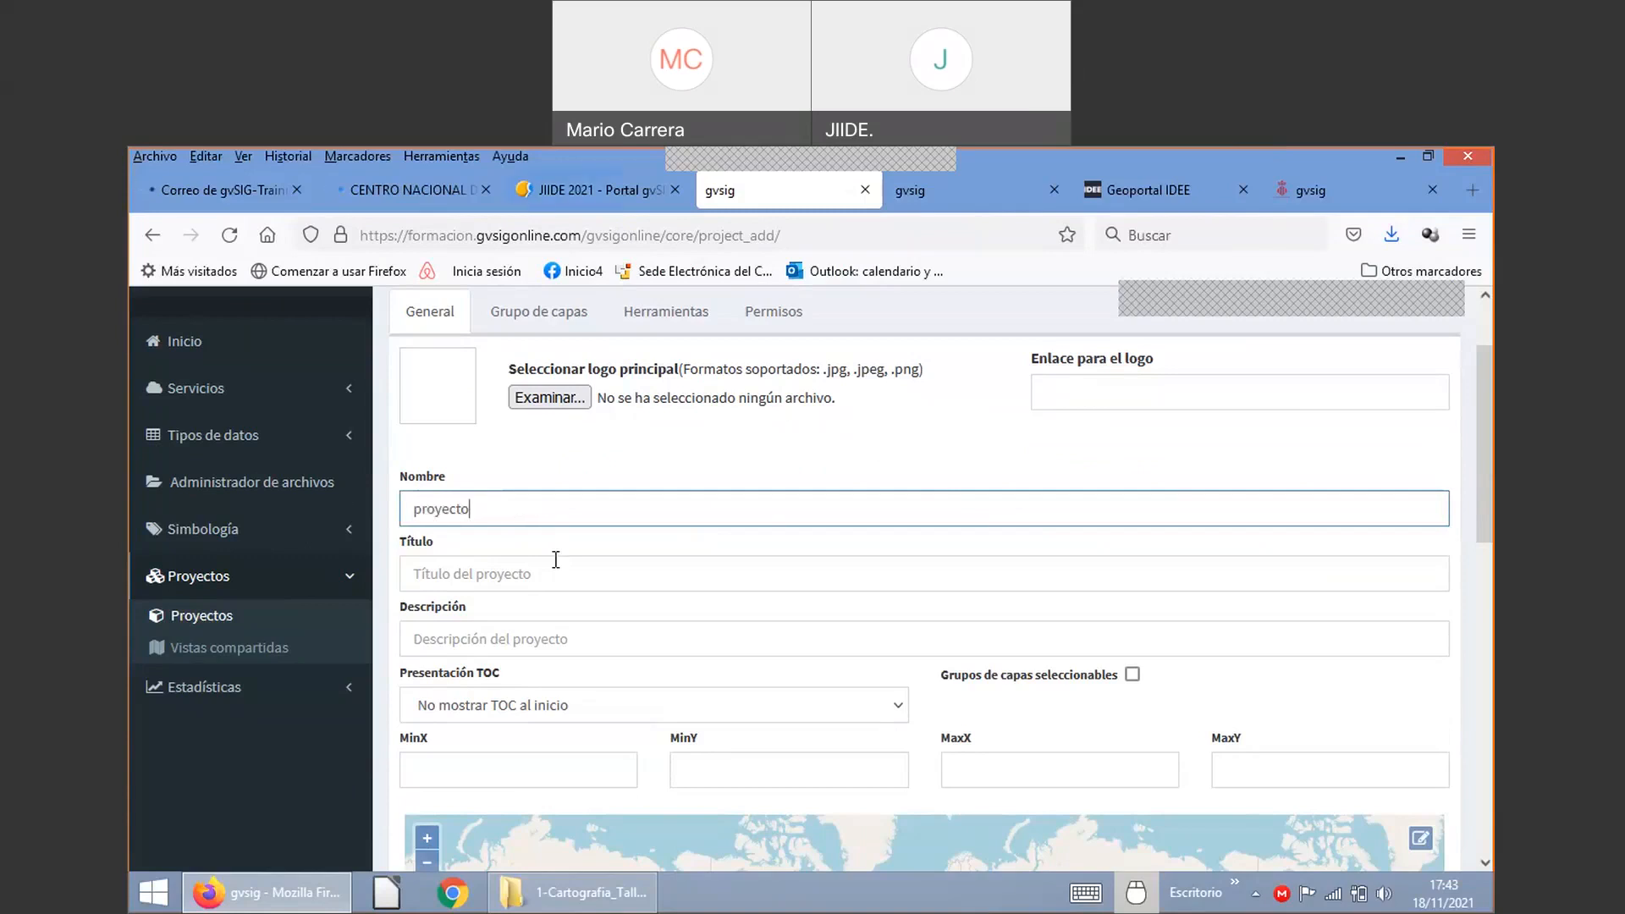
text(_cullera_30)
Step: Enter the project title 'Proyecto Cullera (30)'
click(503, 579)
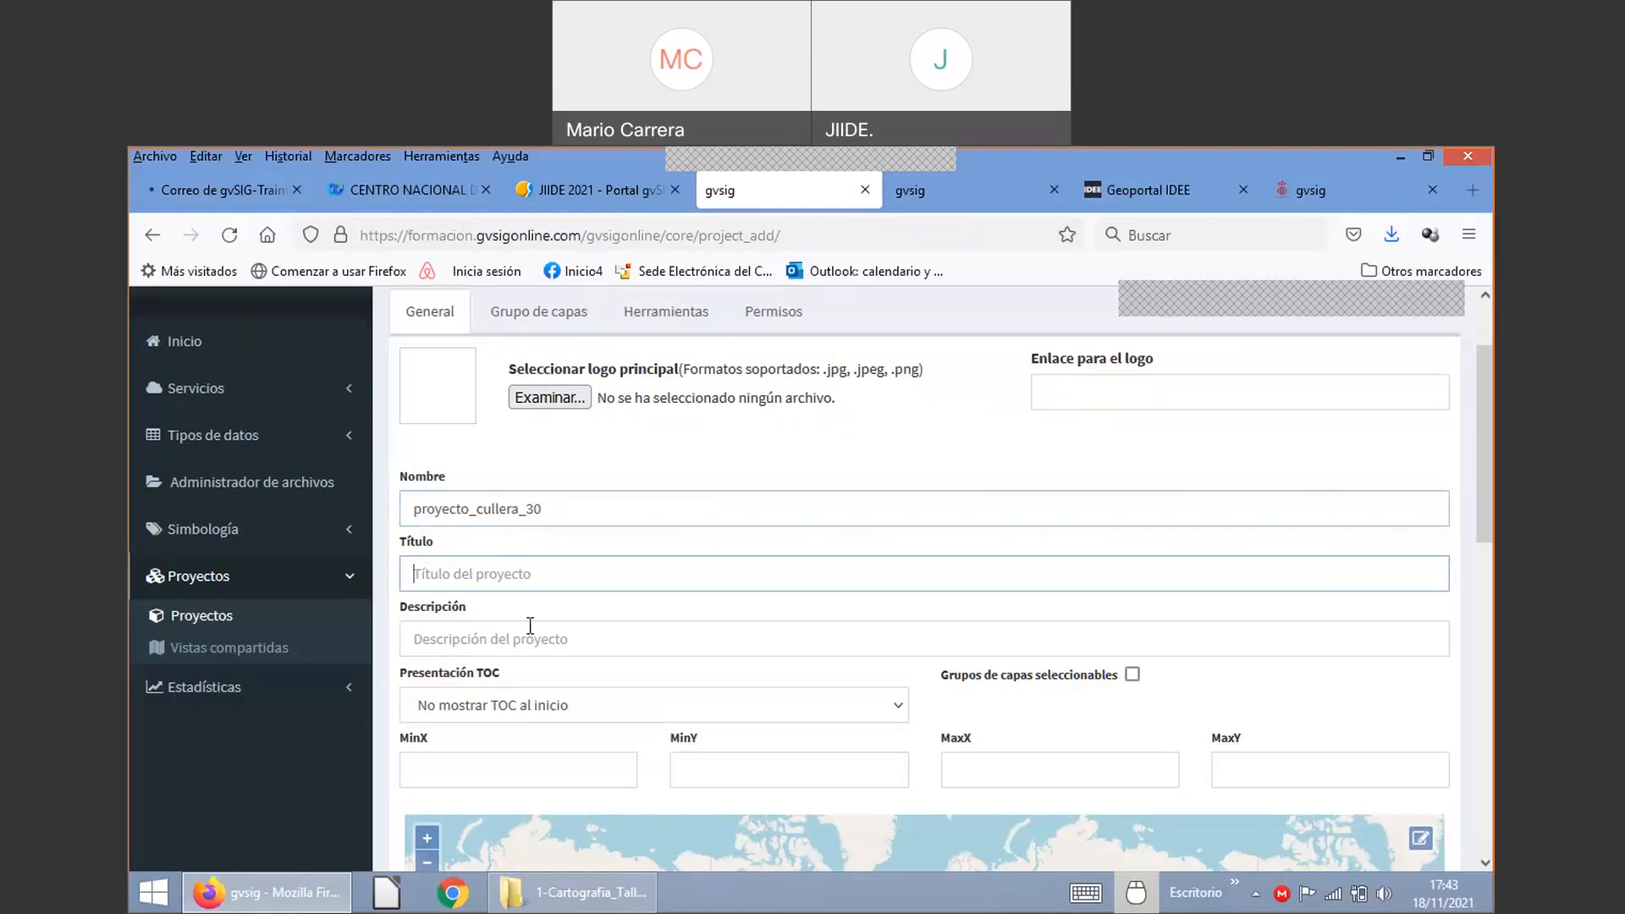
text(P)
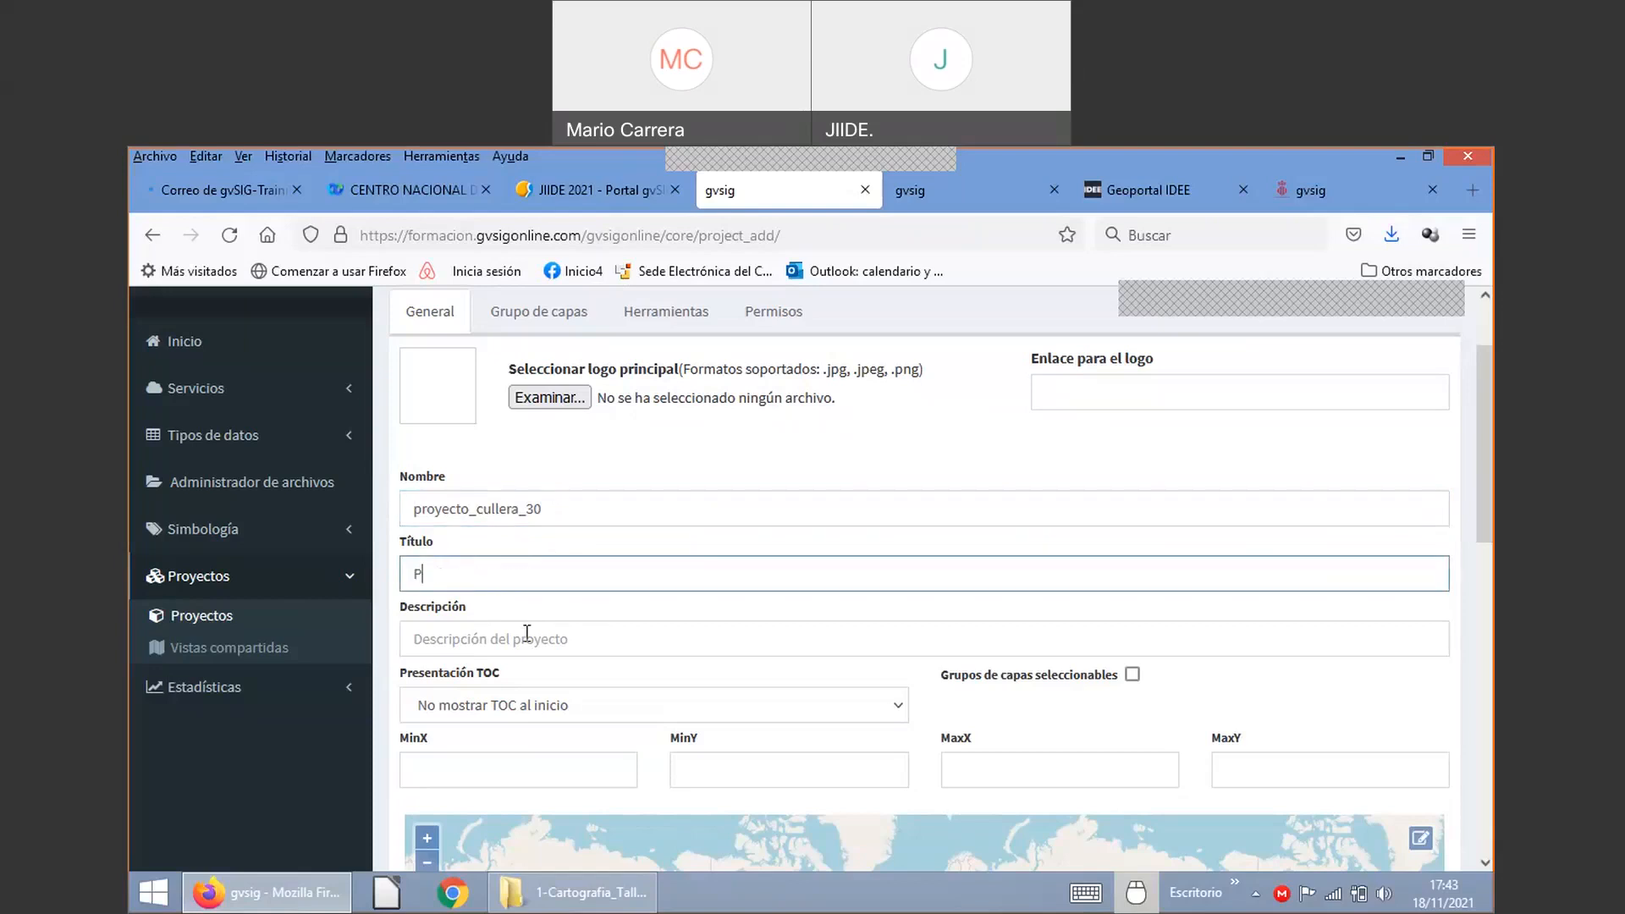
text(roye)
text(cto )
text(Cu)
text(llera)
text( ()
text(3=)
click(455, 575)
double_click(455, 576)
triple_click(468, 577)
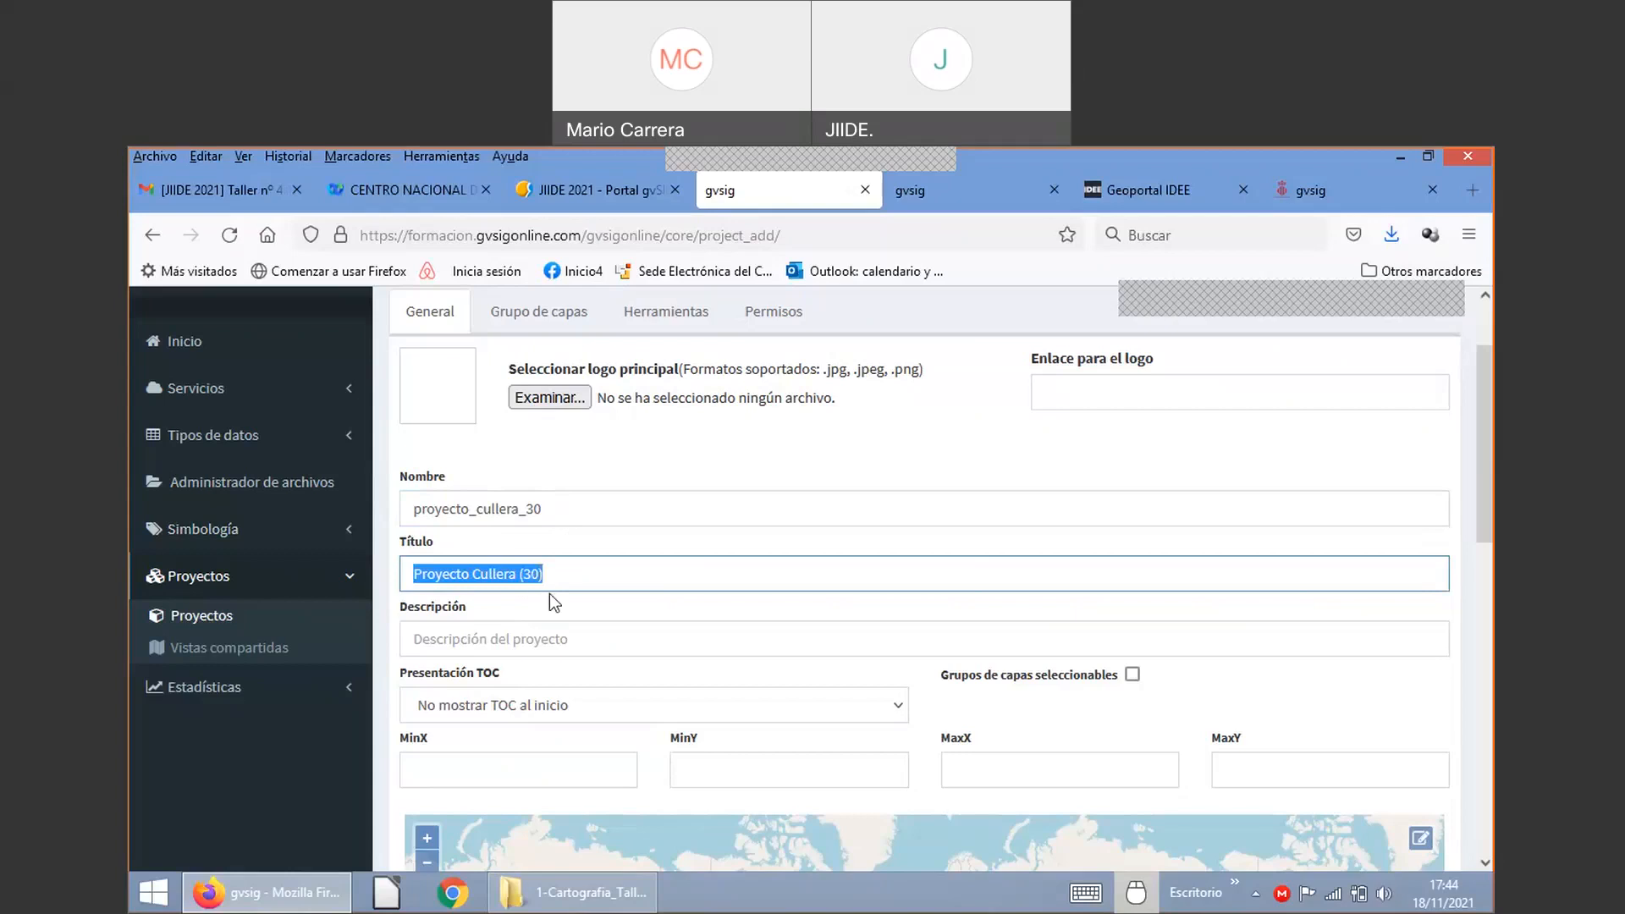
click(496, 637)
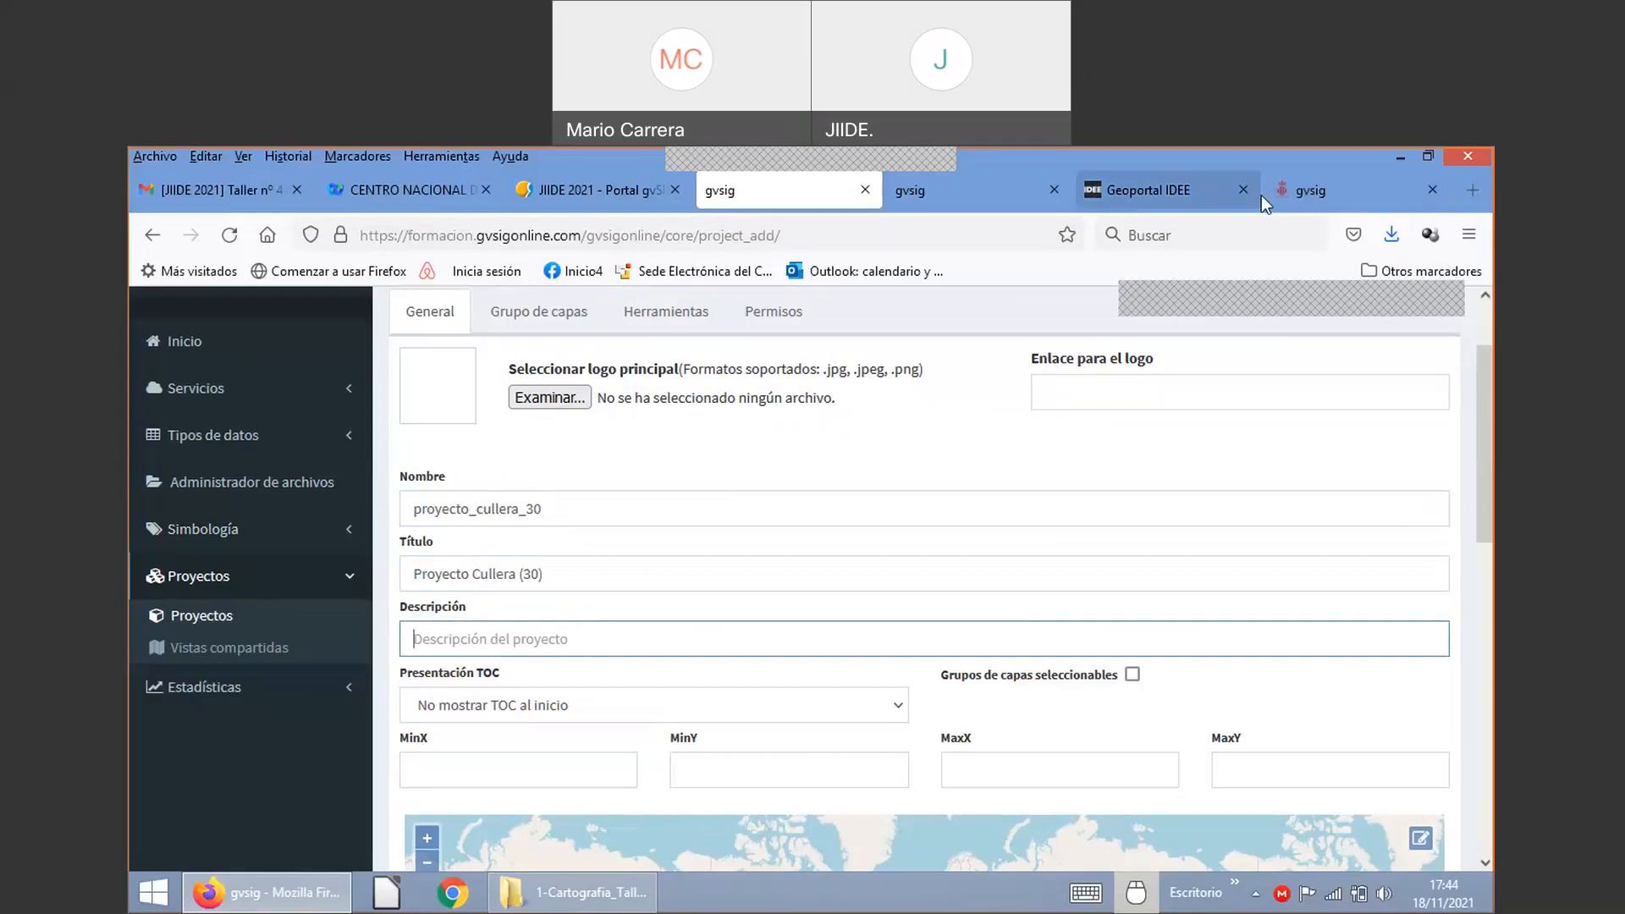
click(1308, 188)
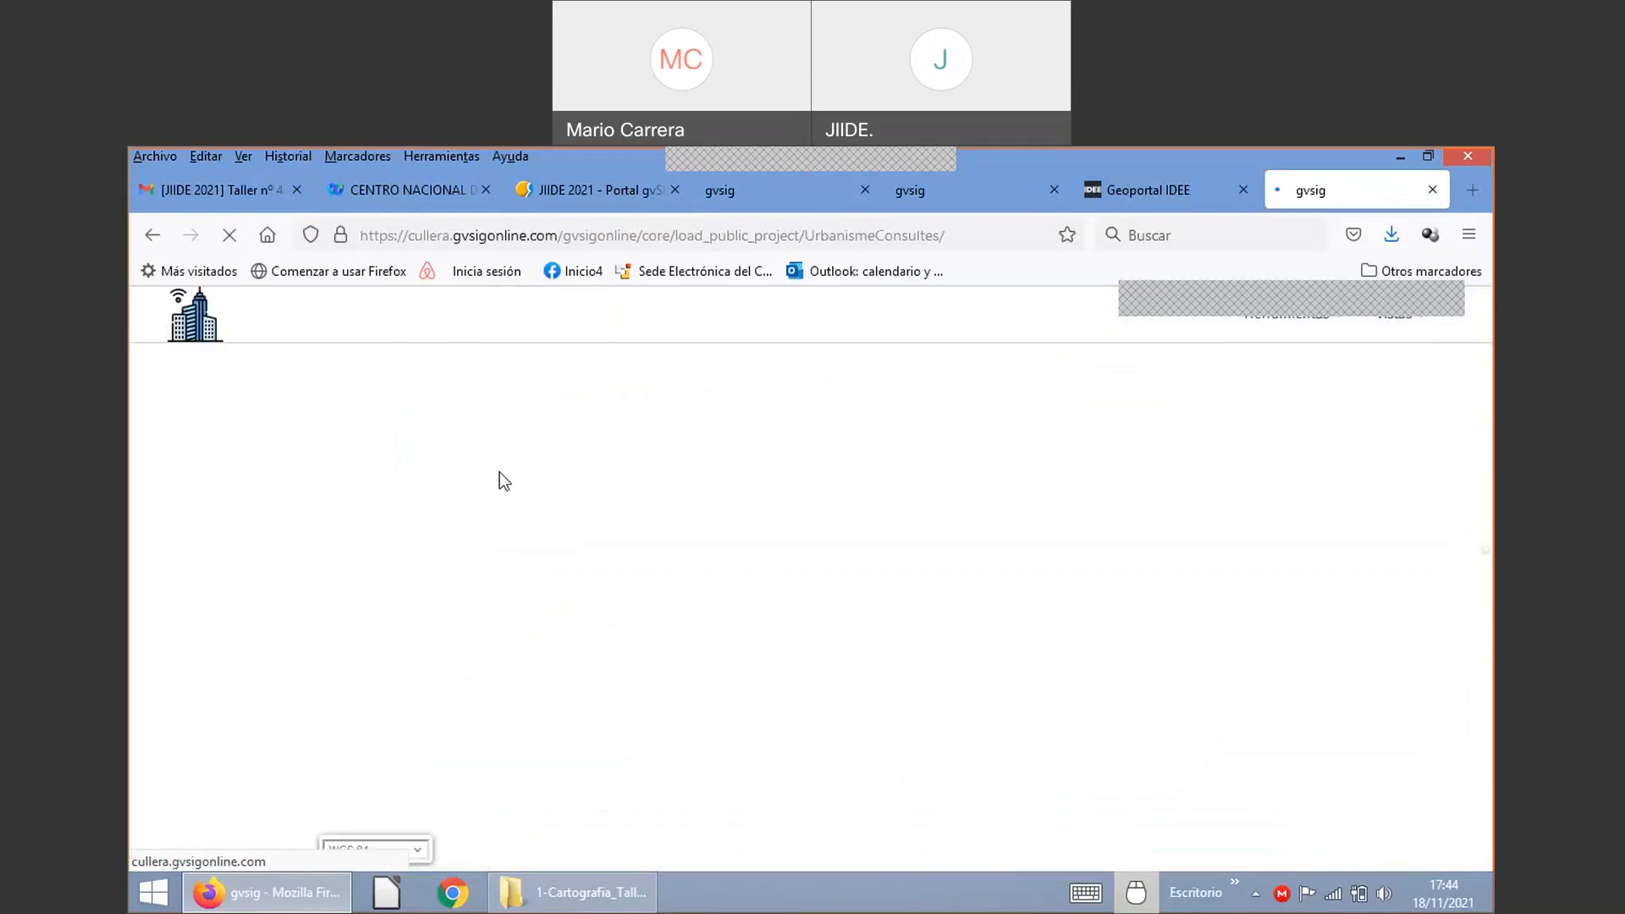
key(alt+Left)
double_click(363, 459)
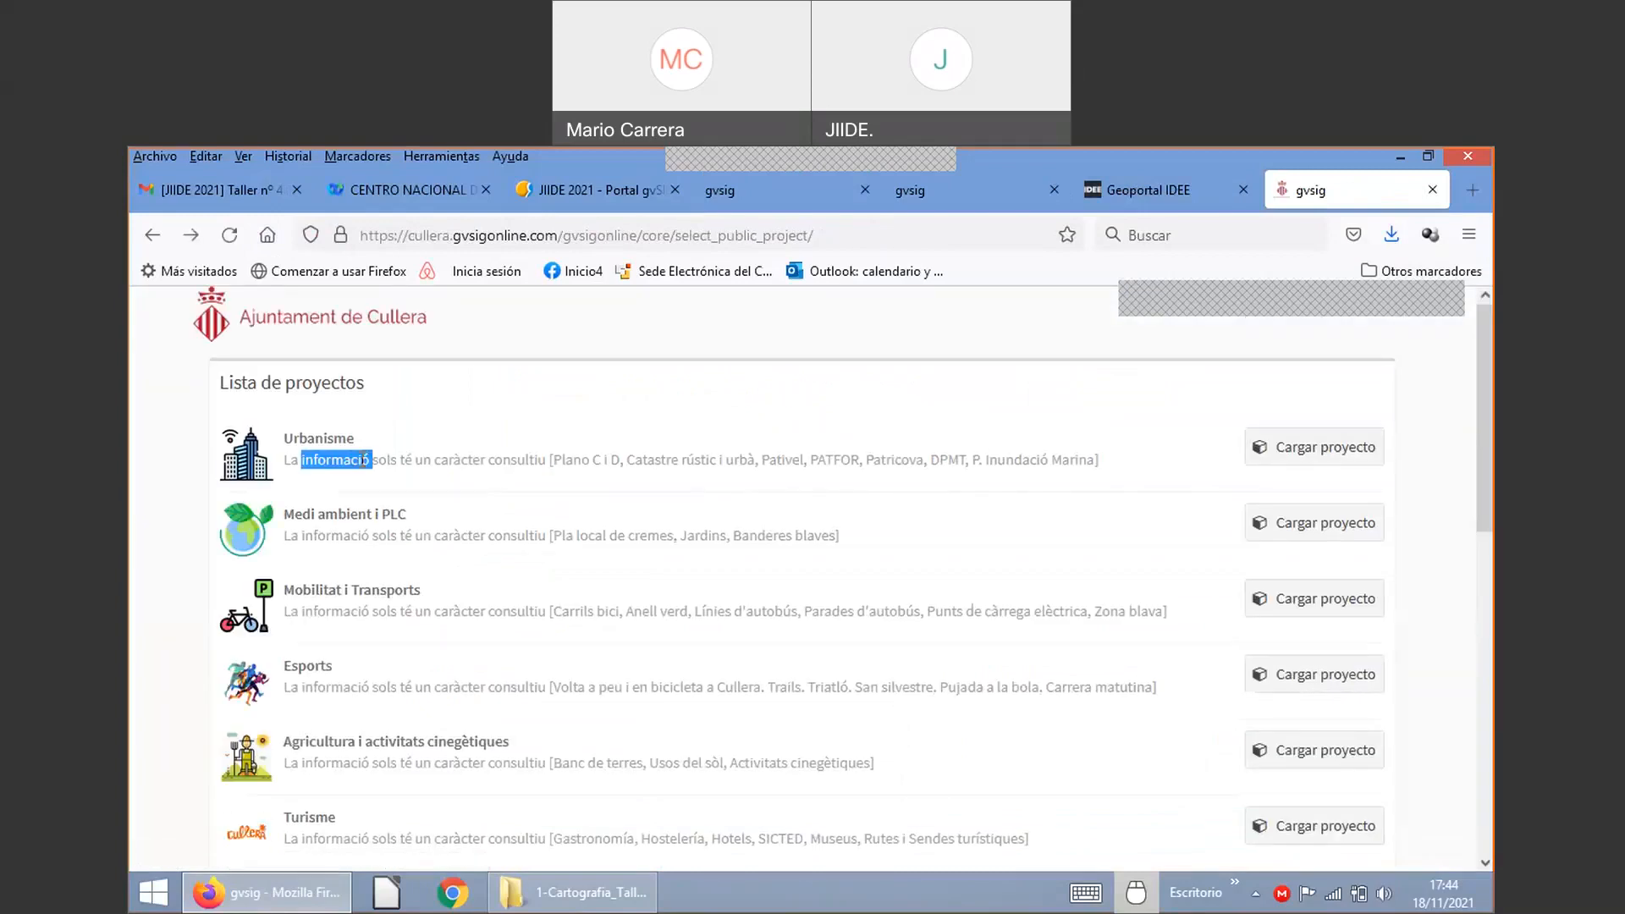
triple_click(363, 460)
double_click(414, 534)
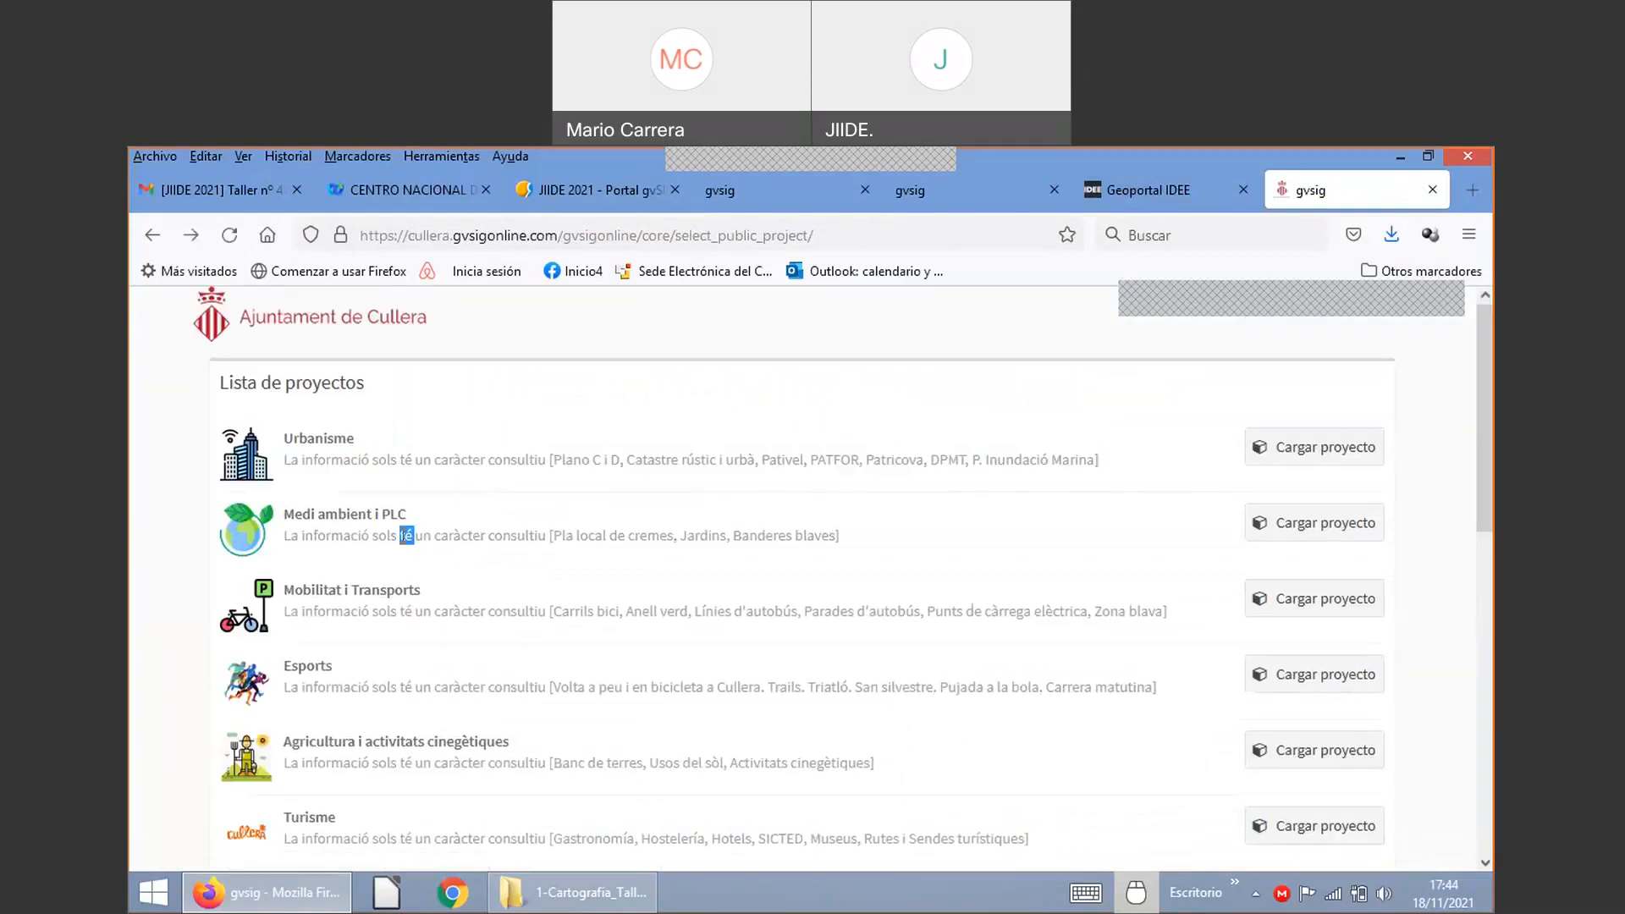
double_click(405, 611)
triple_click(404, 611)
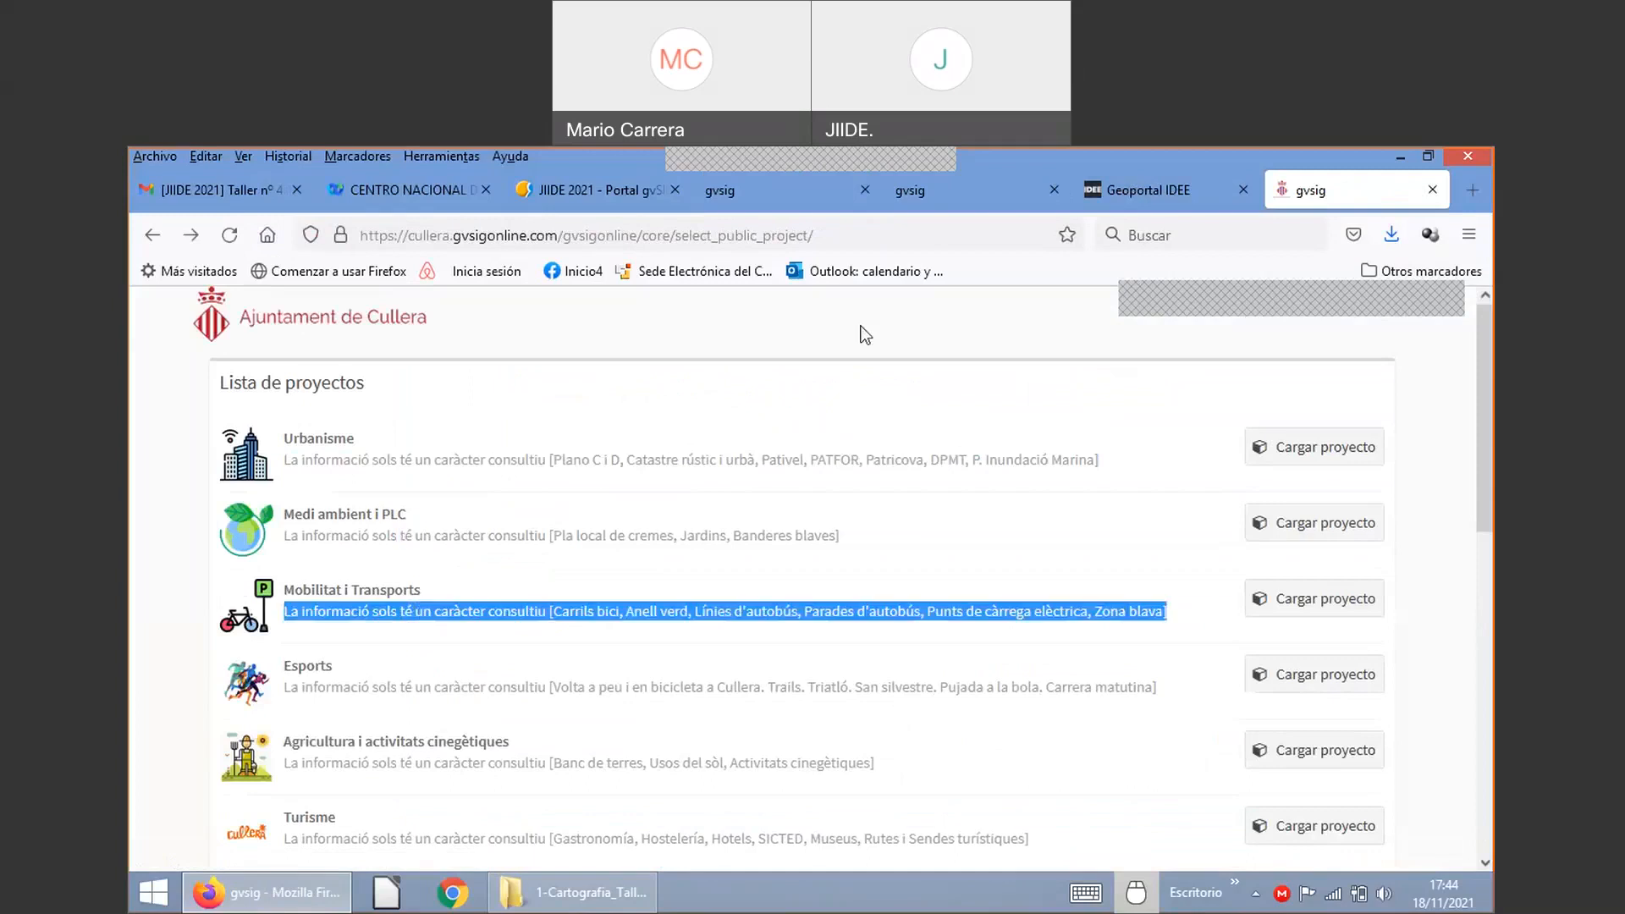
click(777, 196)
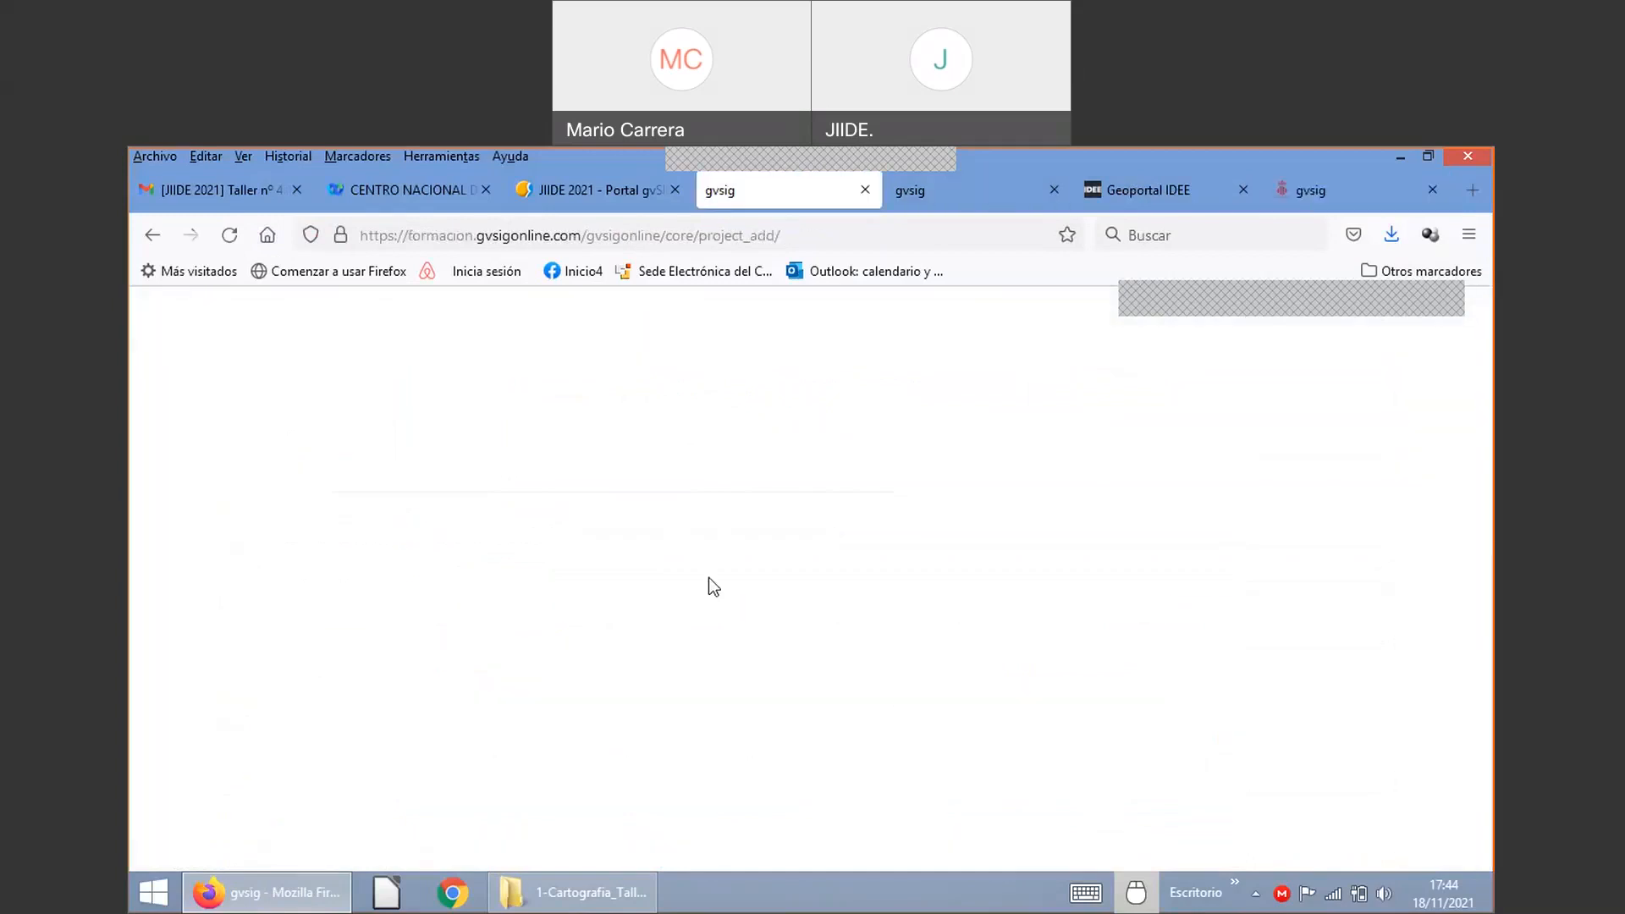
click(491, 645)
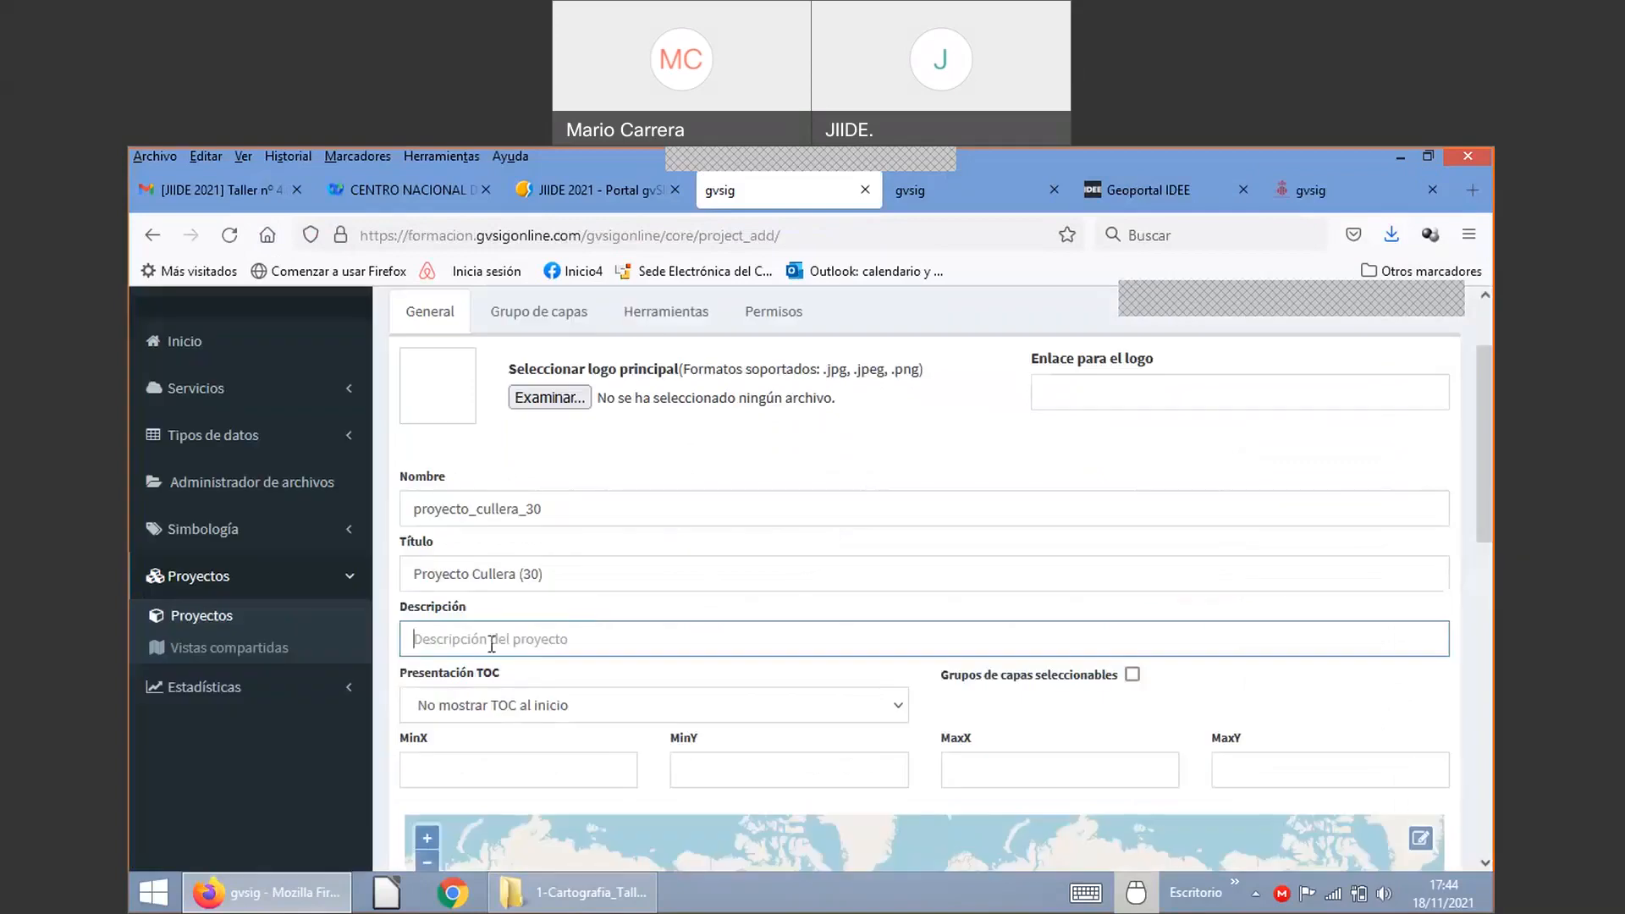
Step: Enter 'Taller JIIDE' as the project description, then bring up the Xàtiva Urbanismo viewer tab
text(P)
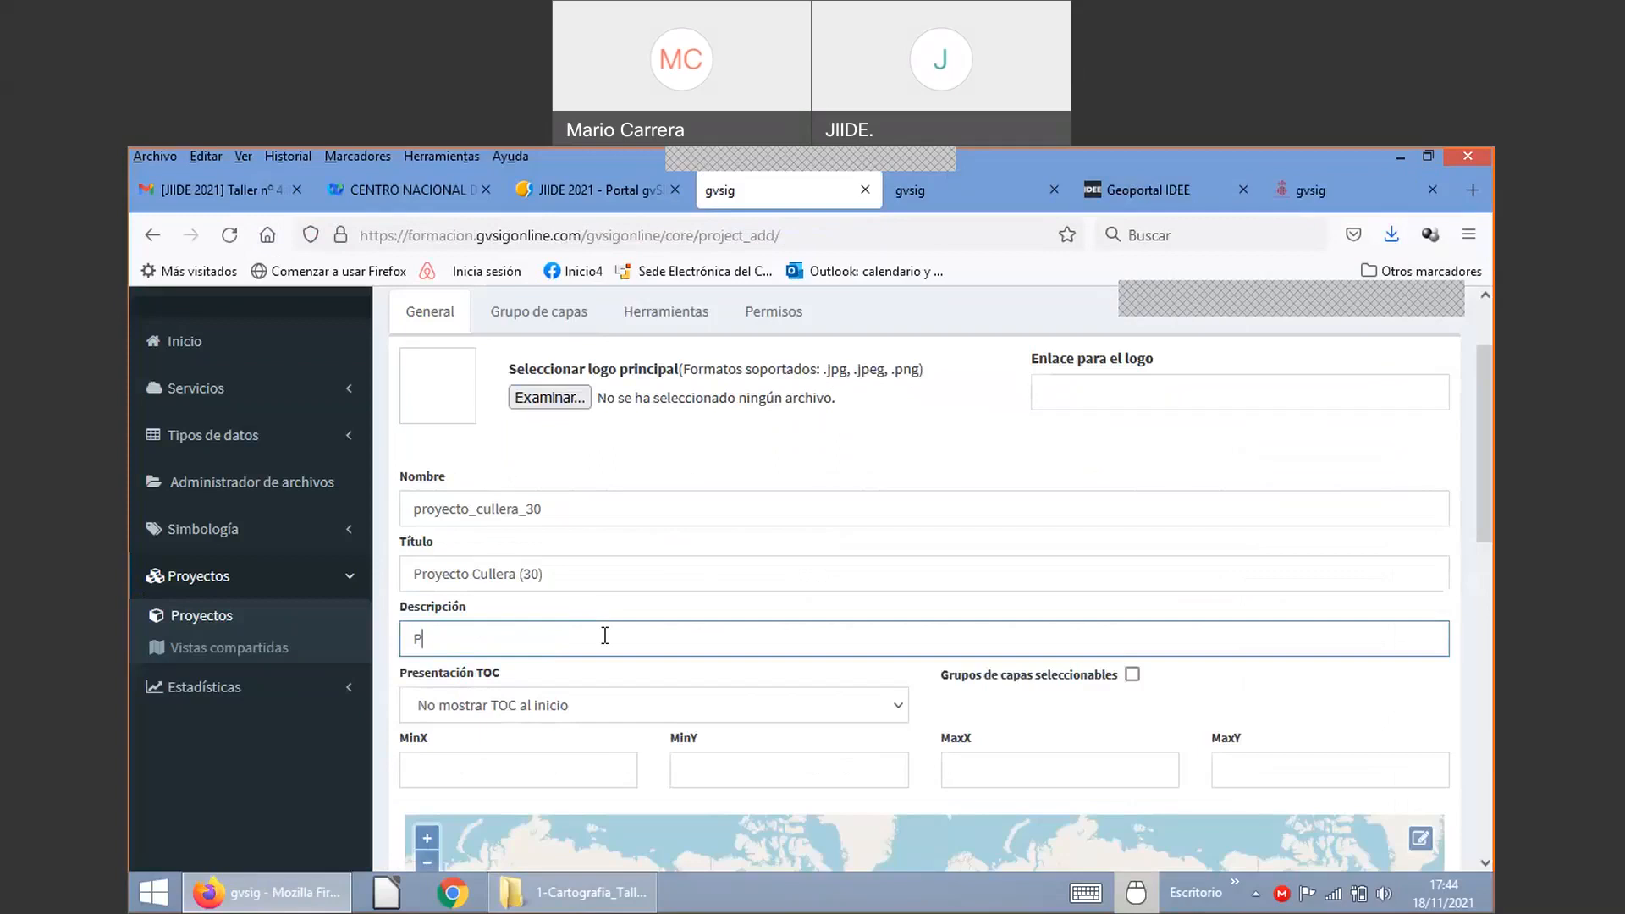
key(BackSpace)
text(Taller JIIDE)
click(464, 708)
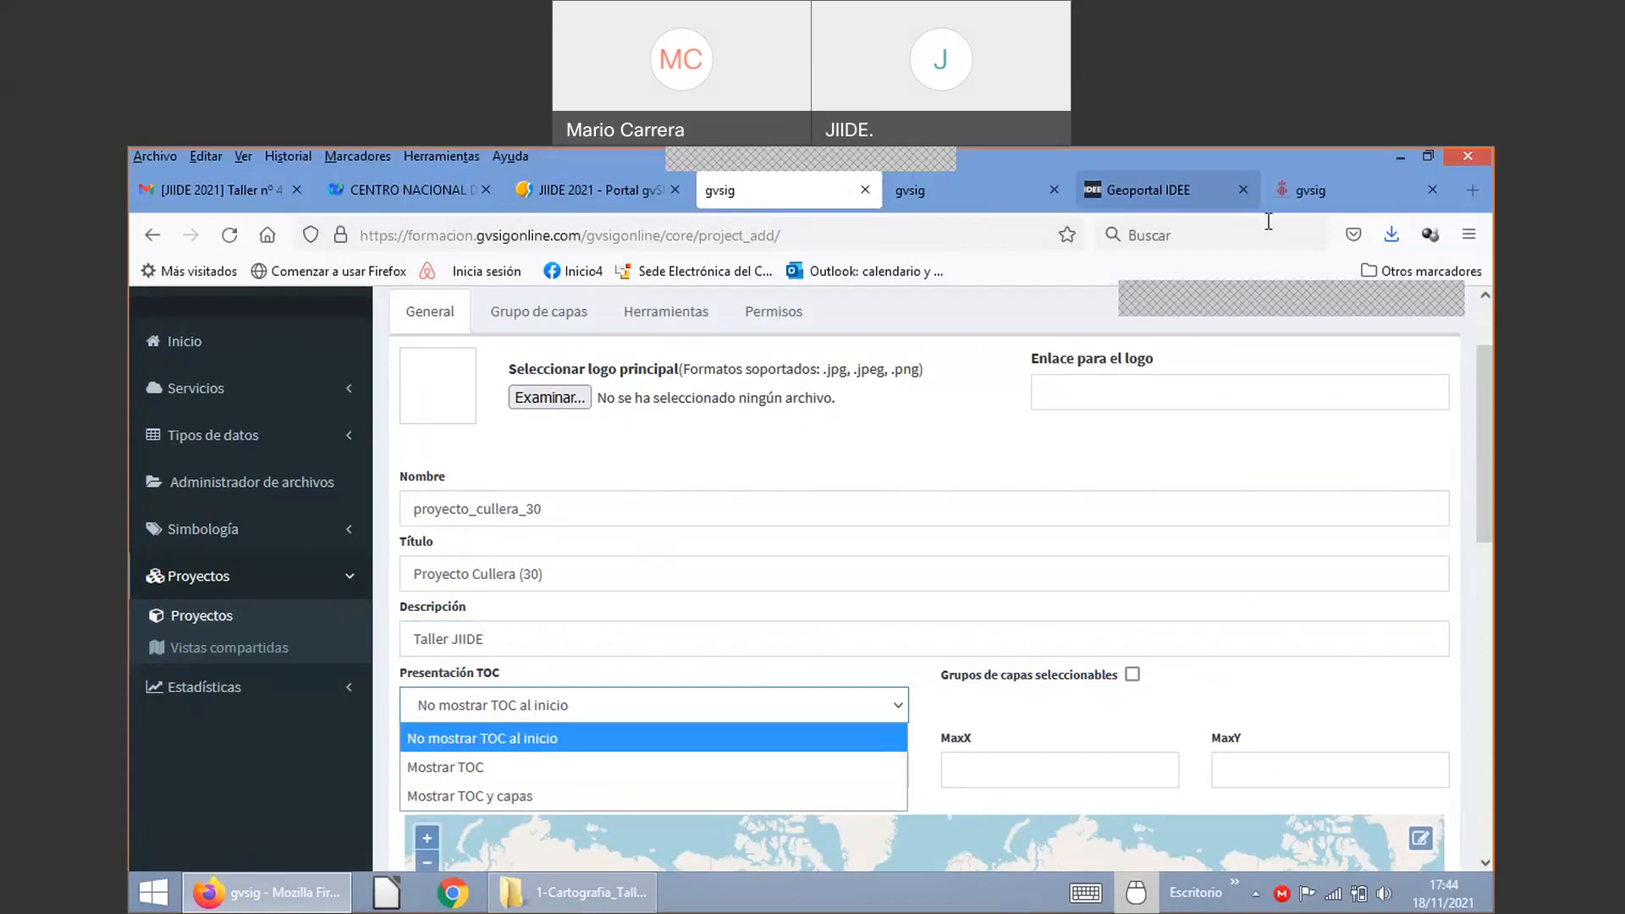
click(1012, 191)
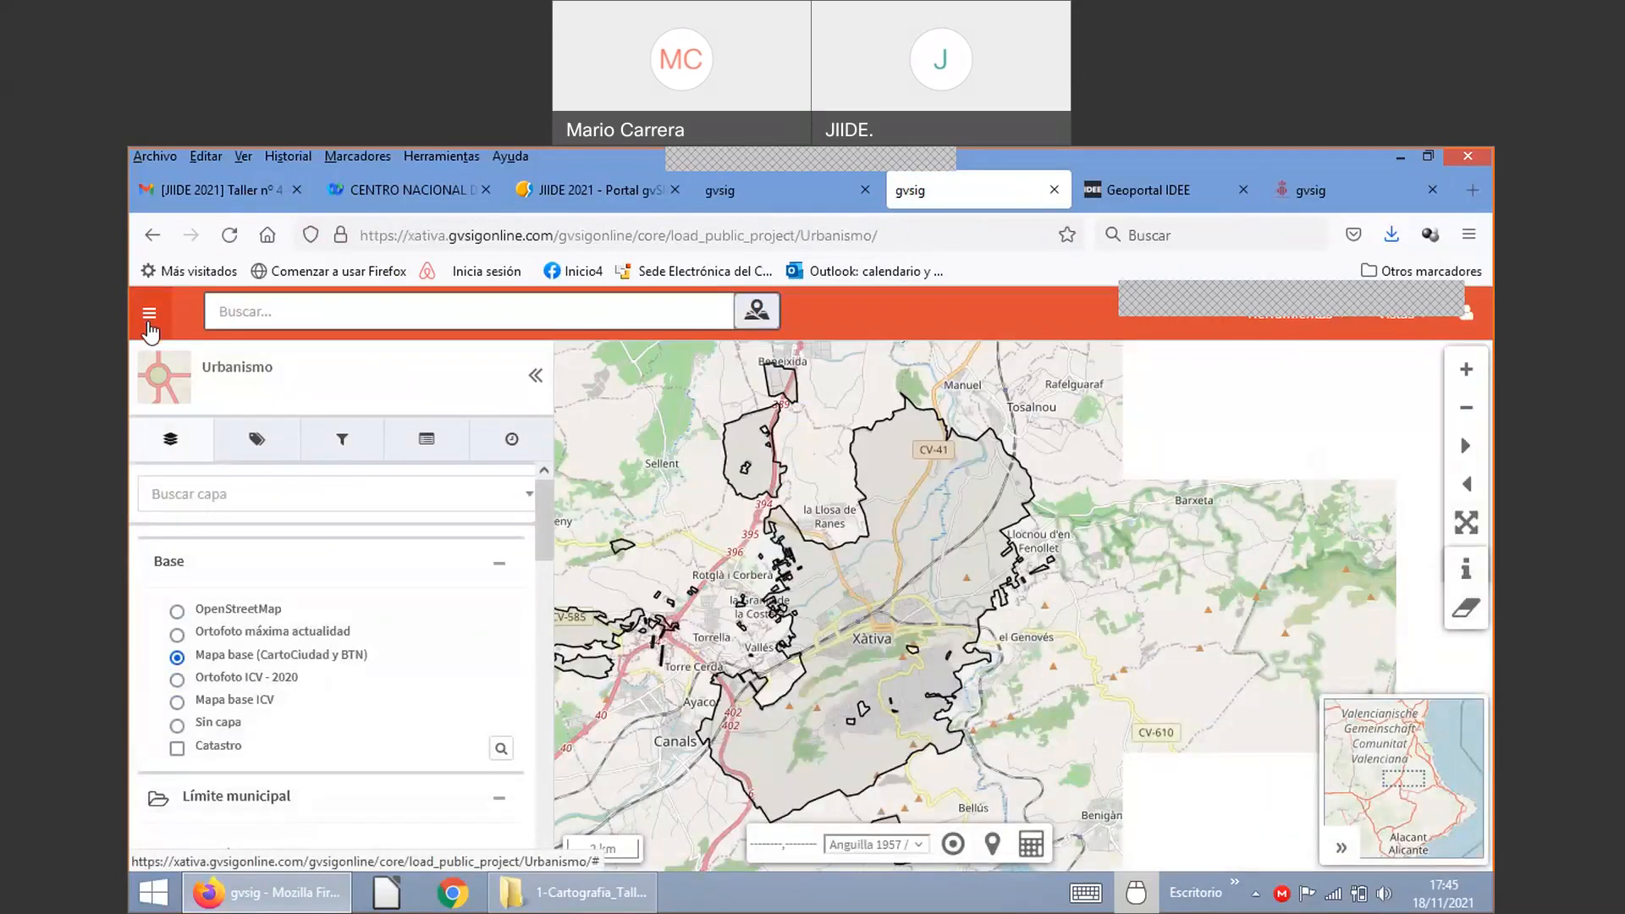
Step: Collapse and reopen the Xàtiva viewer's layer panel, then return to the new project form
click(150, 325)
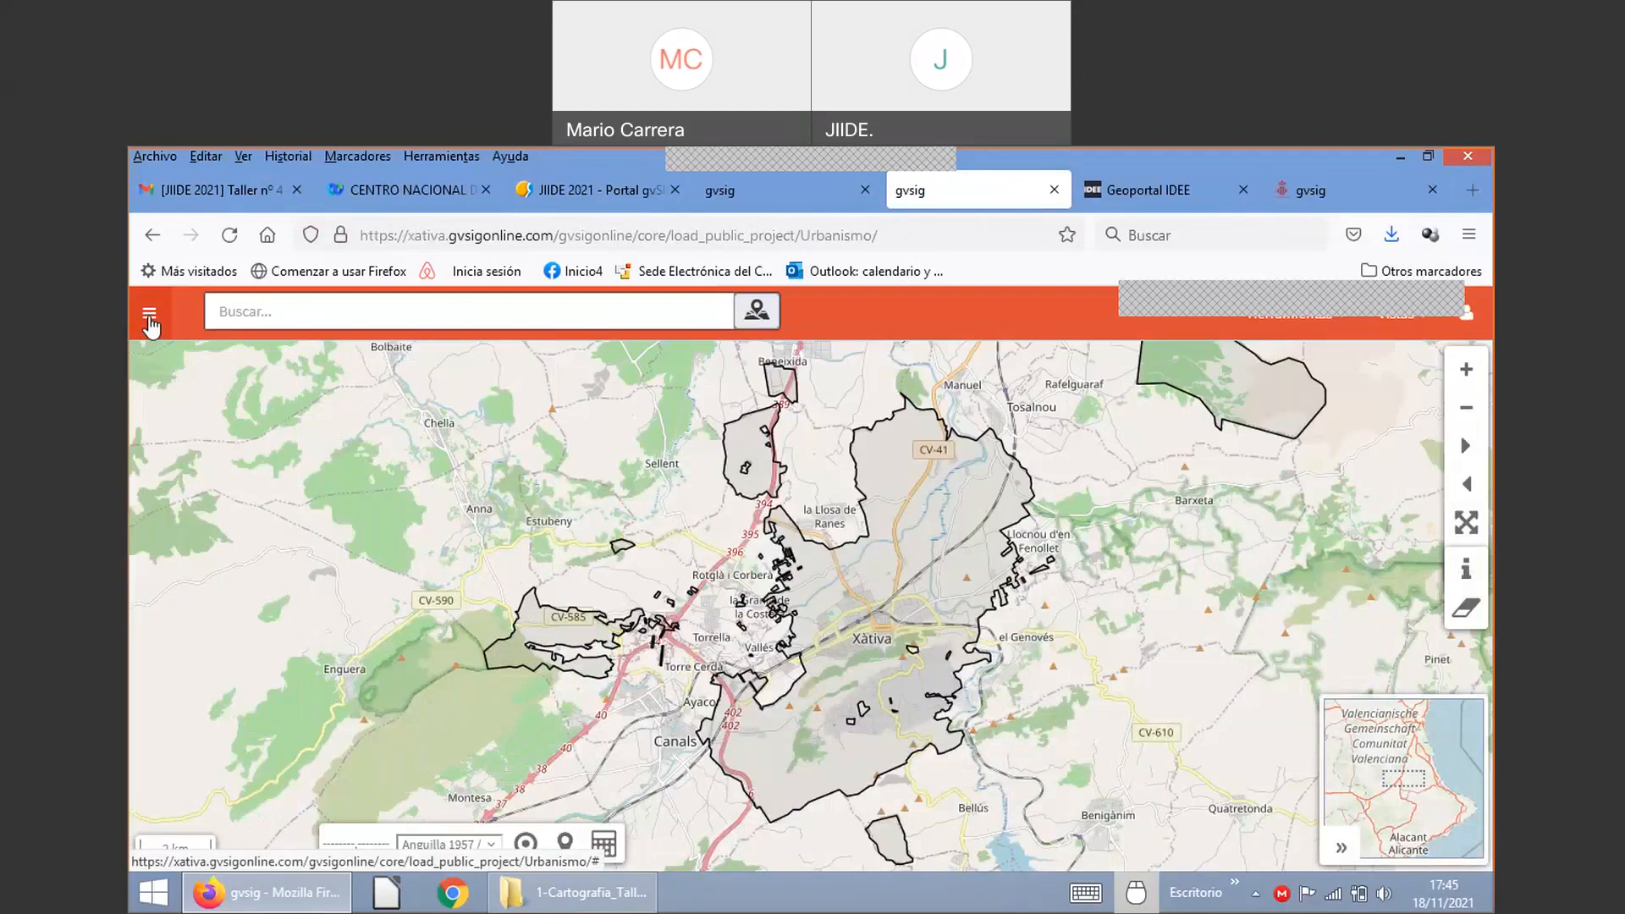
click(150, 326)
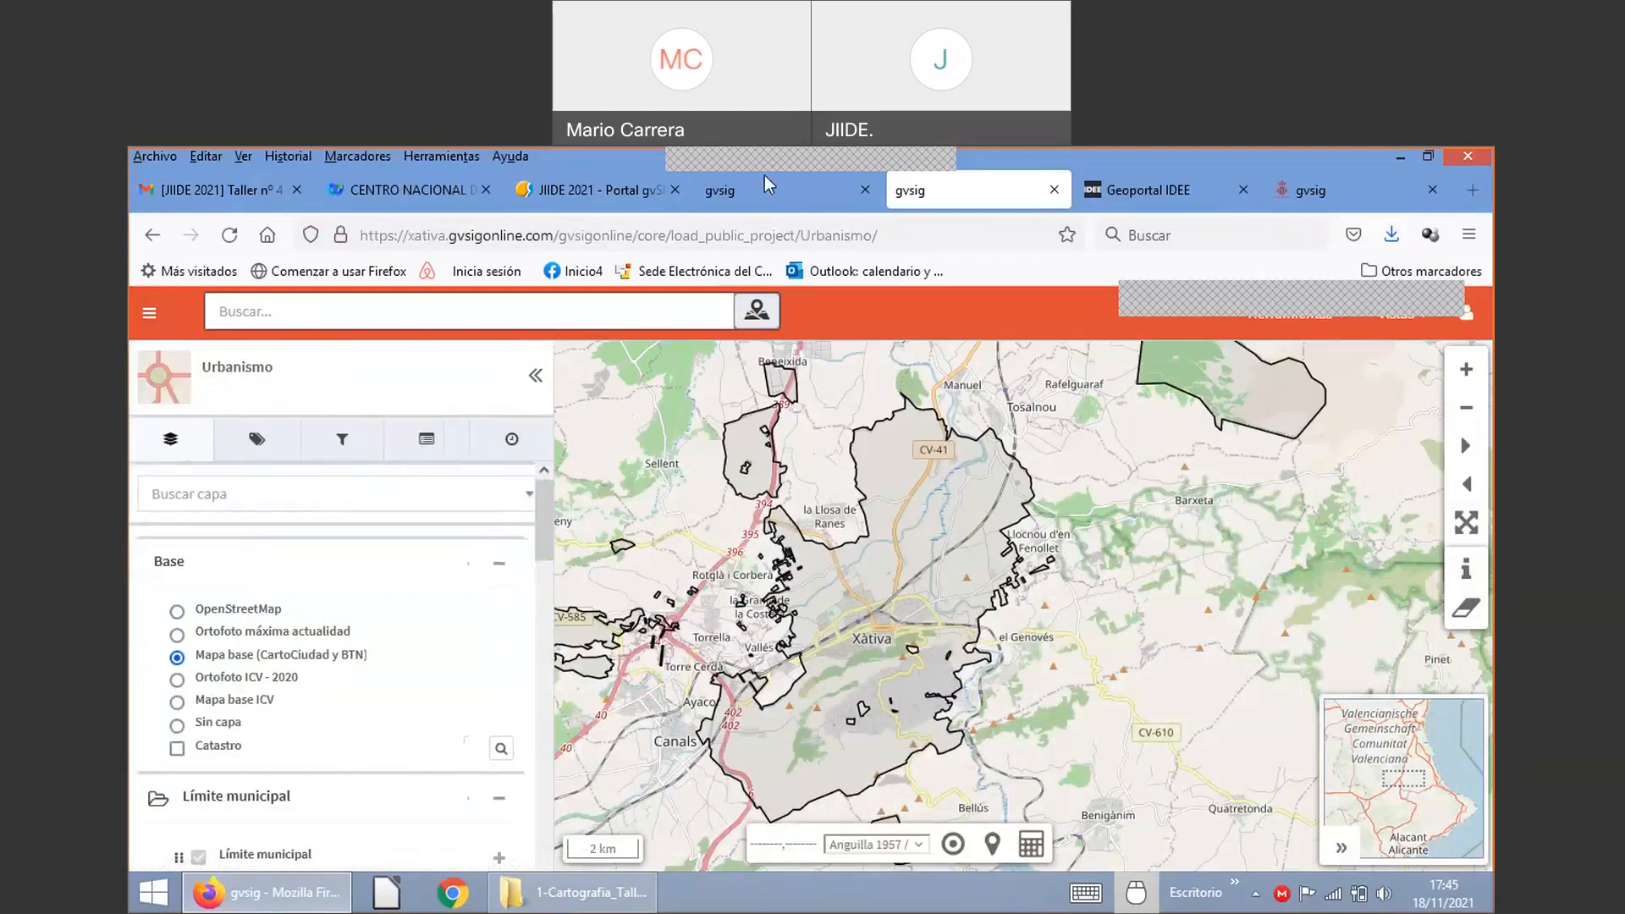
click(749, 198)
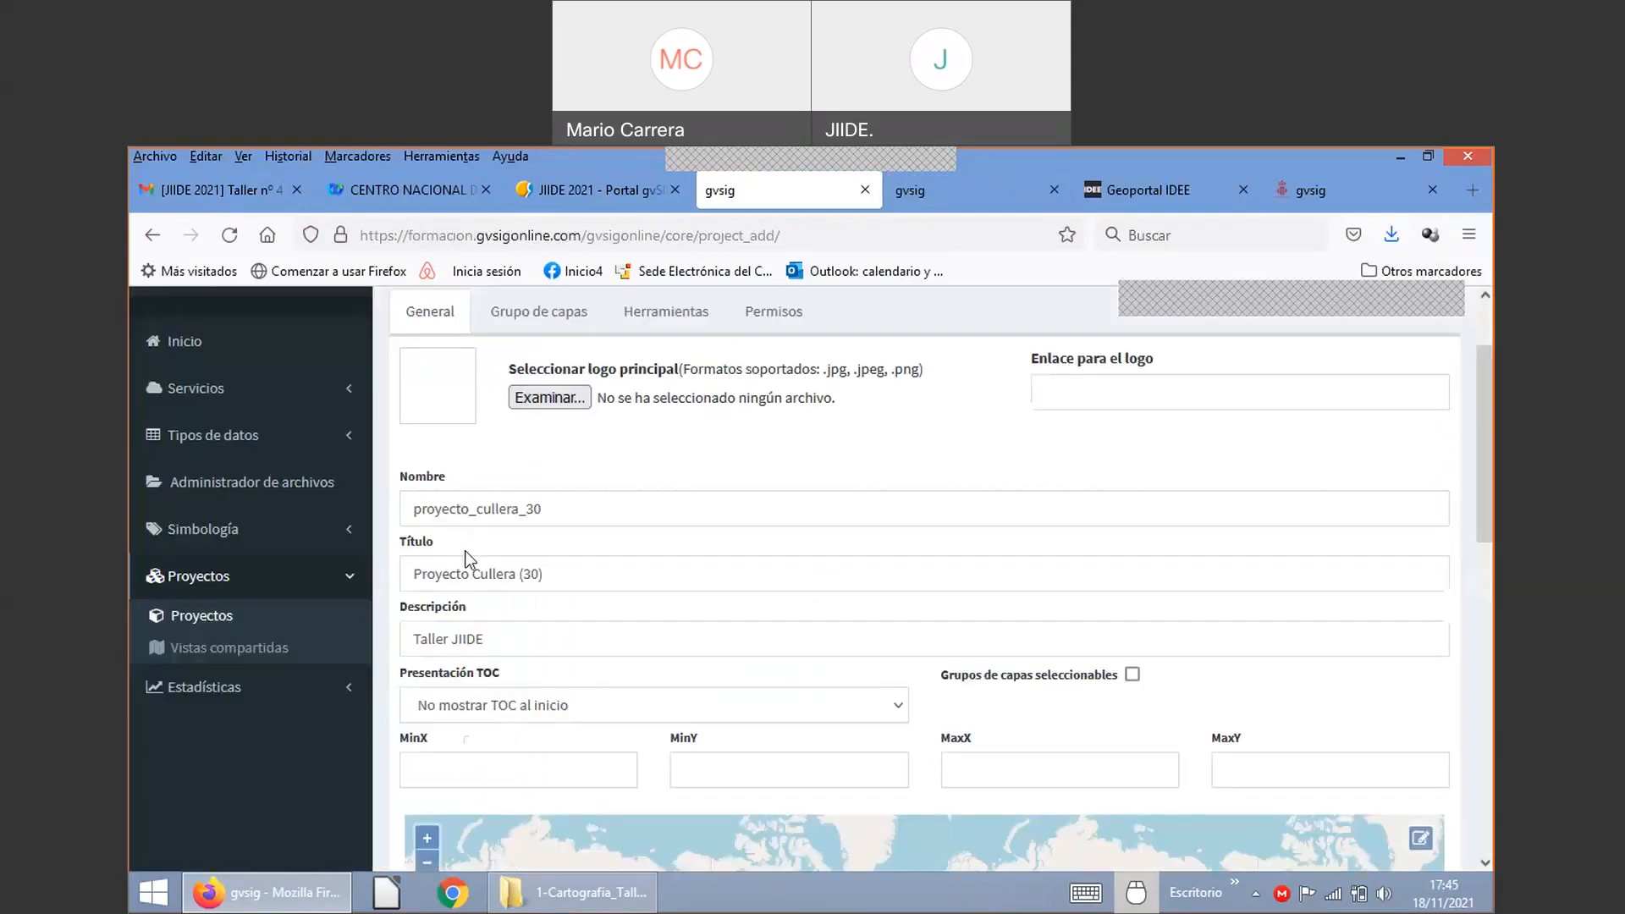
Step: Choose 'Mostrar TOC y capas' for Presentación TOC and tick 'Grupos de capas seleccionables'
scroll(450, 604, down, 2)
click(474, 598)
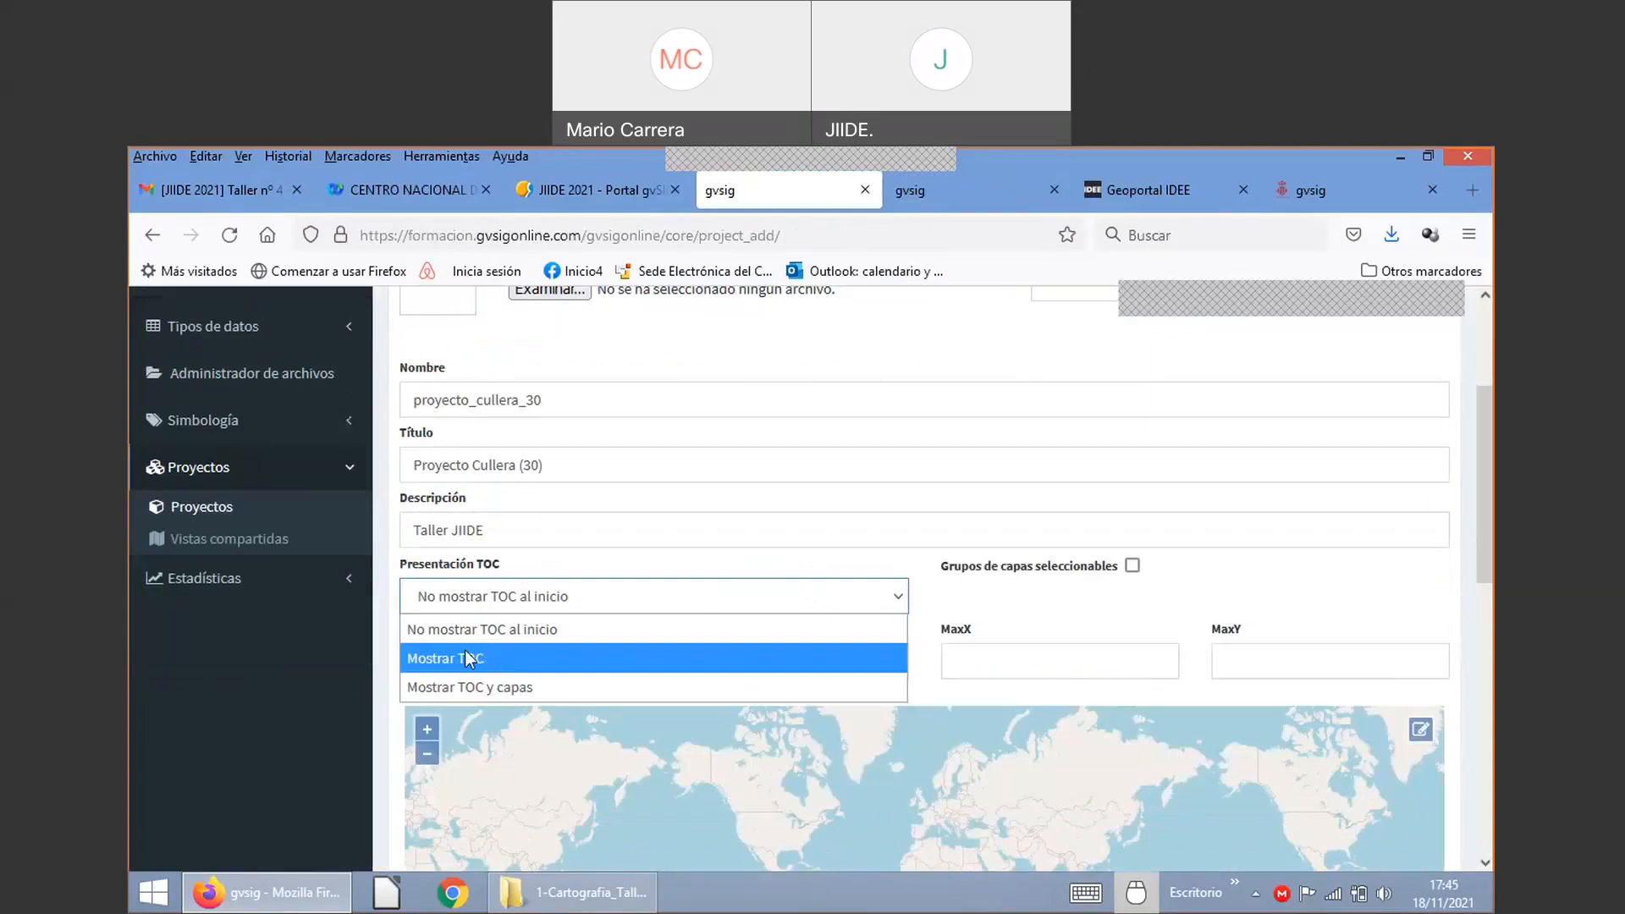
click(466, 684)
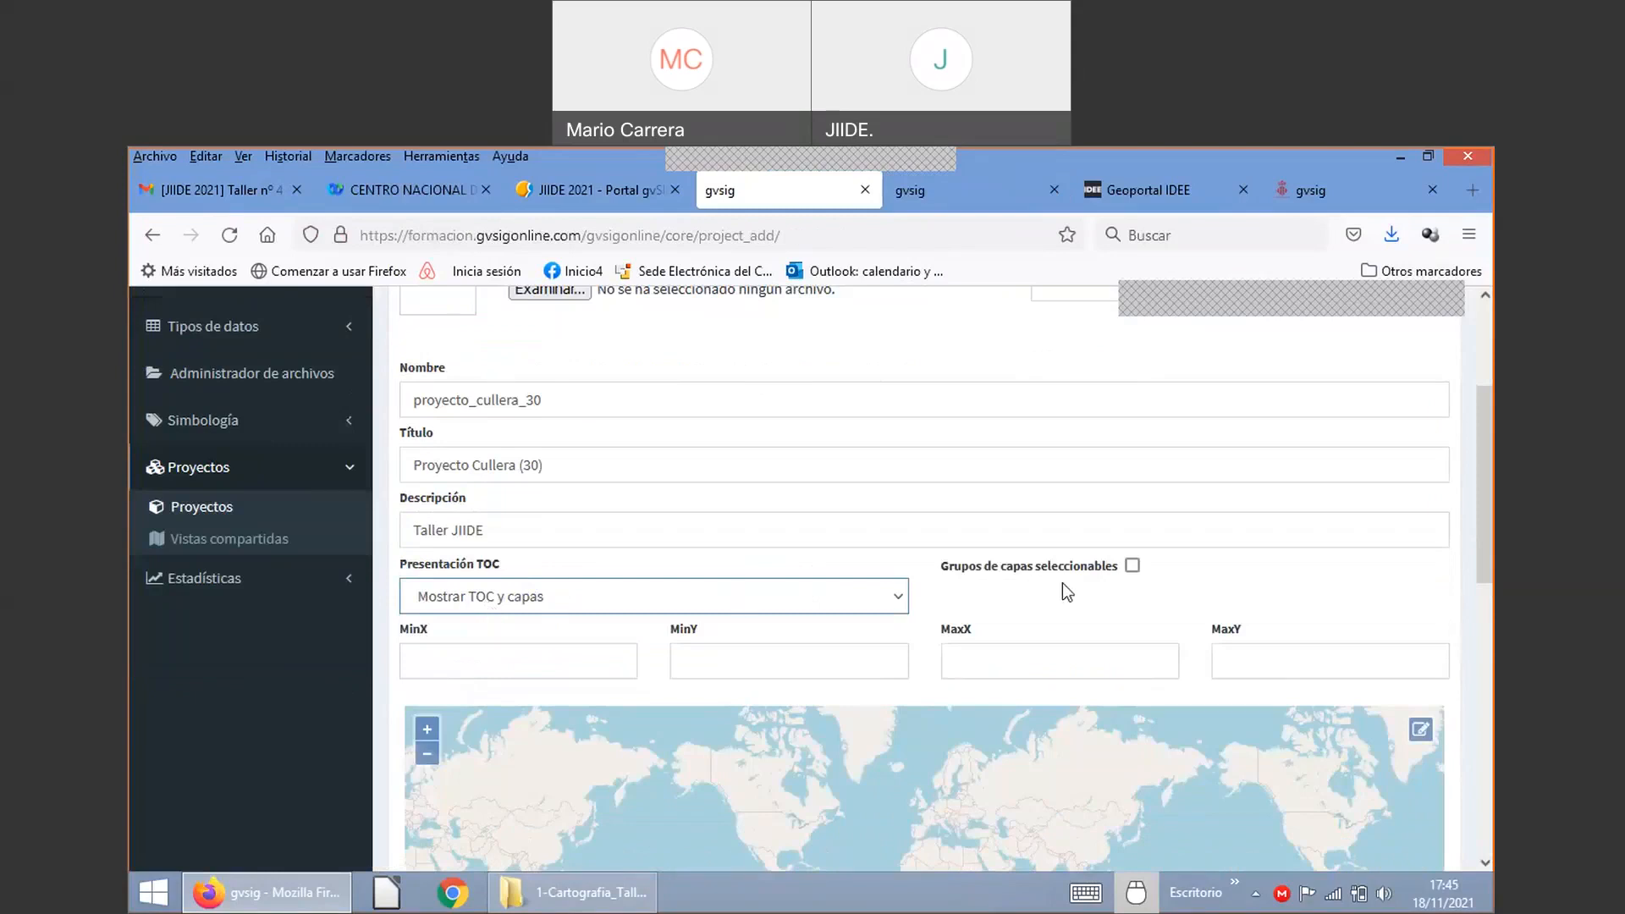
click(1132, 567)
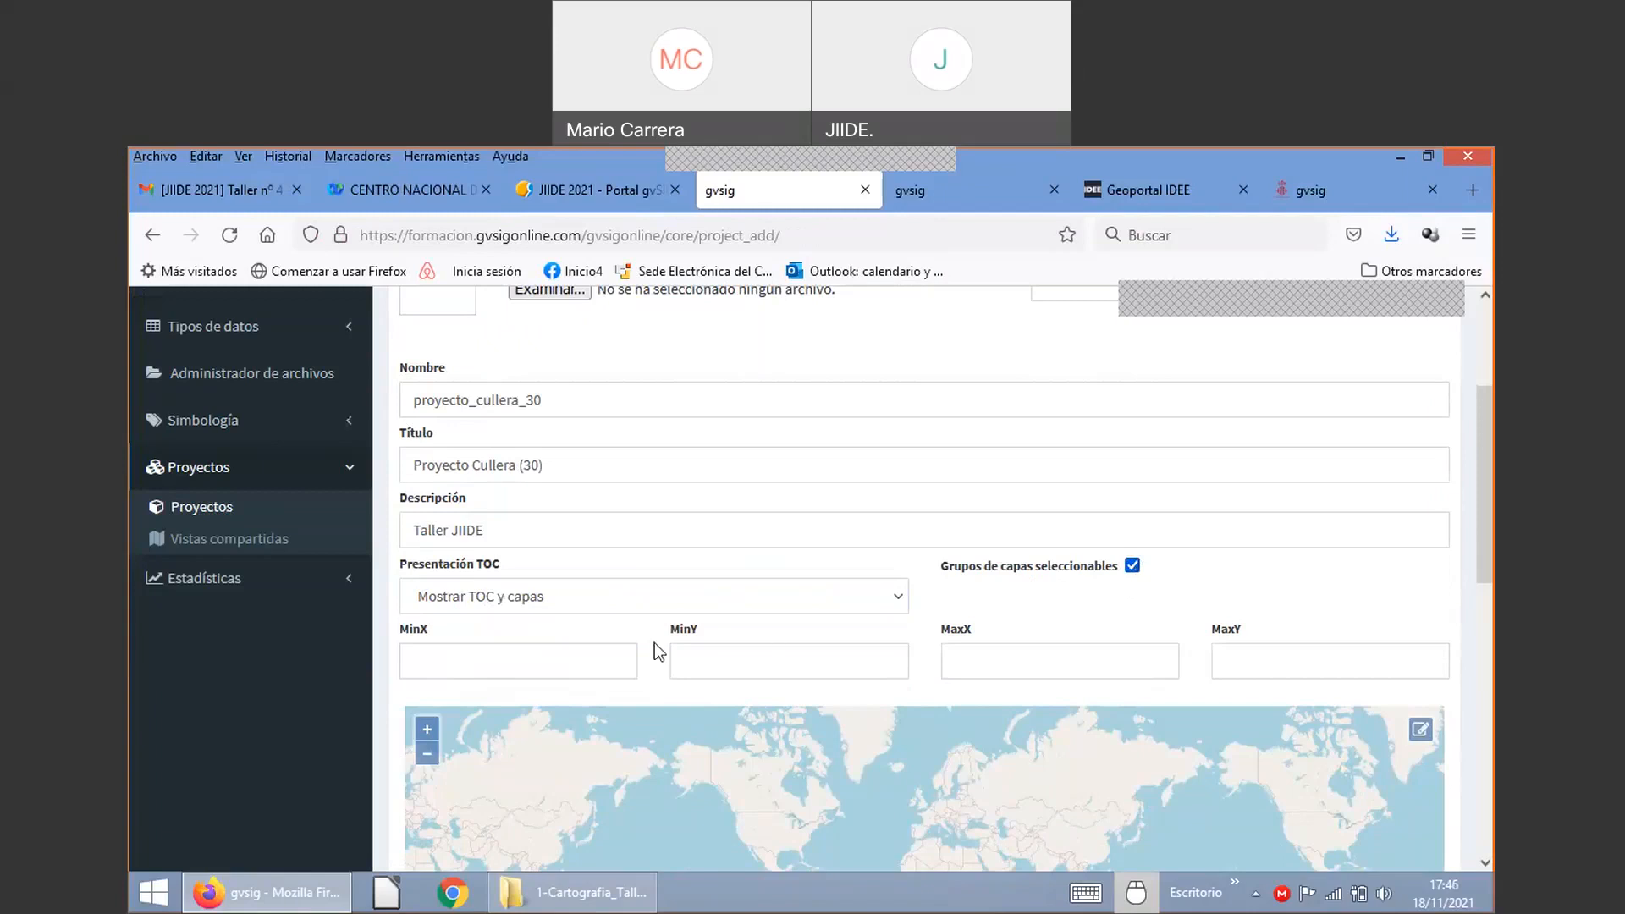
Step: Zoom the project's map from the Iberian view into Cullera and pan to centre Sueca and Cullera
scroll(1476, 527, down, 3)
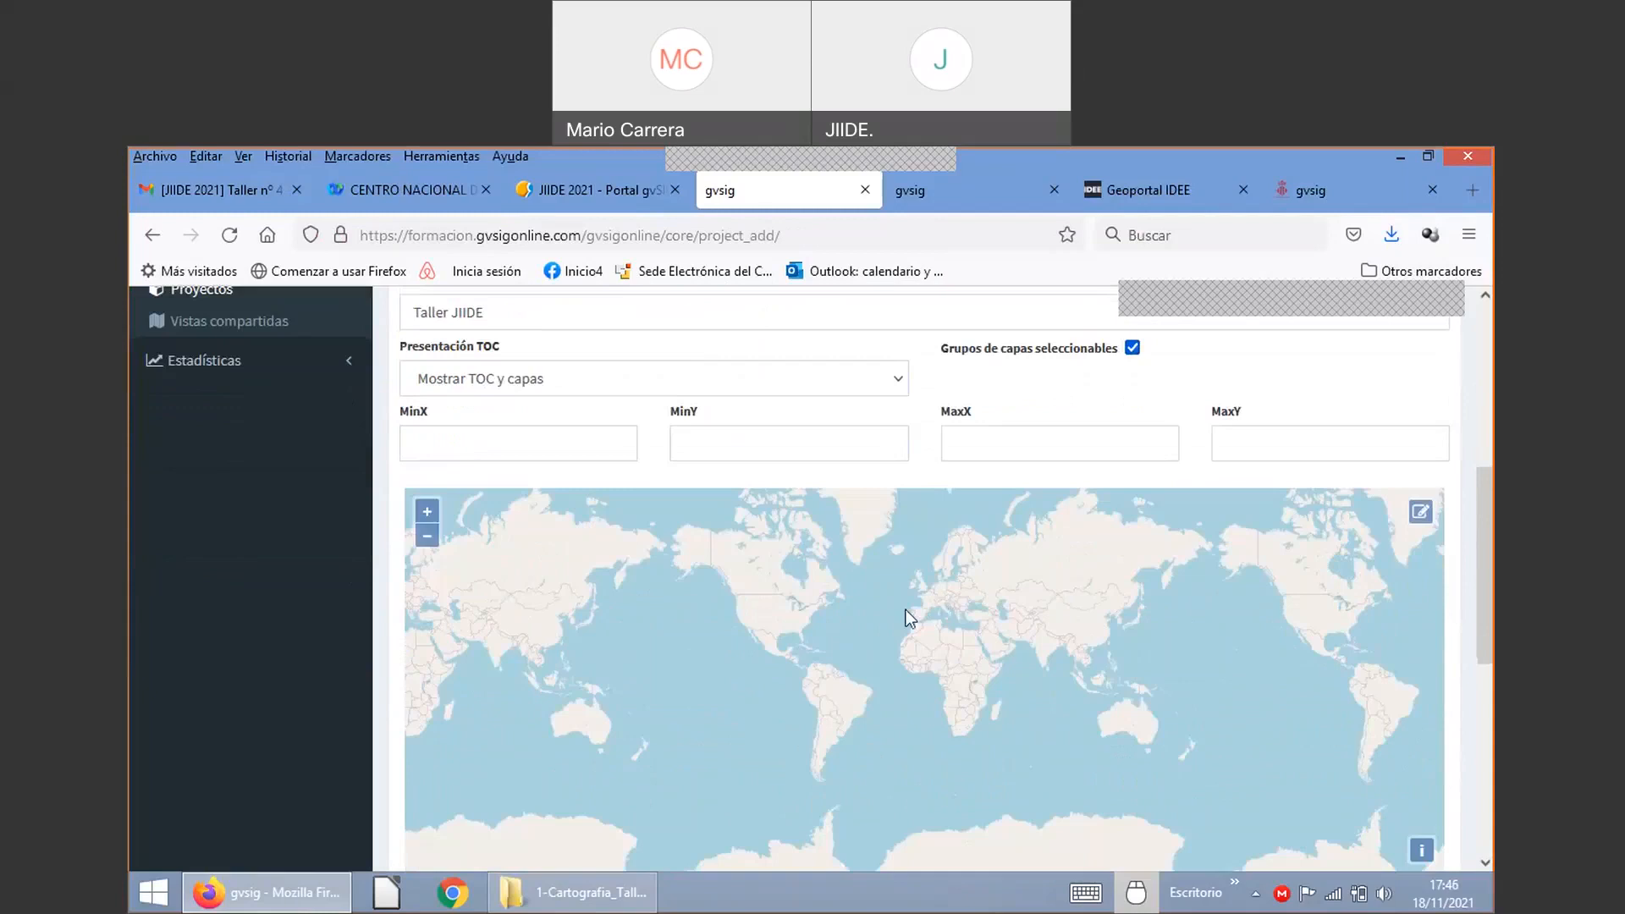
scroll(927, 613, up, 2)
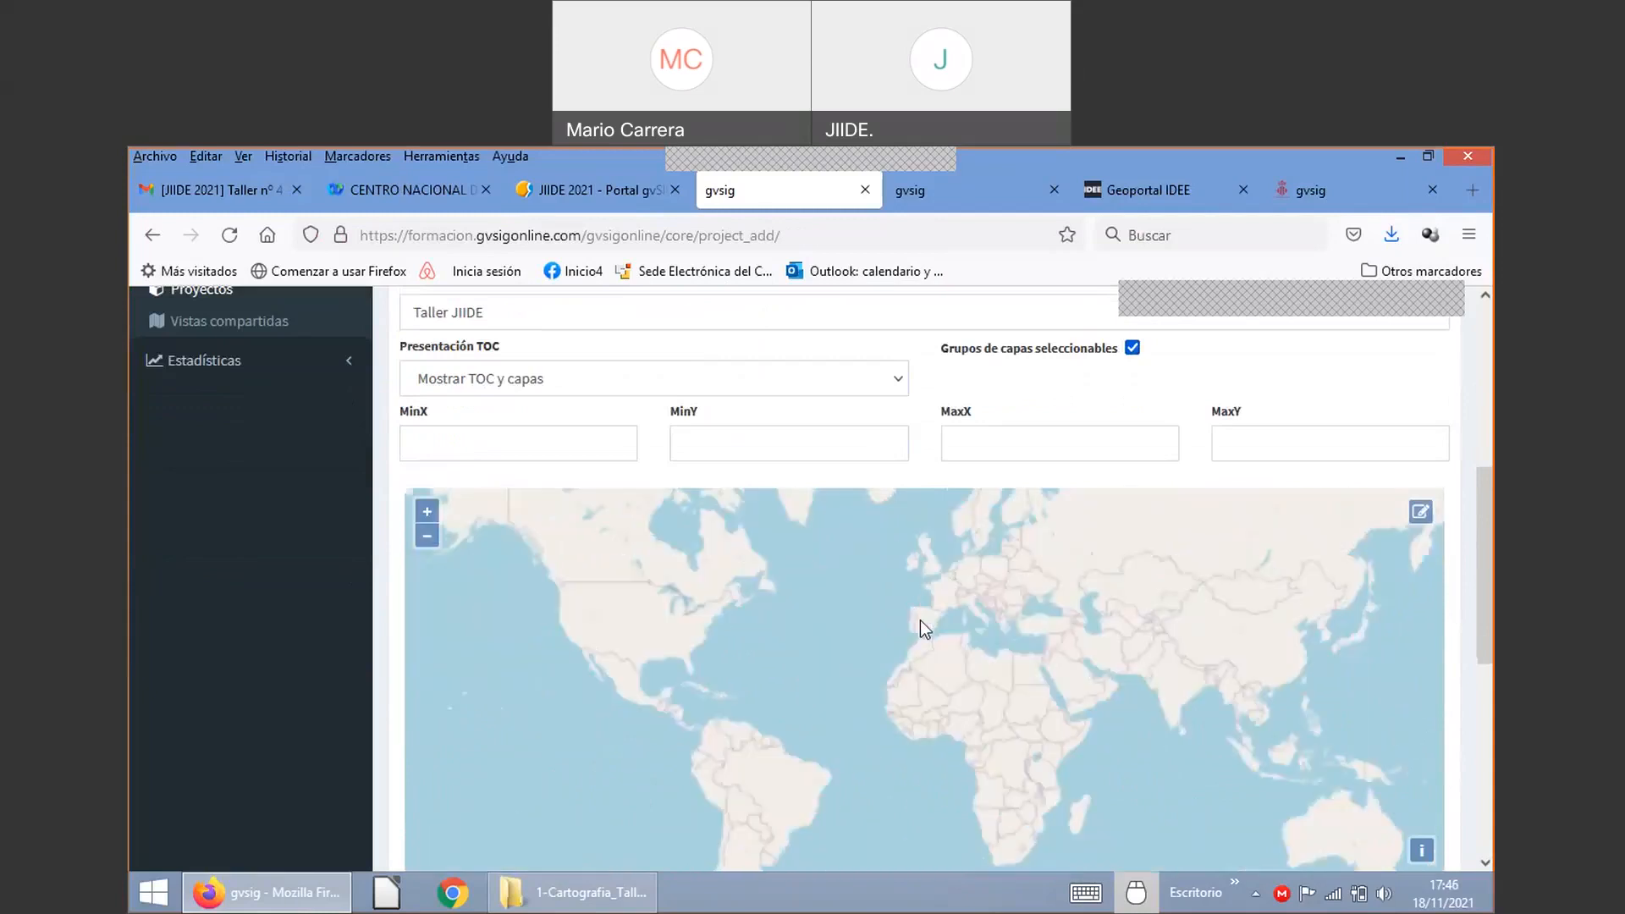
scroll(952, 625, up, 2)
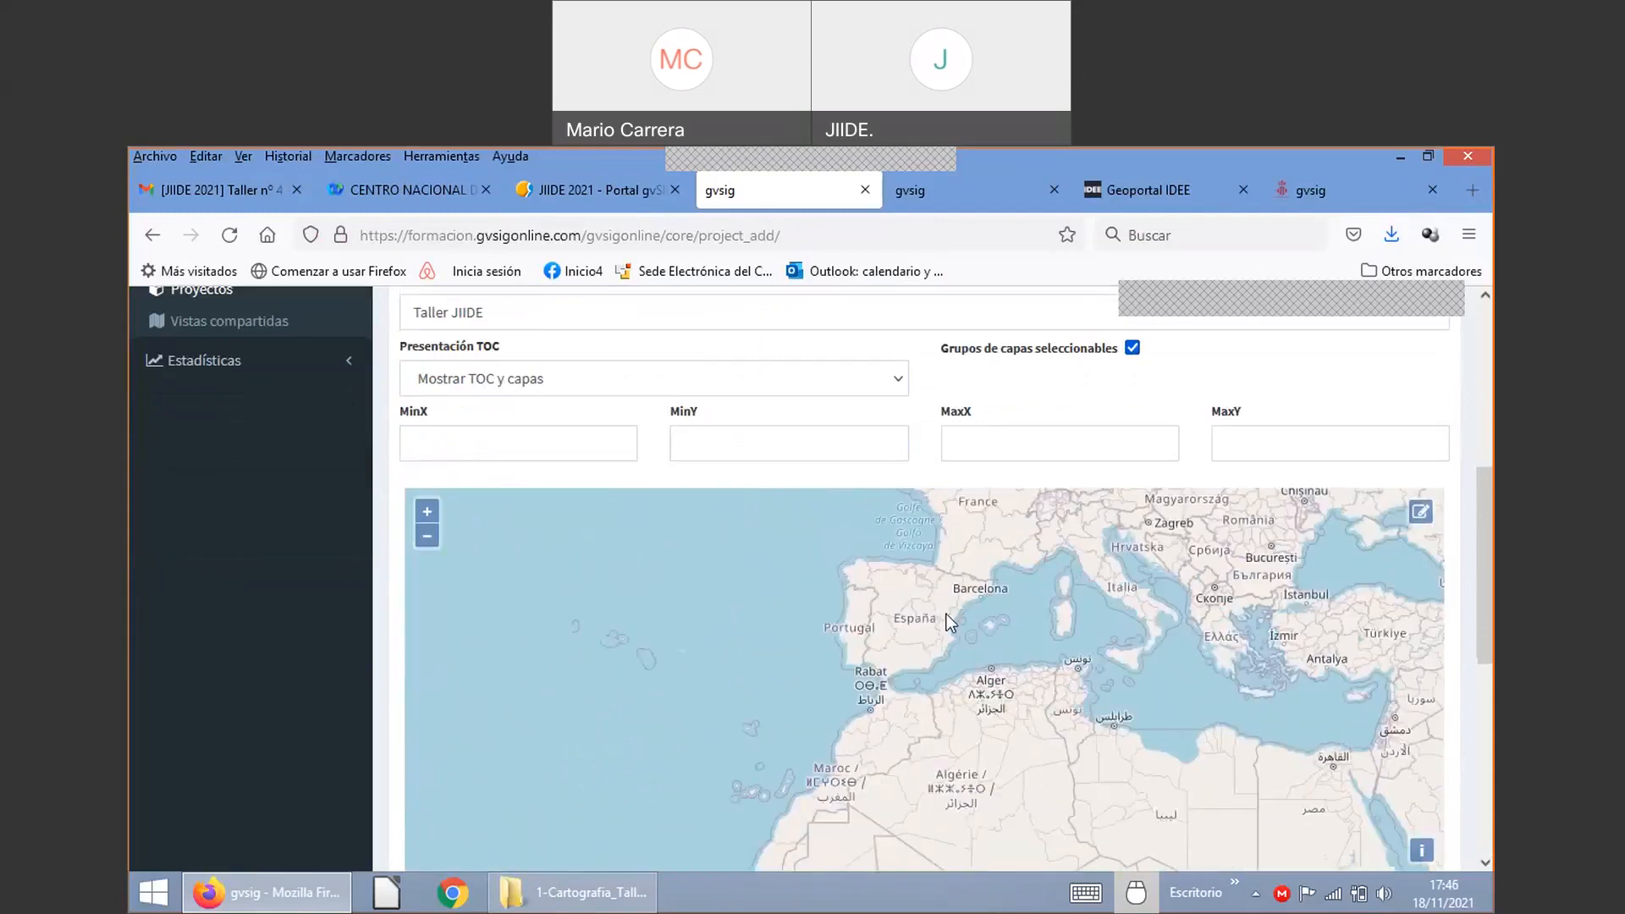
scroll(946, 612, up, 1)
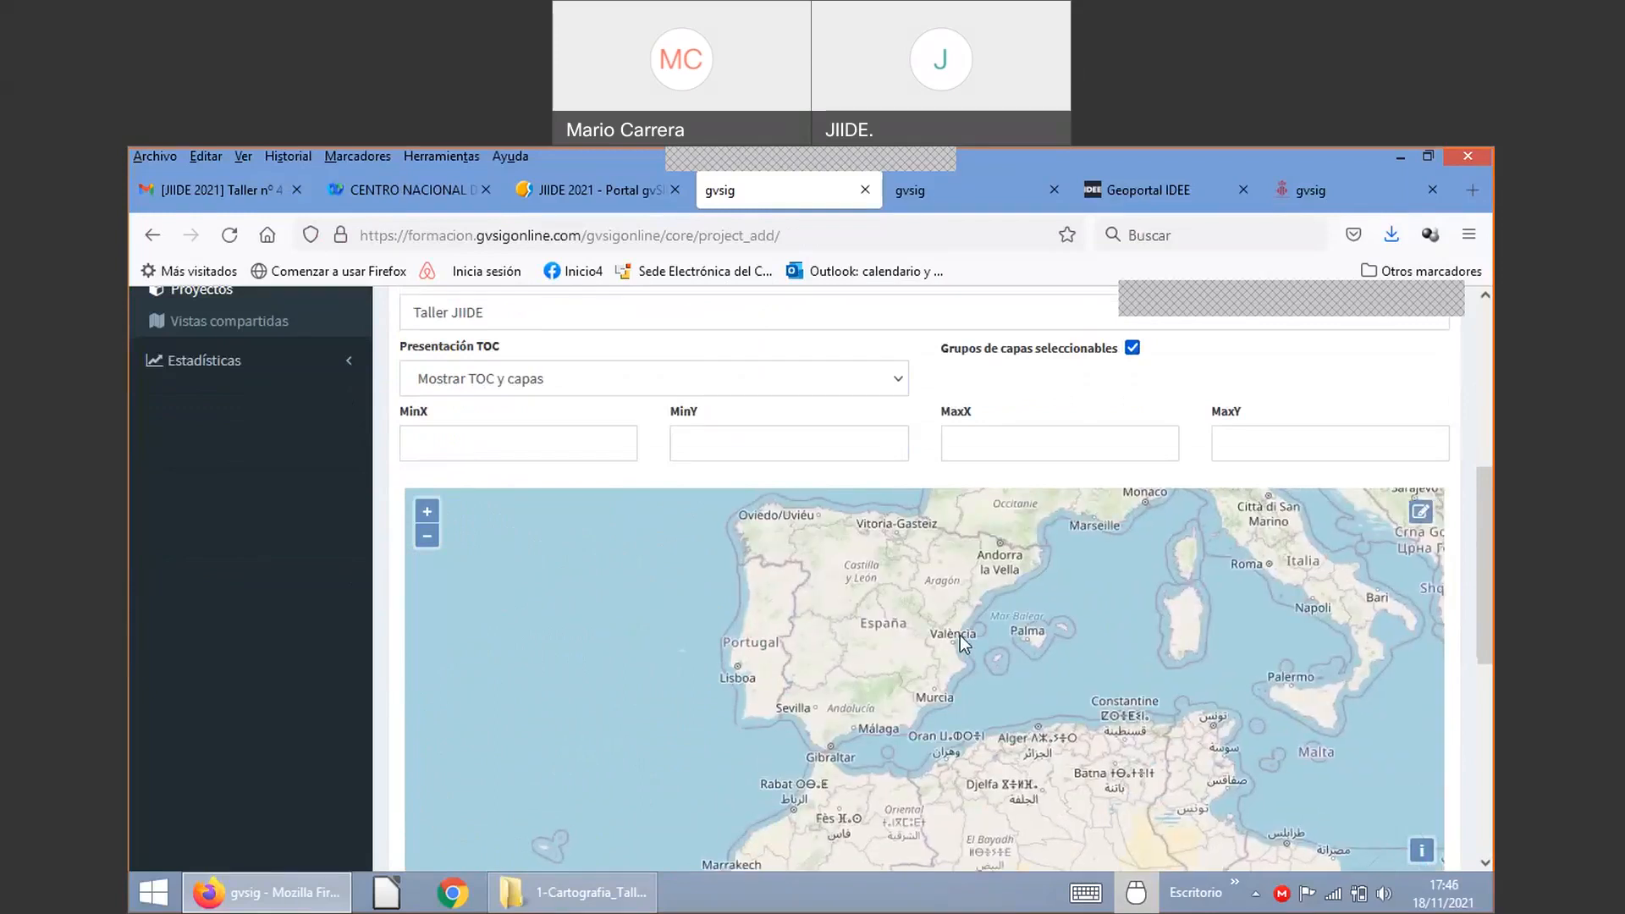
scroll(956, 630, up, 1)
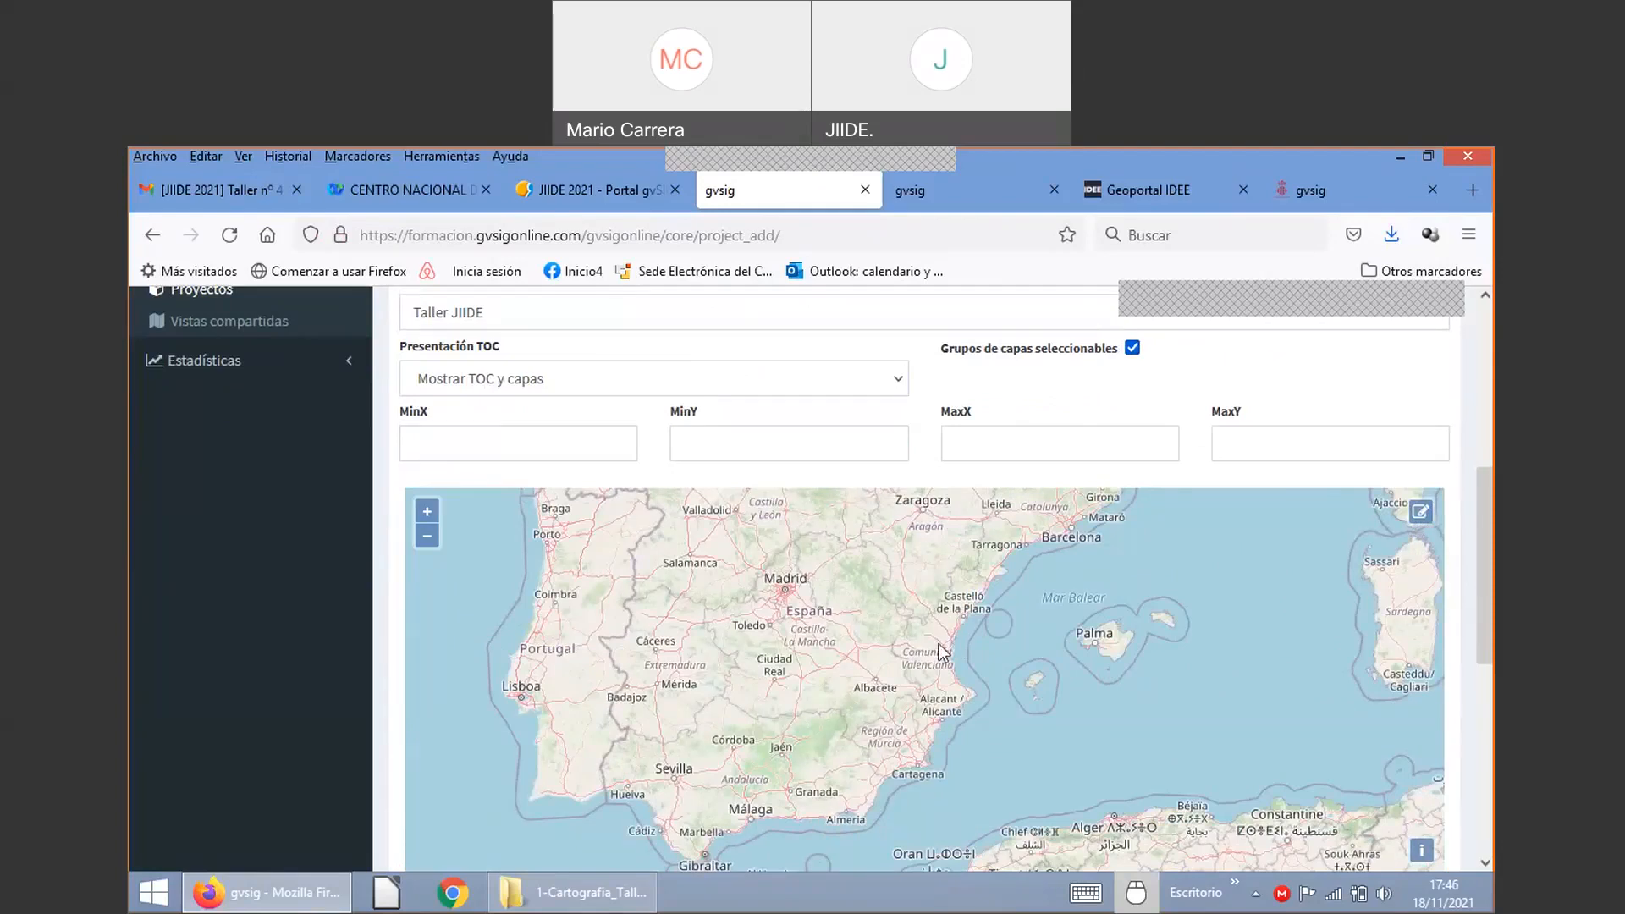
scroll(947, 656, up, 2)
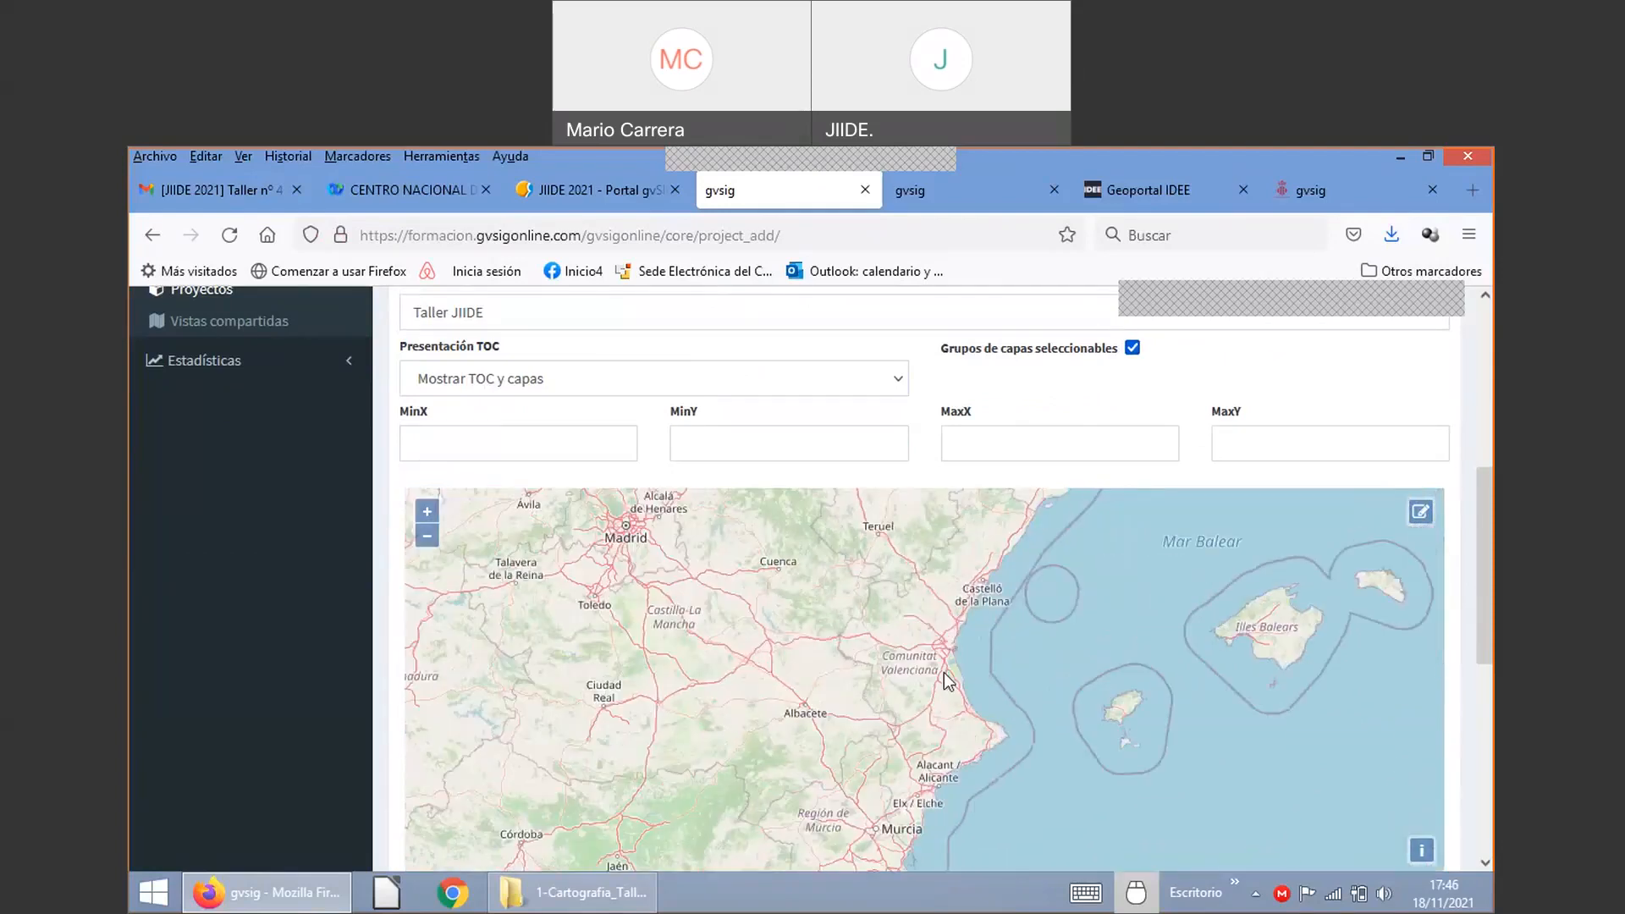
scroll(961, 683, up, 1)
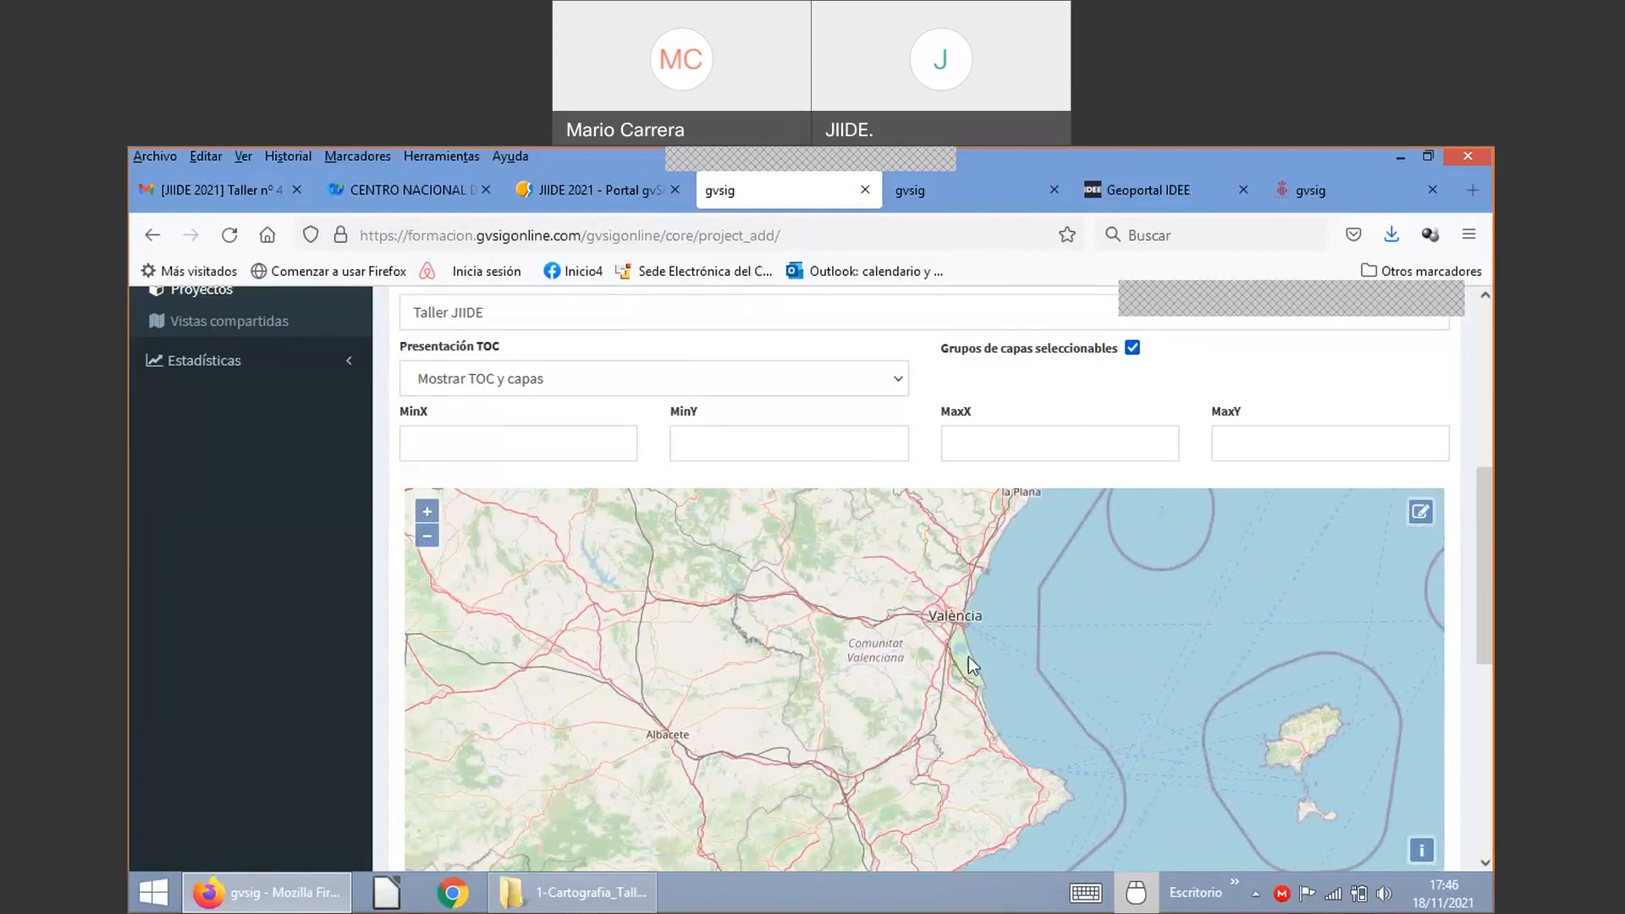
scroll(999, 691, up, 3)
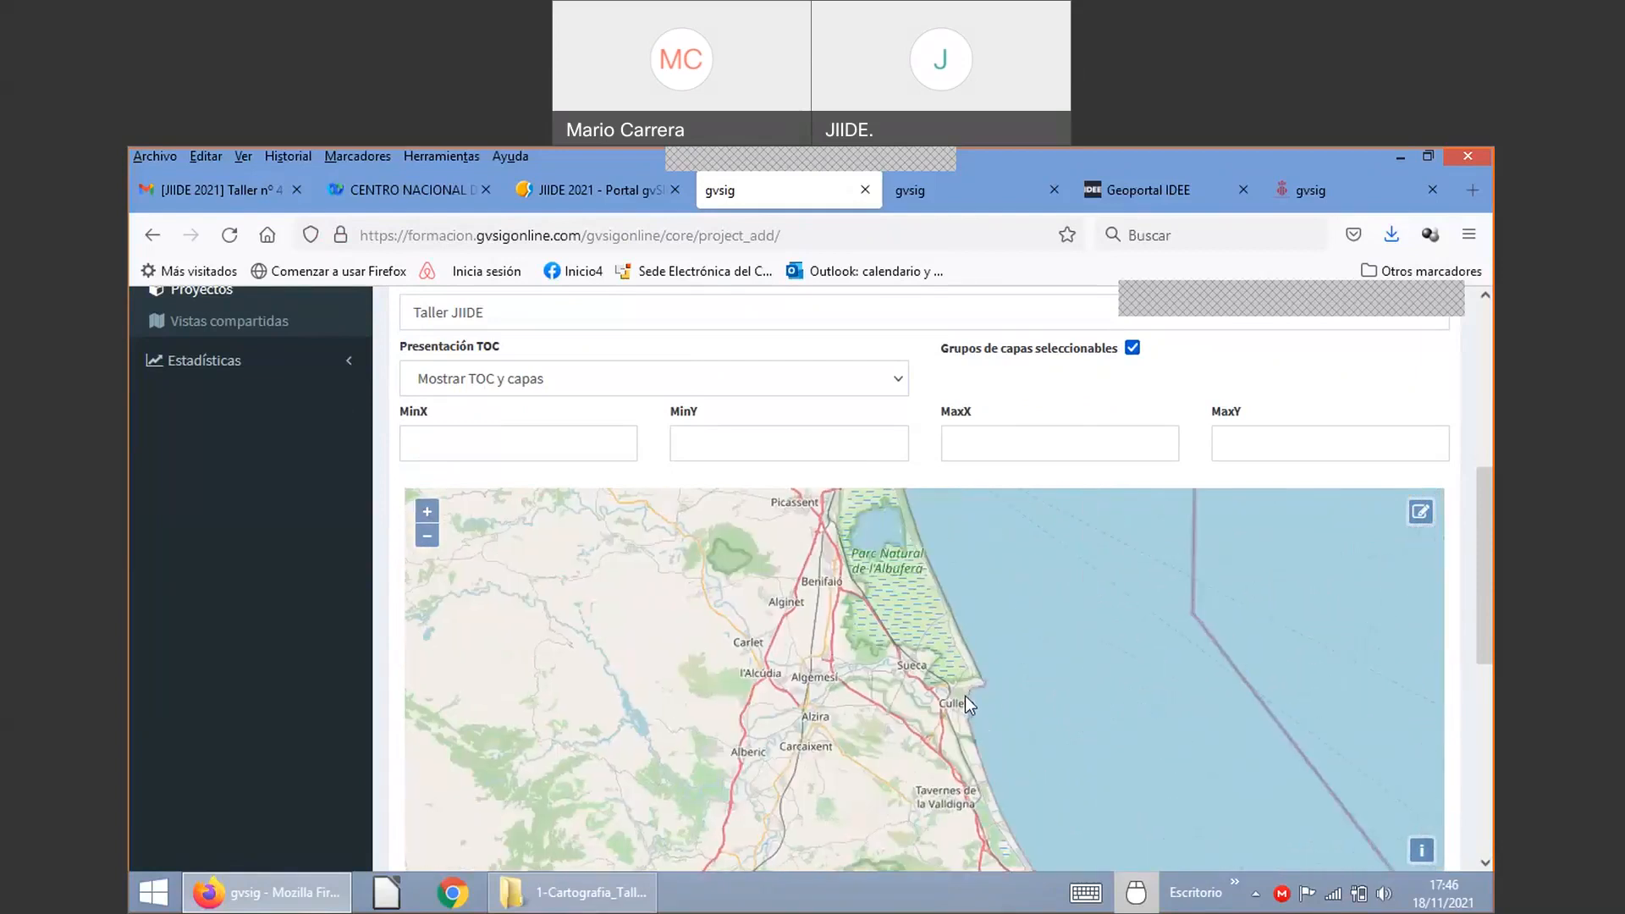
scroll(965, 696, up, 1)
scroll(958, 704, up, 2)
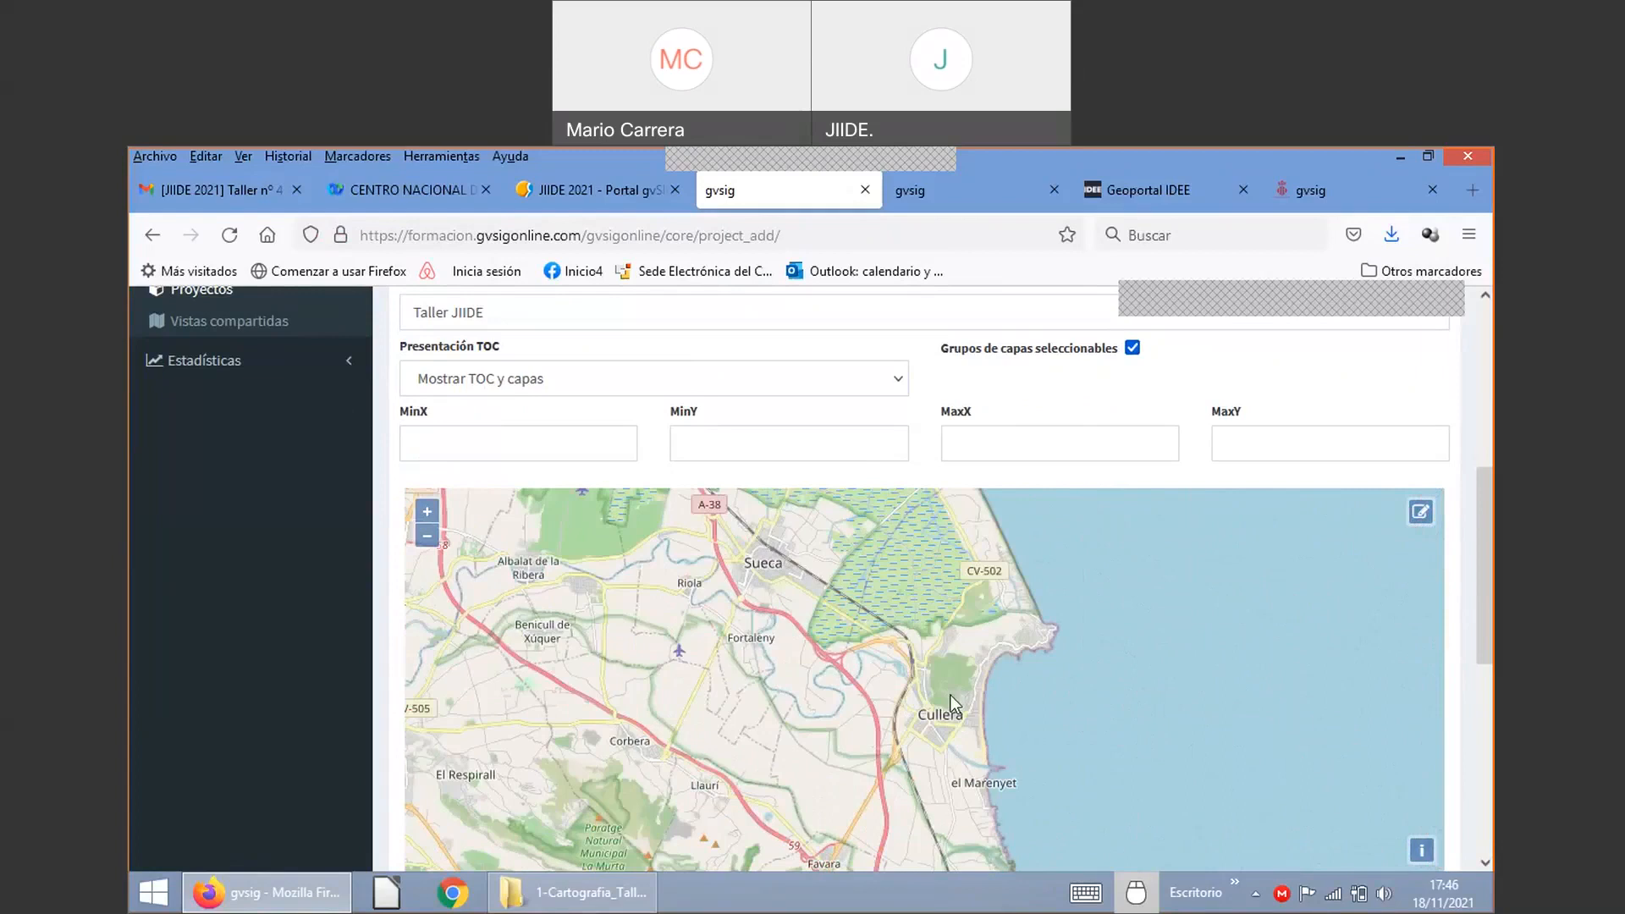
scroll(951, 688, down, 5)
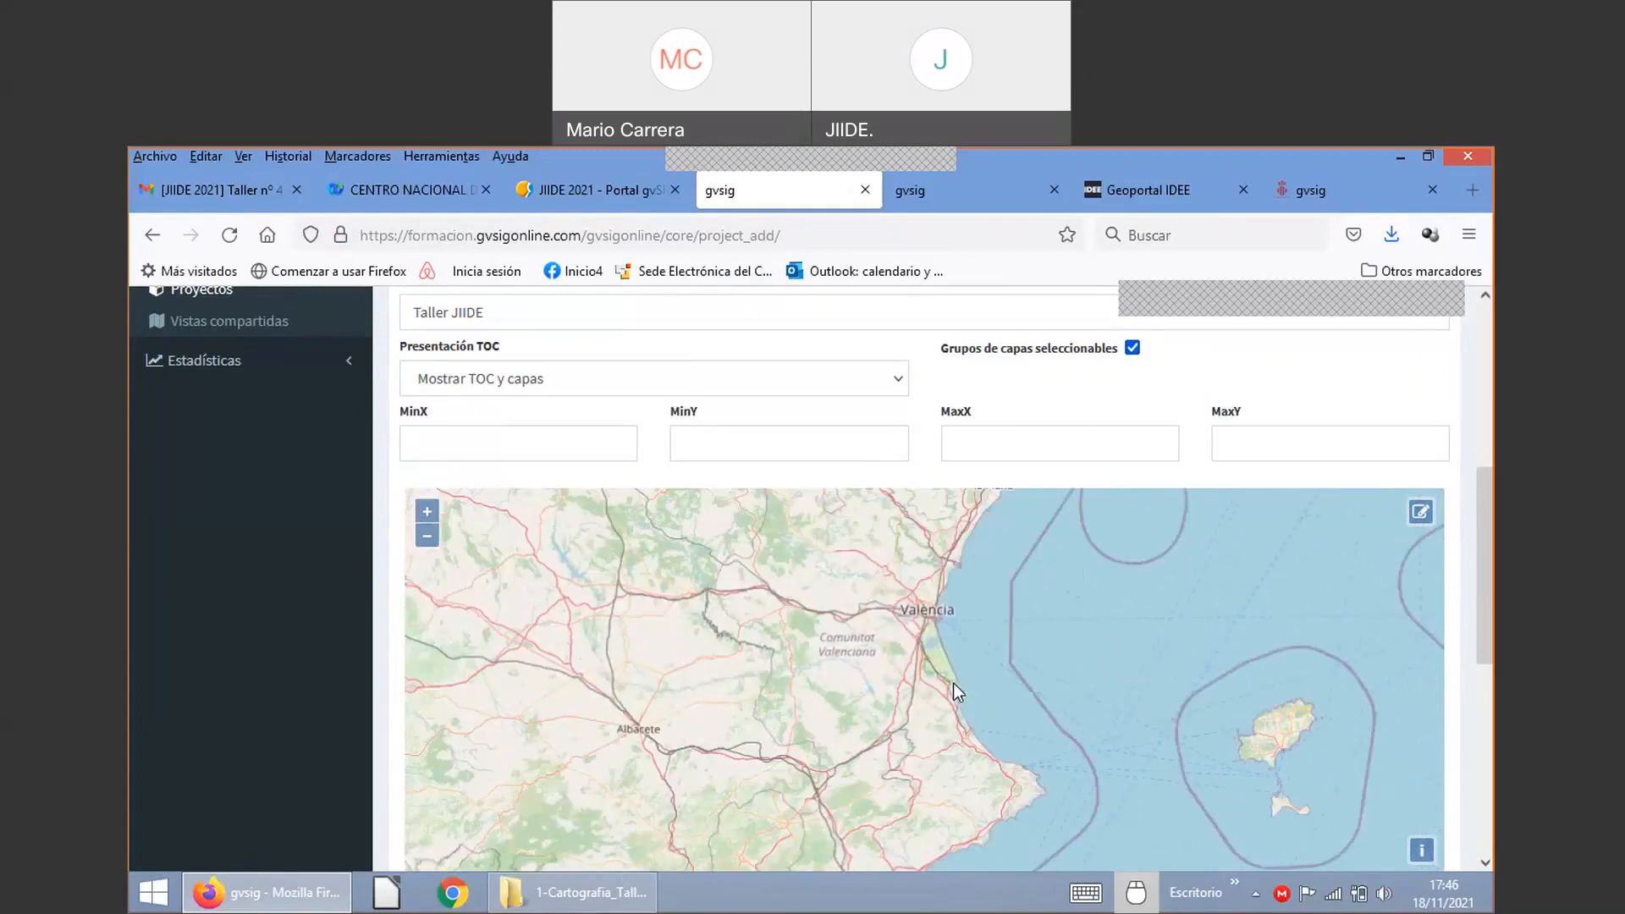
scroll(956, 691, down, 1)
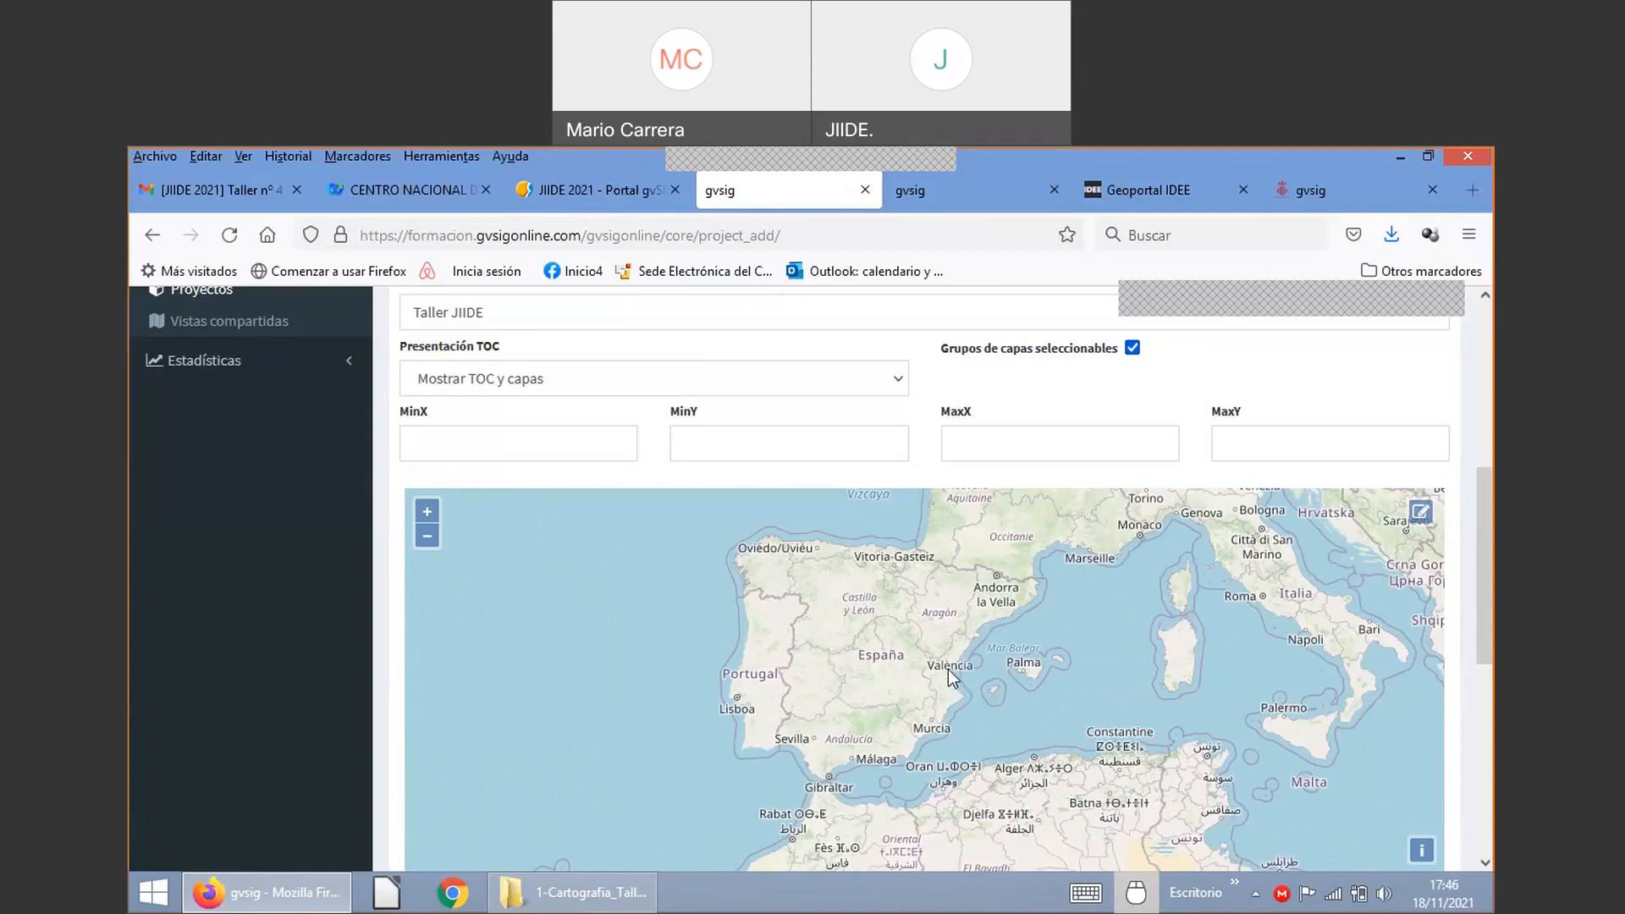
scroll(952, 677, up, 2)
scroll(960, 745, up, 1)
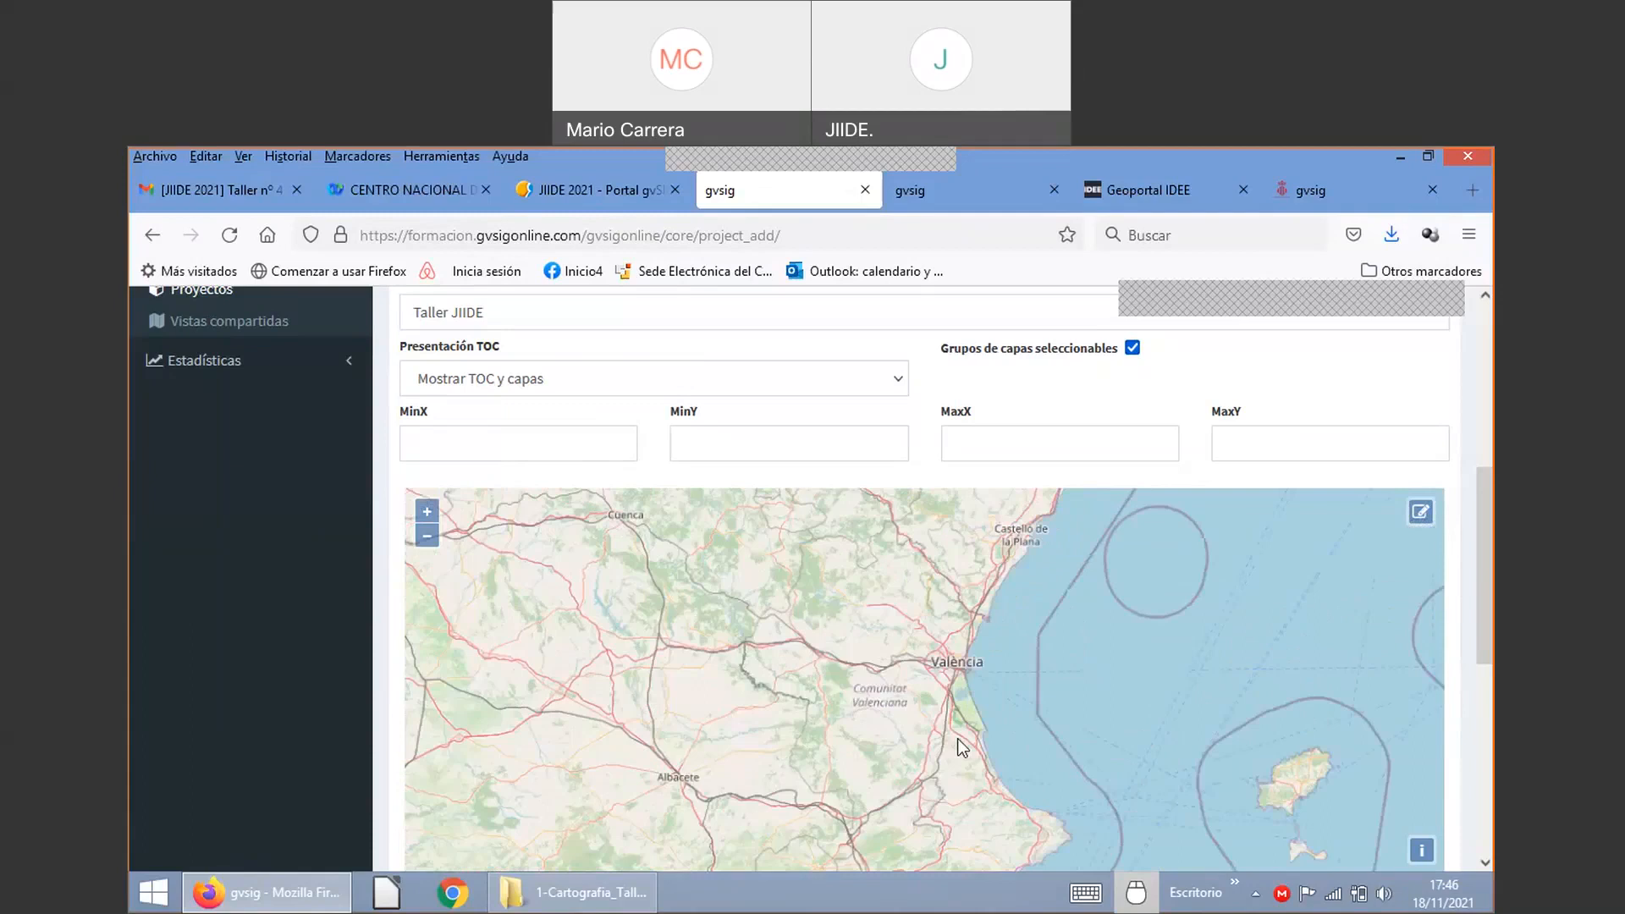
scroll(984, 740, up, 1)
scroll(989, 734, up, 1)
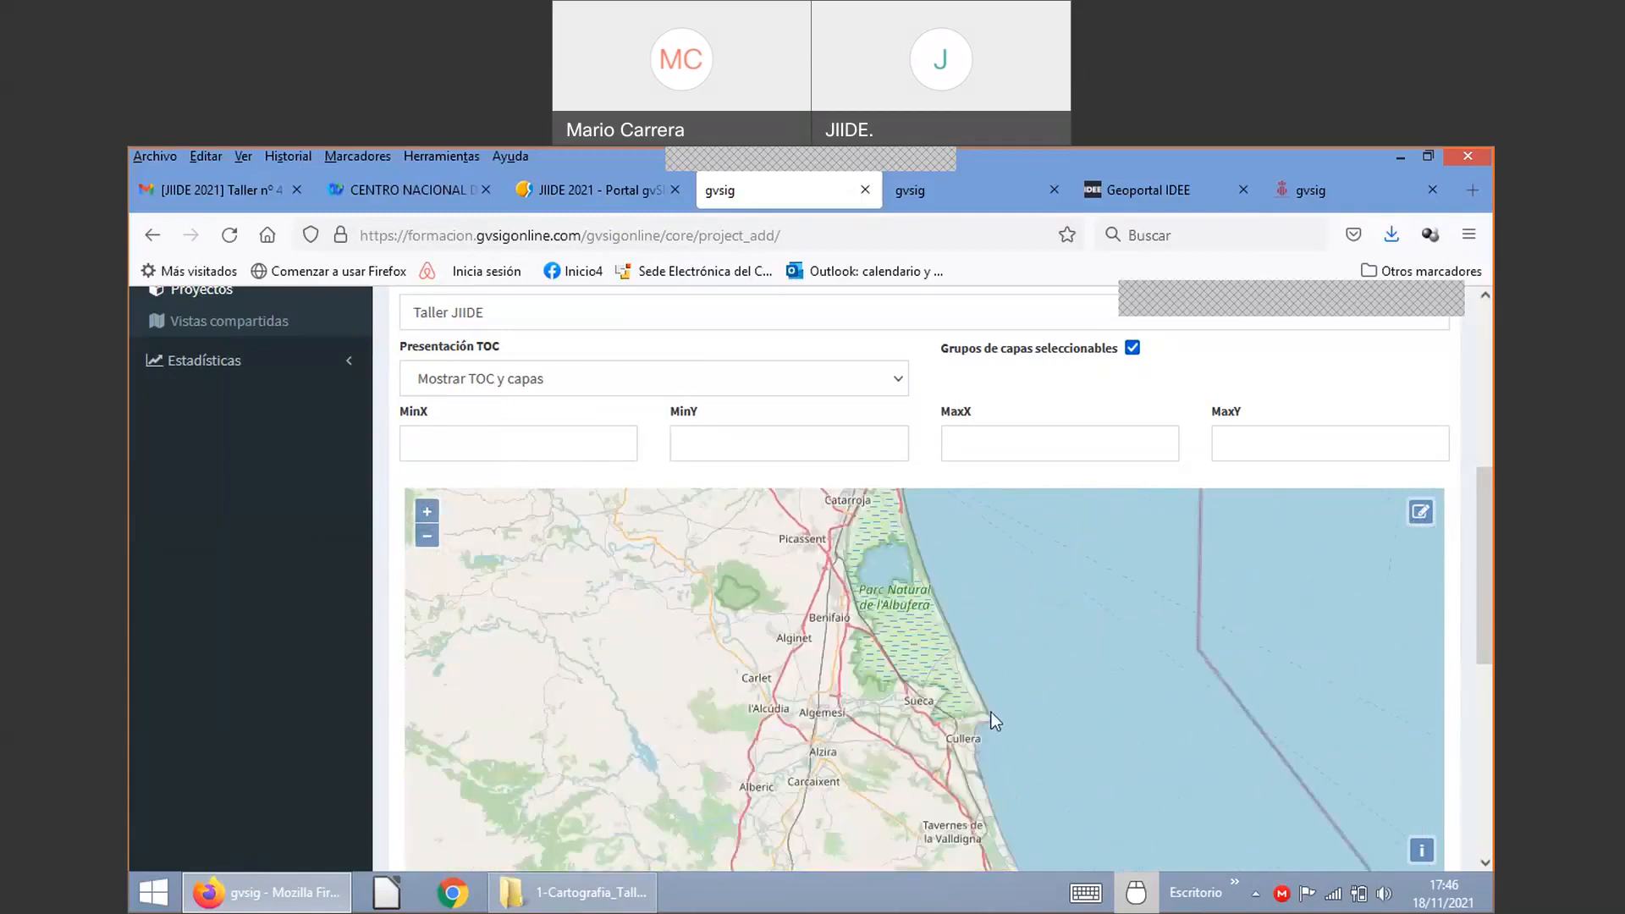
scroll(990, 714, up, 1)
drag(978, 760, 936, 678)
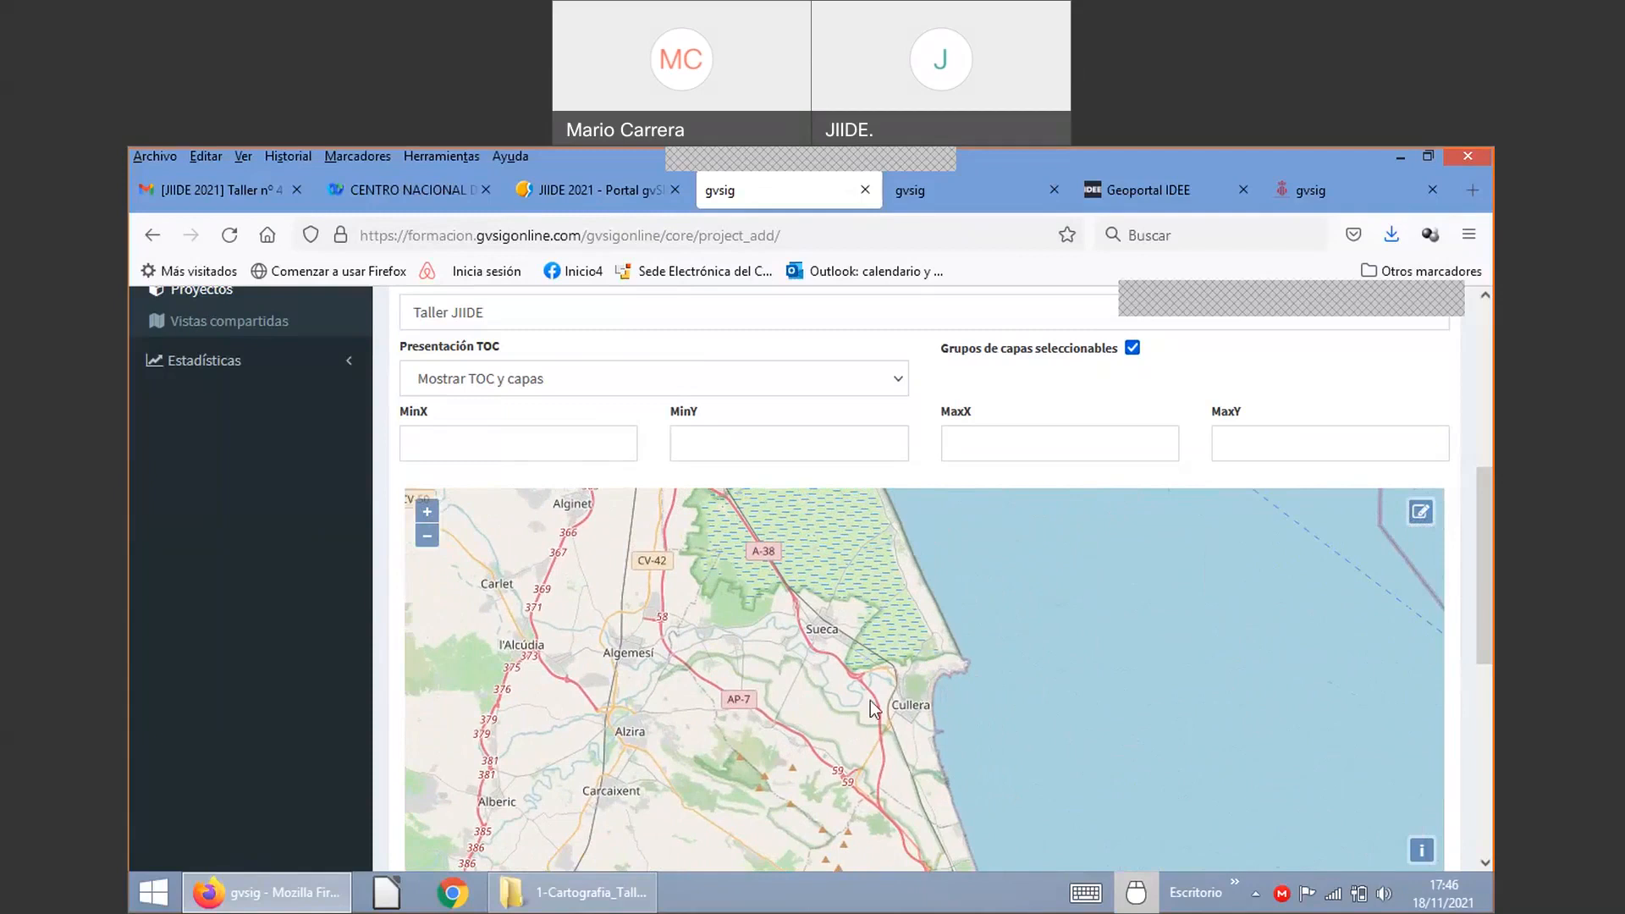
Step: Draw the extent rectangle around Cullera: MinX -0.305849, MinY 39.149460, MaxX -0.213838, MaxY 39.197901
click(1420, 513)
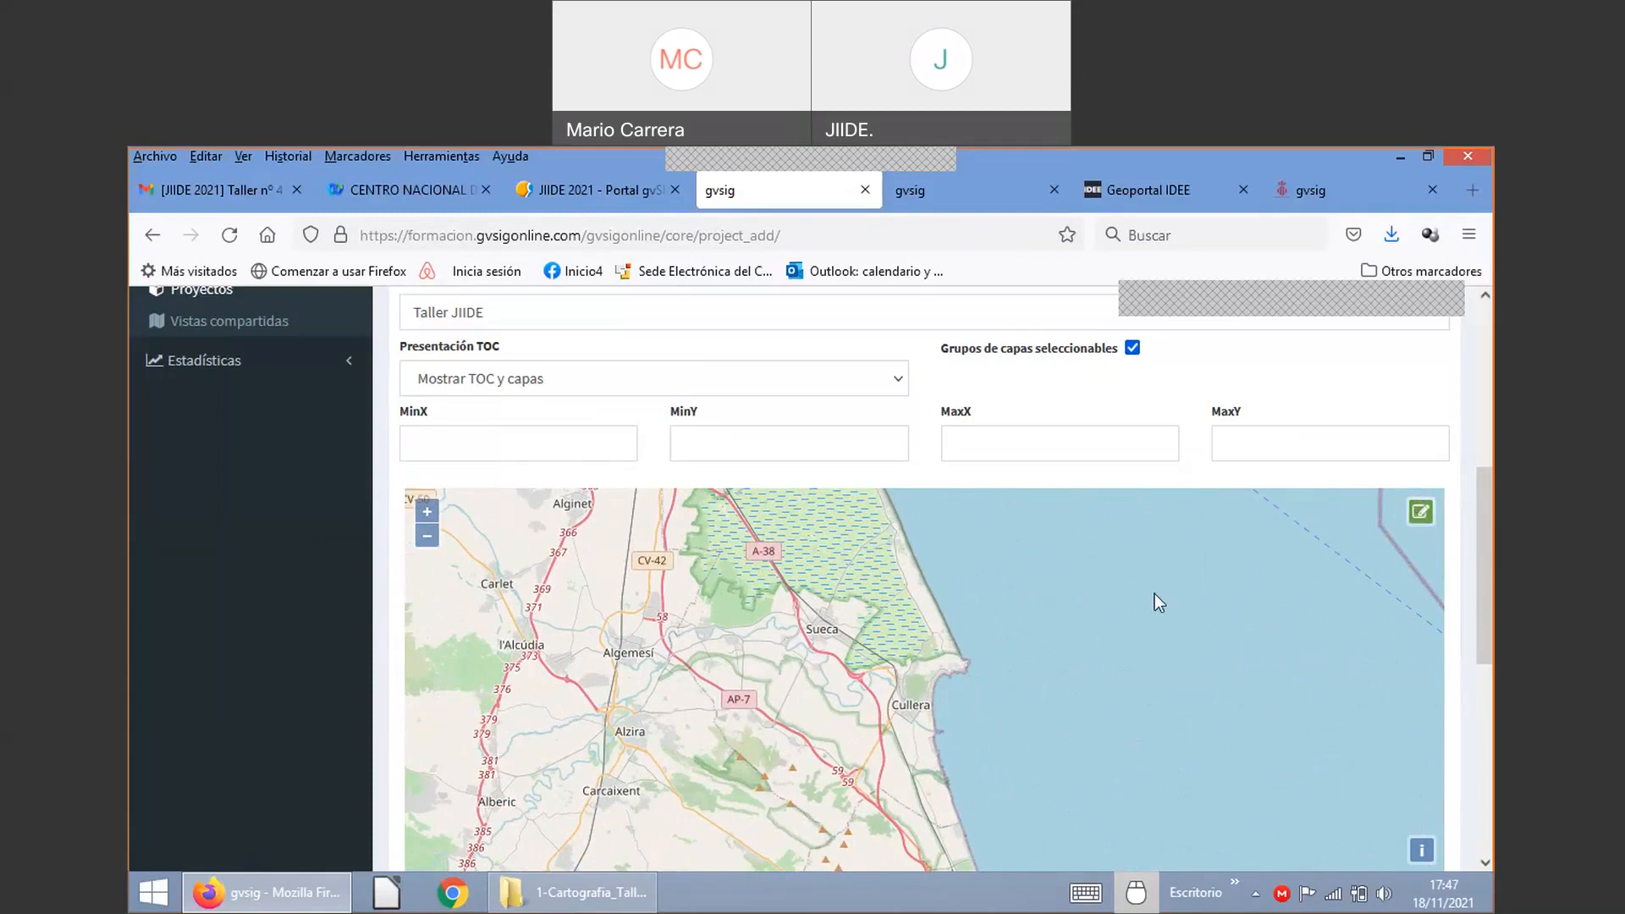
mouse_move(832, 638)
mouse_down()
mouse_move(916, 720)
mouse_move(975, 735)
mouse_up()
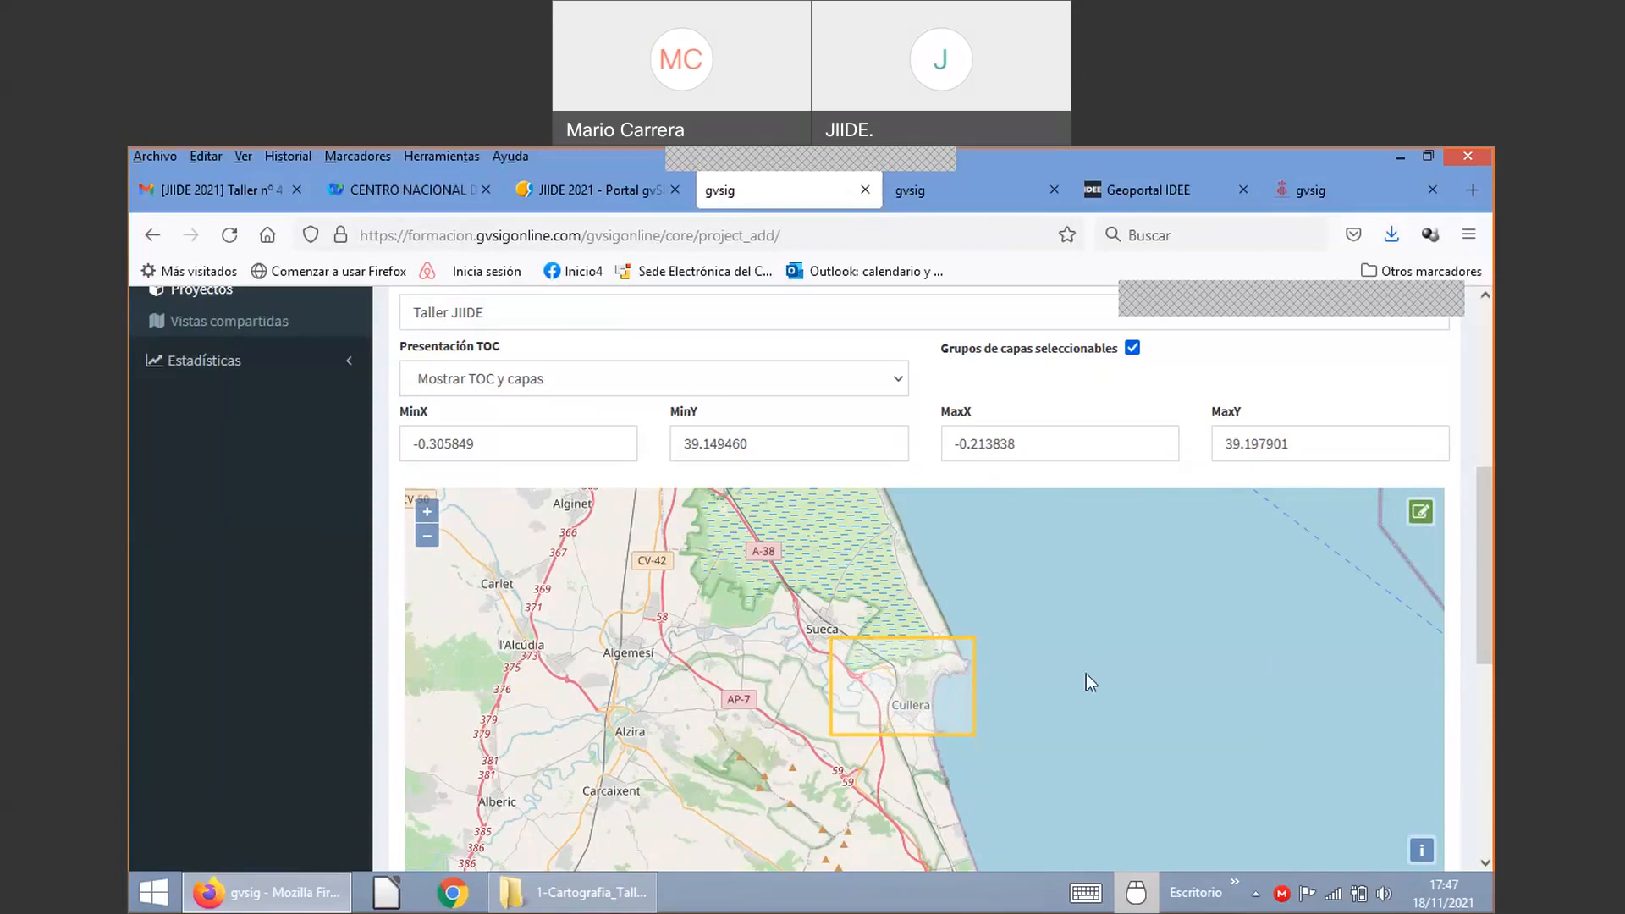
drag(1484, 567, 1493, 704)
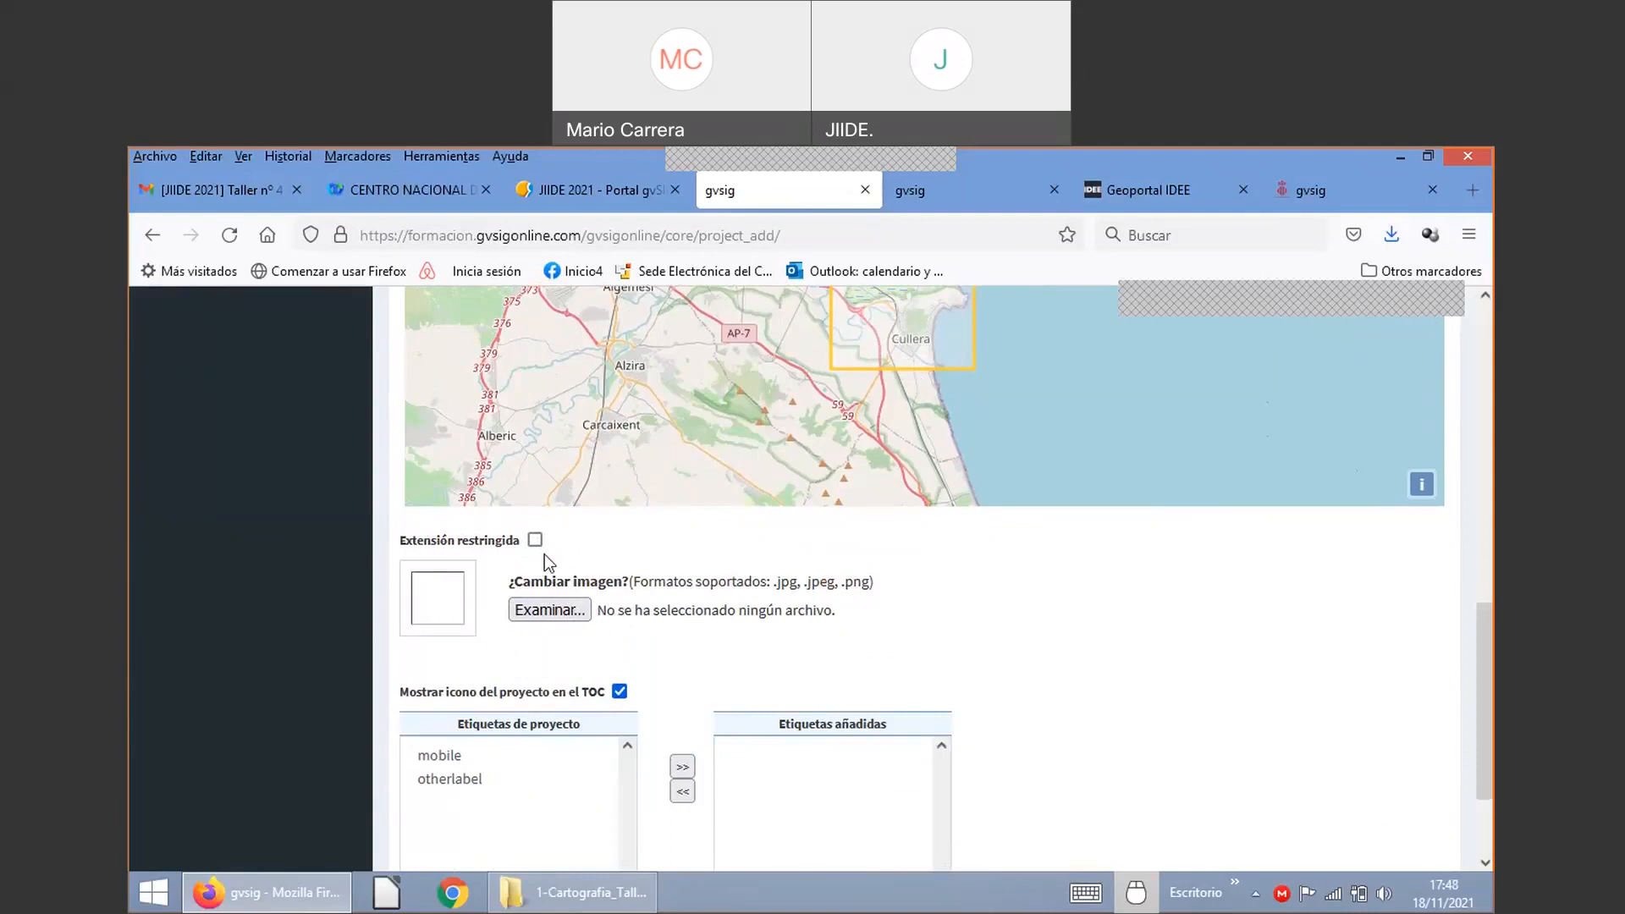
scroll(1164, 674, down, 1)
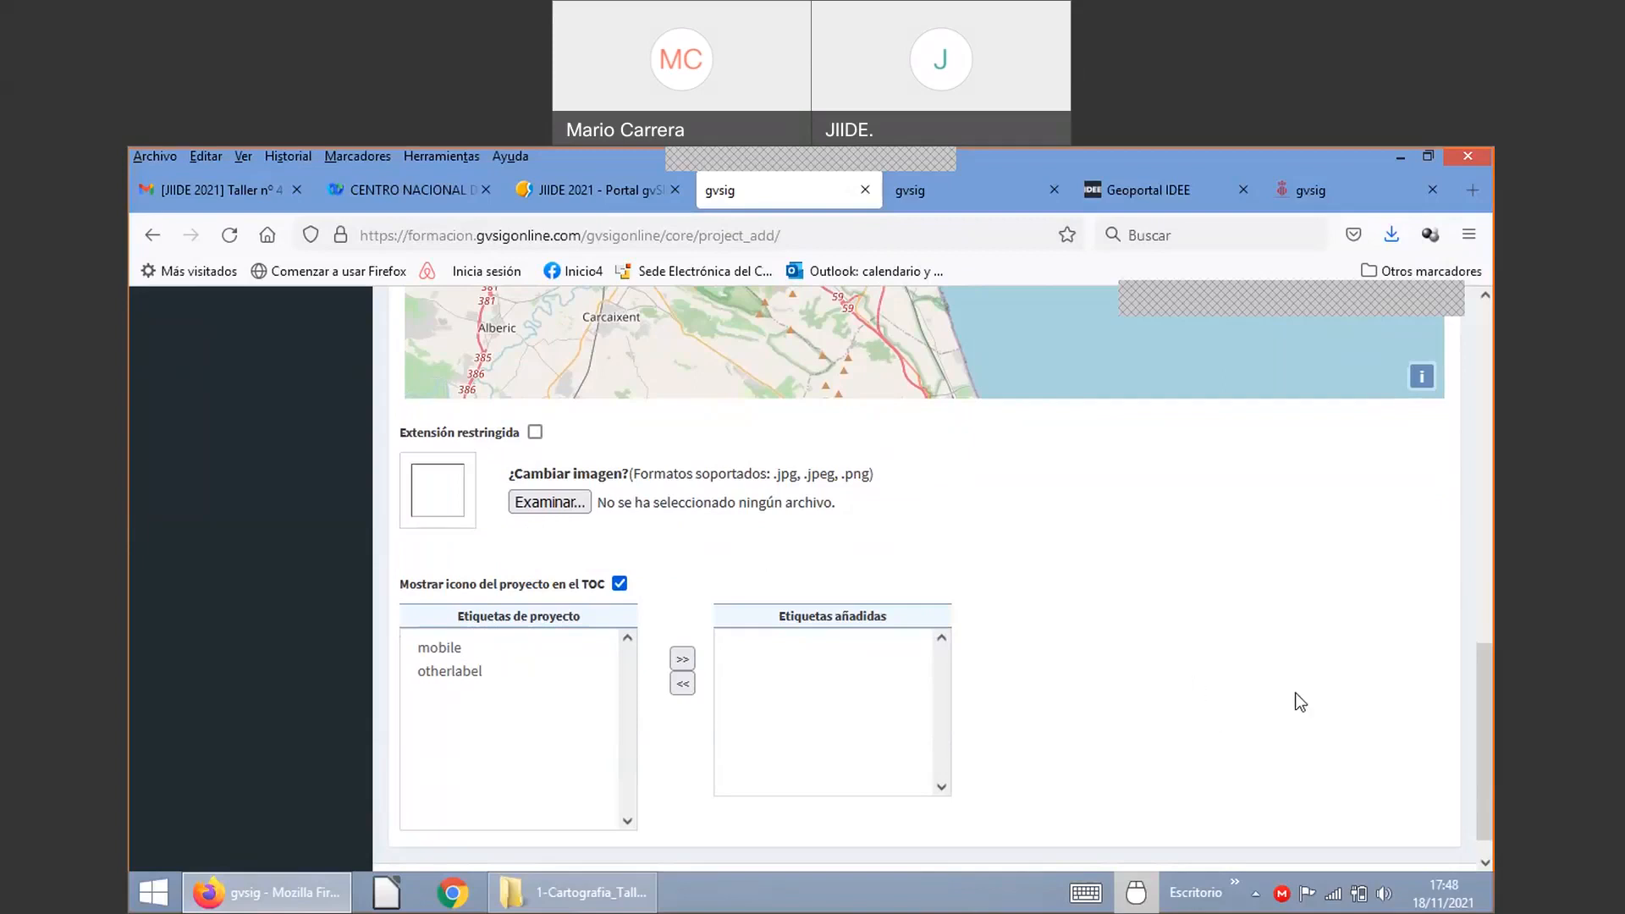
scroll(1273, 679, down, 1)
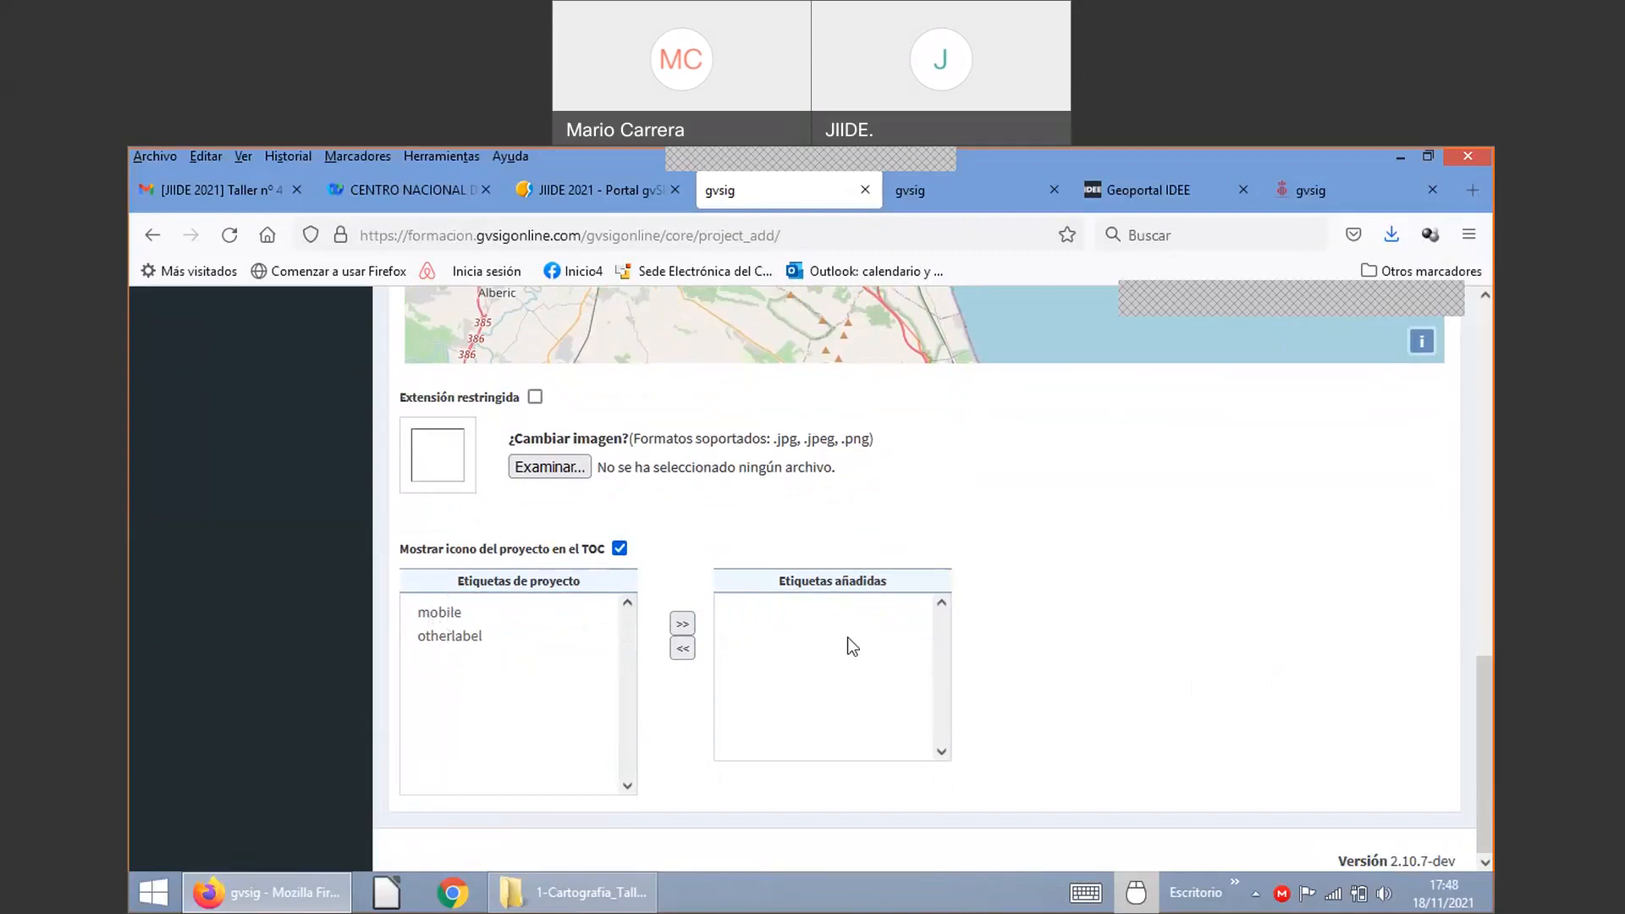
scroll(1444, 646, up, 6)
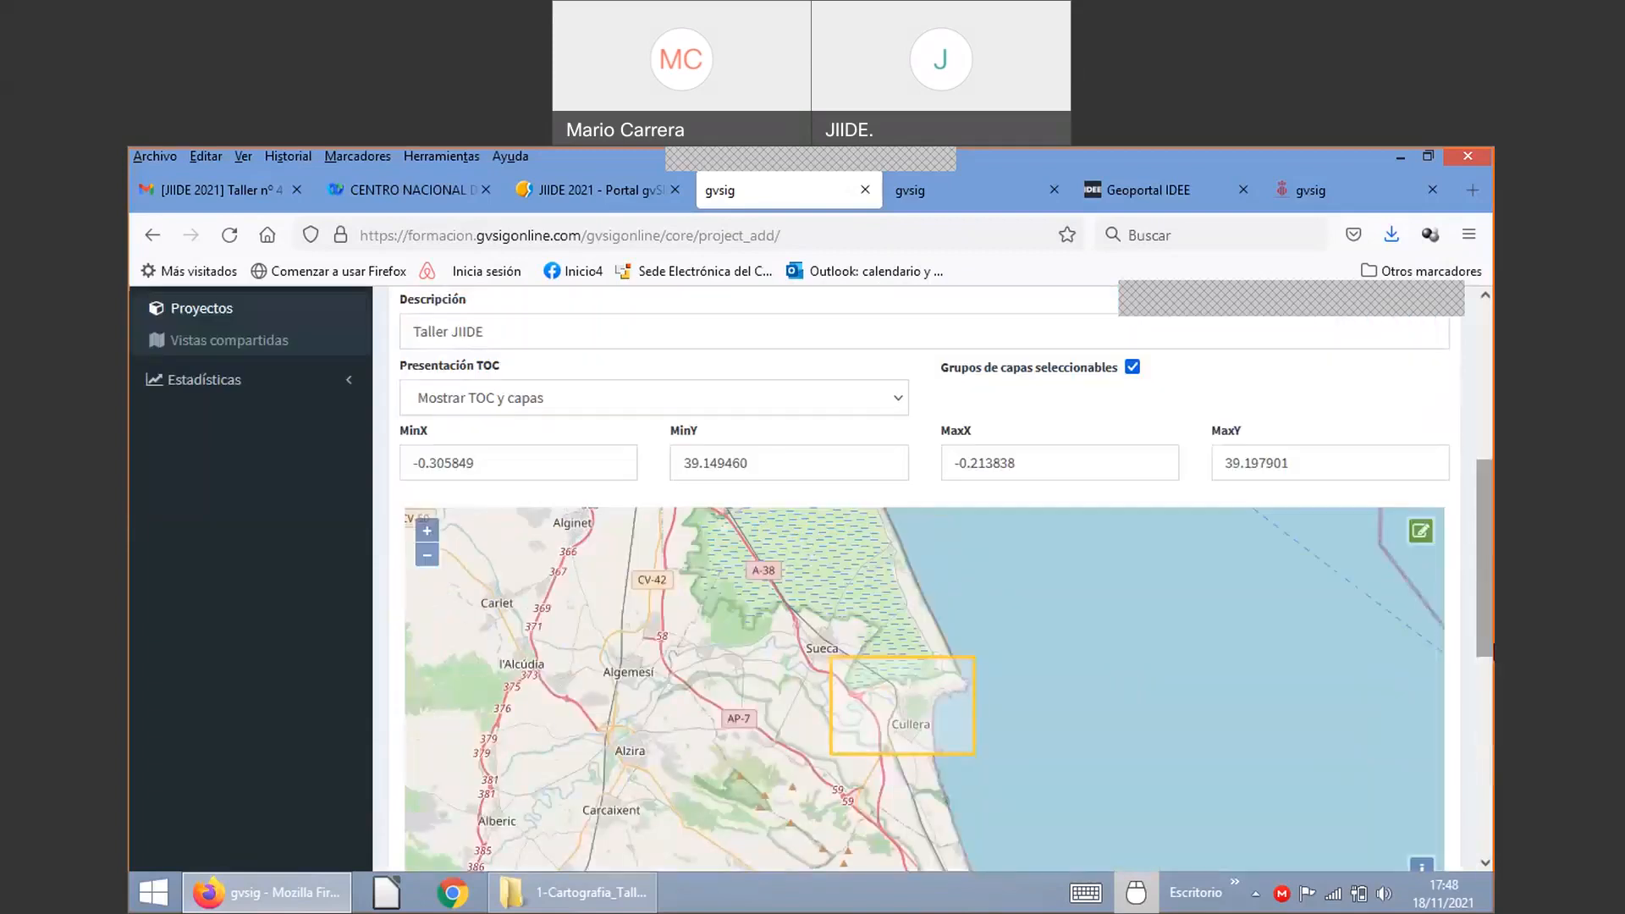
scroll(931, 592, up, 5)
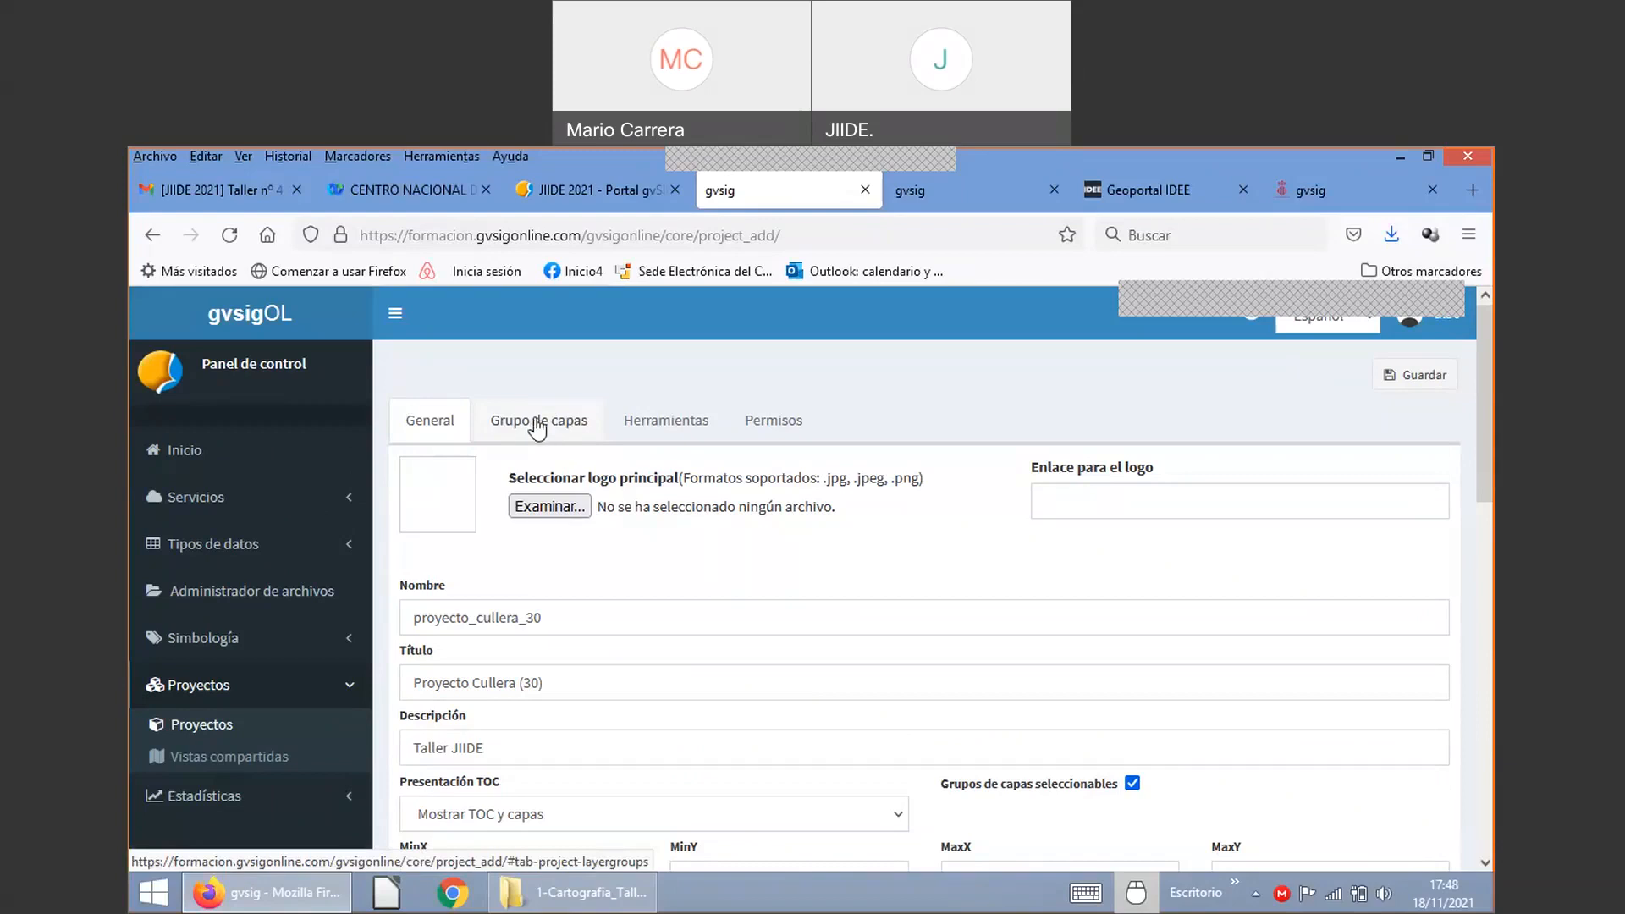
Step: Add Urbanismo and Cultura, set Capas base as base group, and order Cultura above Urbanismo
click(539, 423)
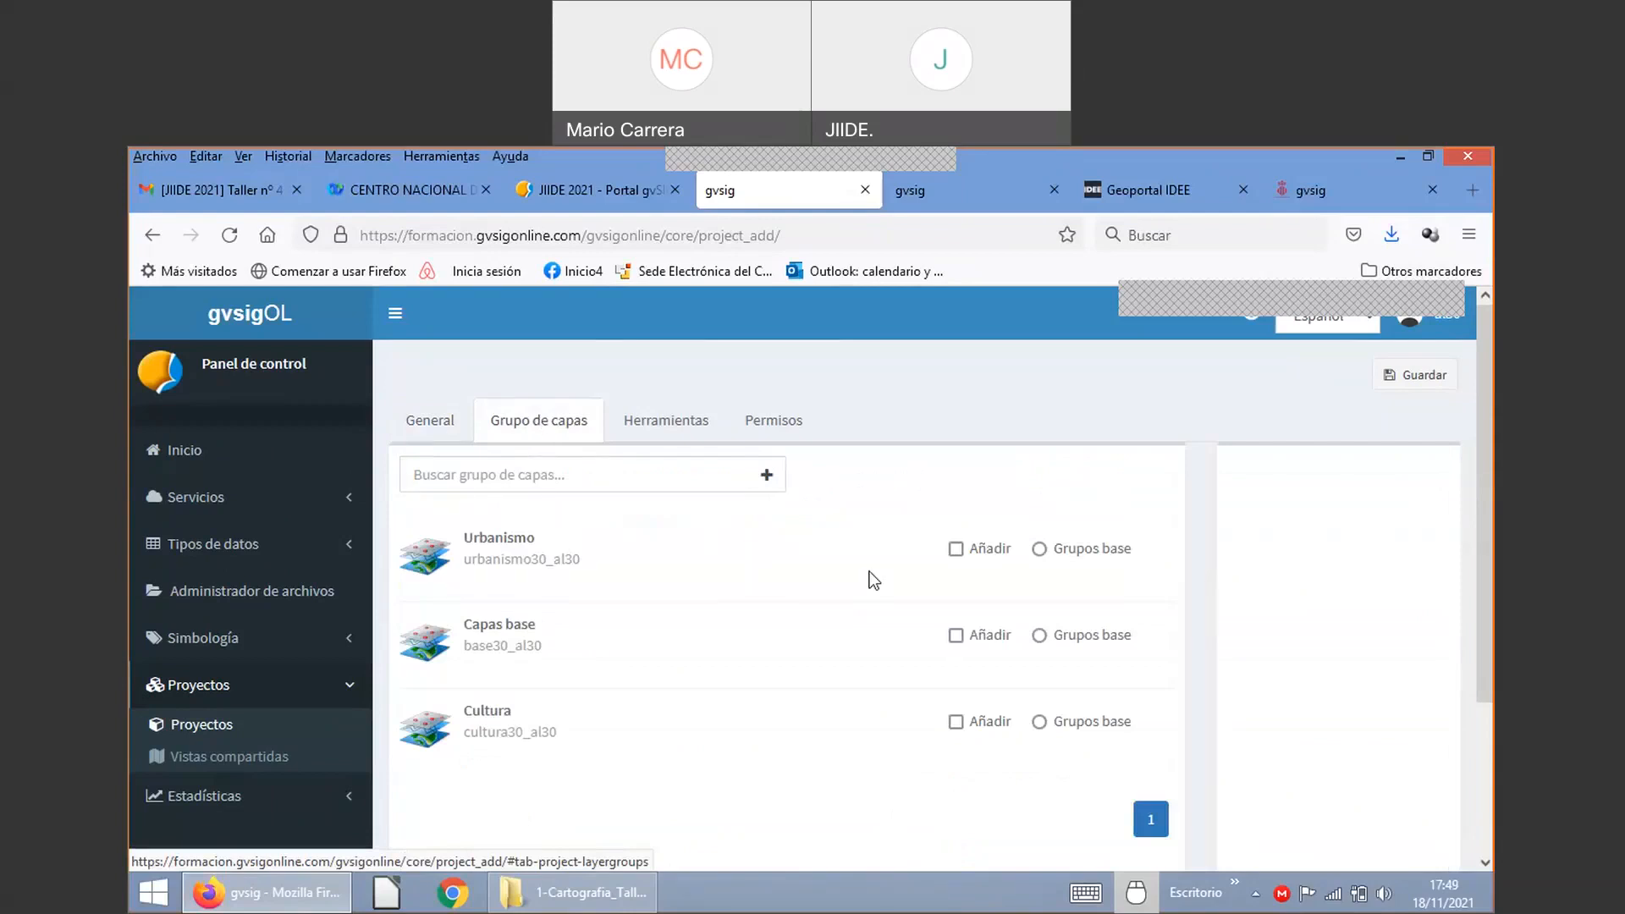
click(955, 550)
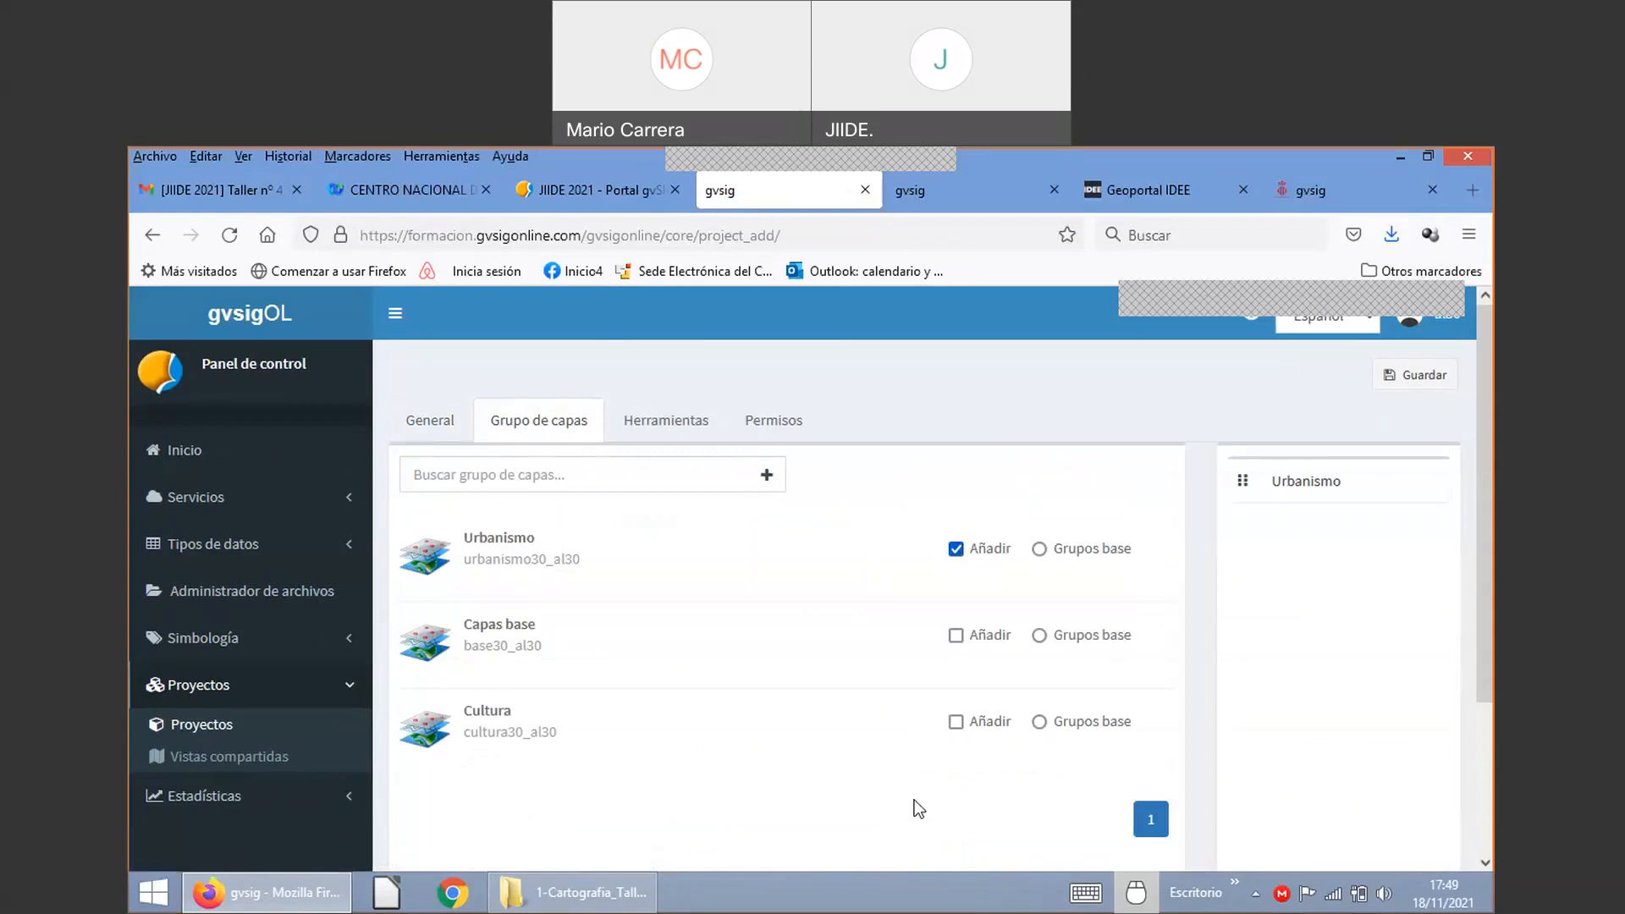
click(956, 722)
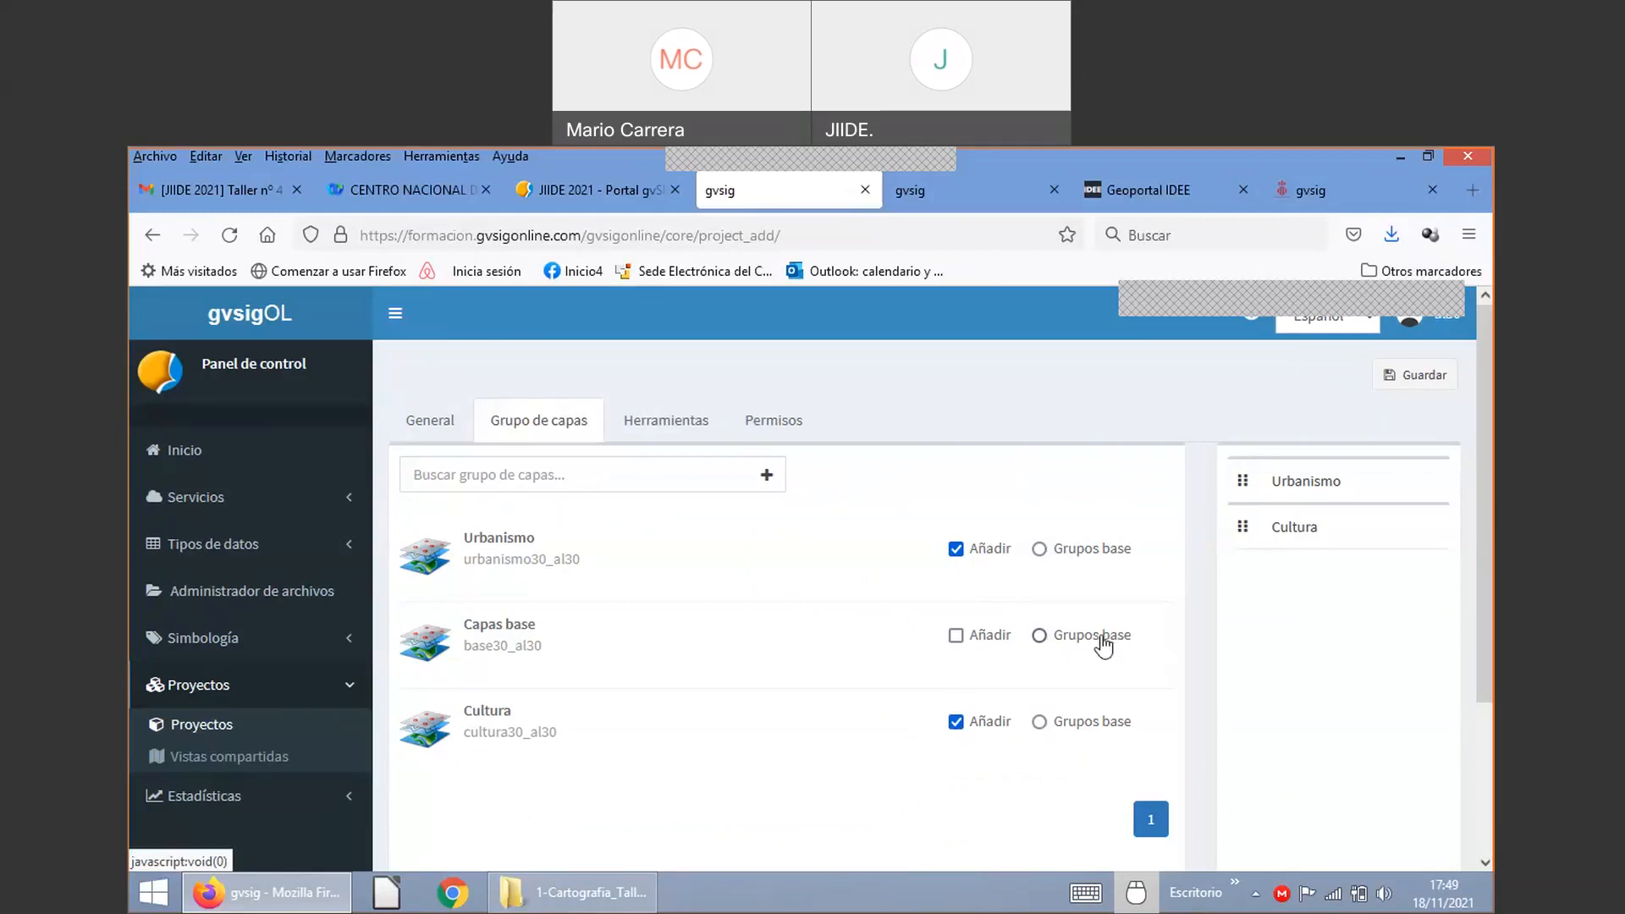
click(1102, 646)
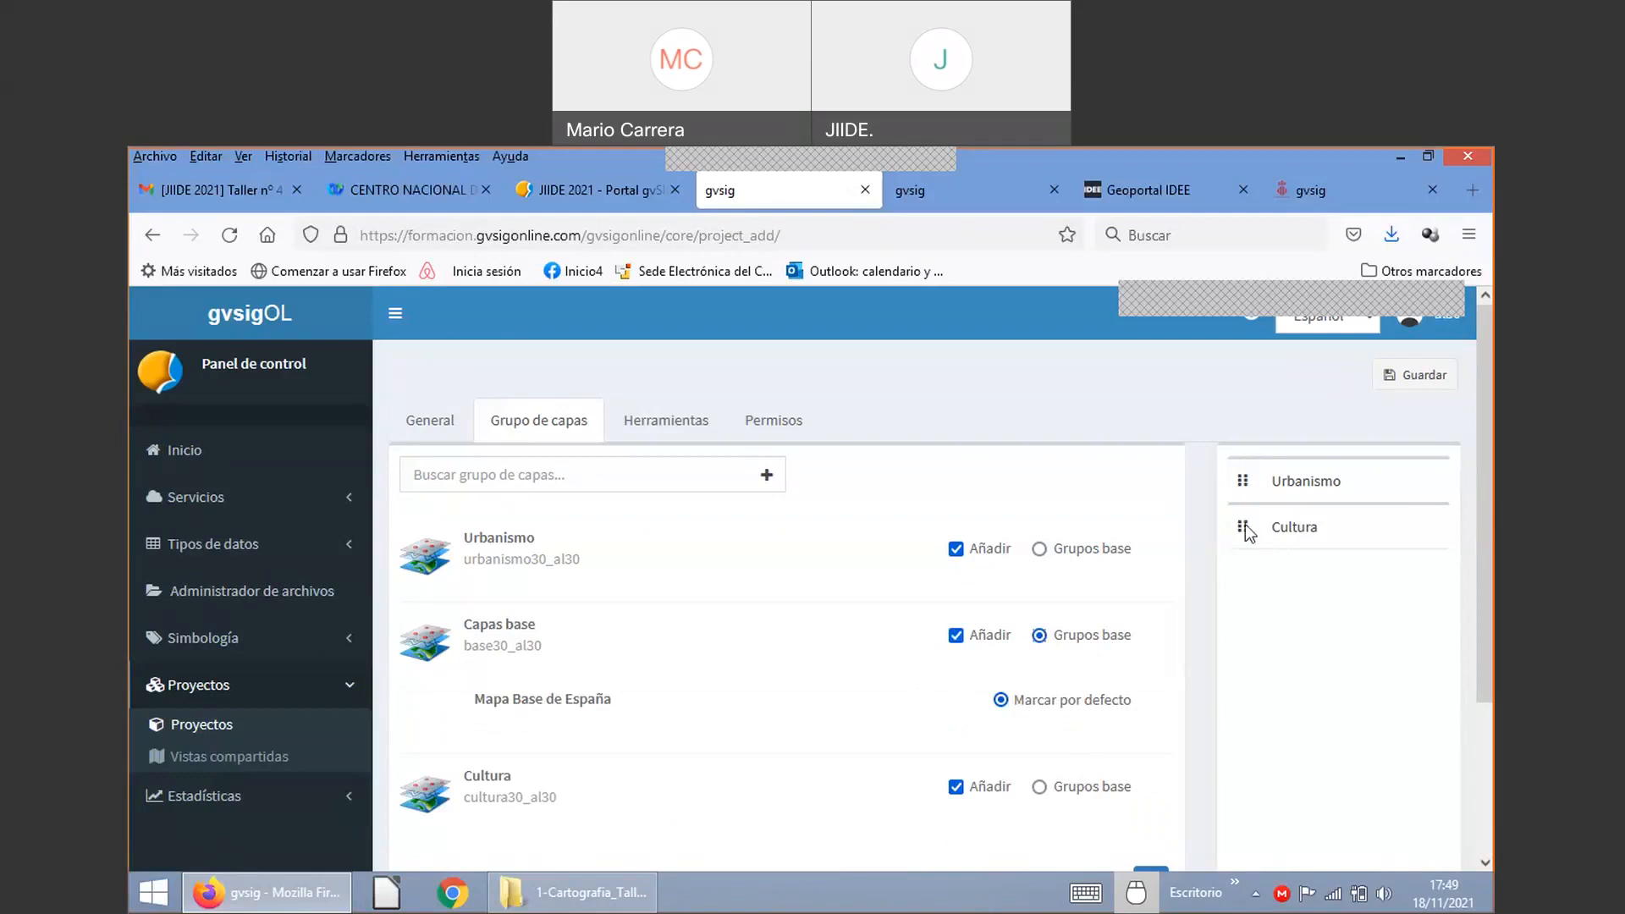
drag(1246, 525, 1244, 488)
Step: In the project's Permisos, tick ¿Es público? and save proyectocullera30 as a public project
click(667, 430)
scroll(902, 579, down, 3)
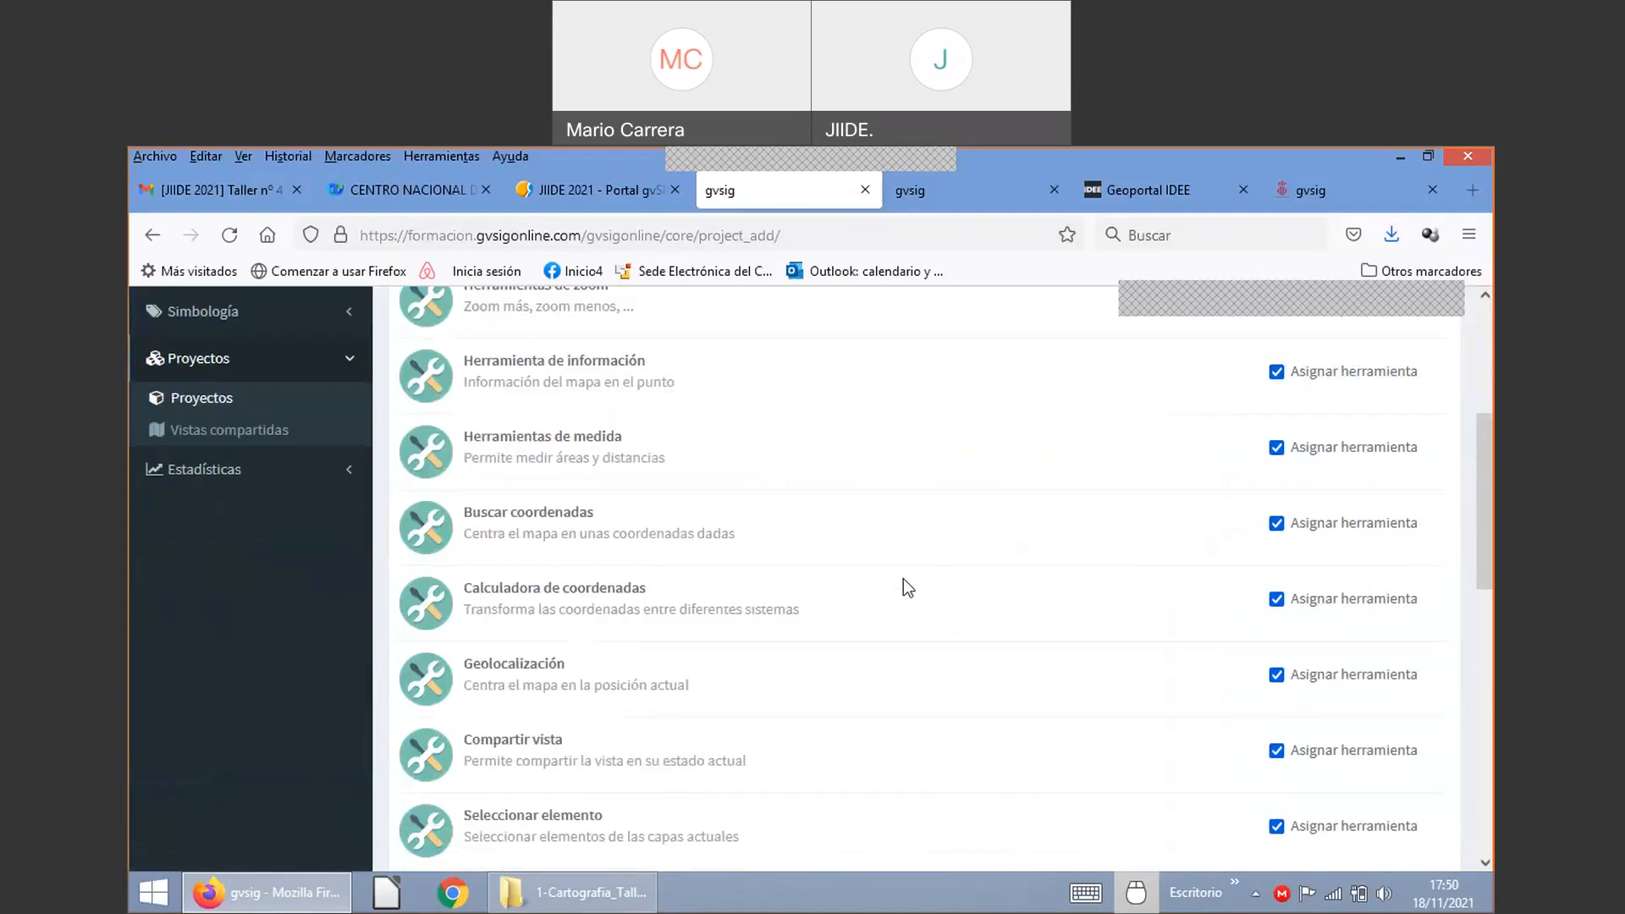
scroll(902, 578, down, 9)
scroll(902, 577, up, 10)
scroll(902, 577, up, 4)
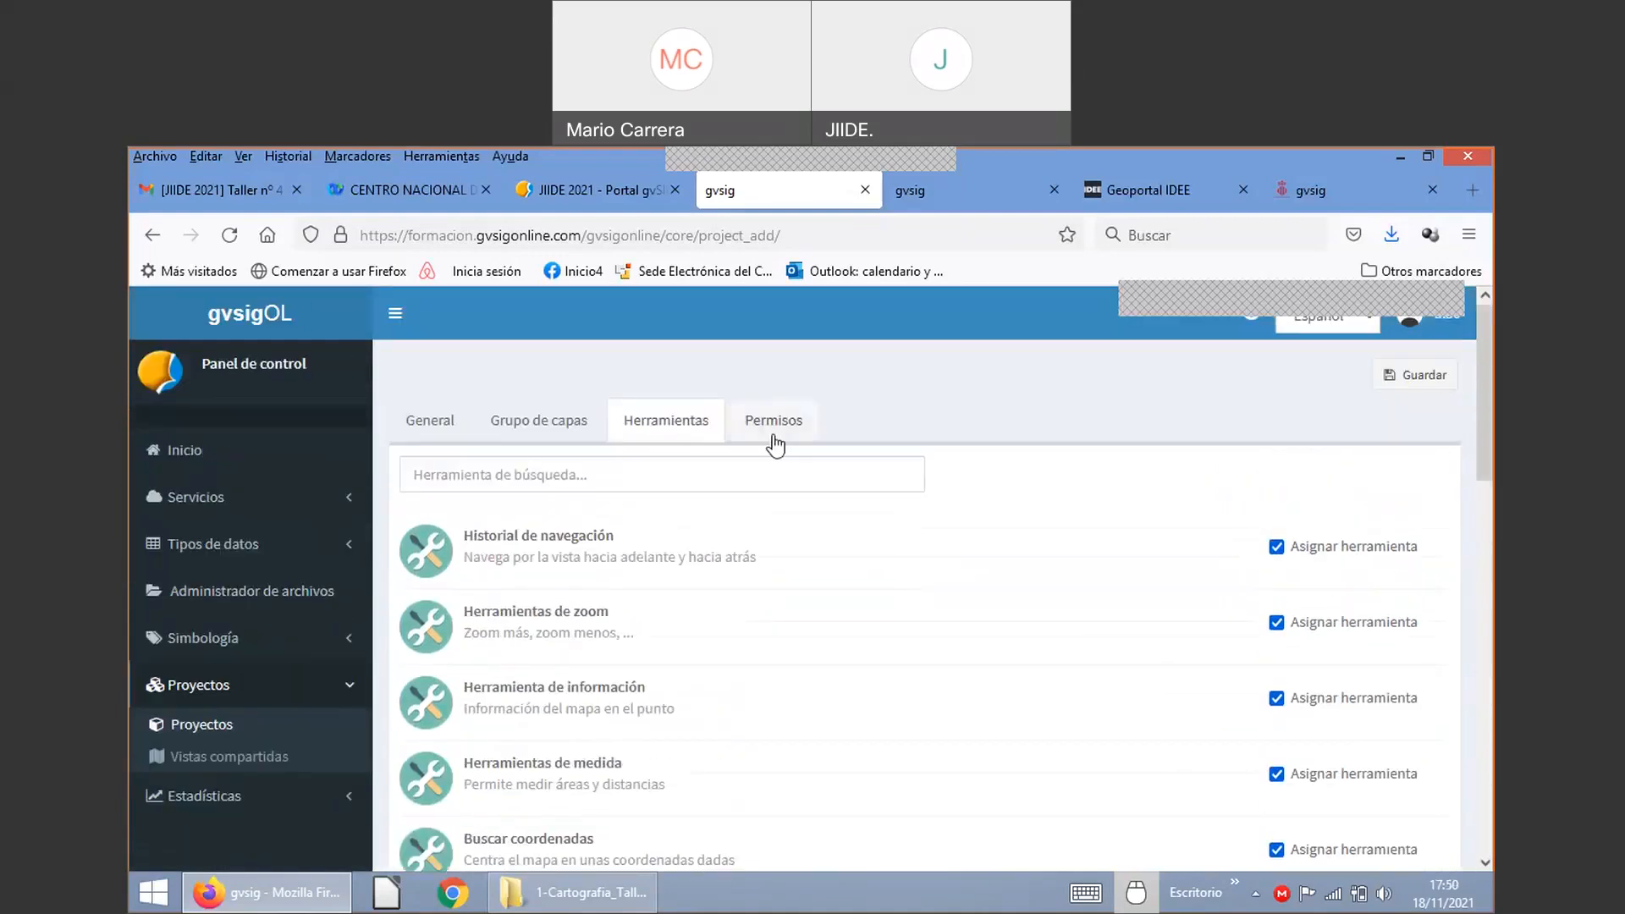
click(778, 427)
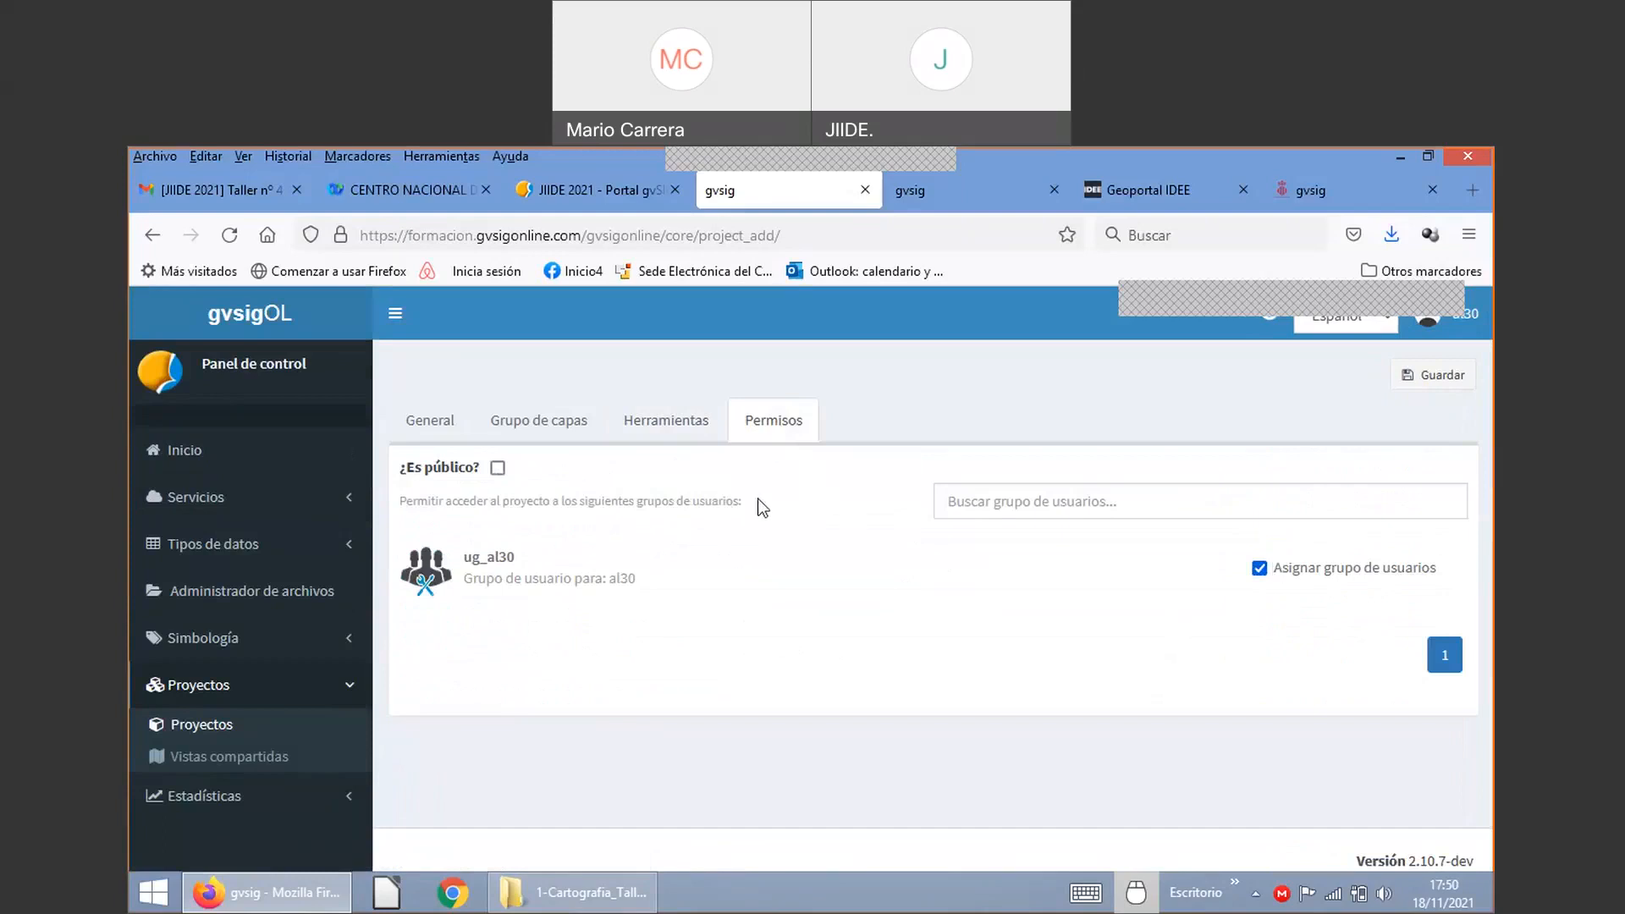
click(498, 469)
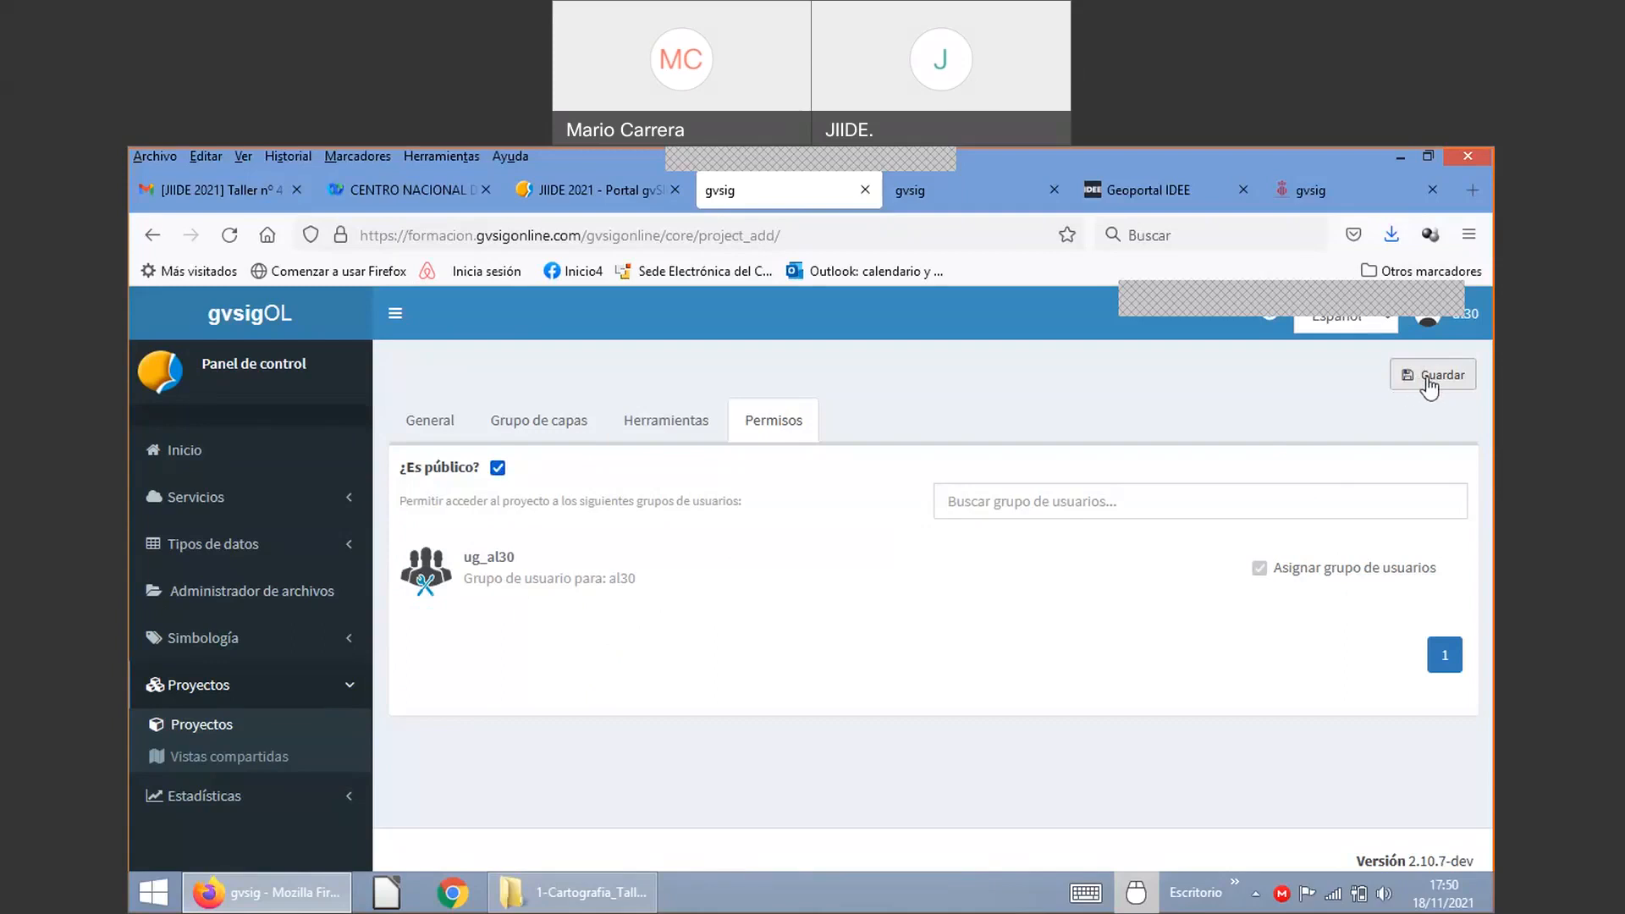
click(1427, 380)
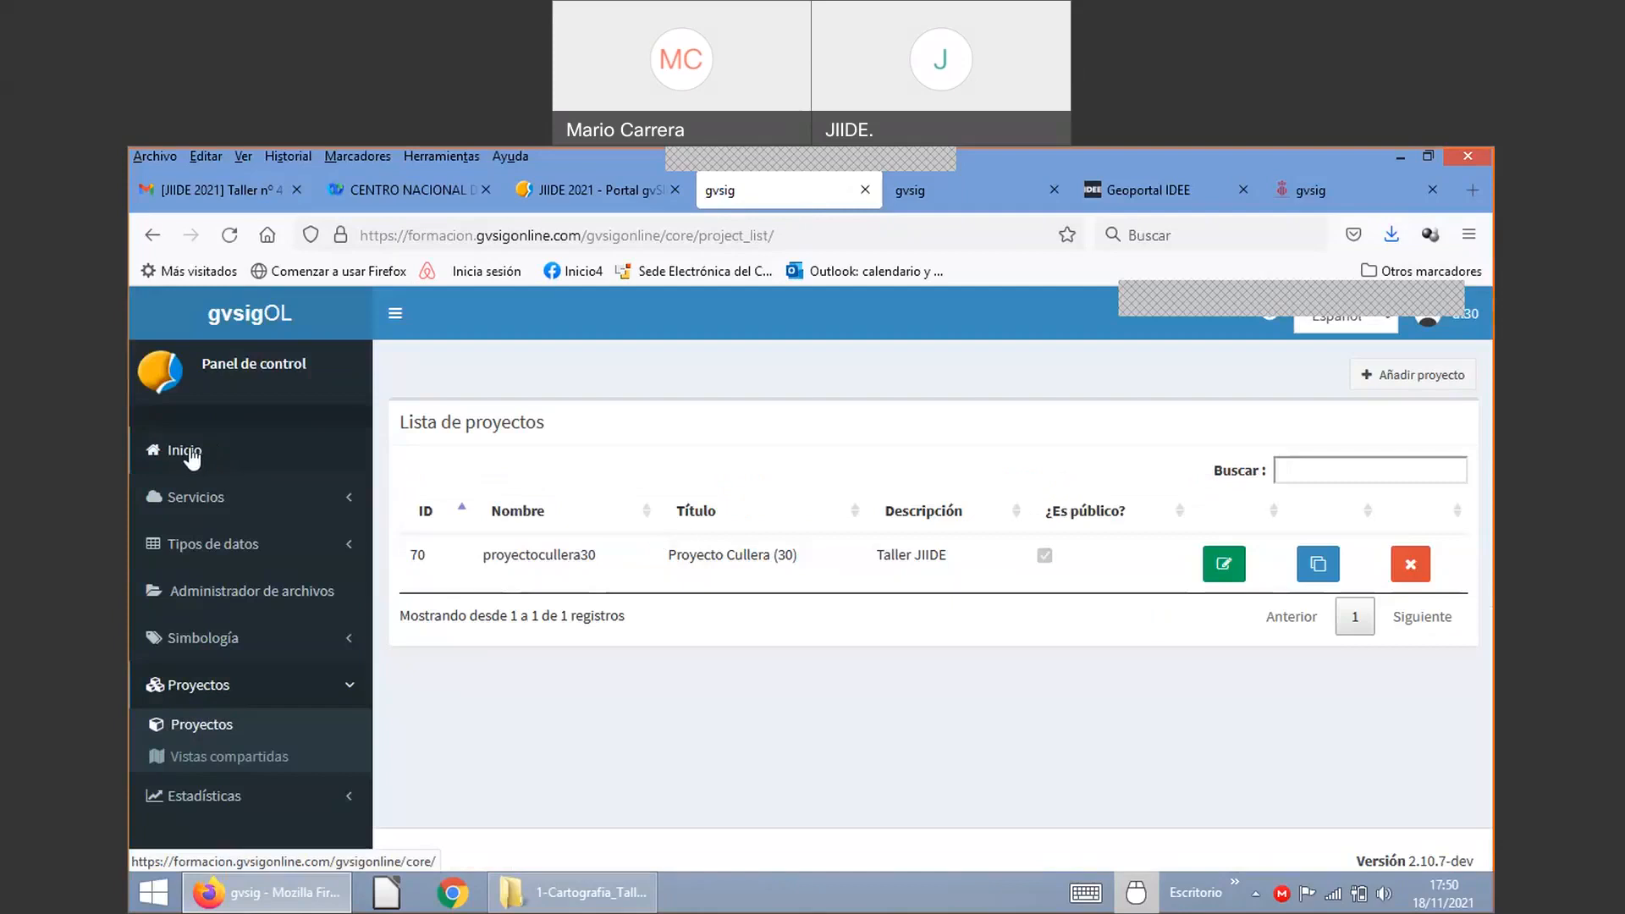
Step: Go back to the control panel home, cancel the master-password prompt, and scroll to Proyecto Cullera (30)
click(193, 457)
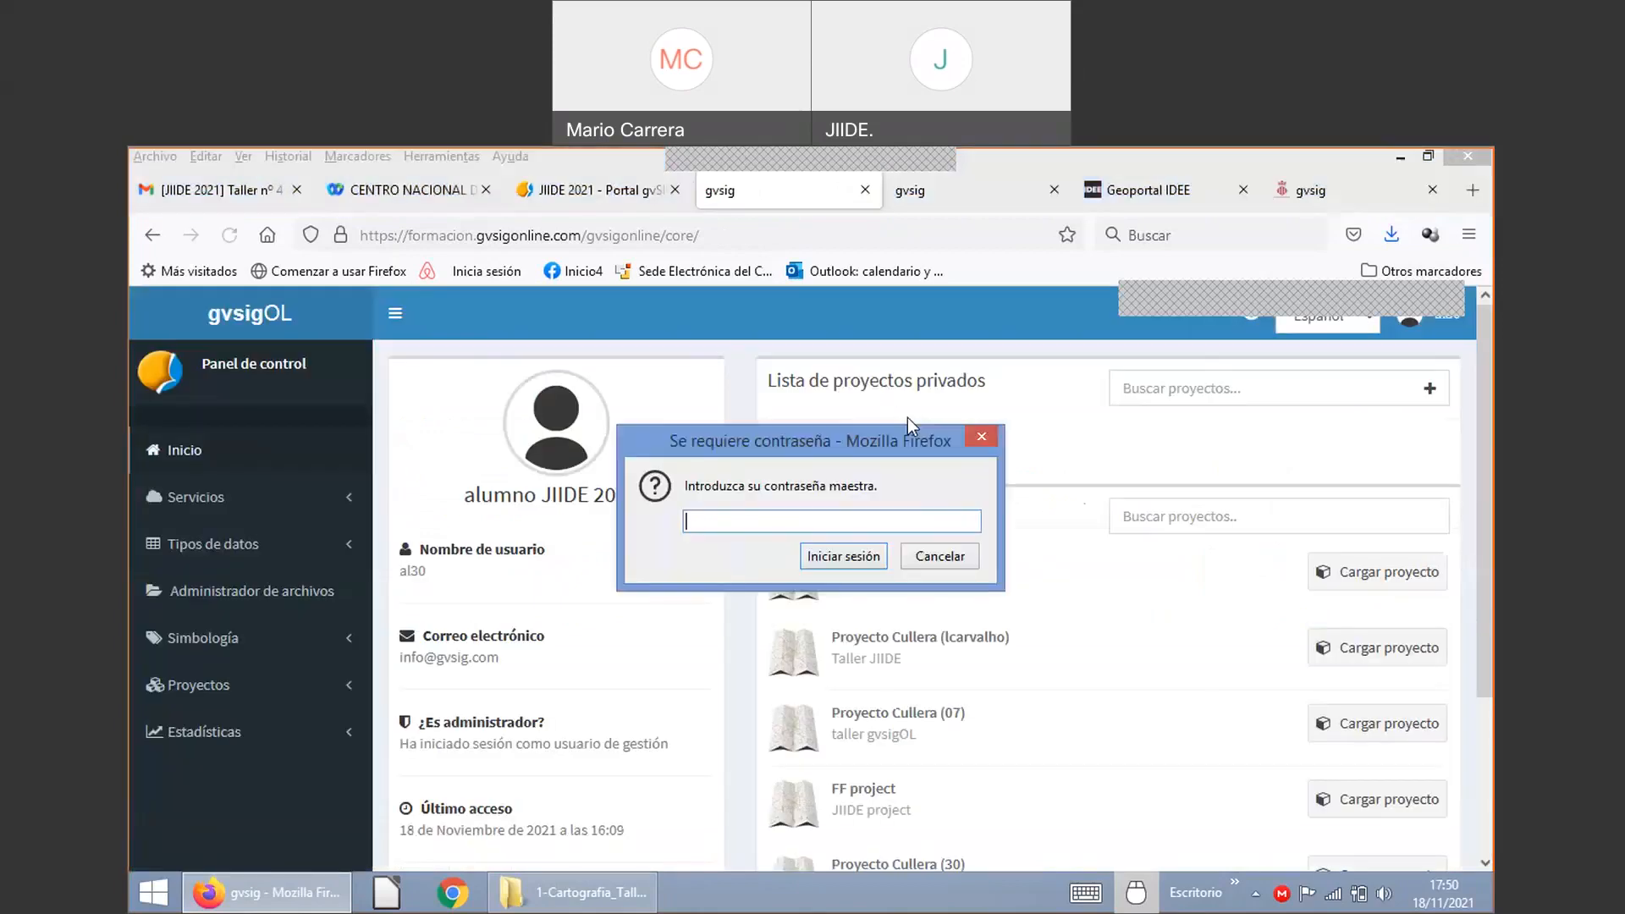
click(927, 564)
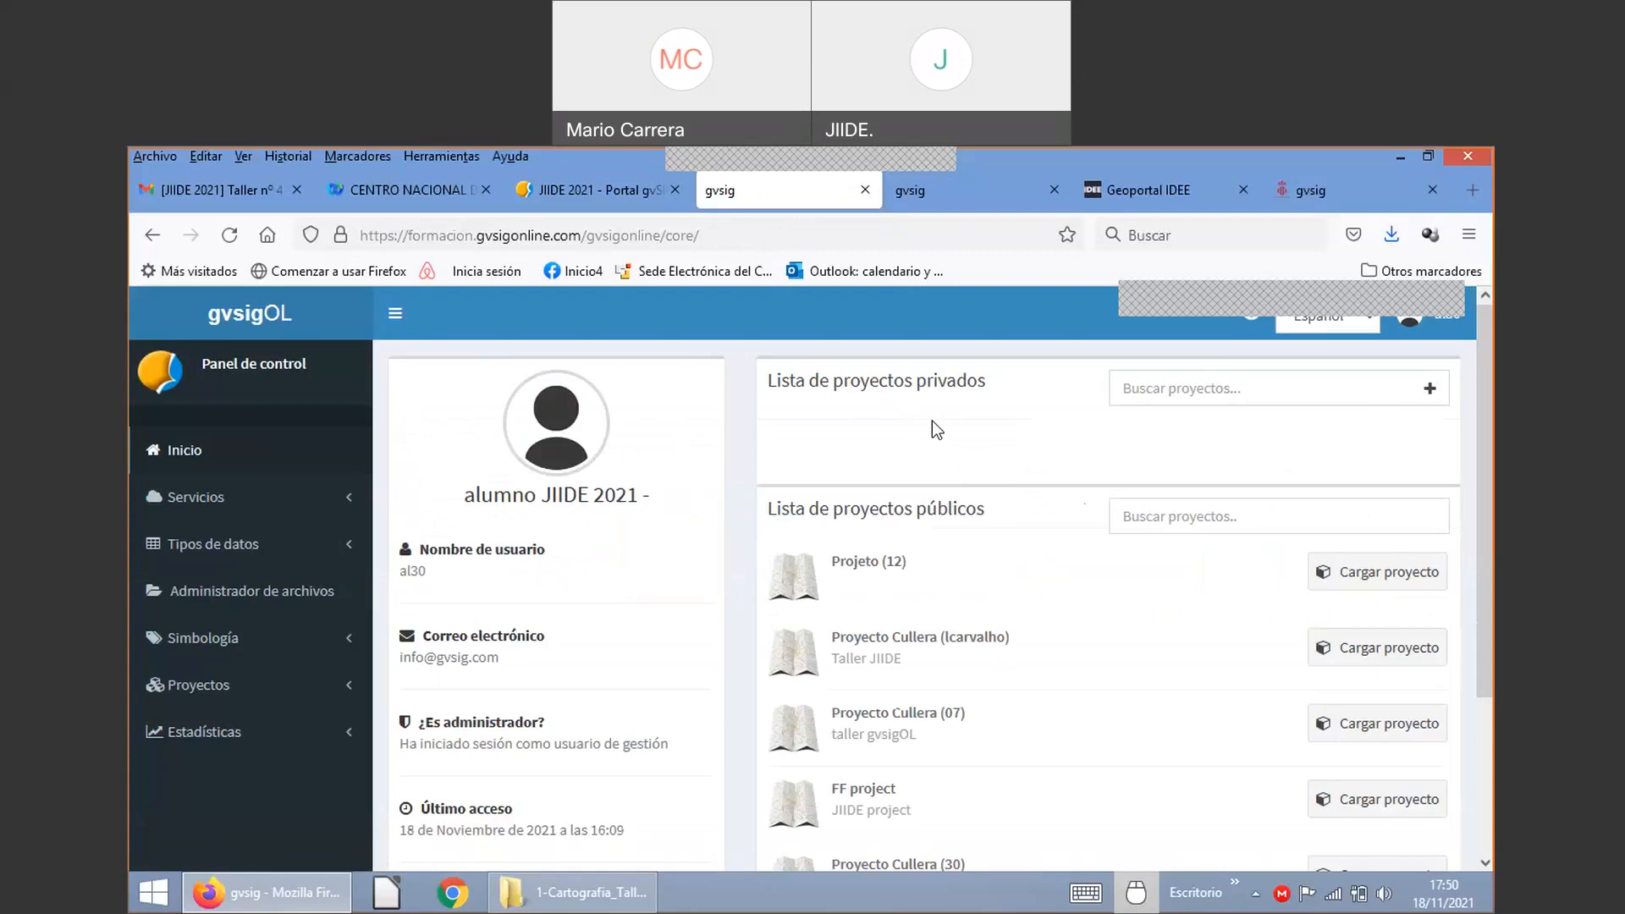
scroll(927, 425, down, 2)
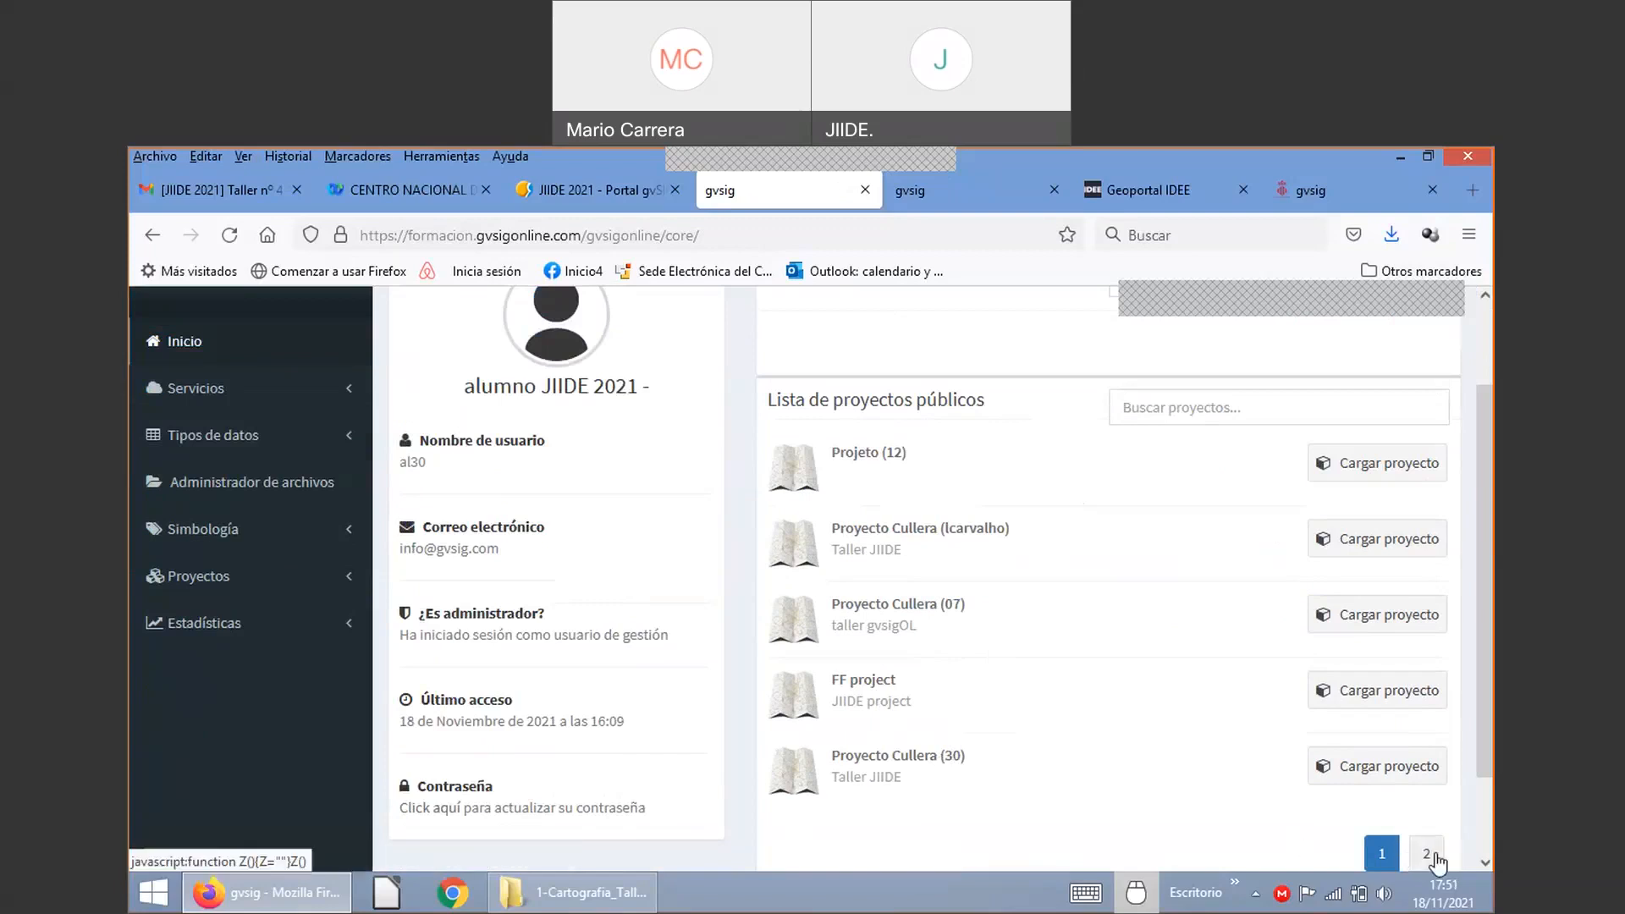
Step: Load Proyecto Cullera (30) in the map viewer and zoom in on Cullera's Planeamiento parcels
click(948, 766)
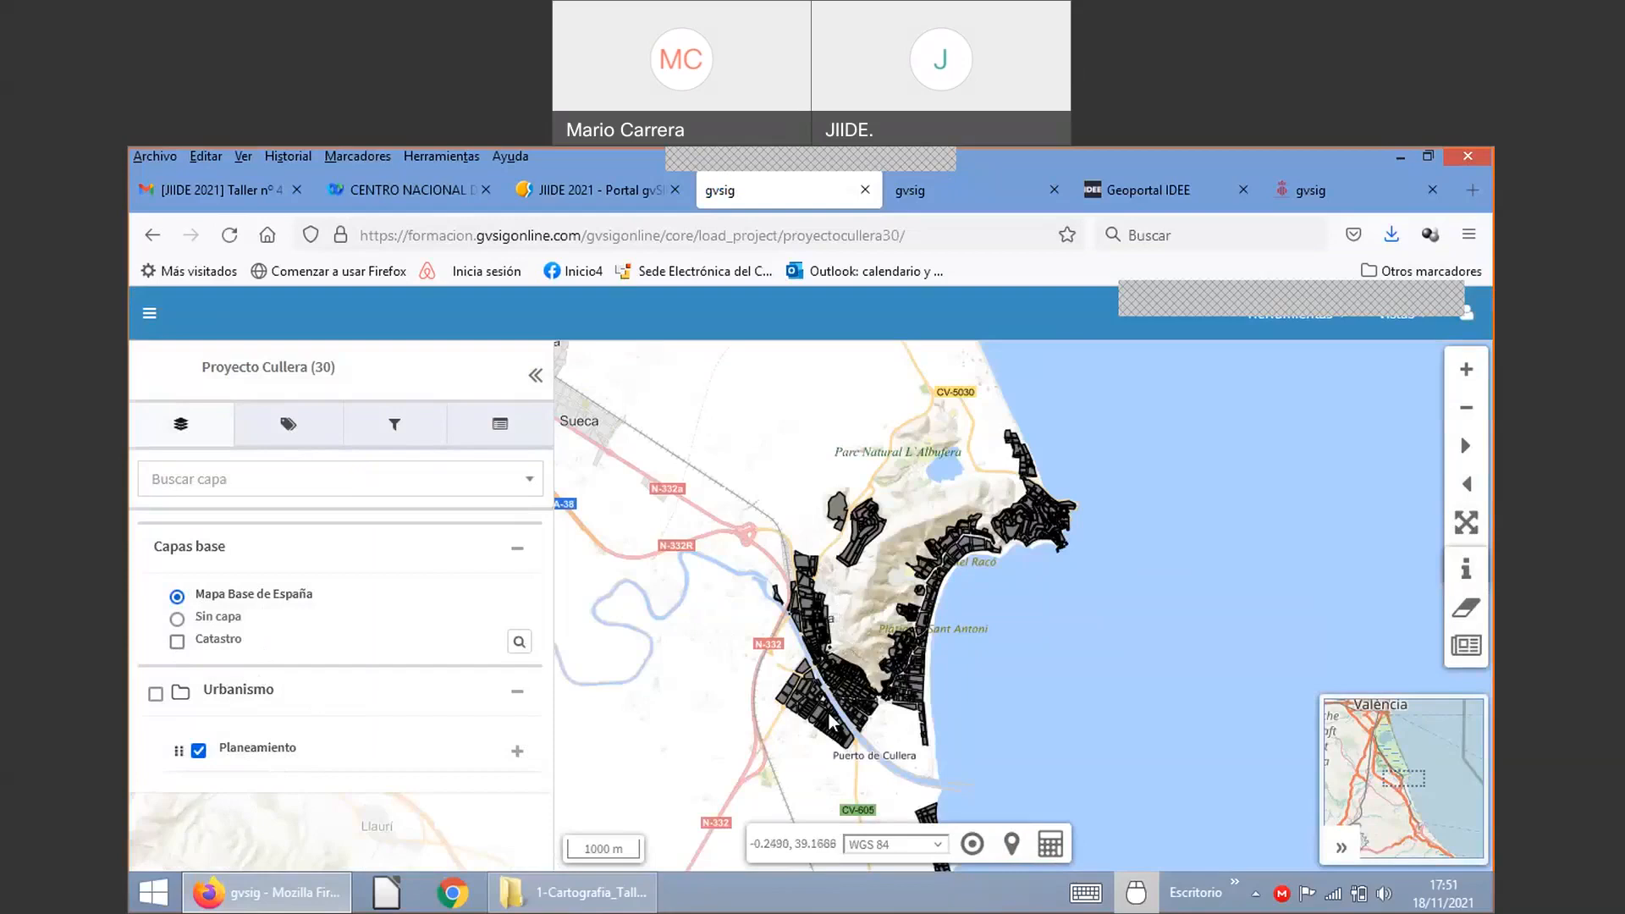
scroll(832, 721, up, 1)
scroll(832, 717, up, 1)
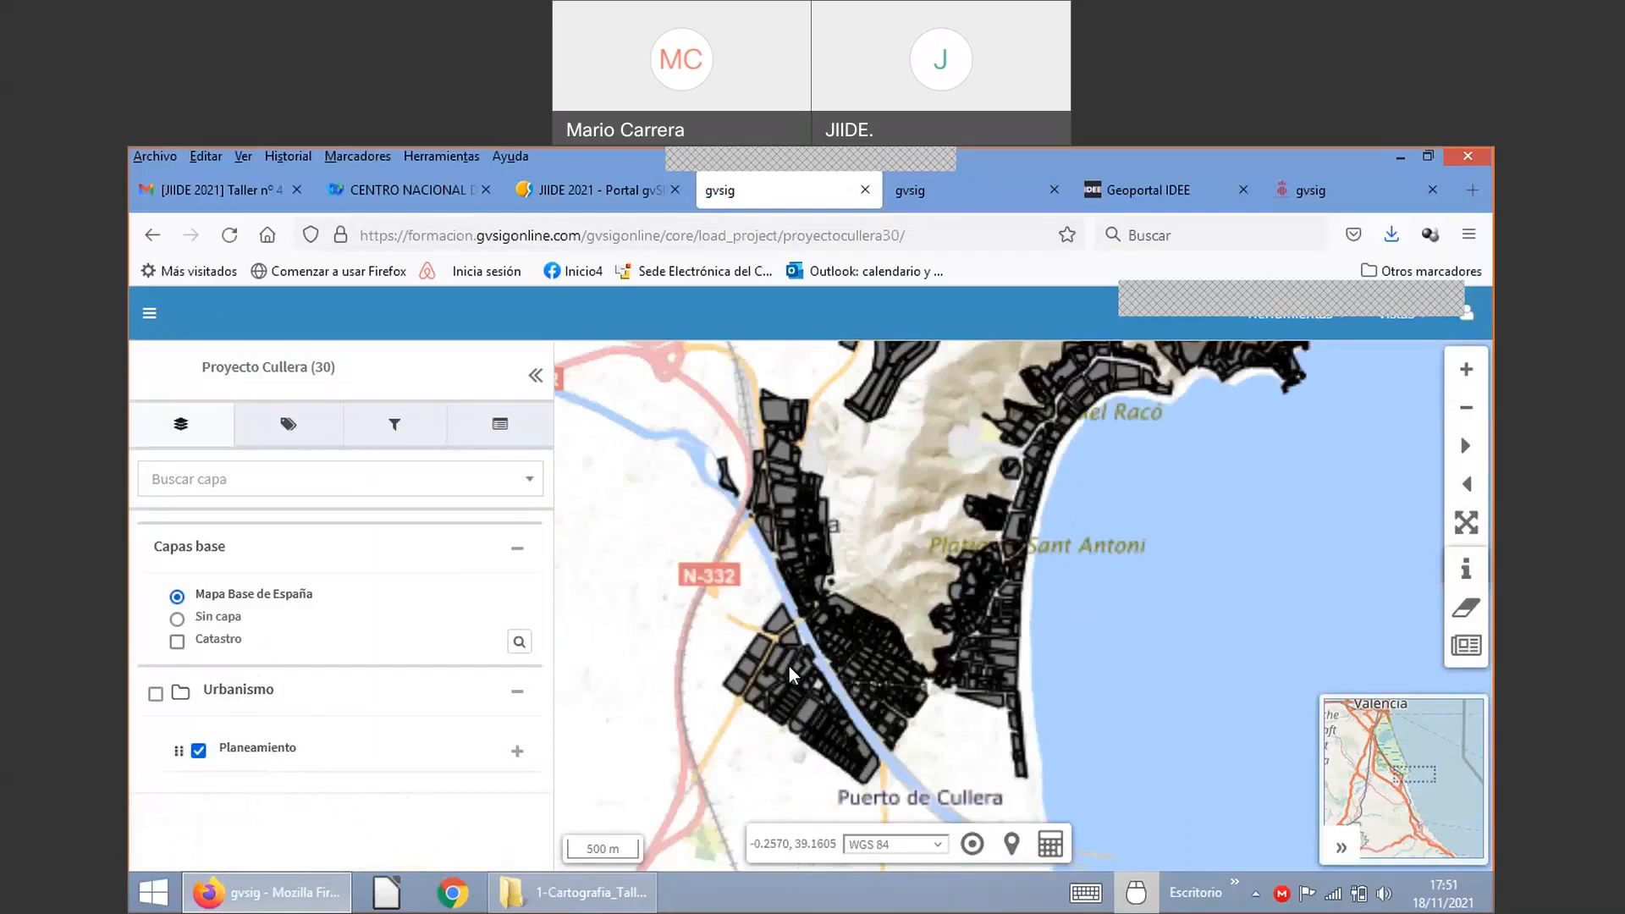
scroll(791, 675, up, 1)
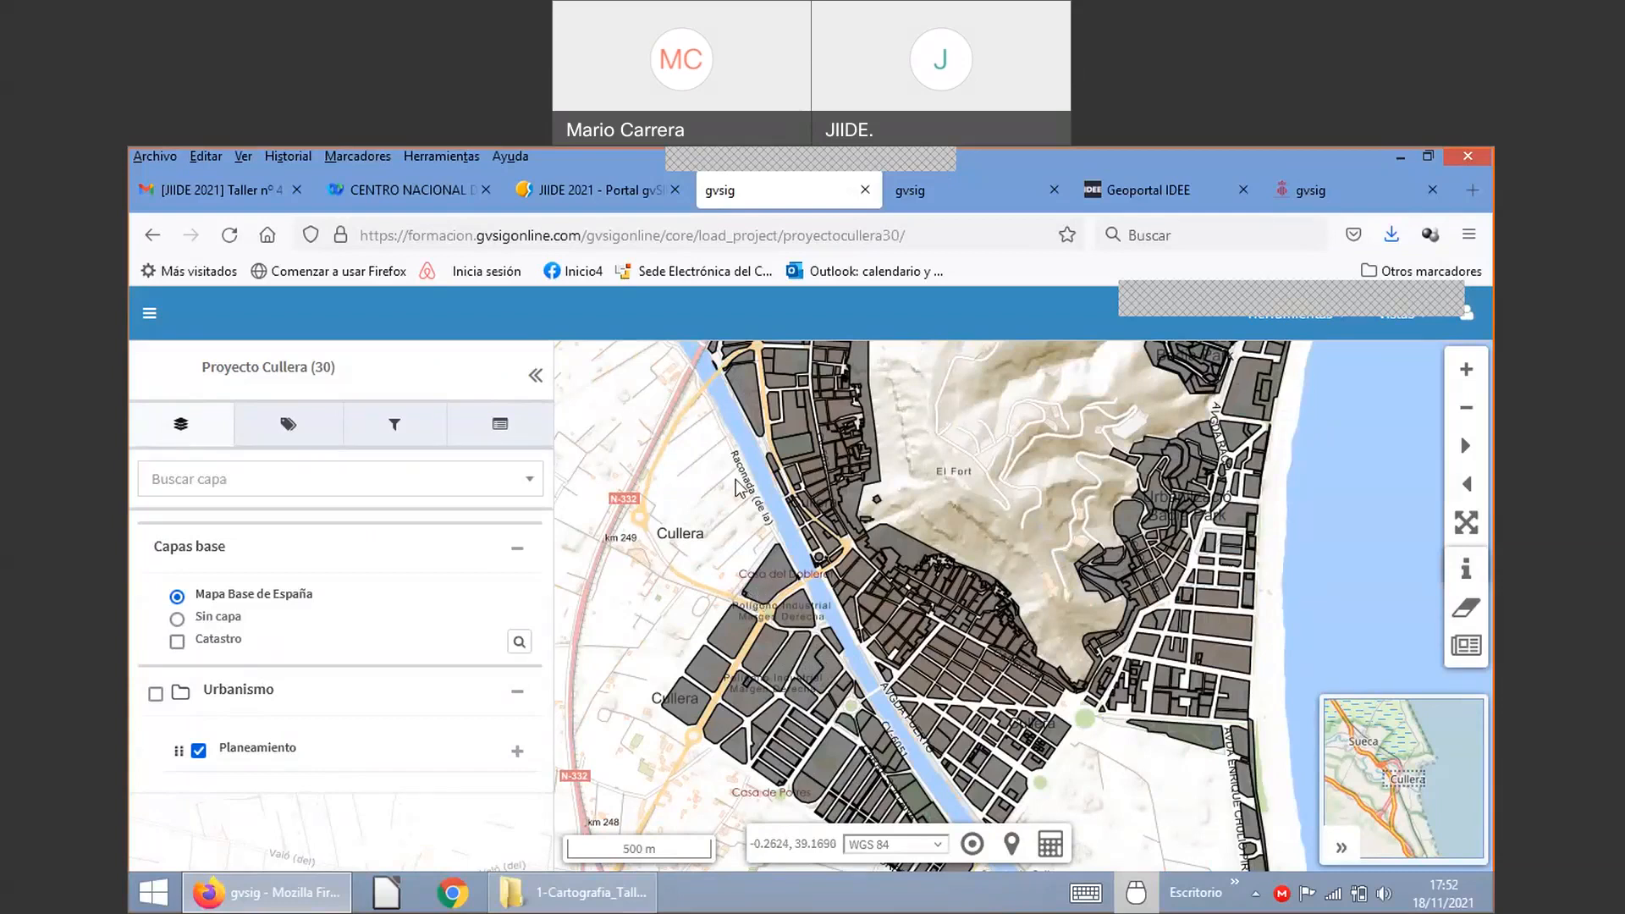
Step: Switch briefly to the Xàtiva Urbanismo project, return to the Proyecto Cullera map, and select the Mapa Base de España label
click(957, 199)
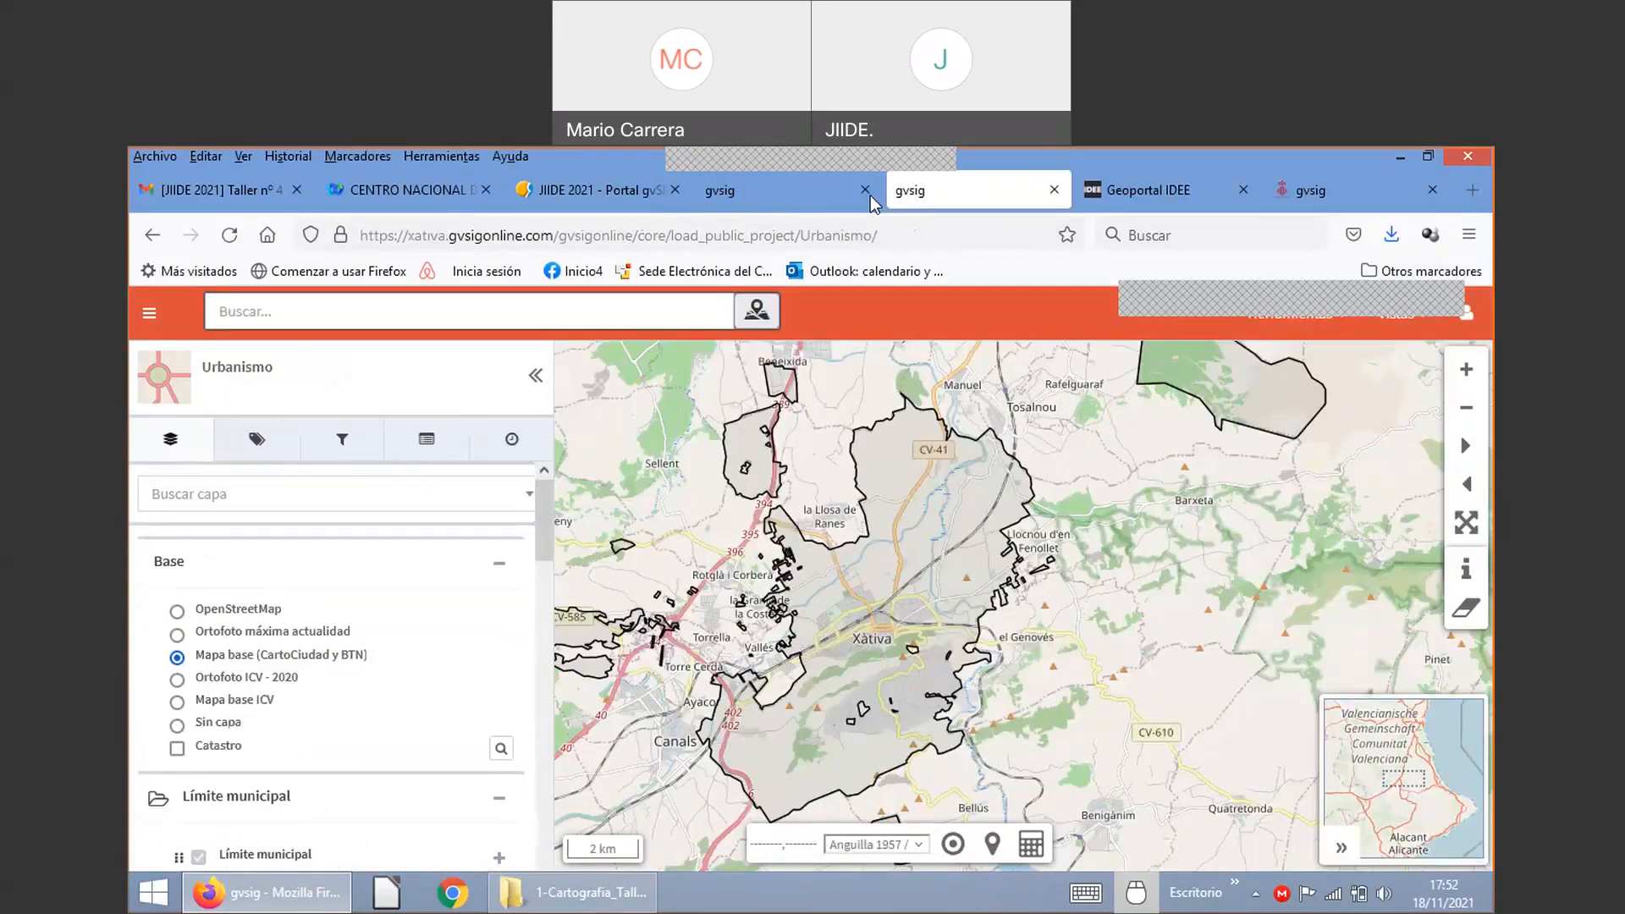
click(874, 202)
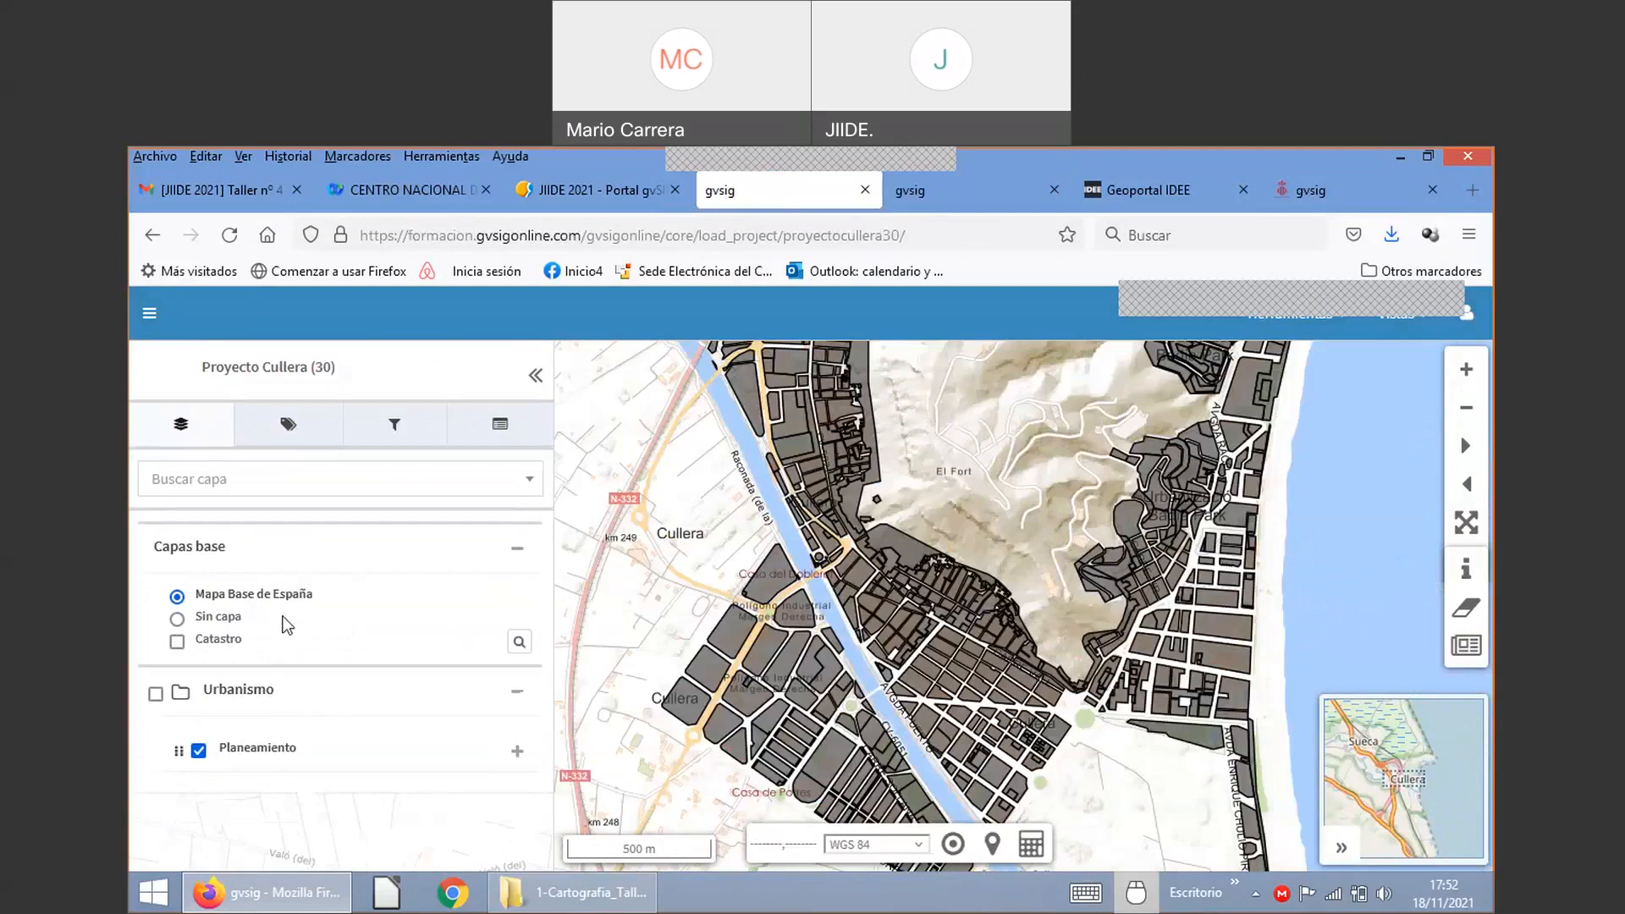
drag(194, 594, 342, 600)
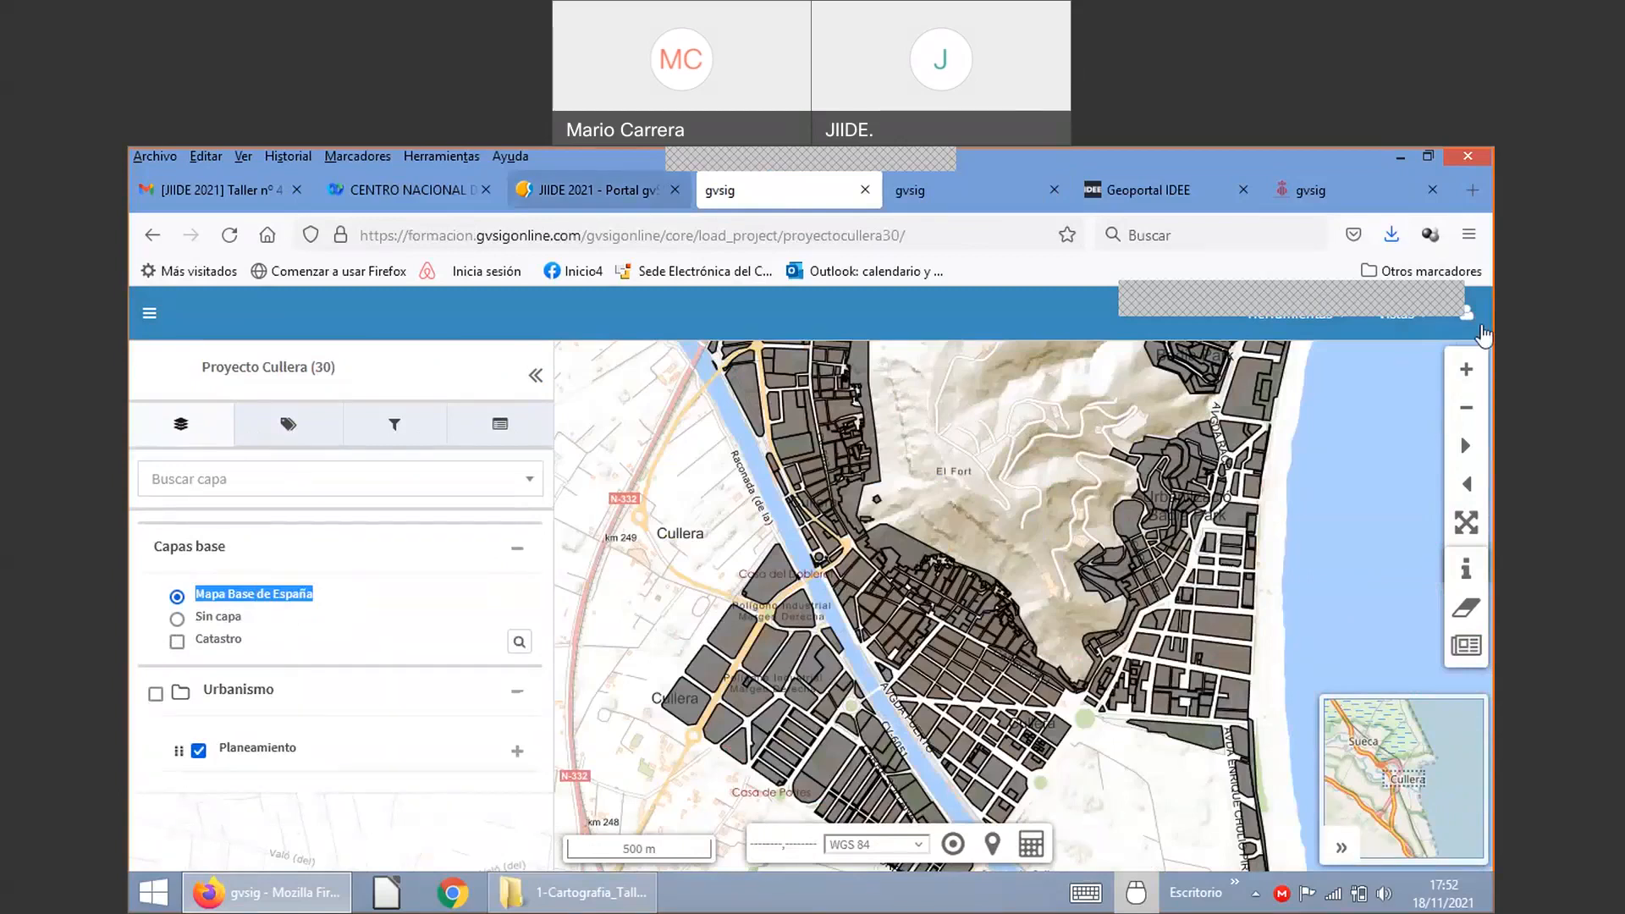
Step: From the user account panel, open Panel de control in a new tab and cancel the master-password prompt
click(1479, 330)
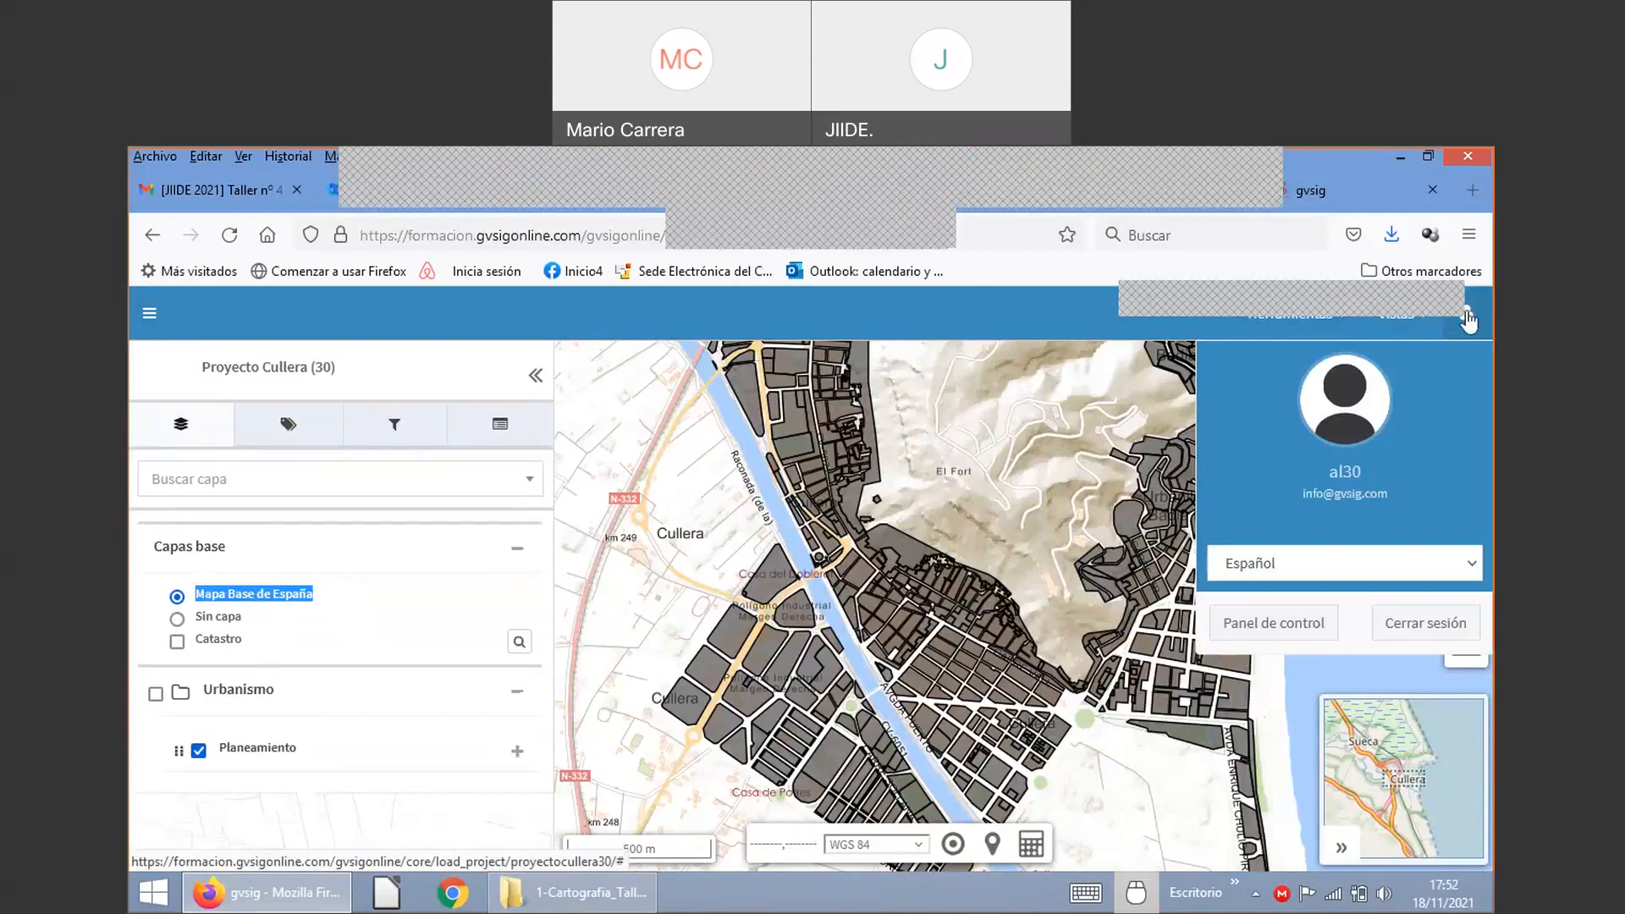
right_click(1285, 629)
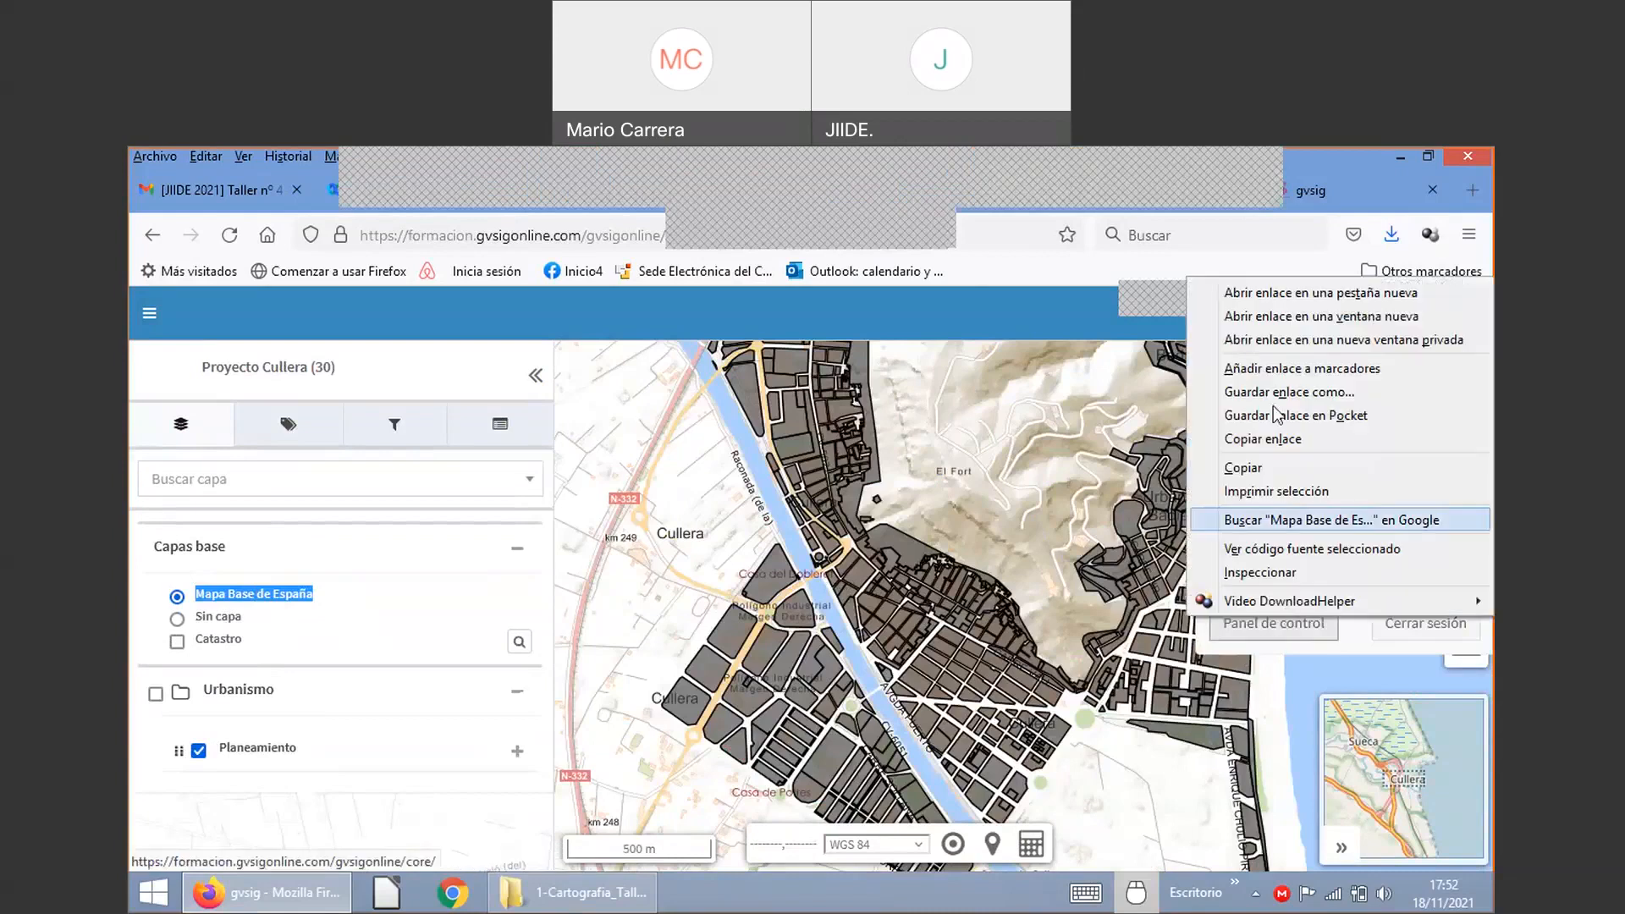
click(1307, 294)
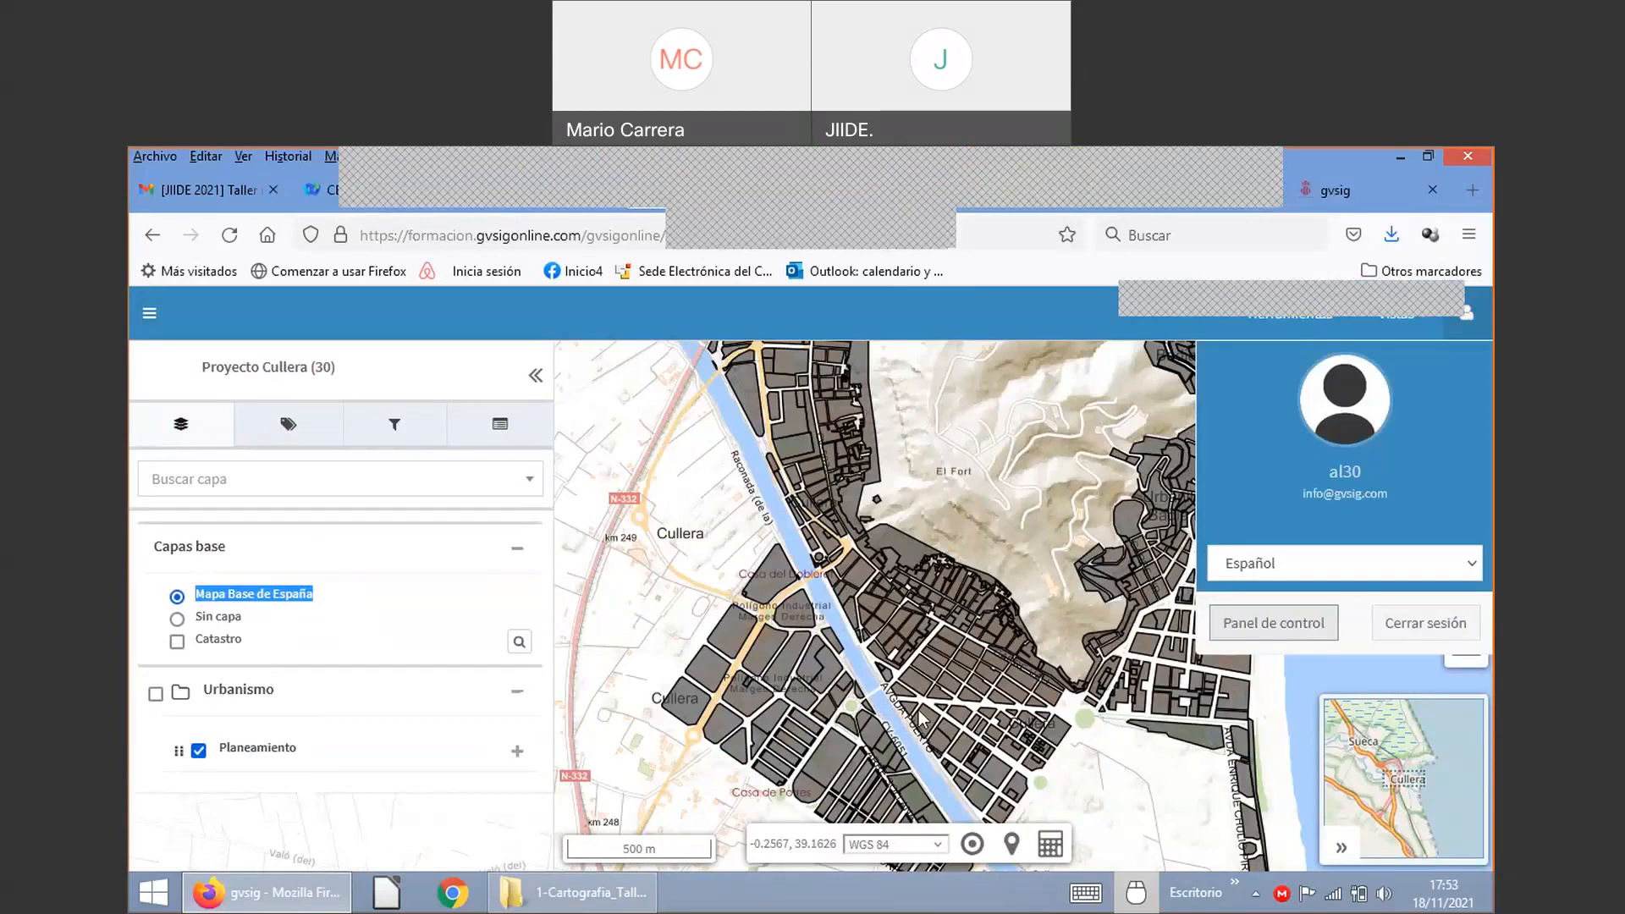
scroll(919, 713, up, 2)
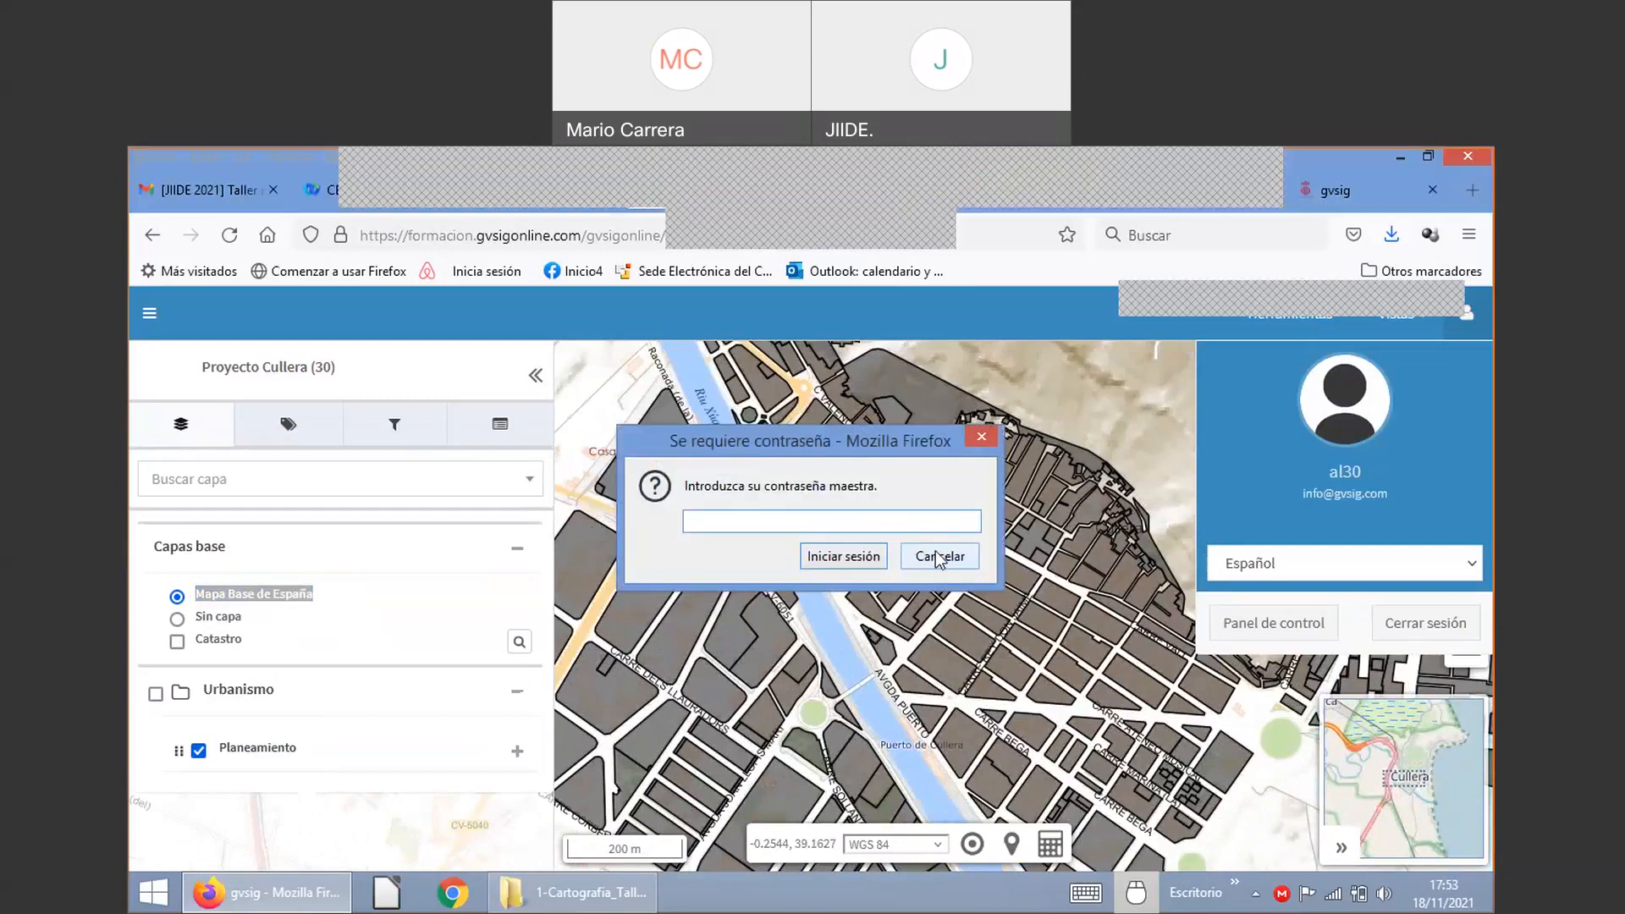
click(936, 553)
scroll(879, 485, up, 1)
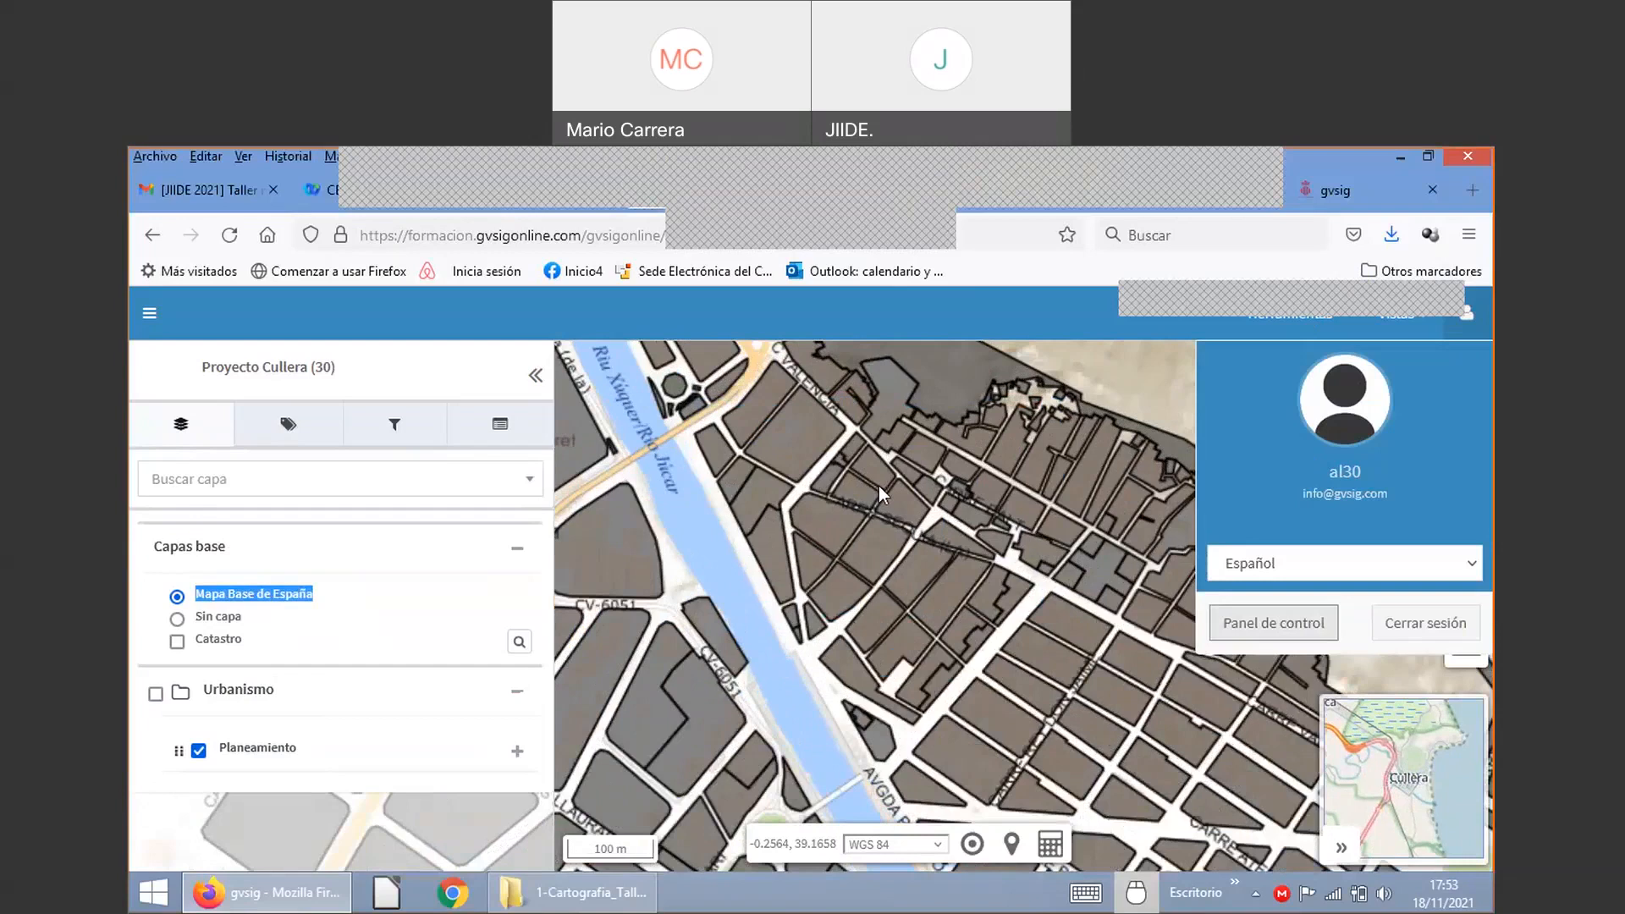
scroll(878, 486, up, 2)
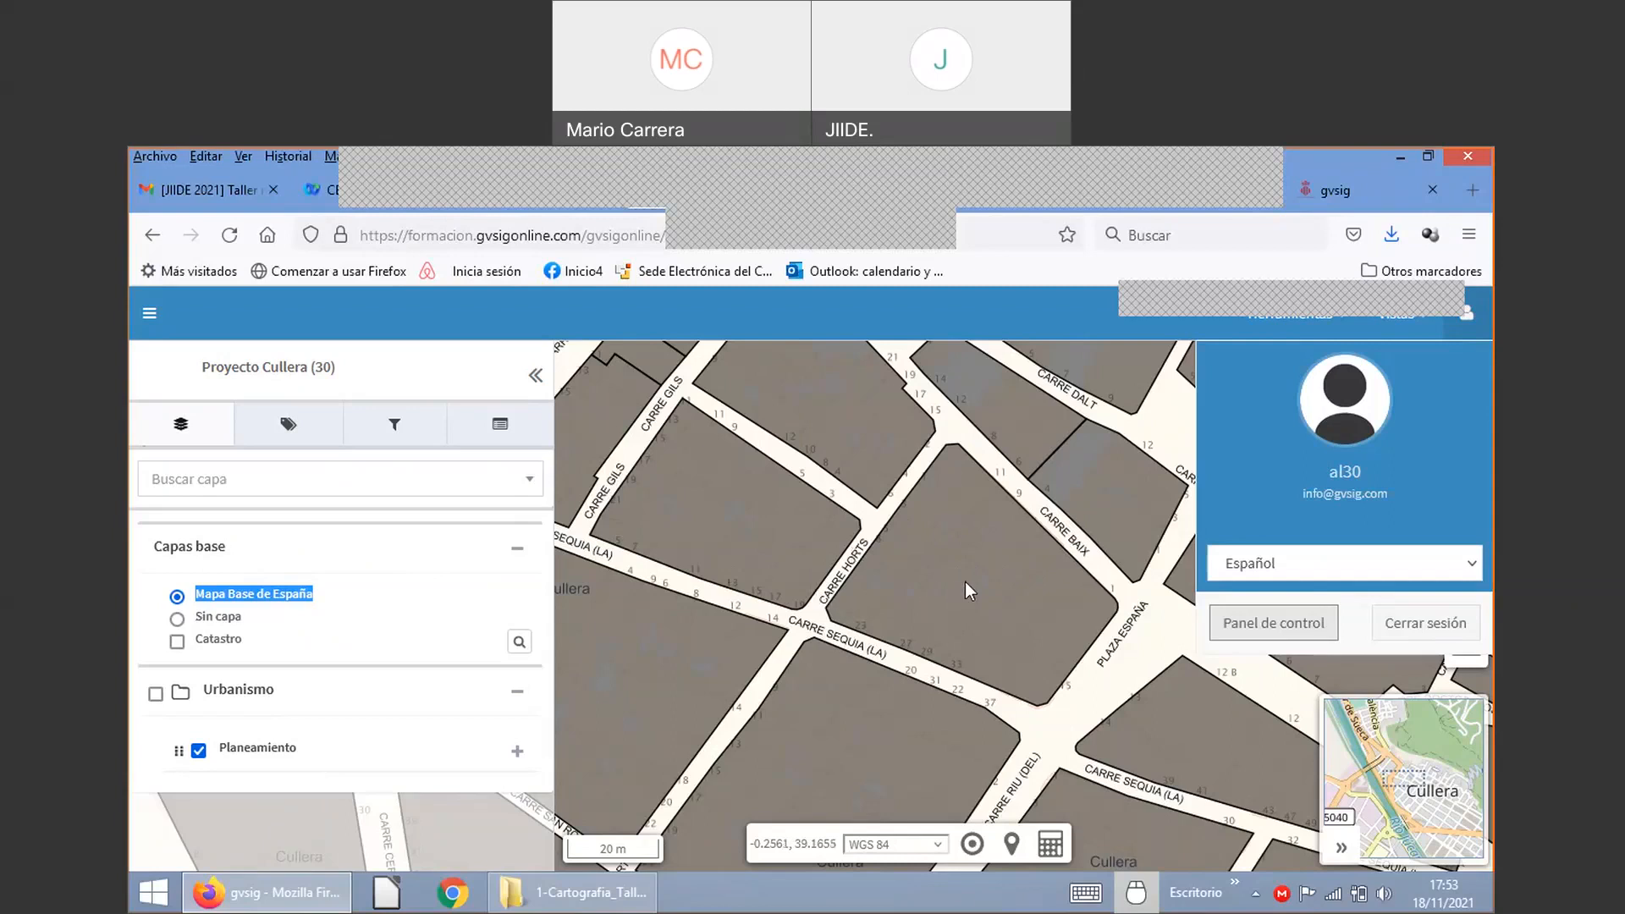
scroll(965, 582, down, 1)
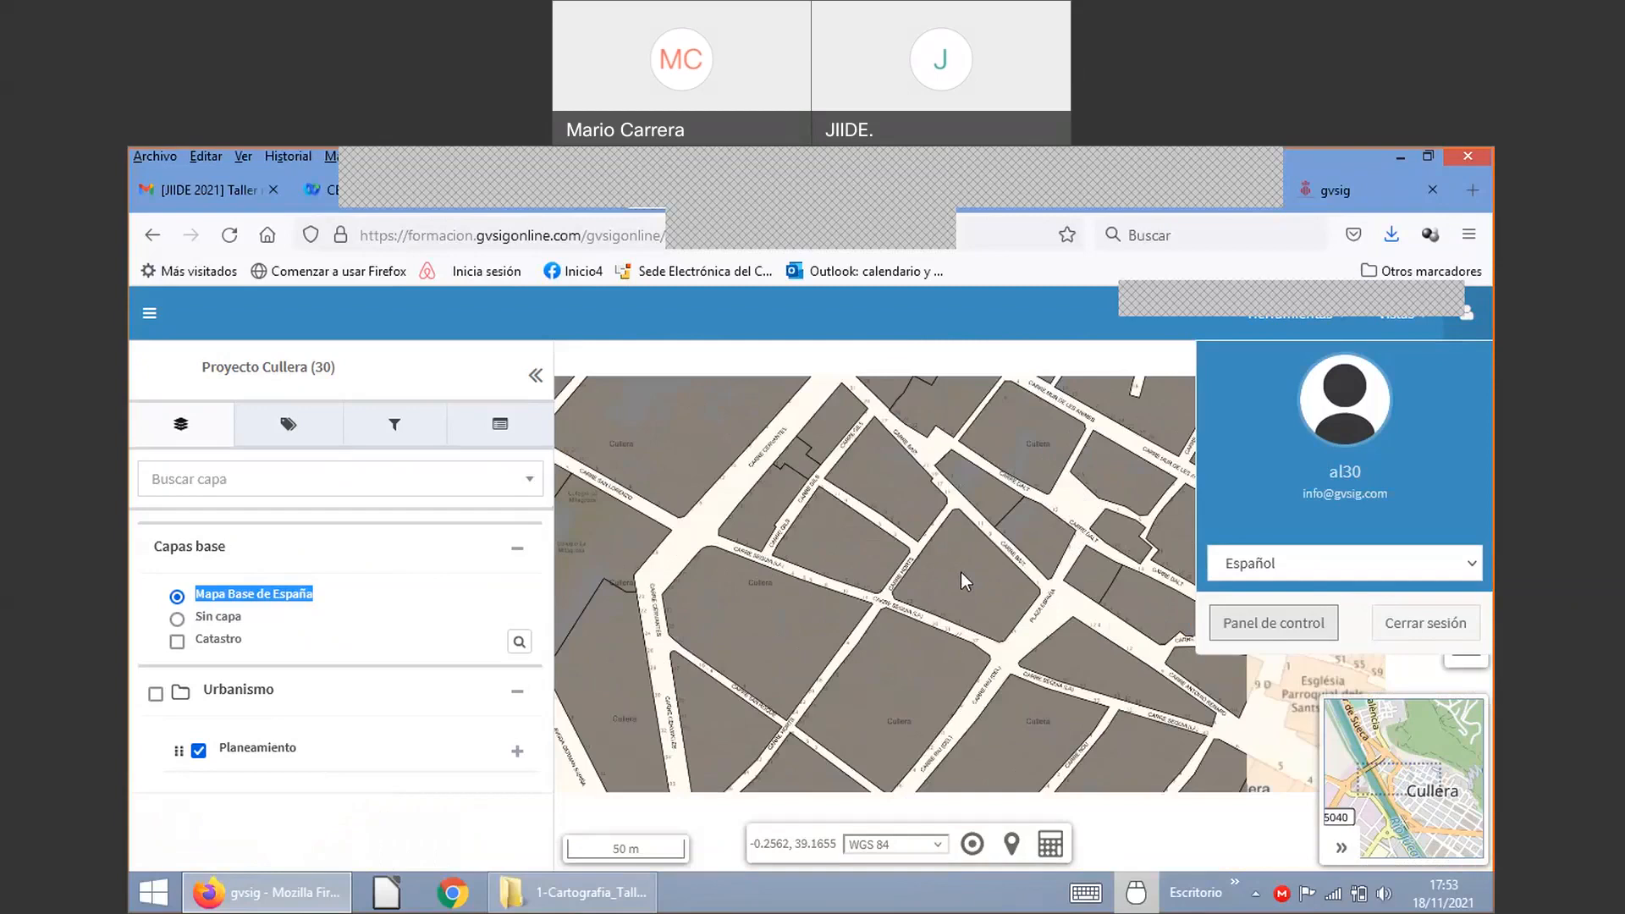
scroll(961, 572, down, 1)
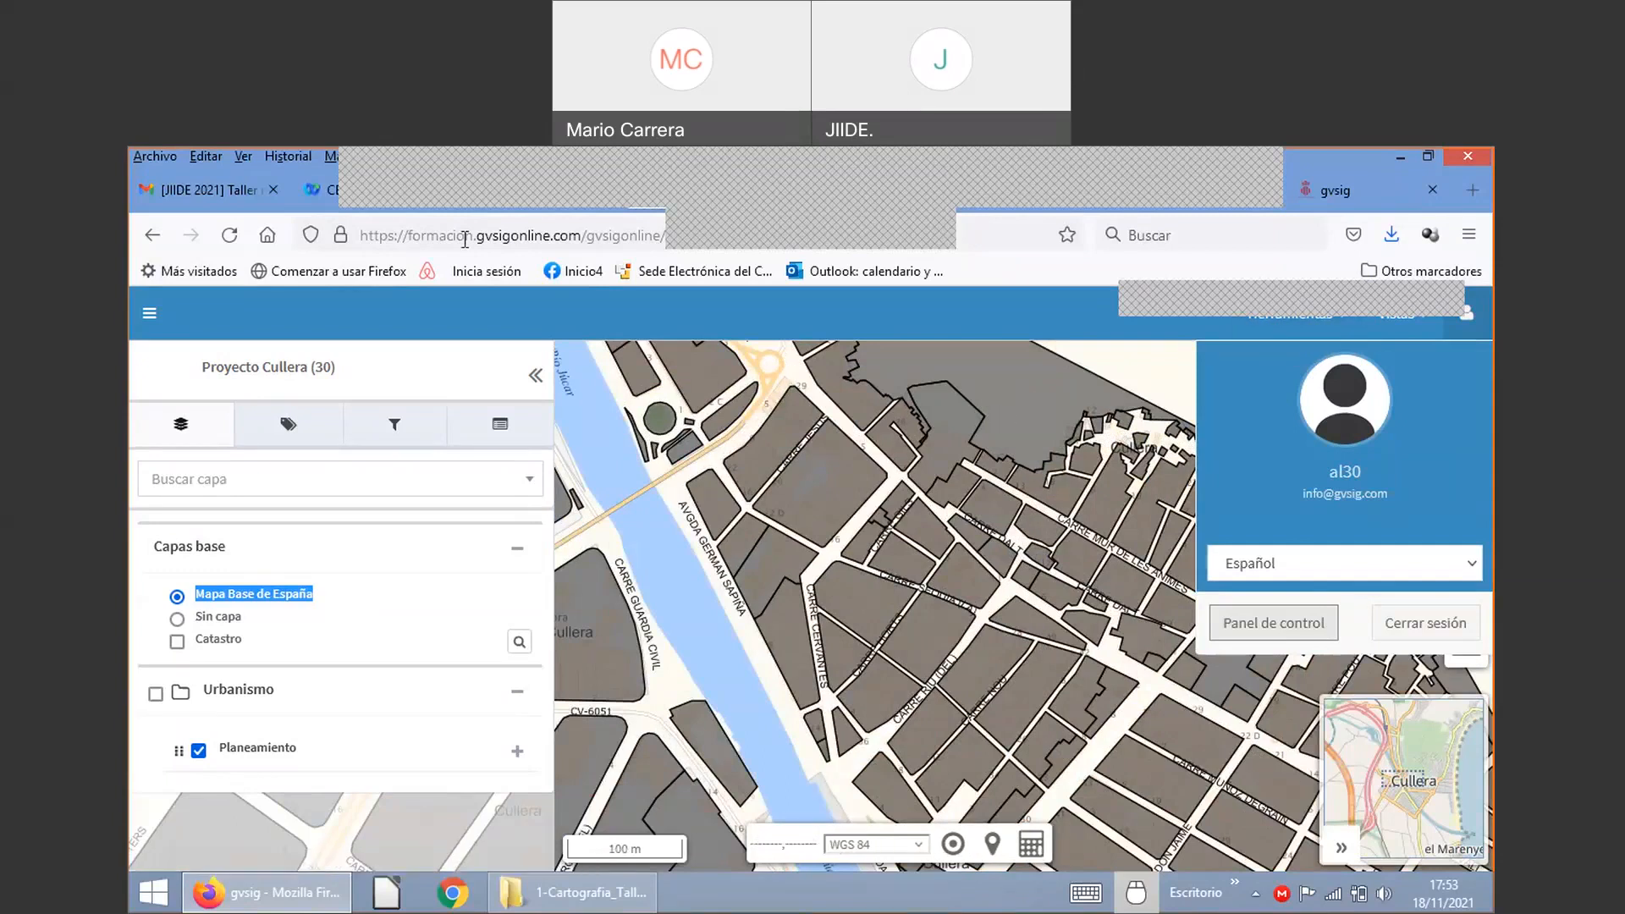
Step: Select gvsigonline in the page address, dismiss the suggestions, and adjust the map view
double_click(497, 236)
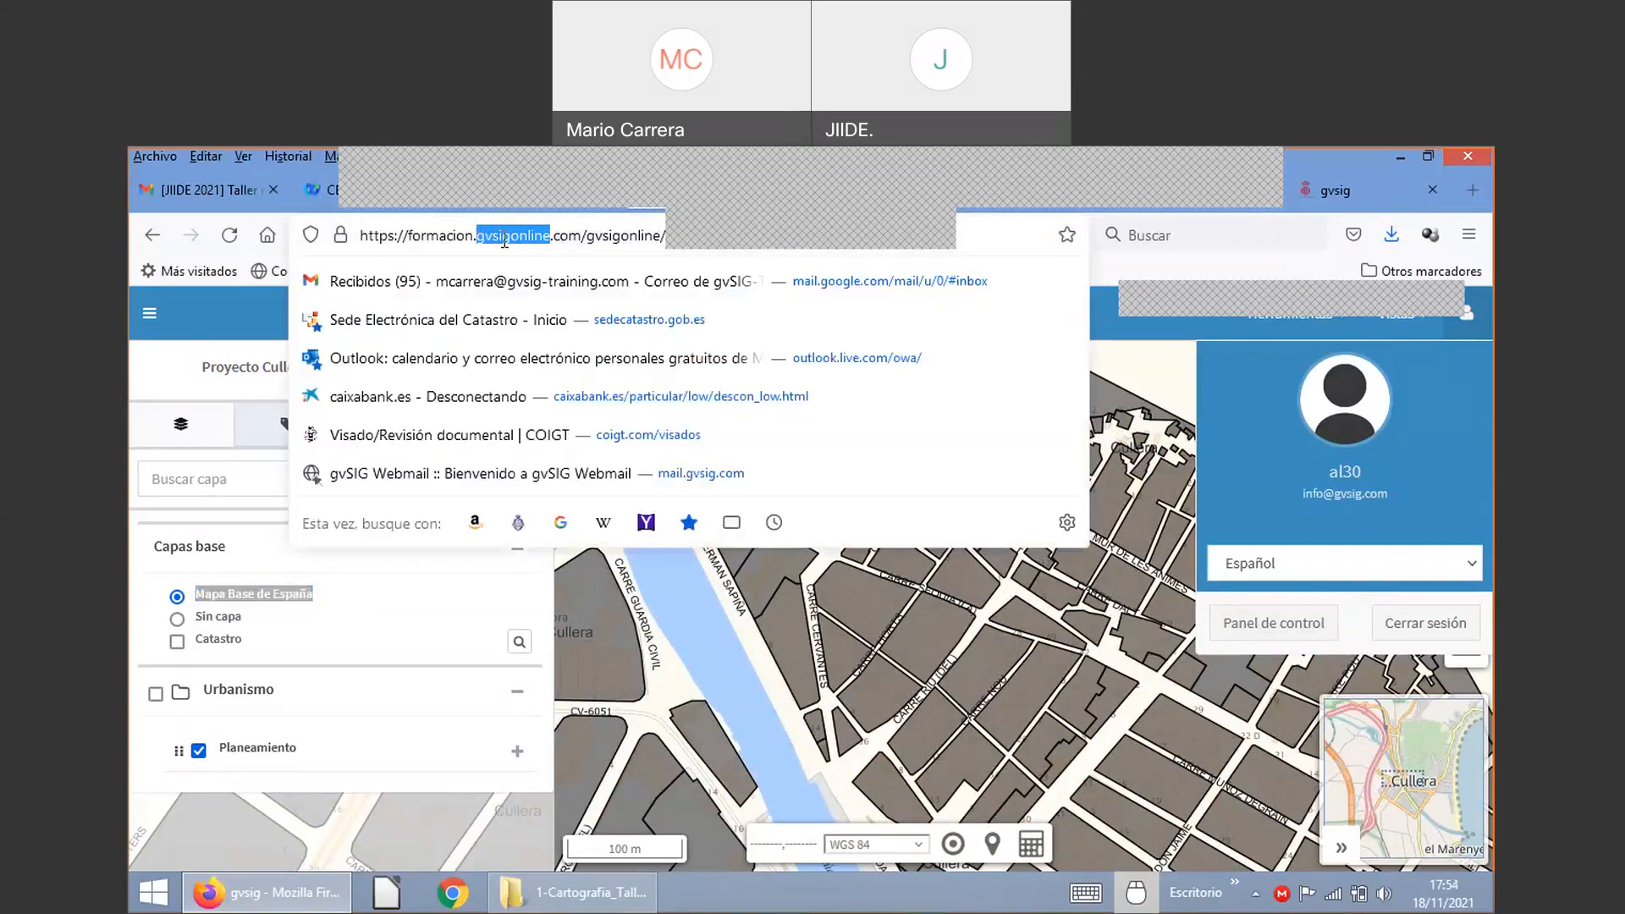
click(505, 237)
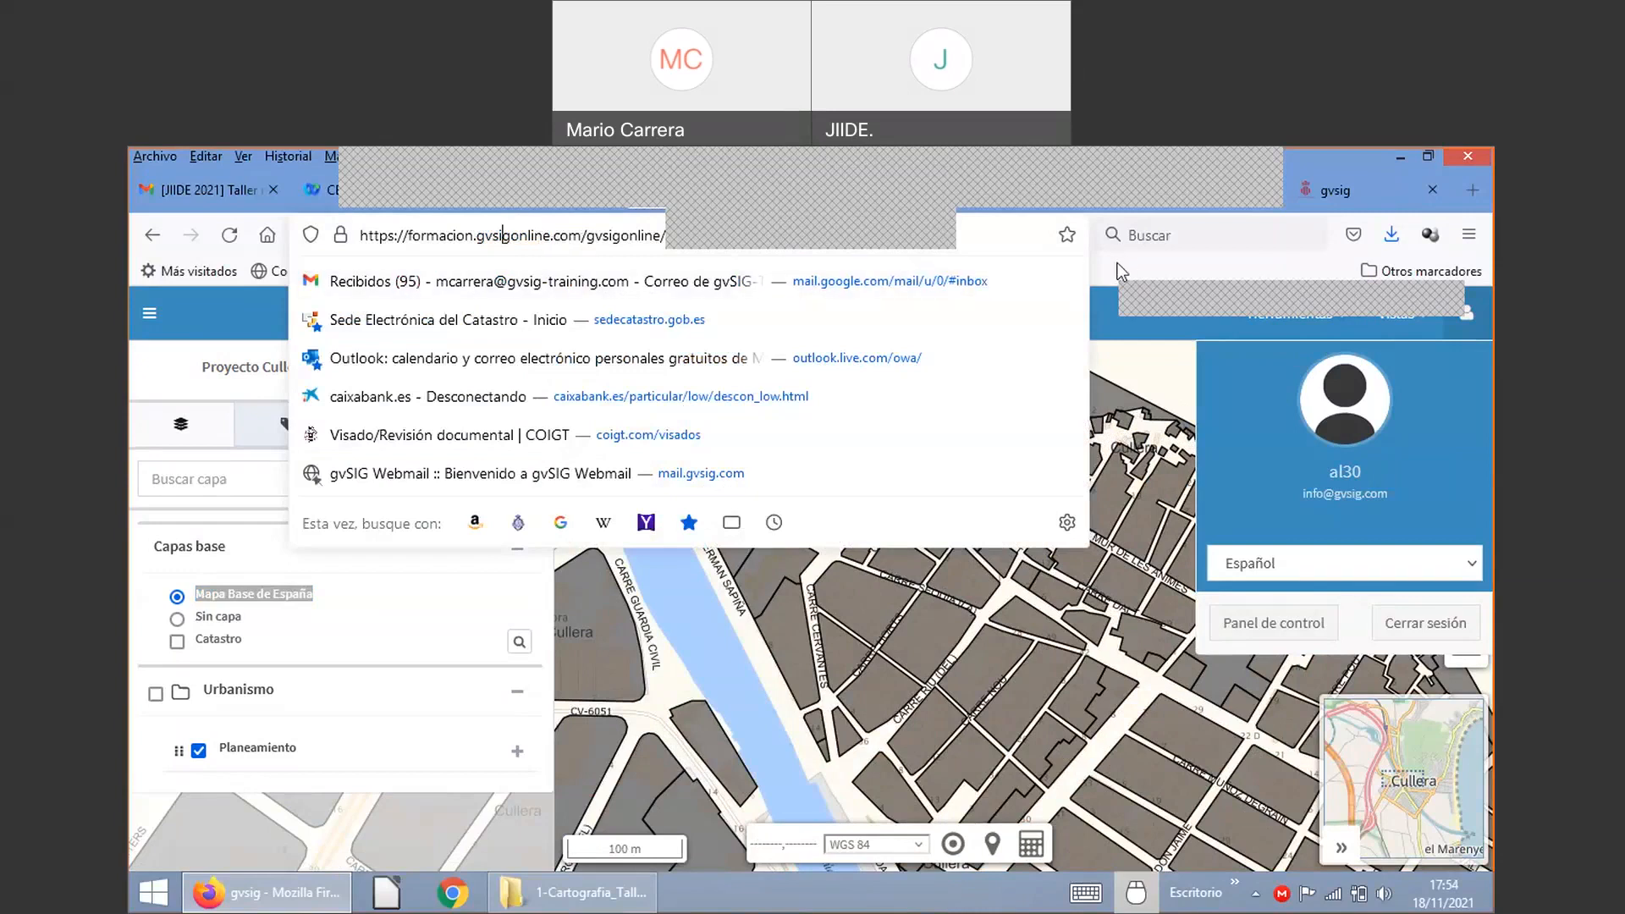
key(Escape)
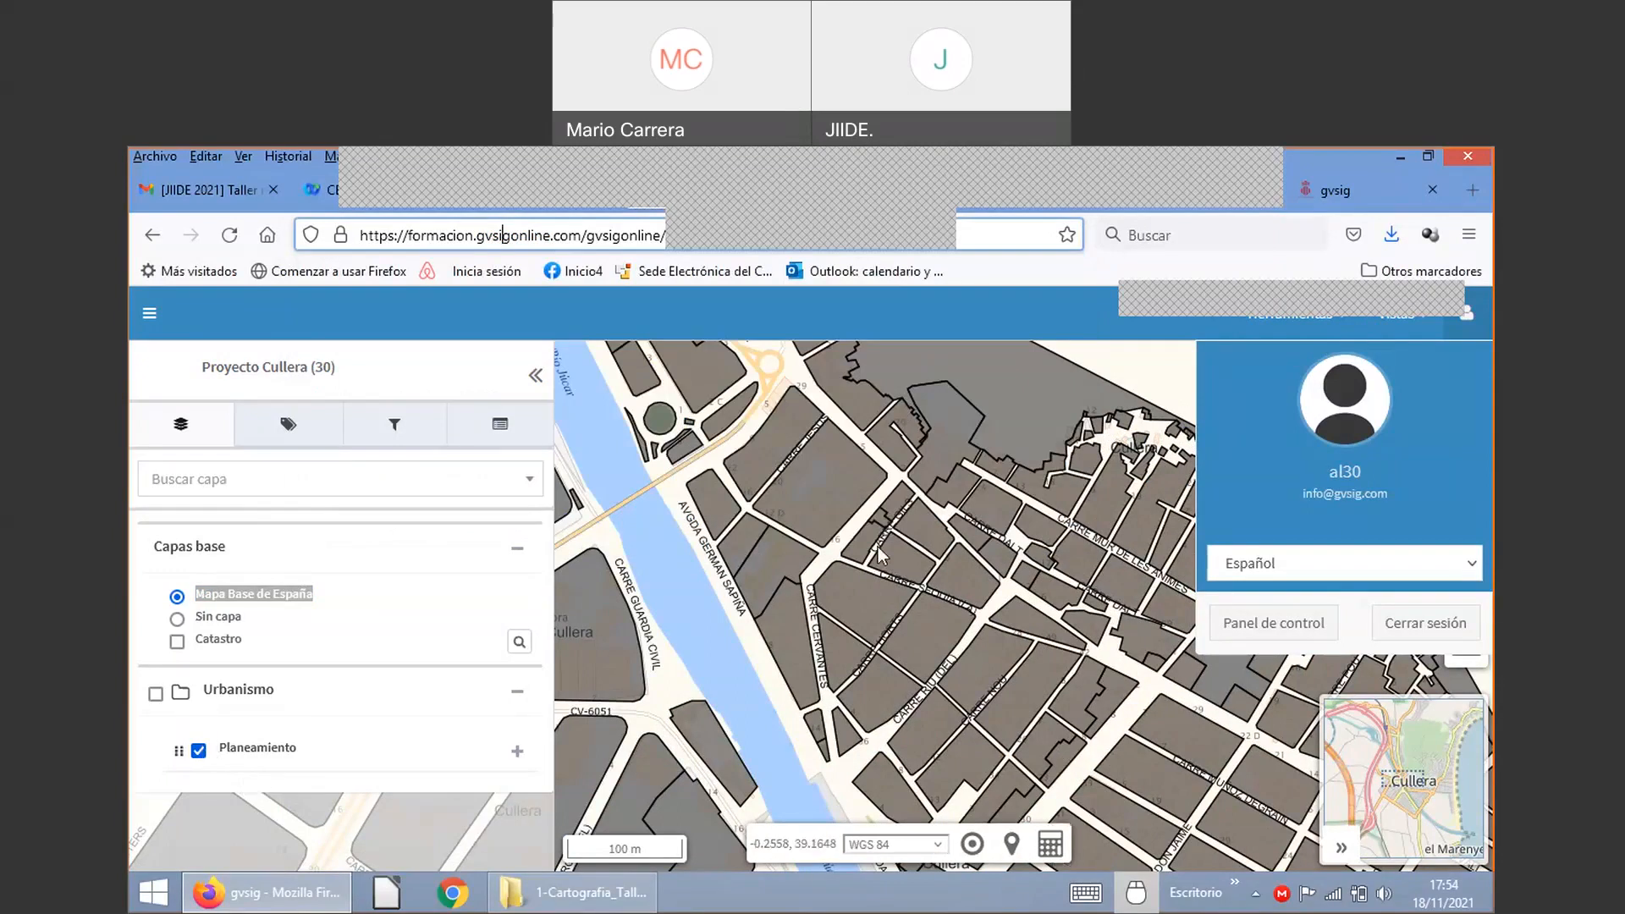
scroll(877, 547, up, 2)
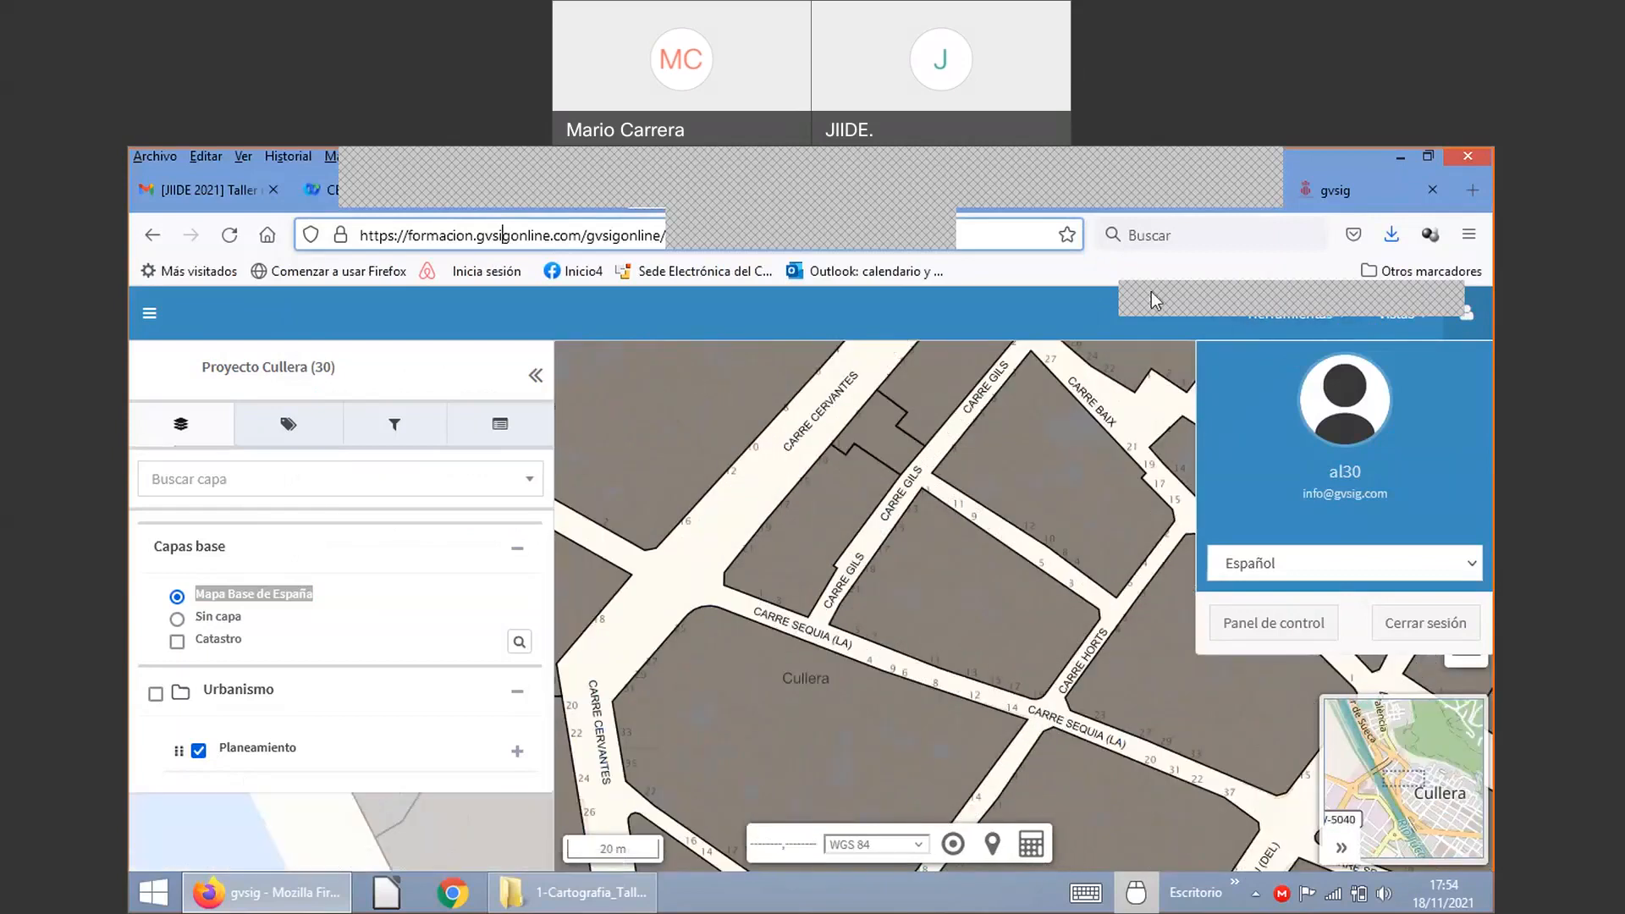
drag(1151, 291, 1228, 256)
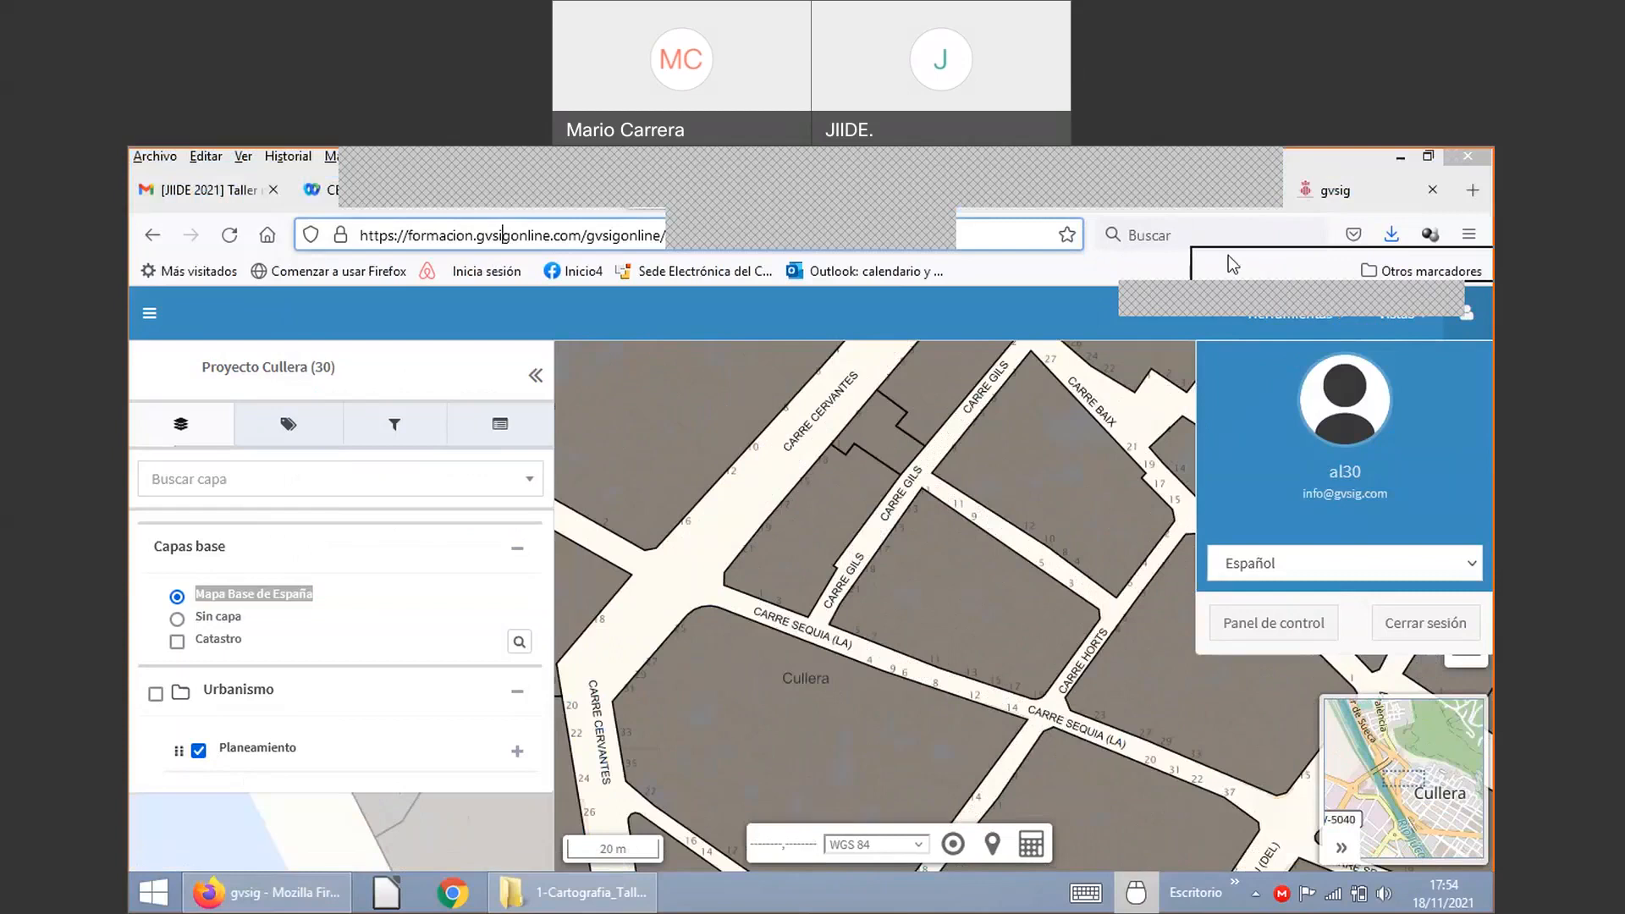
Step: Generate a Compartir vista URL for the current view, close its dialog, and reopen Herramientas
click(1333, 315)
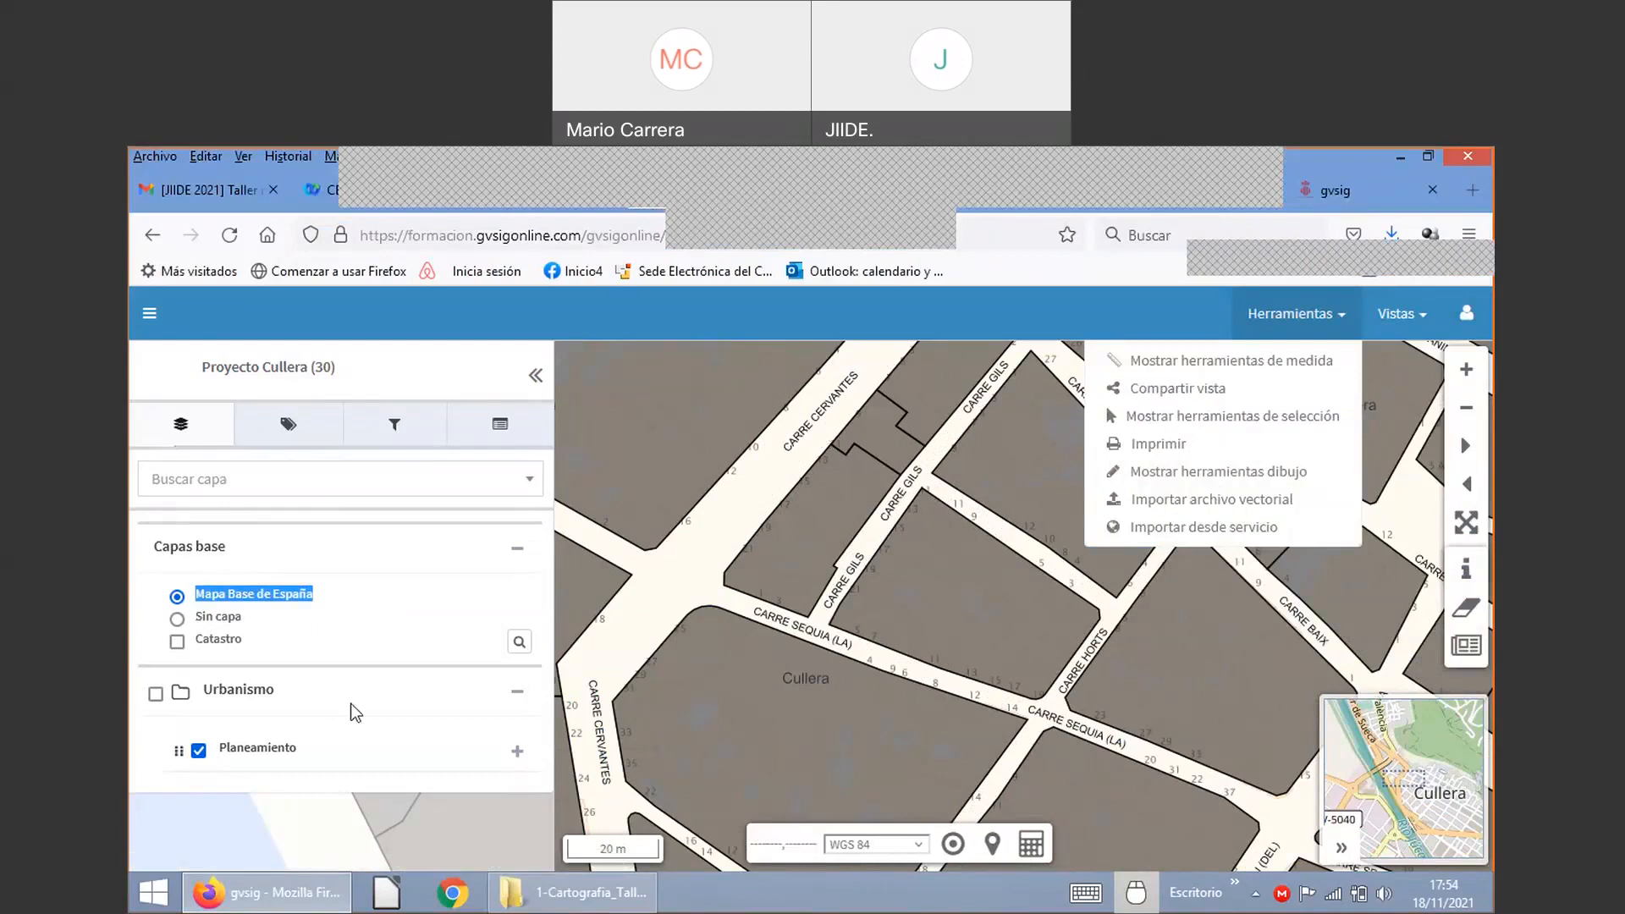
click(1193, 391)
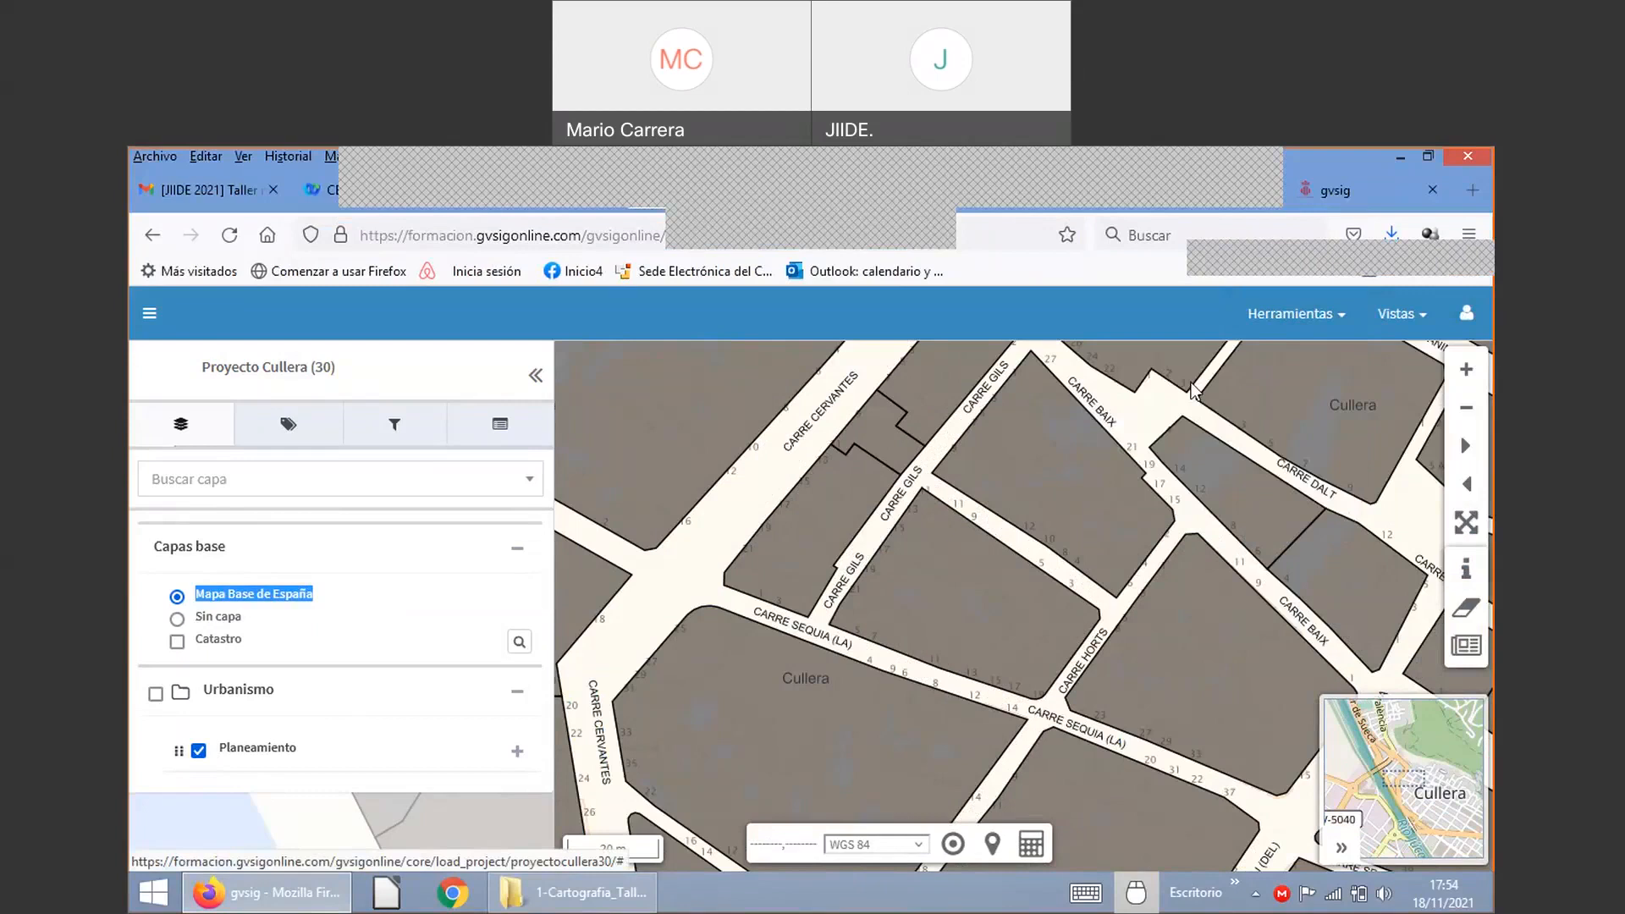
click(1047, 404)
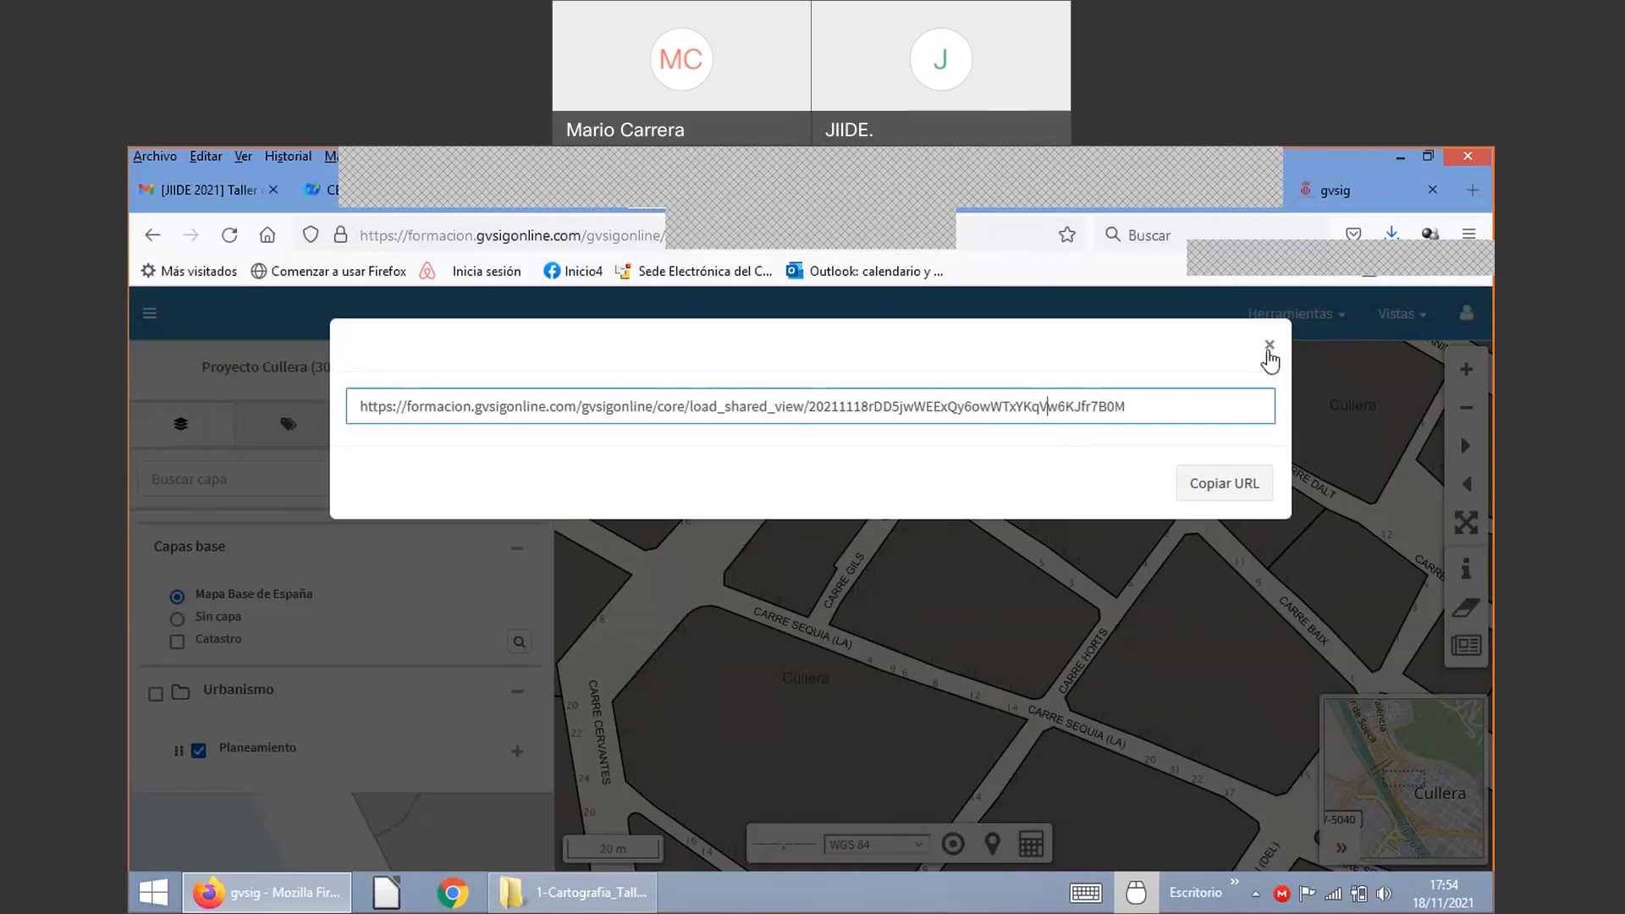
click(1269, 348)
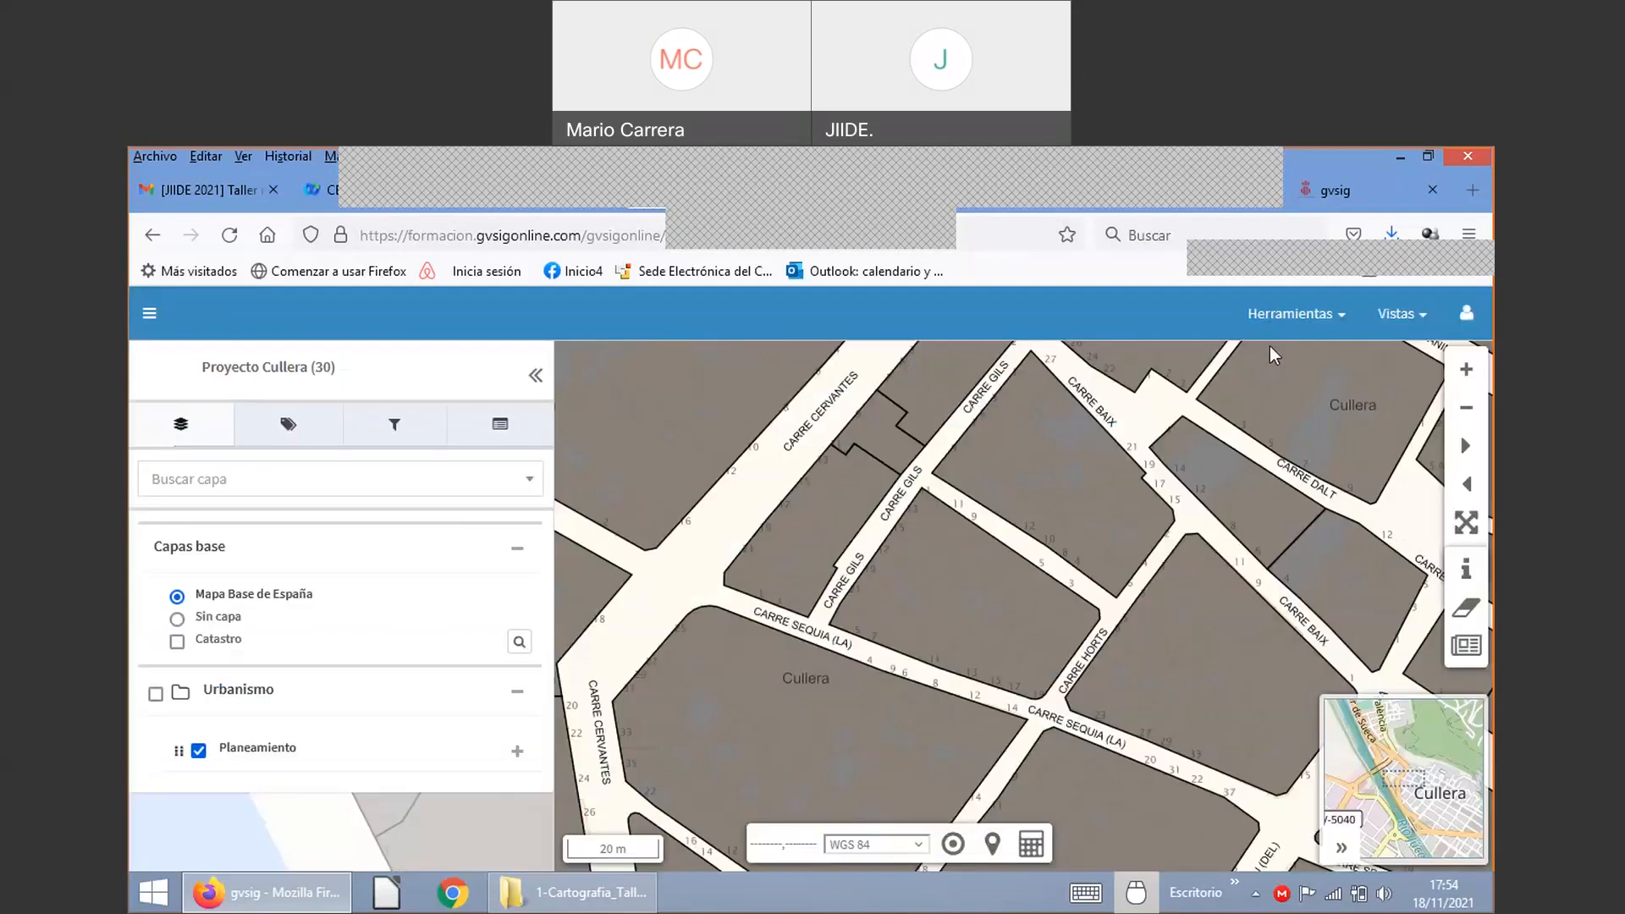
click(1322, 329)
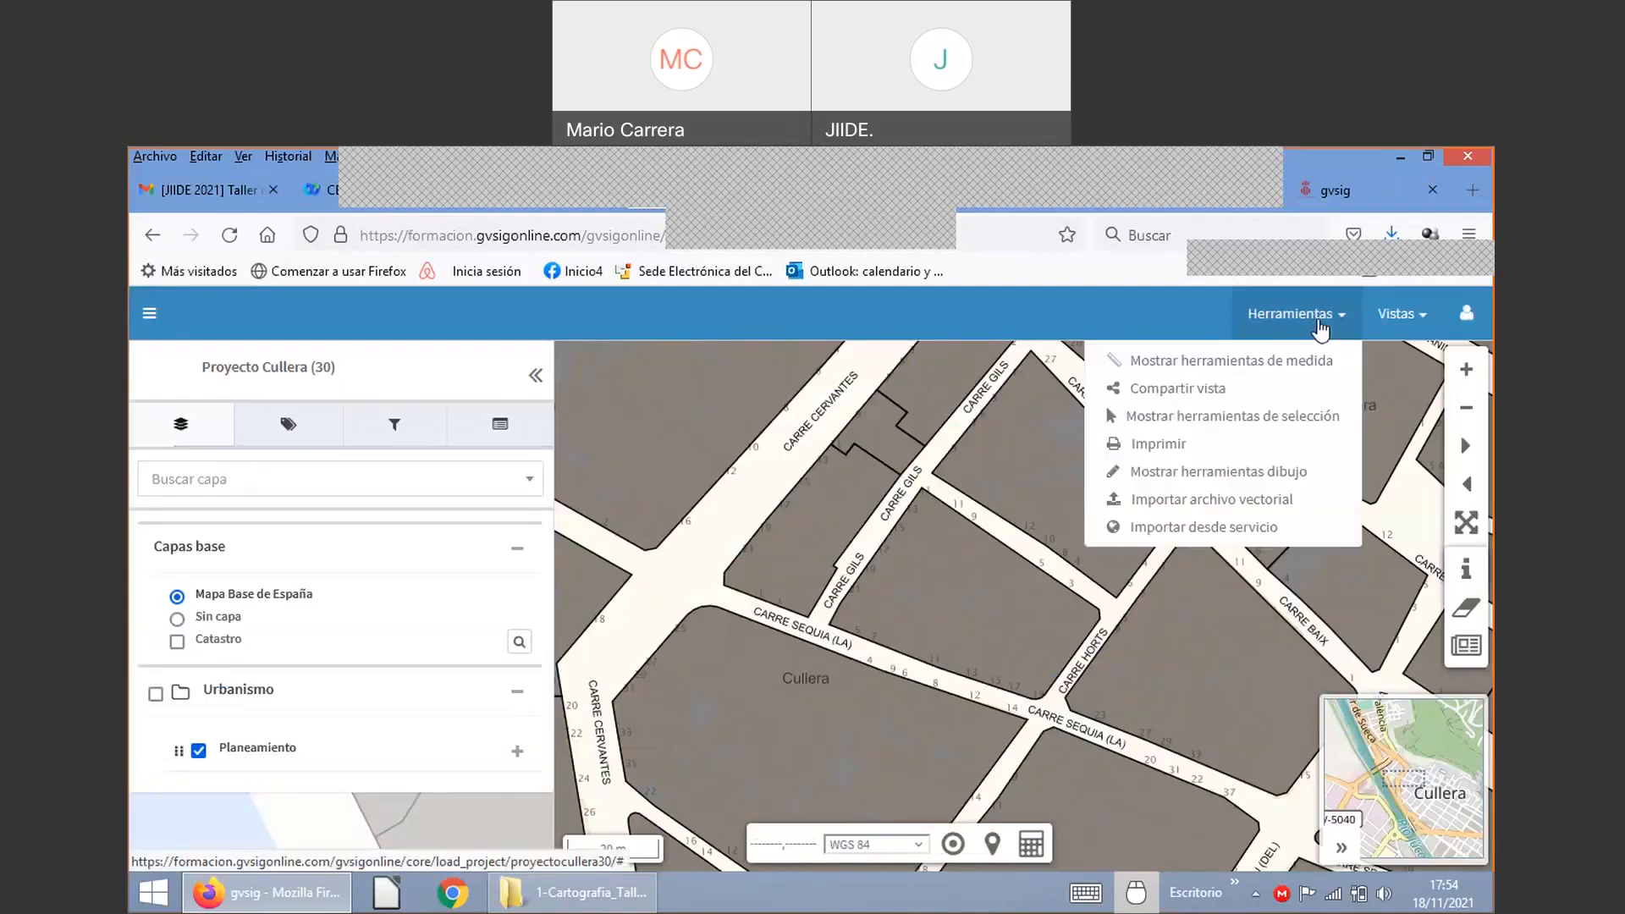
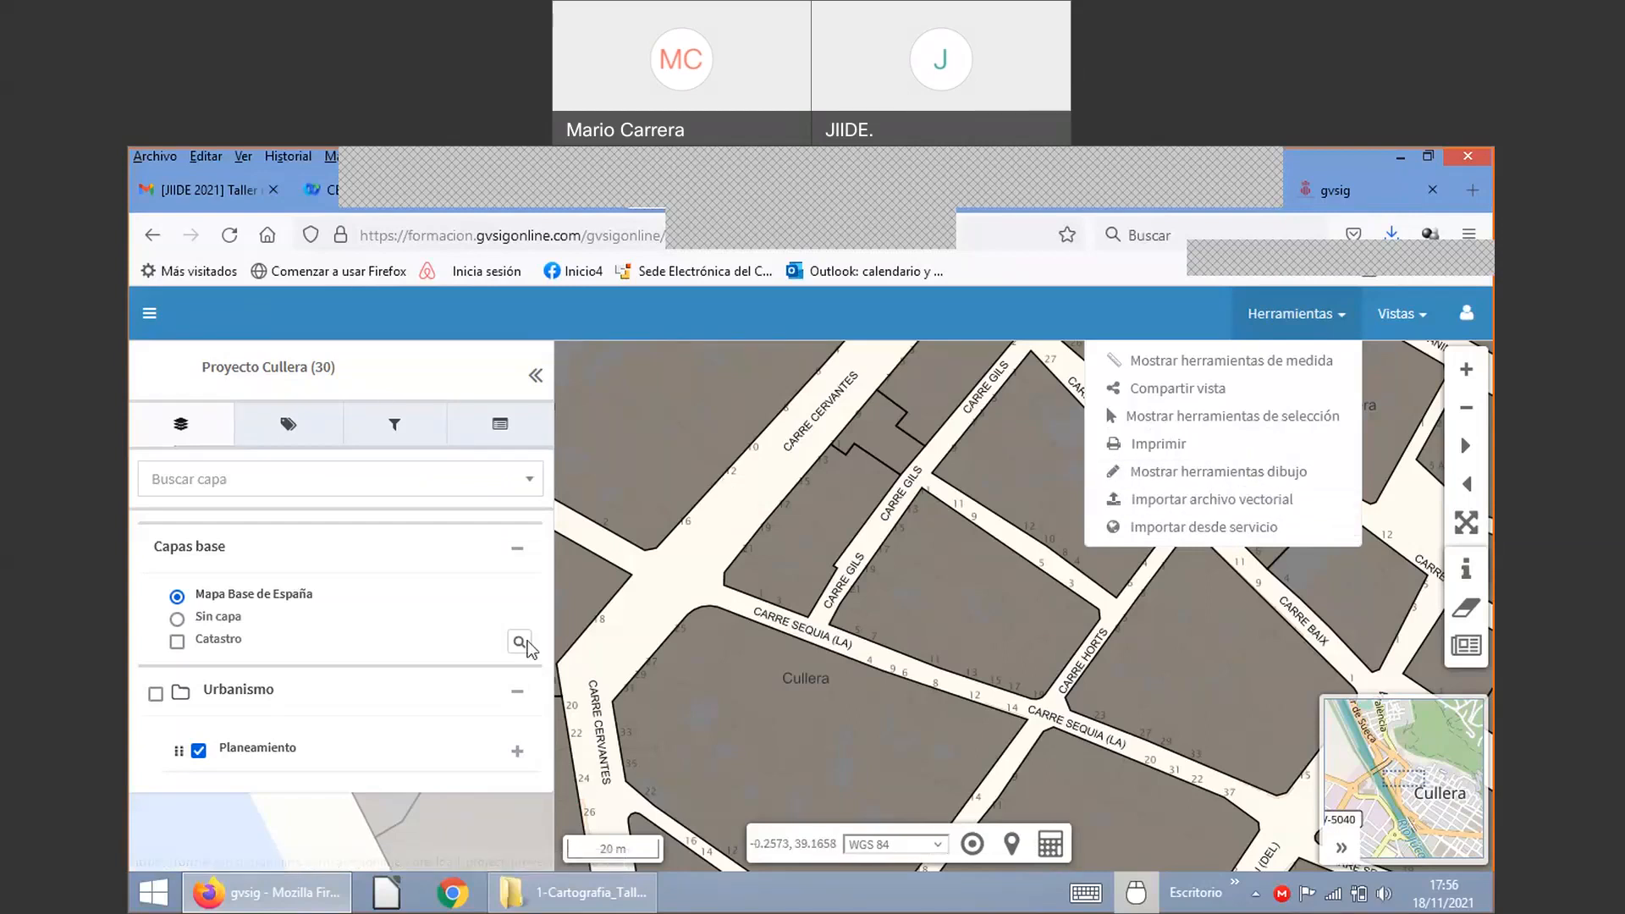
Step: Browse the Planeamiento layer's 1,093-record attribute table and its advanced filter view, then close it
click(505, 749)
scroll(319, 696, down, 2)
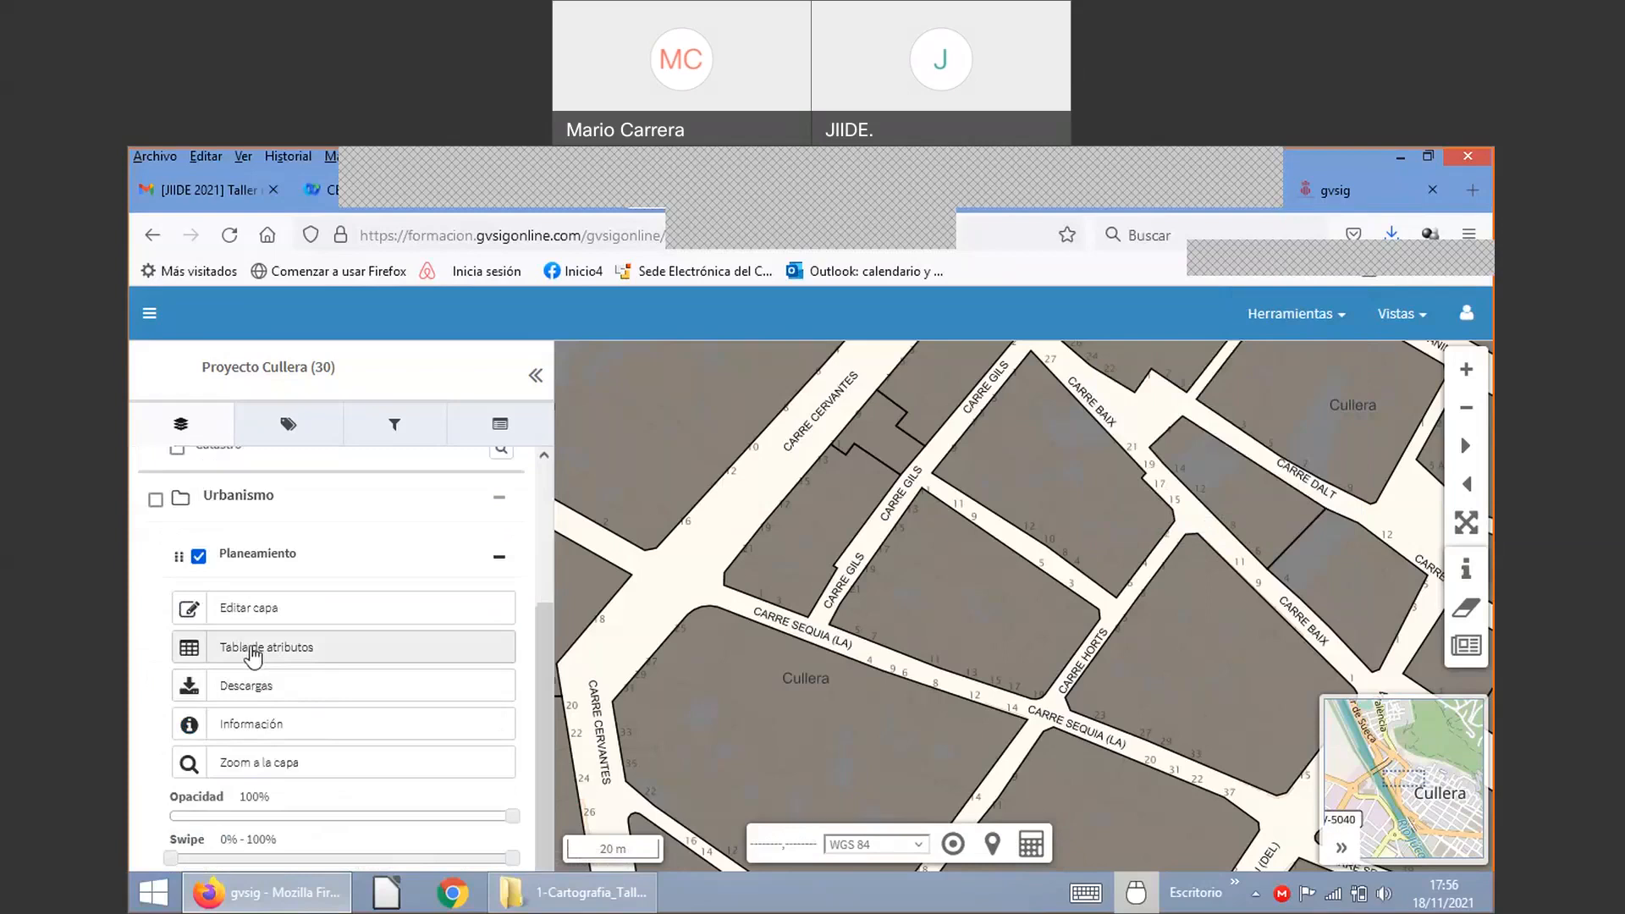
click(284, 652)
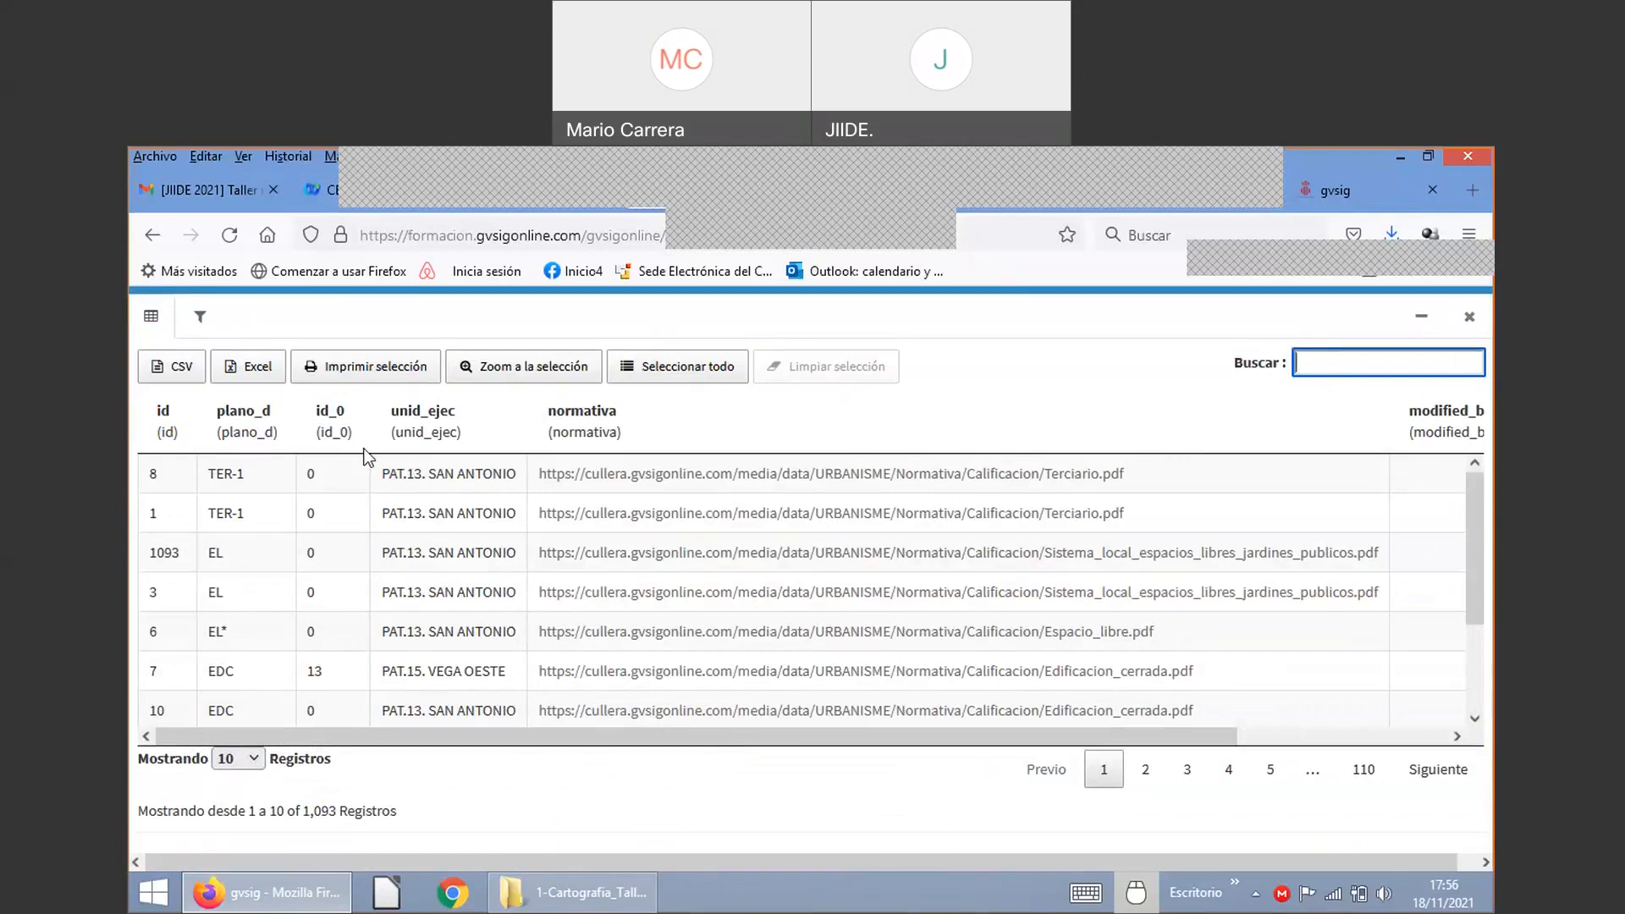
click(204, 319)
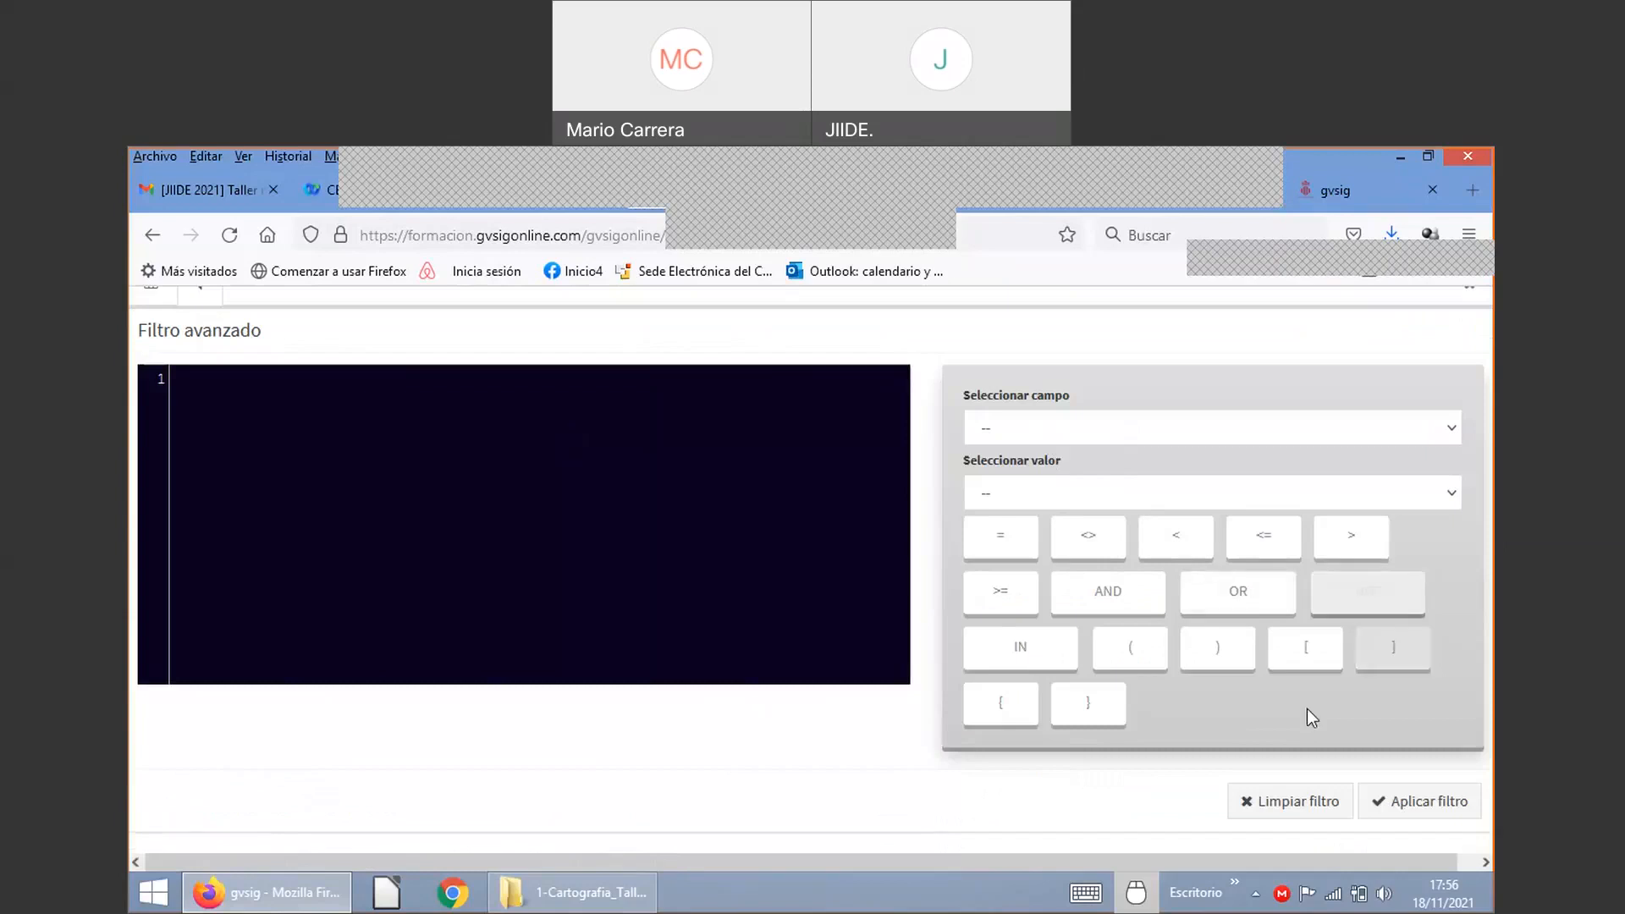
click(158, 296)
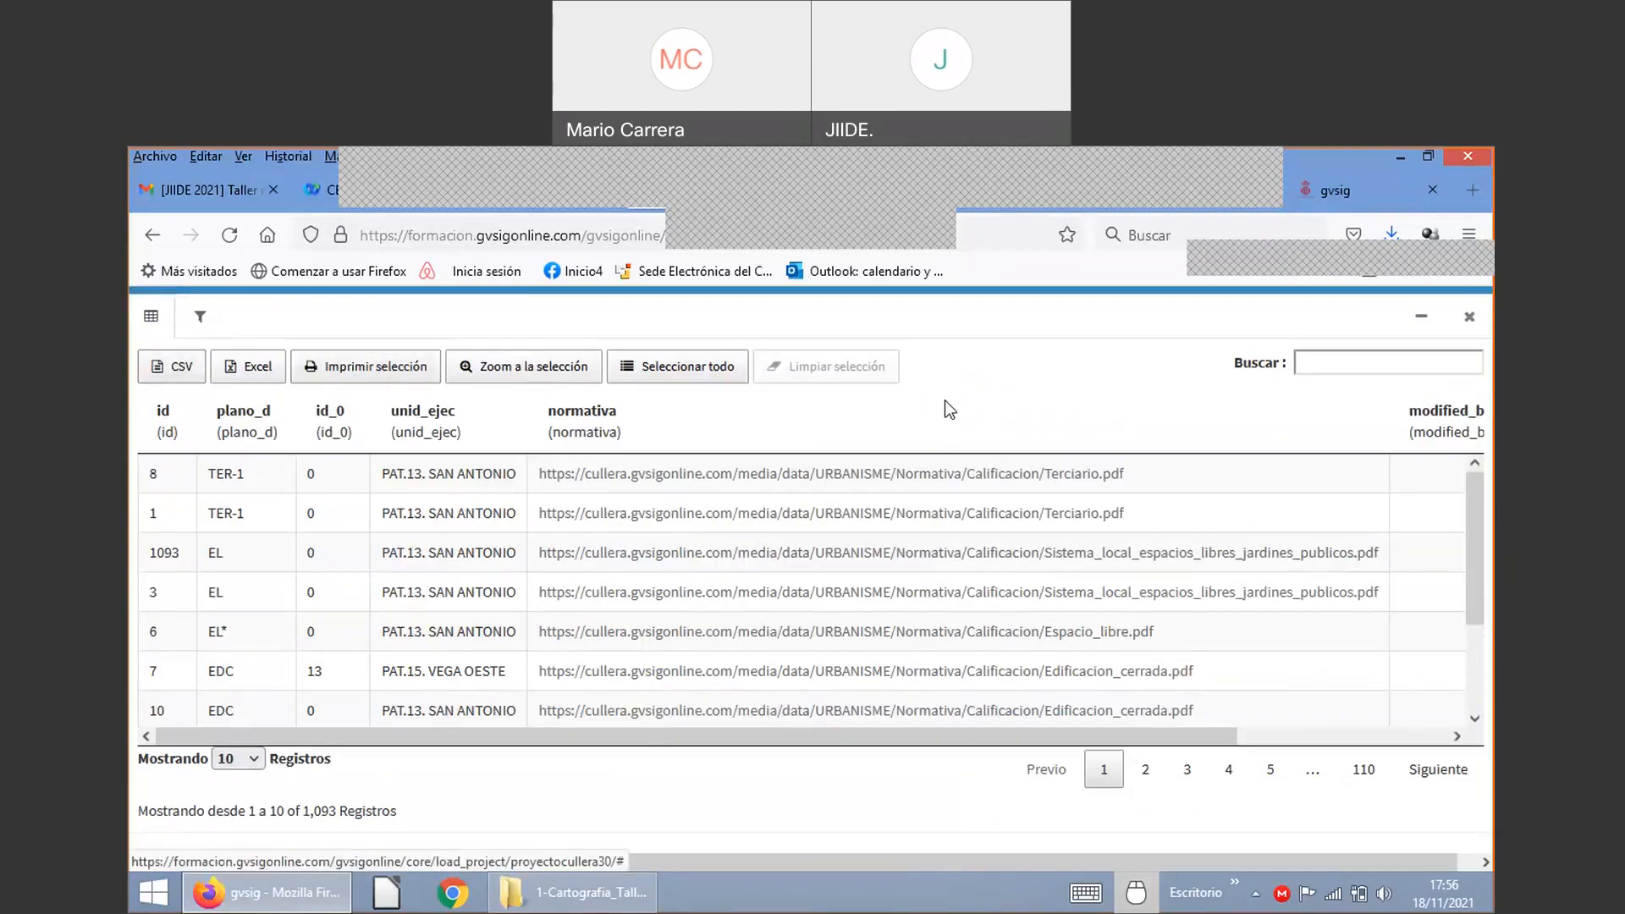
click(1469, 318)
click(395, 426)
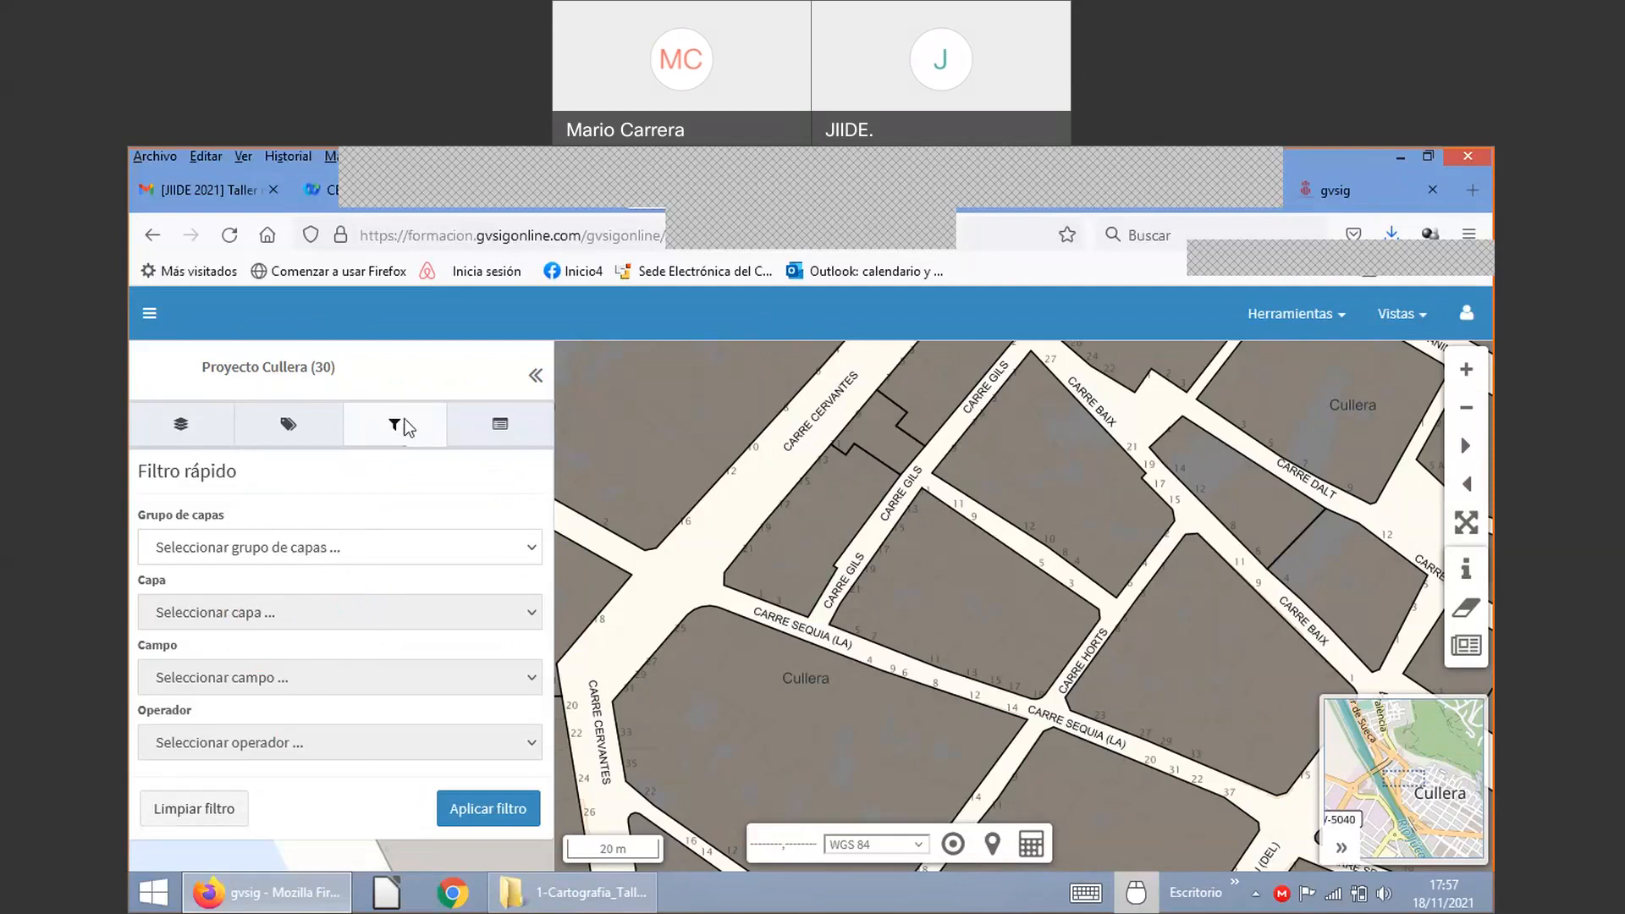
click(186, 820)
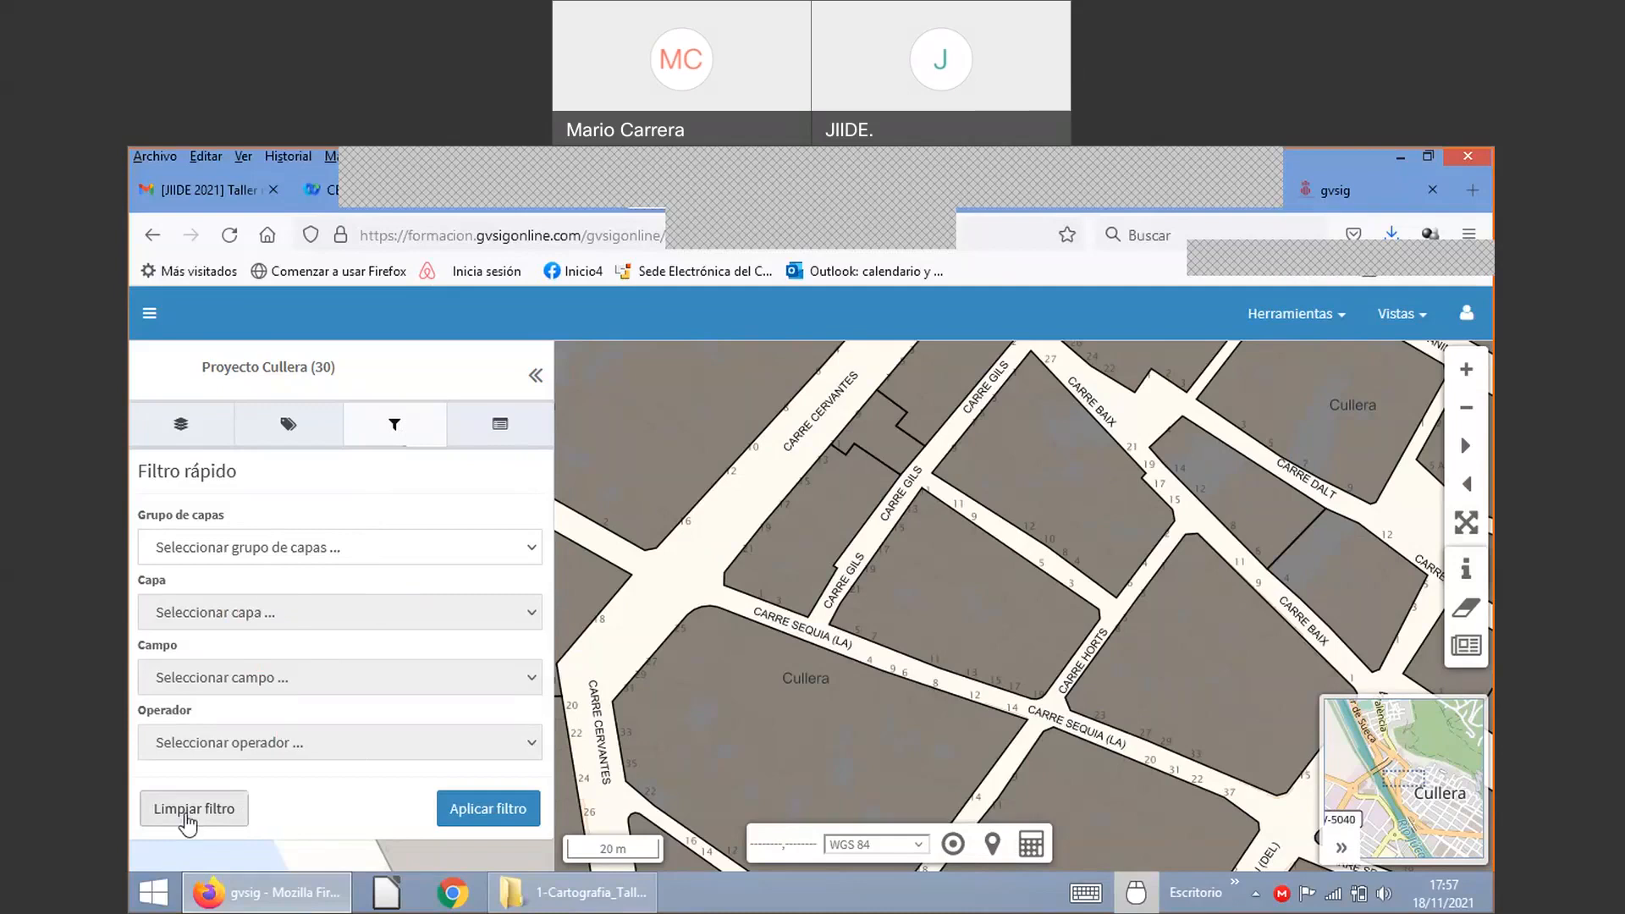
click(182, 426)
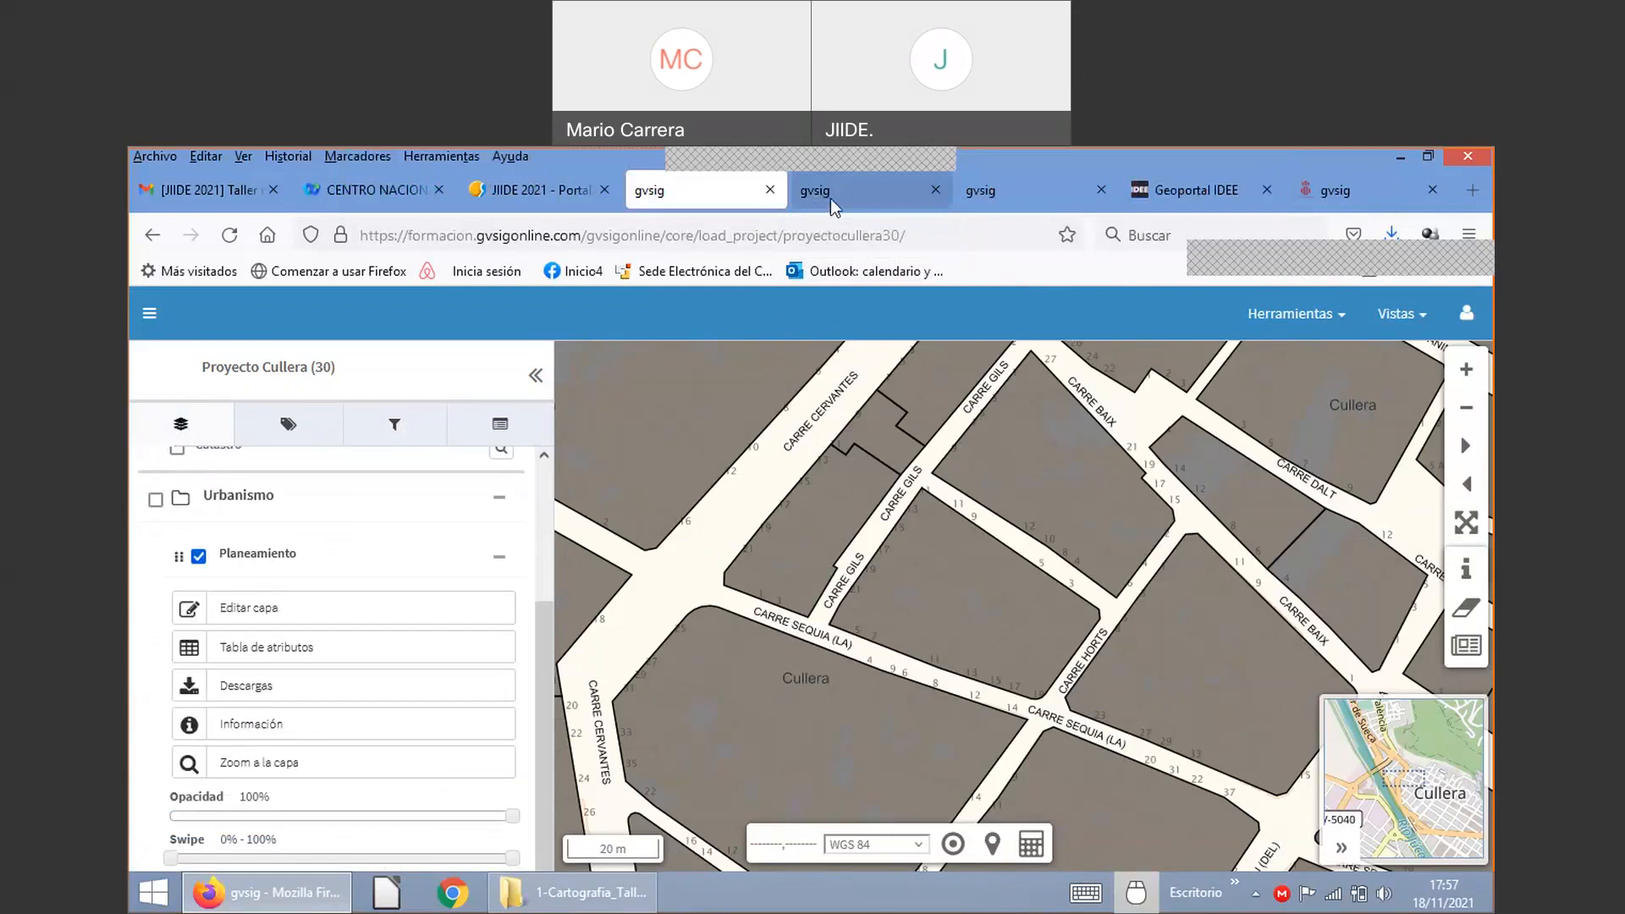
Step: In the control panel tab, show the layer styles list under Simbología
click(832, 197)
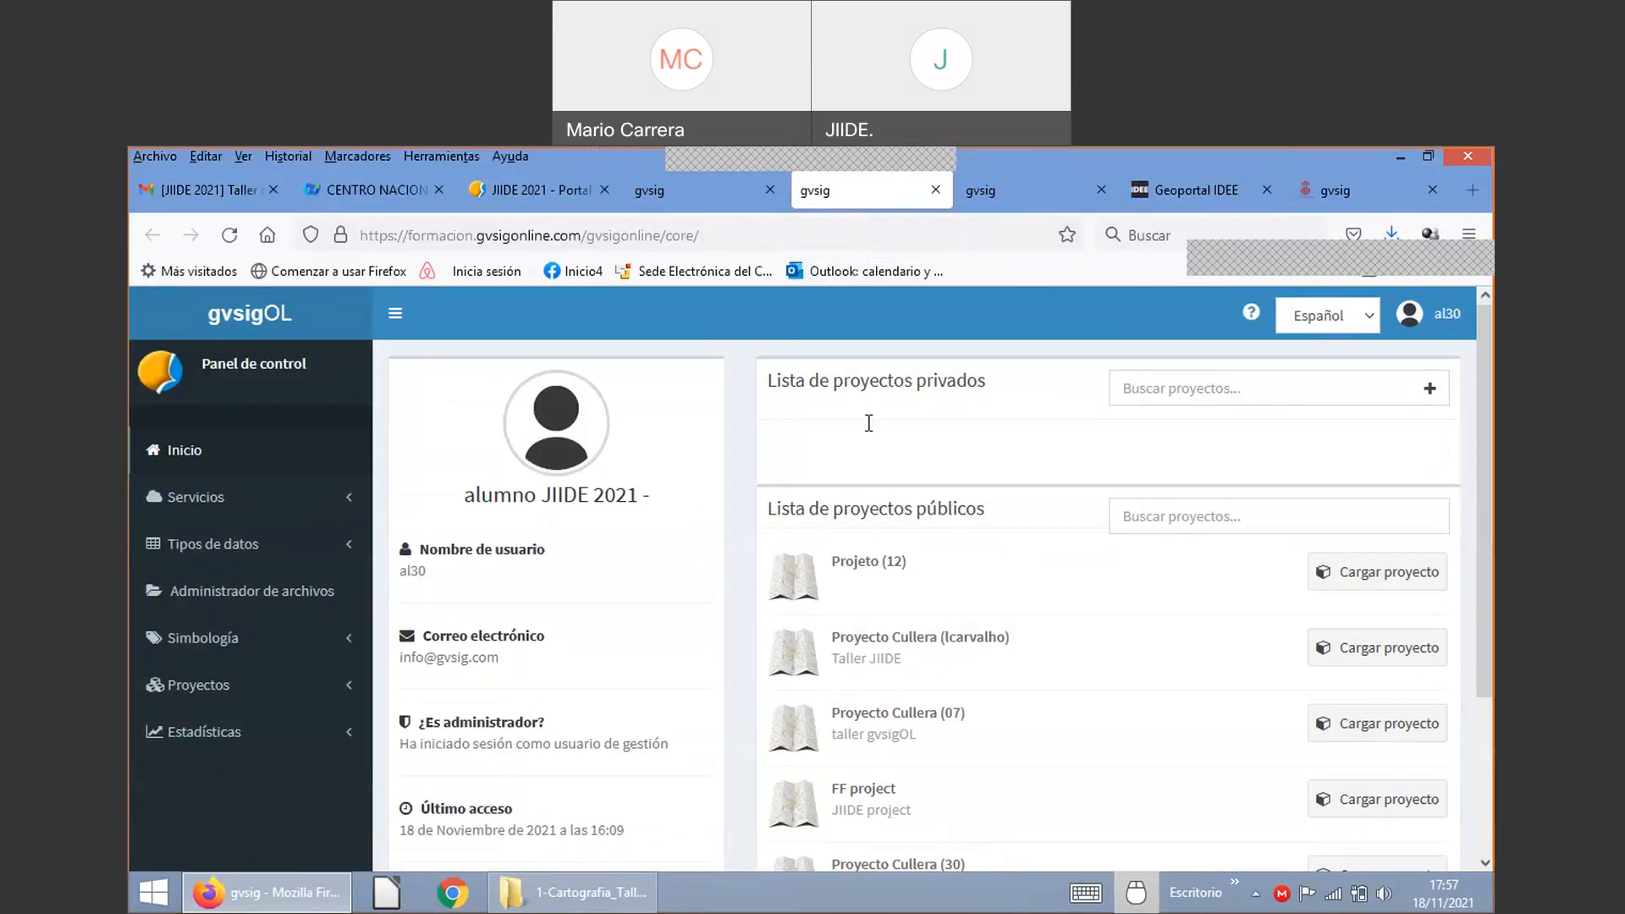
click(191, 648)
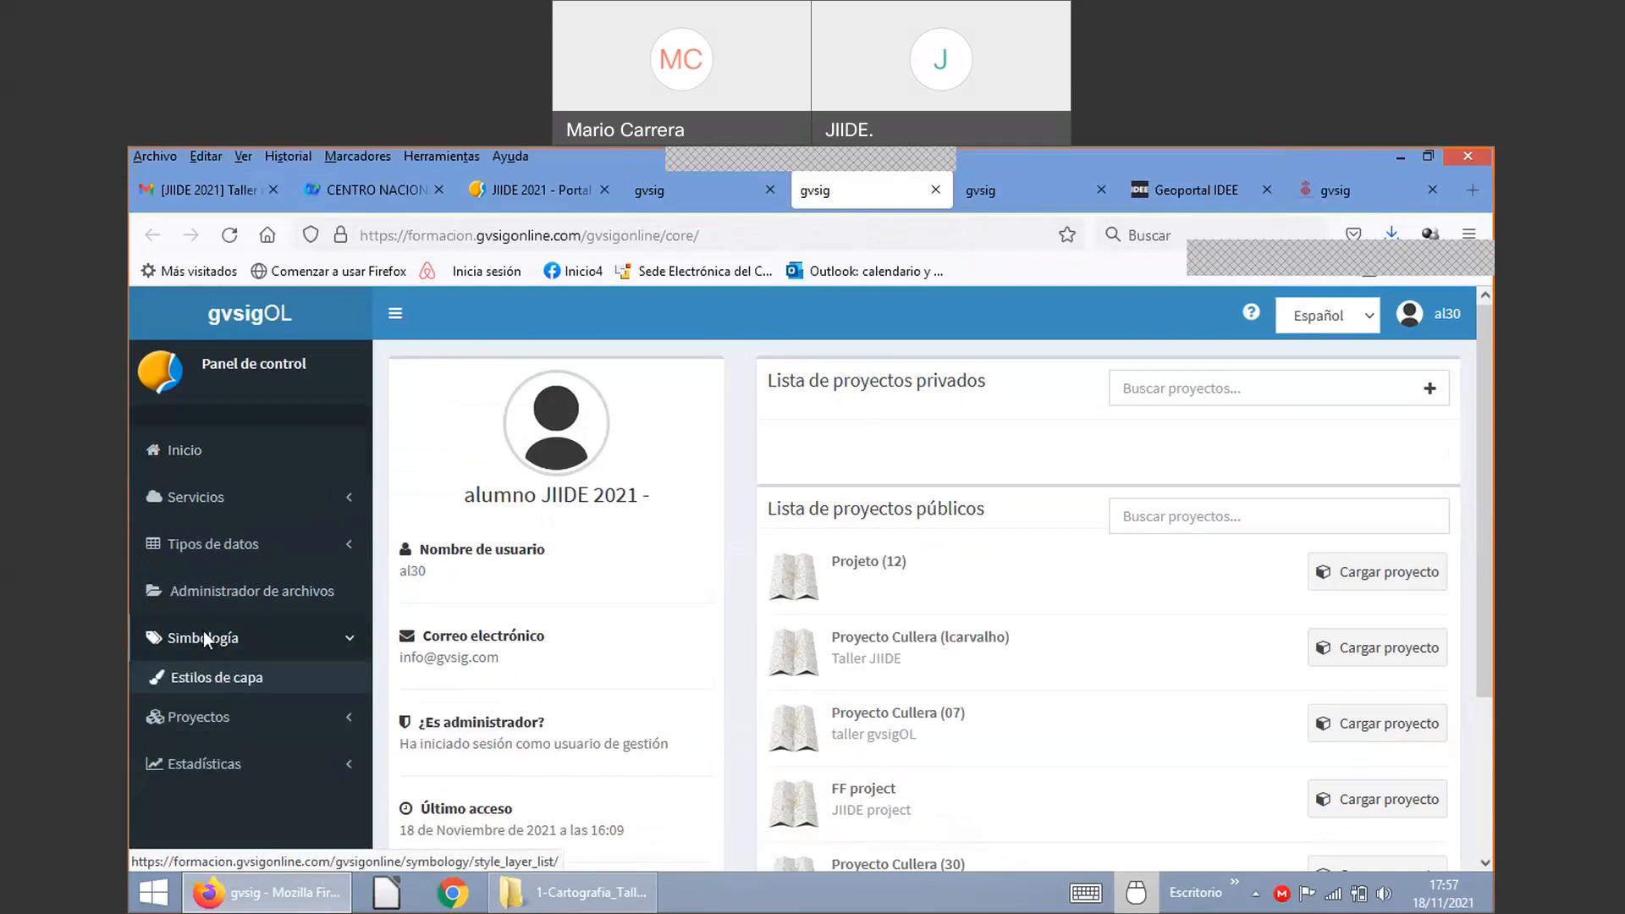
click(233, 677)
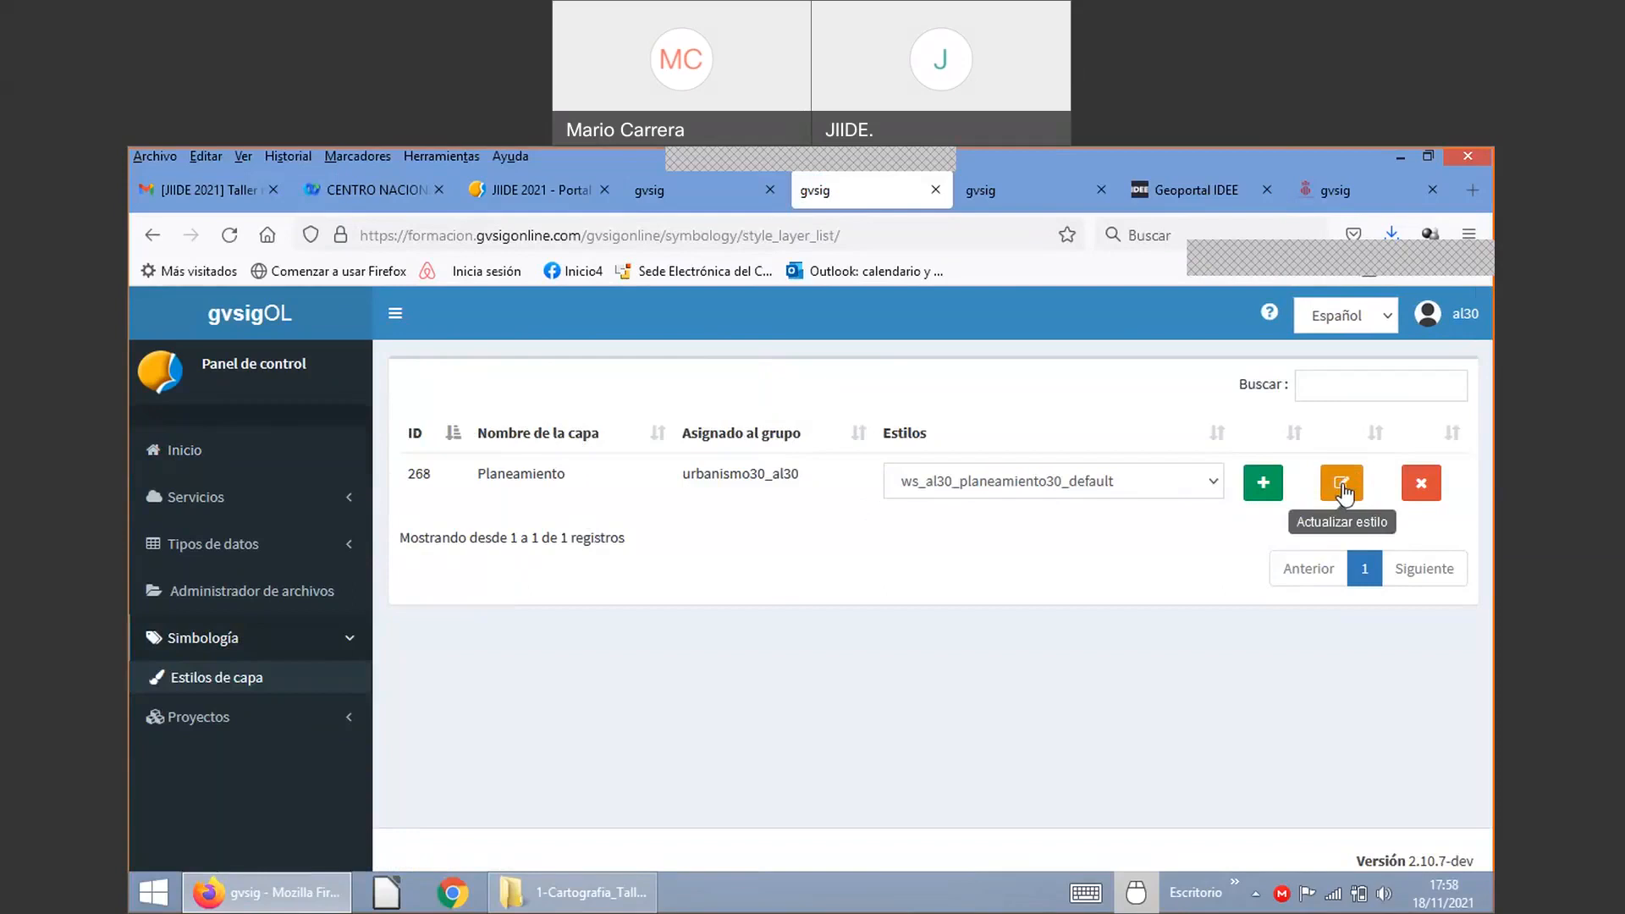
Step: Start a new style for Planeamiento, then open a blank browser tab
click(1263, 484)
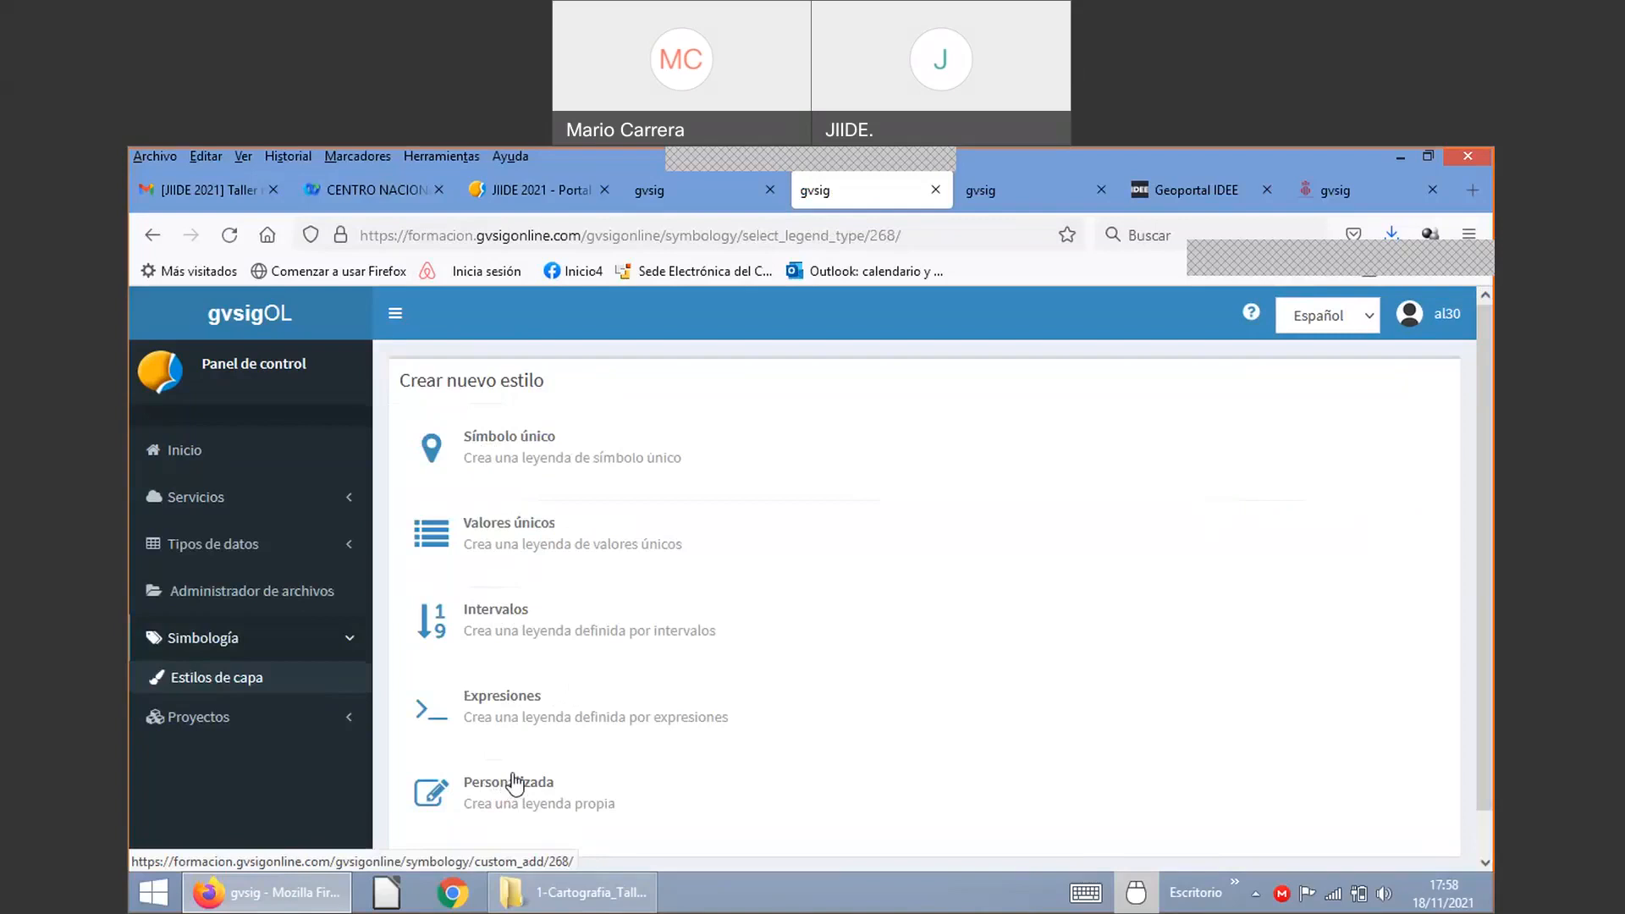
click(1471, 191)
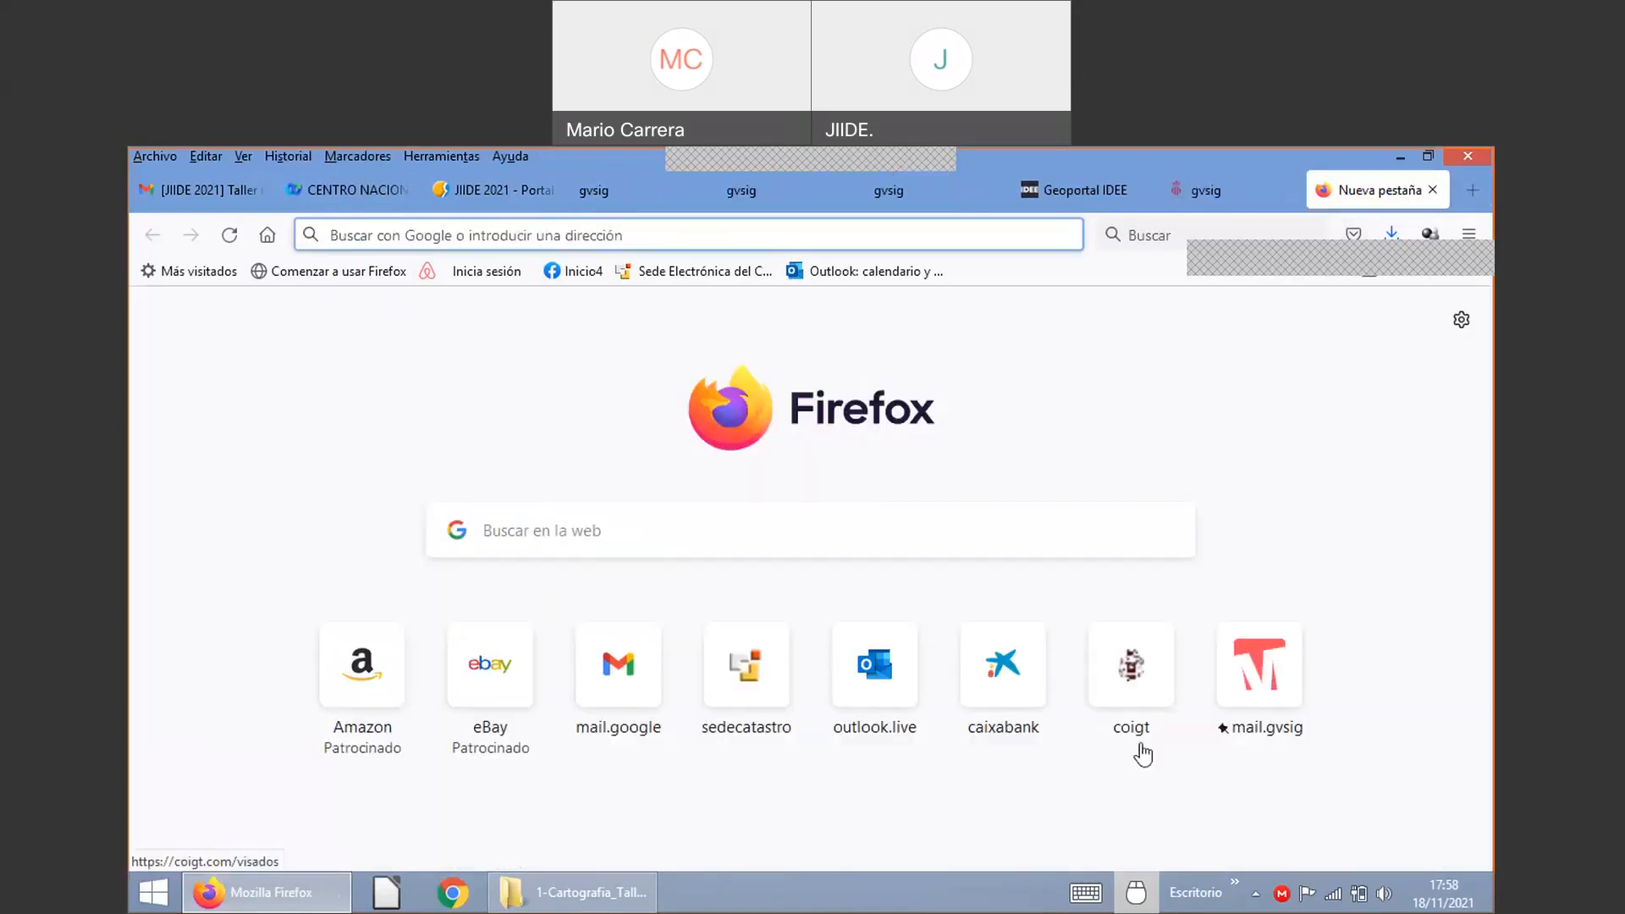
Step: Search the web for 'sld geoserver' and open the GeoServer SLD Styling manual page
text(sl)
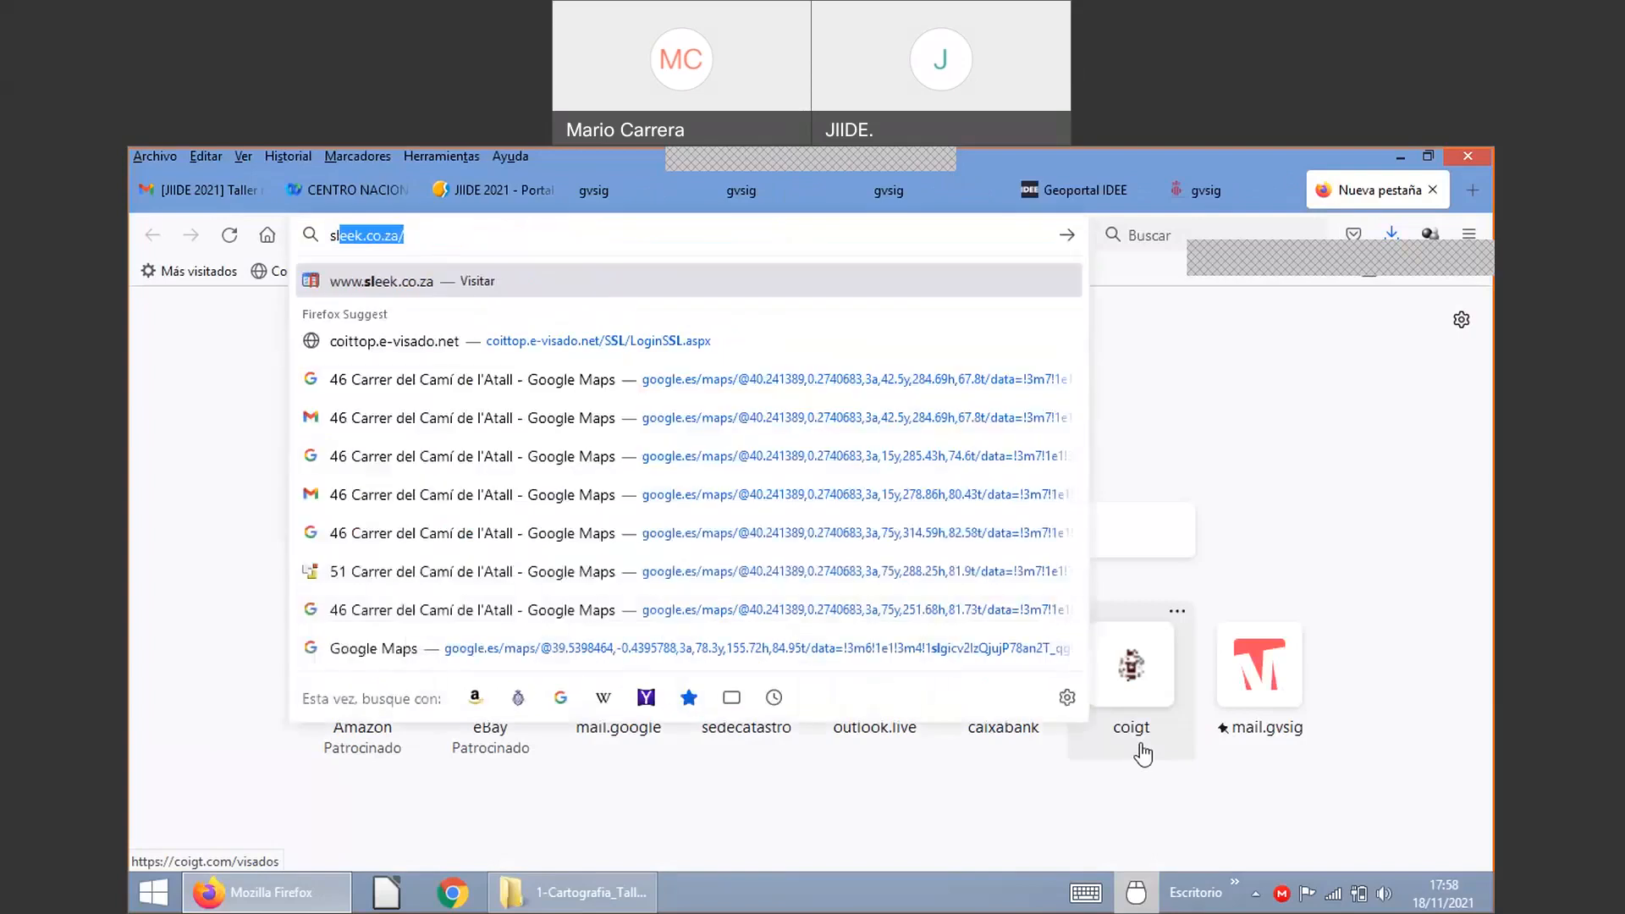
text(d ge)
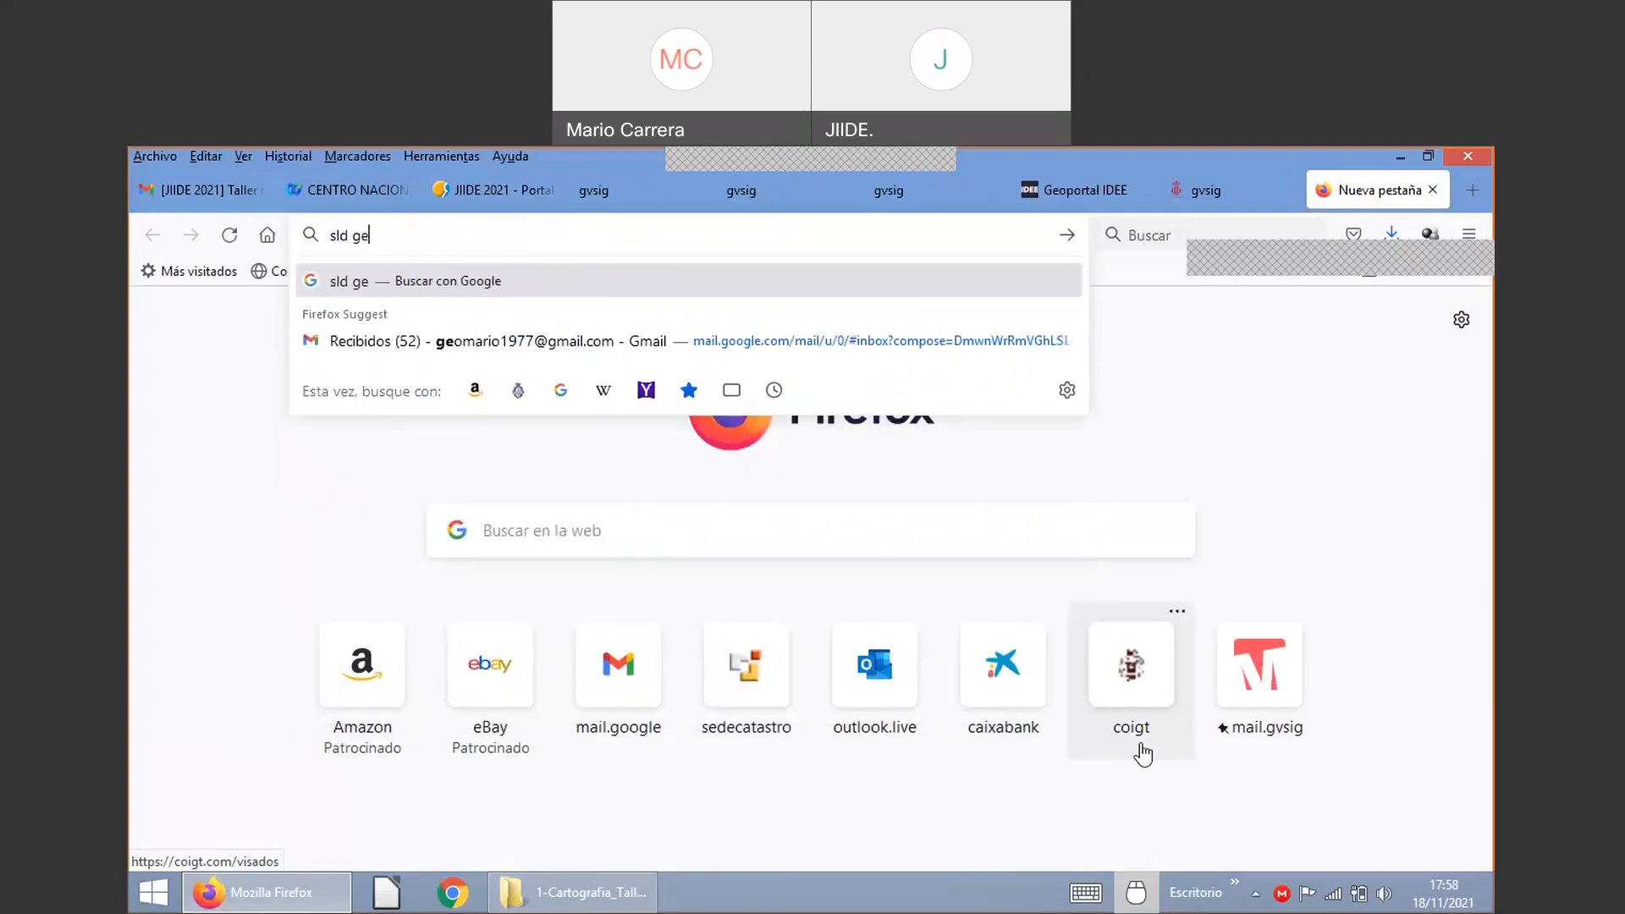
text(ose)
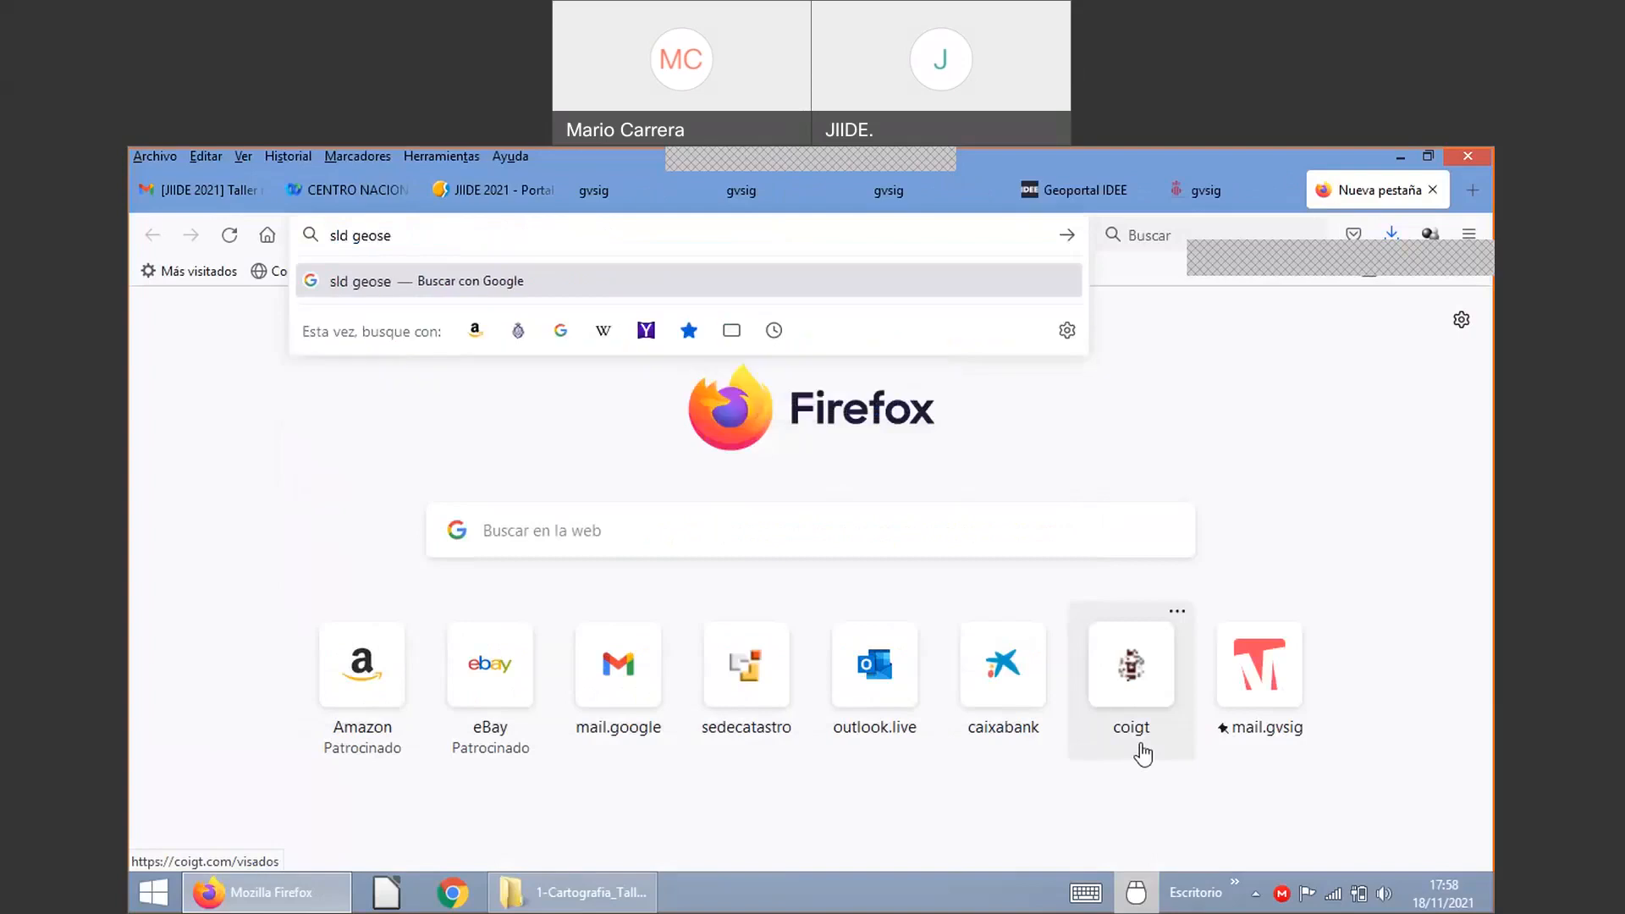
text(rver)
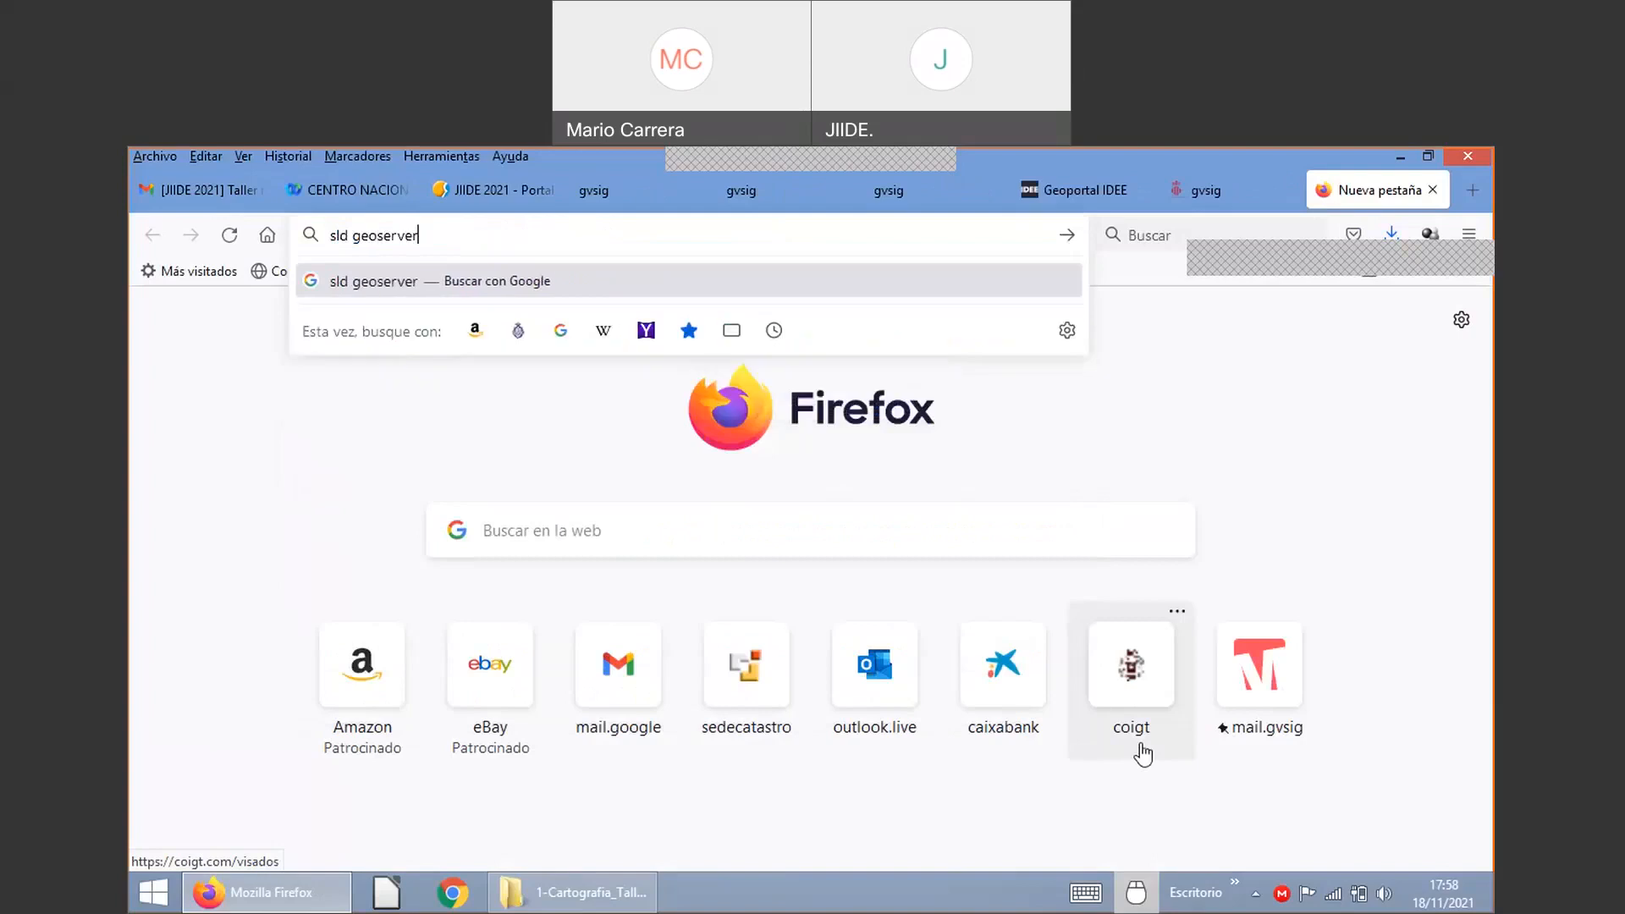
key(Return)
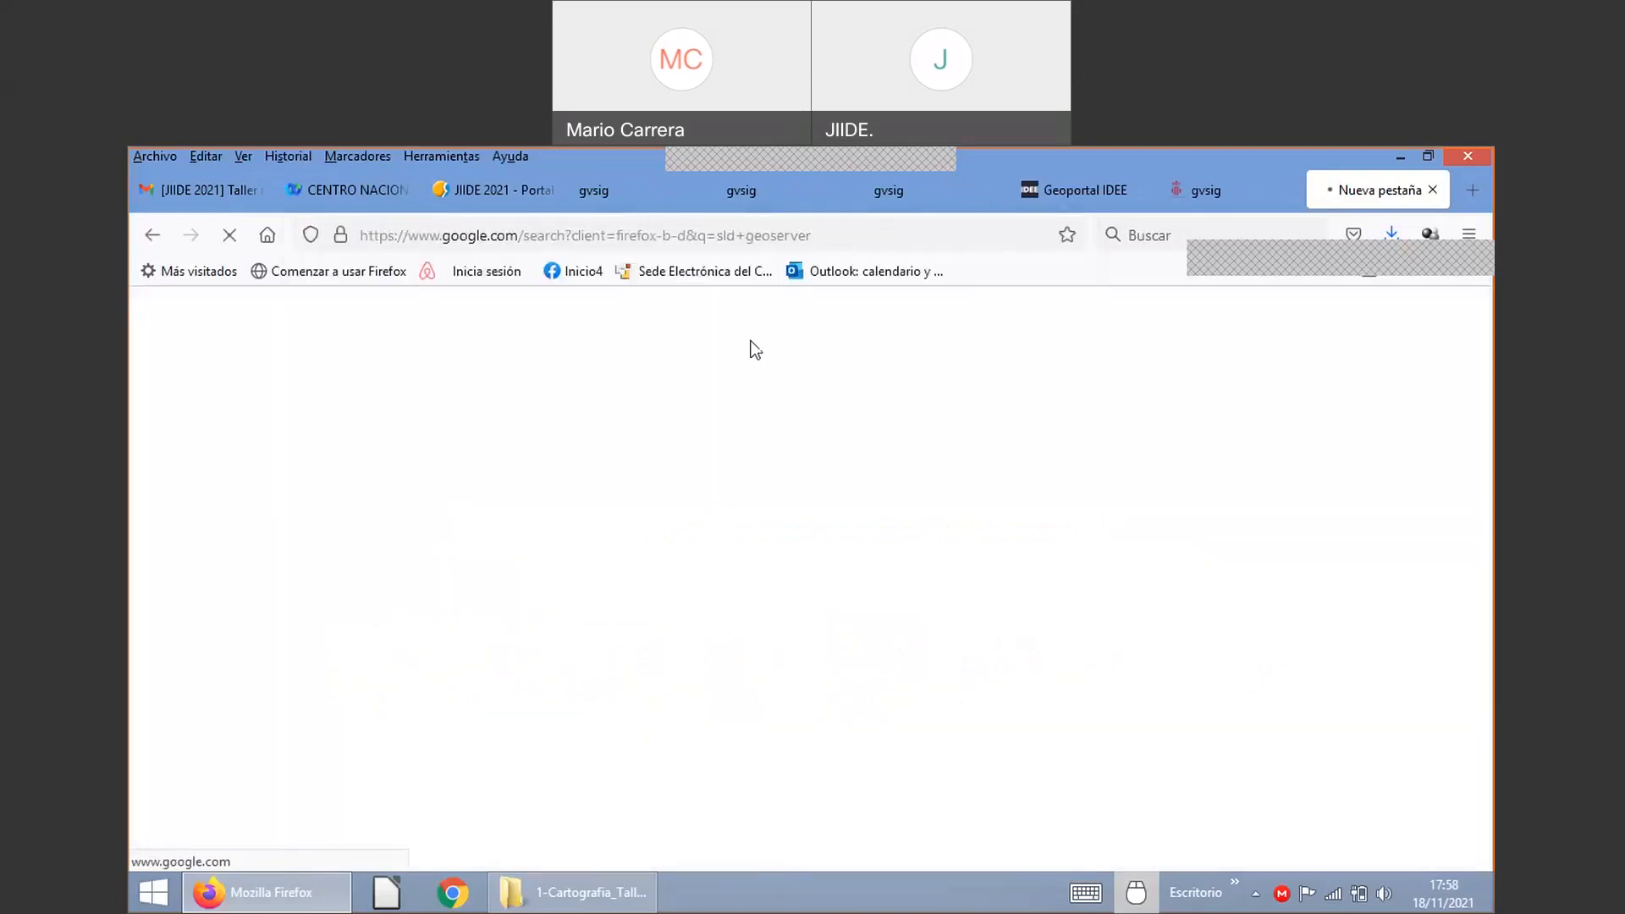
scroll(569, 548, down, 2)
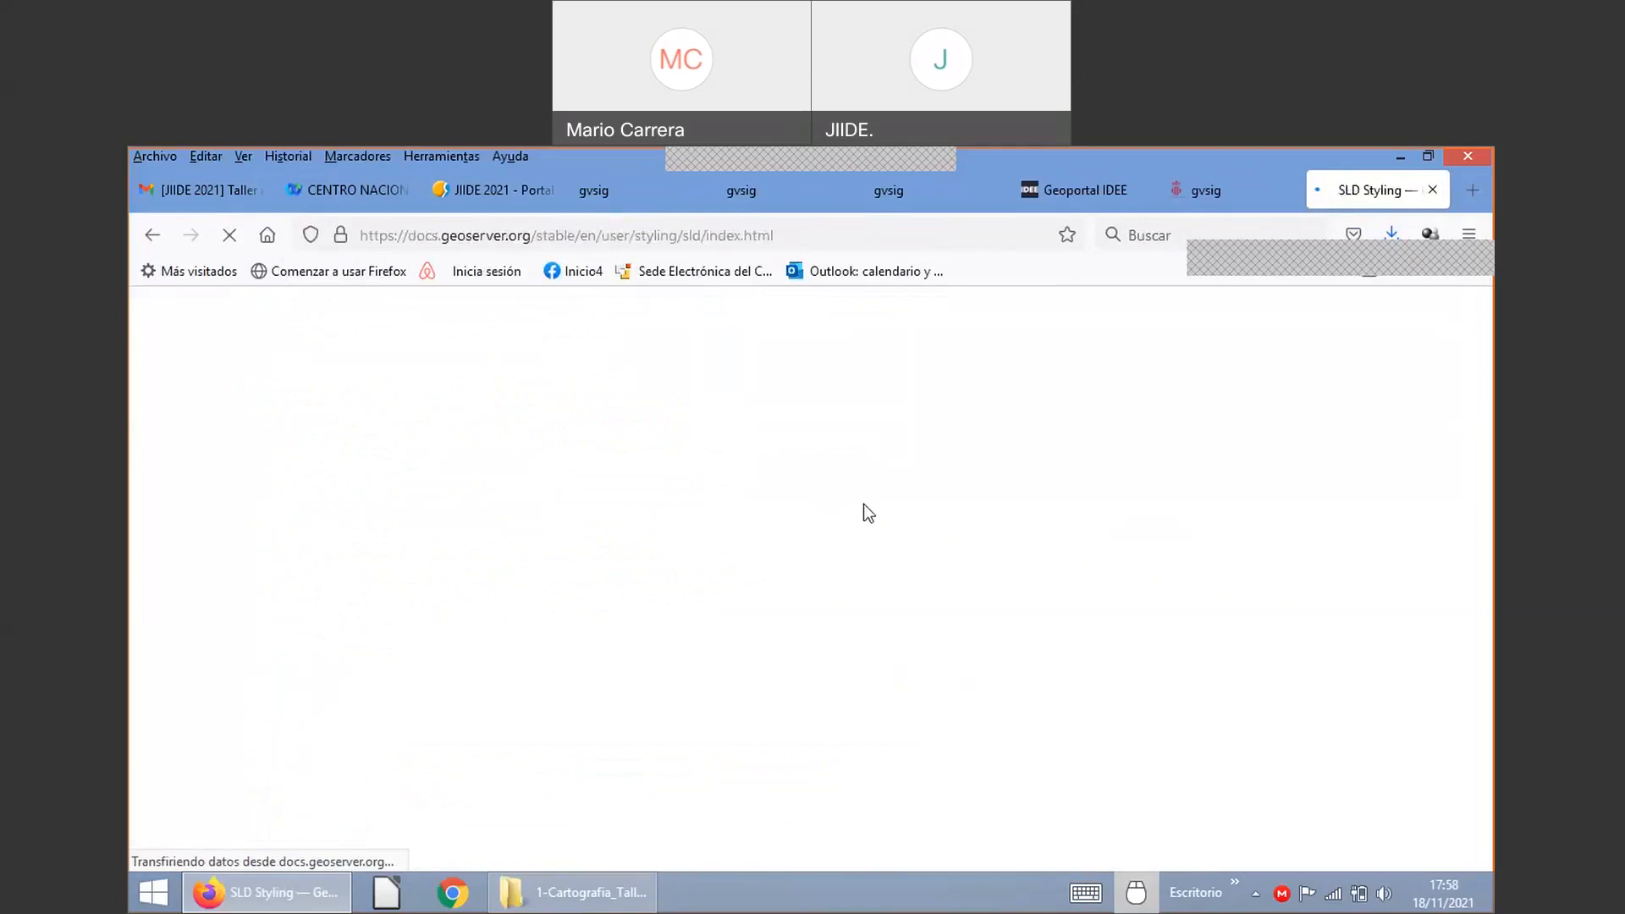
Step: Go from the SLD Styling manual to the Rendering Transformations documentation page
scroll(671, 626, down, 5)
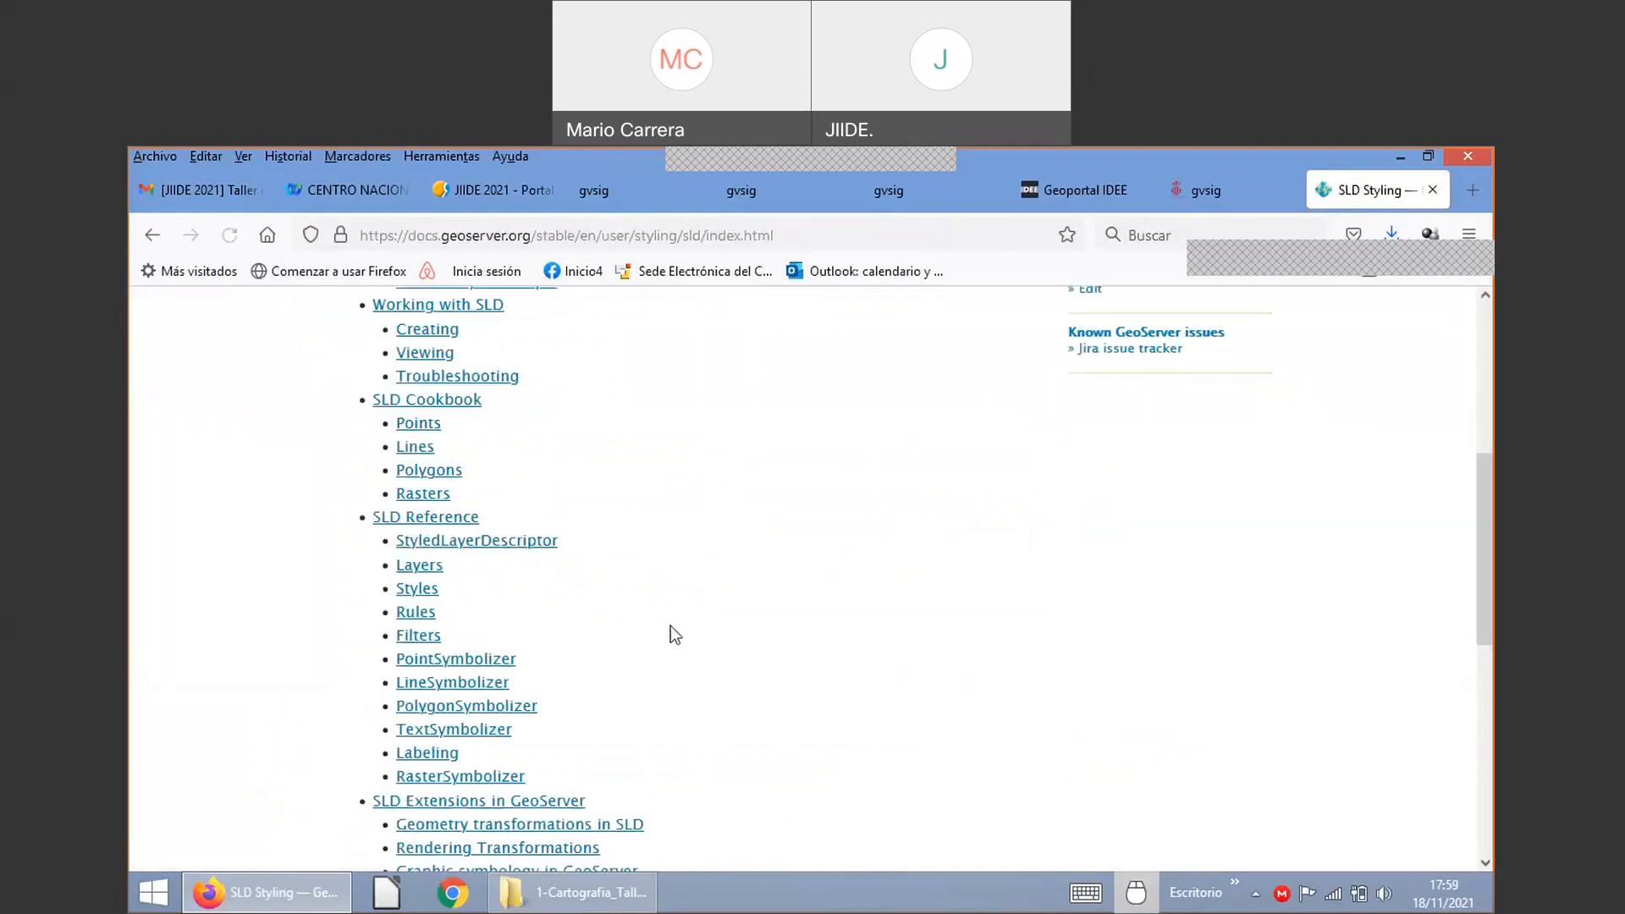
scroll(670, 626, down, 5)
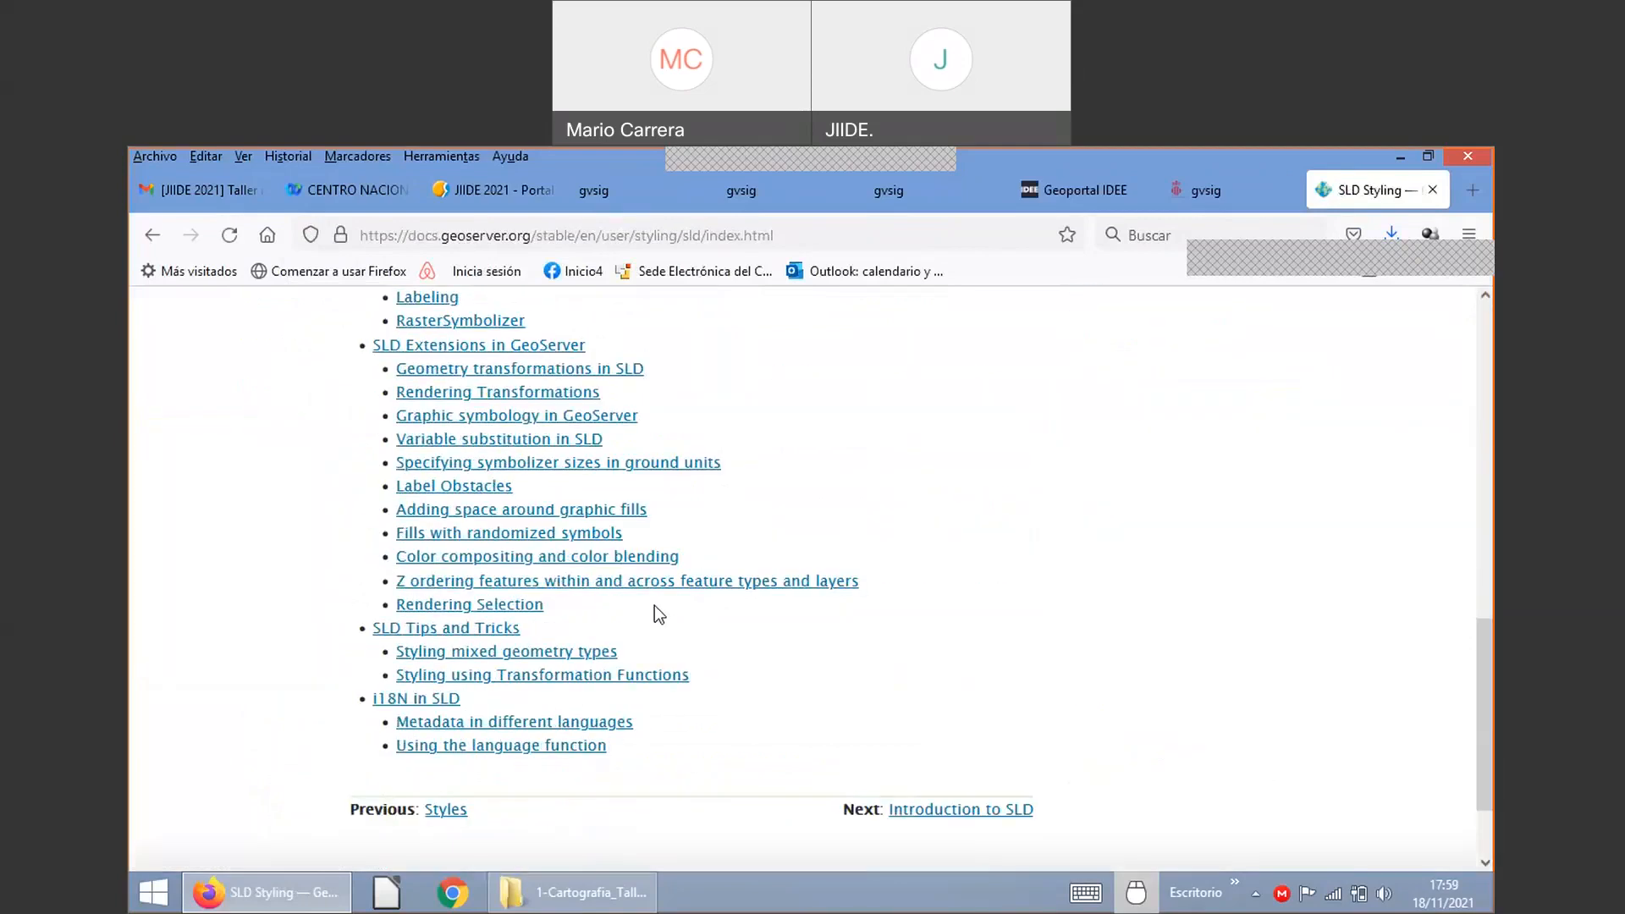
scroll(537, 578, down, 2)
scroll(500, 550, up, 2)
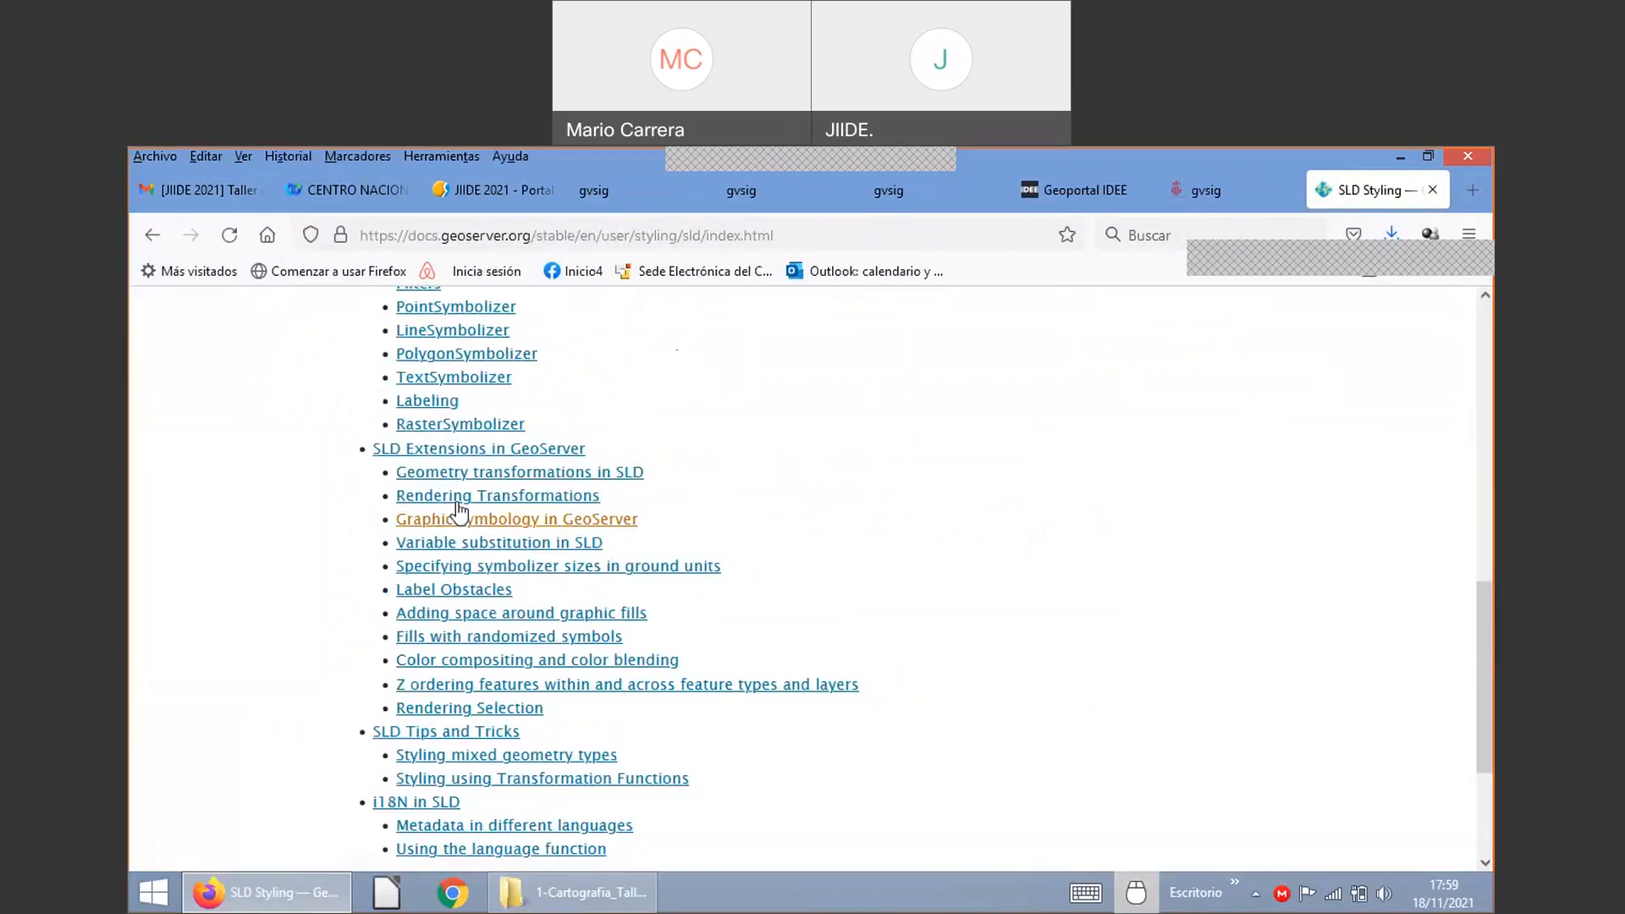
click(457, 499)
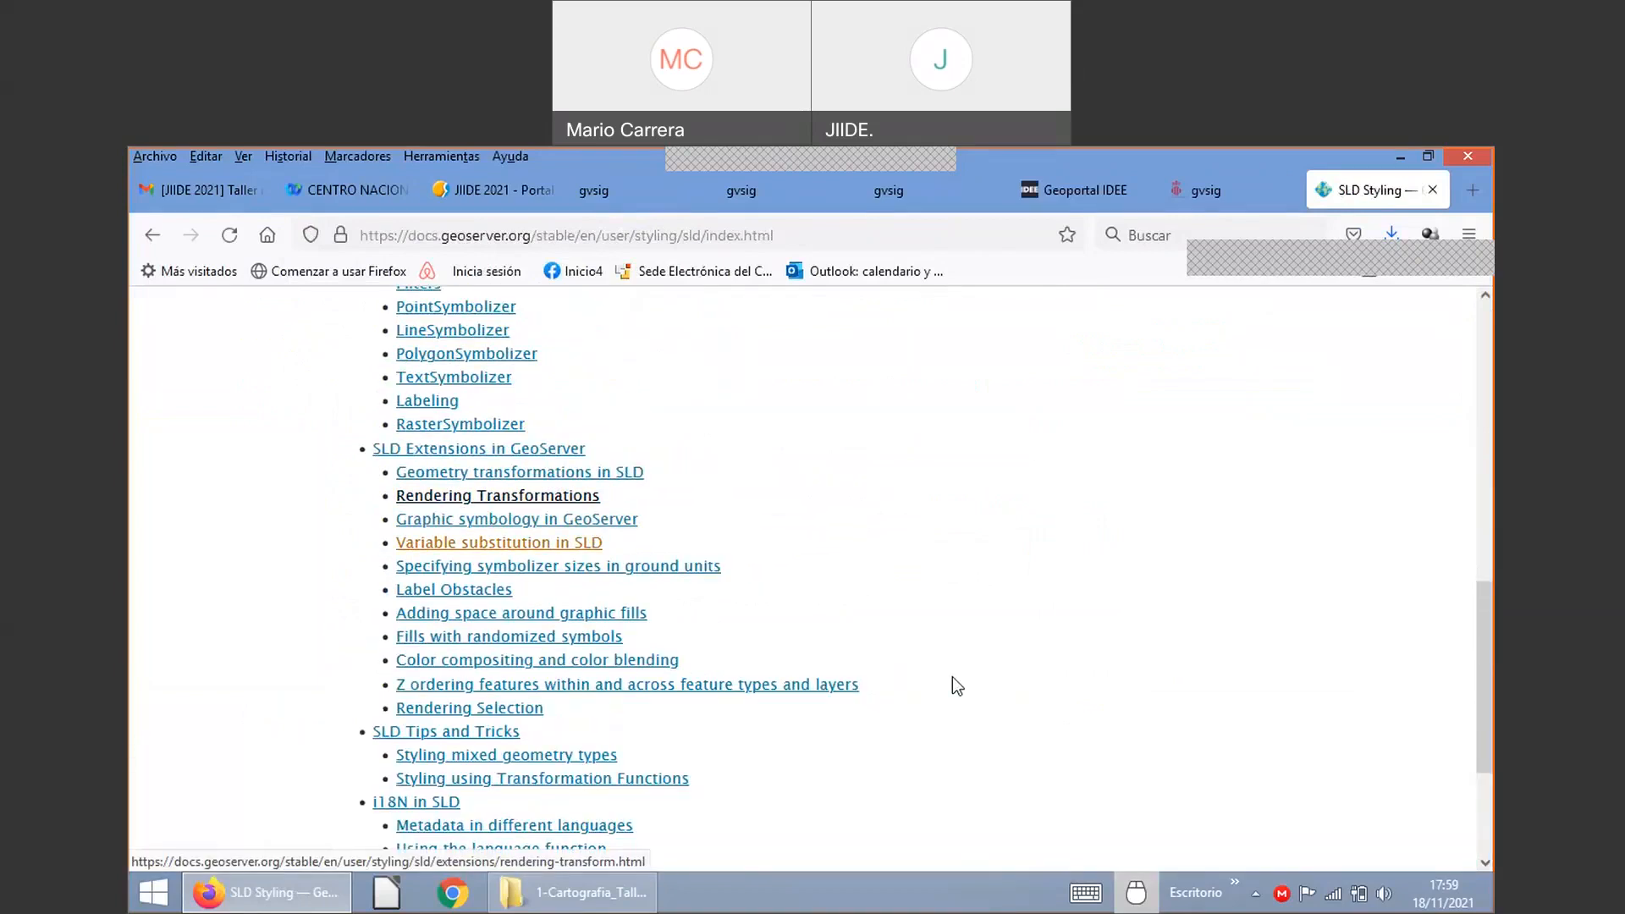
Step: Read through the heatmap rendering-transformation section, then return to the Proyecto Cullera map tab
scroll(948, 667, down, 5)
scroll(957, 634, down, 5)
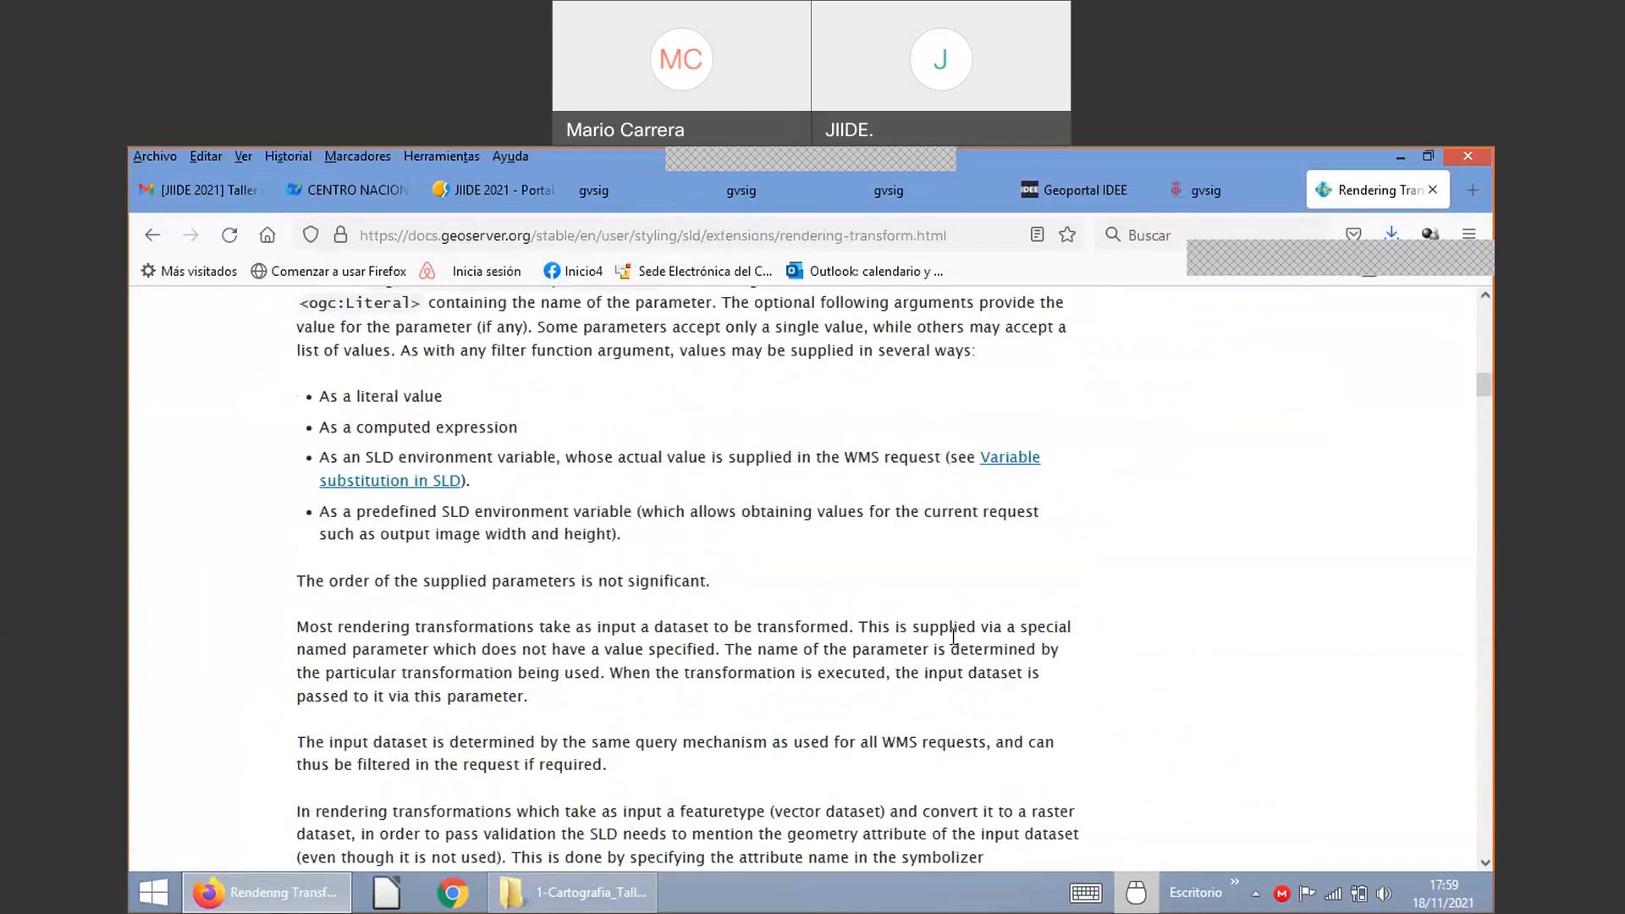
scroll(953, 637, down, 5)
scroll(948, 640, down, 5)
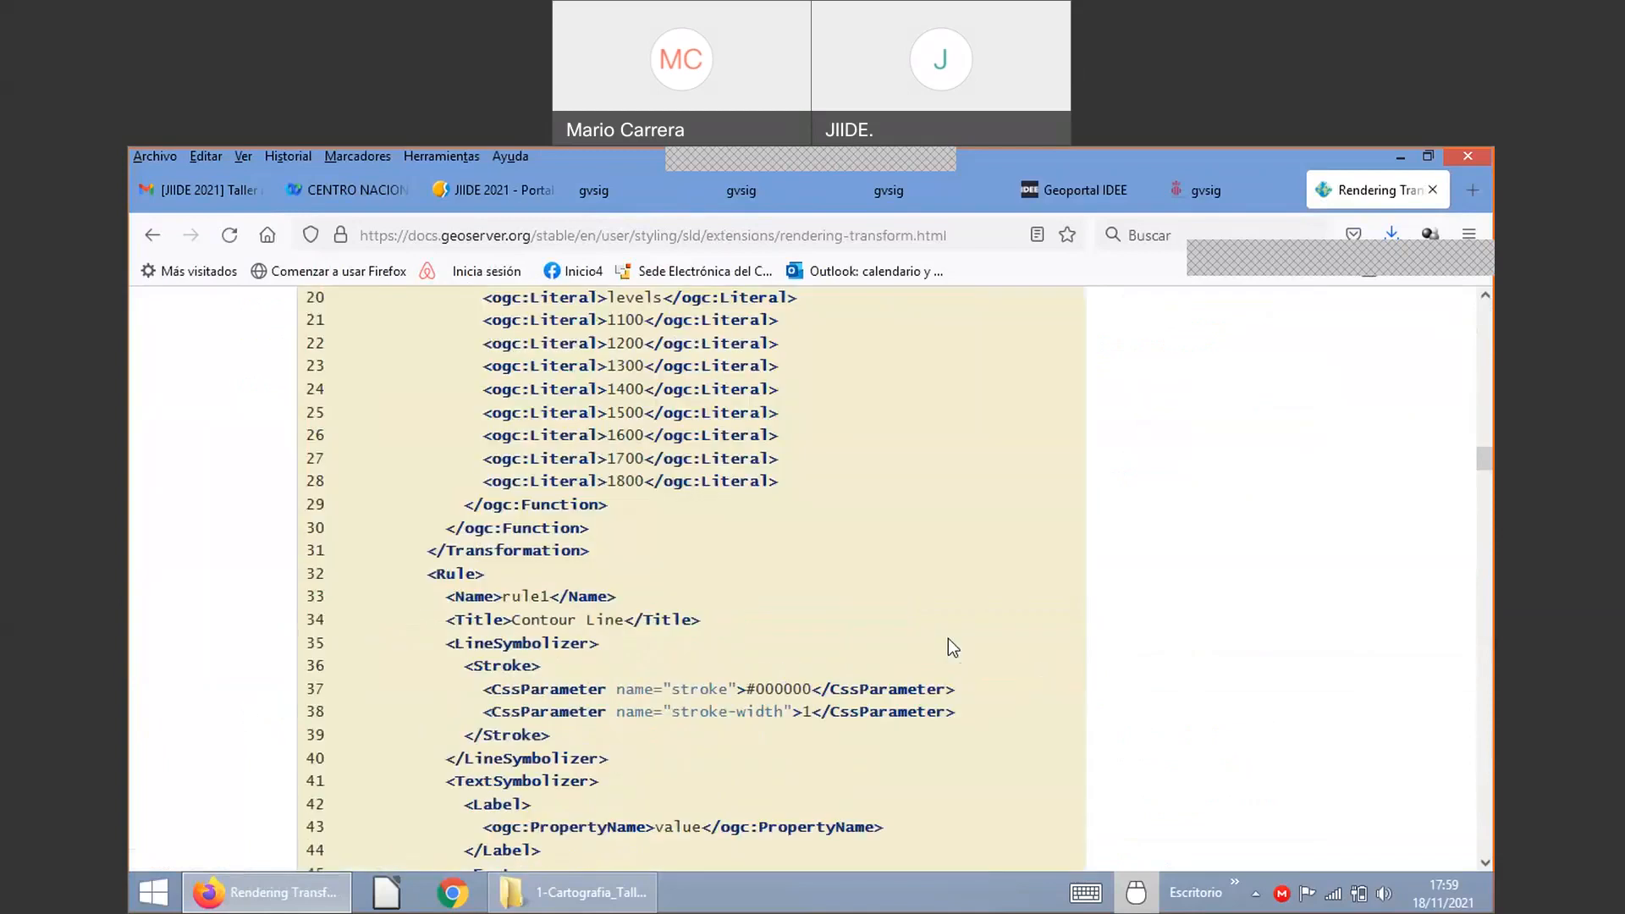
scroll(947, 643, down, 5)
scroll(950, 642, down, 5)
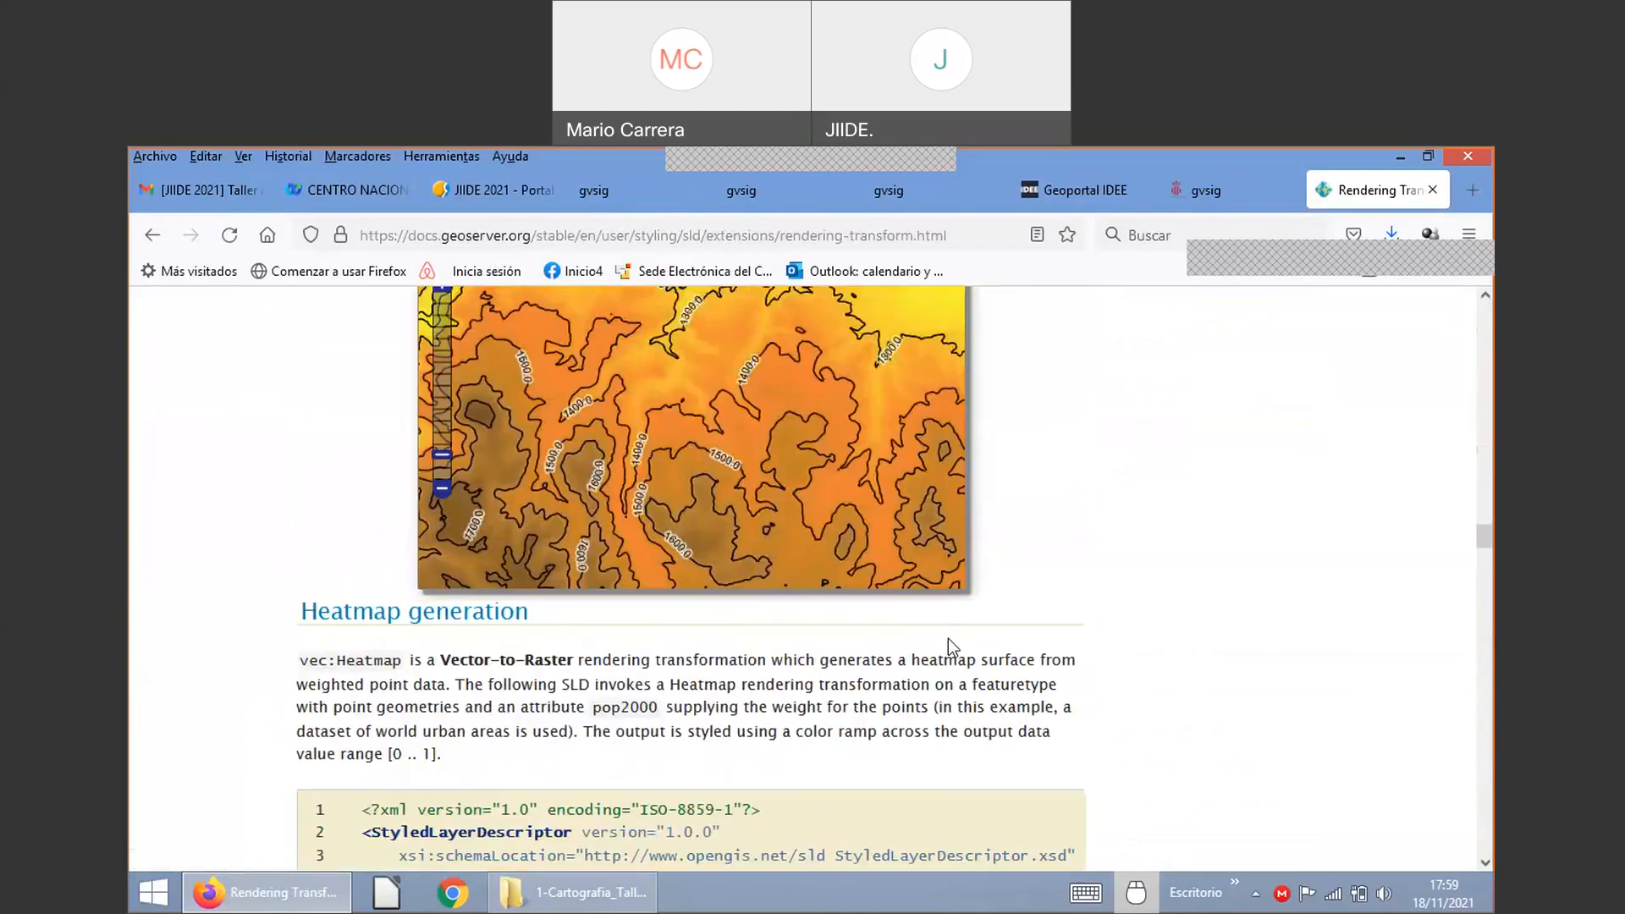
scroll(948, 640, down, 10)
scroll(953, 648, down, 10)
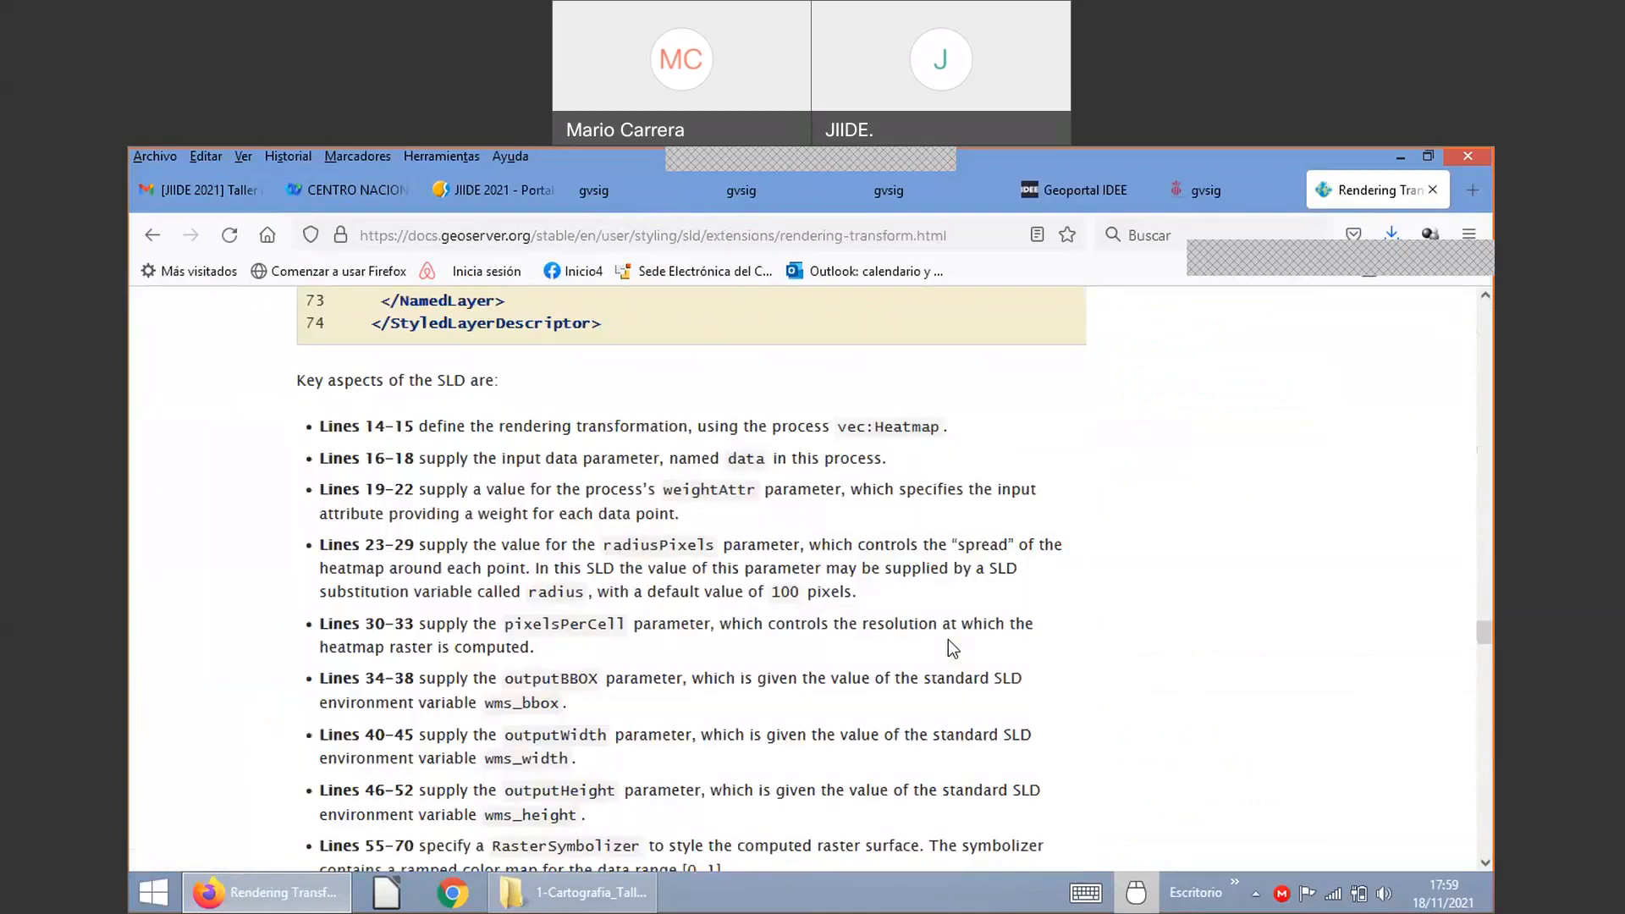
scroll(949, 641, down, 10)
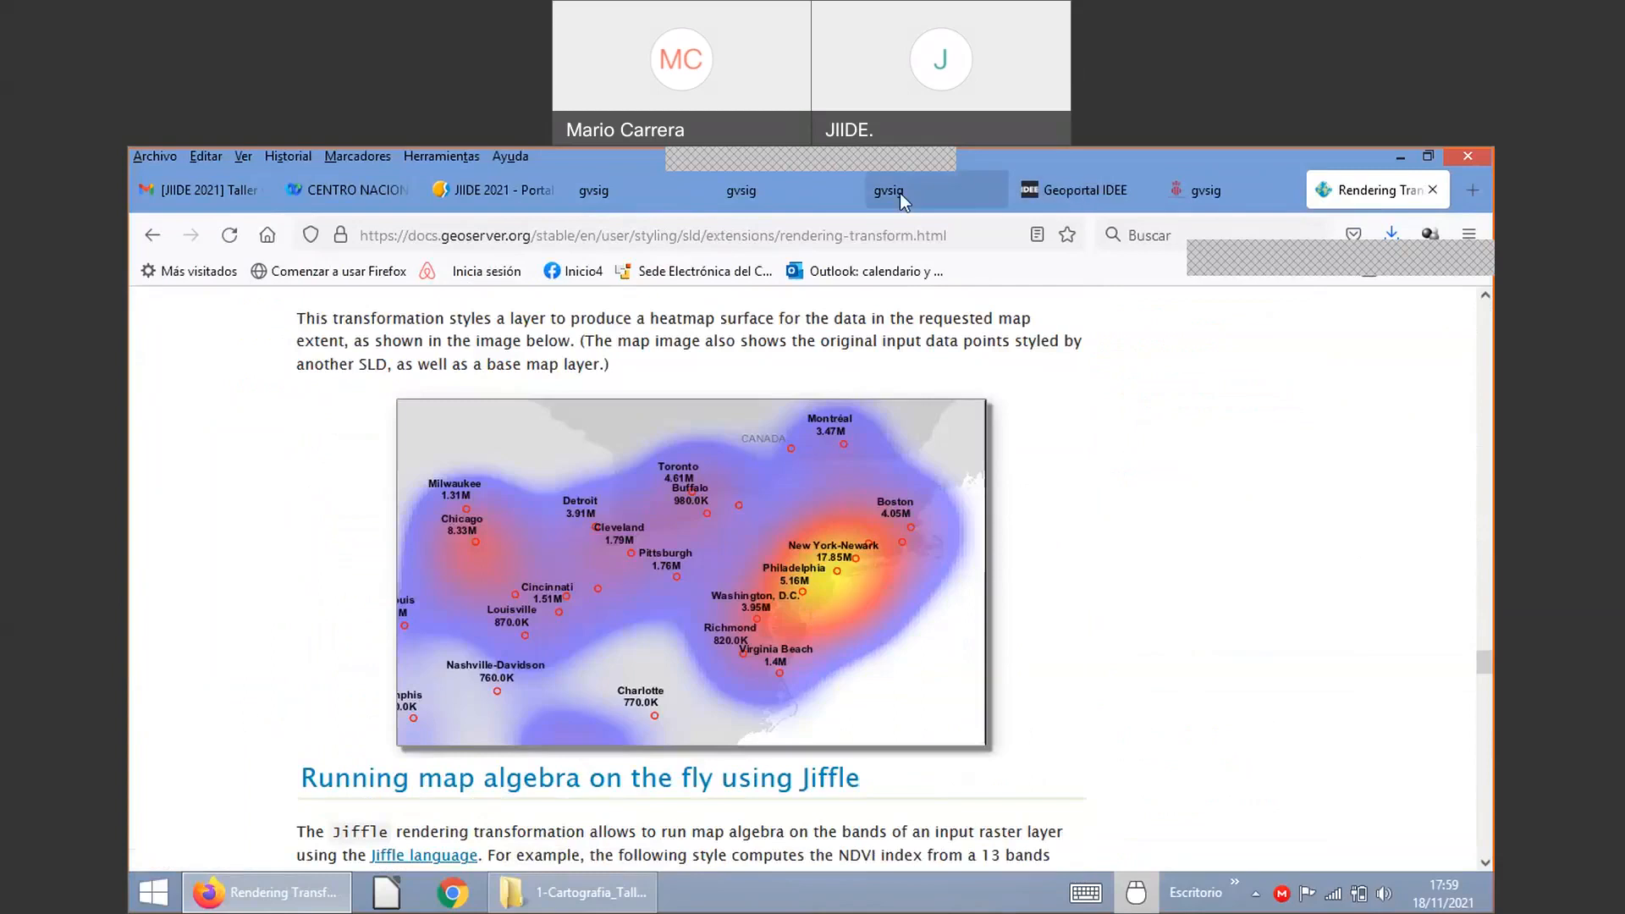
click(649, 191)
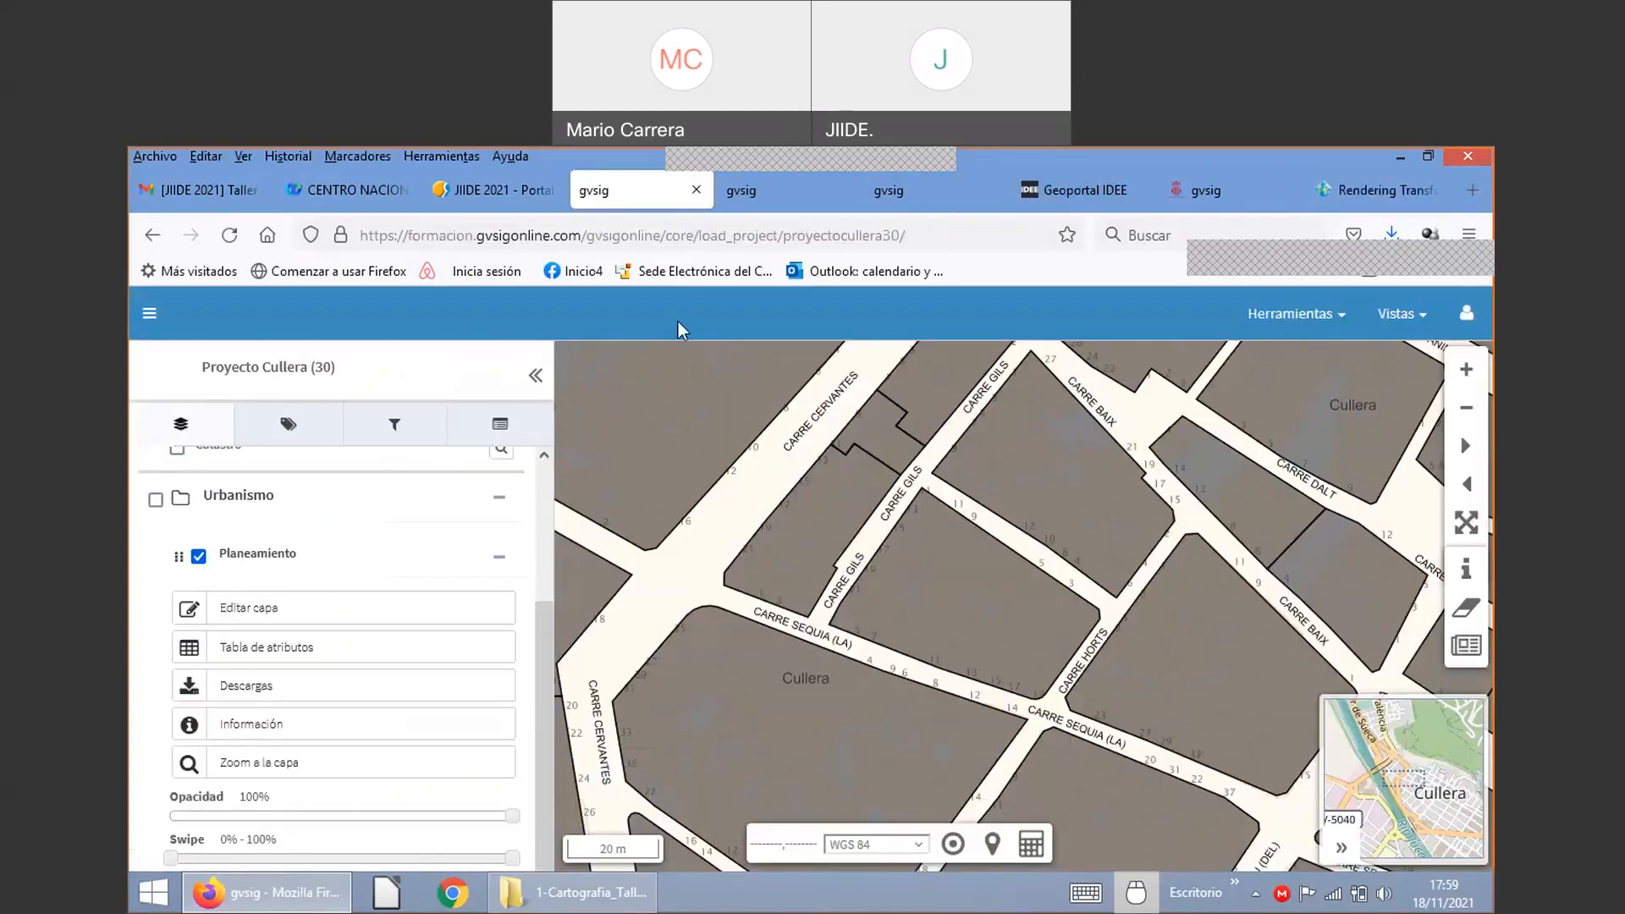
Step: On the style creation page, classify the unique-values style by the unid_ejec field
click(763, 191)
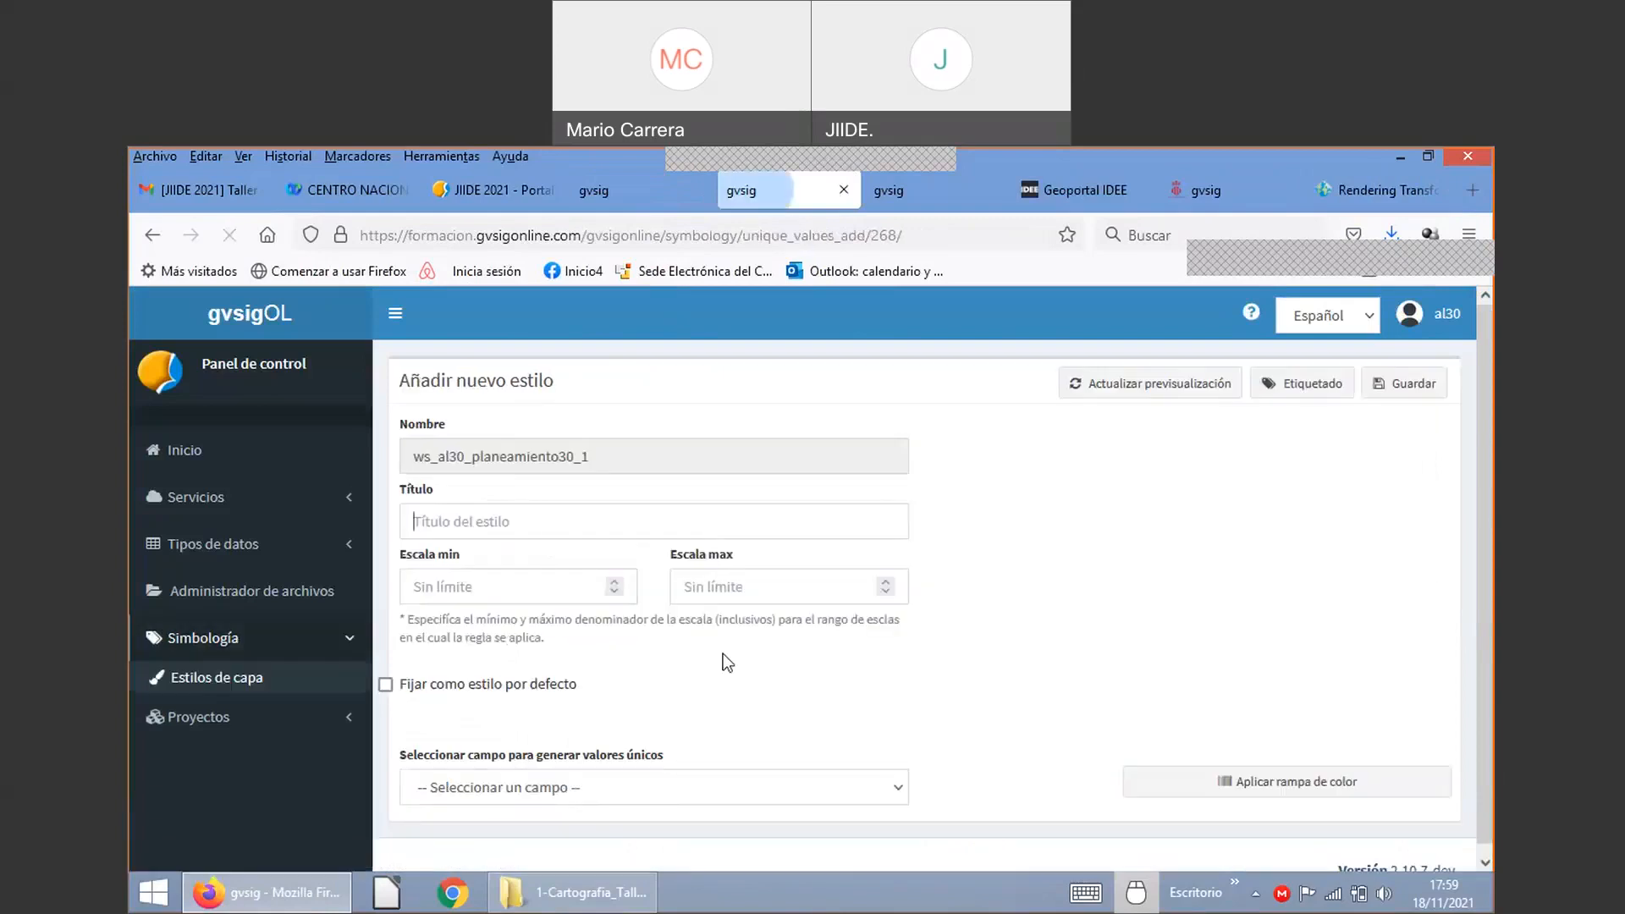
click(615, 788)
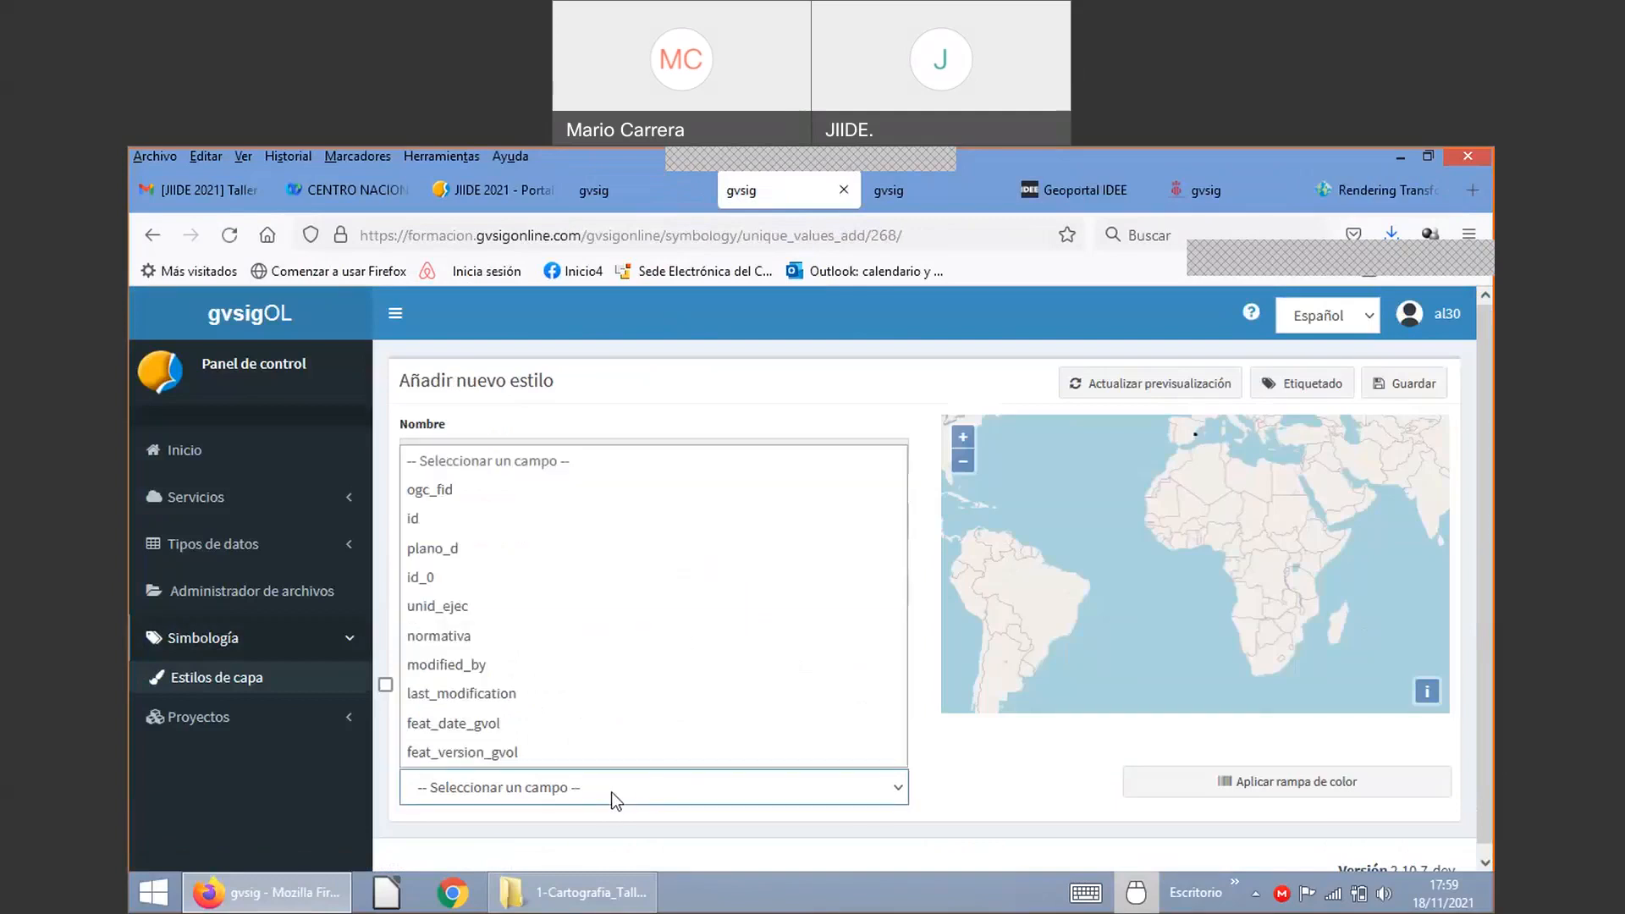
click(490, 608)
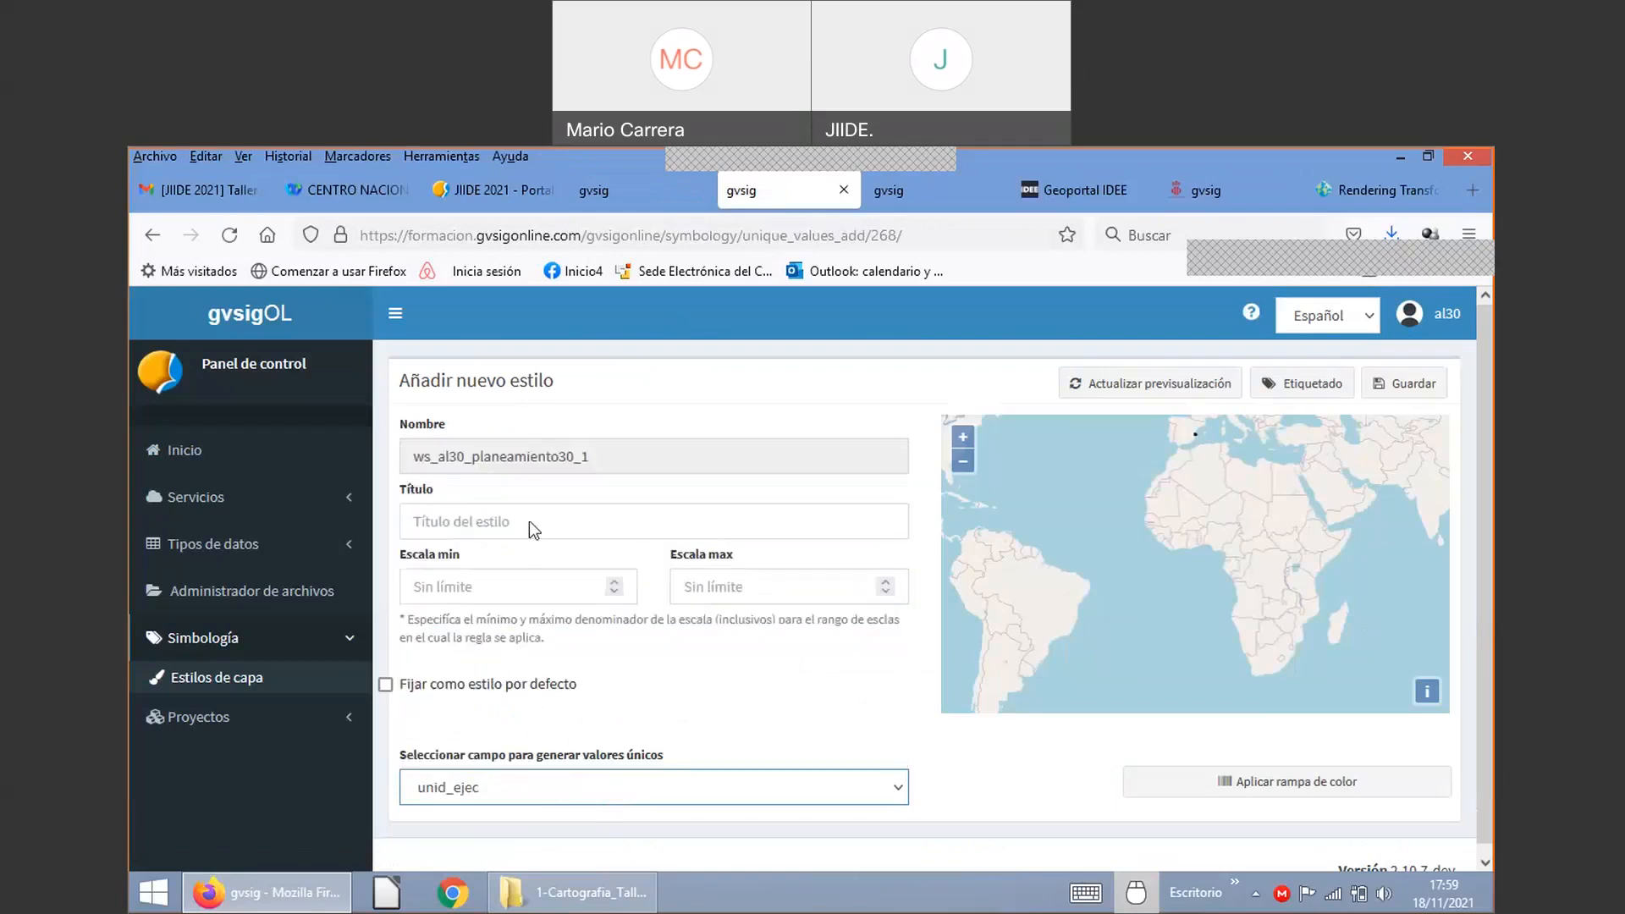
Step: Title the style 'Unidad de ejecución' and set it as the default style
click(484, 537)
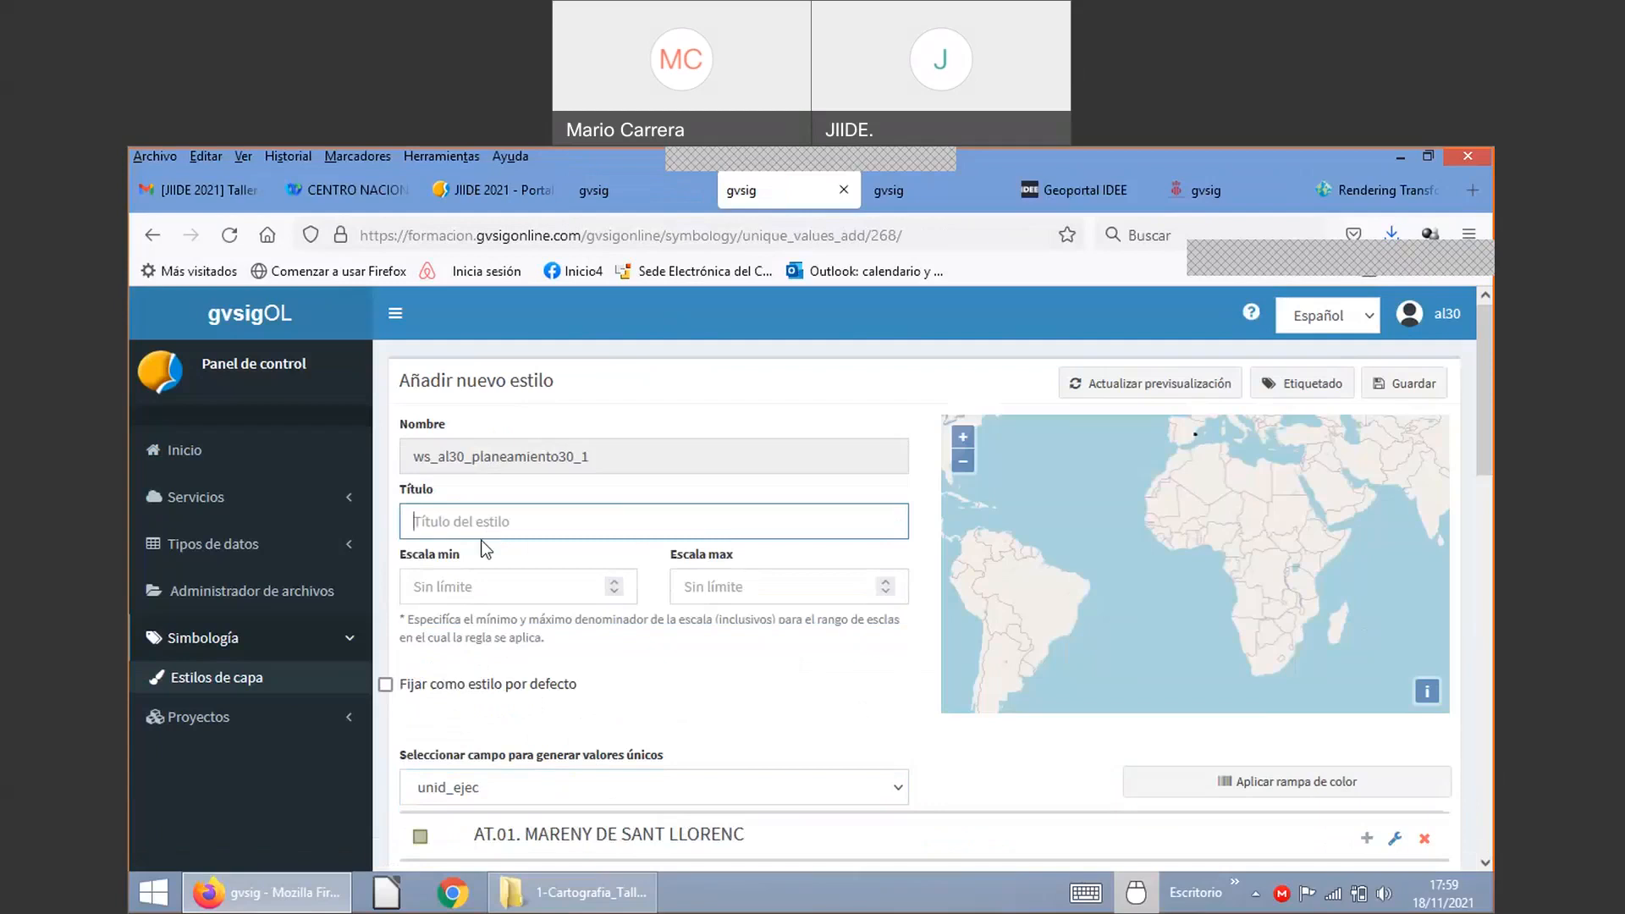
text(Unidad de ejecucuín)
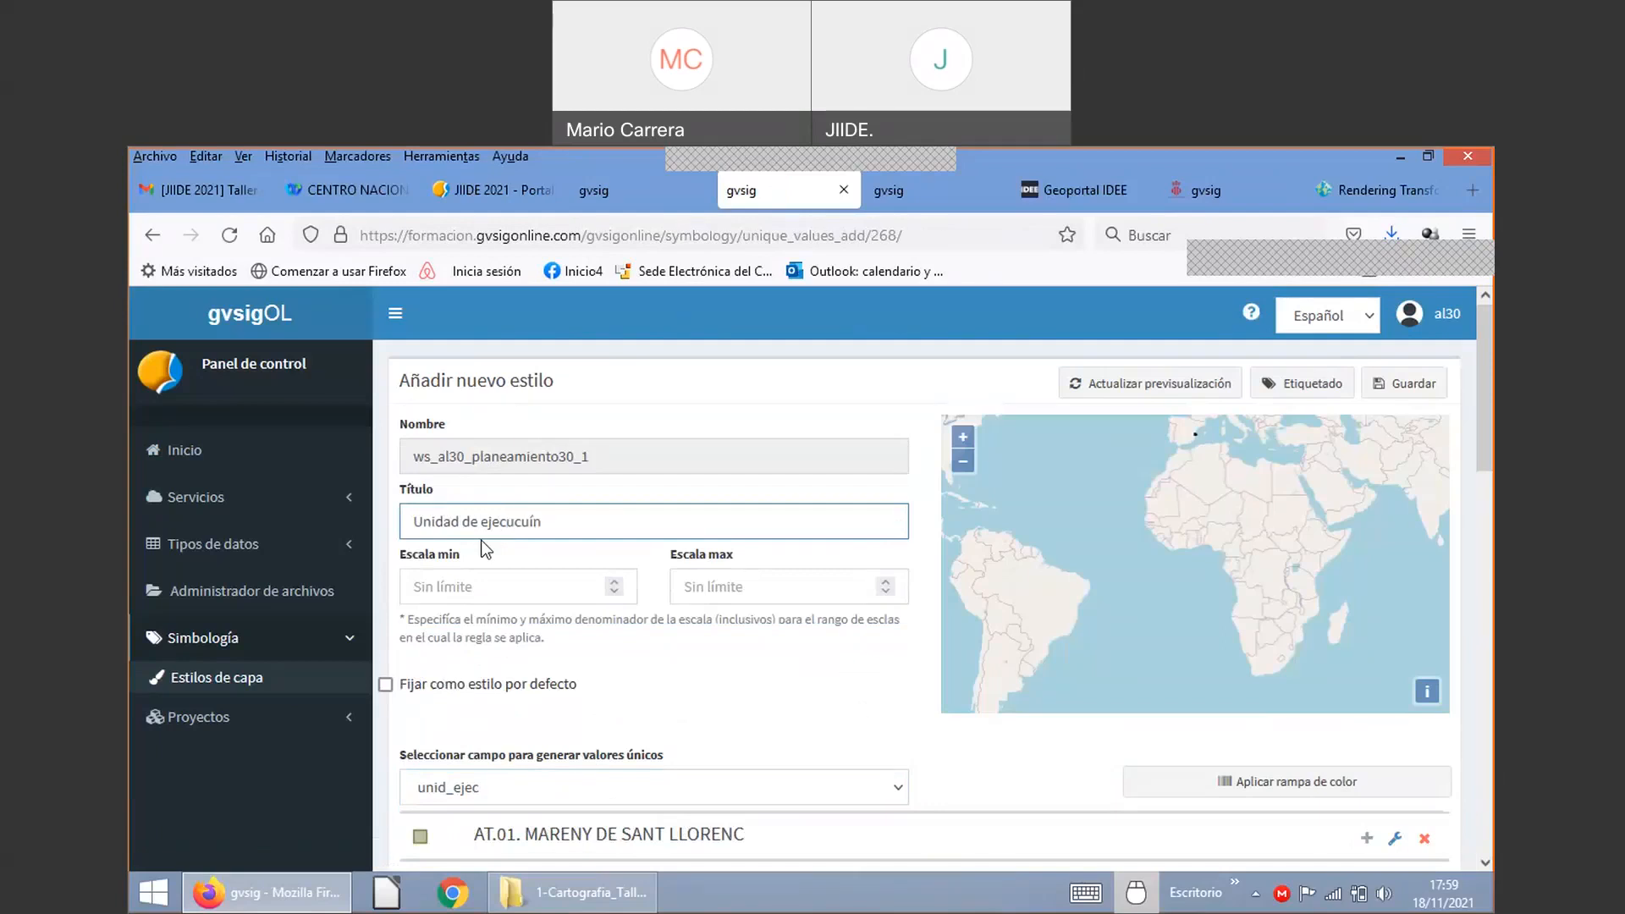
key(BackSpace)
text(ión)
click(386, 684)
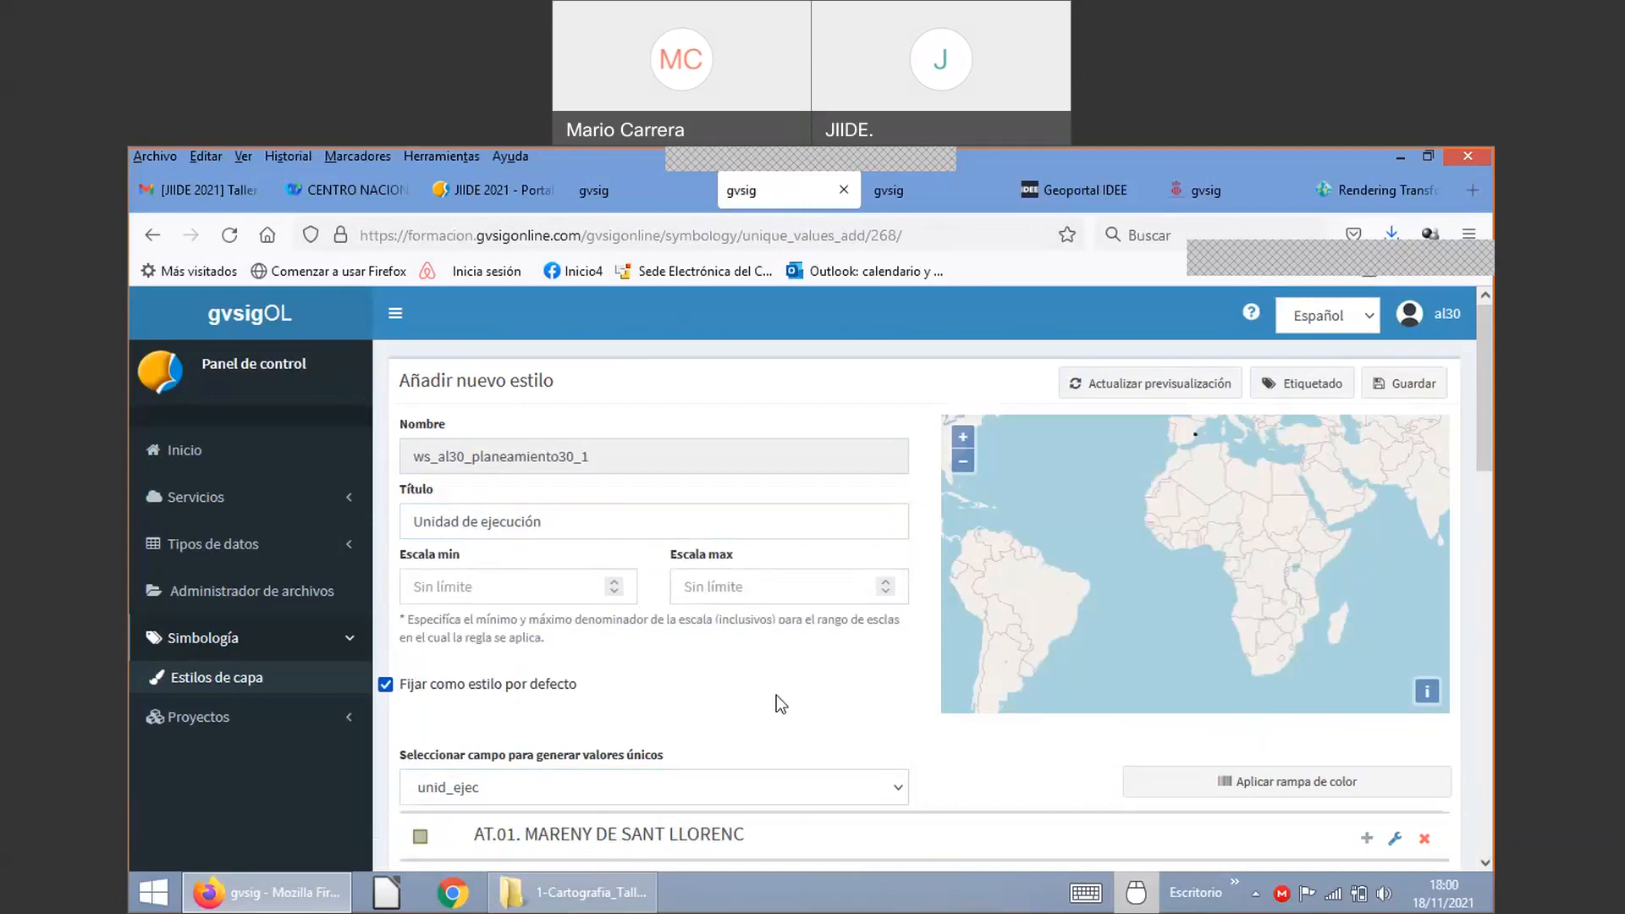
scroll(635, 745, down, 3)
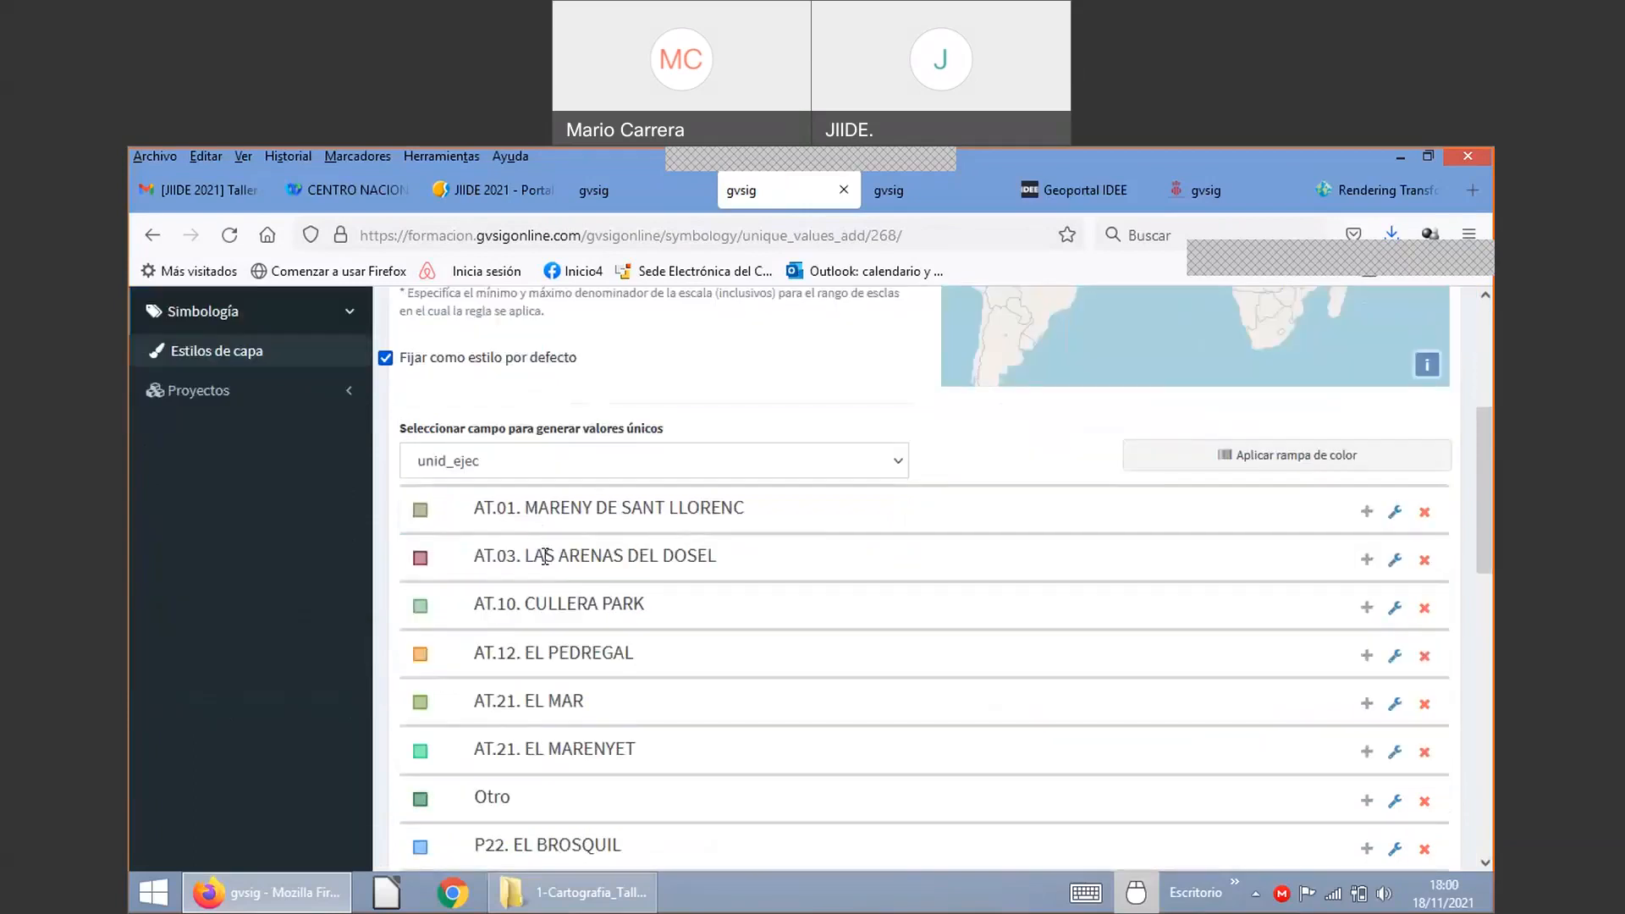
scroll(572, 651, down, 7)
scroll(574, 656, down, 2)
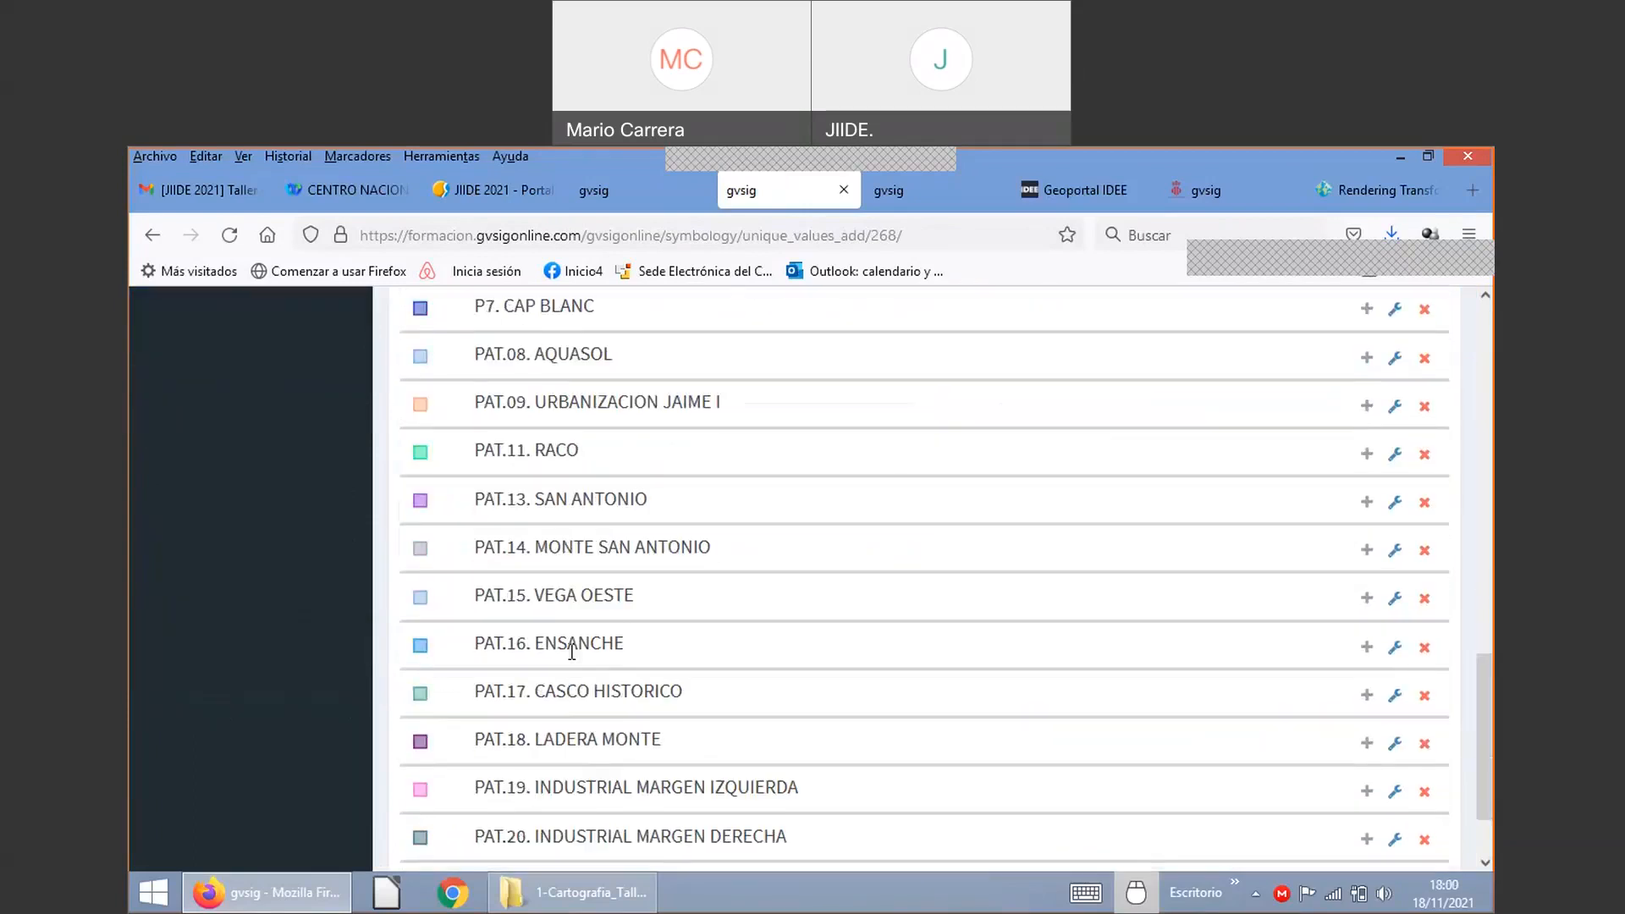
scroll(572, 652, up, 9)
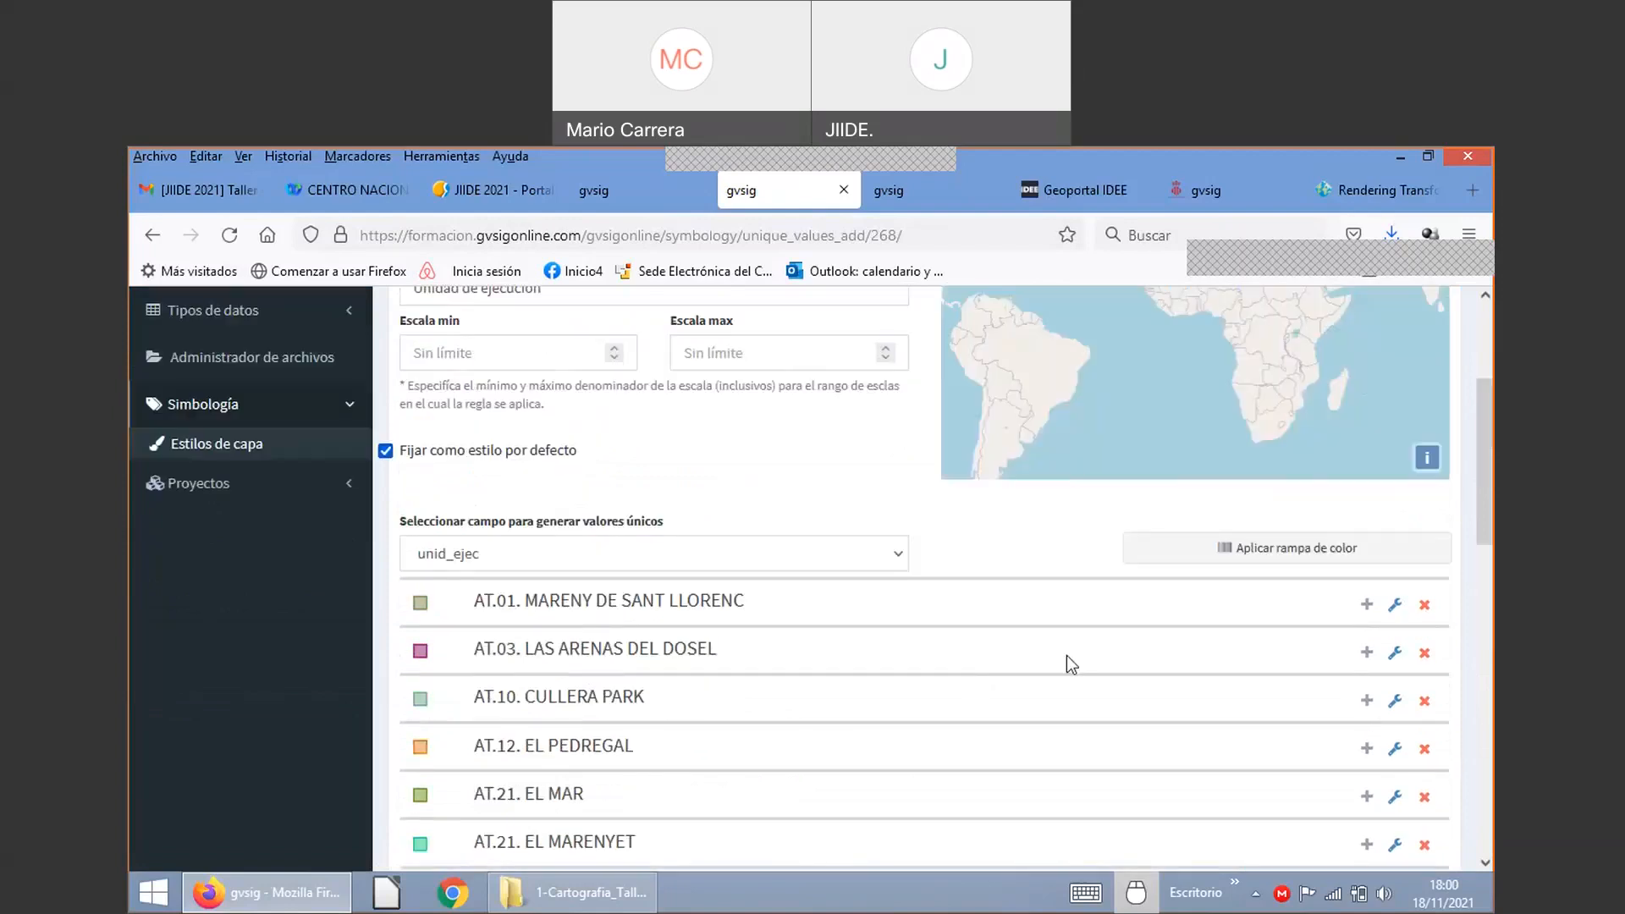
scroll(1021, 609, up, 3)
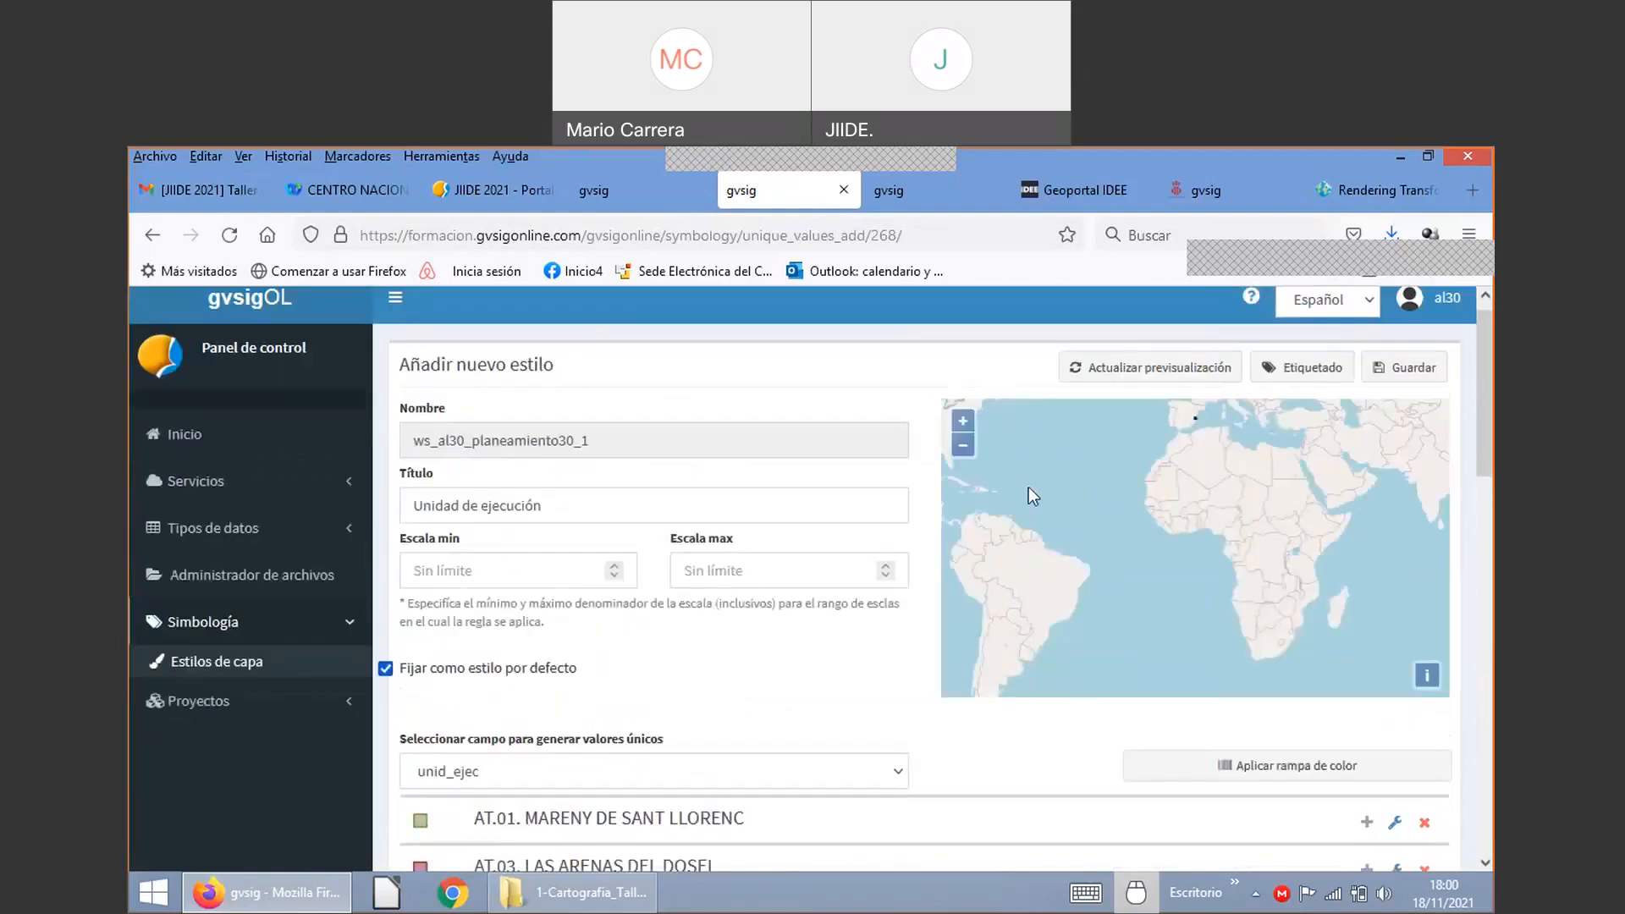
Step: Enable labelling by field plano_d with maximum scale 12000 for the new style
click(1291, 373)
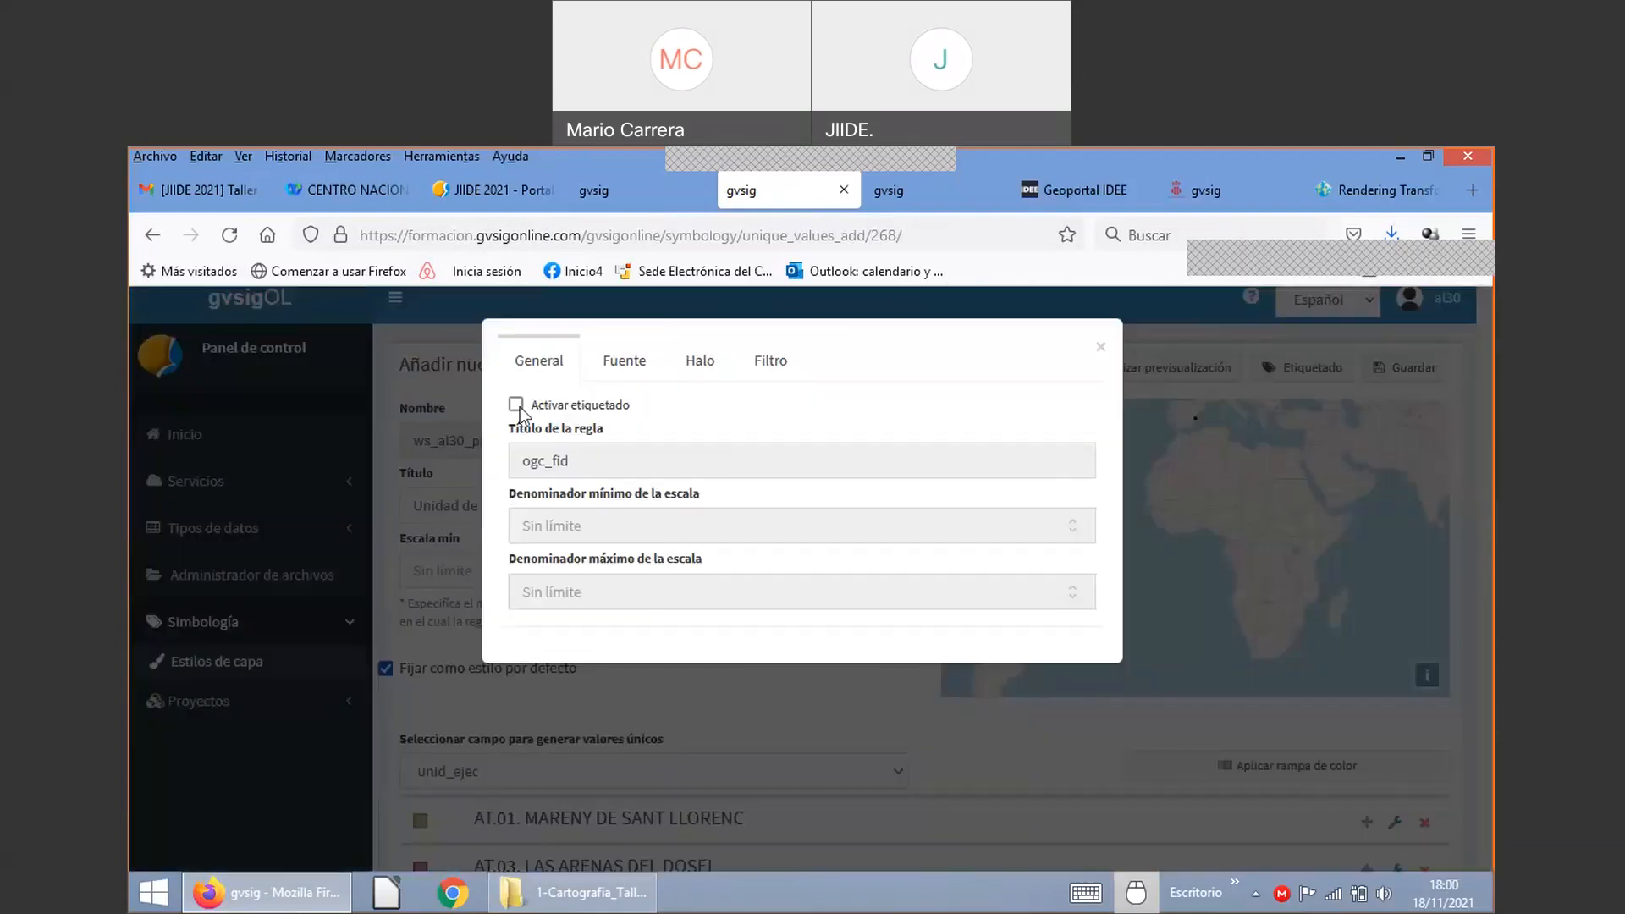
click(518, 407)
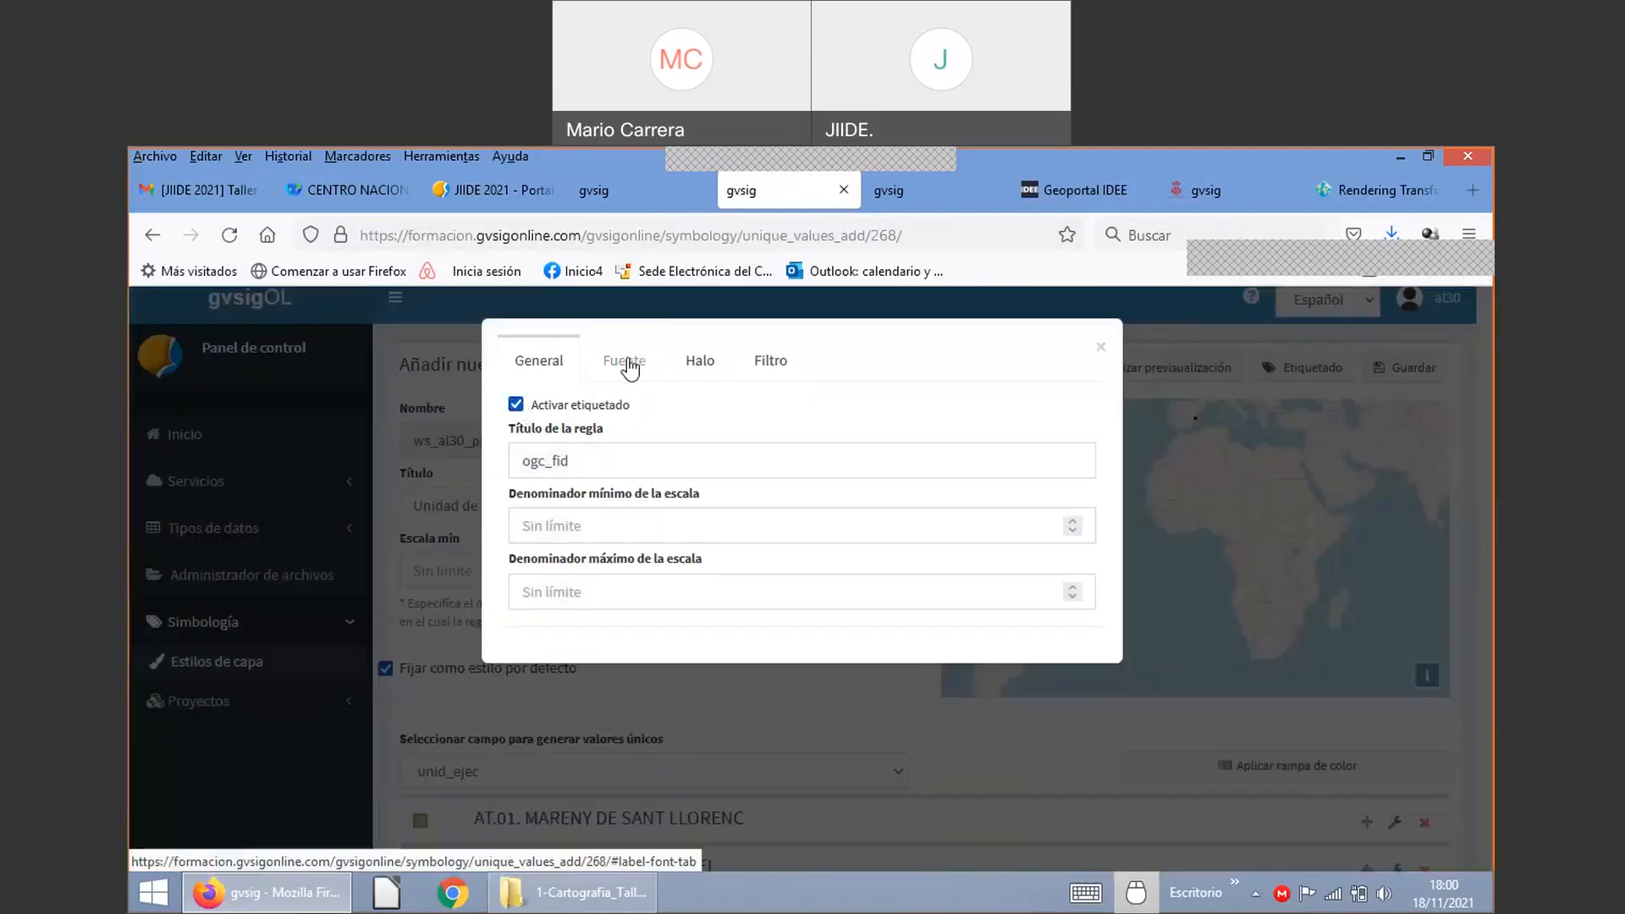
click(588, 590)
text(12000)
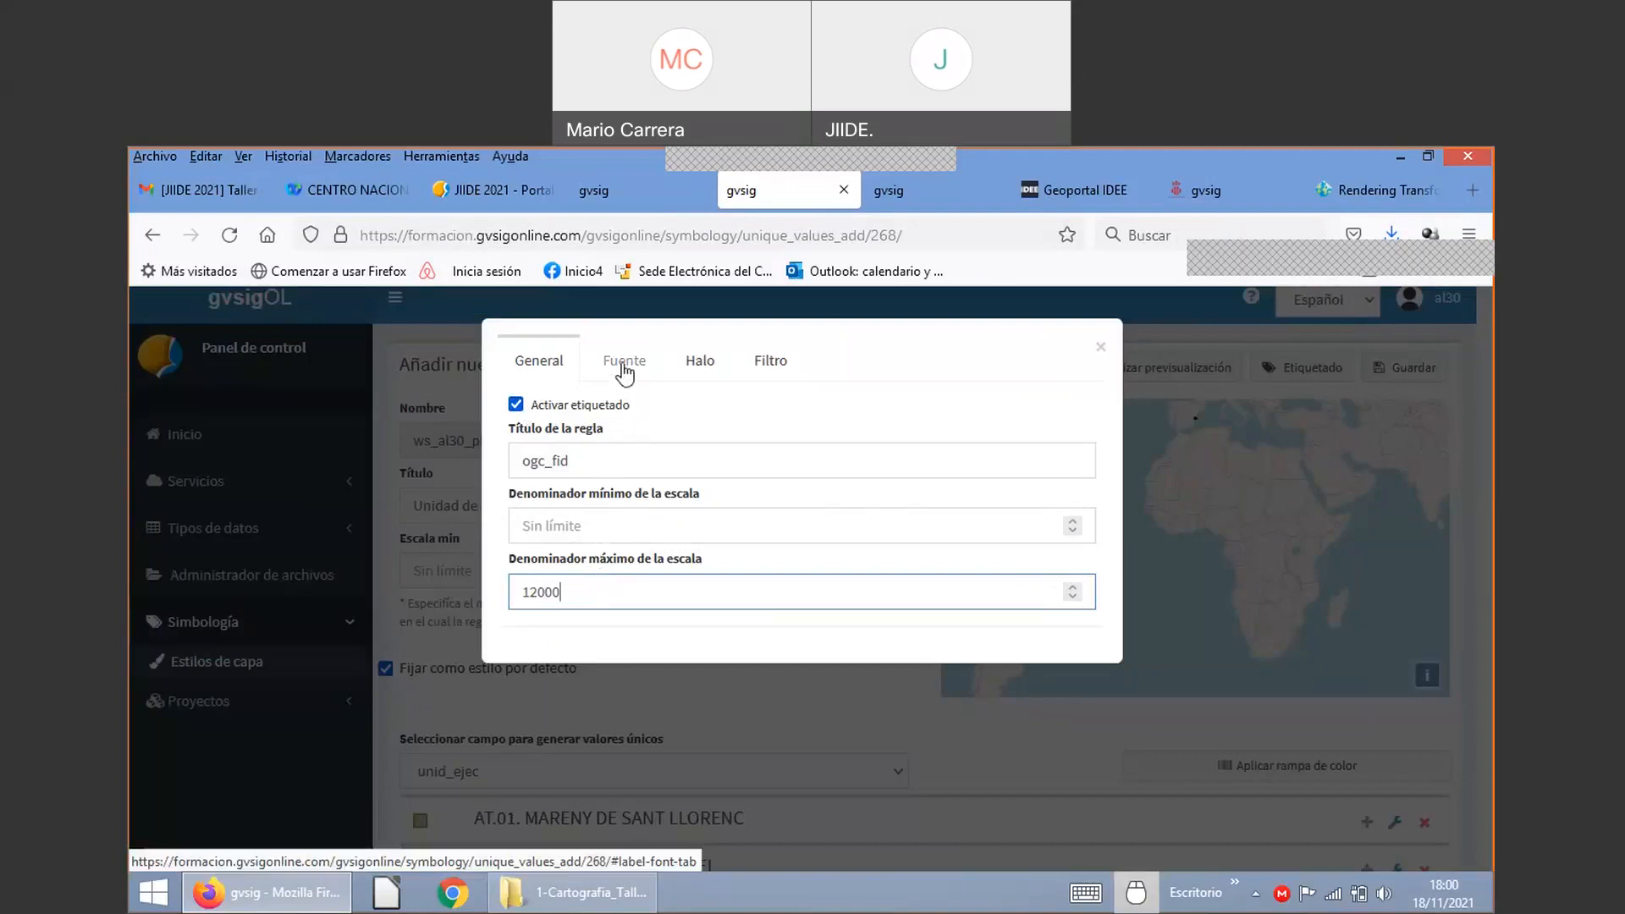
click(624, 365)
click(594, 440)
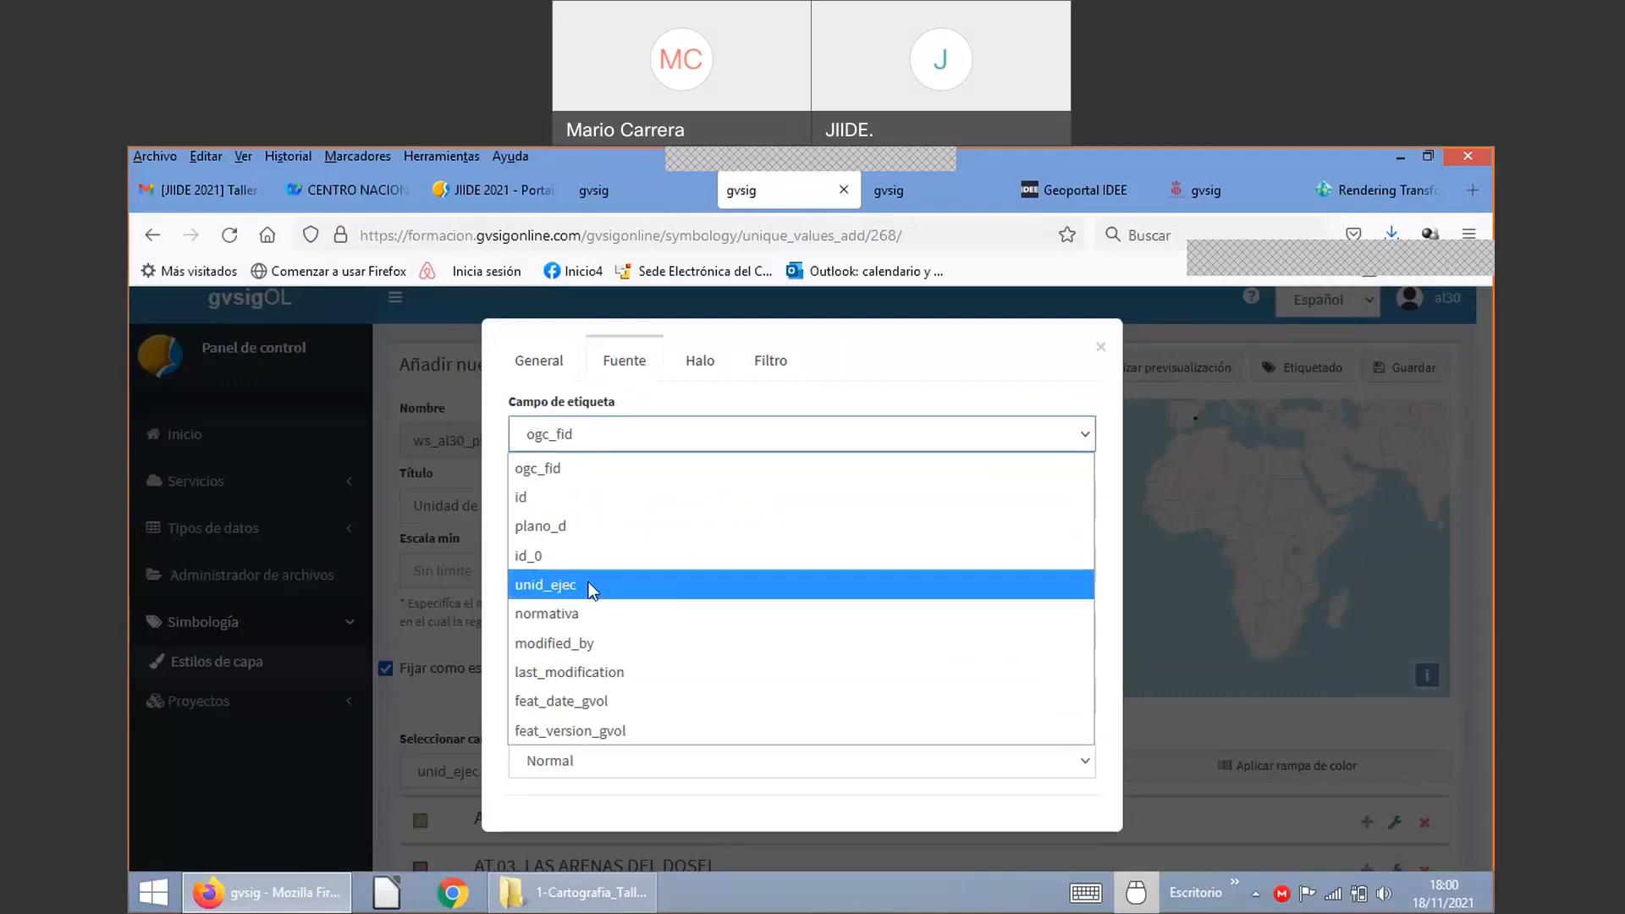
click(573, 461)
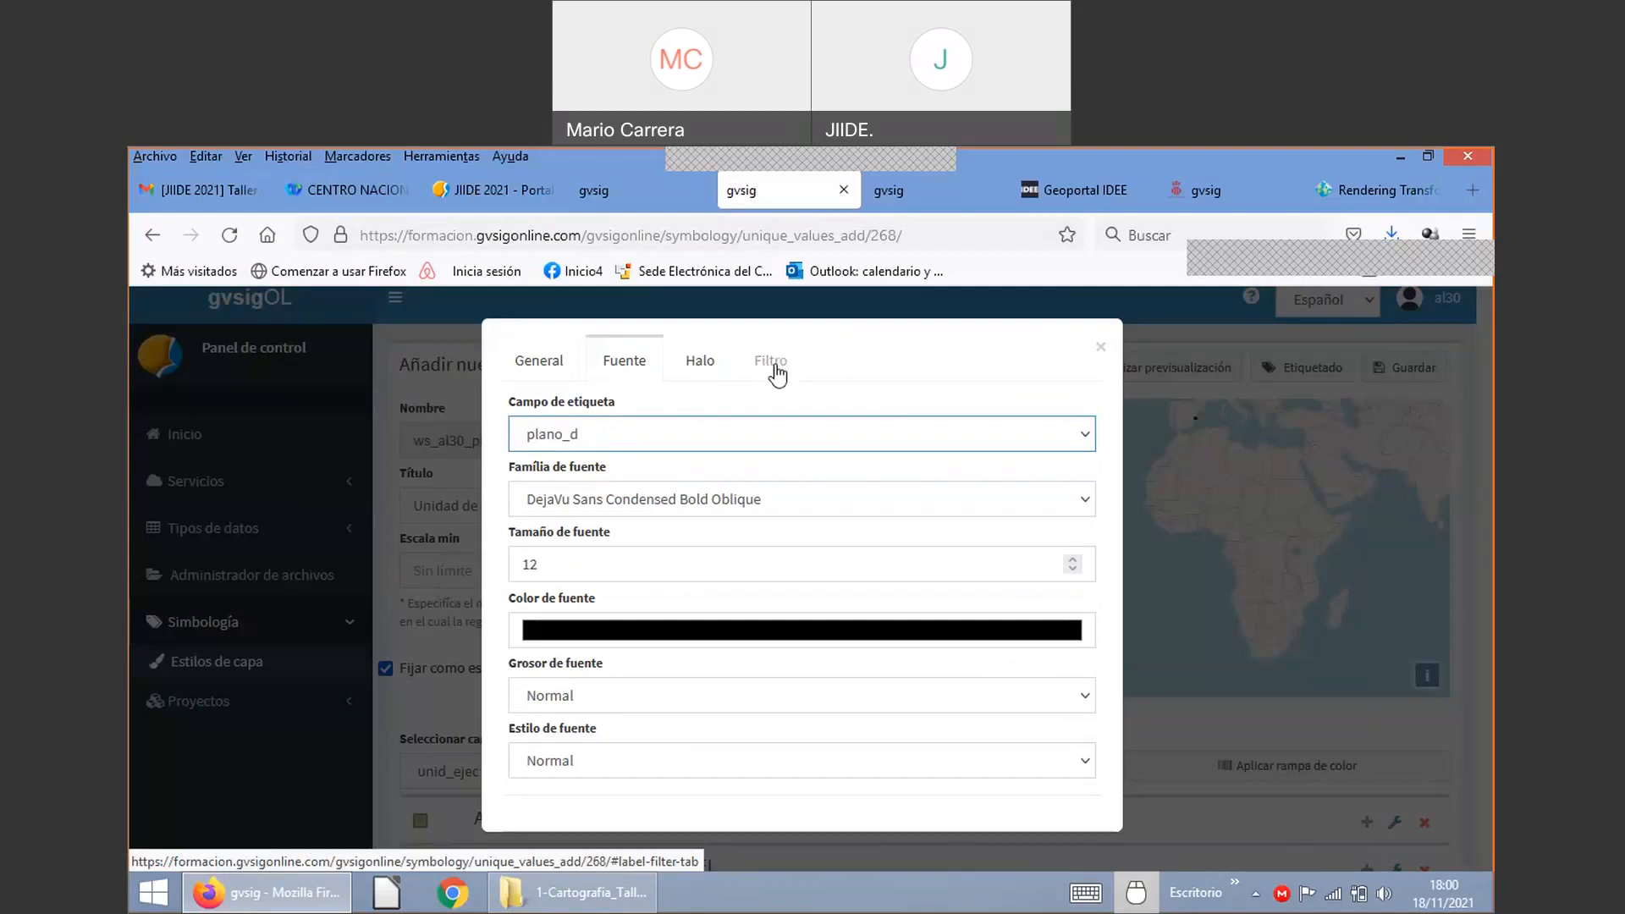
click(1099, 350)
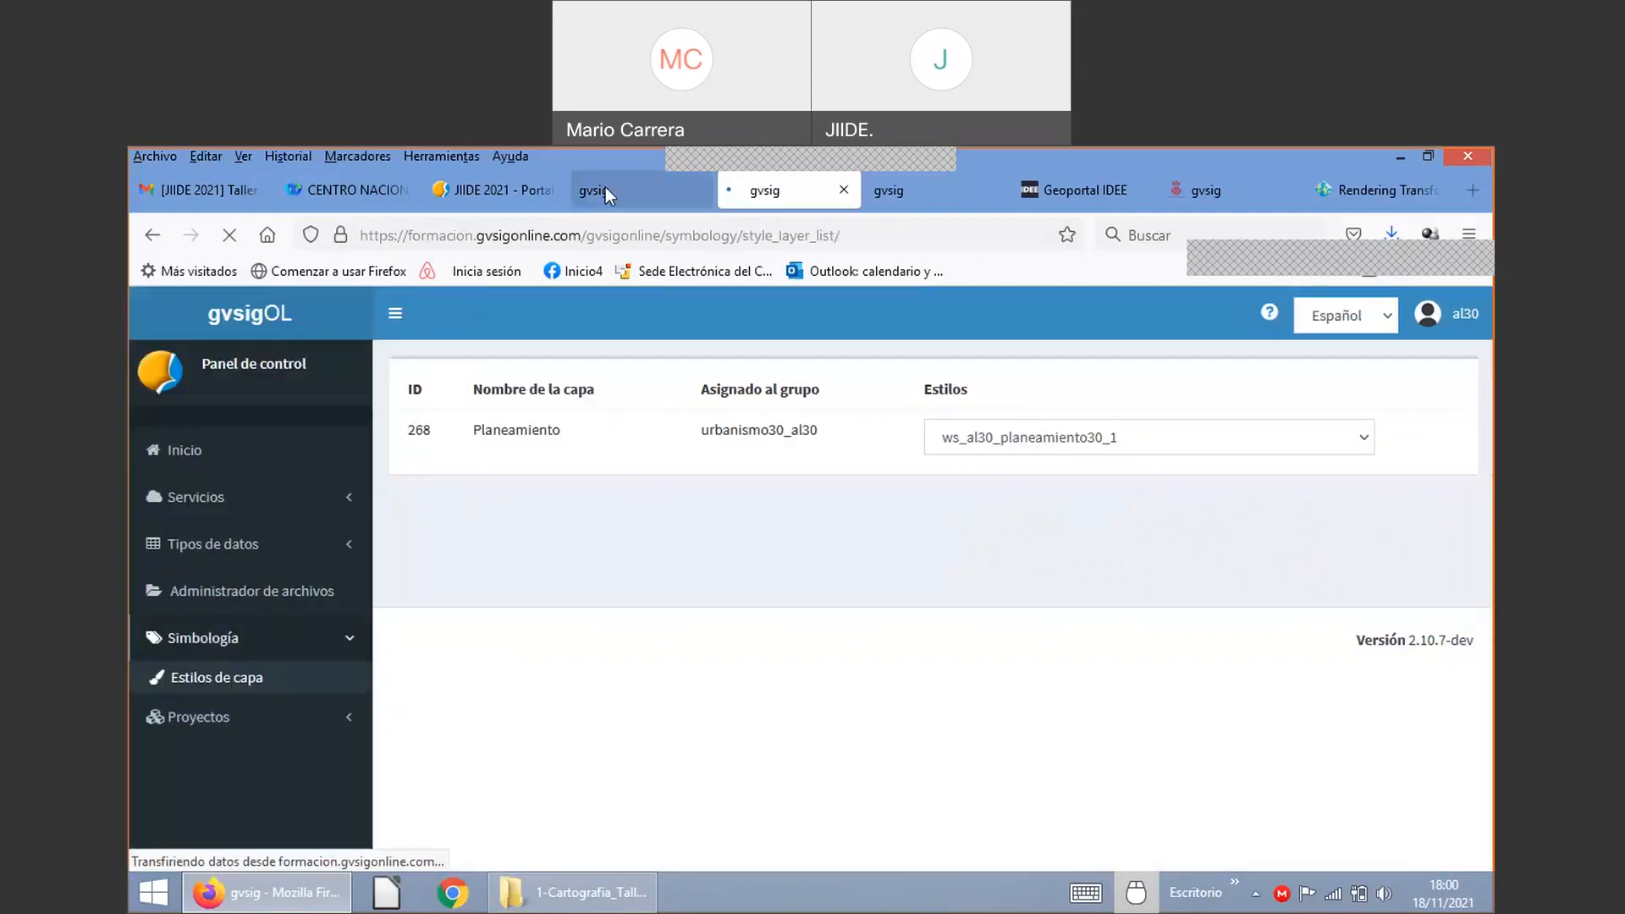
Step: Reload the Proyecto Cullera map and zoom in over Cullera to see the new style
click(606, 194)
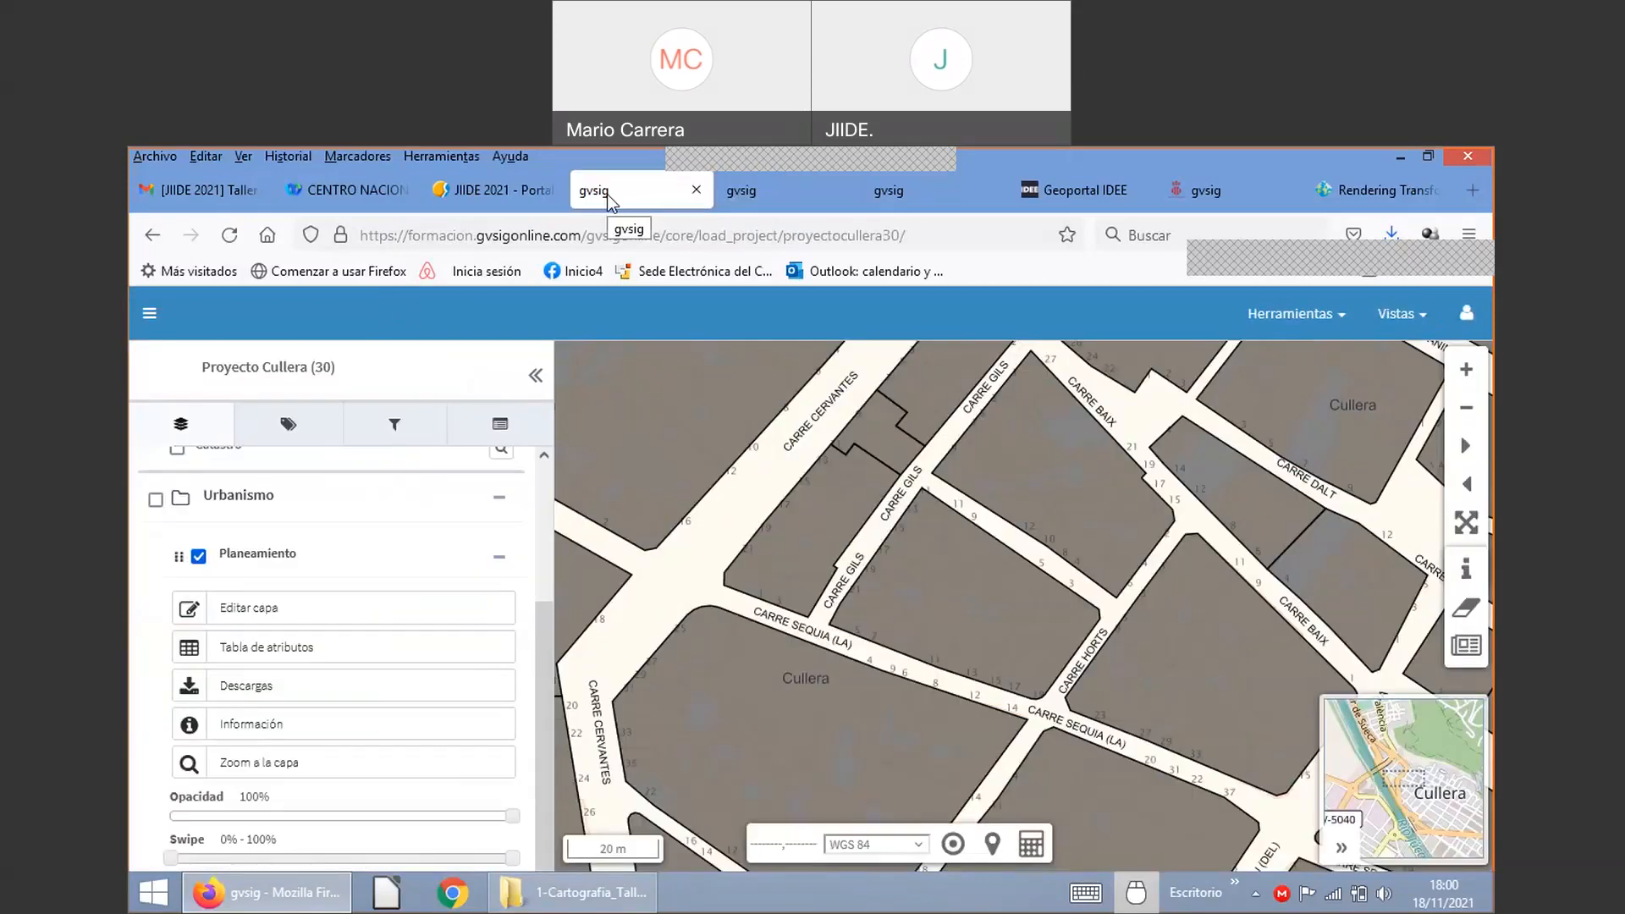
key(F5)
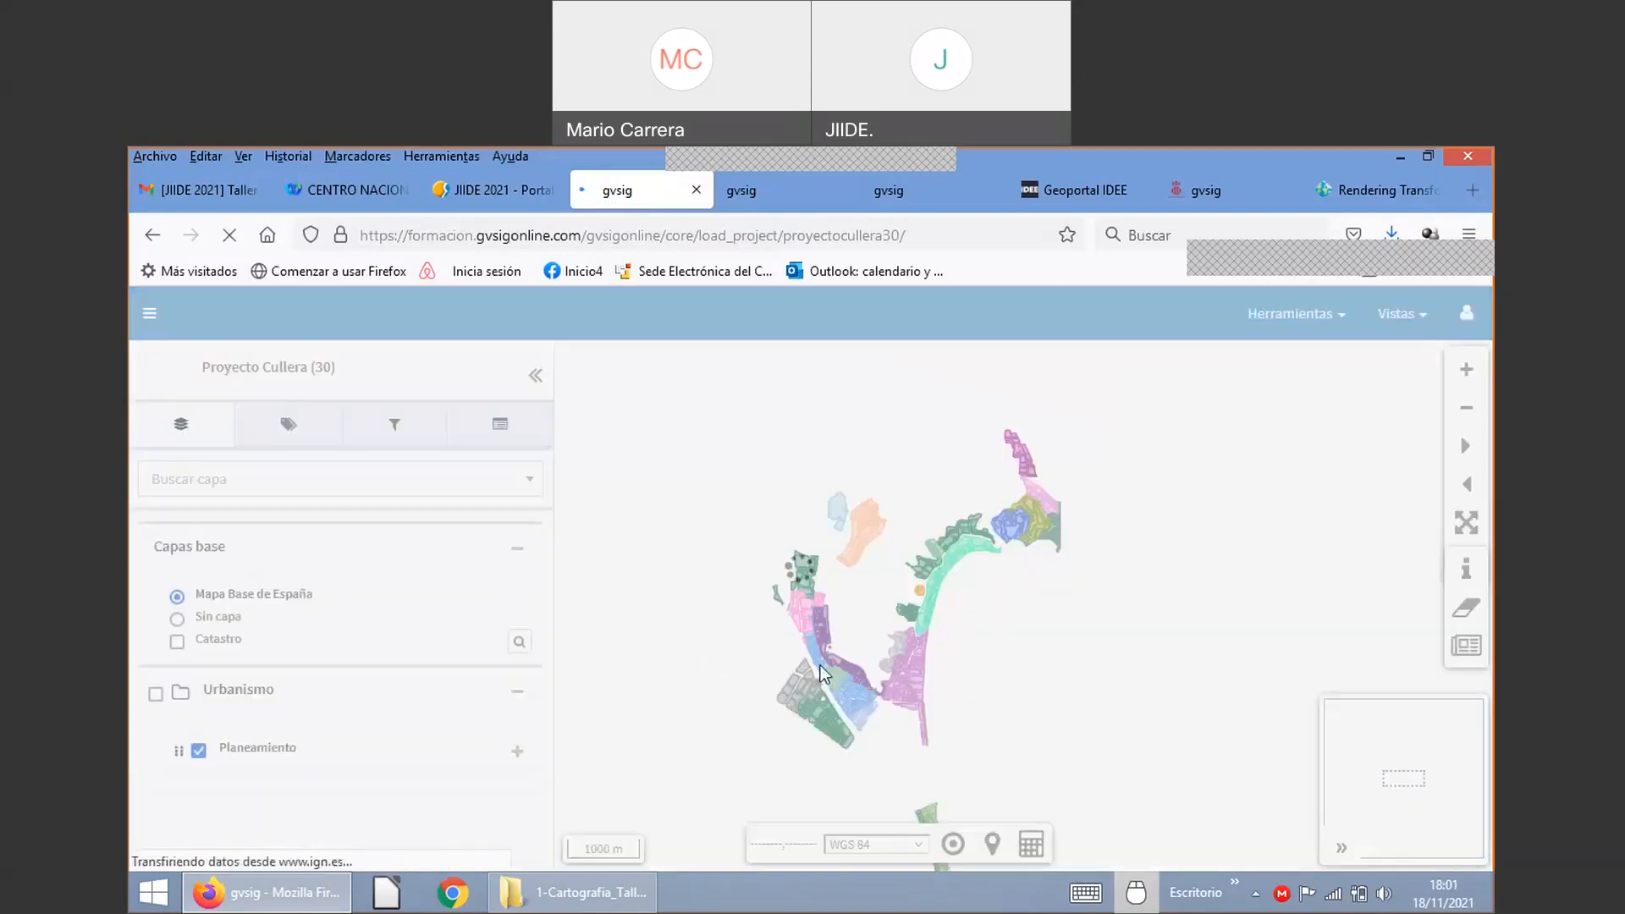
scroll(832, 674, up, 1)
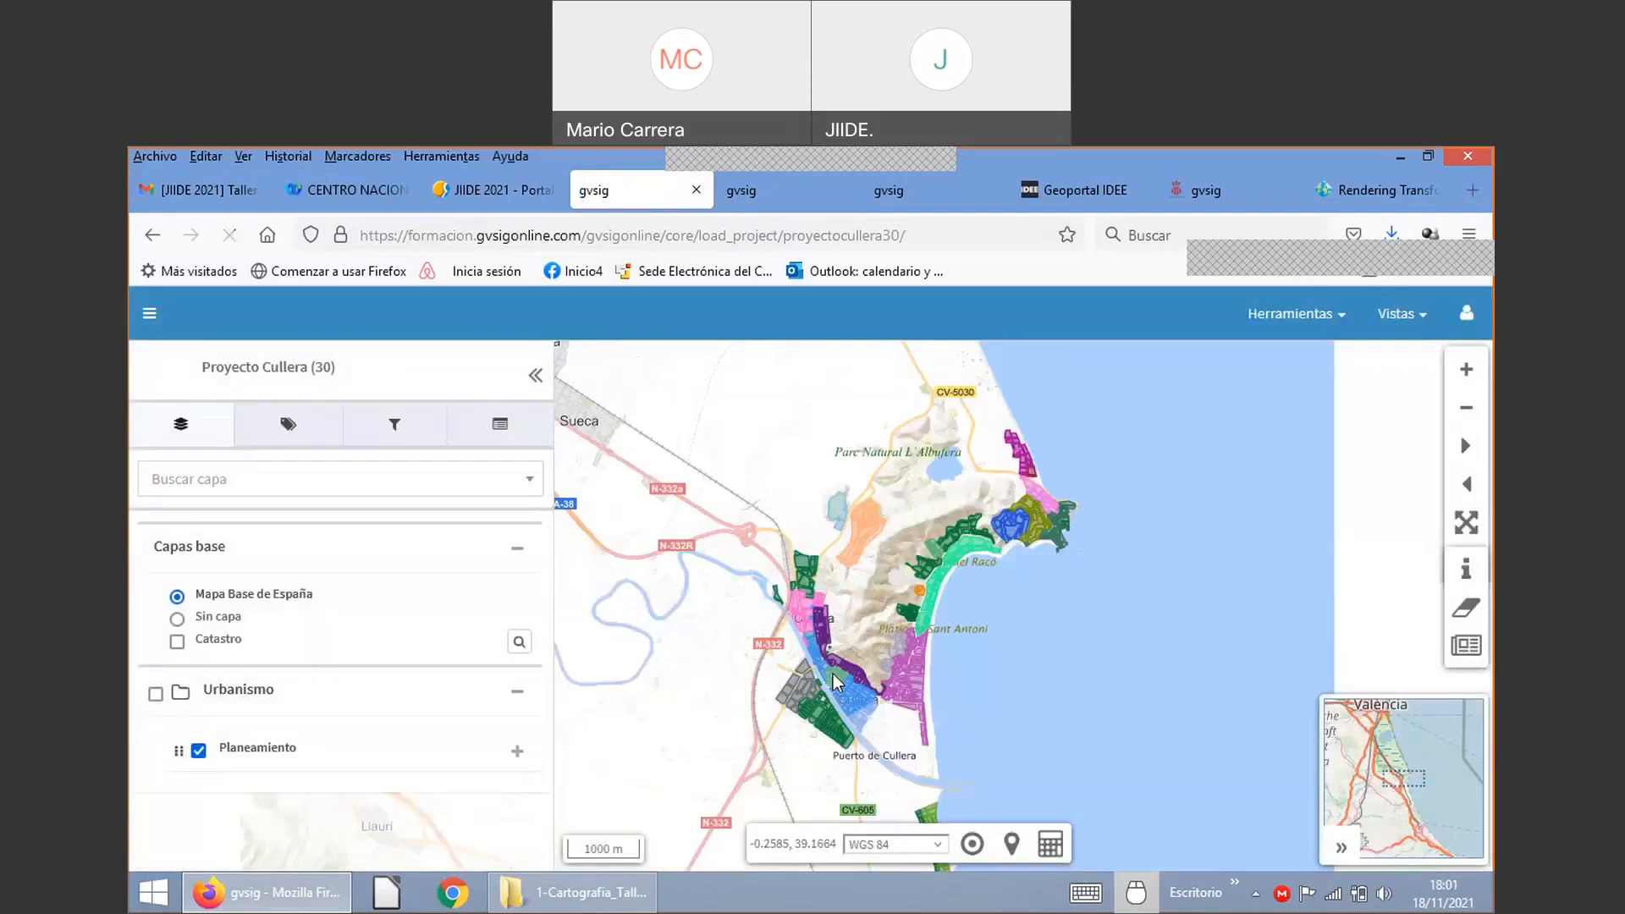
scroll(833, 686, up, 1)
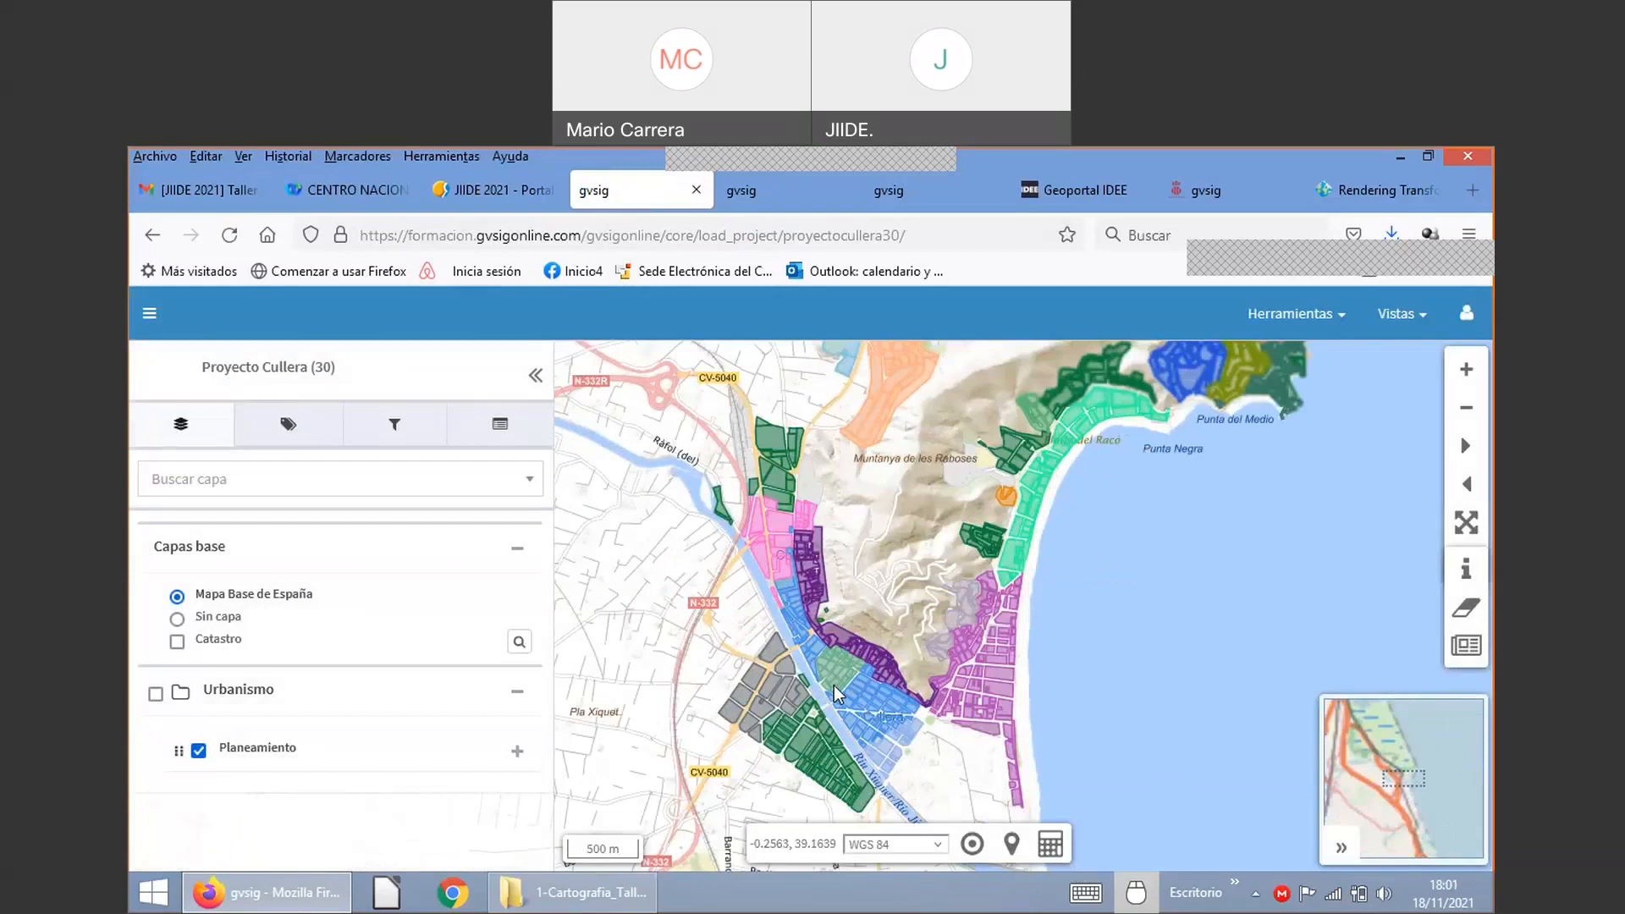
scroll(835, 692, up, 1)
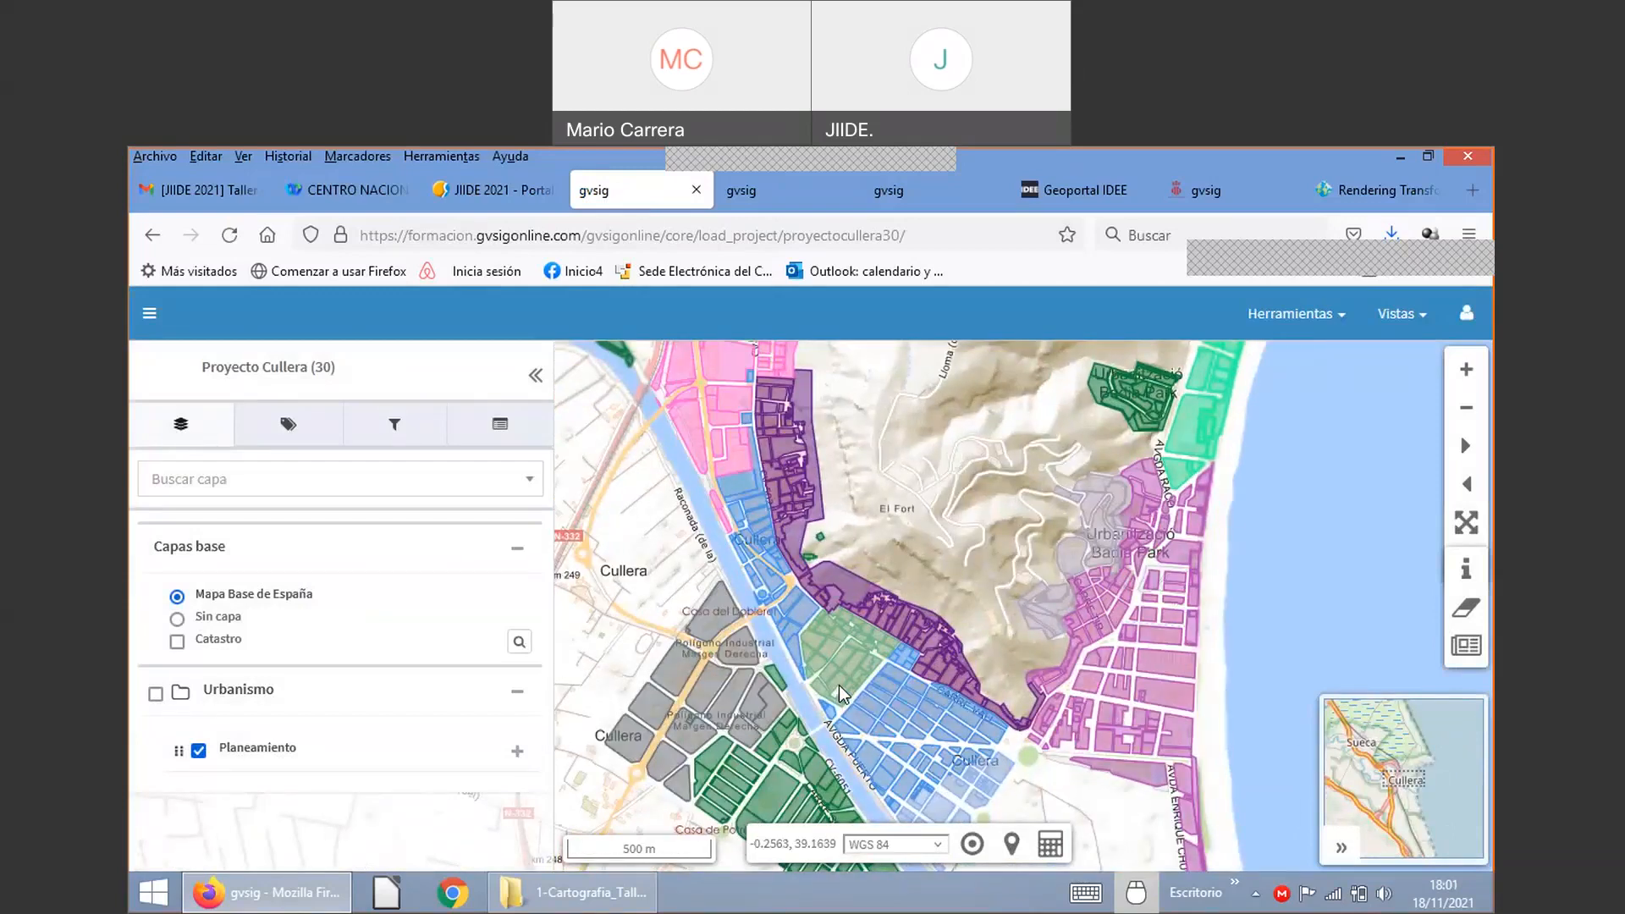
scroll(842, 694, up, 1)
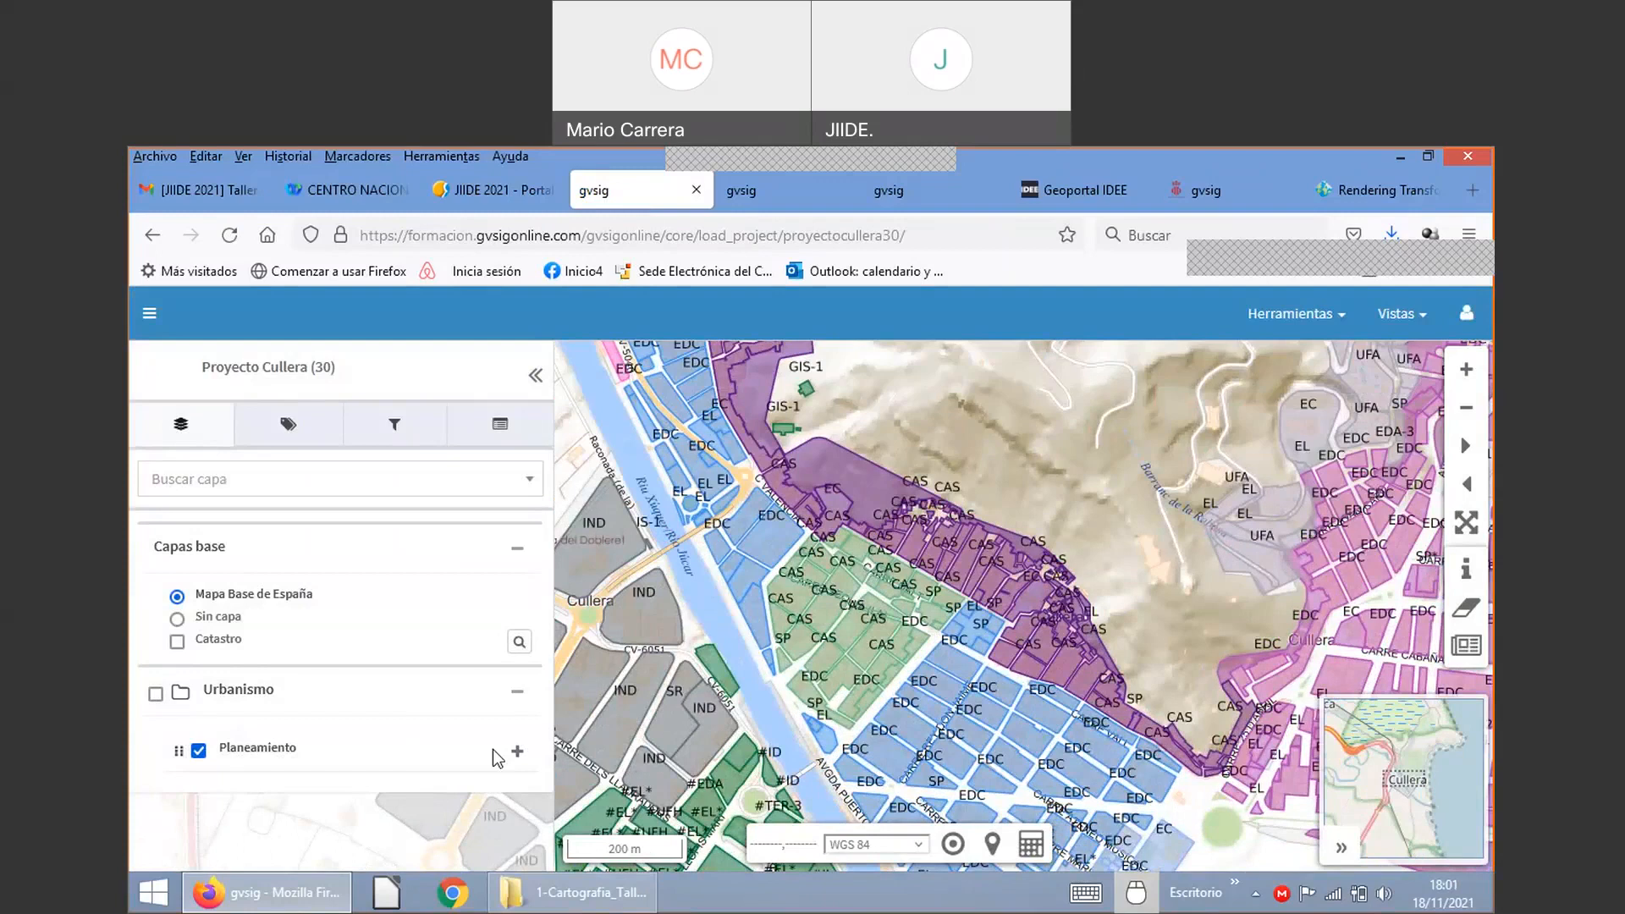
Step: Apply the 'Unidad de ejecución' style to Planeamiento, then switch back to 'Estilo por defecto para: Planeamiento'
click(516, 752)
scroll(288, 751, down, 2)
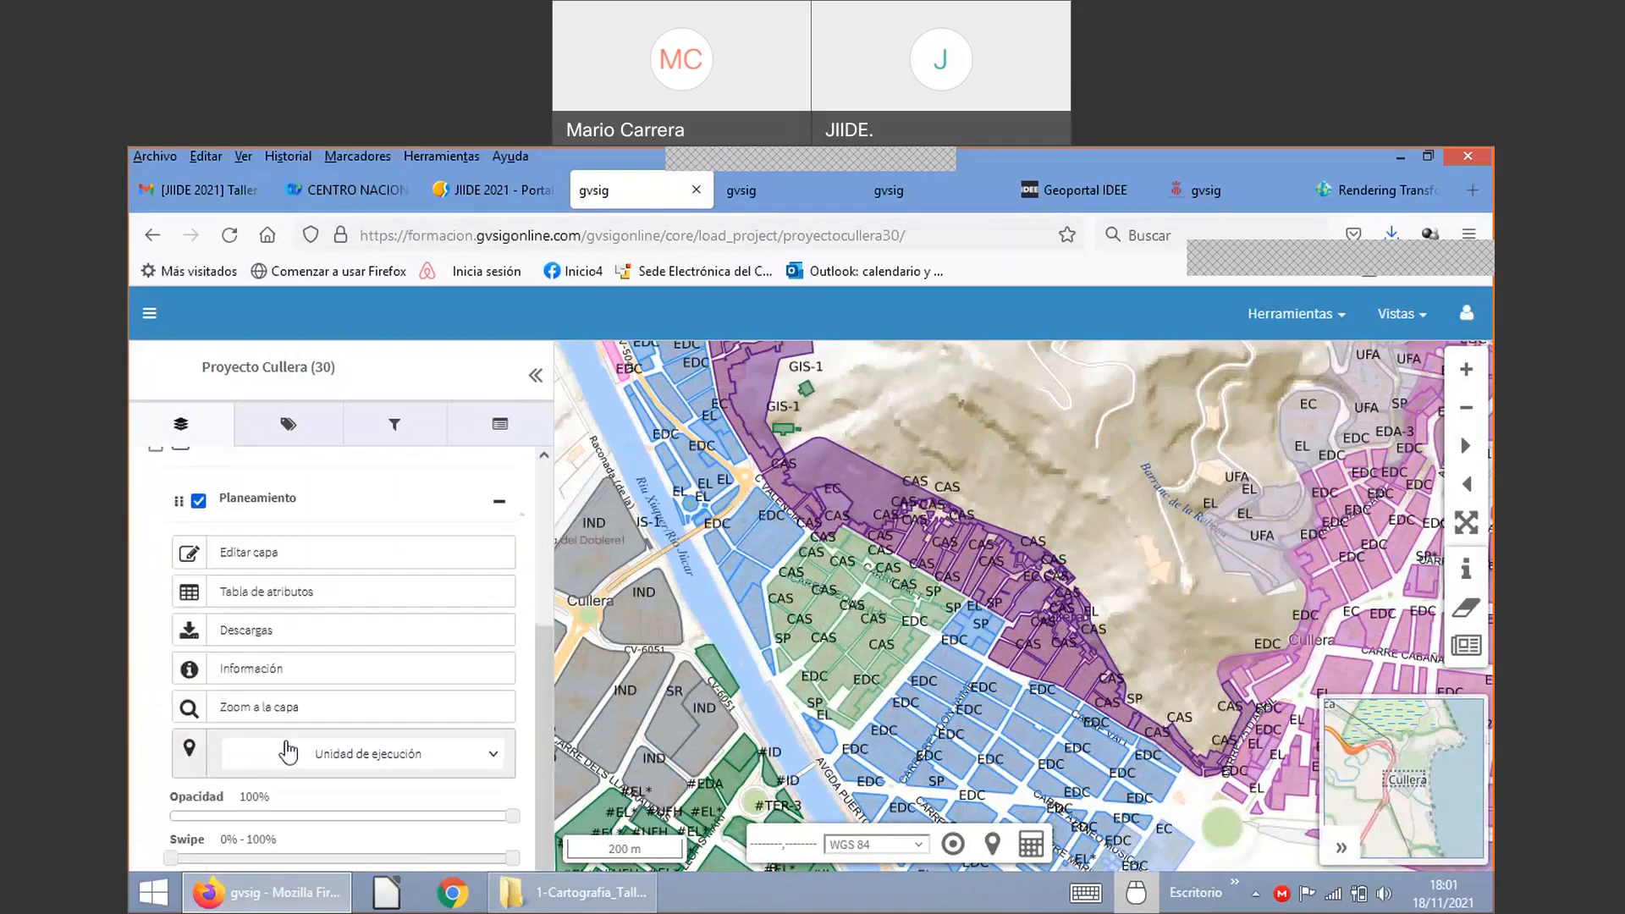
click(292, 751)
click(298, 753)
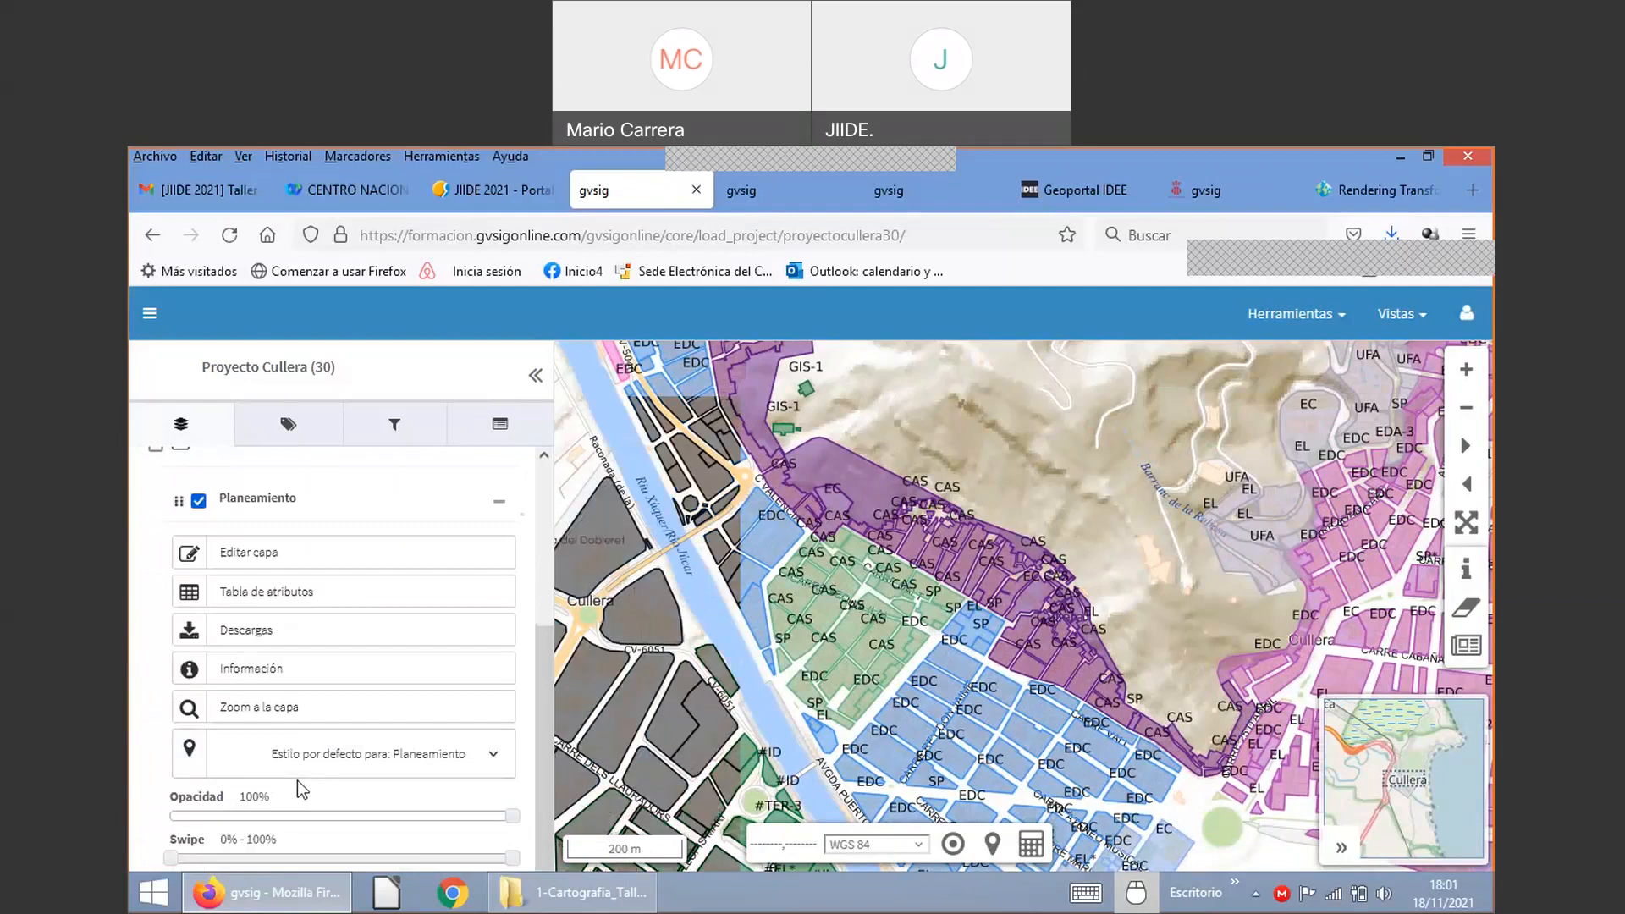
click(302, 775)
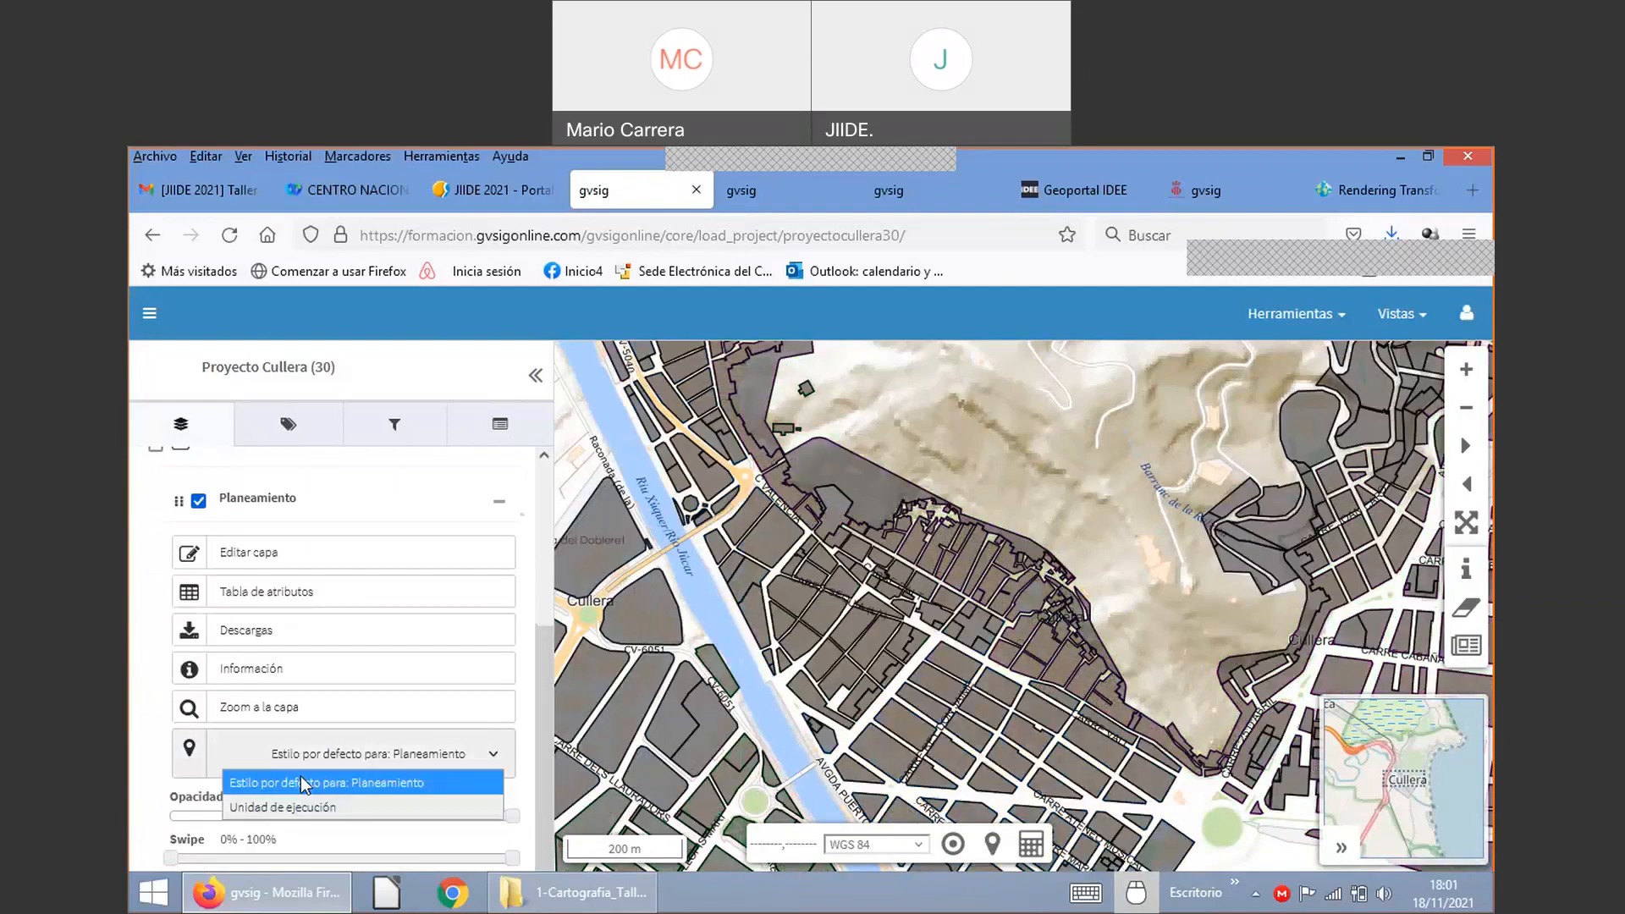
click(292, 806)
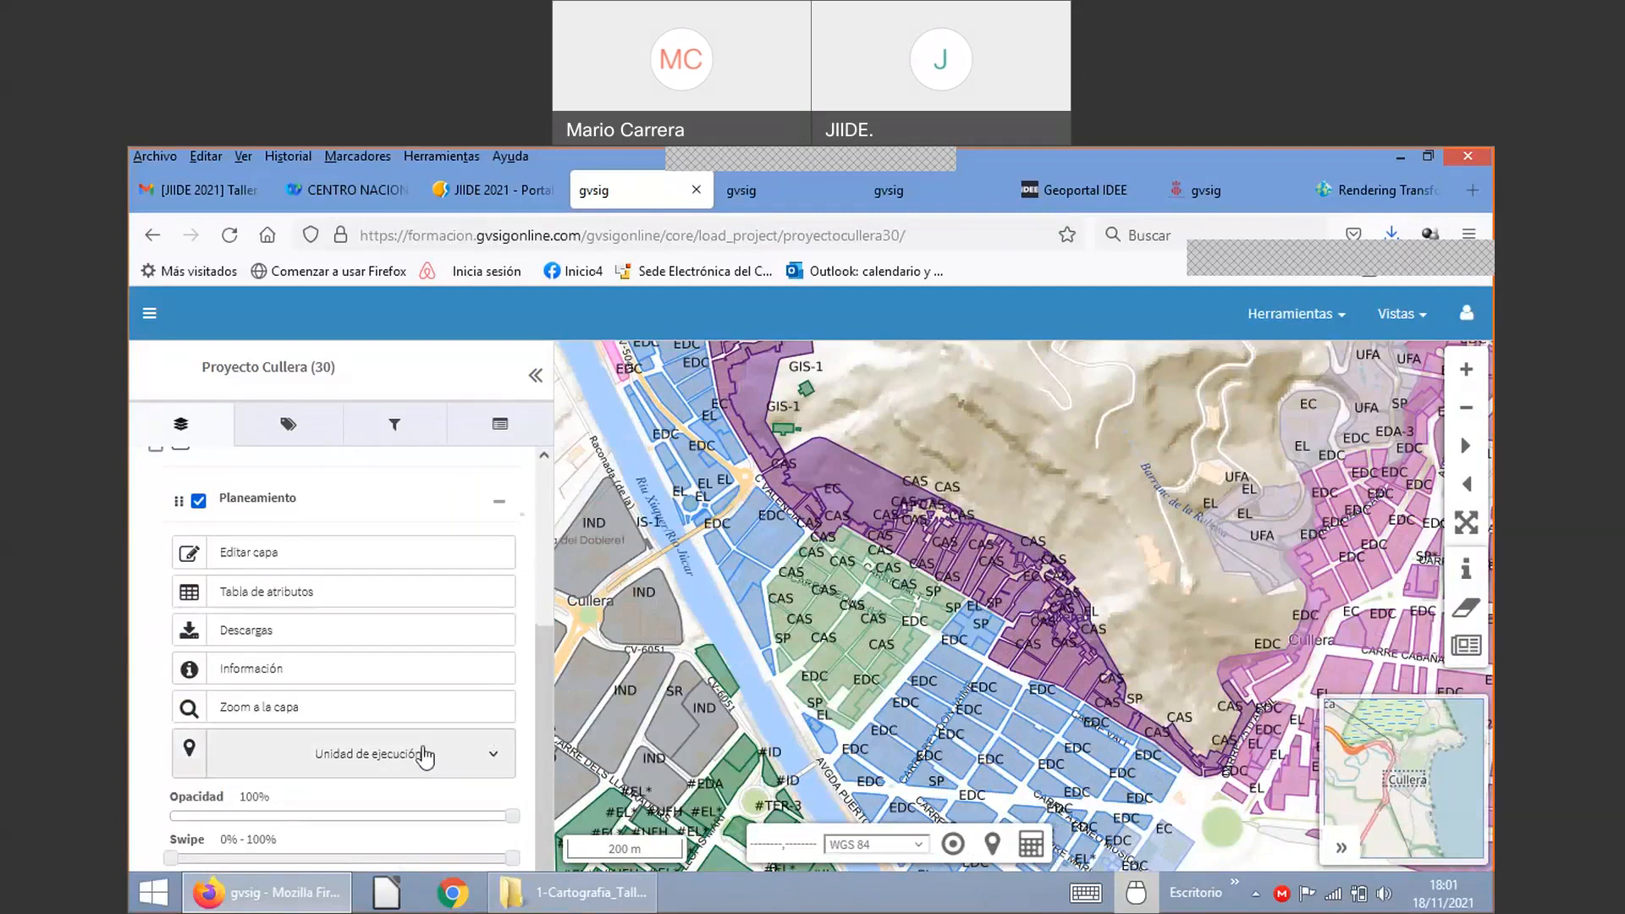
click(426, 755)
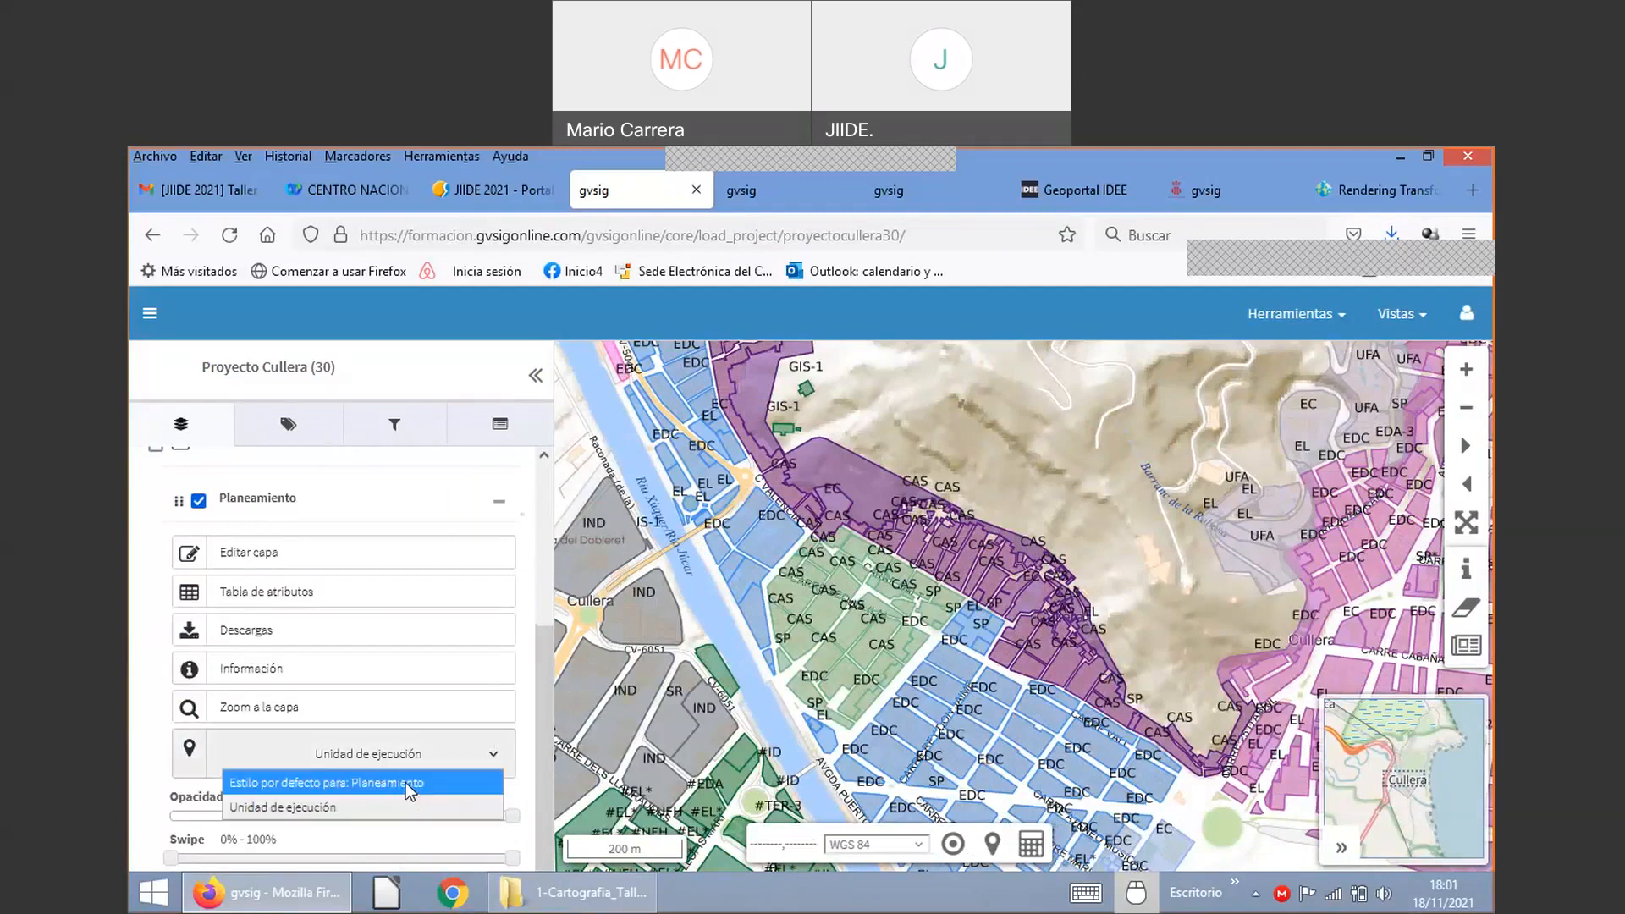
click(413, 785)
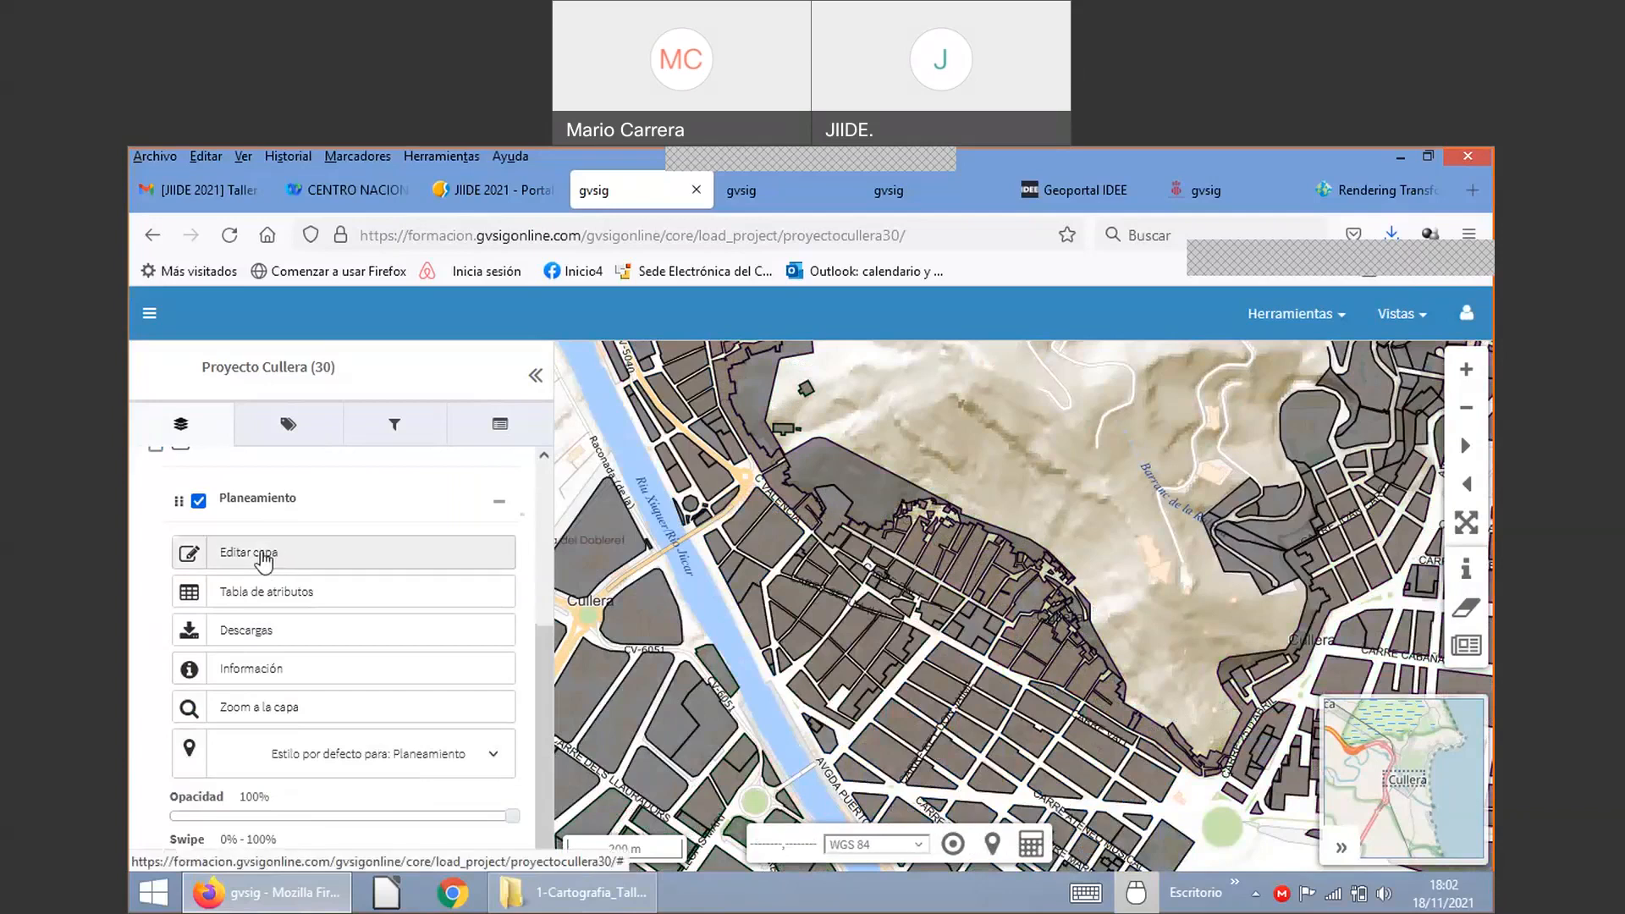
Step: Put the Planeamiento layer in edit mode and zoom into the old town
click(277, 550)
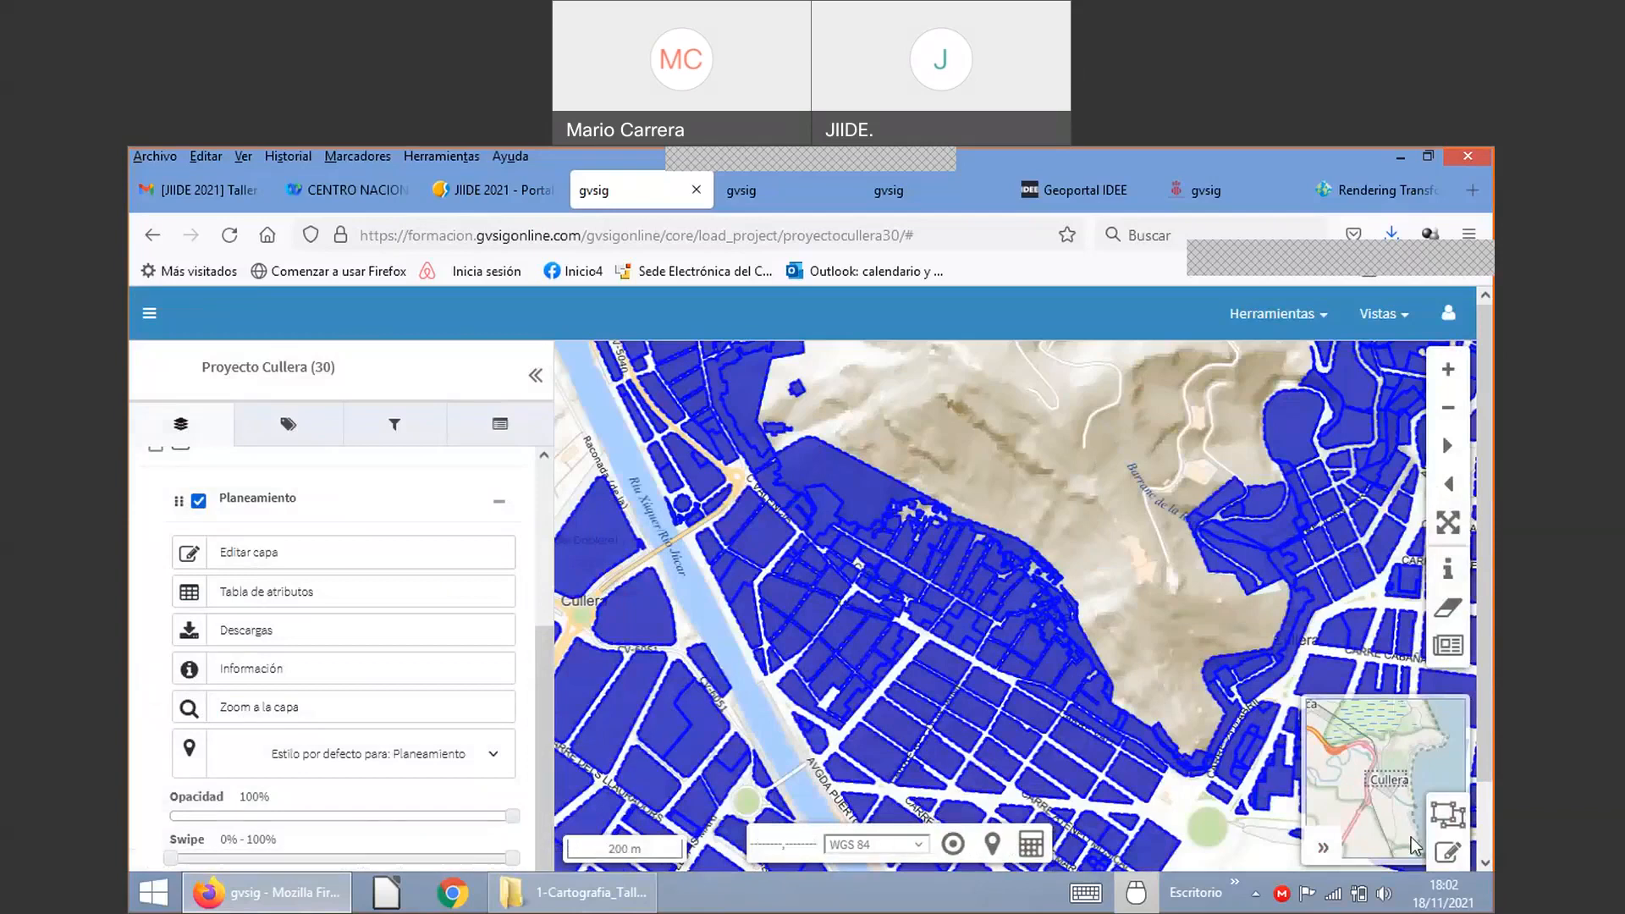
click(1450, 856)
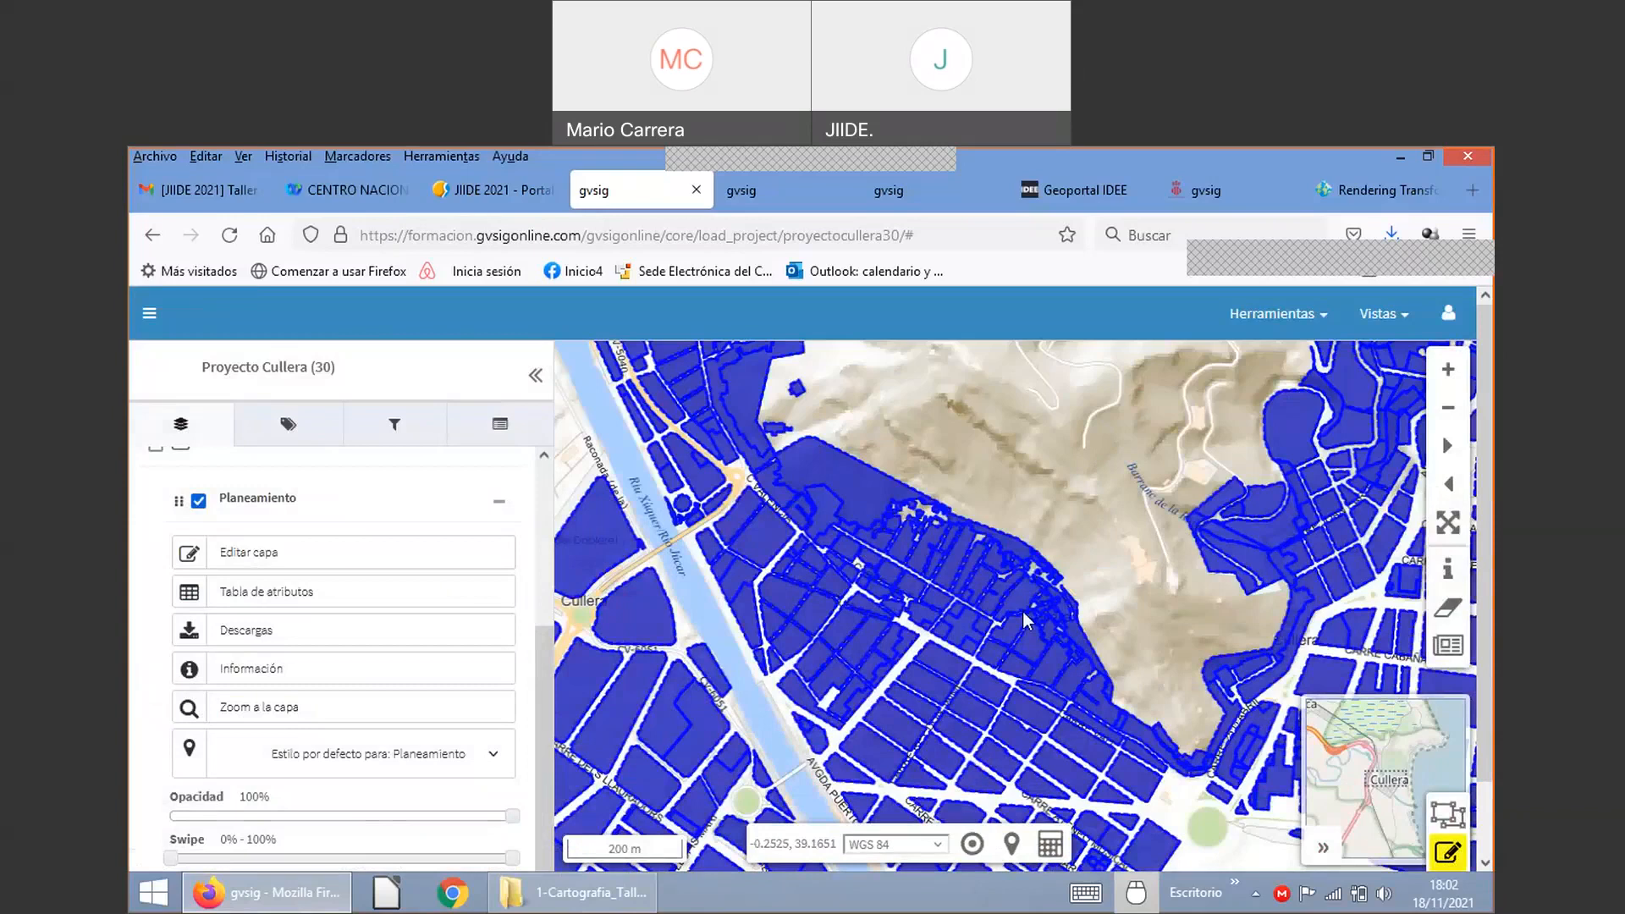
scroll(1026, 622, up, 1)
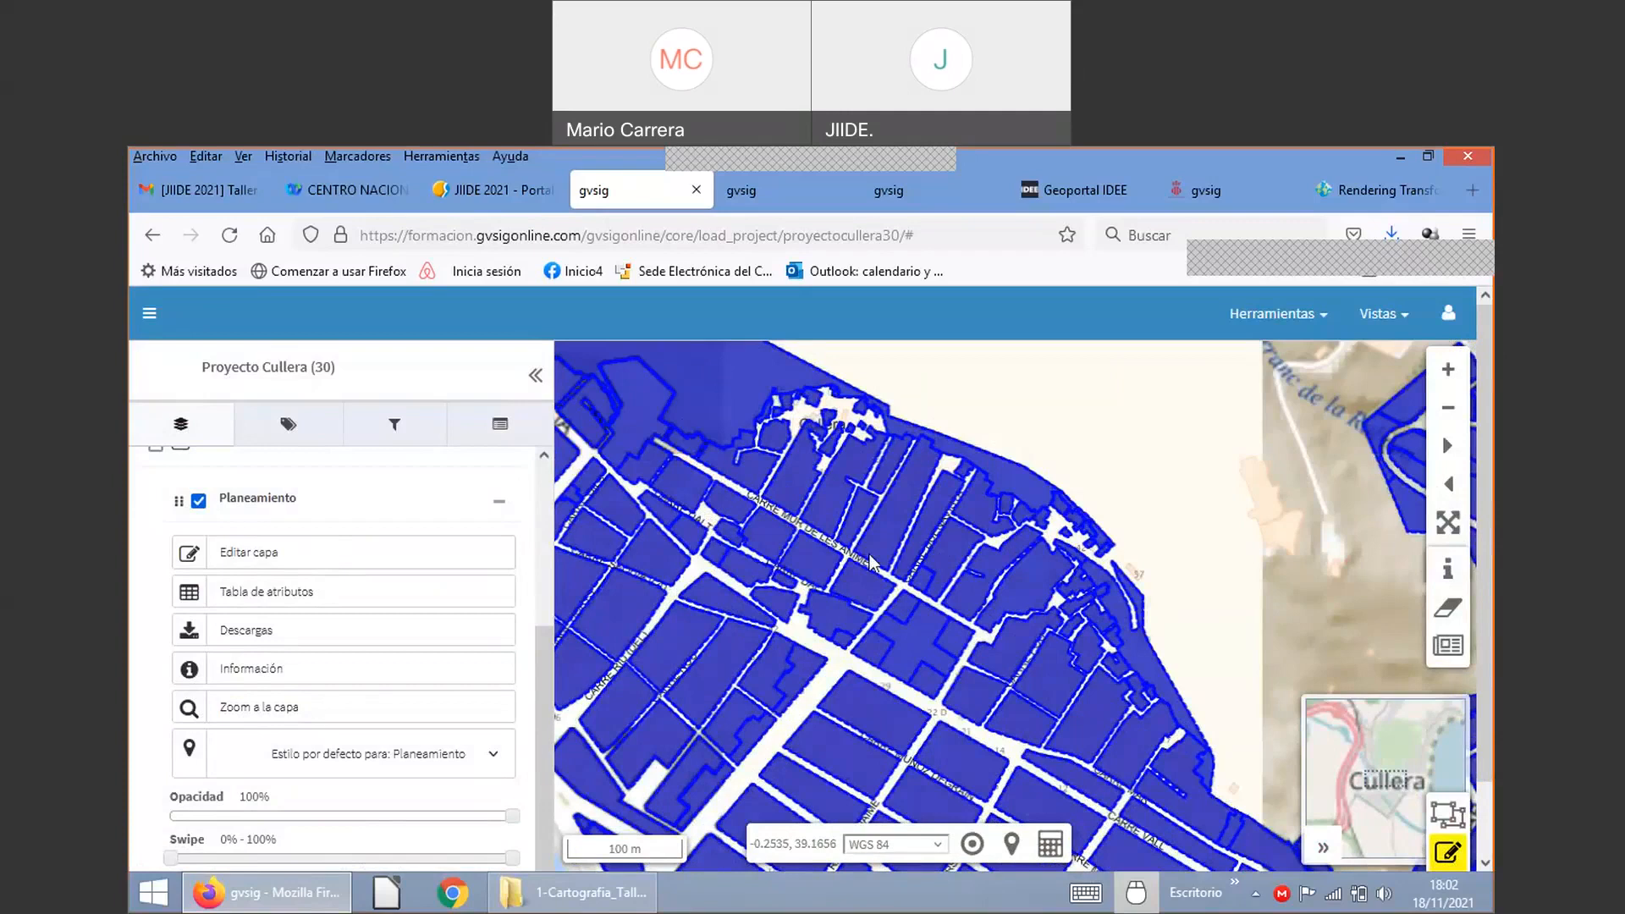
scroll(872, 563, up, 1)
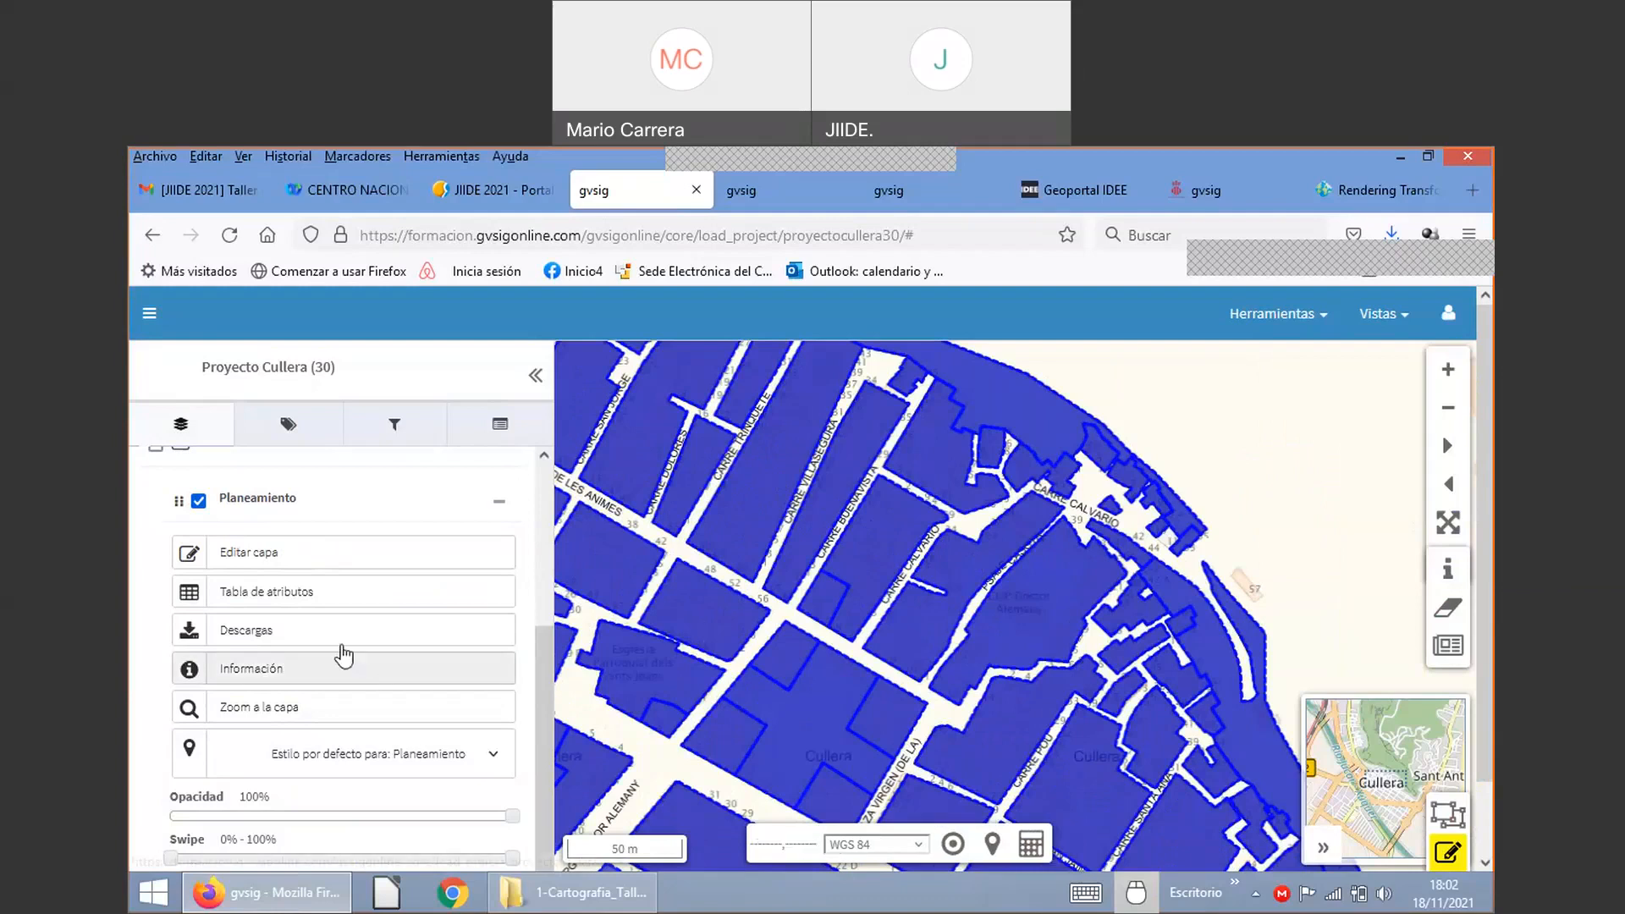
scroll(1487, 745, down, 2)
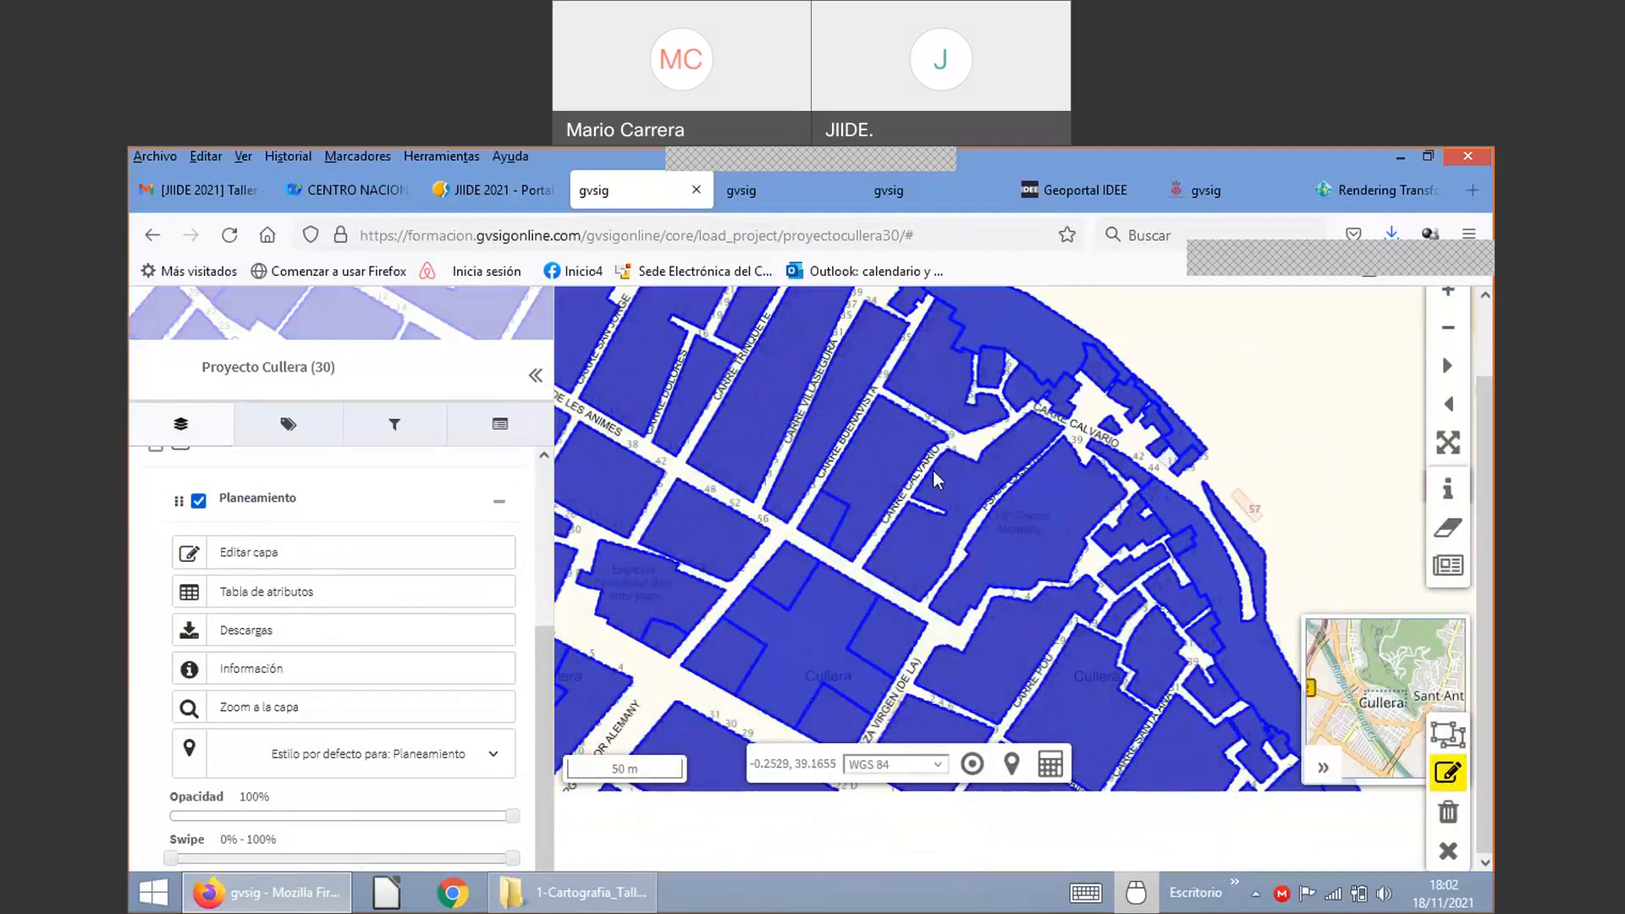
scroll(933, 470, up, 2)
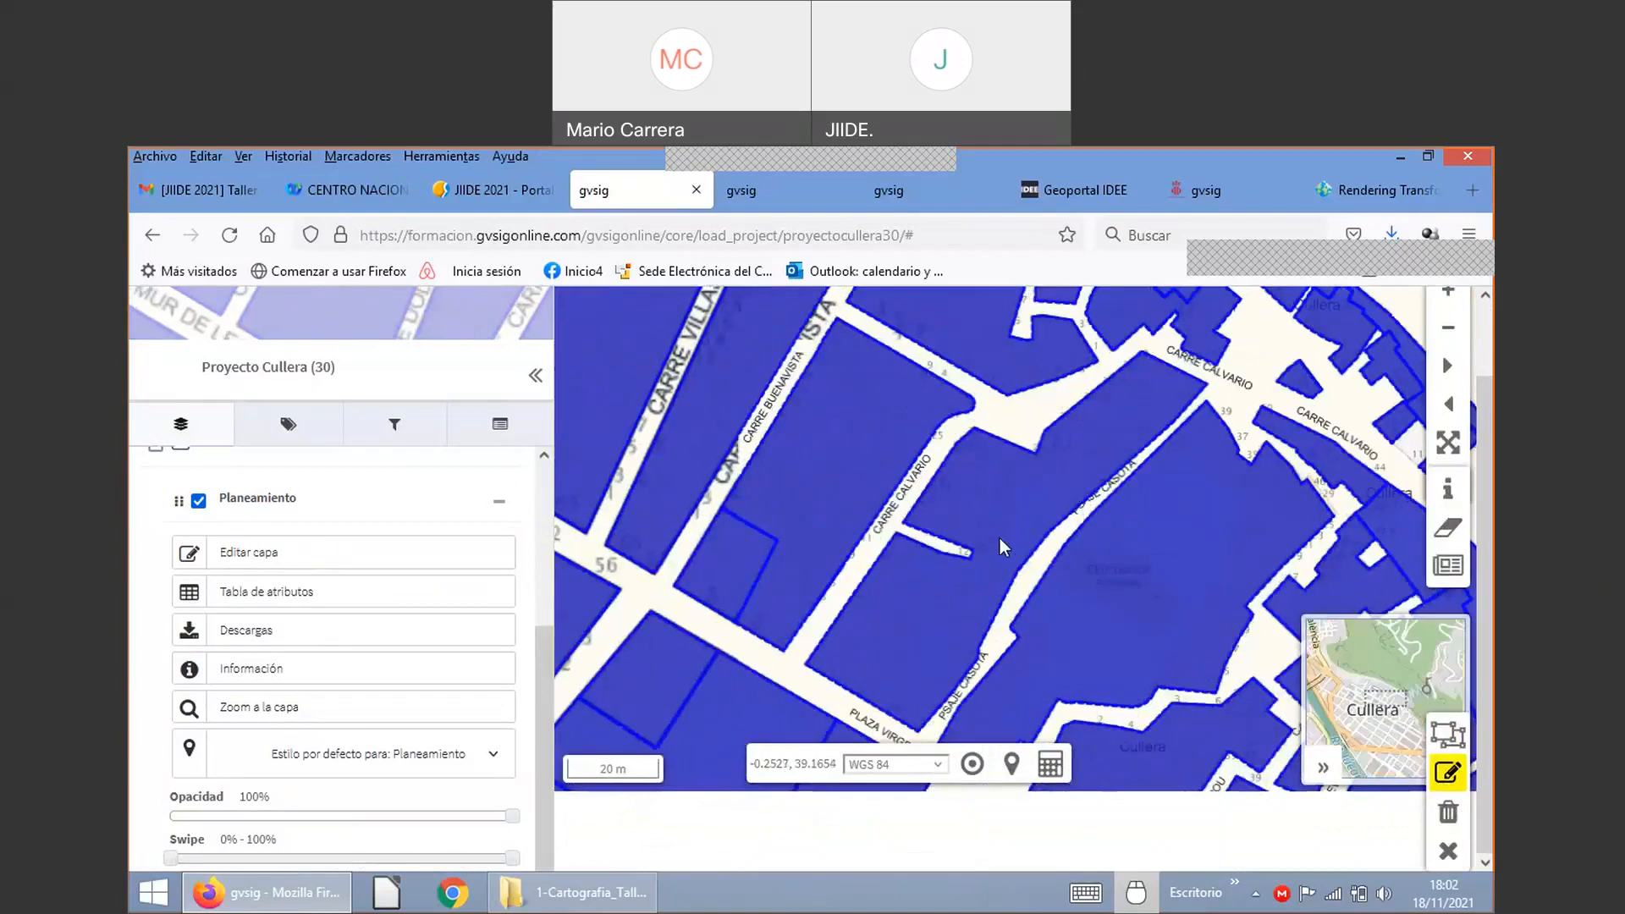
Step: Open a small parcel's attributes and inspect plano_d SP, id_0 15 and unid_ejec 'PAT.18. LADERA MONTE'
click(728, 571)
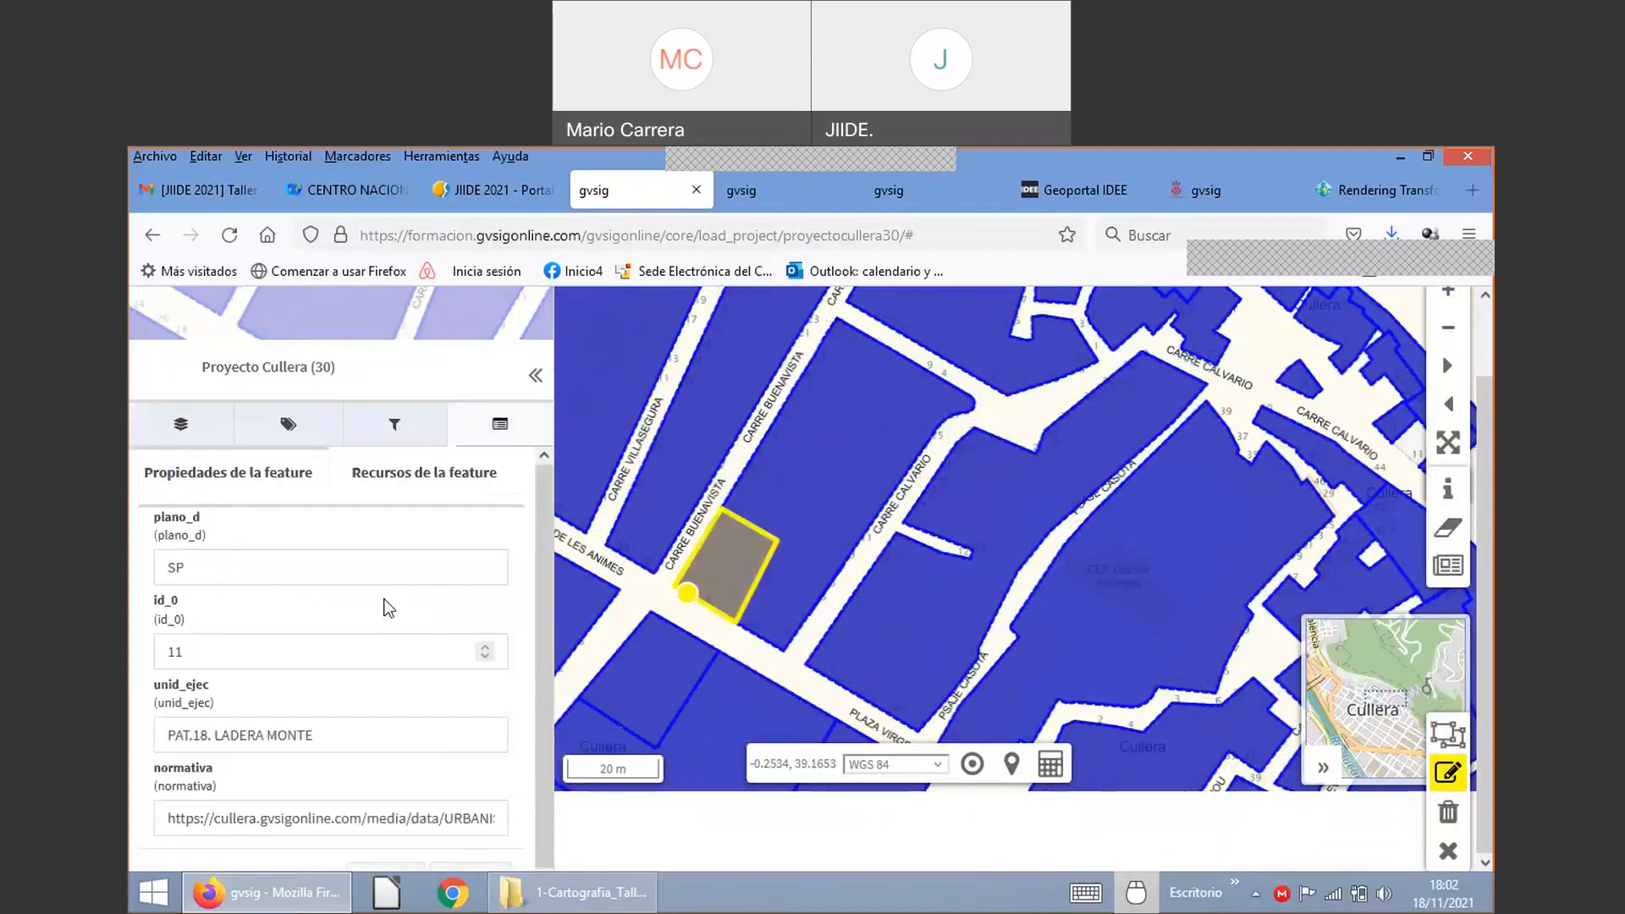
double_click(209, 559)
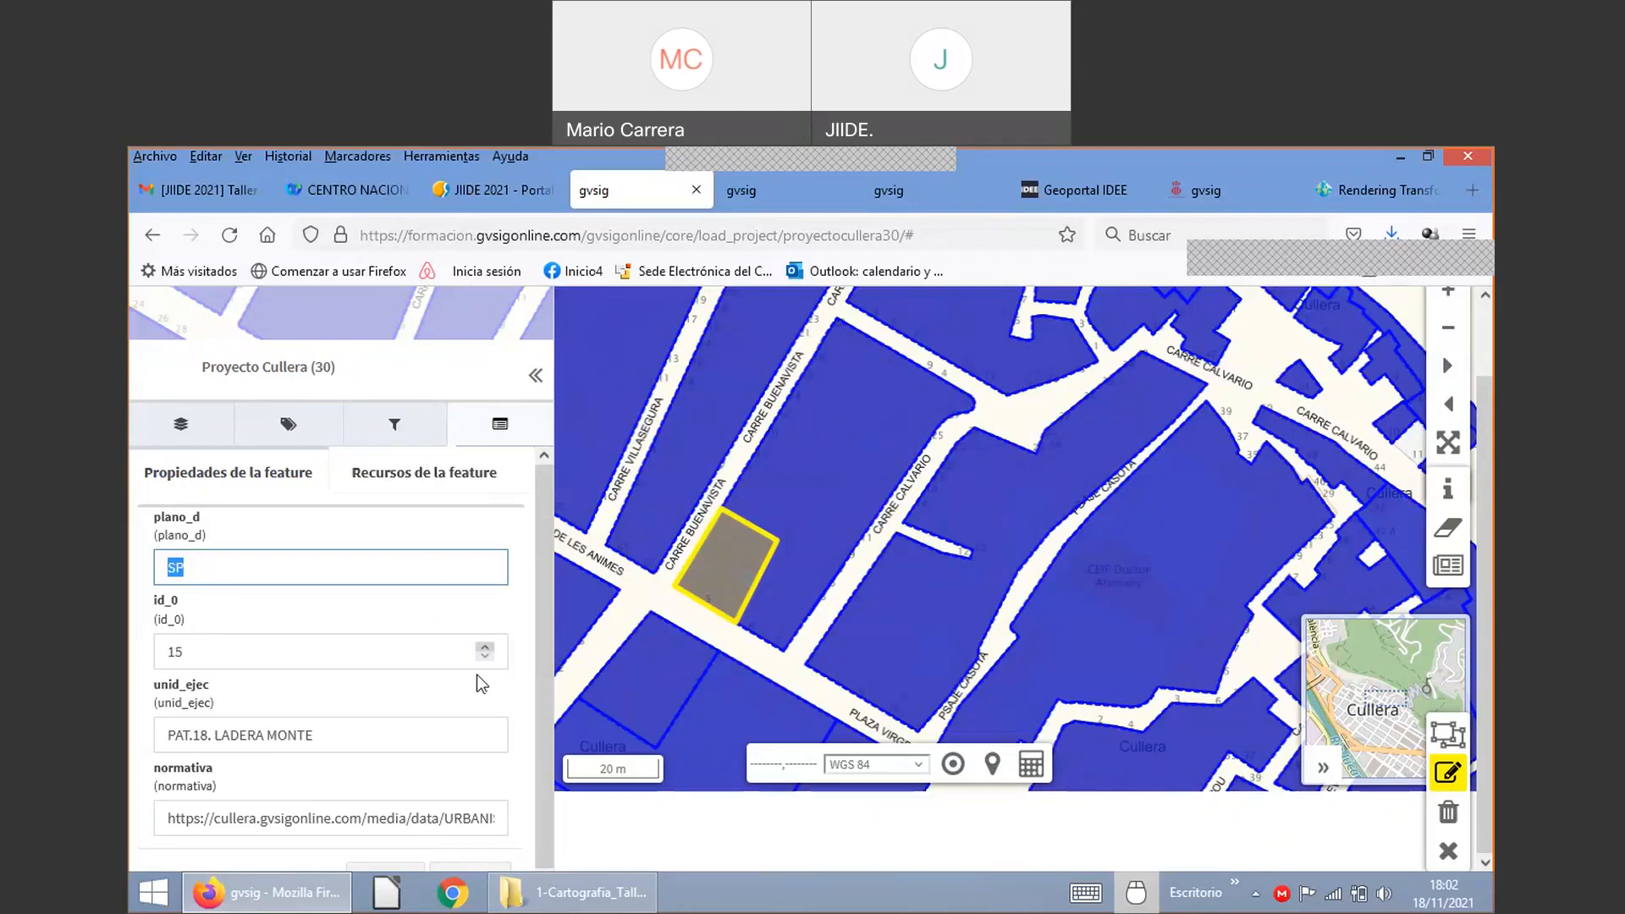
scroll(443, 680, down, 1)
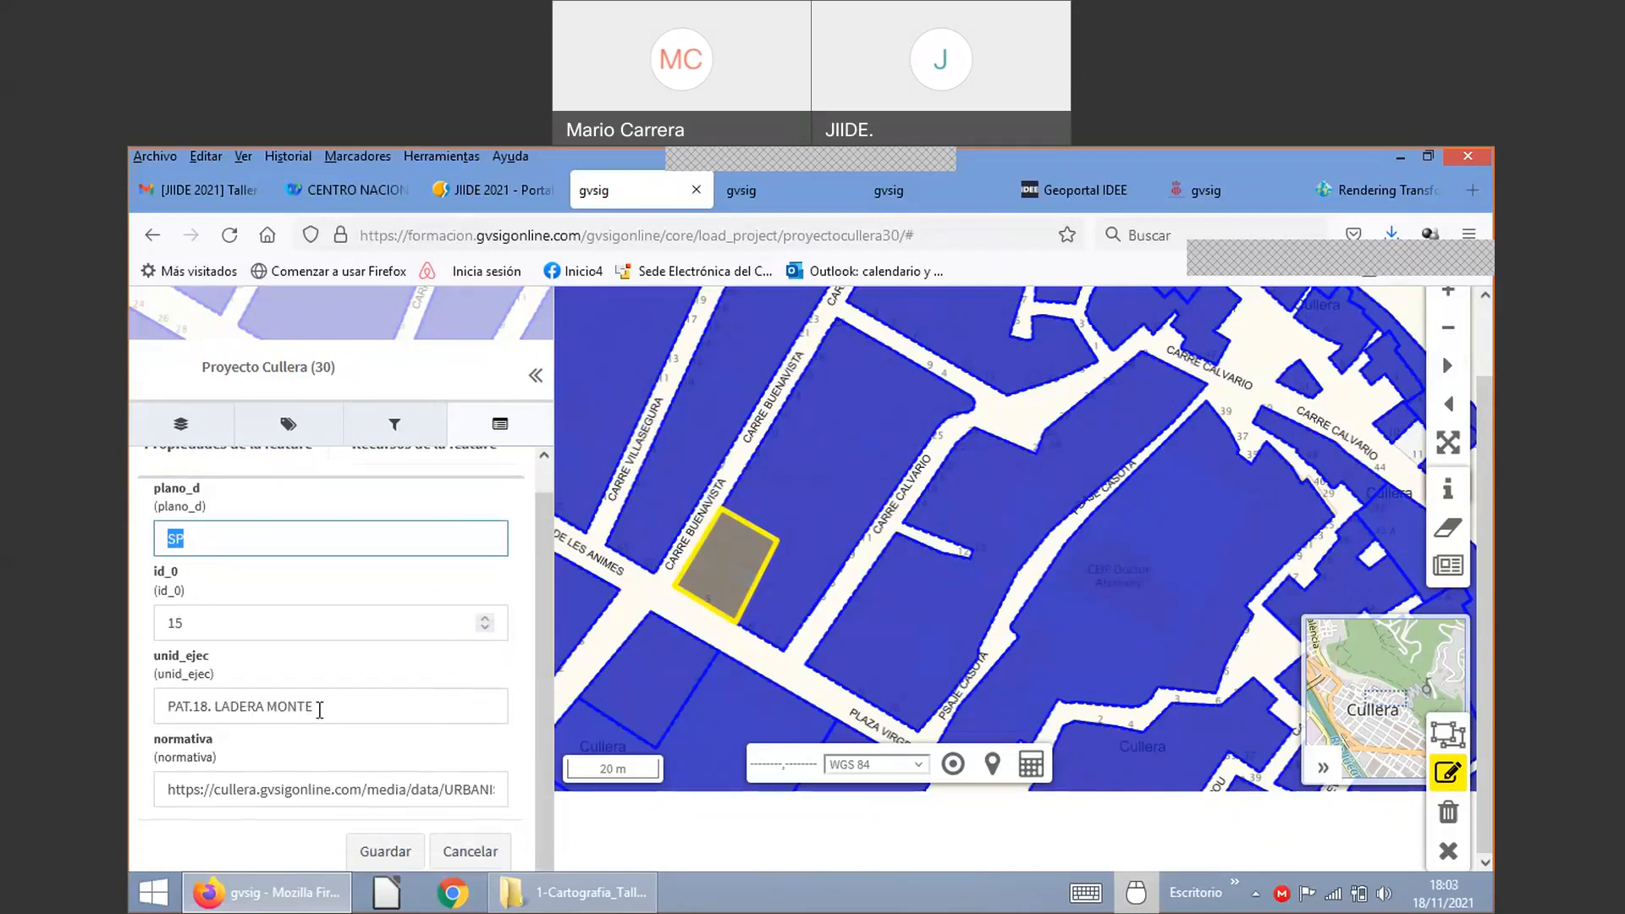
double_click(176, 659)
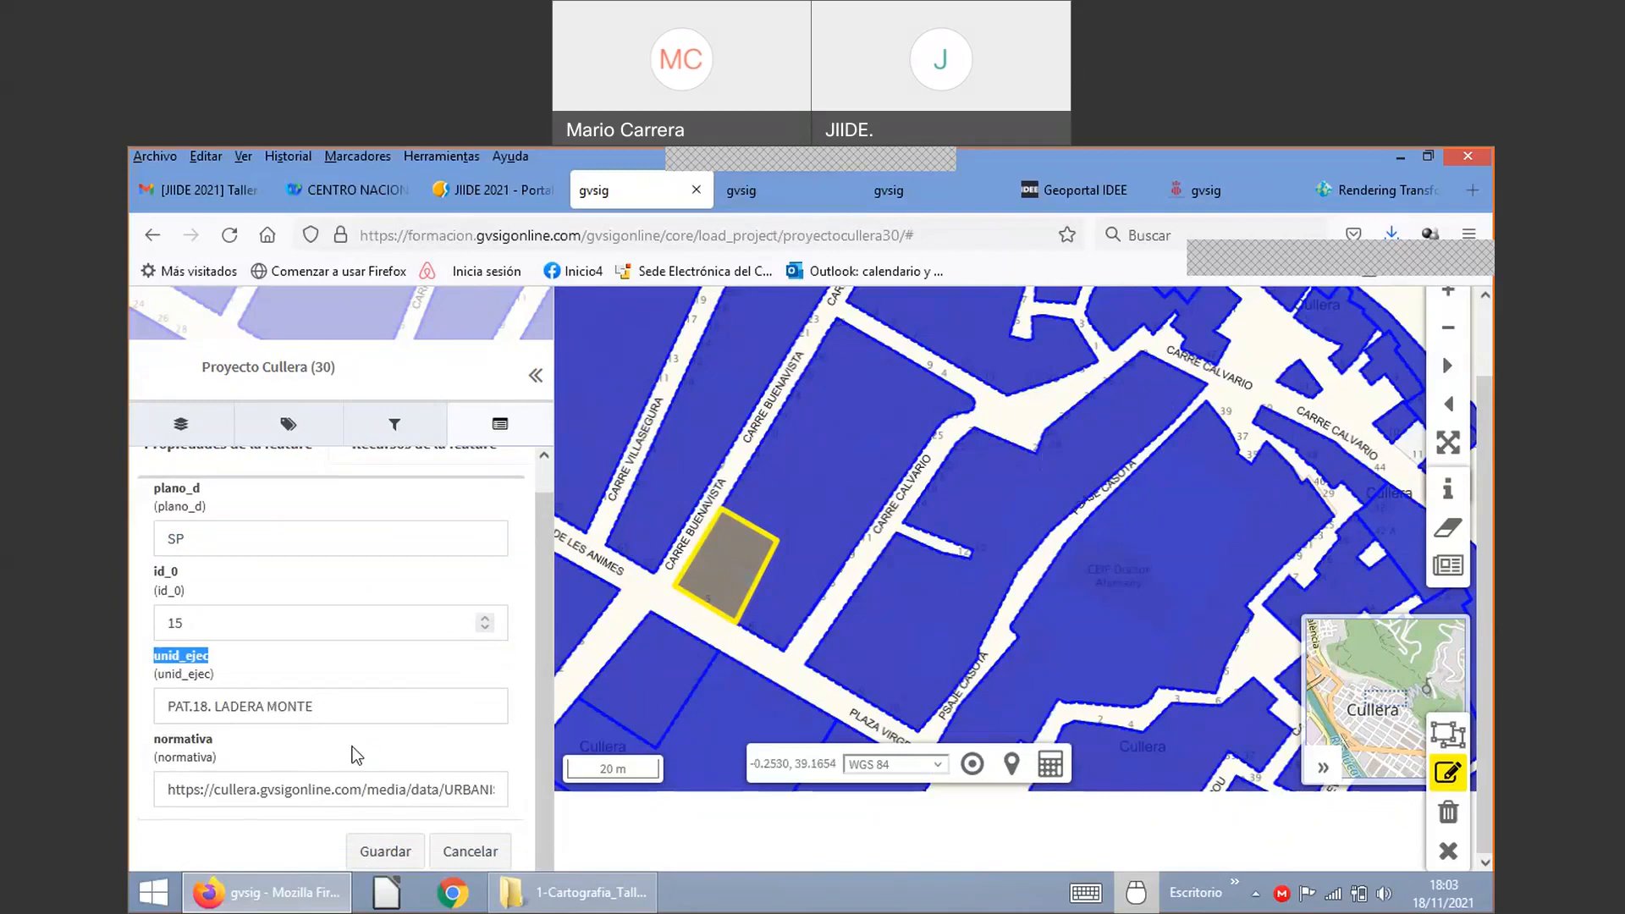
triple_click(224, 705)
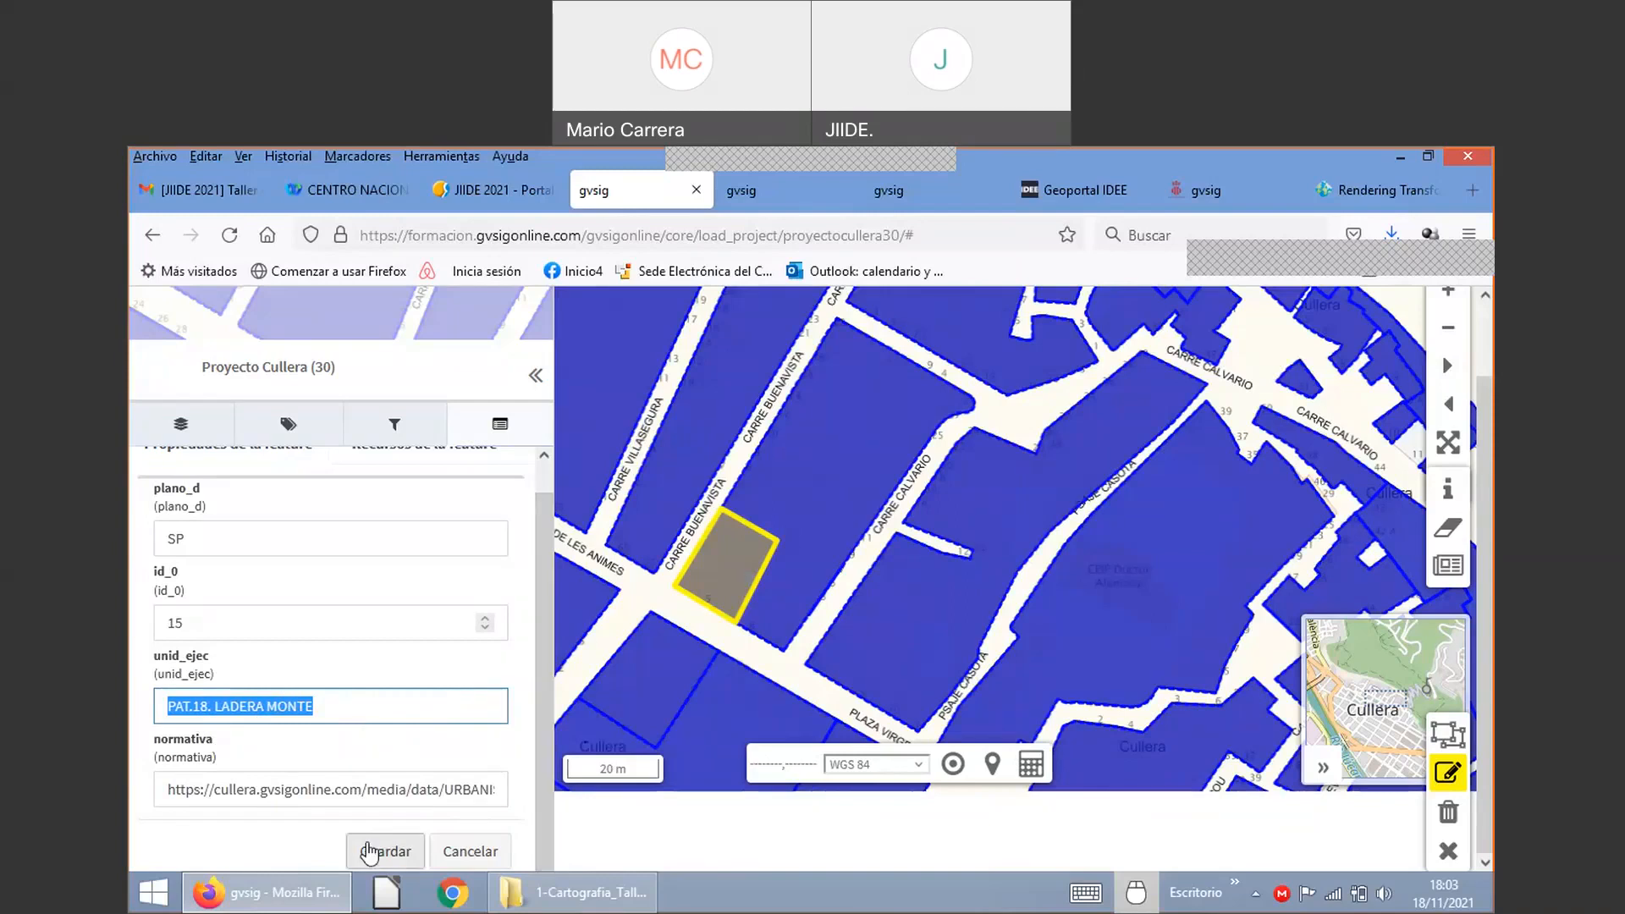
scroll(442, 537, up, 1)
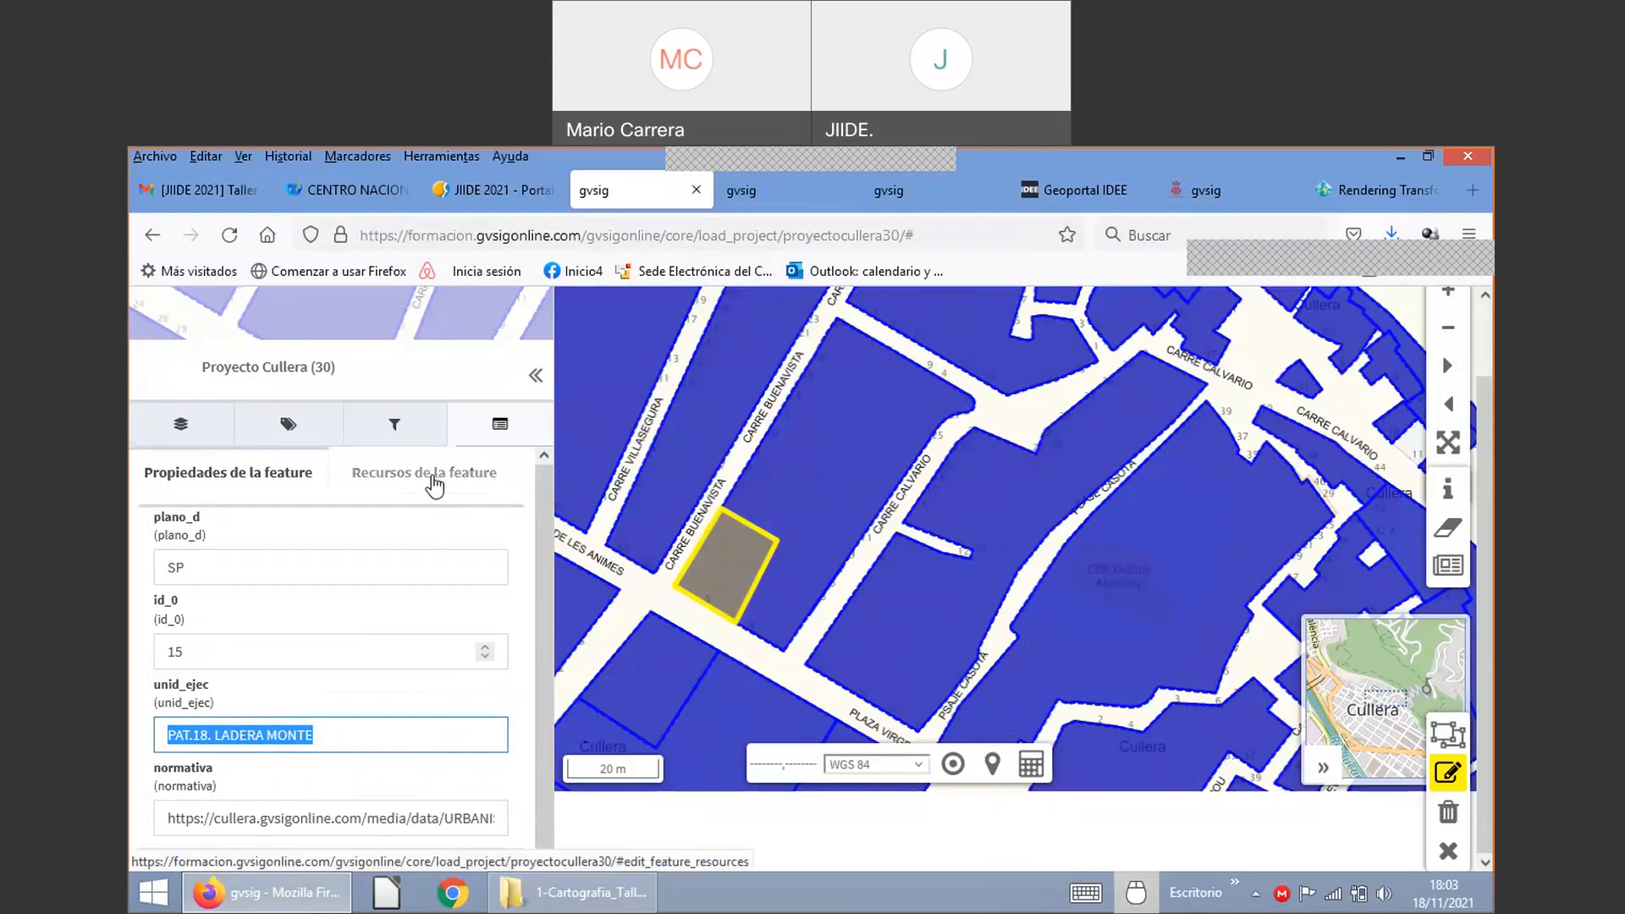
Step: Check the parcel's attached resources, cancel its edit without saving, and exit Planeamiento editing
click(432, 480)
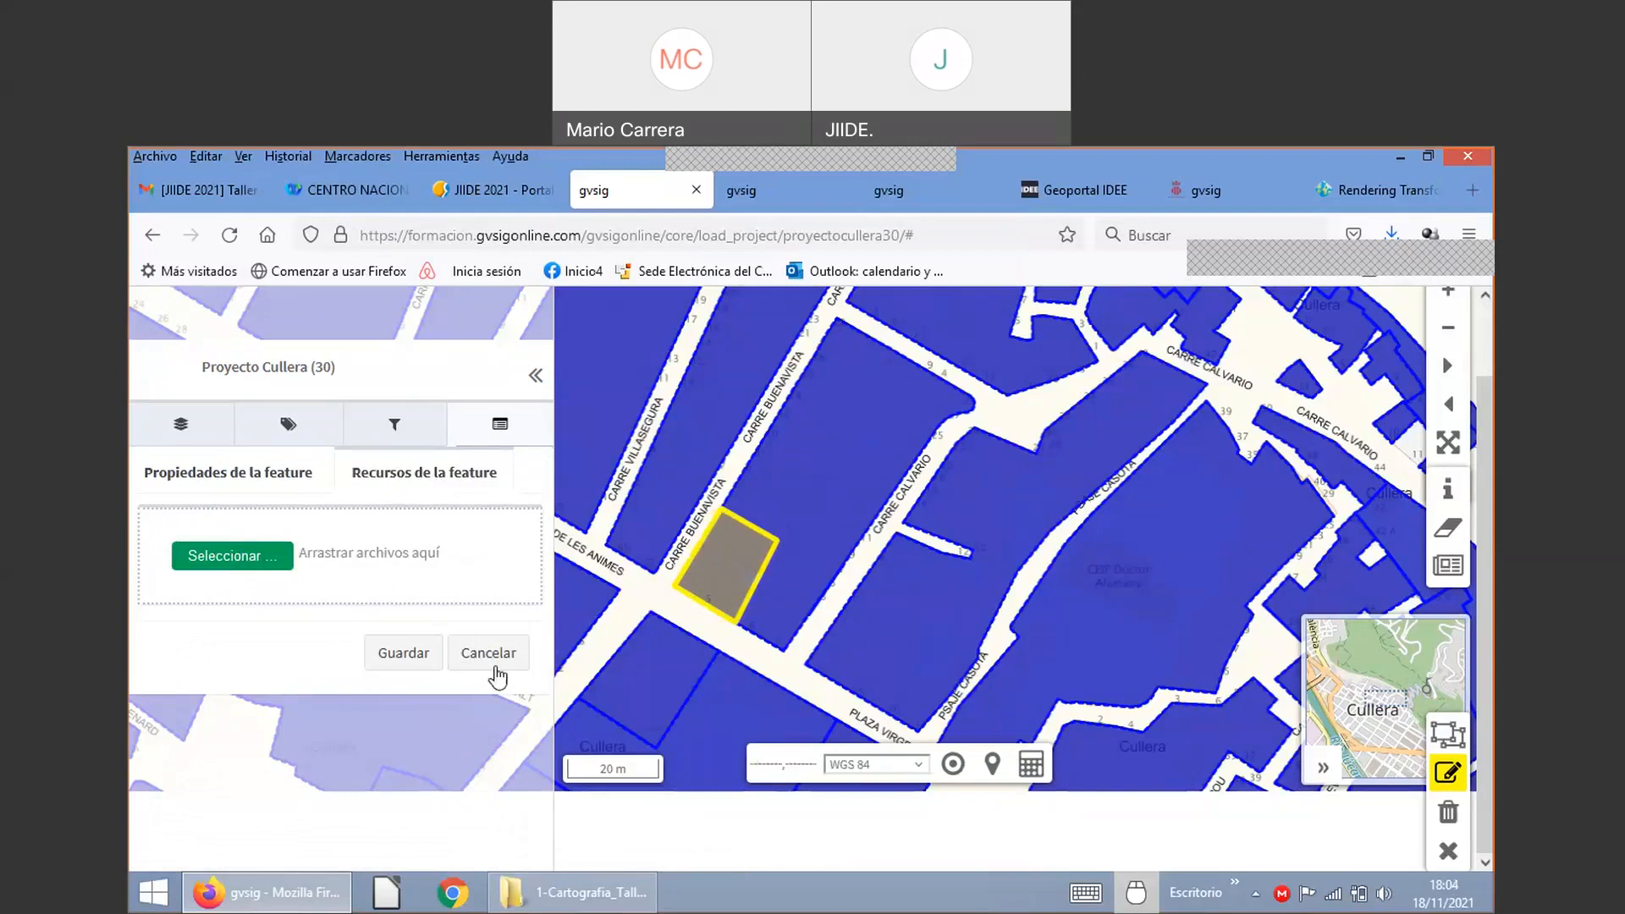
click(495, 655)
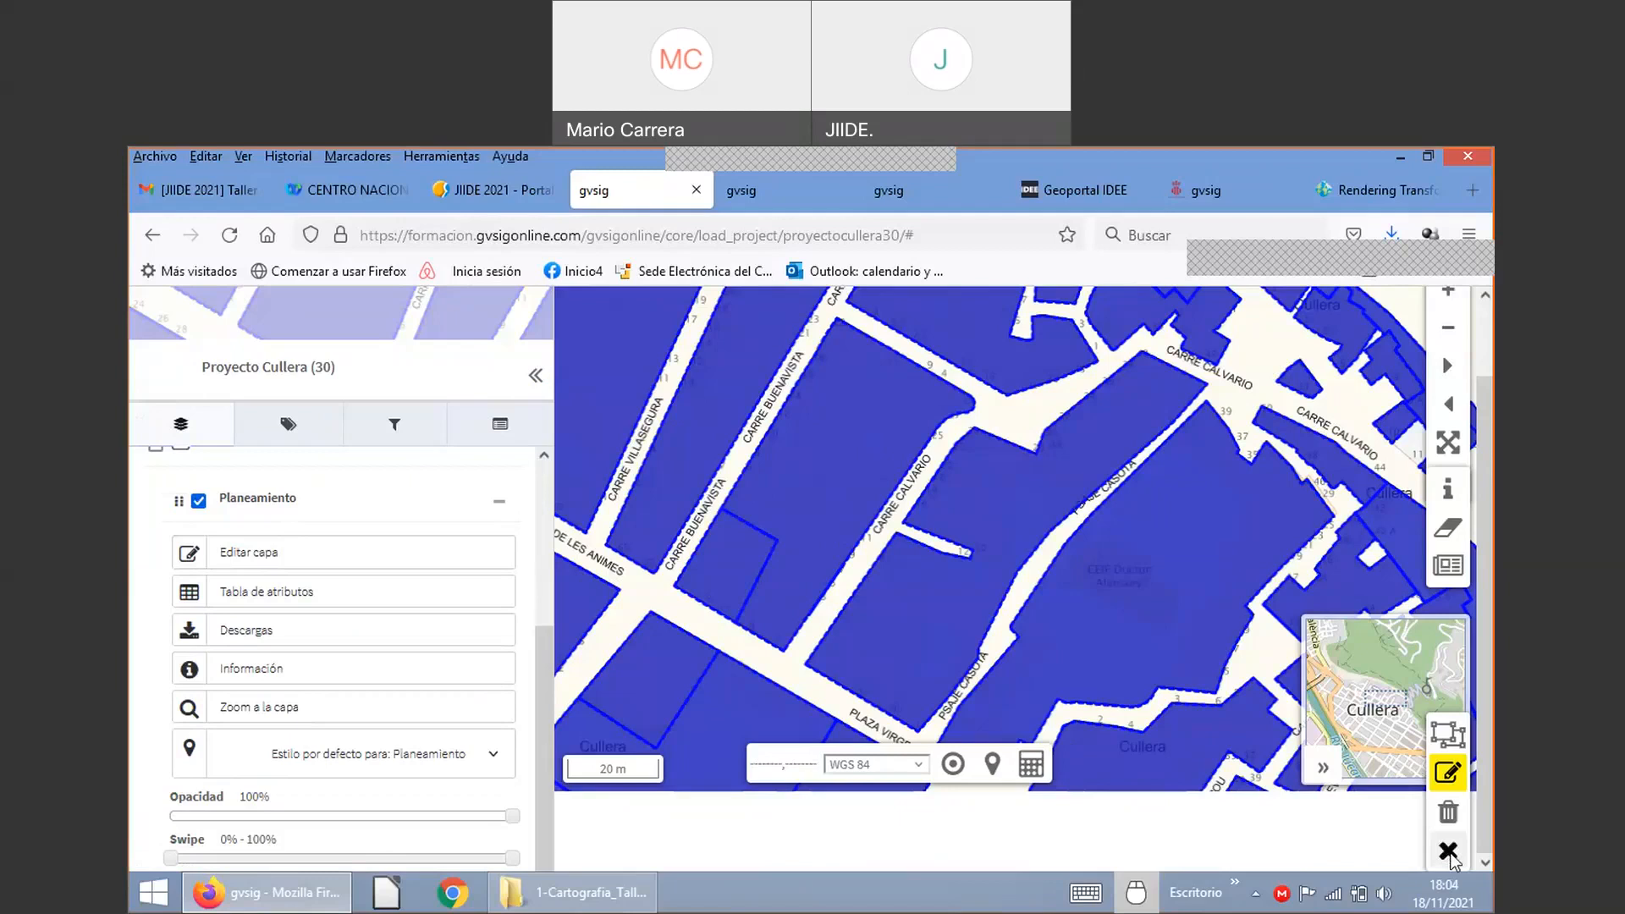
click(1448, 852)
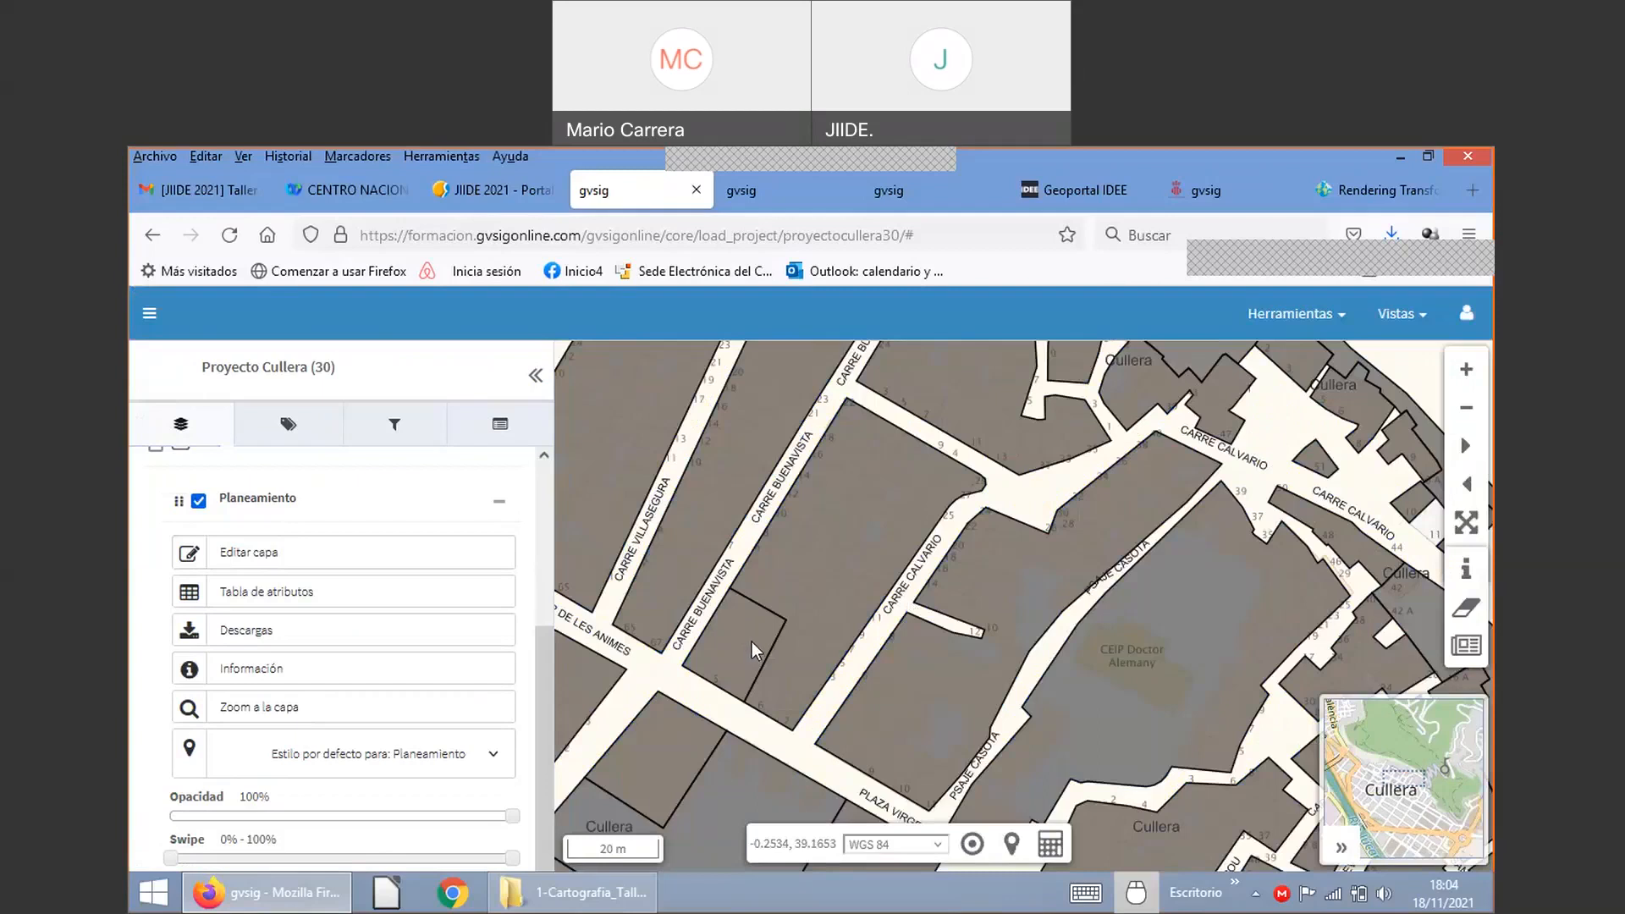
Step: In the control panel, expand Servicios and open the Capas list showing planeamiento30
click(764, 197)
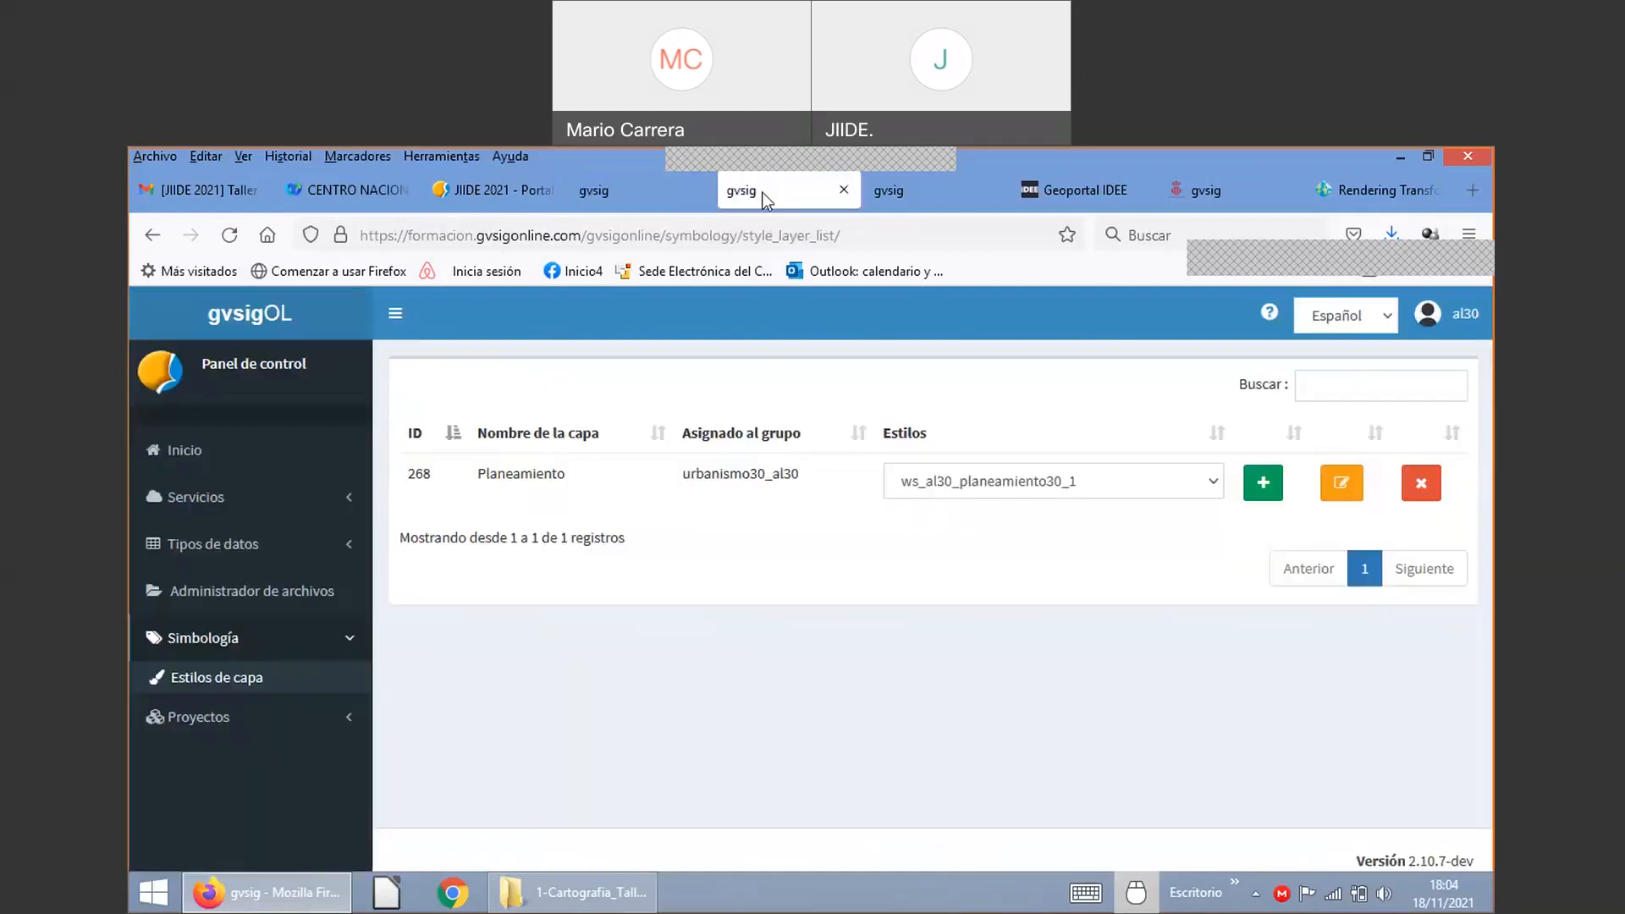
click(194, 543)
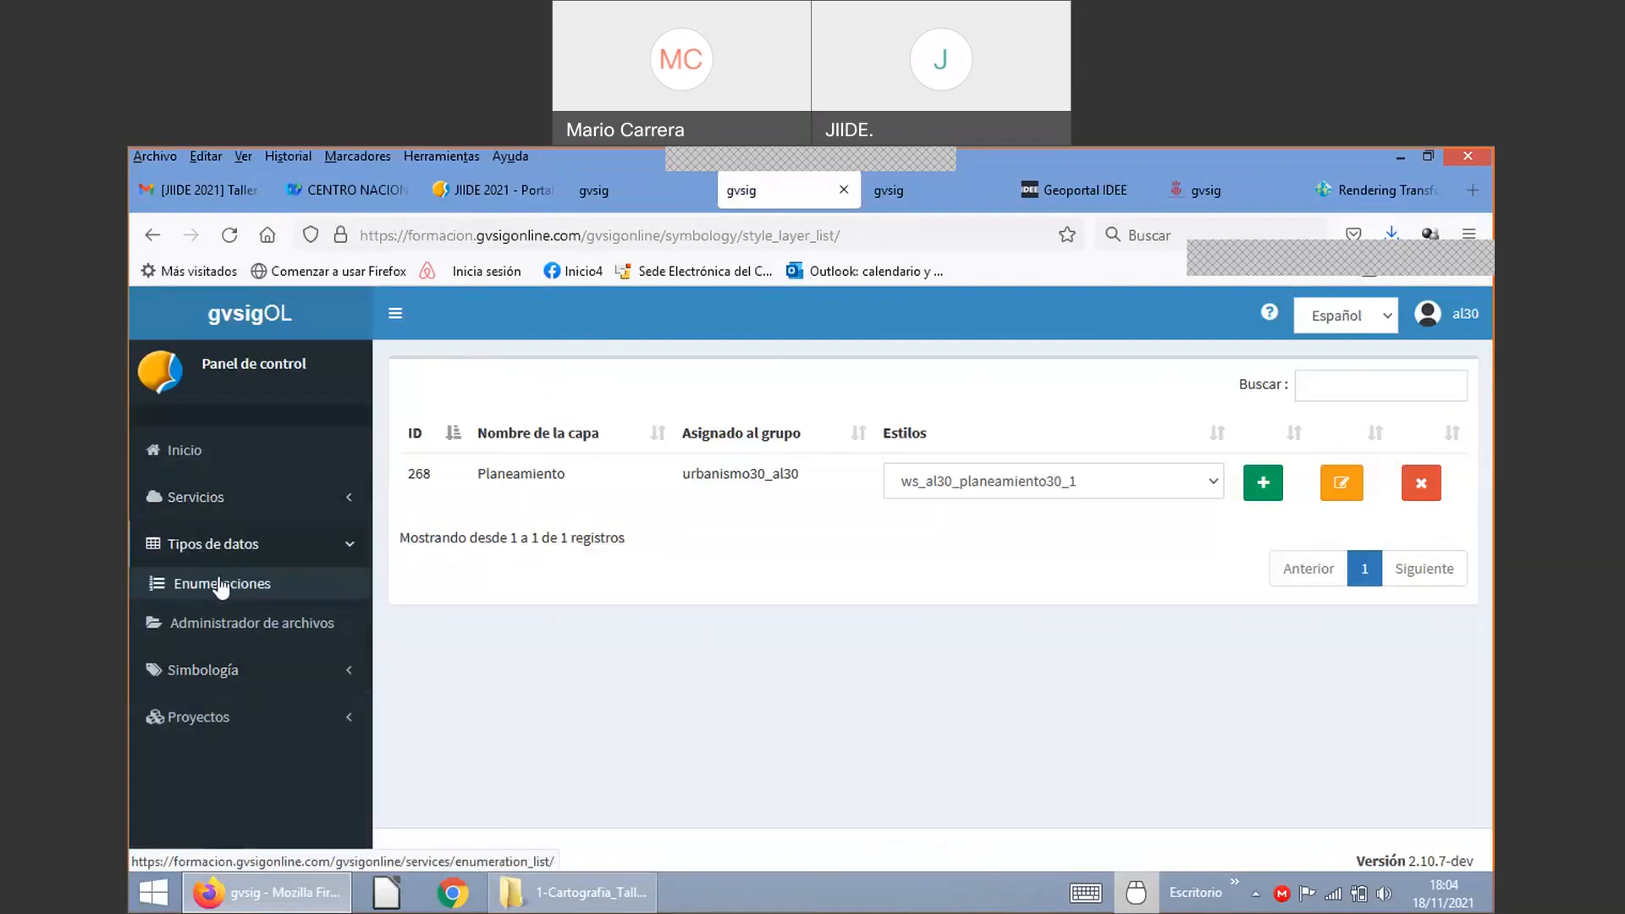
click(225, 502)
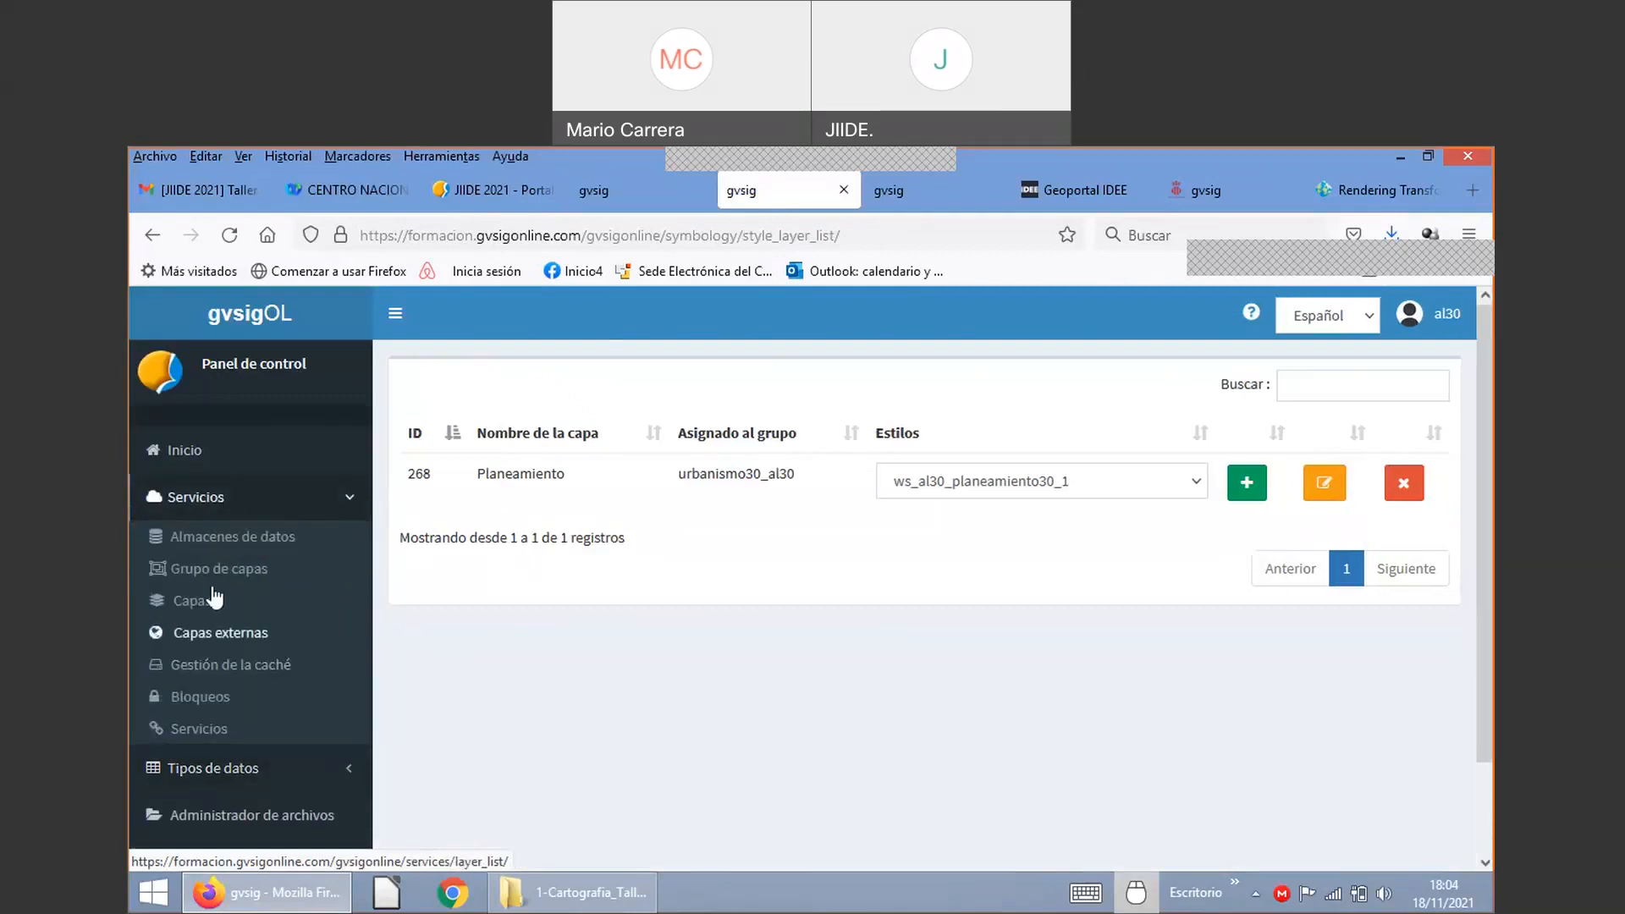
click(225, 499)
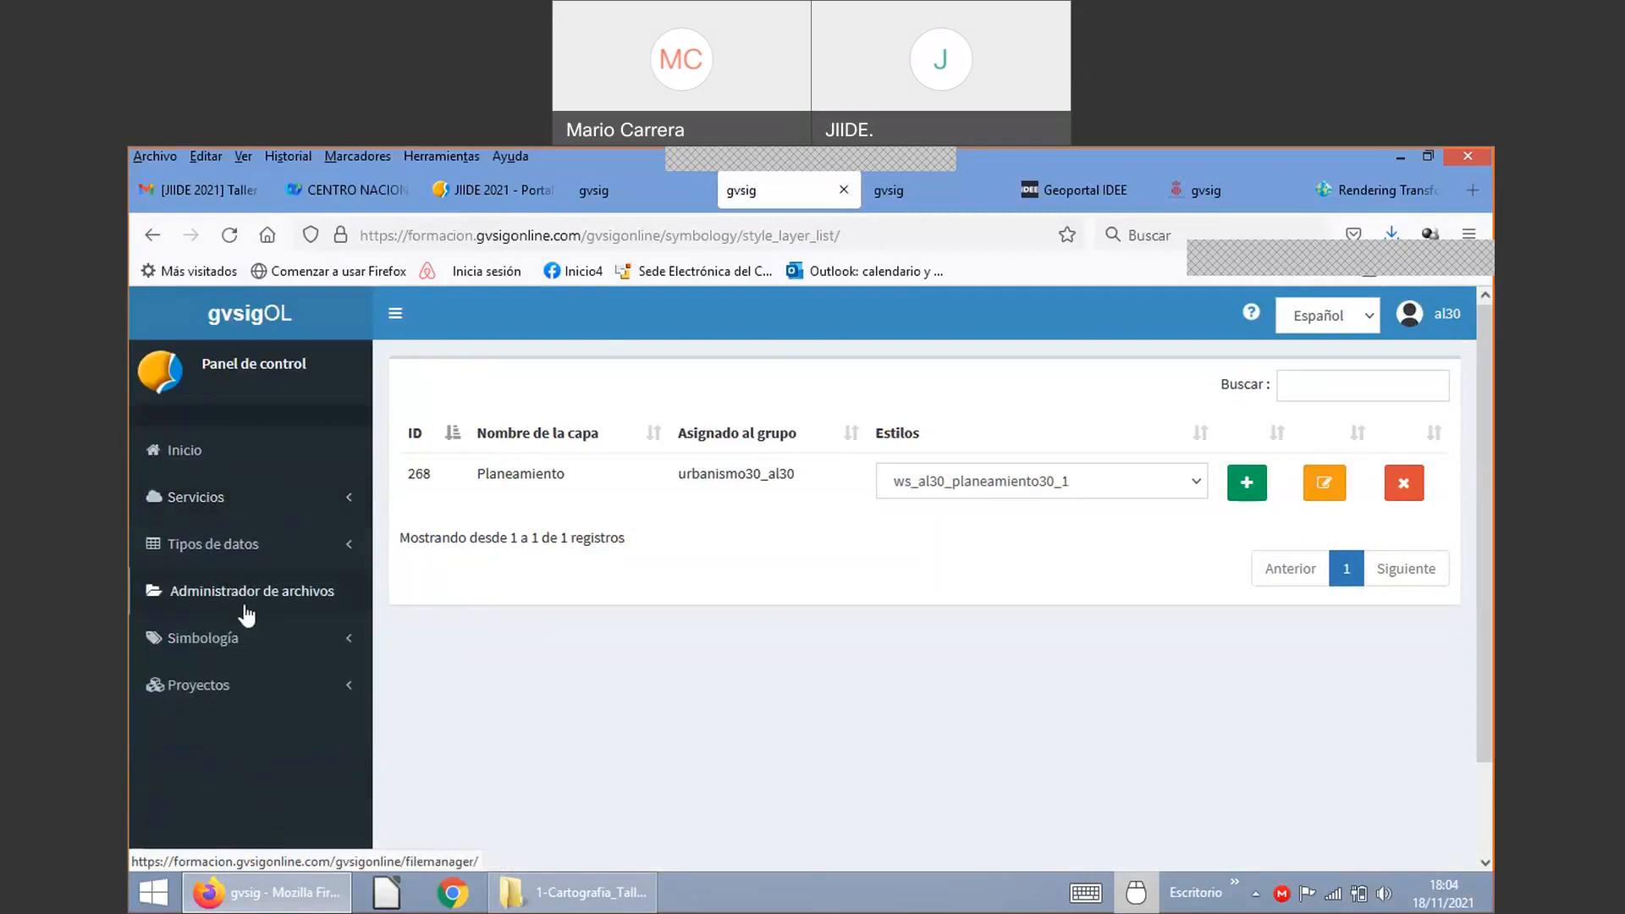
click(222, 497)
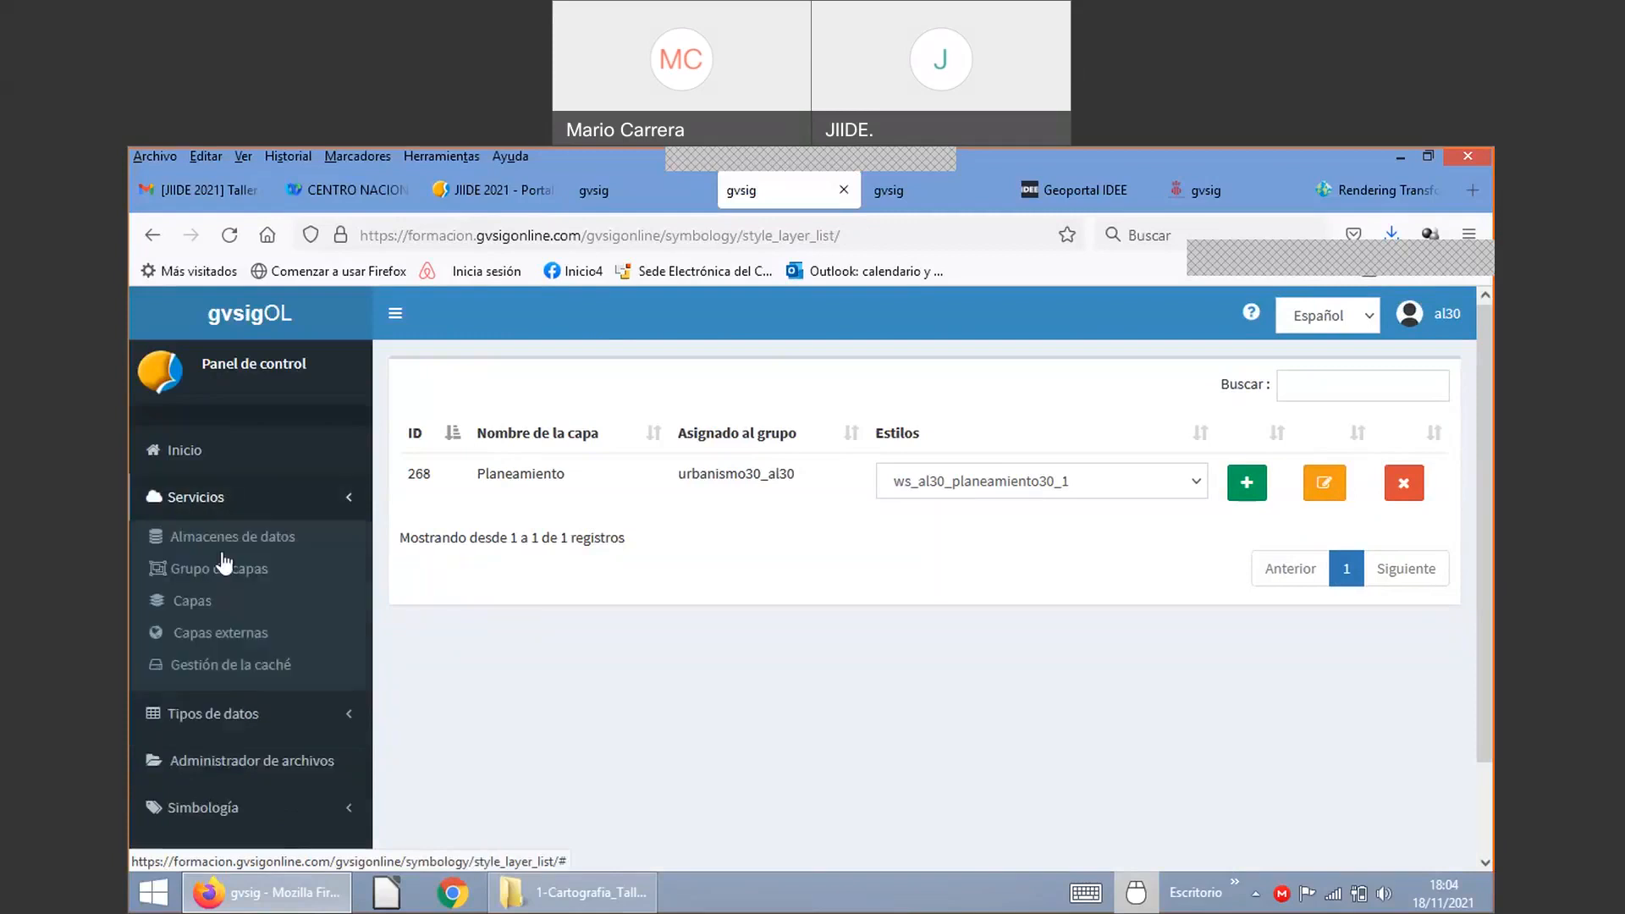
click(193, 601)
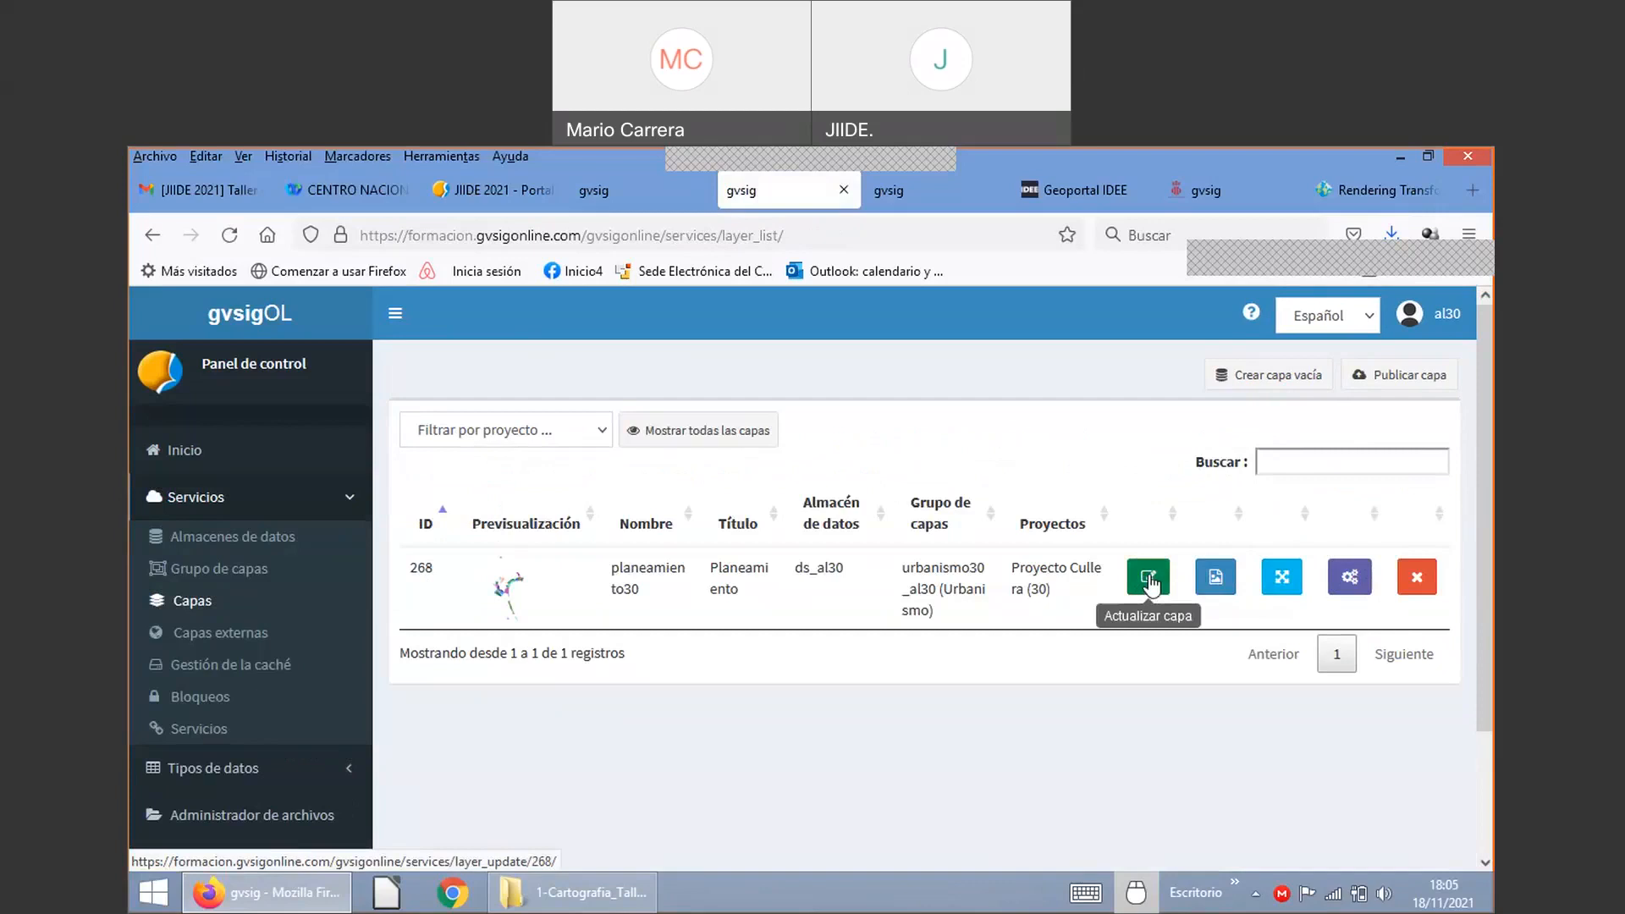
Step: In planeamiento30's field settings, tick '¿Mostrar en getFeatureInfo?' for plano_d and unid_ejec
click(1346, 581)
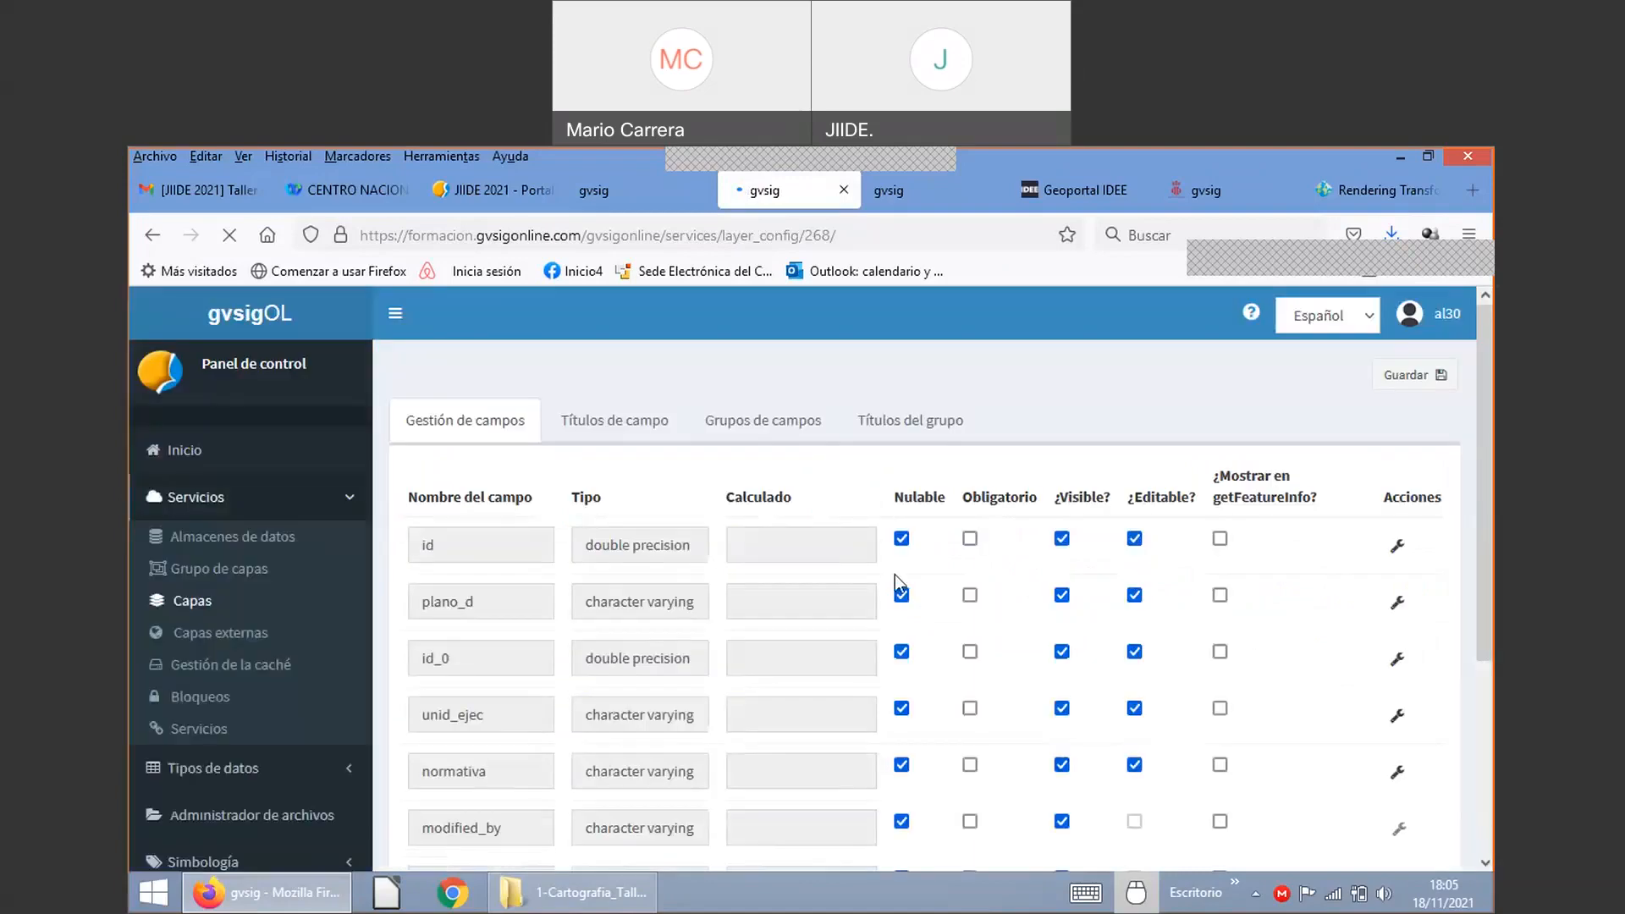
scroll(895, 576, down, 2)
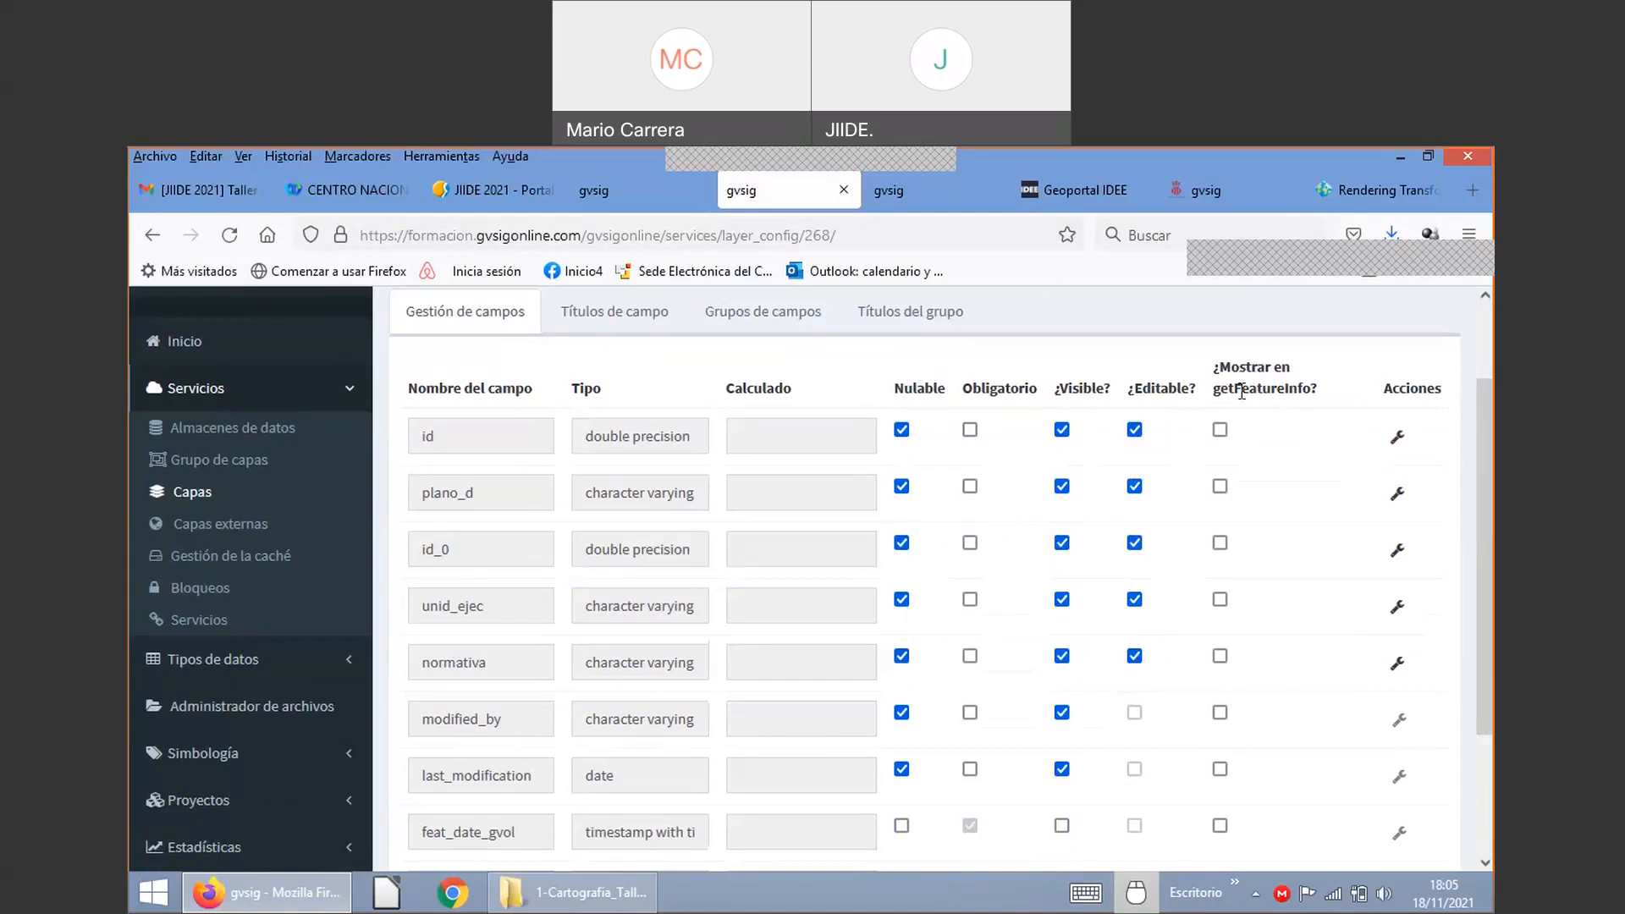
click(1220, 486)
click(1398, 494)
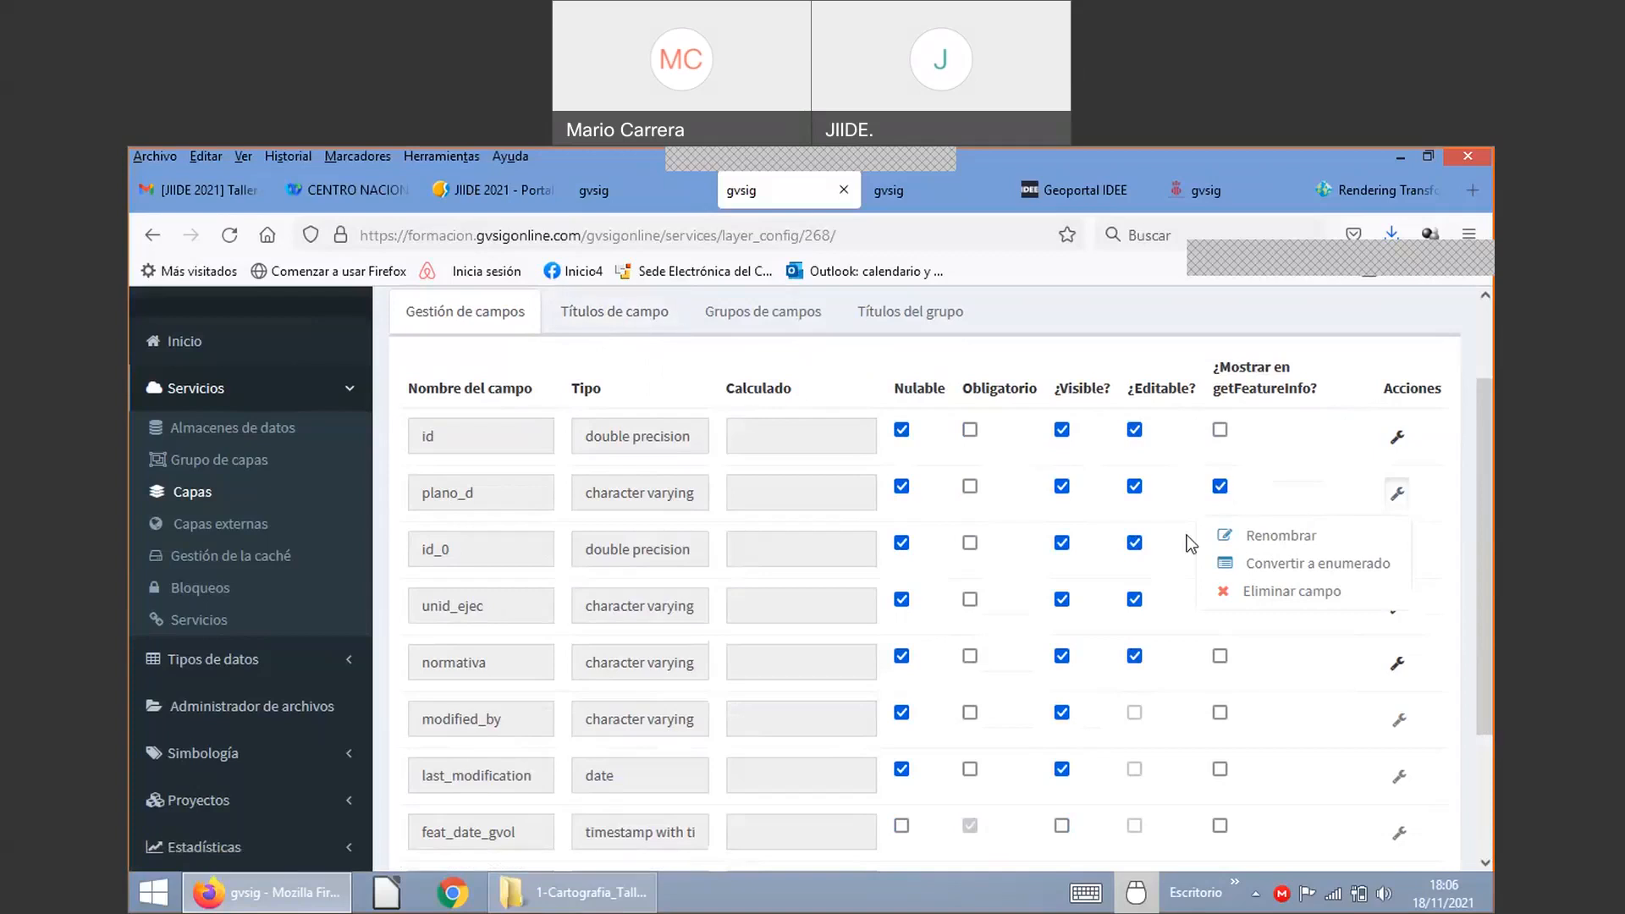
click(1155, 372)
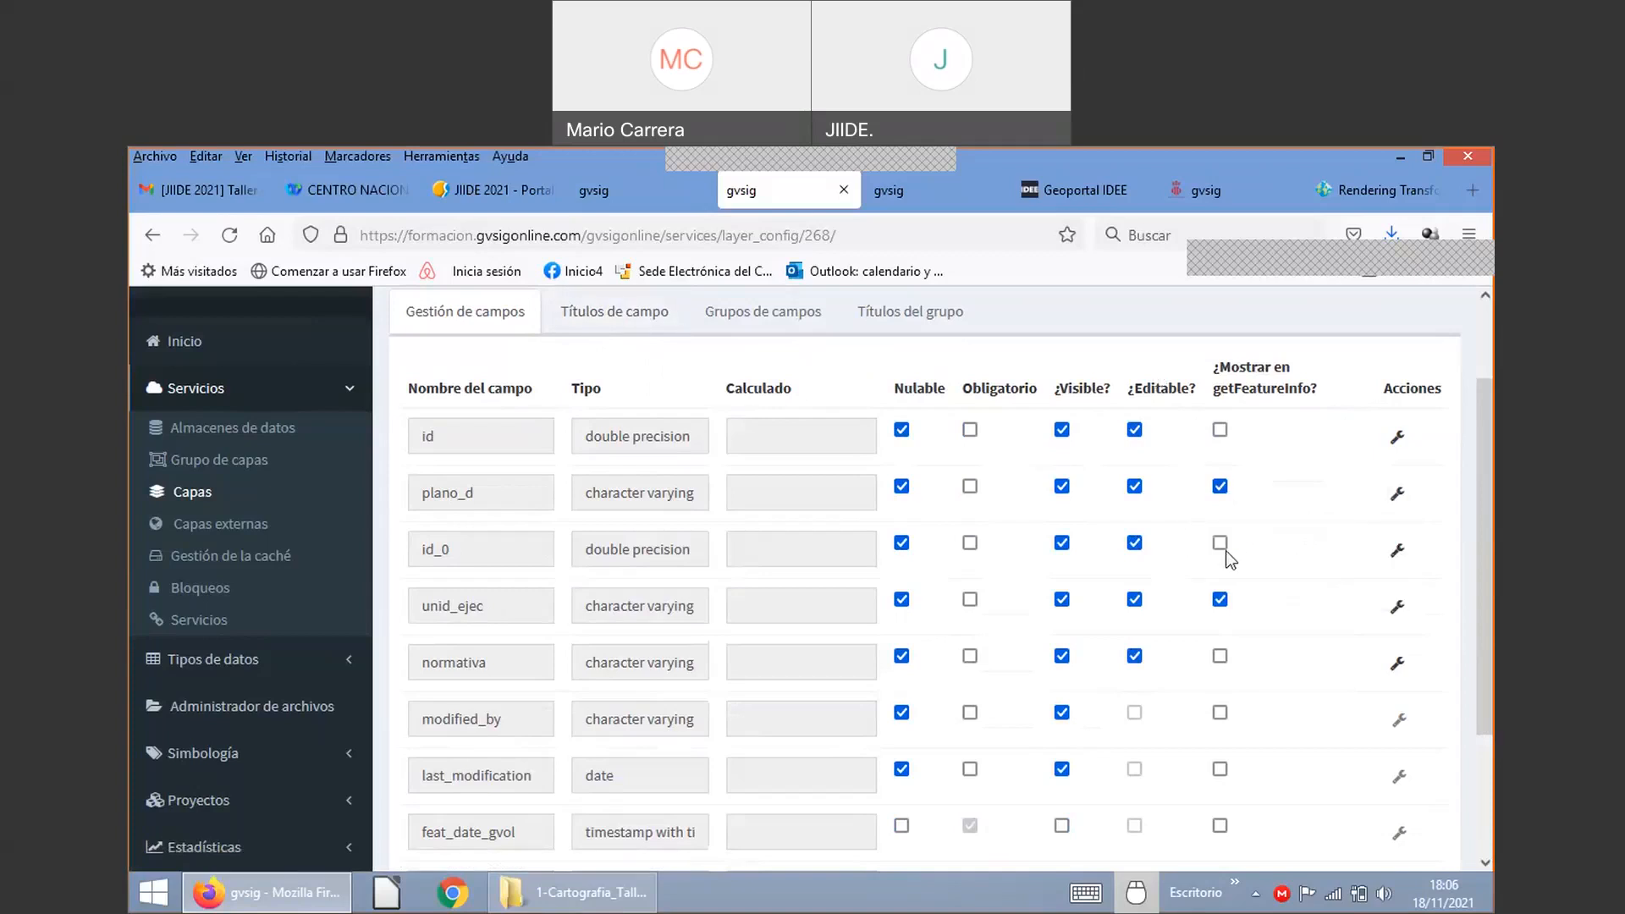
scroll(1273, 560, down, 4)
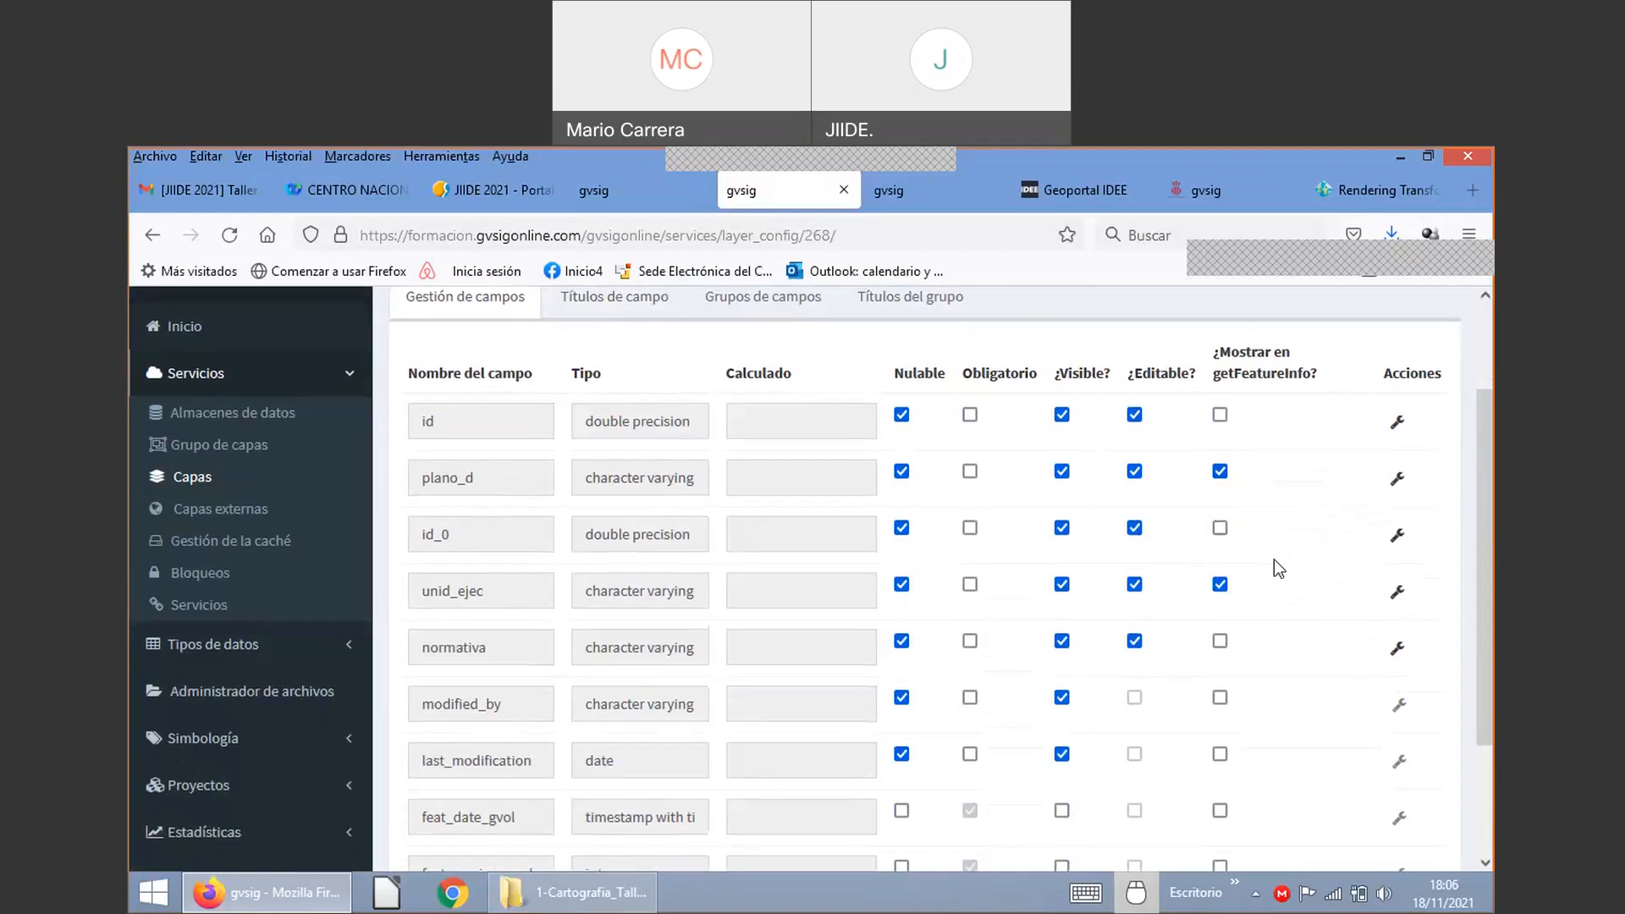
scroll(1303, 629, up, 5)
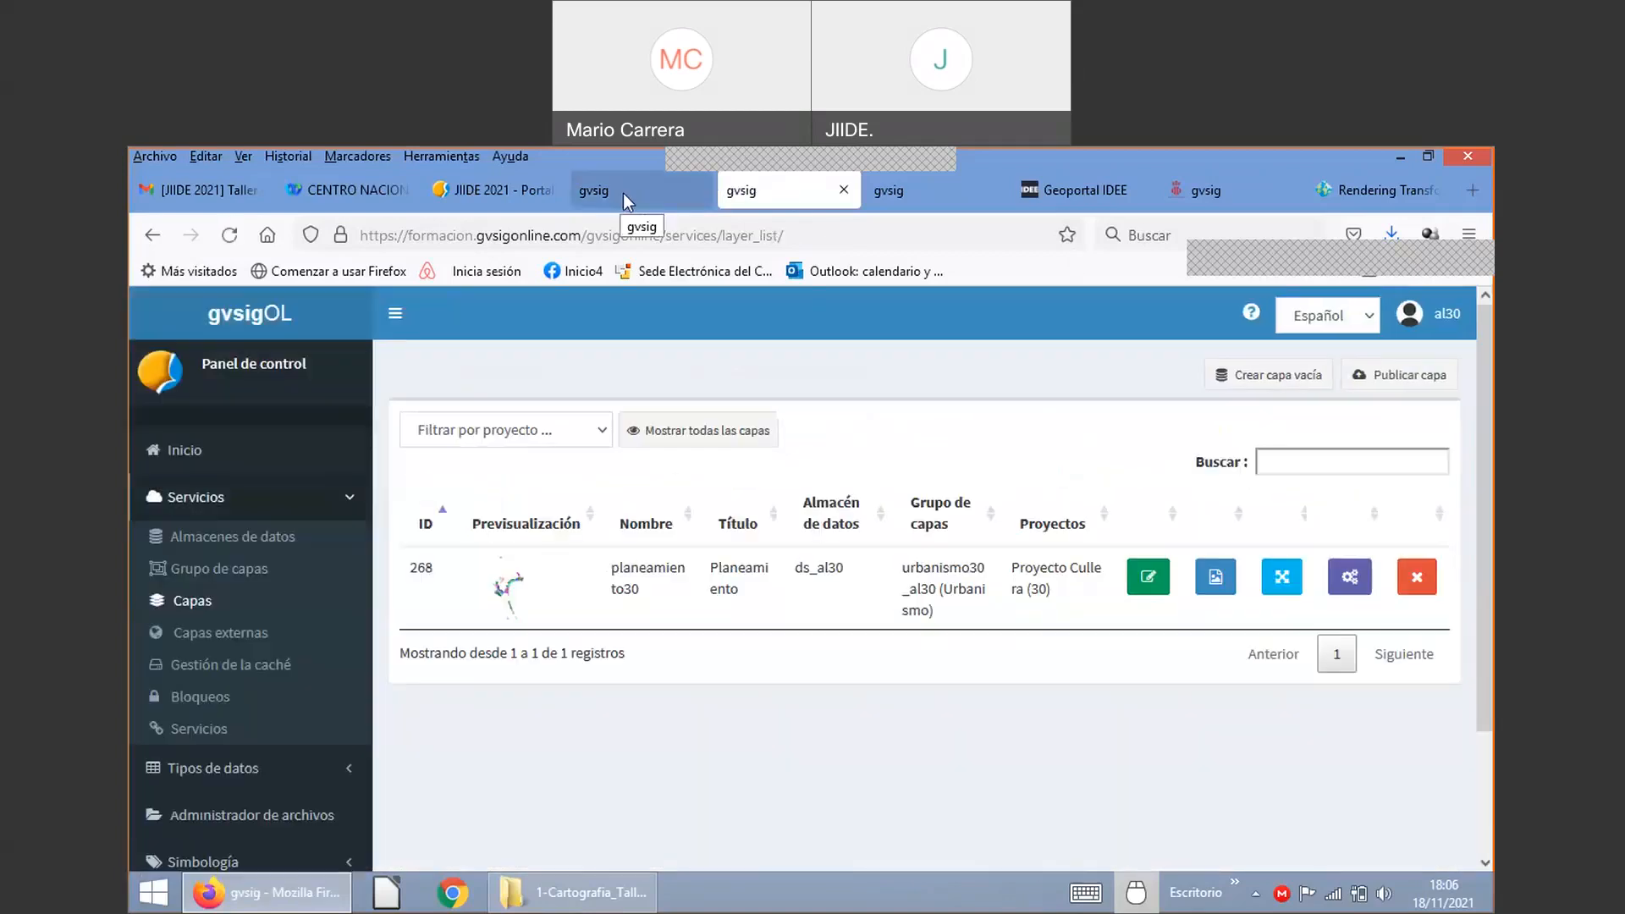
Step: Reload the Proyecto Cullera map, enable the Information tool, zoom in and query a Planeamiento parcel
click(623, 193)
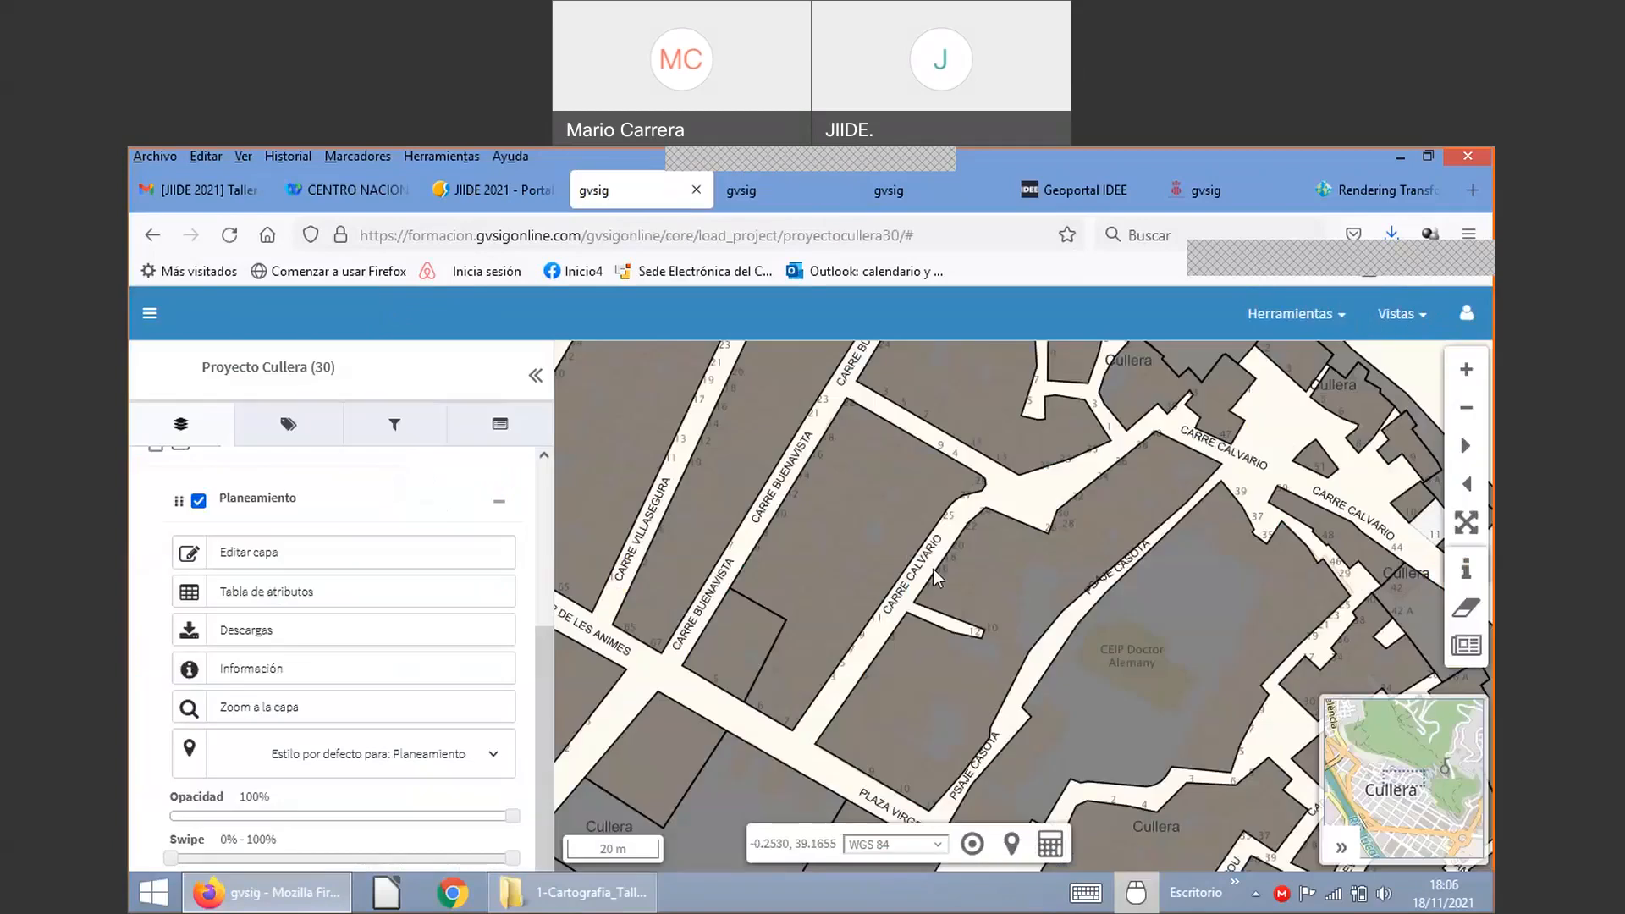
key(F5)
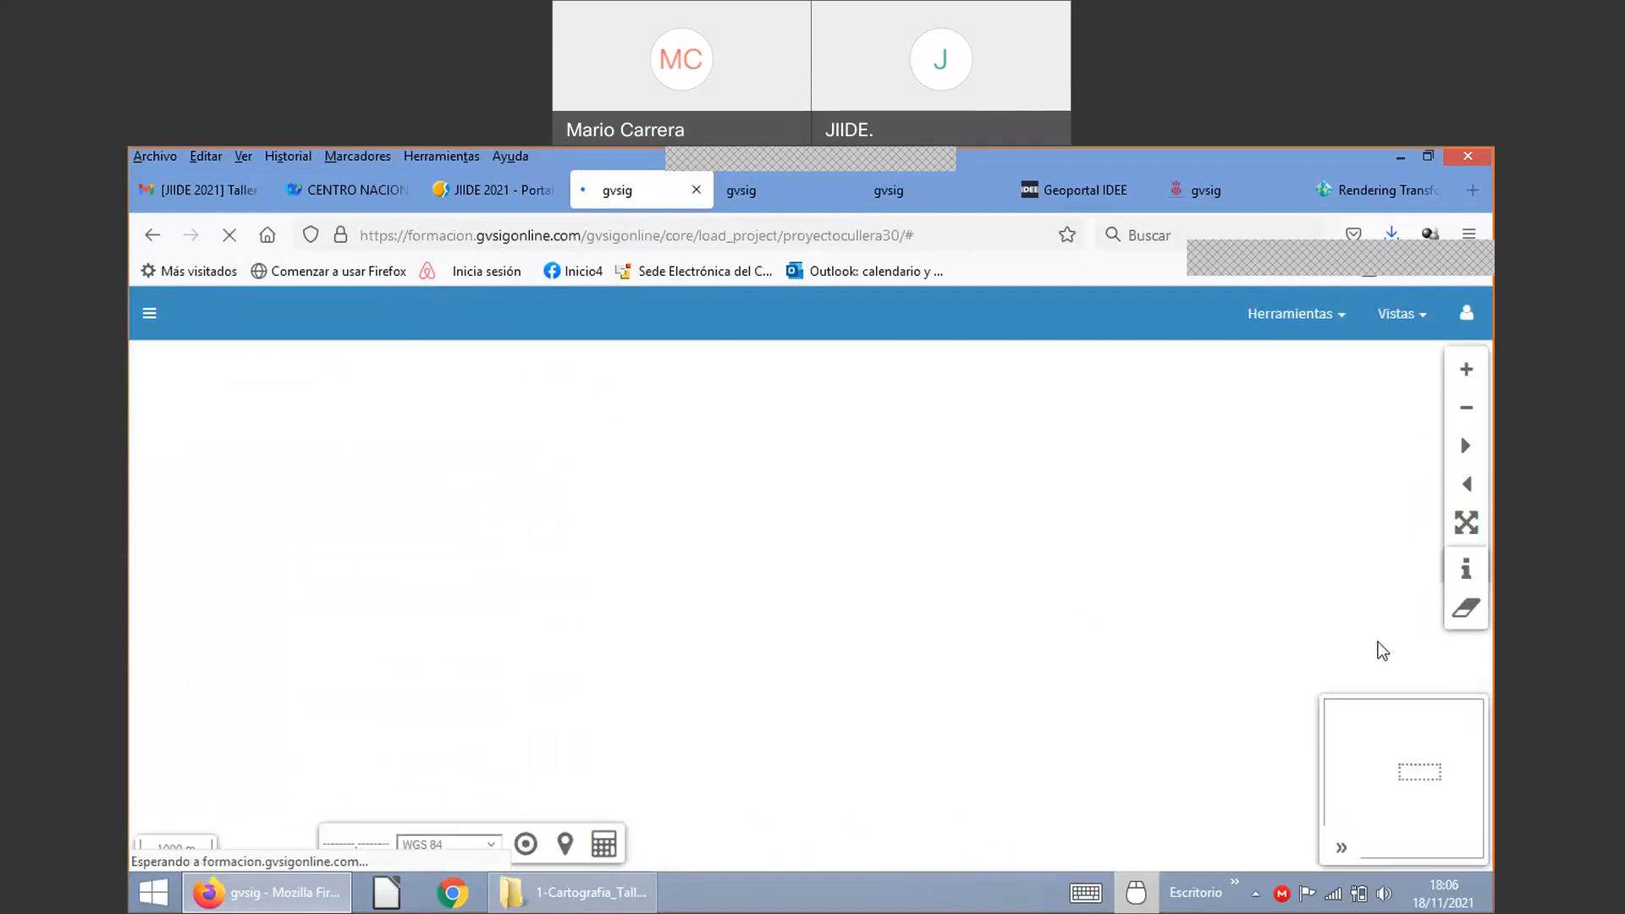
click(1467, 576)
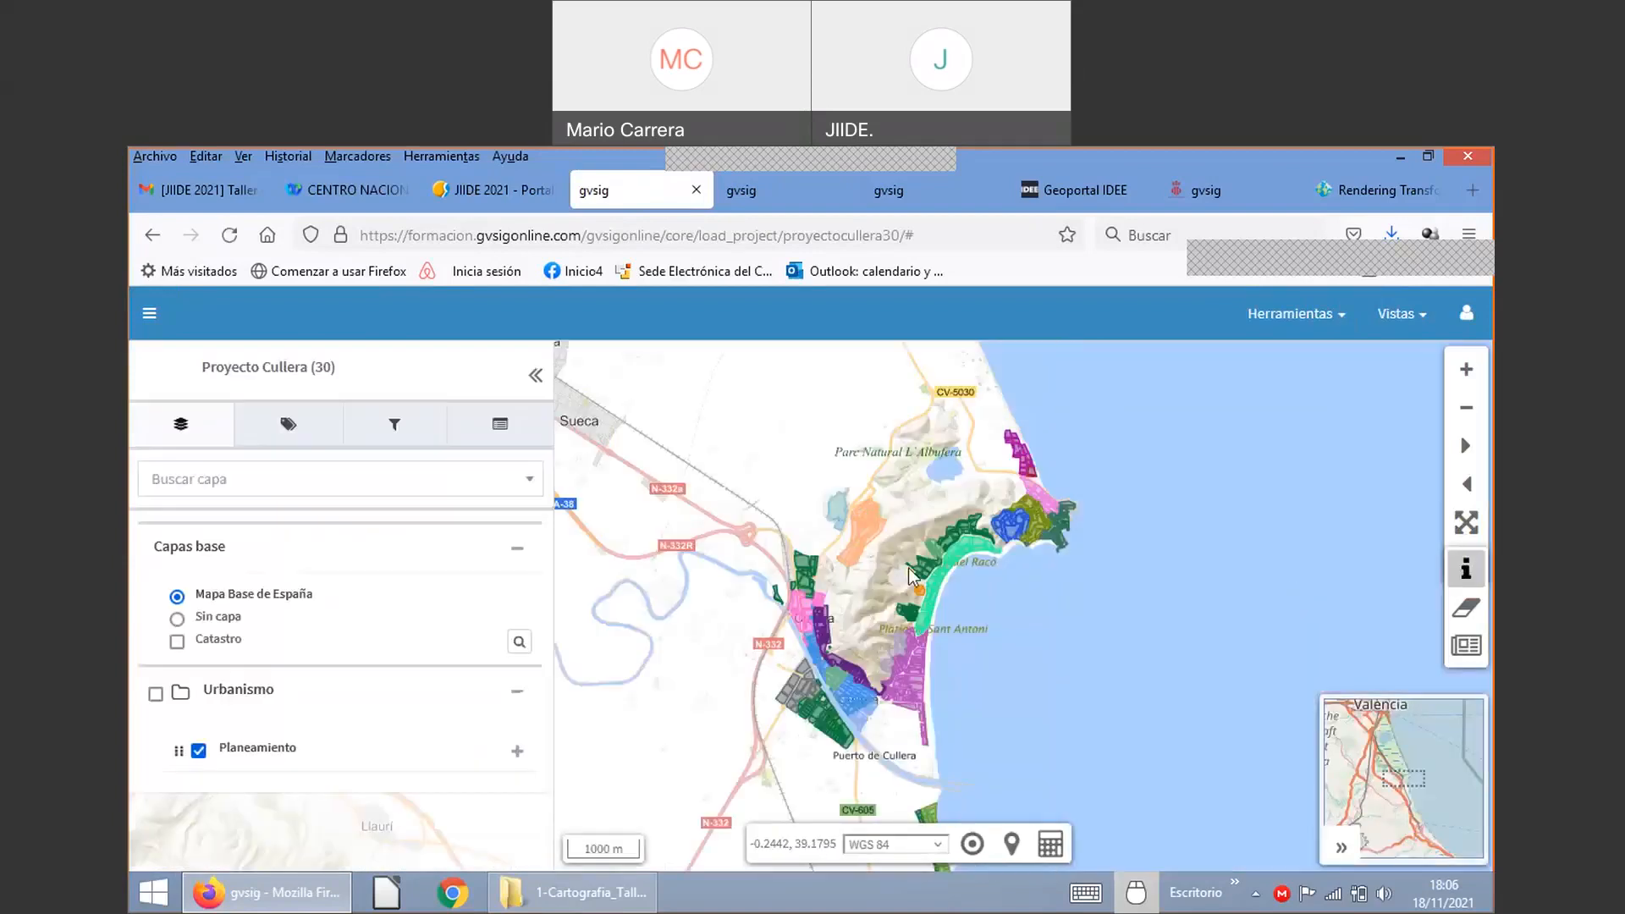
scroll(909, 569, up, 1)
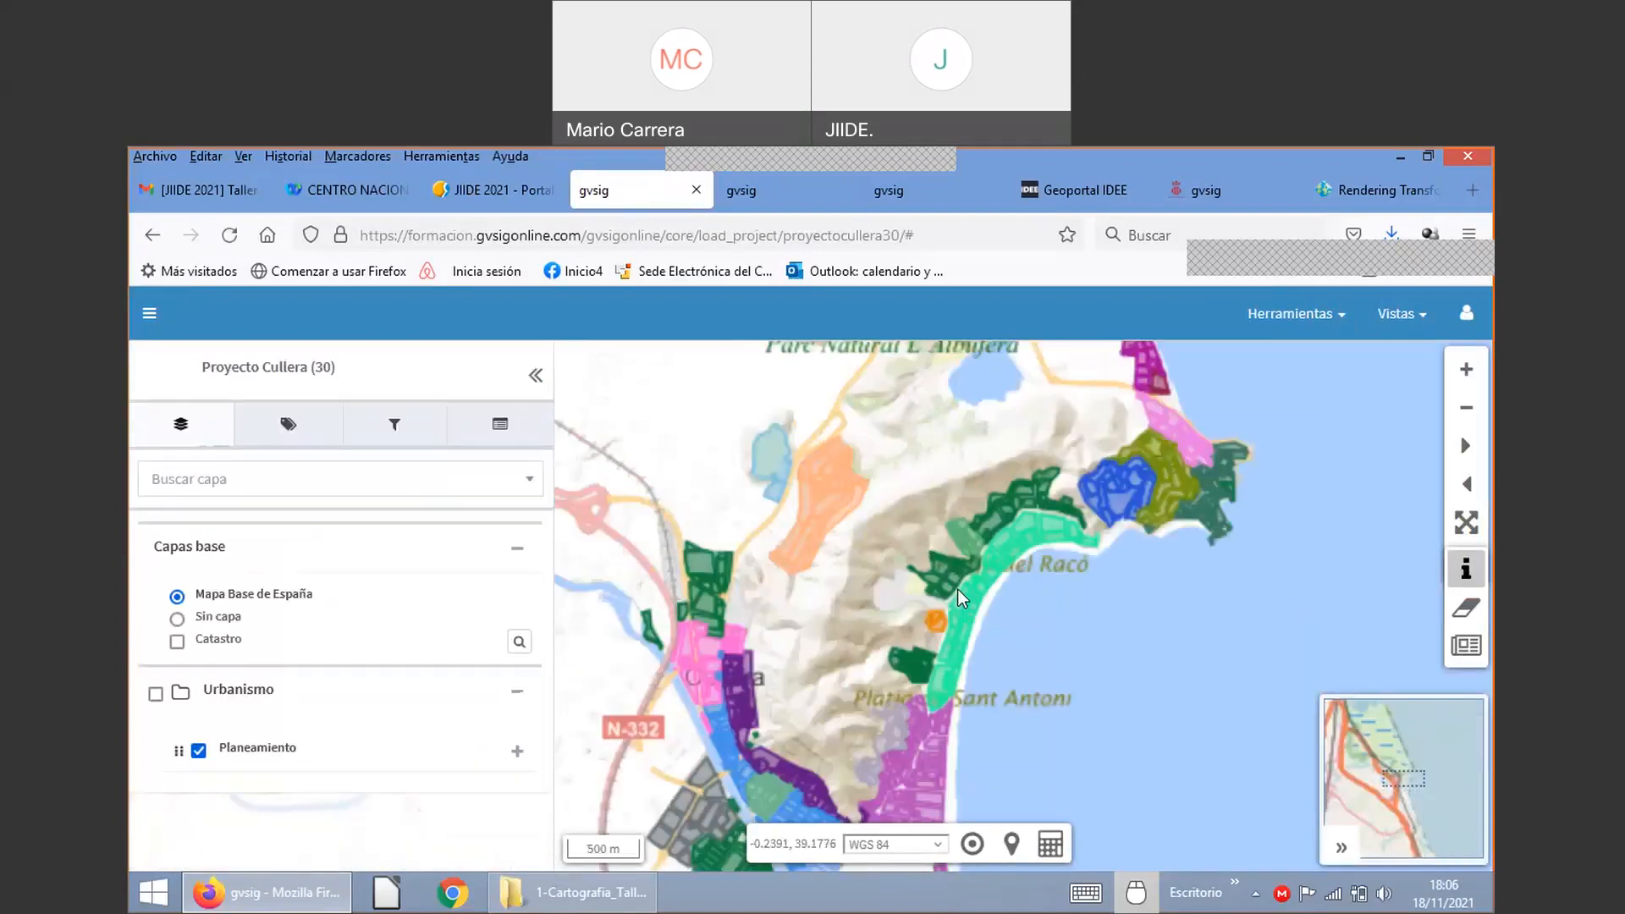
scroll(957, 589, up, 1)
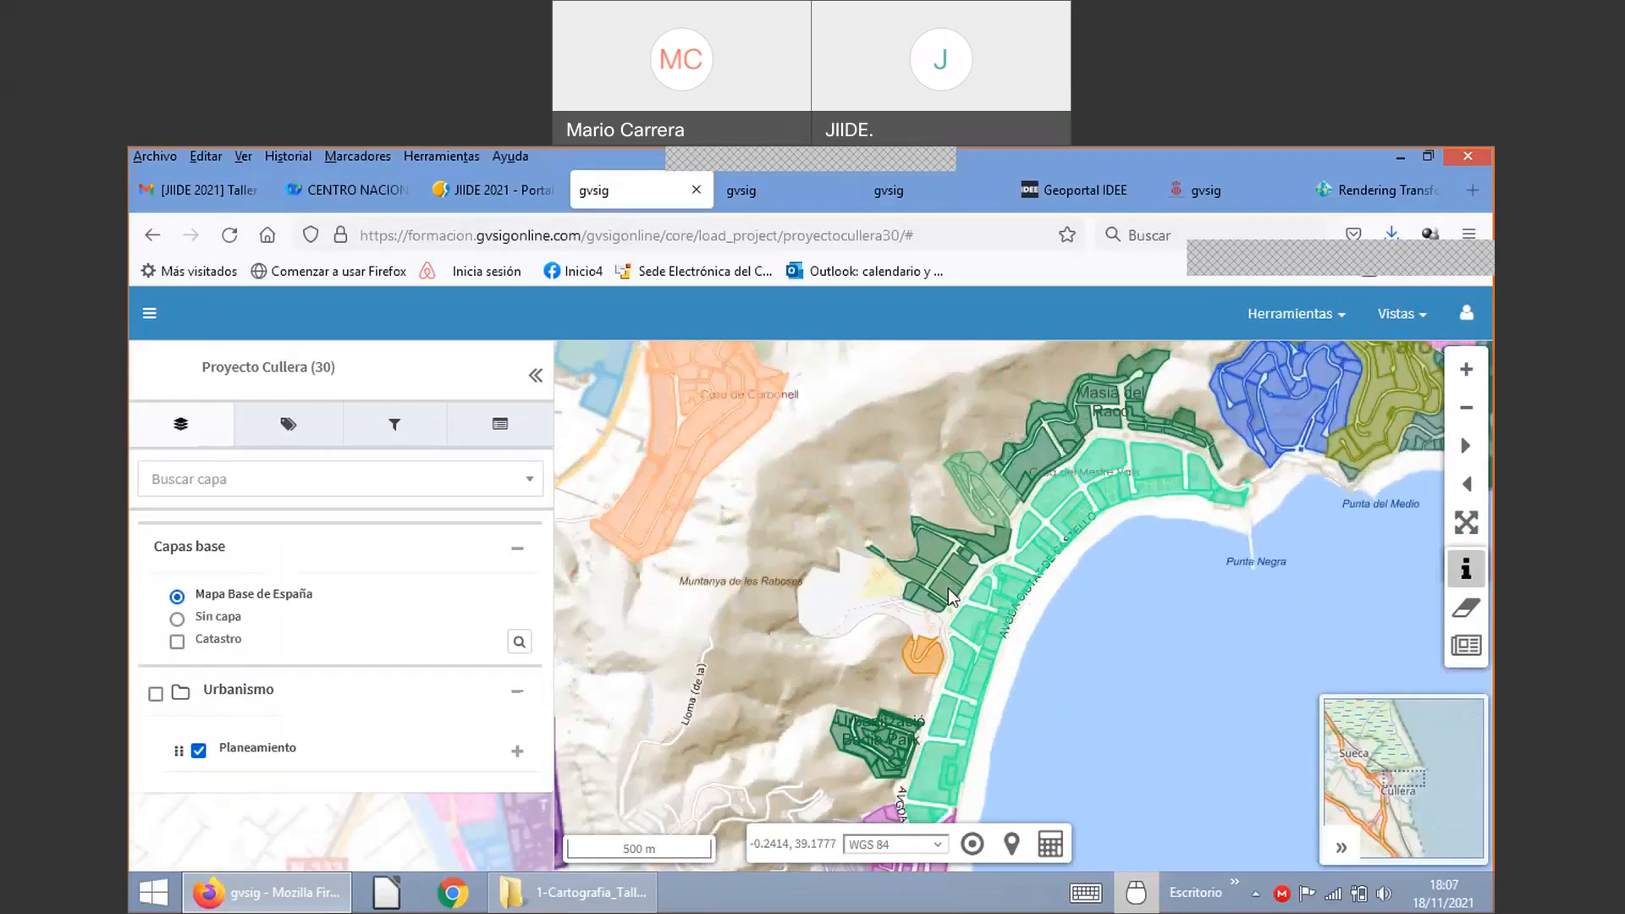
scroll(948, 588, up, 1)
scroll(948, 587, up, 1)
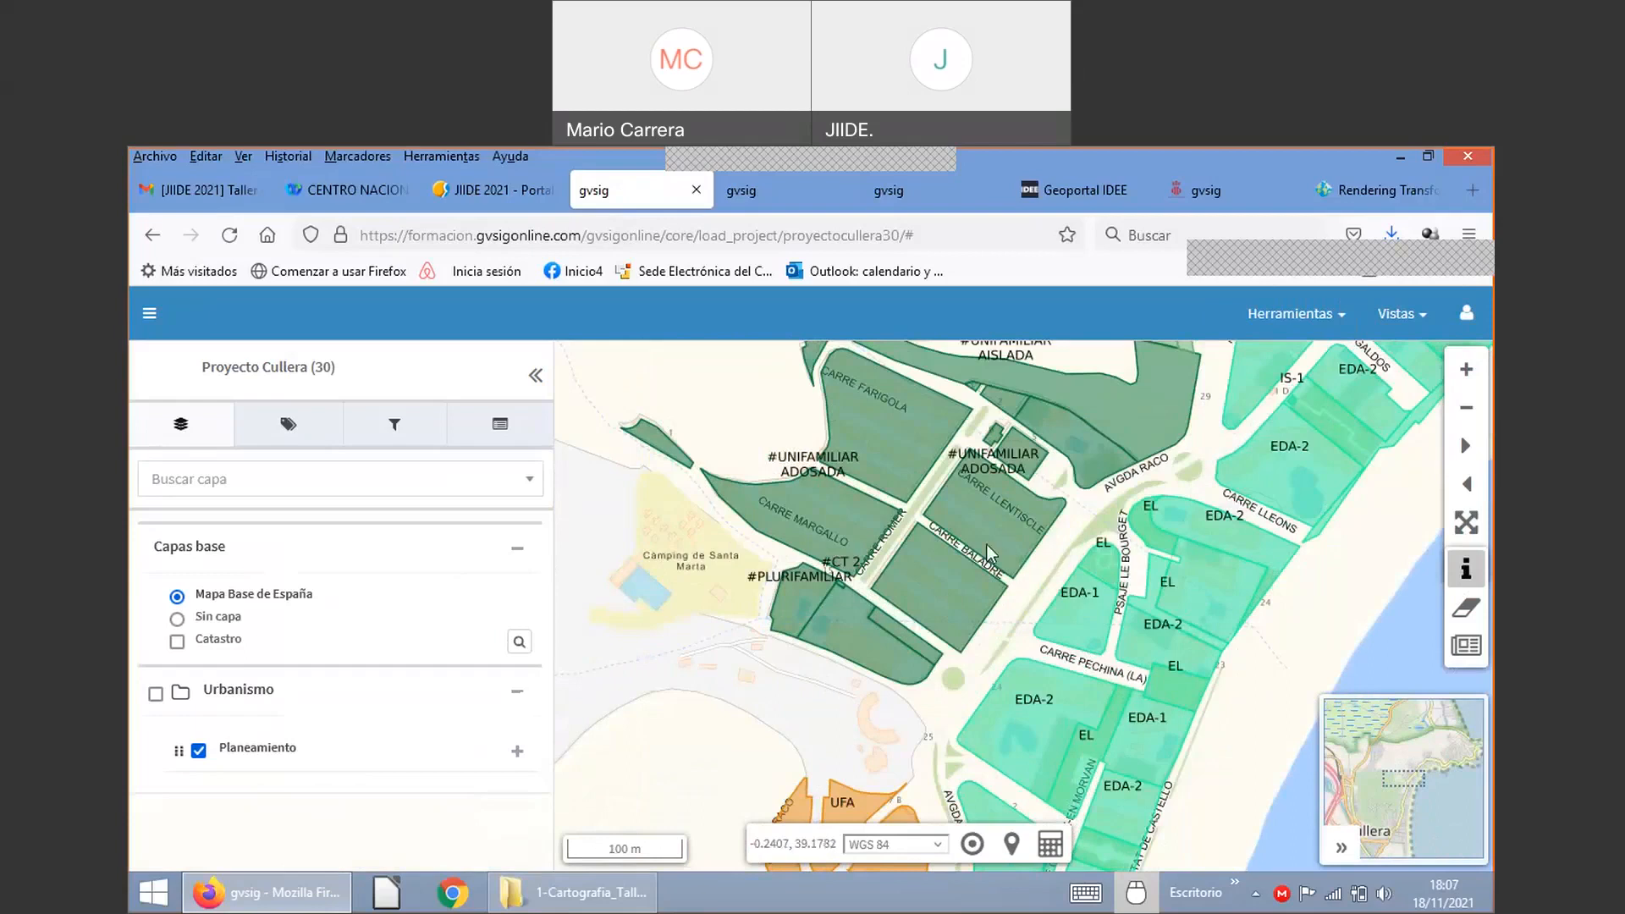
scroll(987, 545, up, 1)
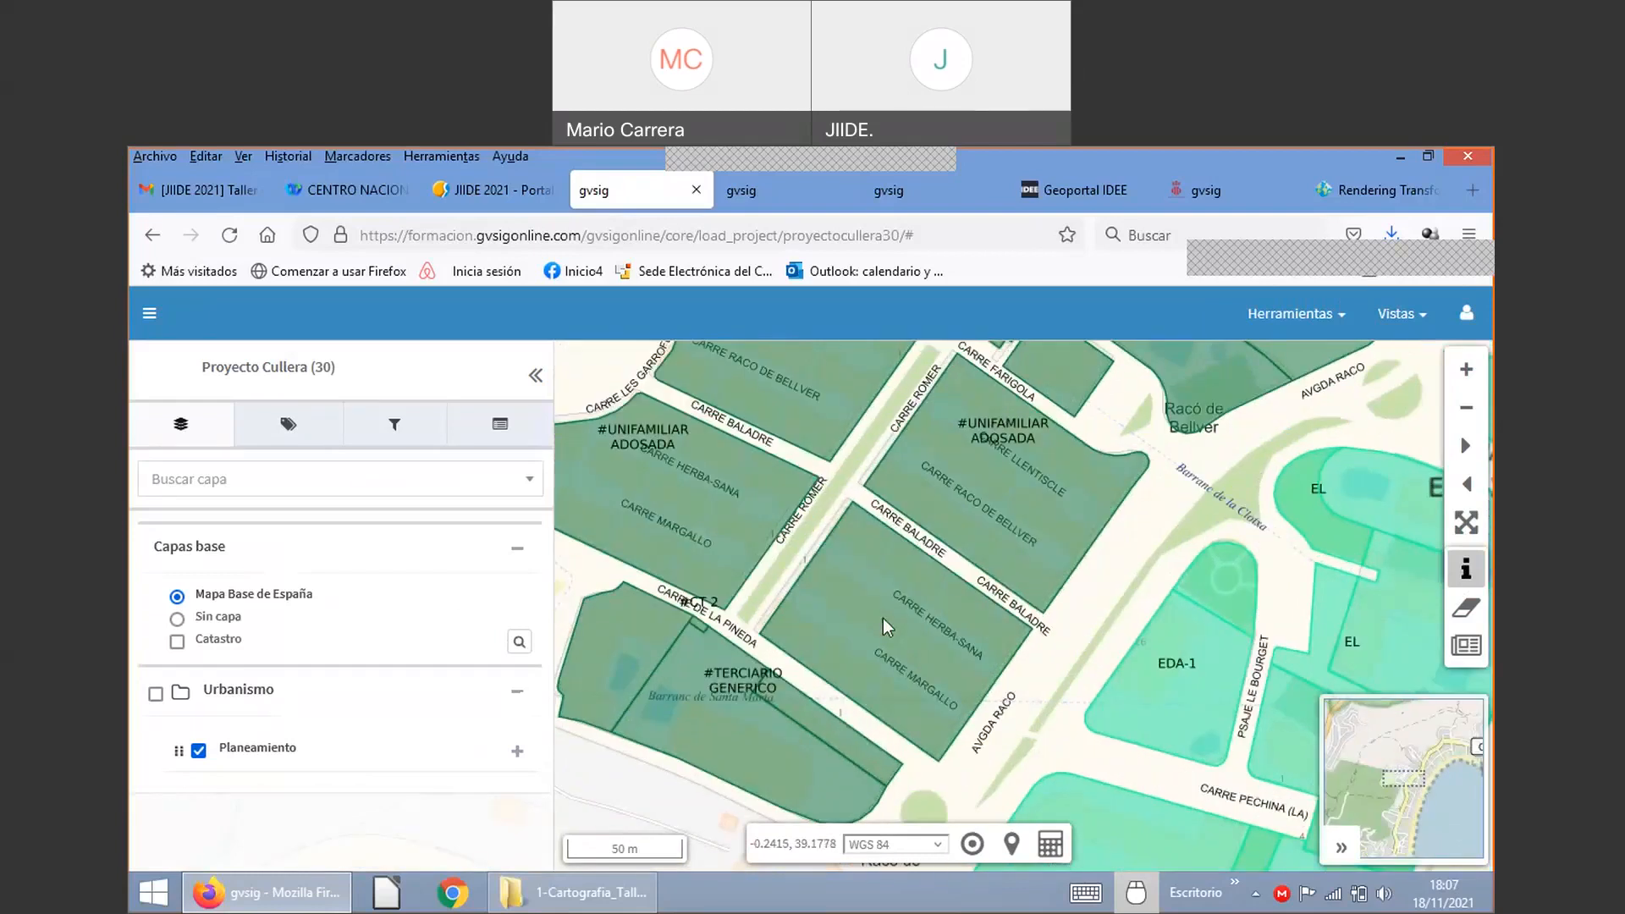
click(883, 618)
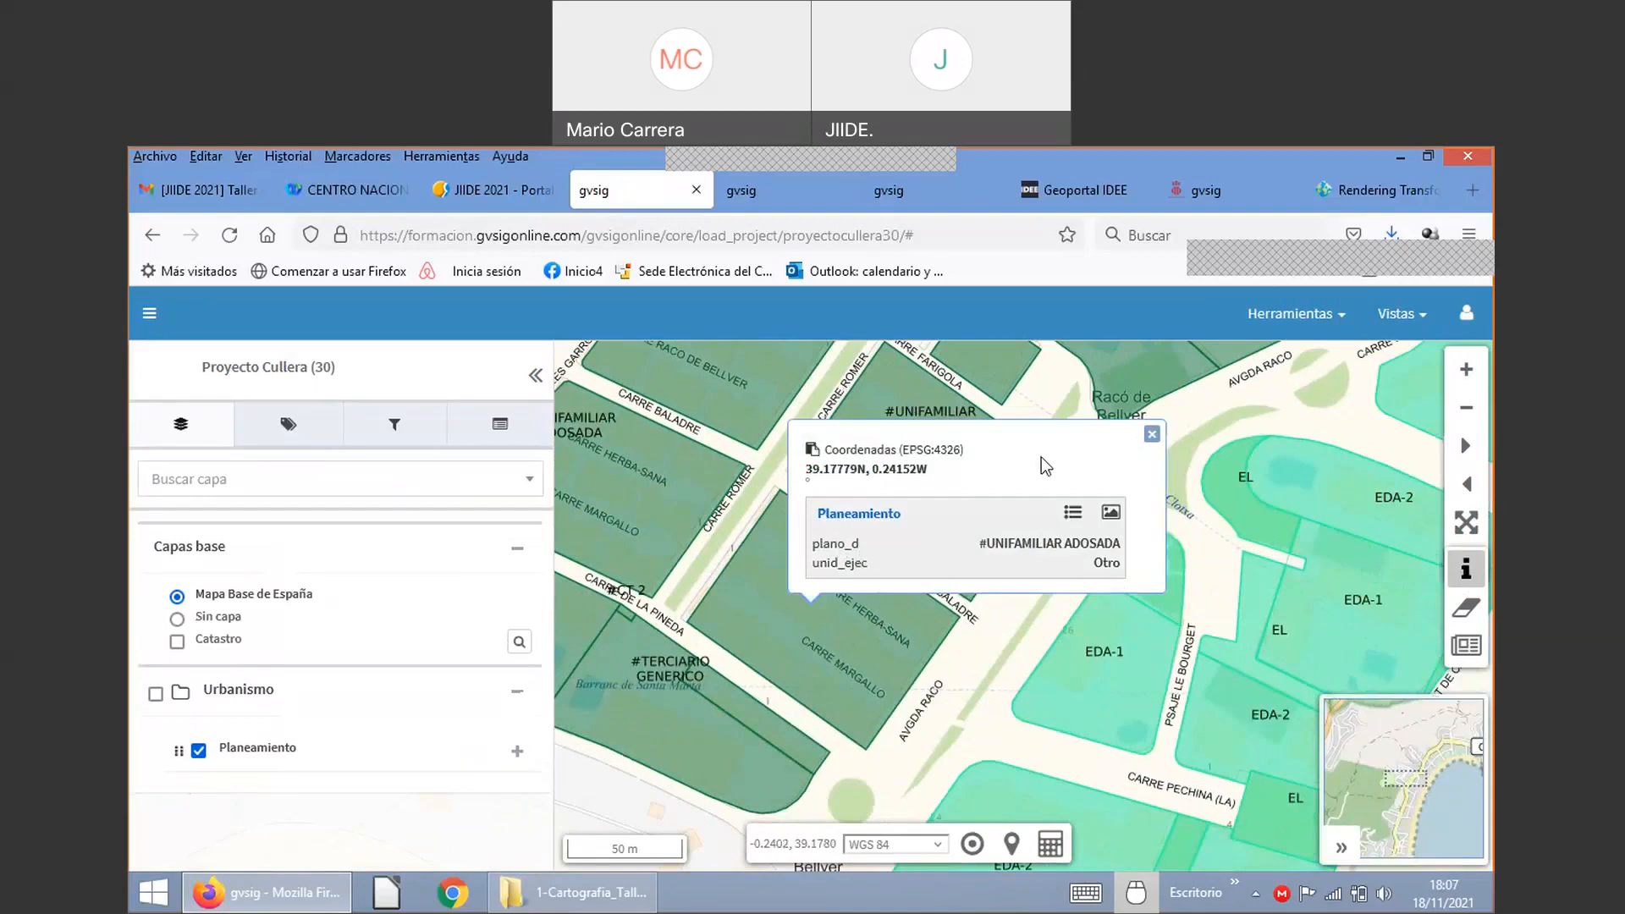
Step: Show the parcel's full attribute details in the Información sidebar and select the id_0 field
click(1073, 515)
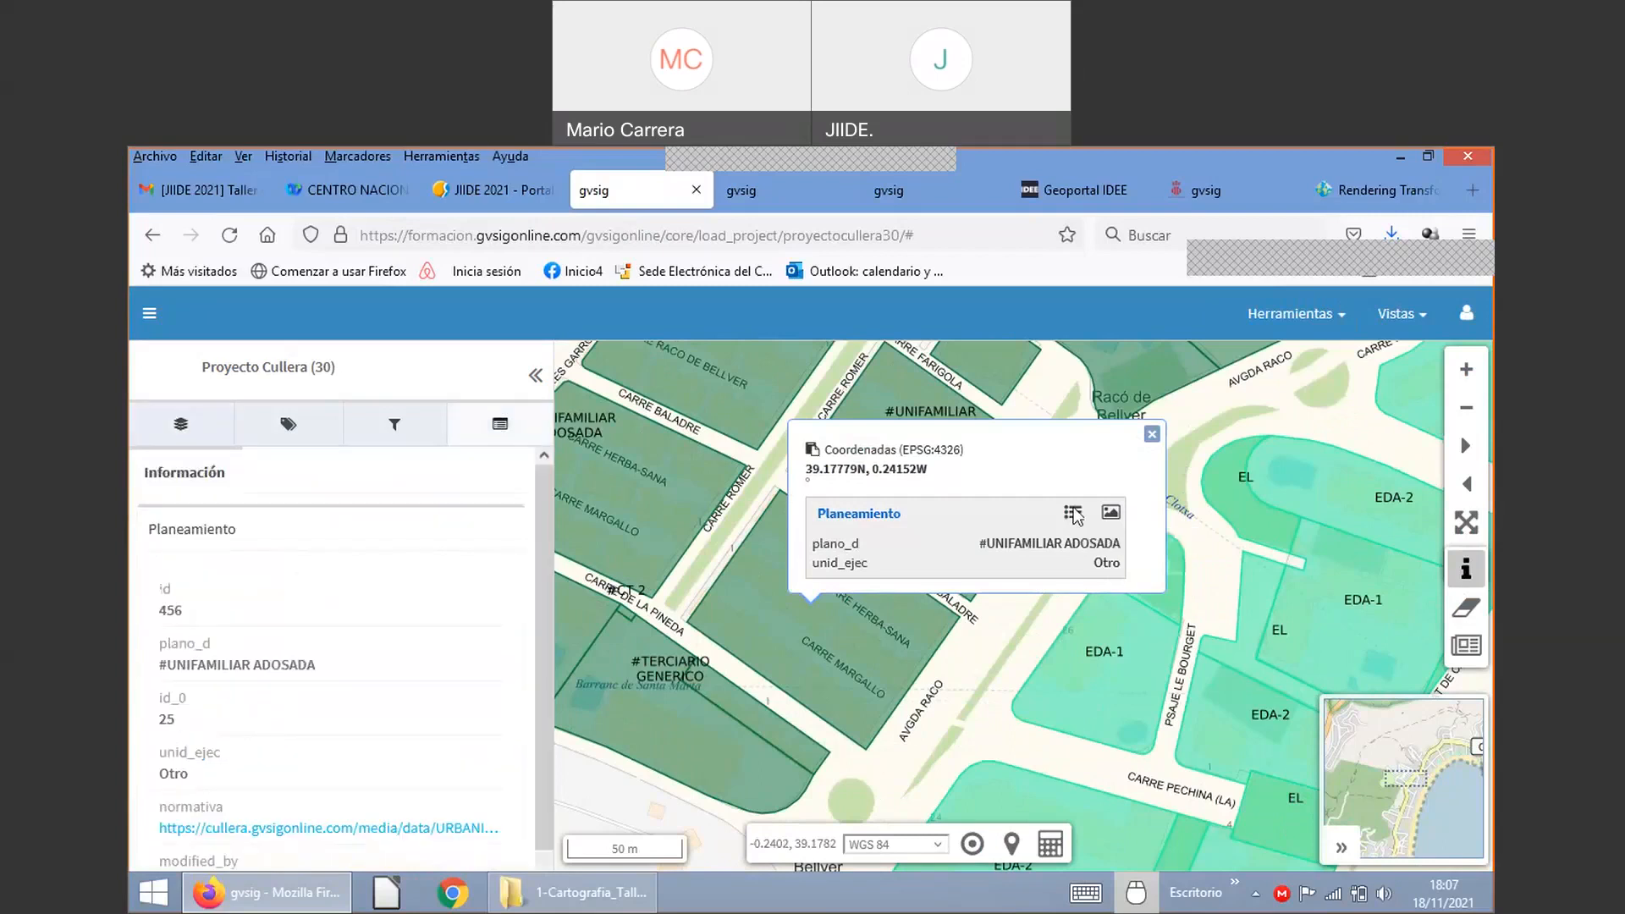
scroll(296, 576, down, 1)
scroll(264, 657, up, 1)
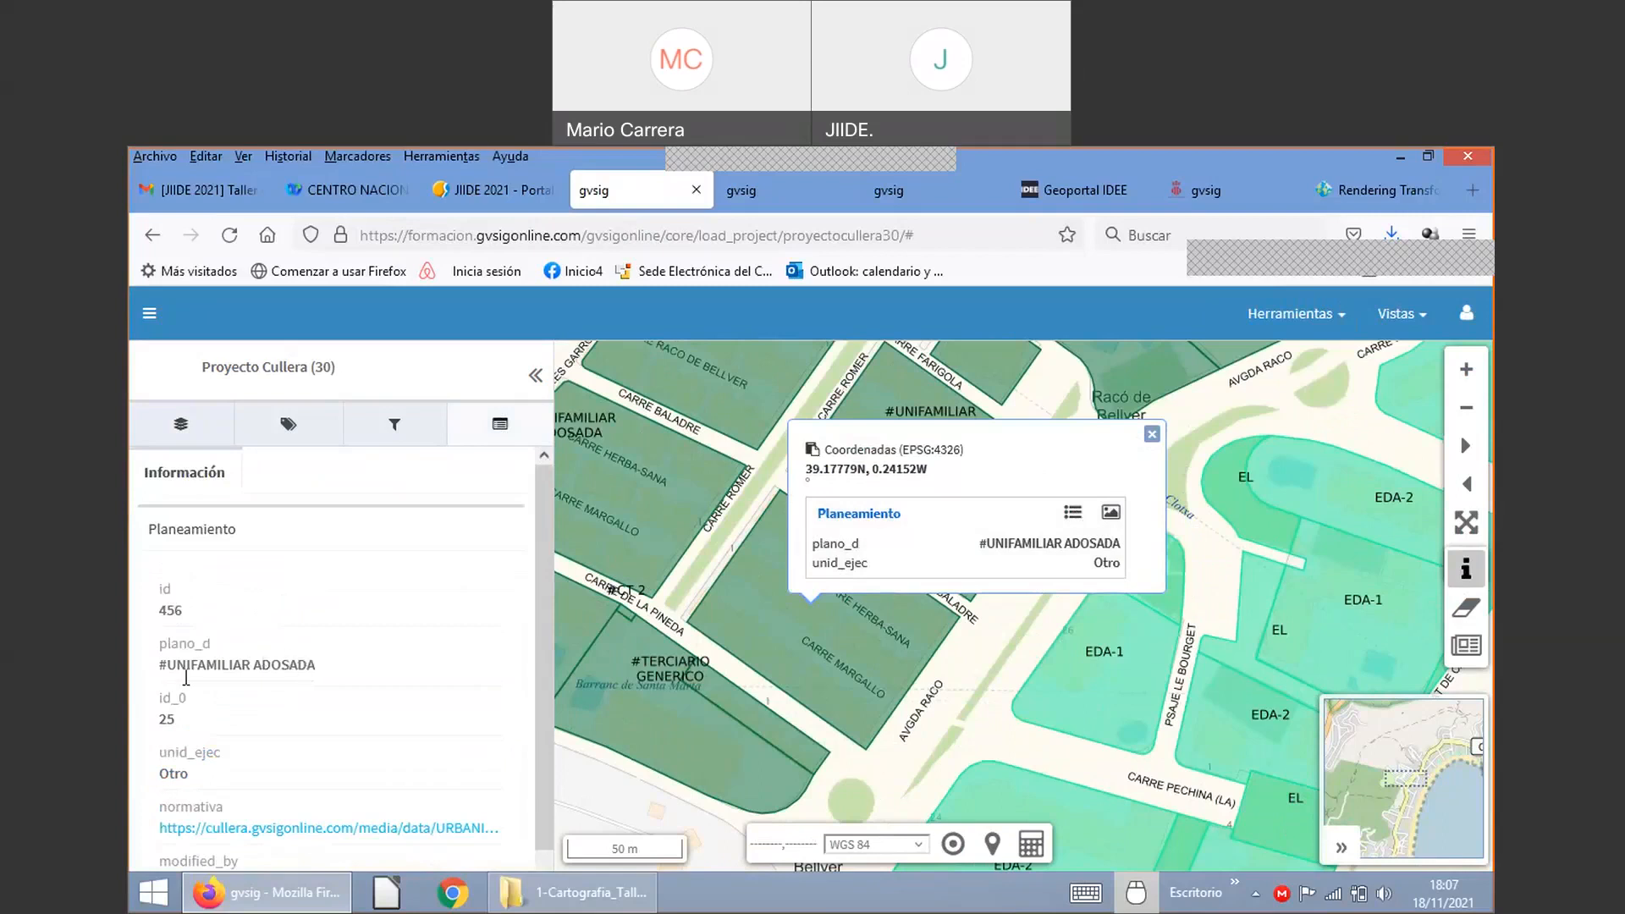
double_click(172, 699)
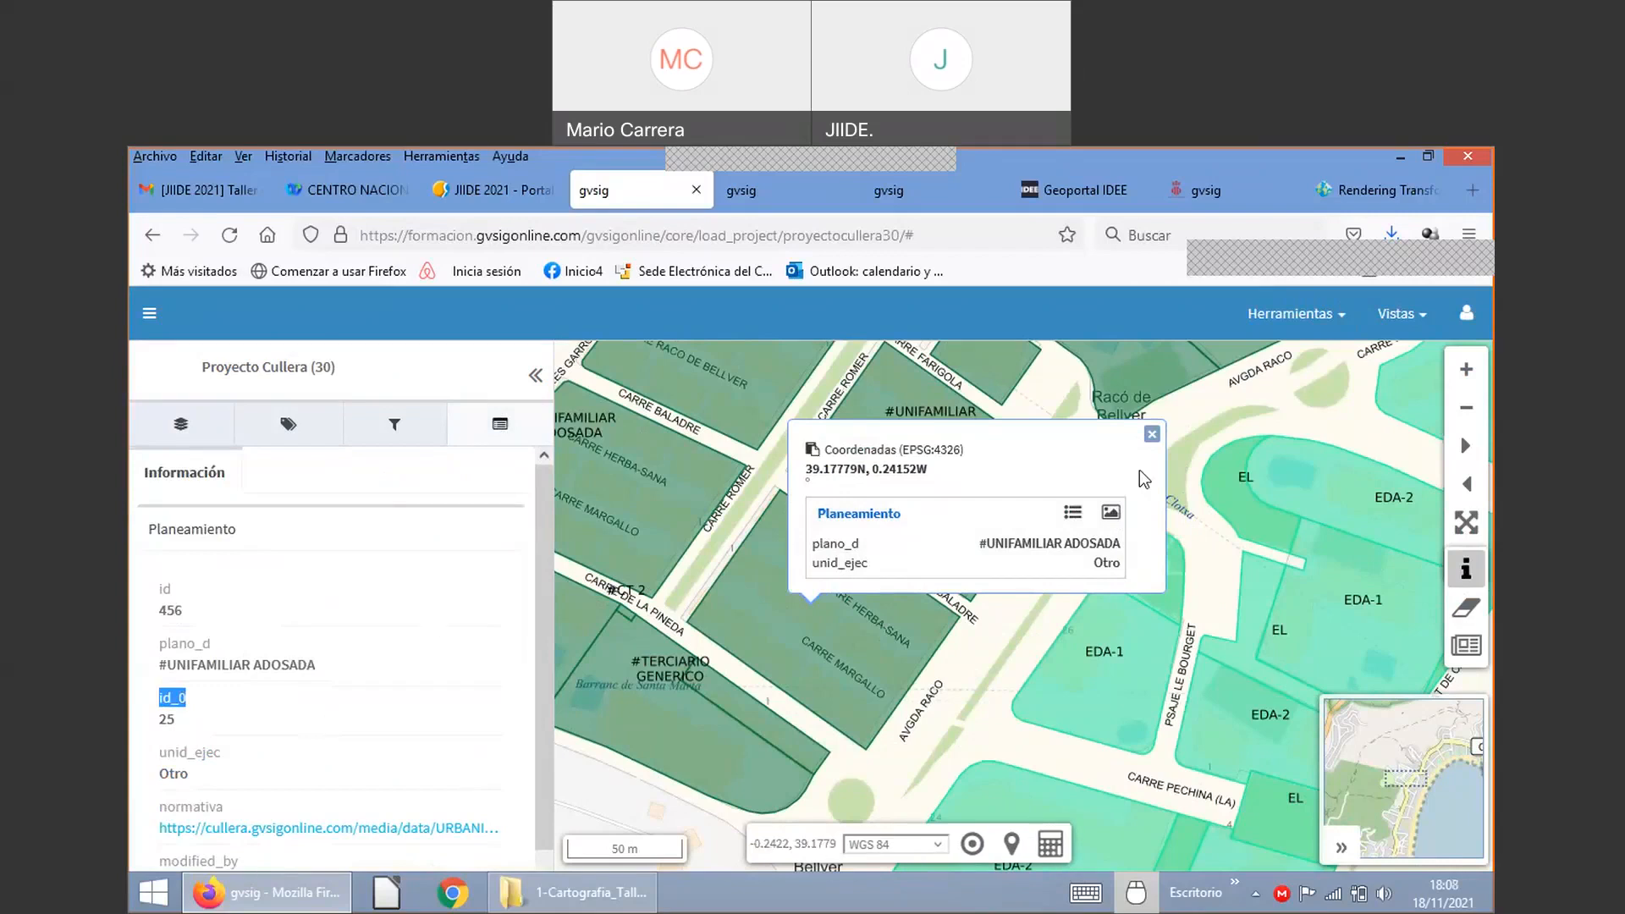
Step: Close the parcel info popup and zoom the map out
click(1152, 435)
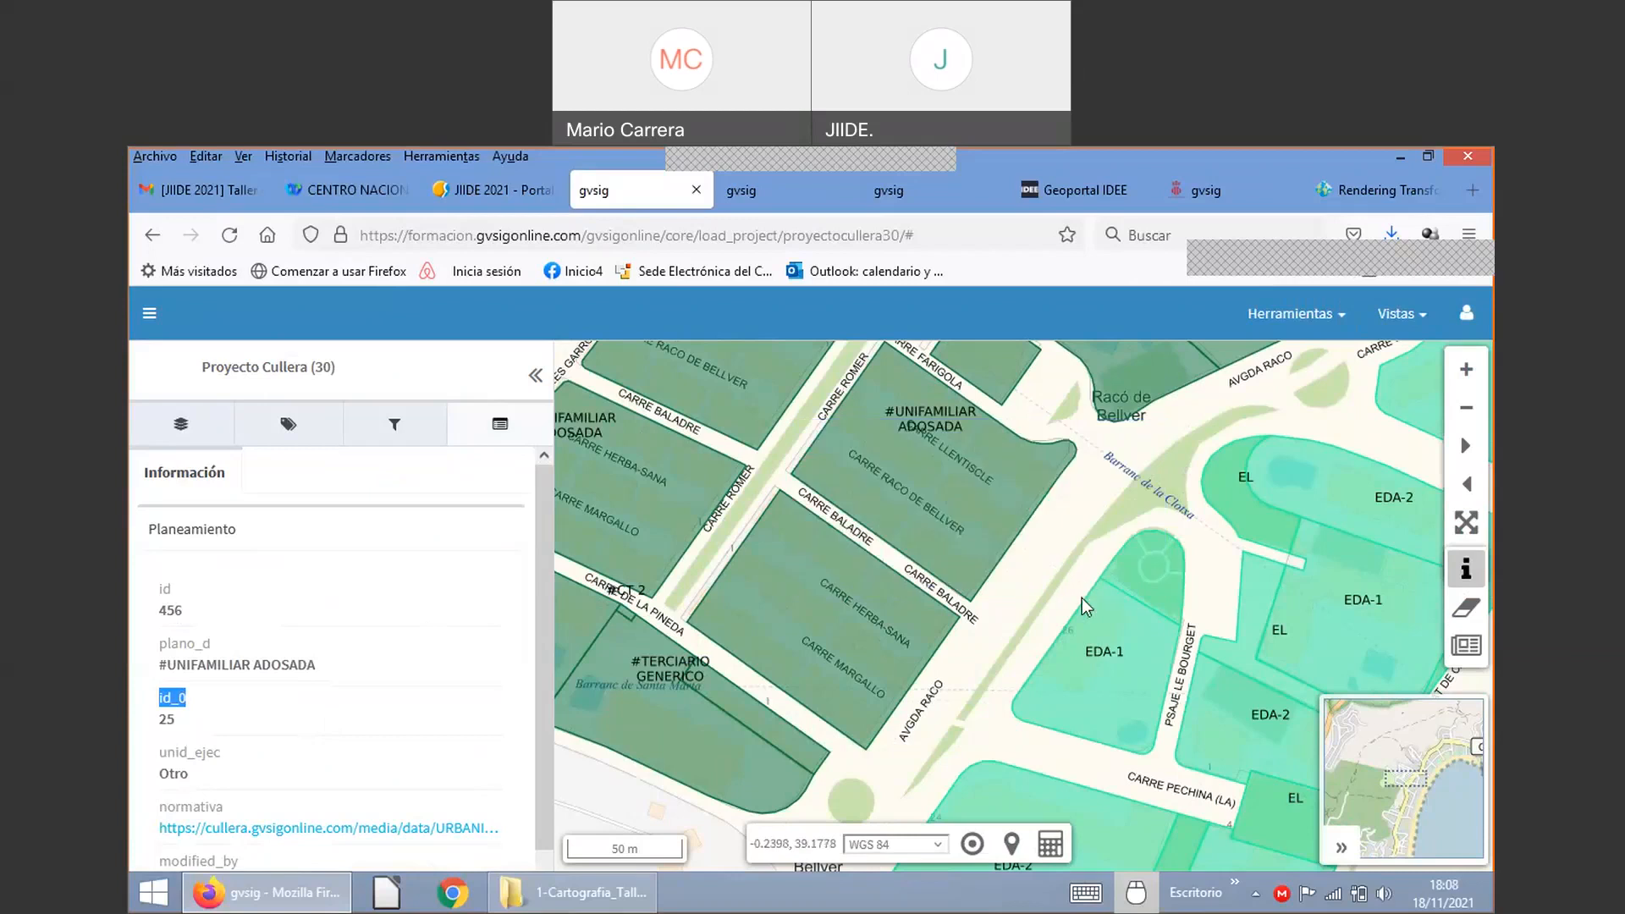
scroll(1087, 622, down, 1)
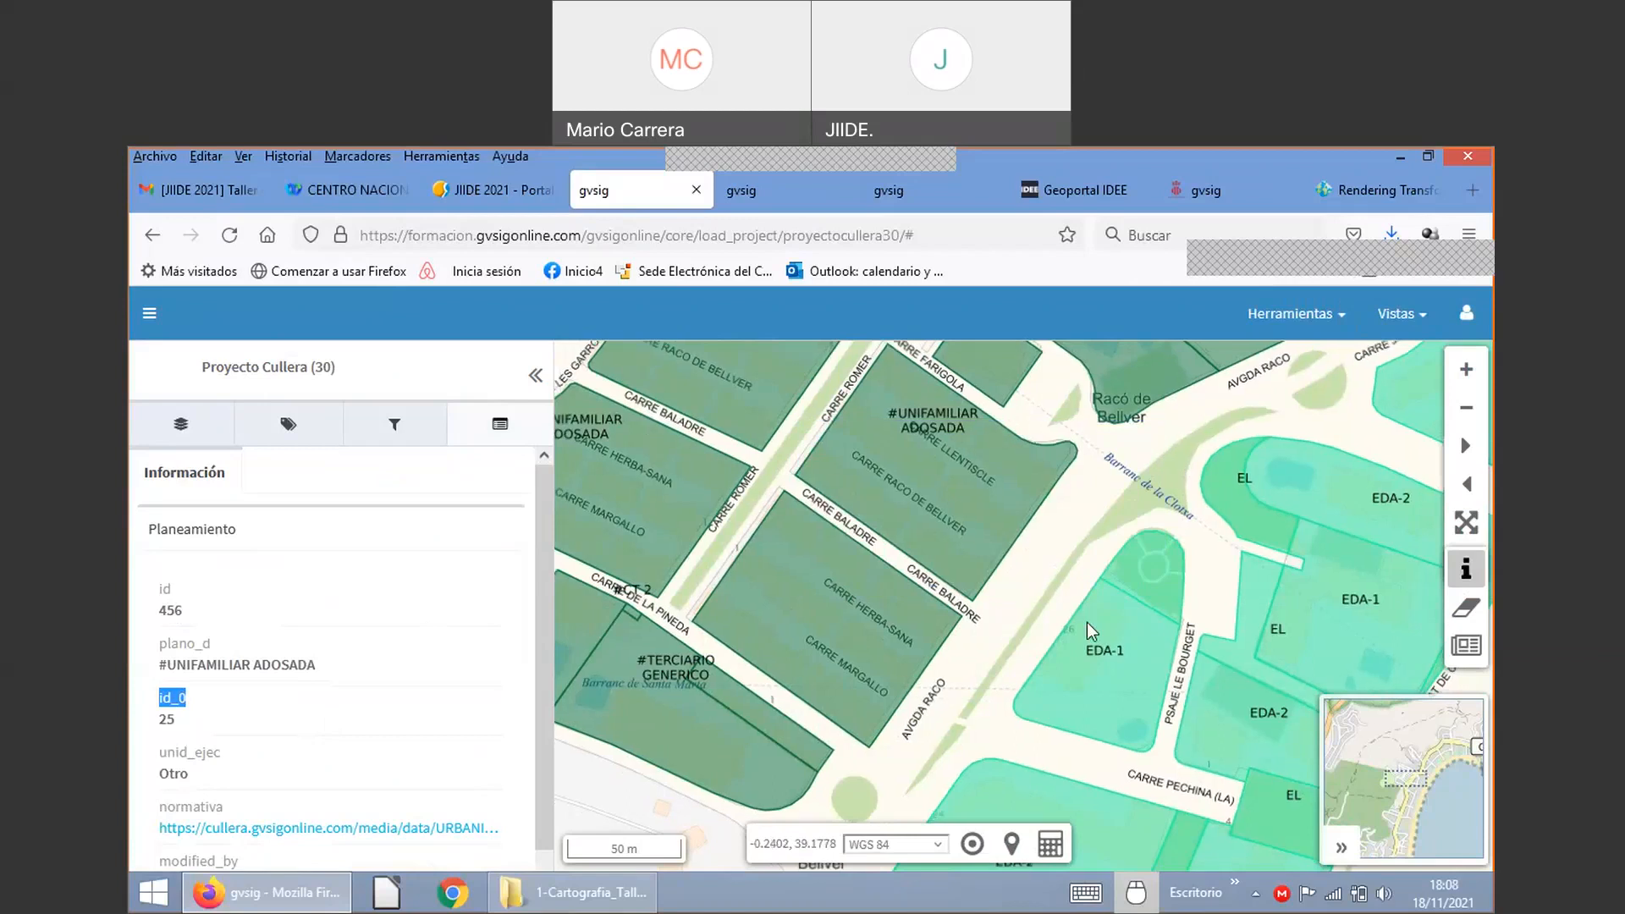
scroll(1087, 622, down, 2)
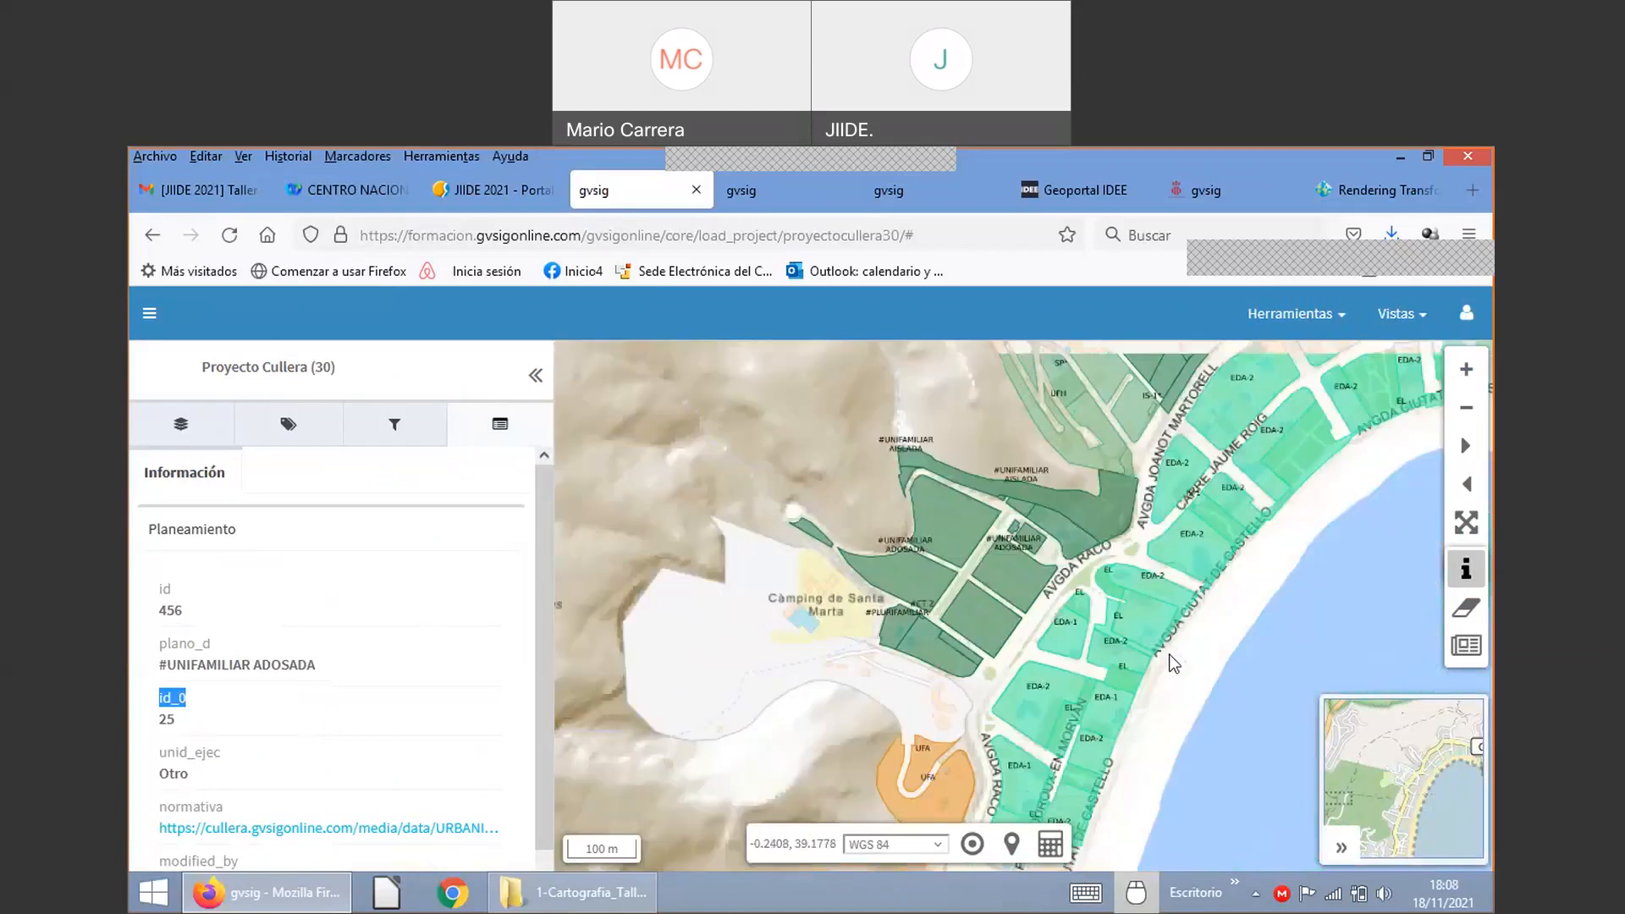
scroll(1136, 657, down, 1)
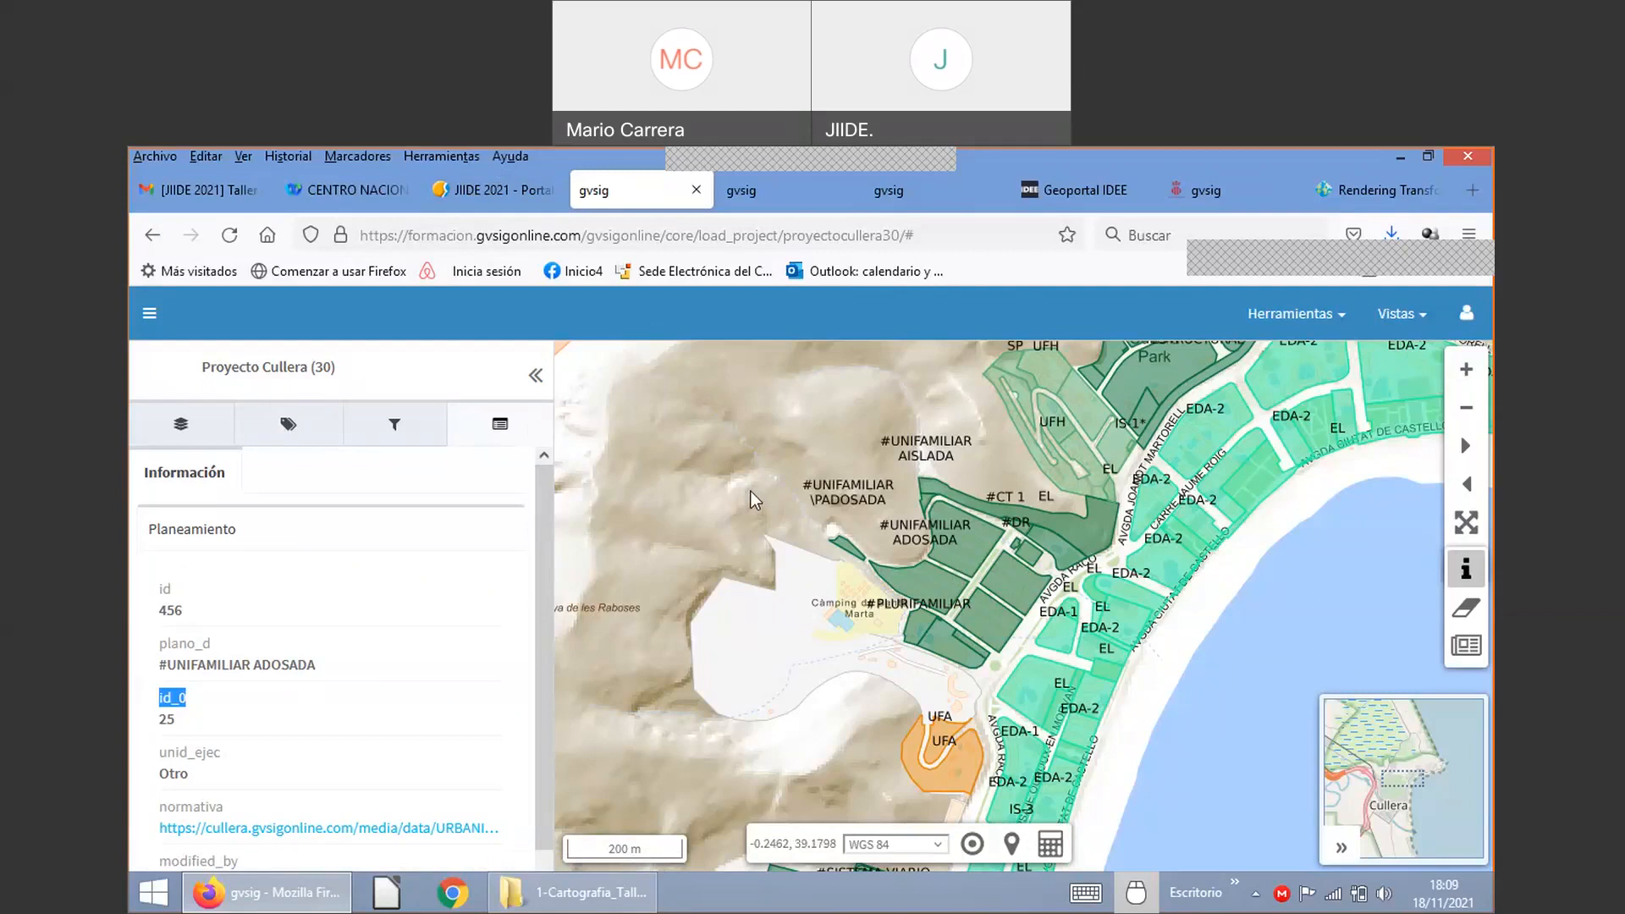
Step: Drop down the top-bar Vistas menu offering Vista 2D and Catálogo
click(1401, 317)
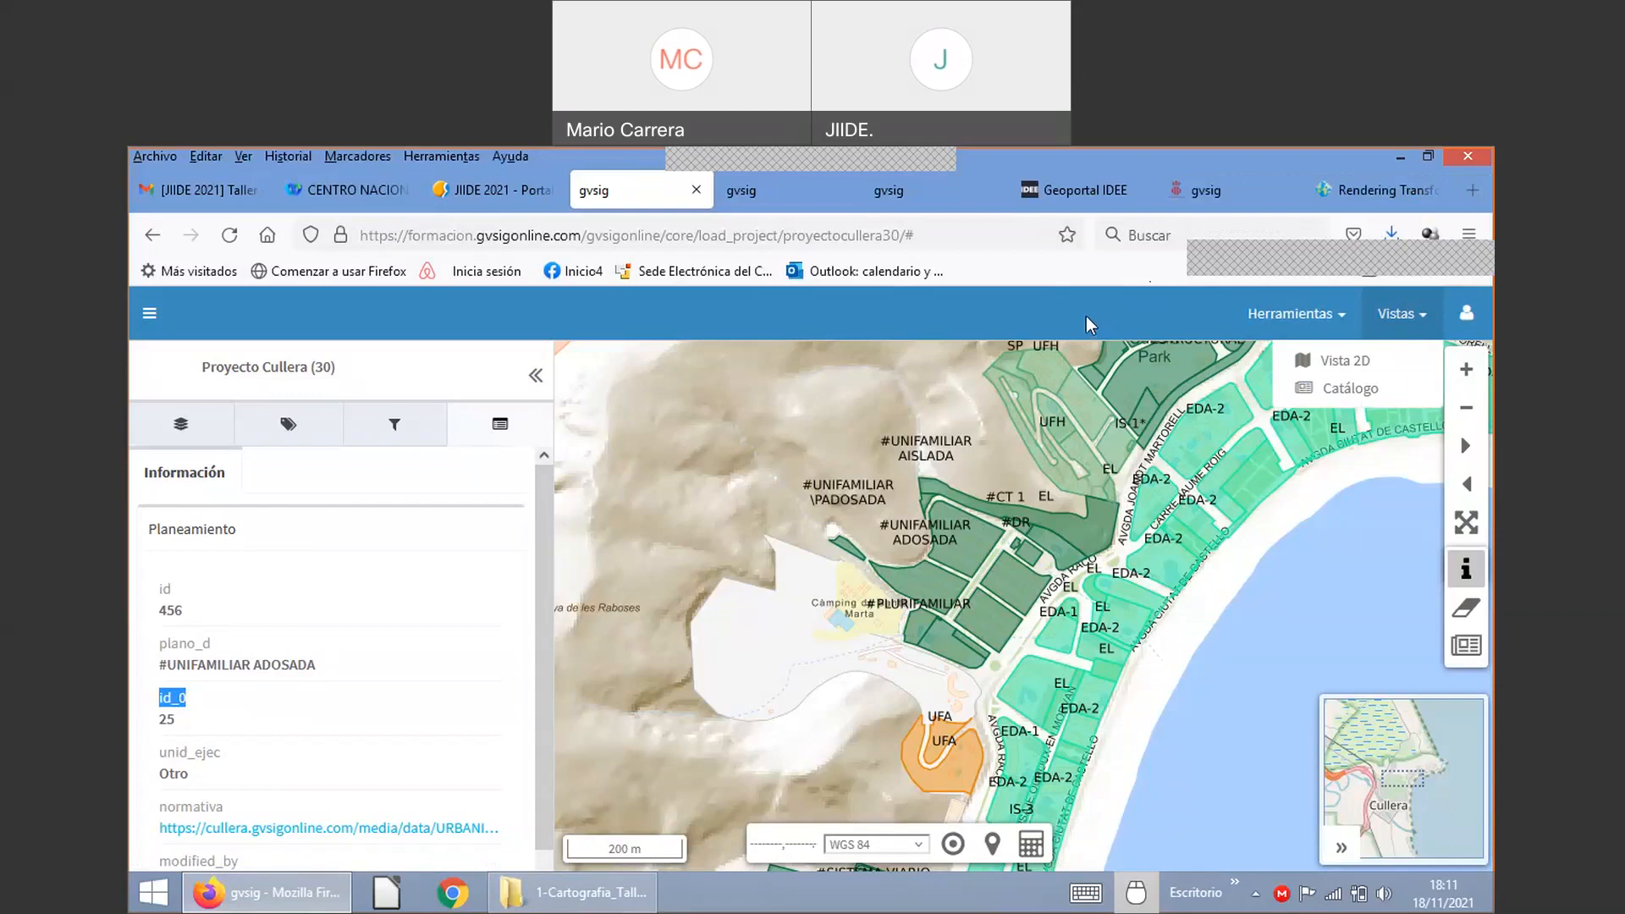
Step: In a new tab, search the web for 'github gvsig online'
click(1471, 191)
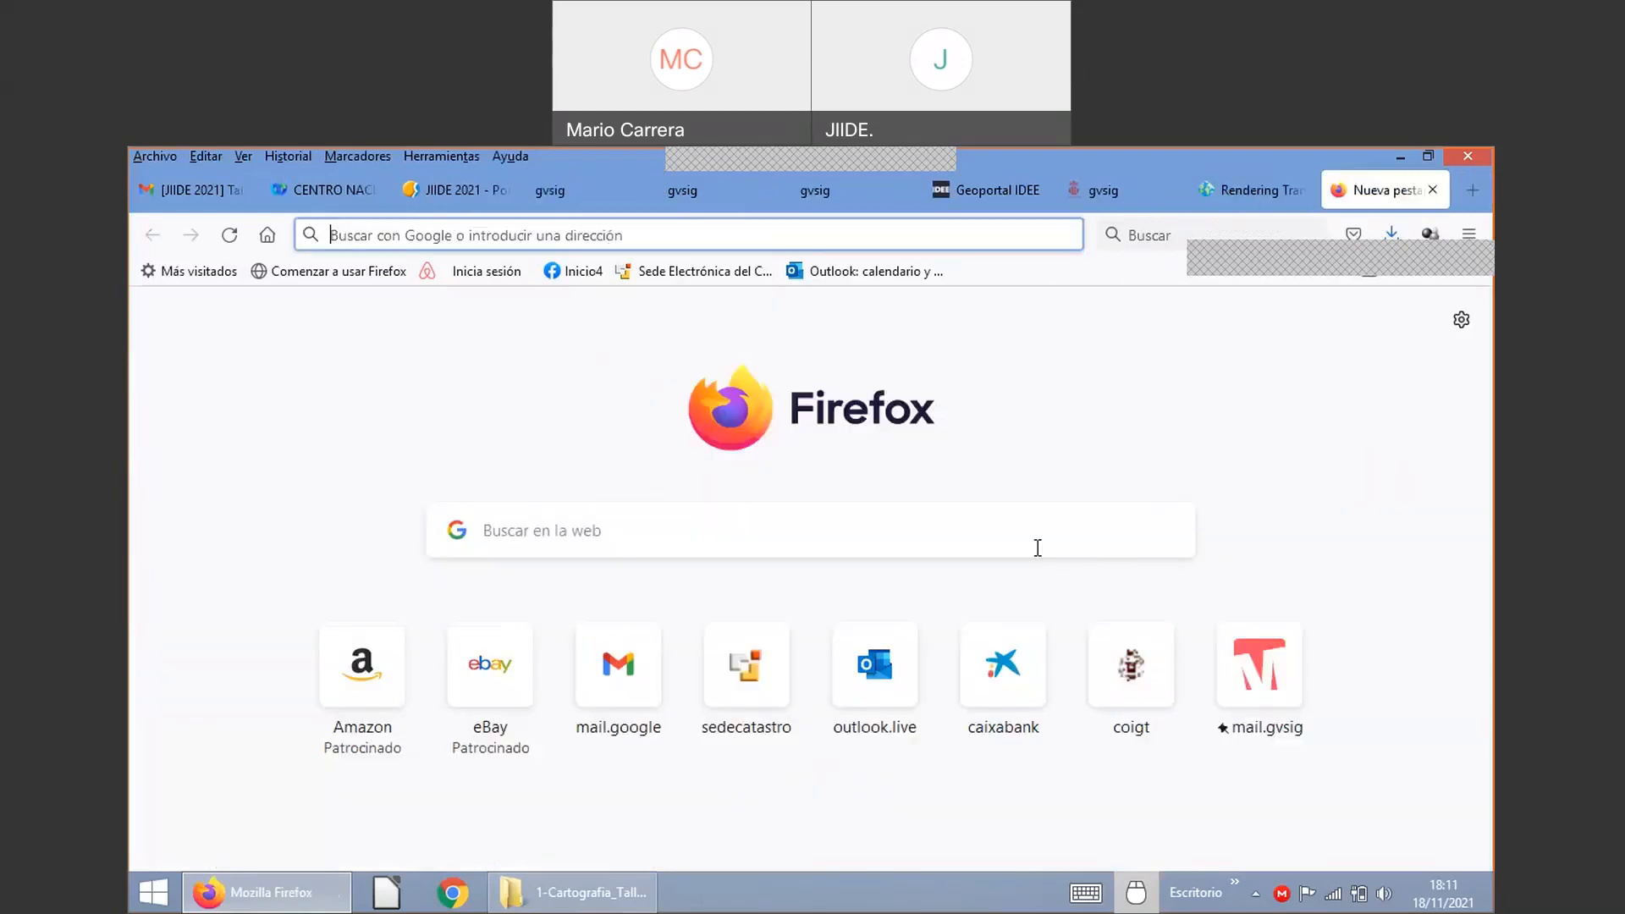
text(githu)
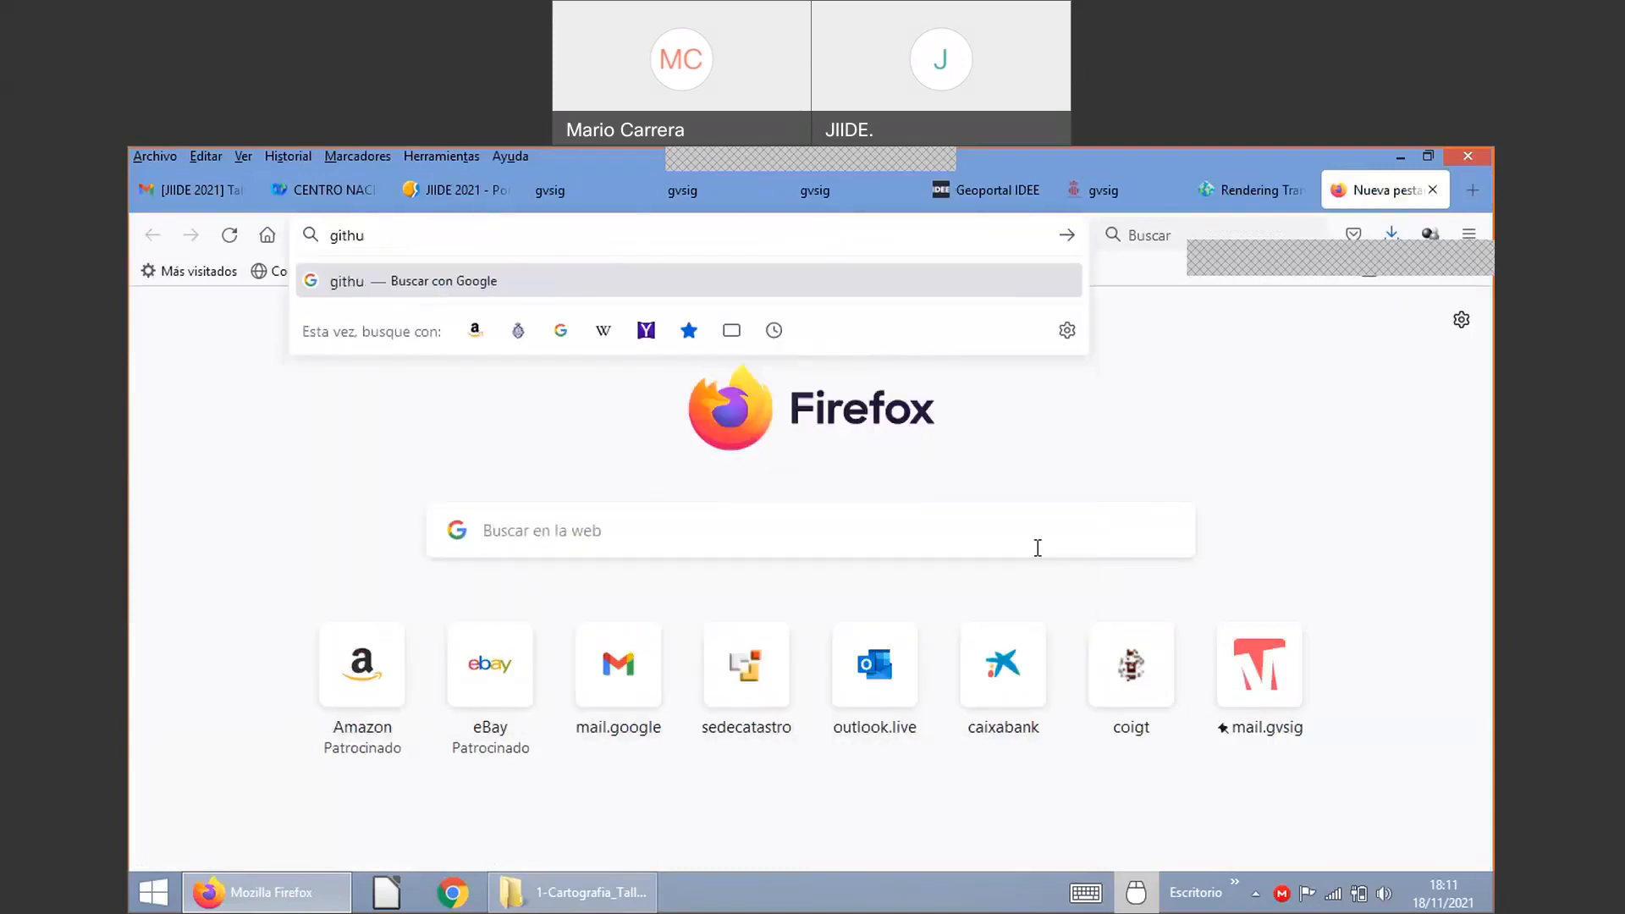
text(b gvsig onli)
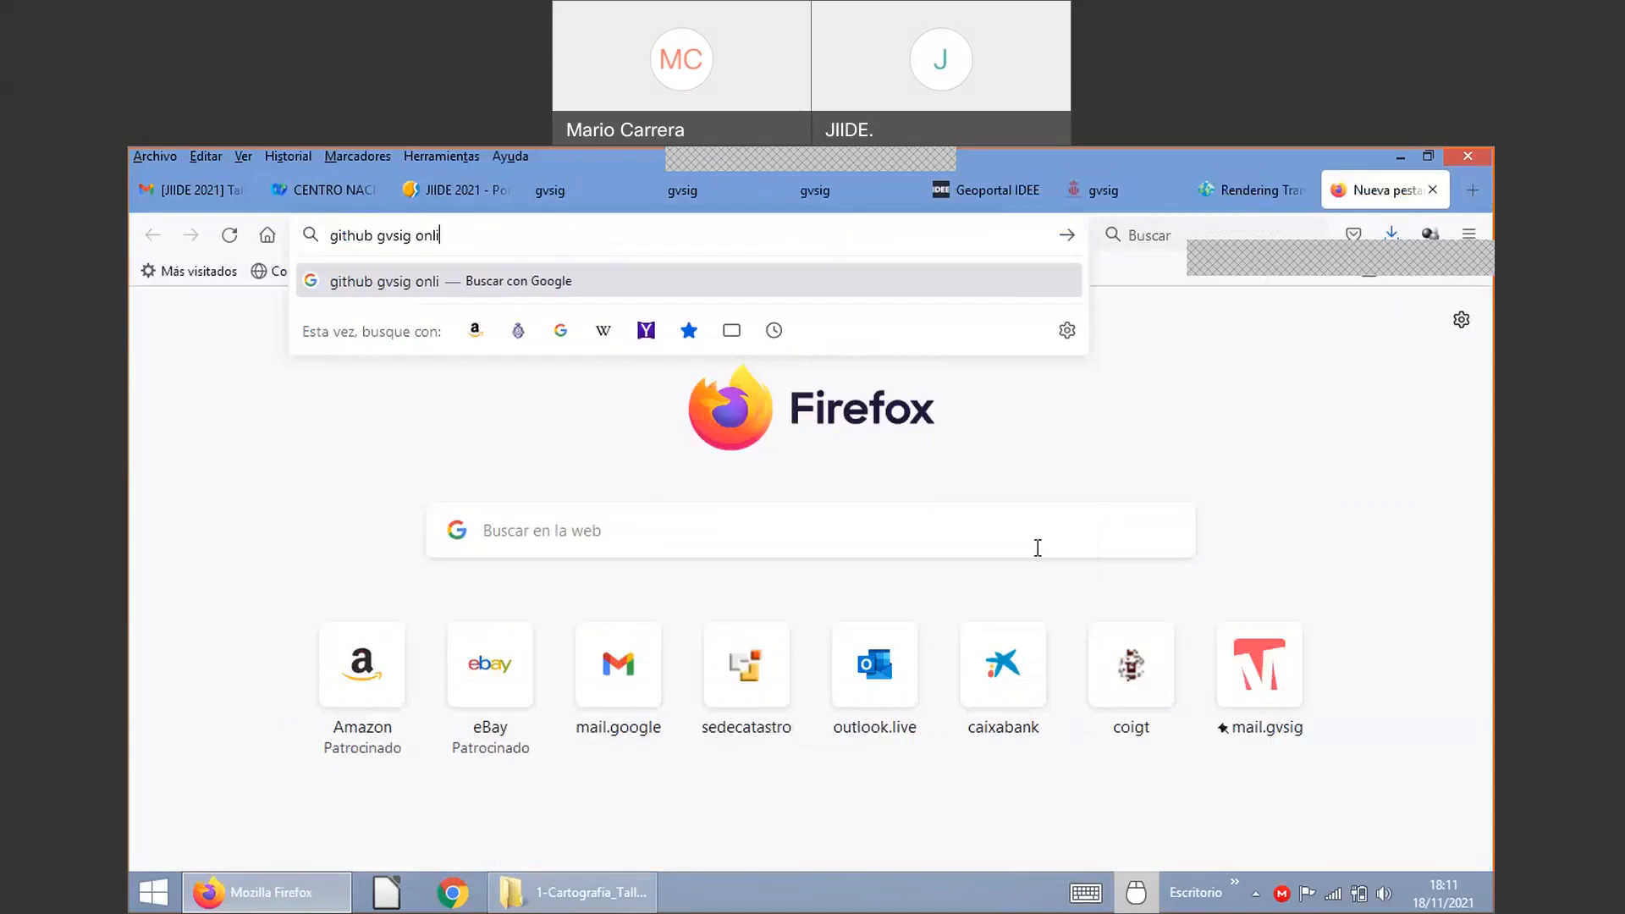
text(ne)
key(Return)
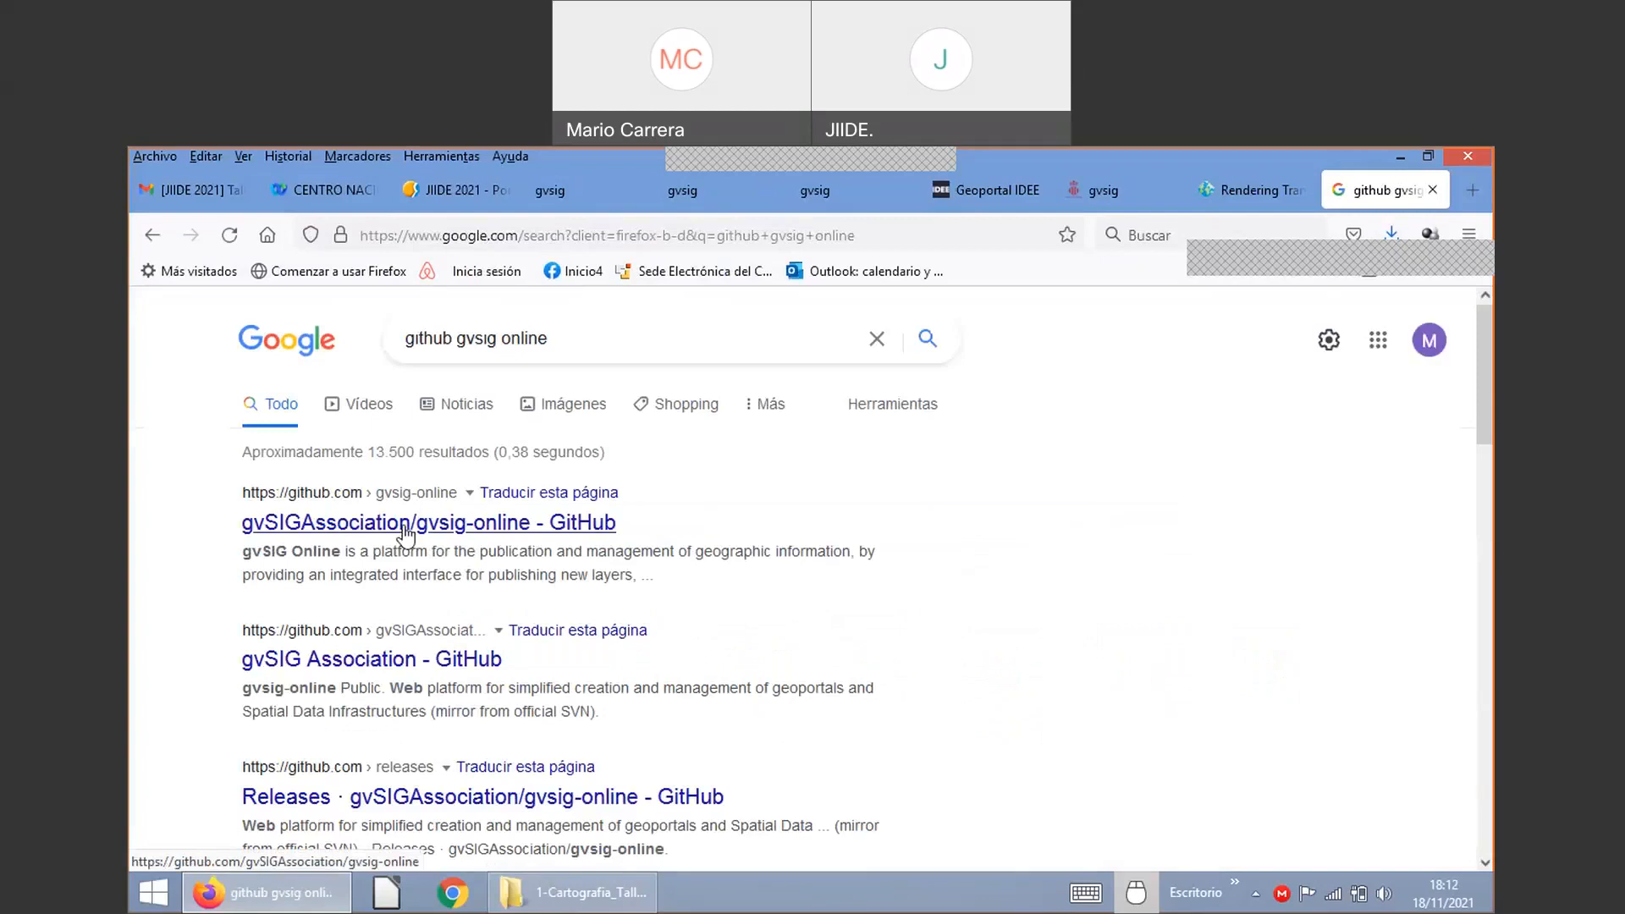
Step: Open the gvSIGAssociation/gvsig-online GitHub result, then start another blank tab
click(405, 531)
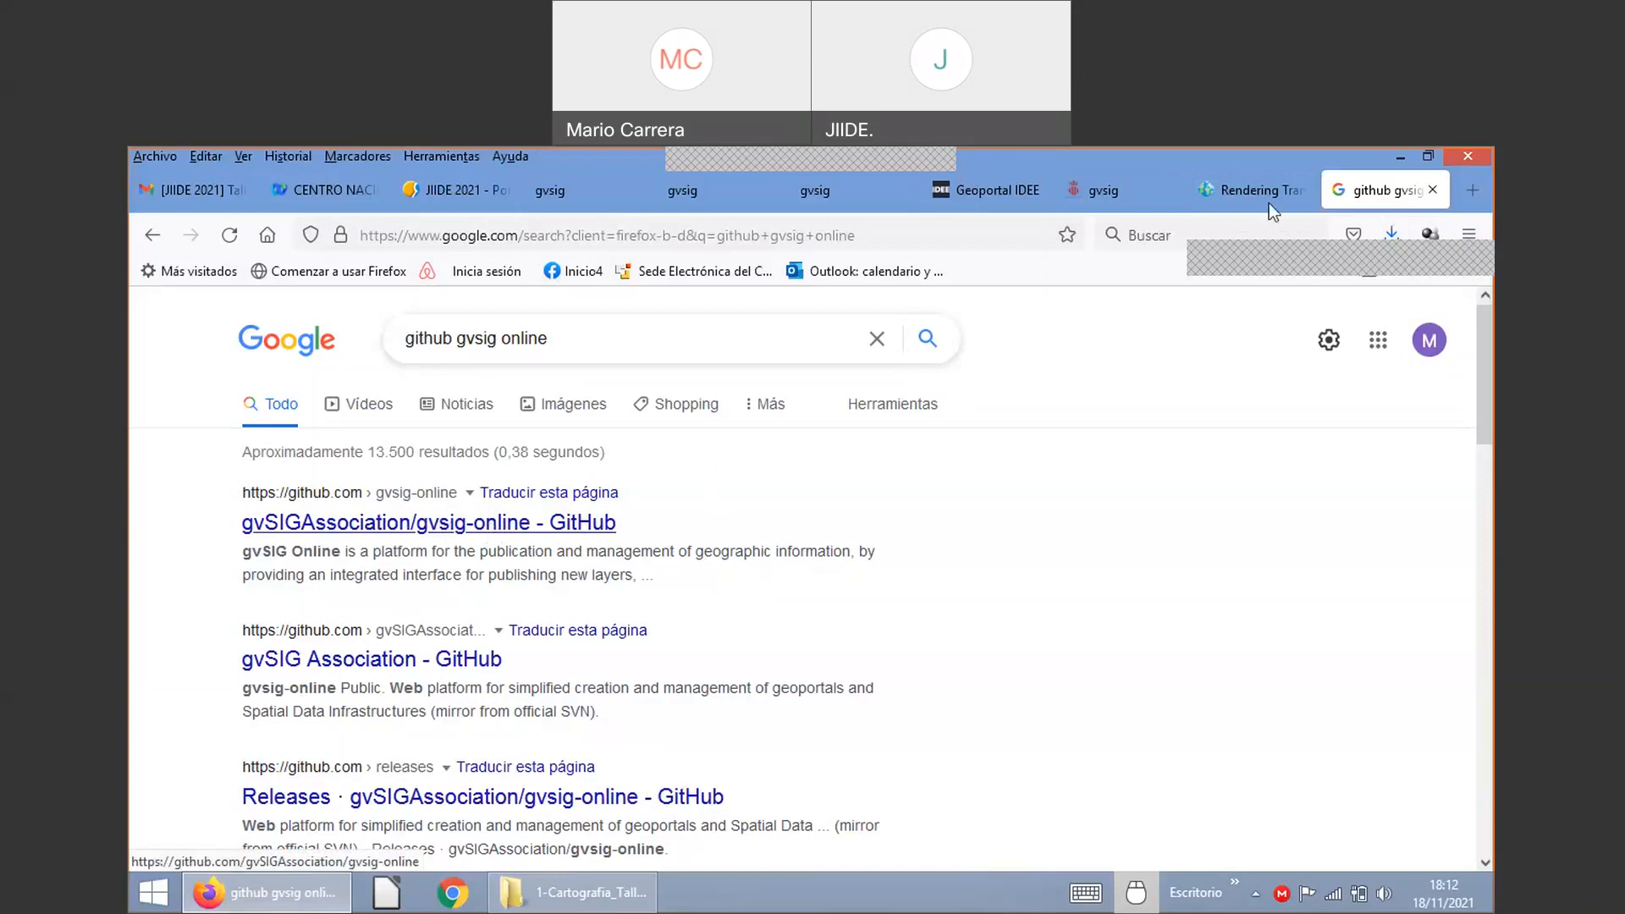
click(1472, 191)
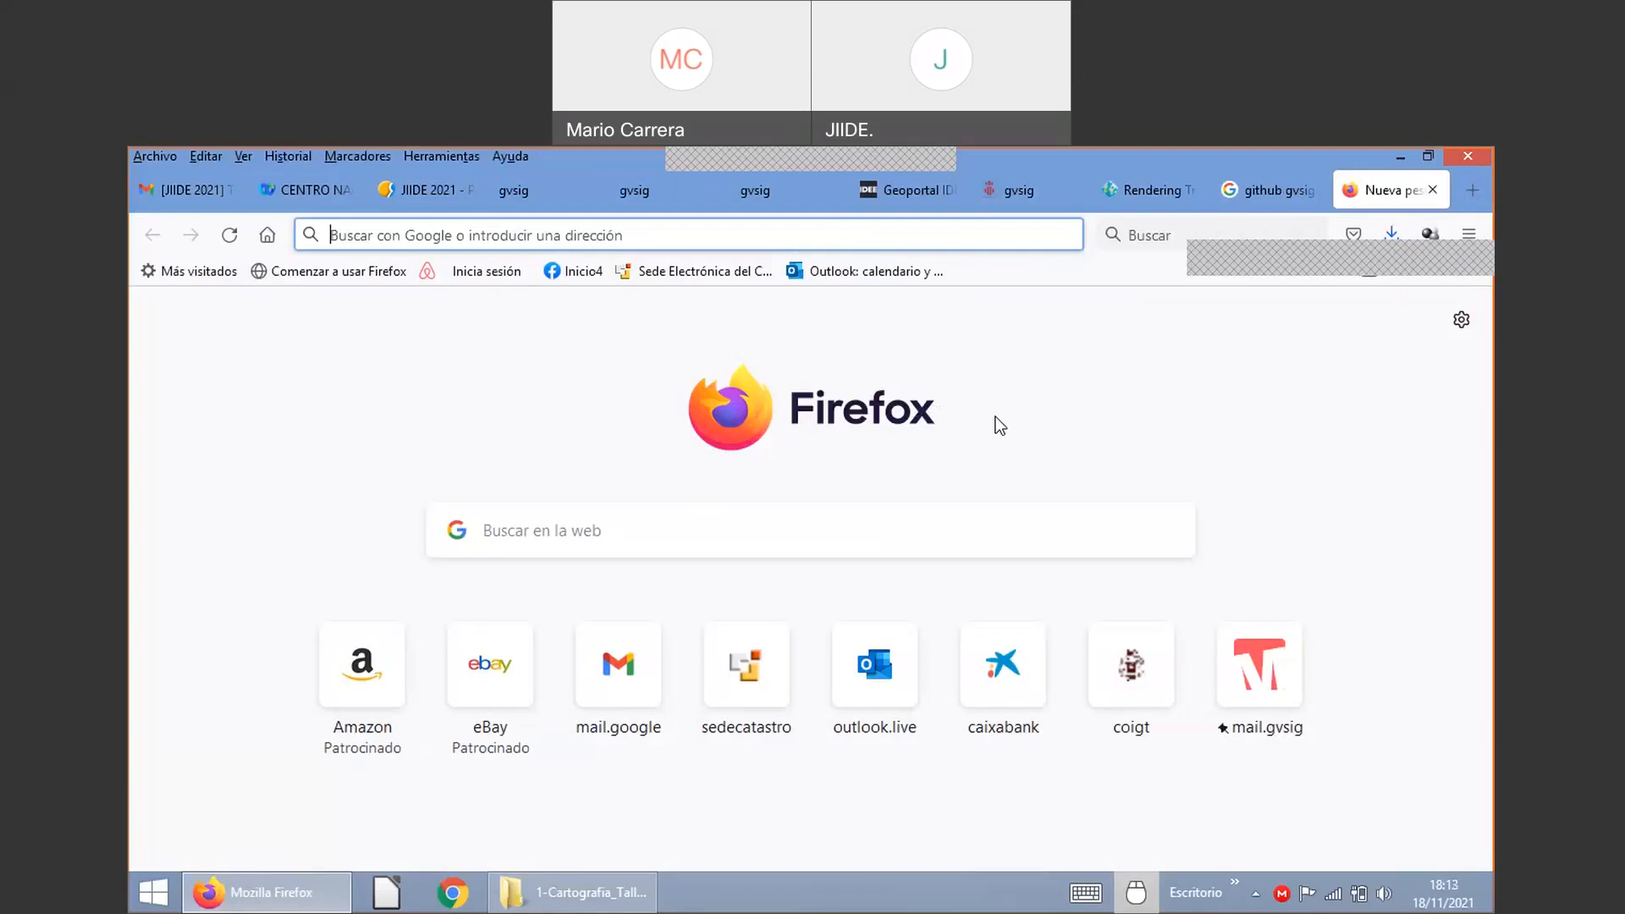
Step: Search for 'visor ideuy' and open the visualizador.ide.uy result
text(visor)
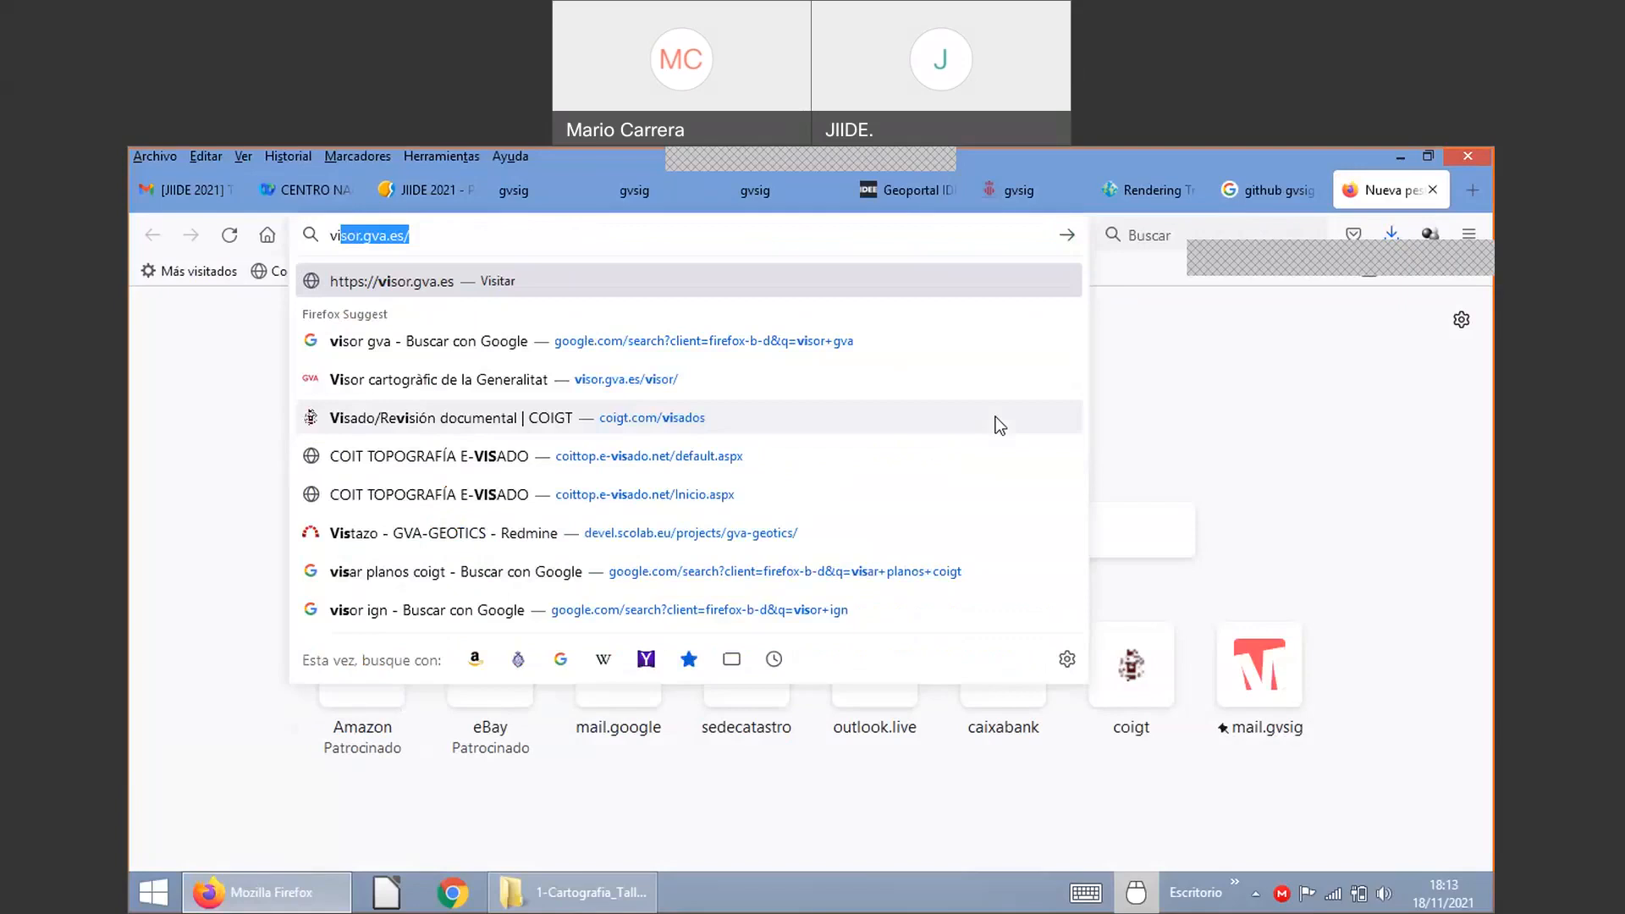
text( ur)
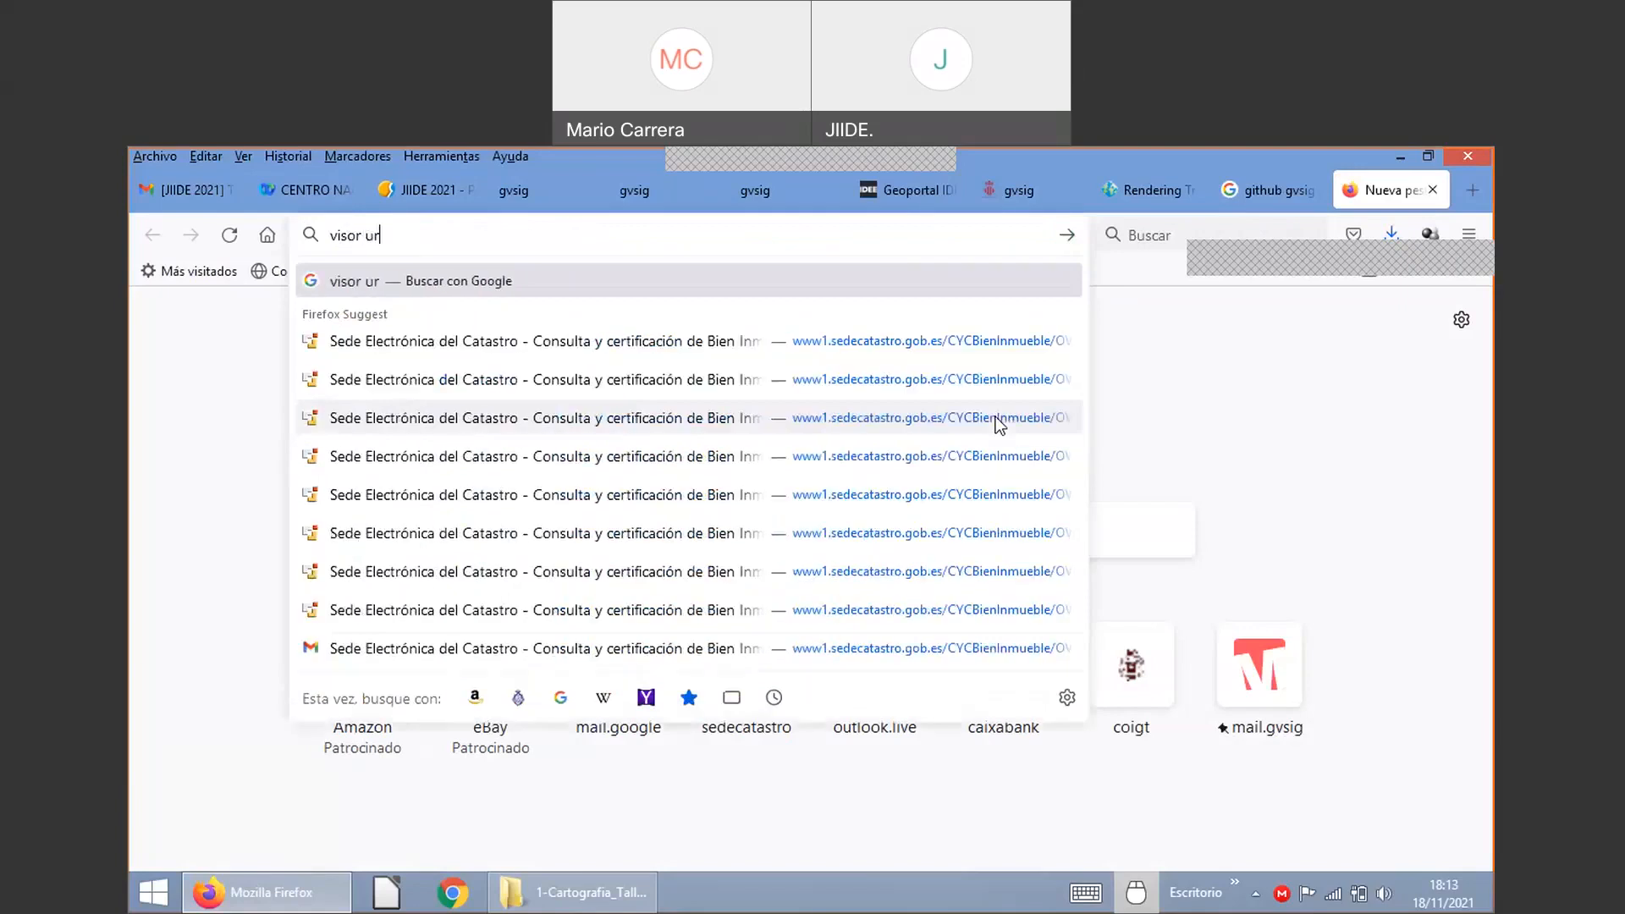
key(BackSpace)
key(BackSpace)
text(ide)
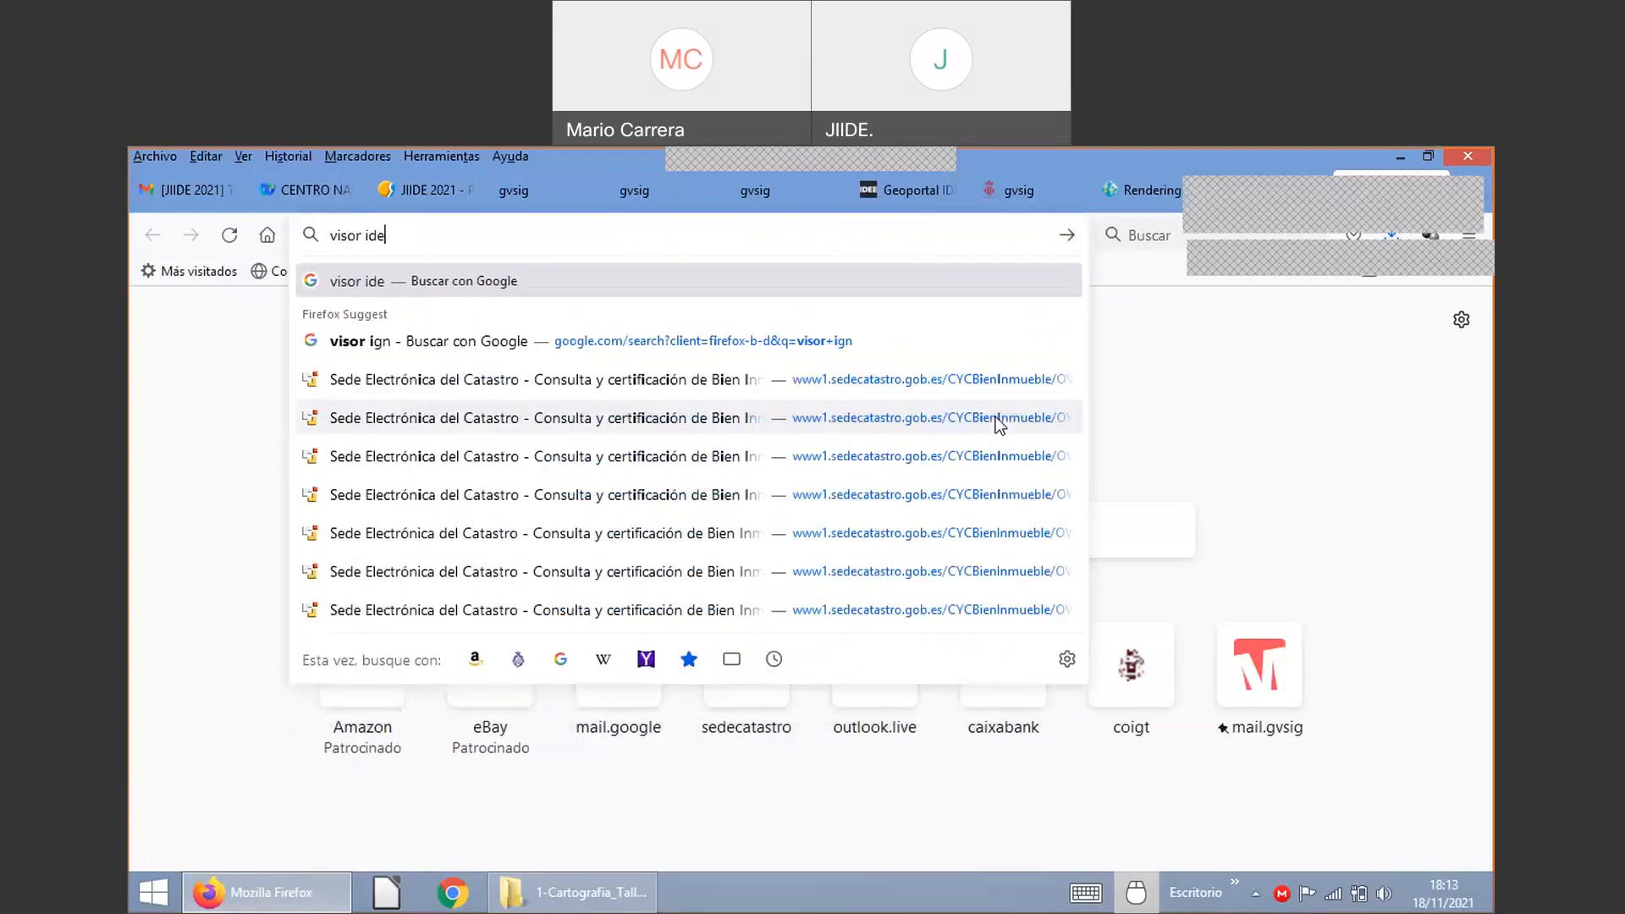
text(uy)
key(Return)
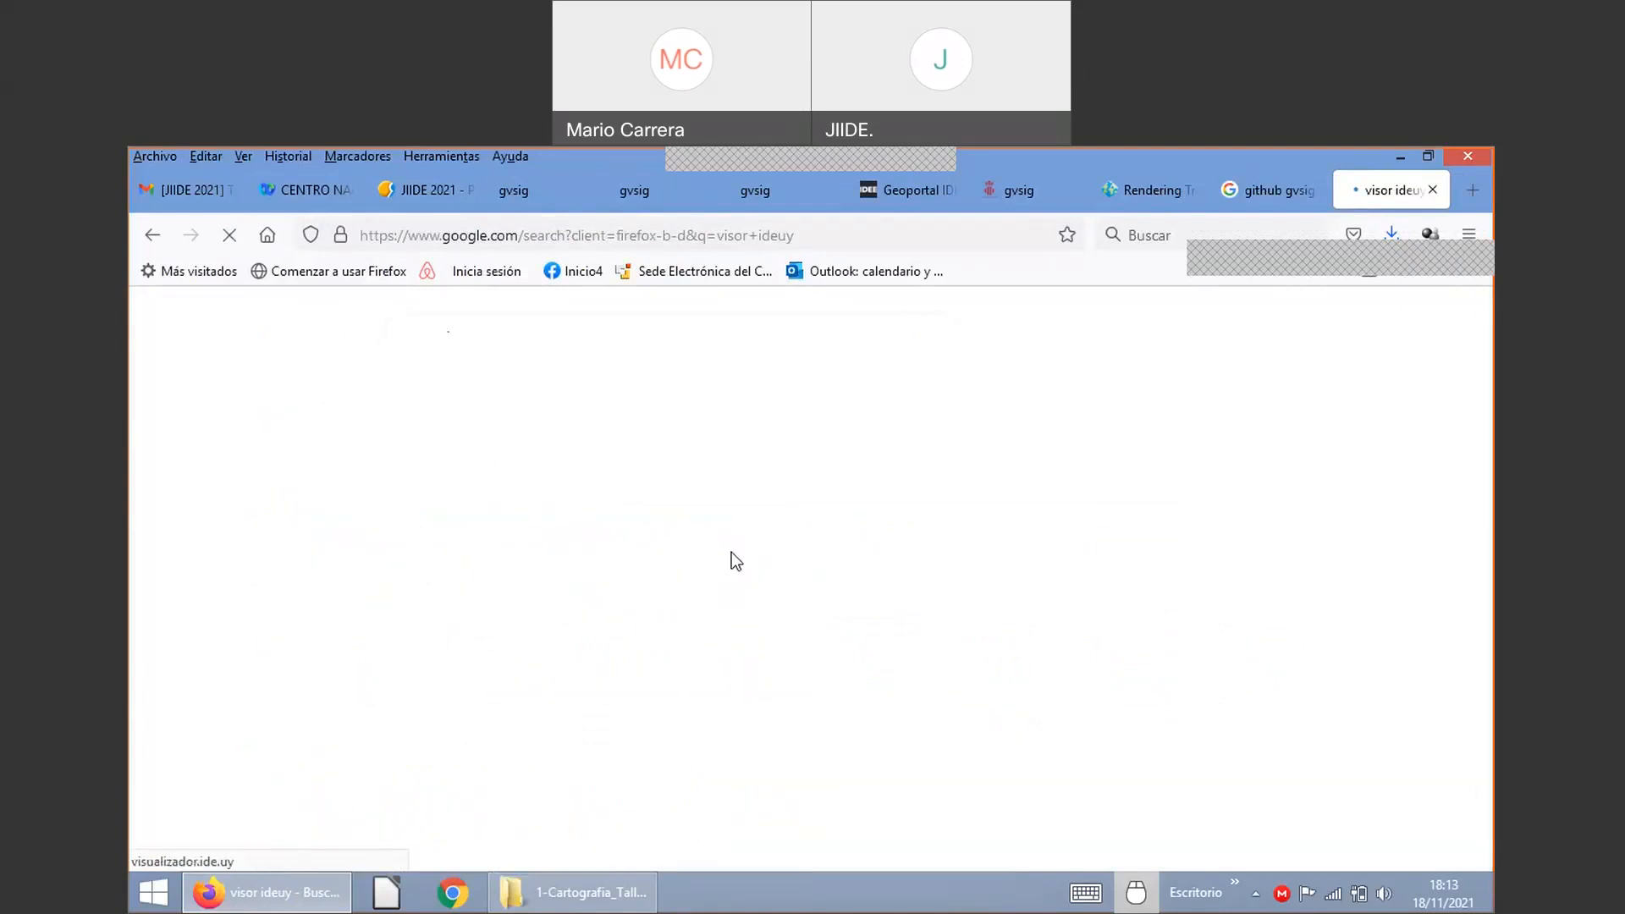
click(732, 552)
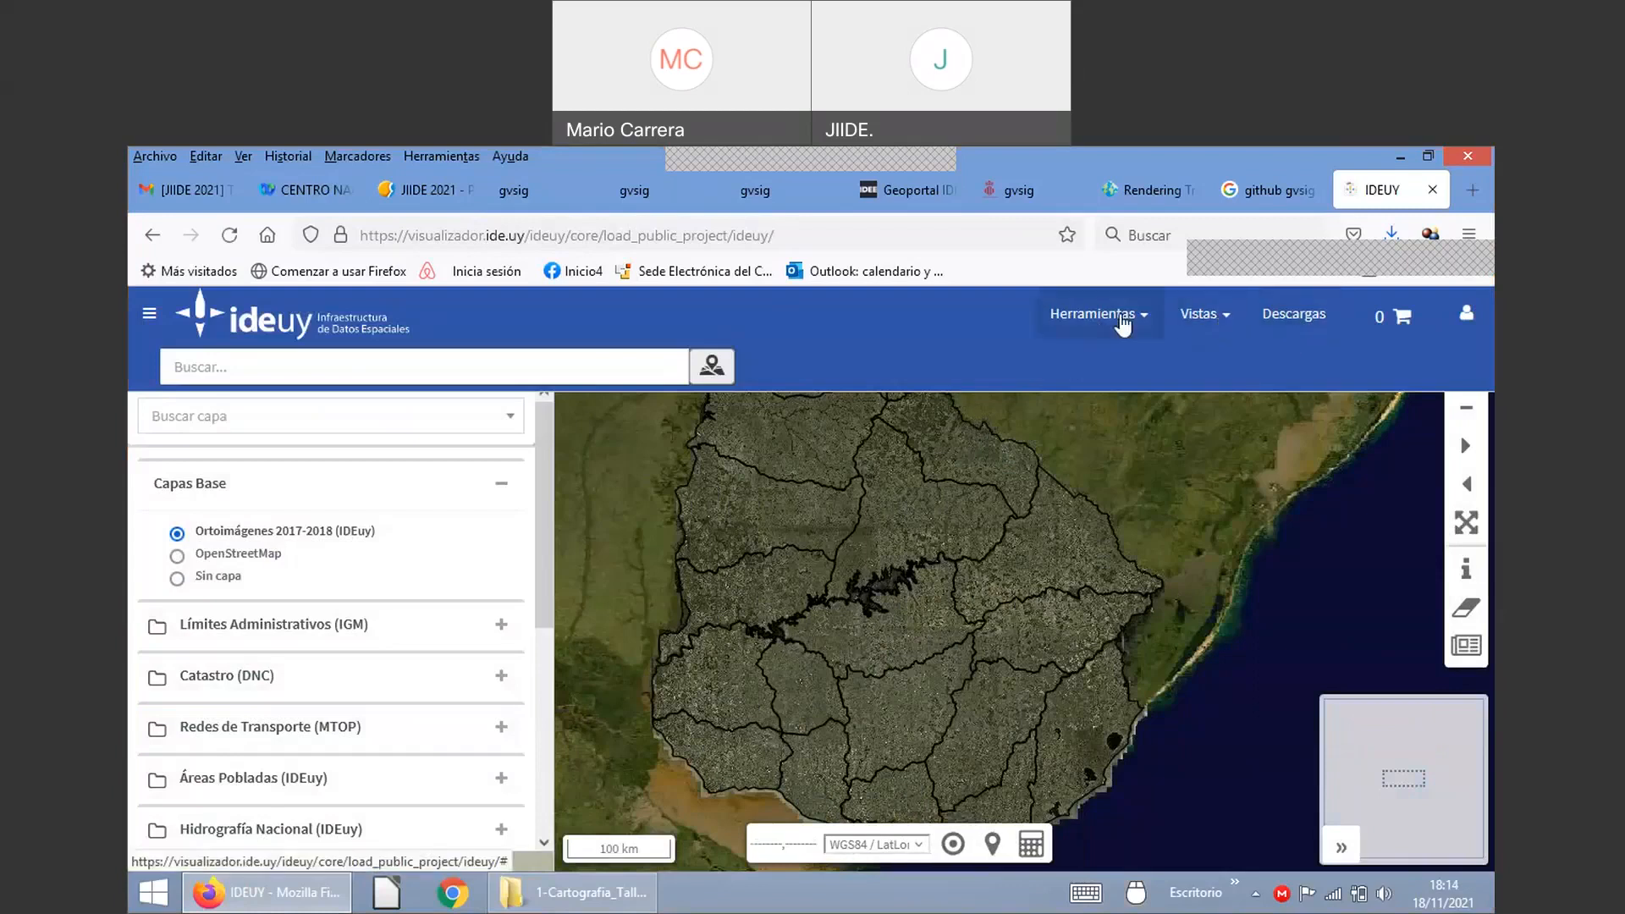
Step: Browse the viewer's Herramientas menu, then show the 2D, catalog and 3D view choices
click(1122, 315)
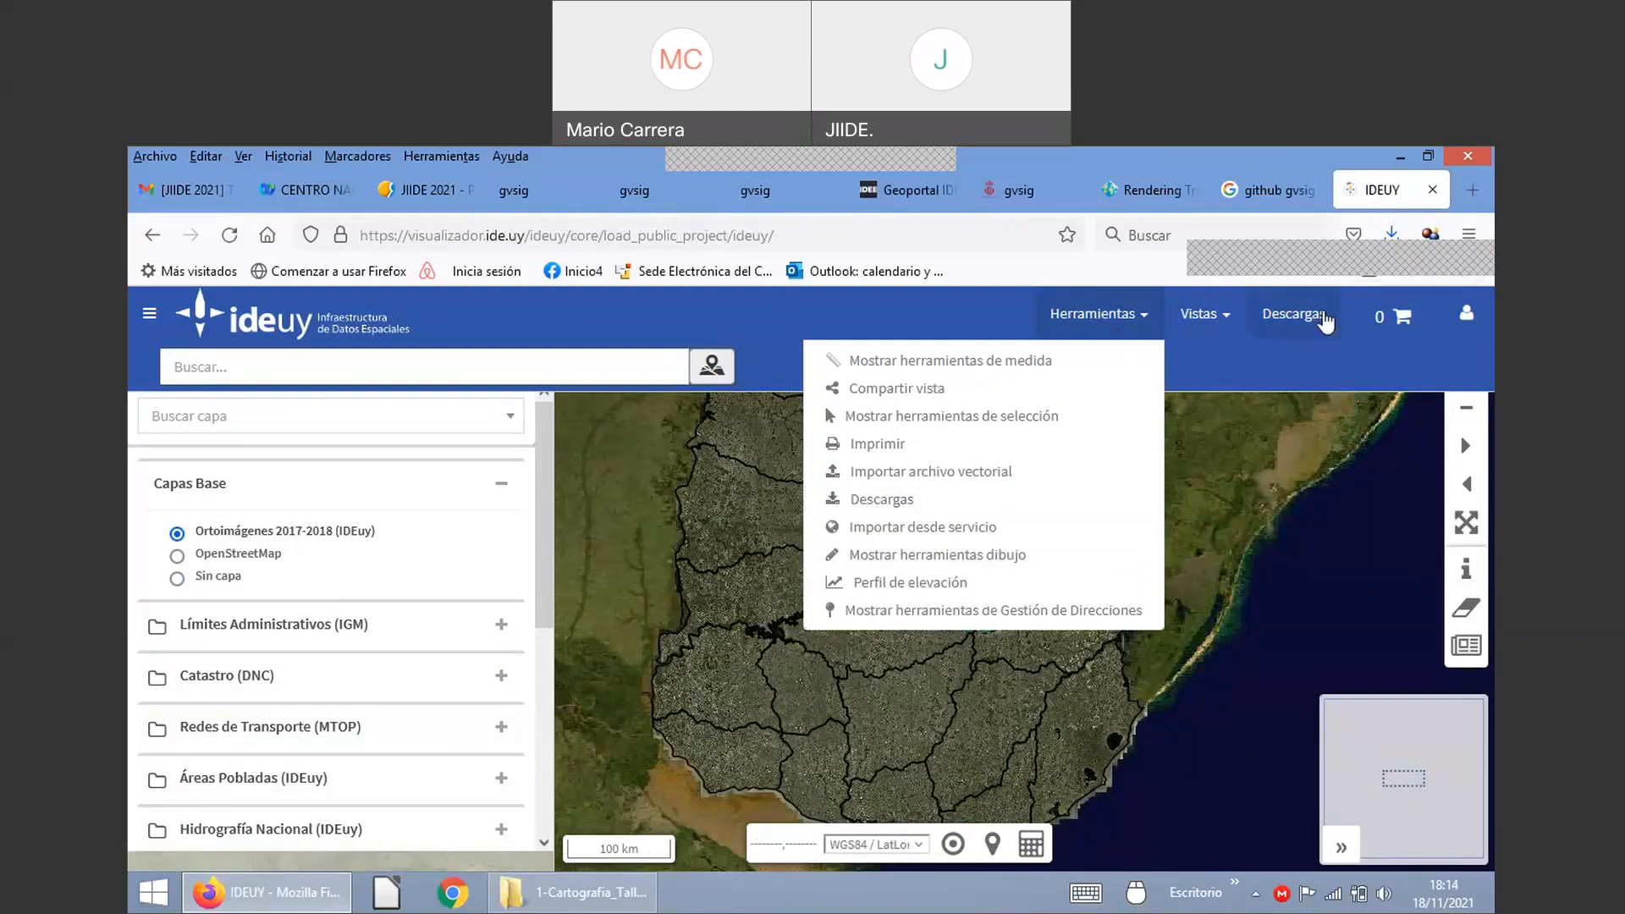
click(1244, 330)
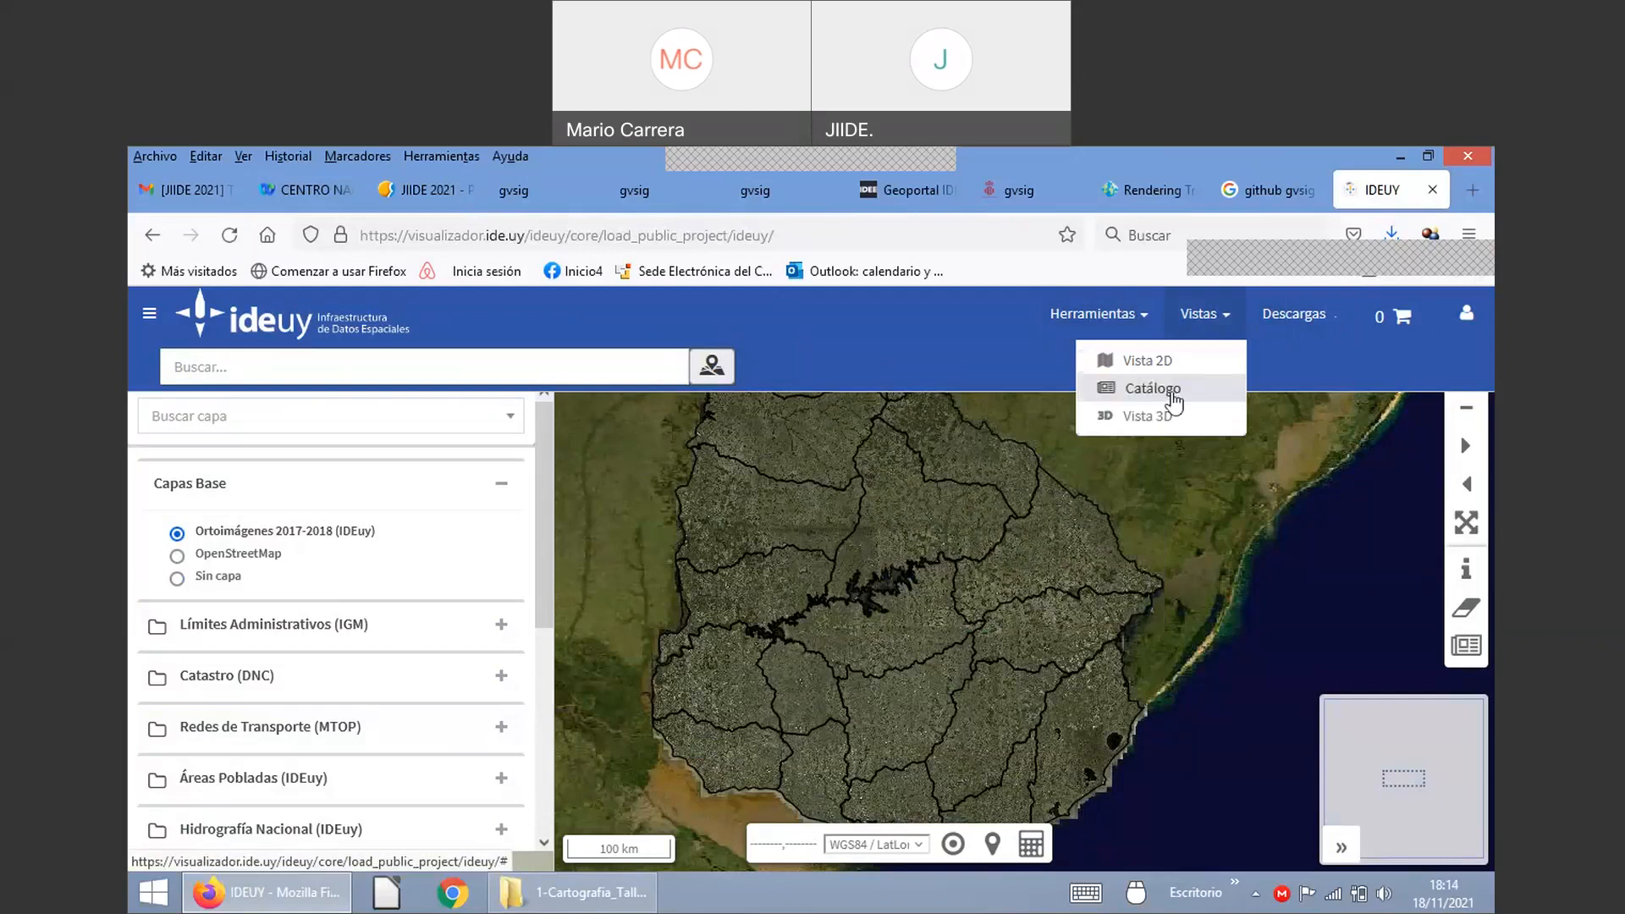
Step: Switch the viewer to Catálogo and browse the 1068 pages of orthophoto result cards and filter facets
click(1172, 396)
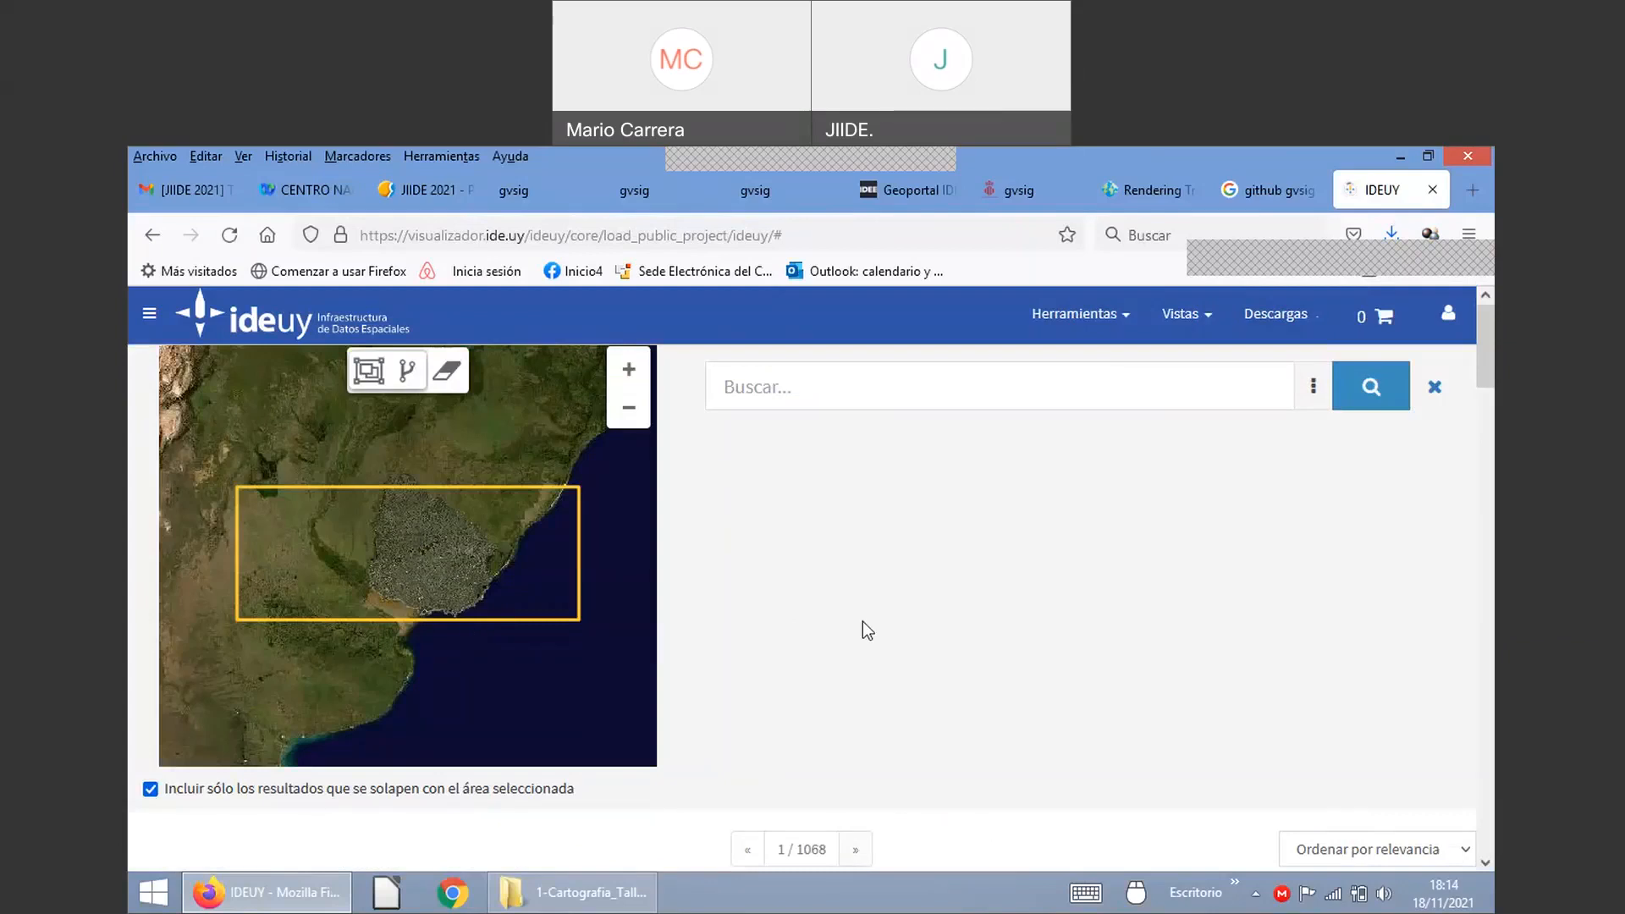
scroll(1070, 588, down, 5)
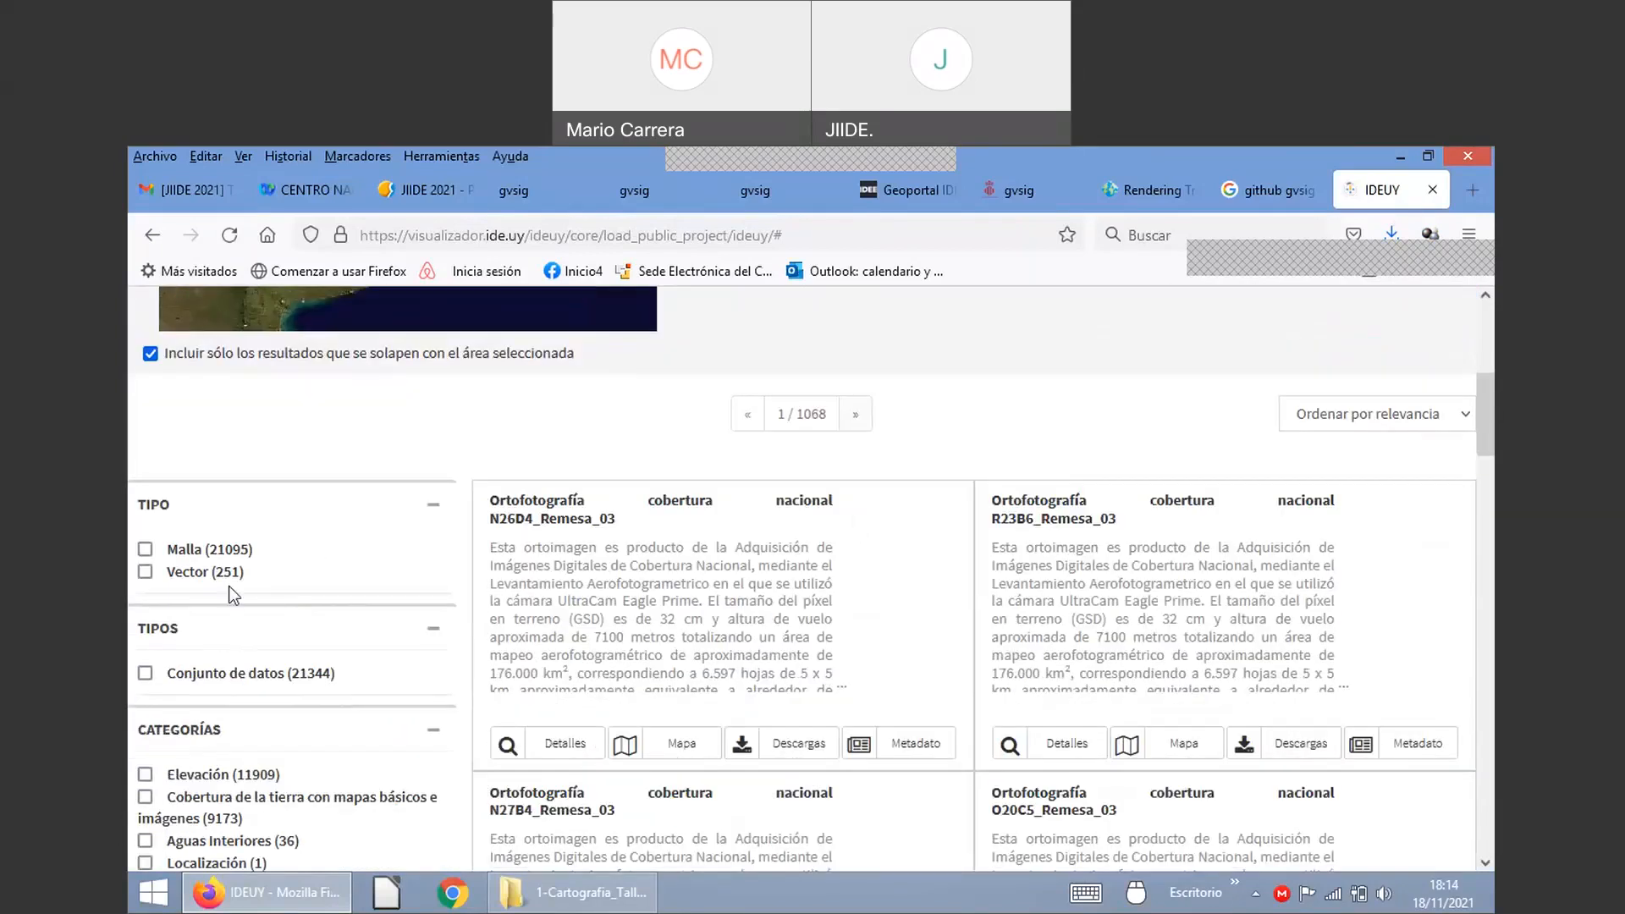
scroll(228, 585, down, 3)
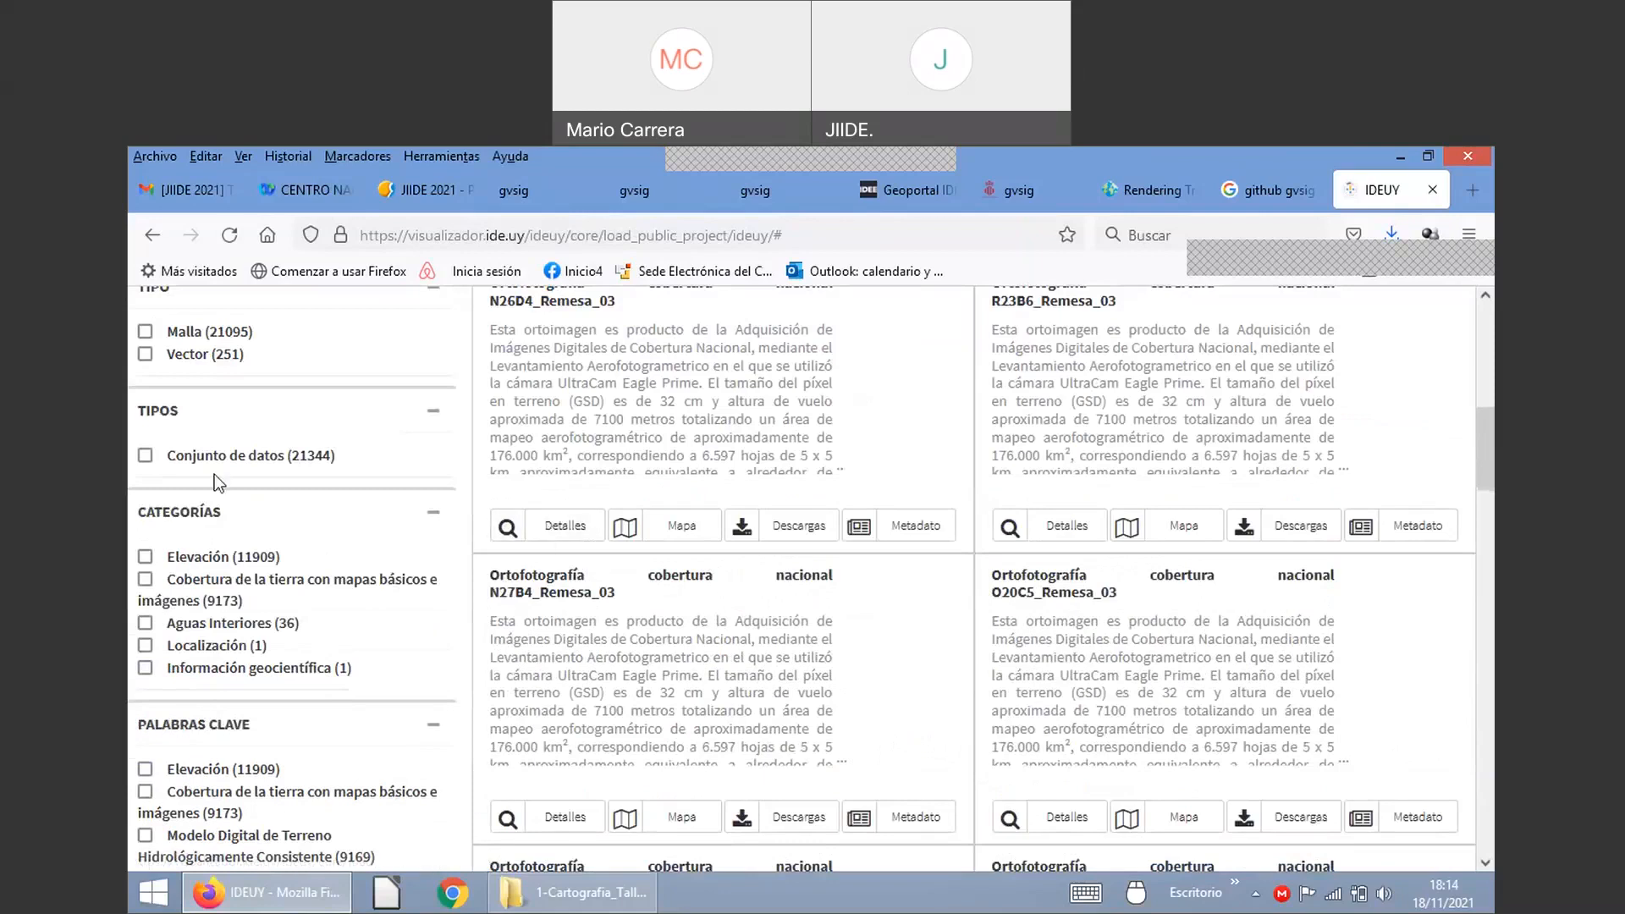
scroll(215, 474, down, 3)
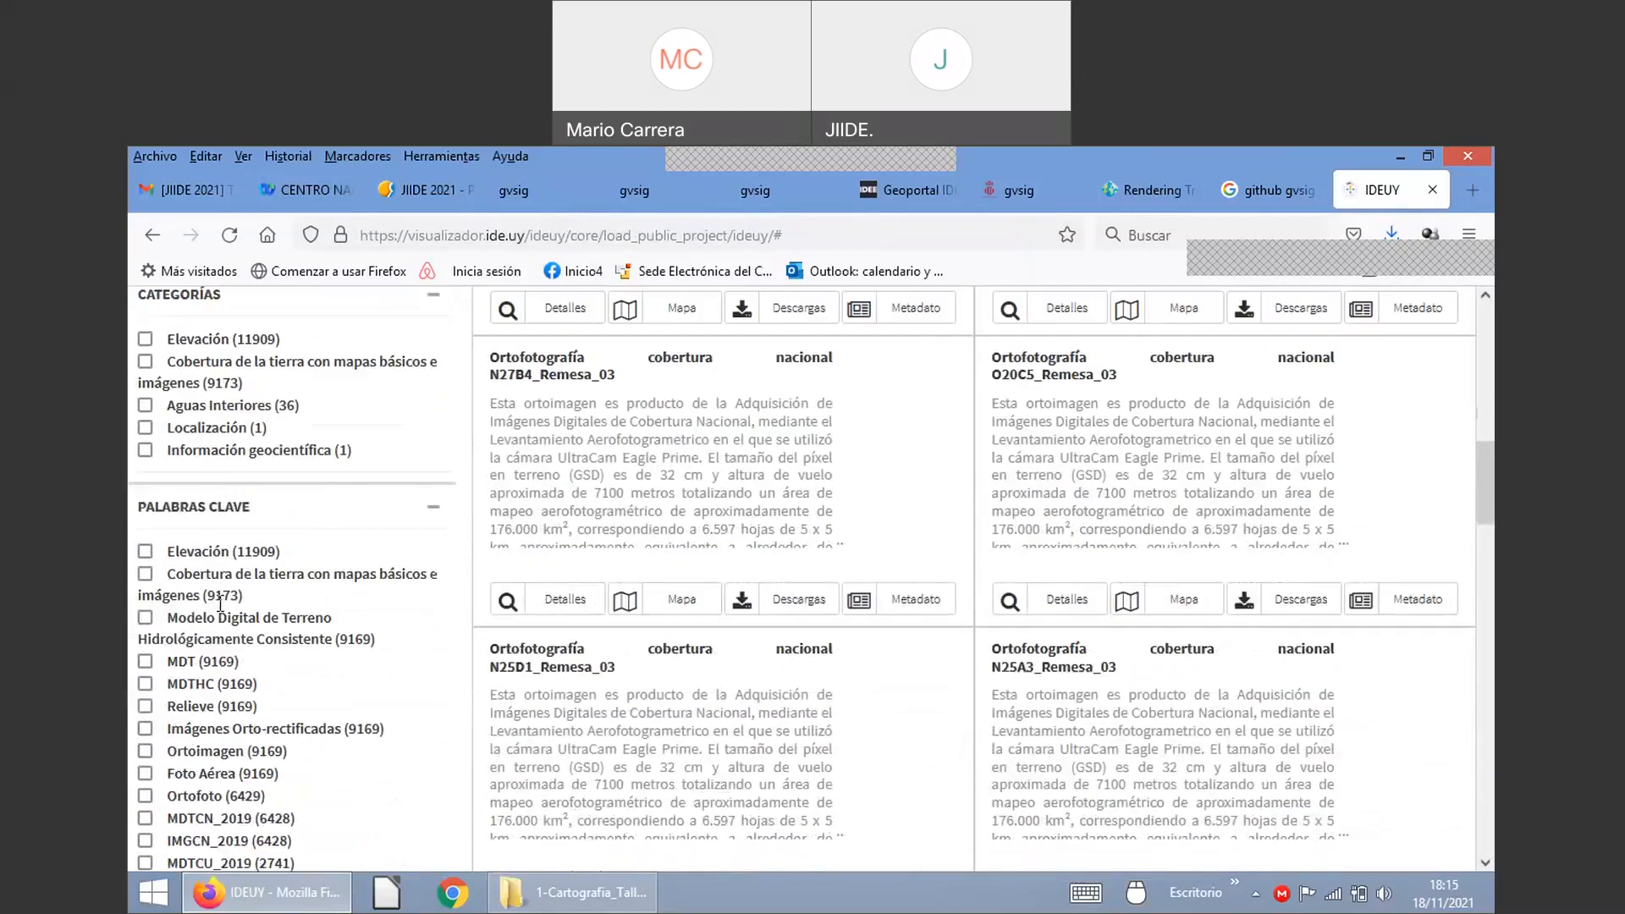
scroll(220, 604, down, 3)
scroll(233, 639, down, 6)
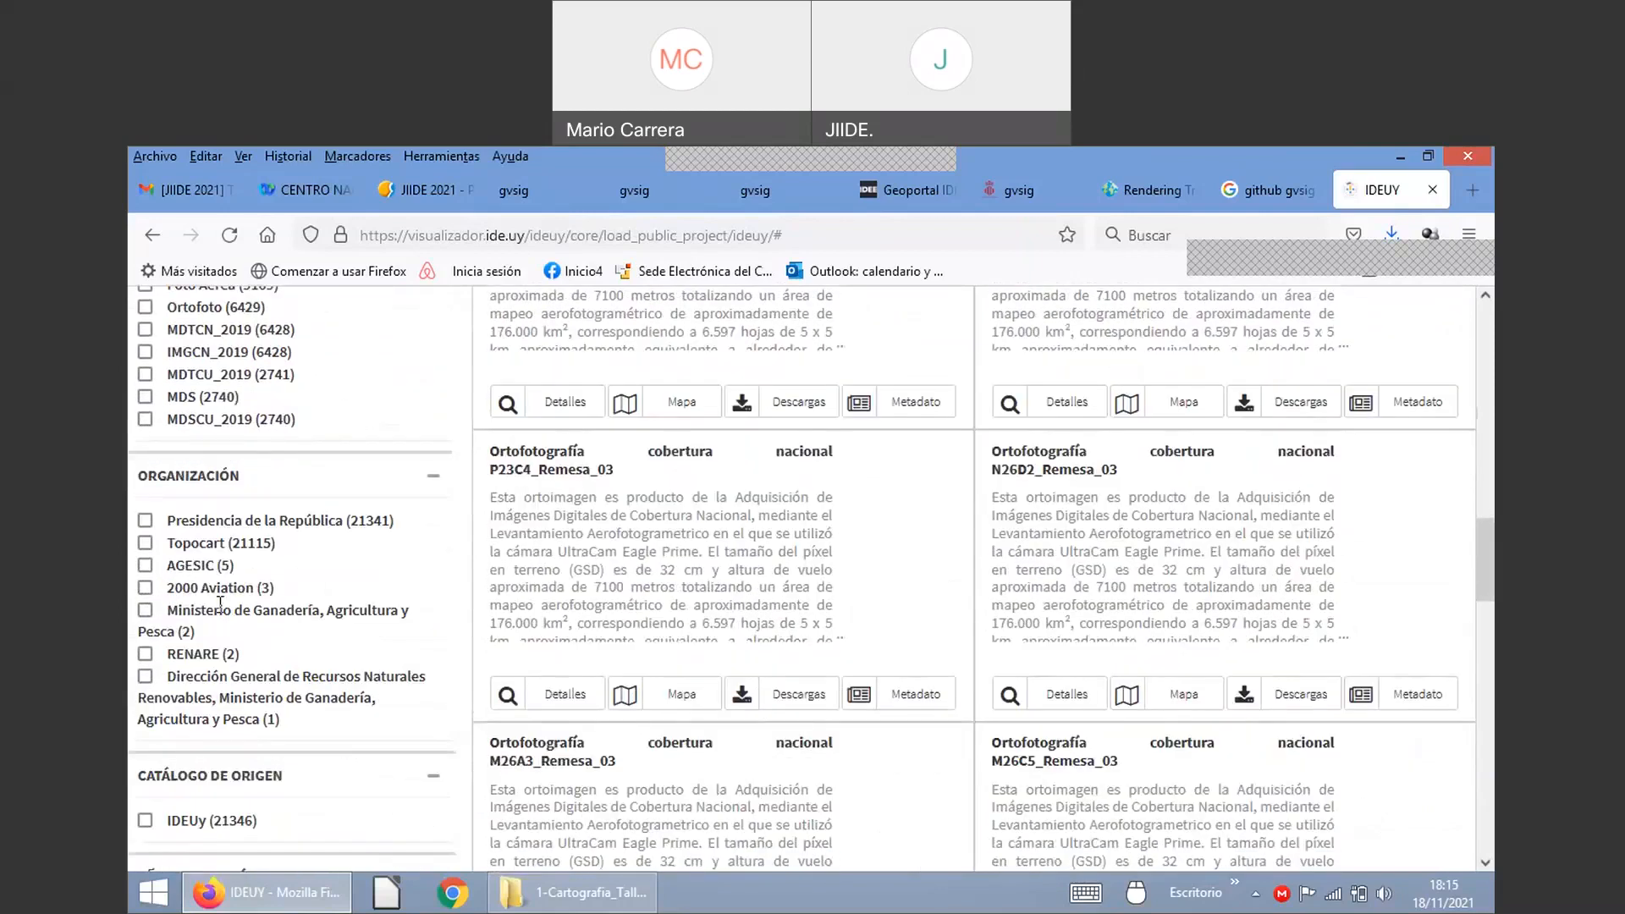
scroll(230, 595, down, 8)
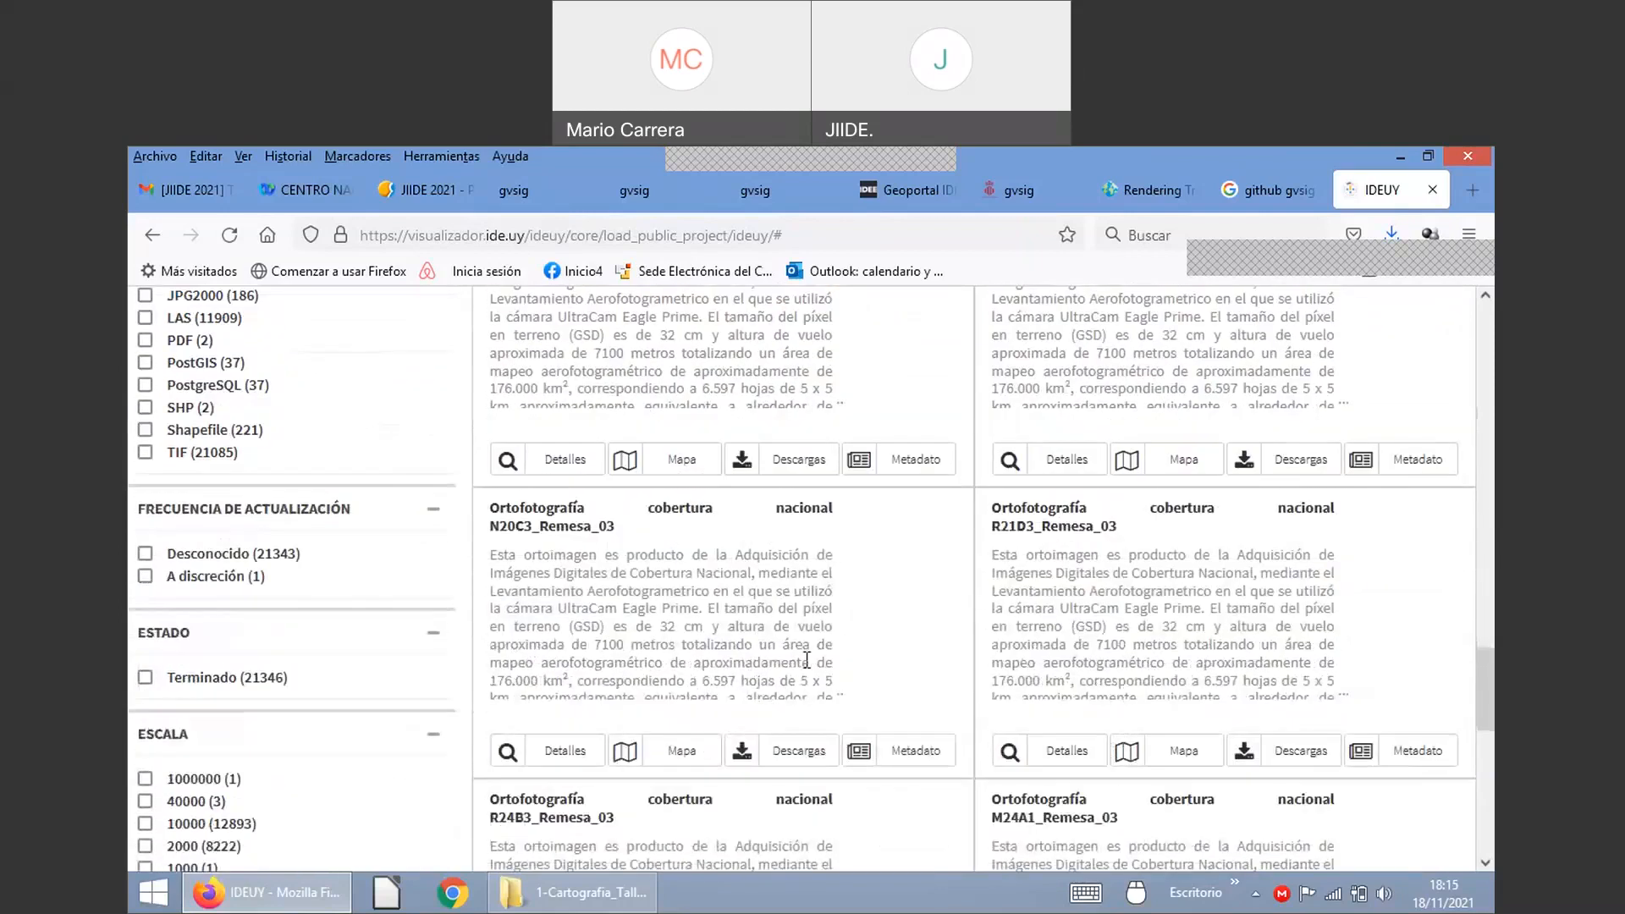
scroll(811, 656, up, 12)
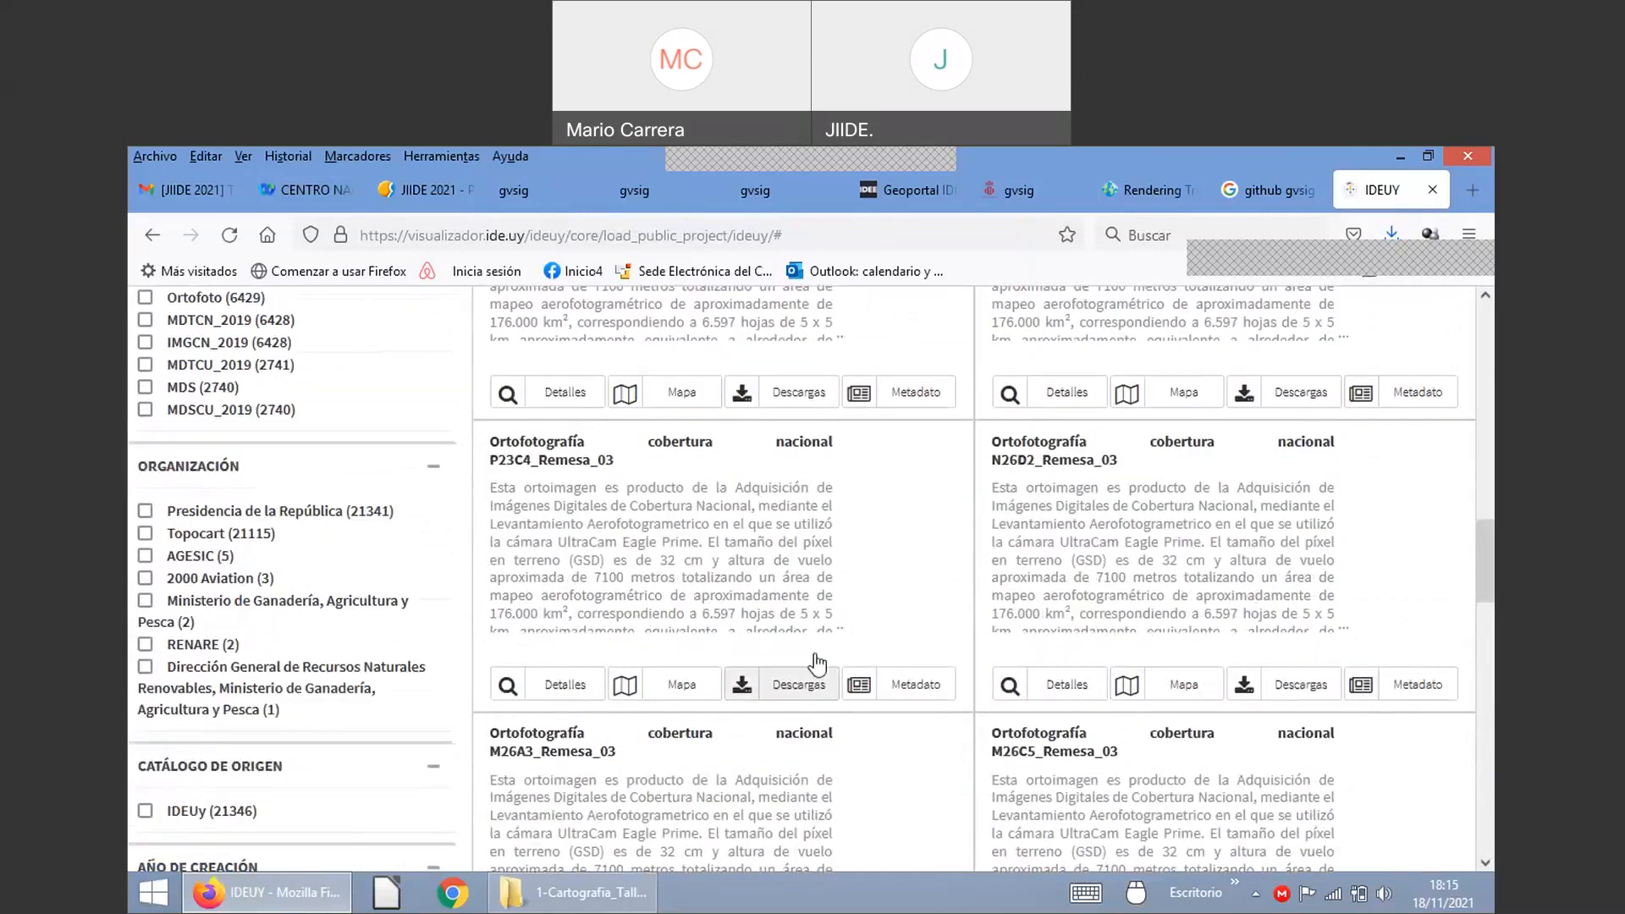
scroll(817, 654, up, 3)
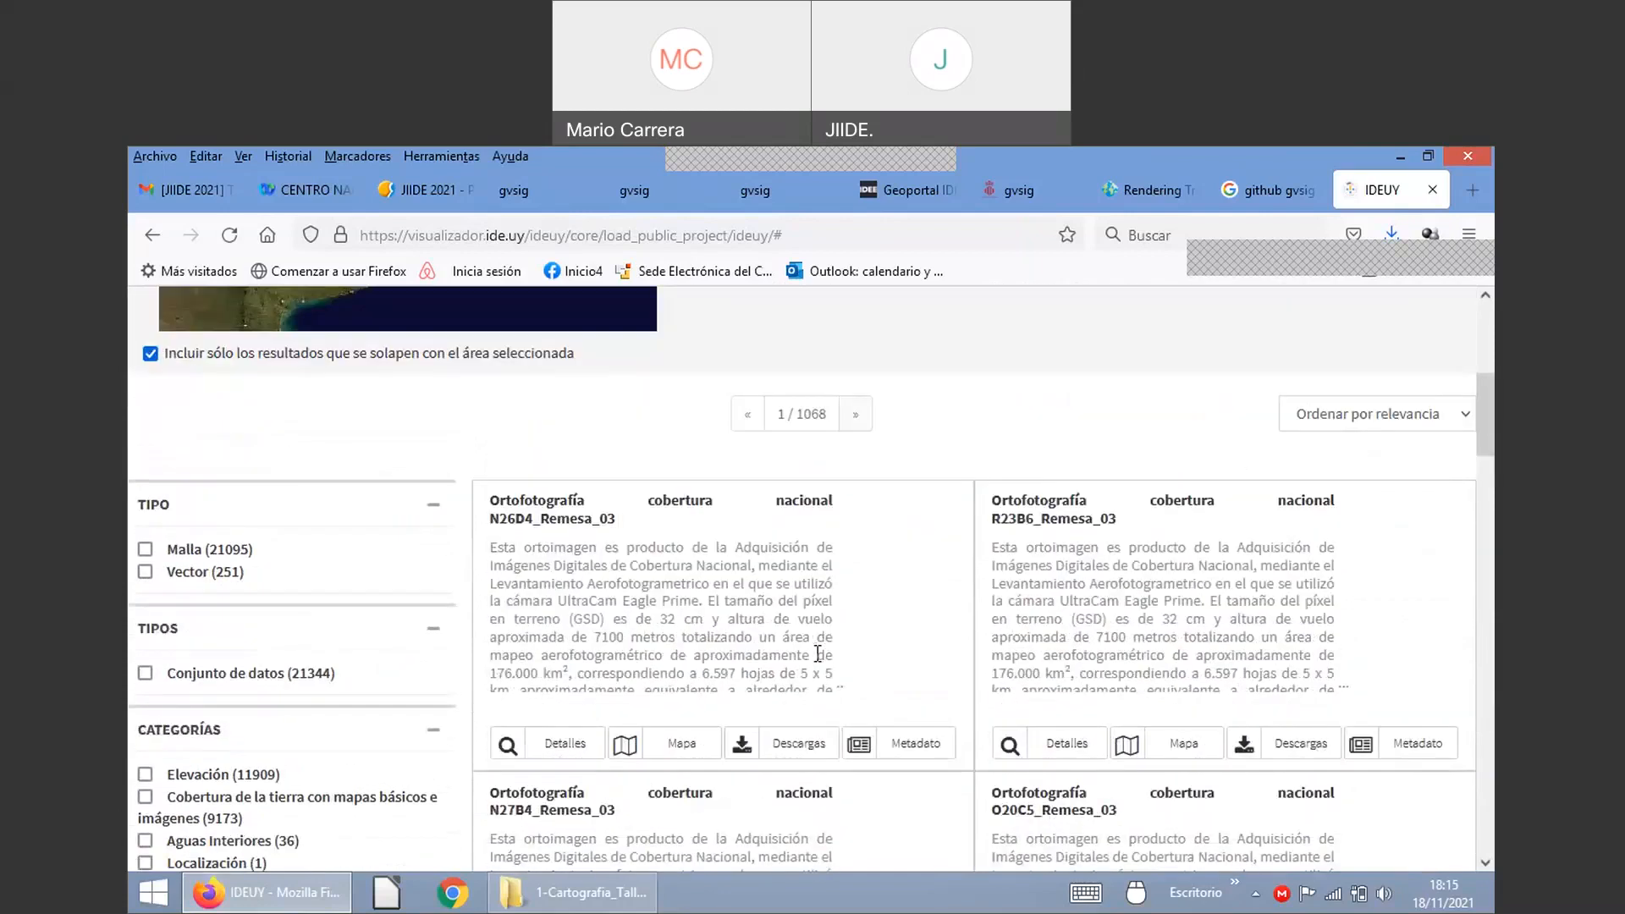
Step: Open the N26D4_Remesa_03 orthophoto metadata record and review its download links
click(918, 758)
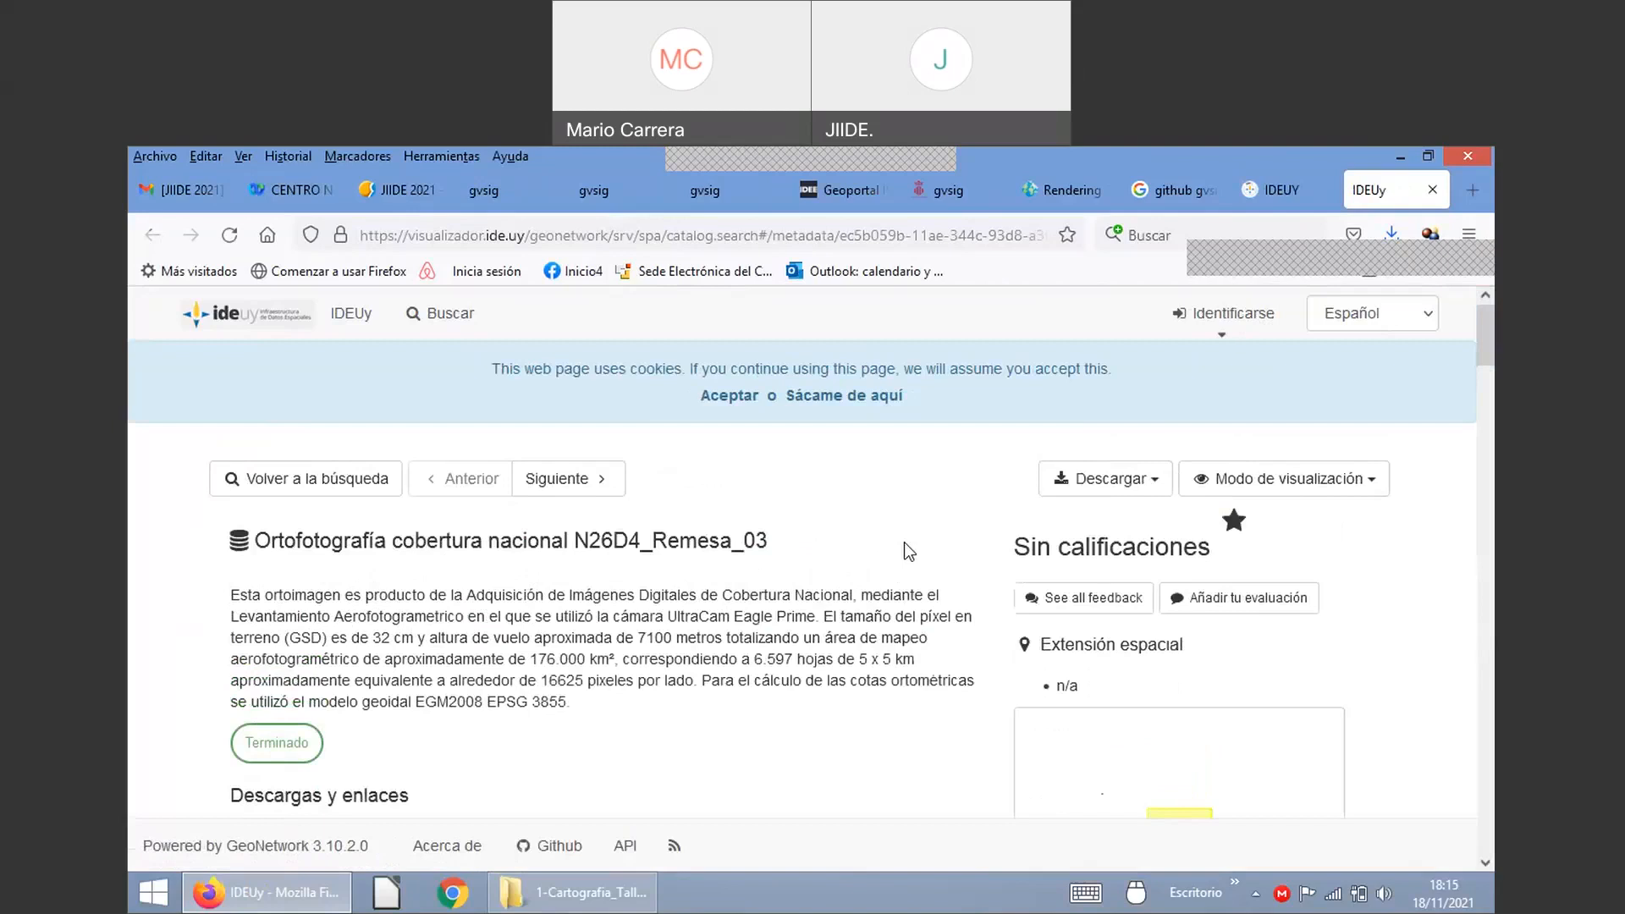
scroll(688, 617, down, 3)
scroll(688, 617, down, 4)
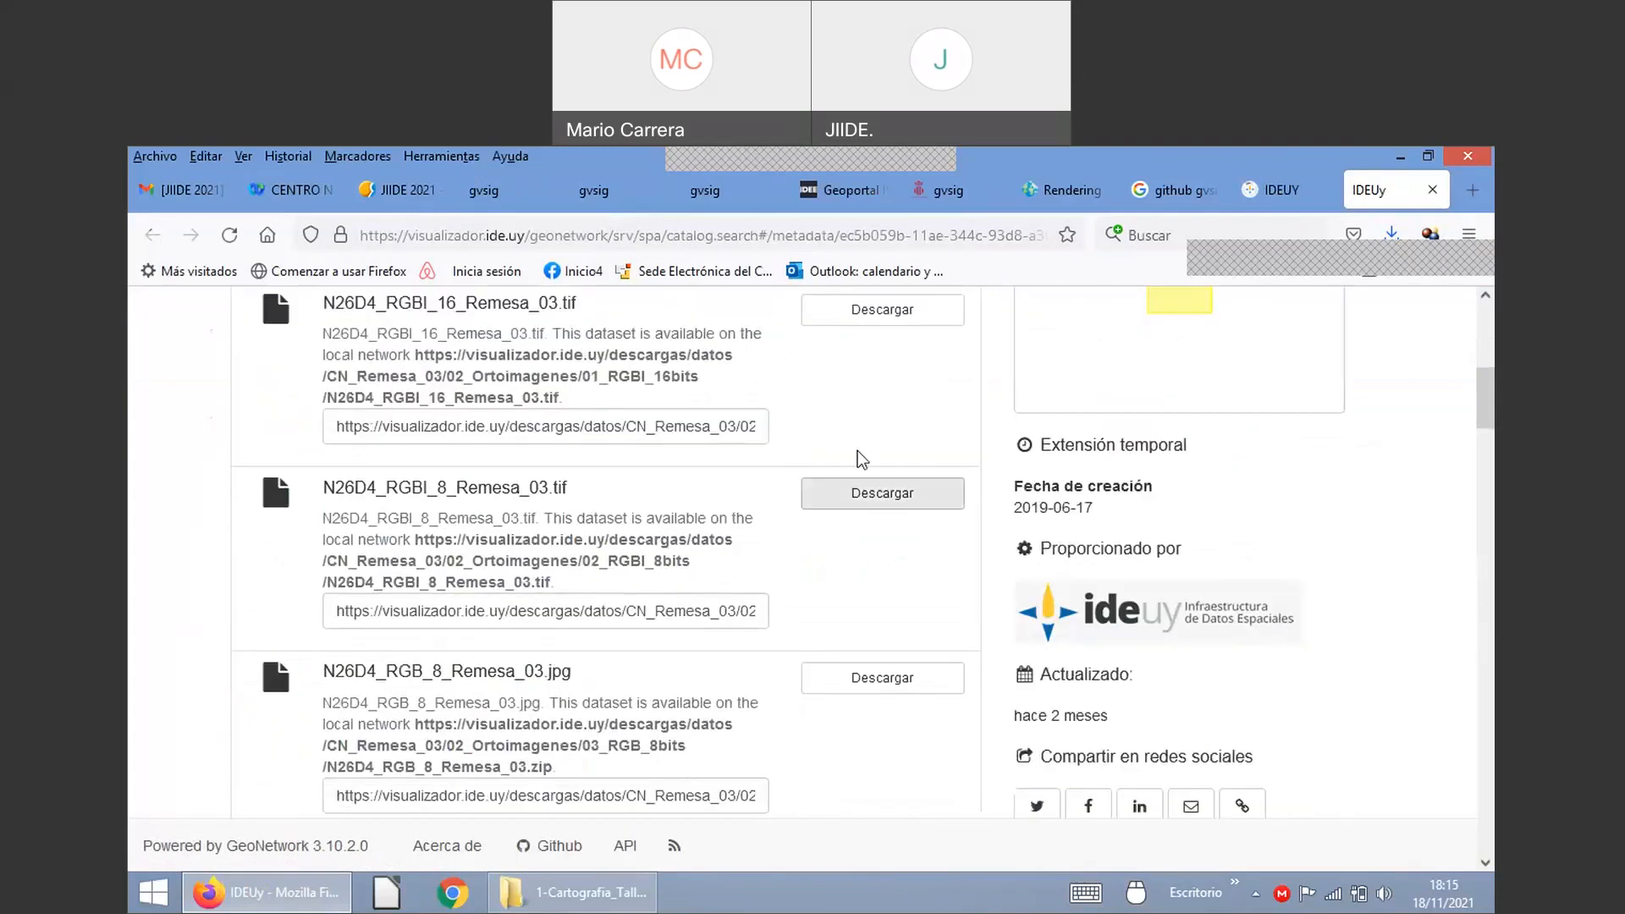
scroll(810, 505, up, 7)
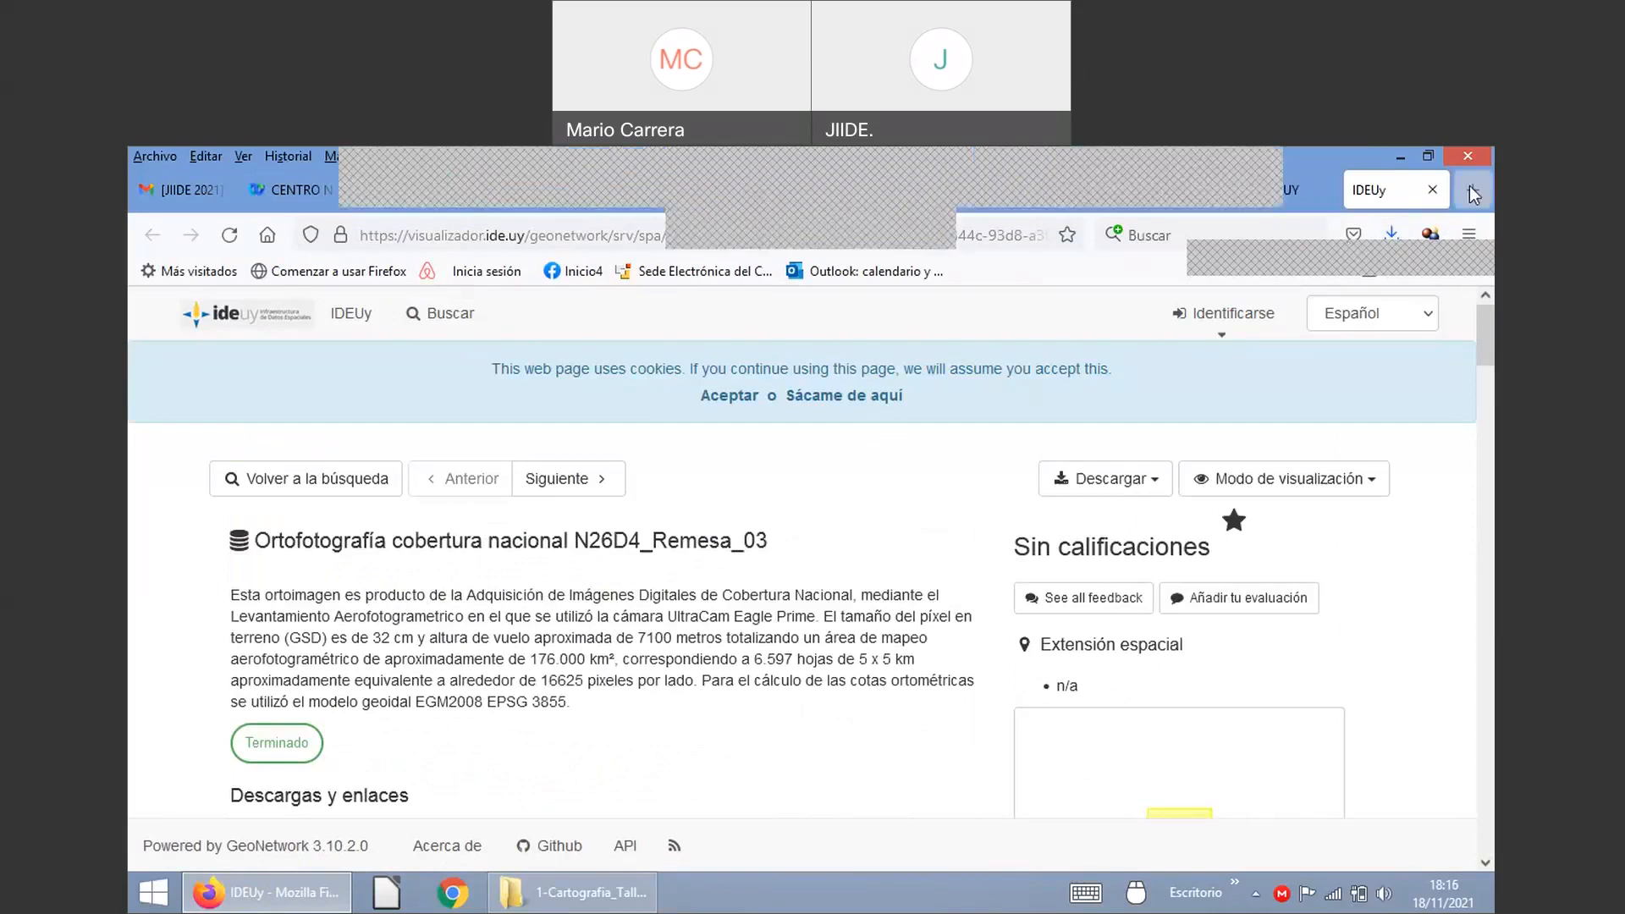
Step: Open a new tab, return to the Webex 'Gracias por usar Cisco Webex' tab, and briefly switch windows
key(ctrl+t)
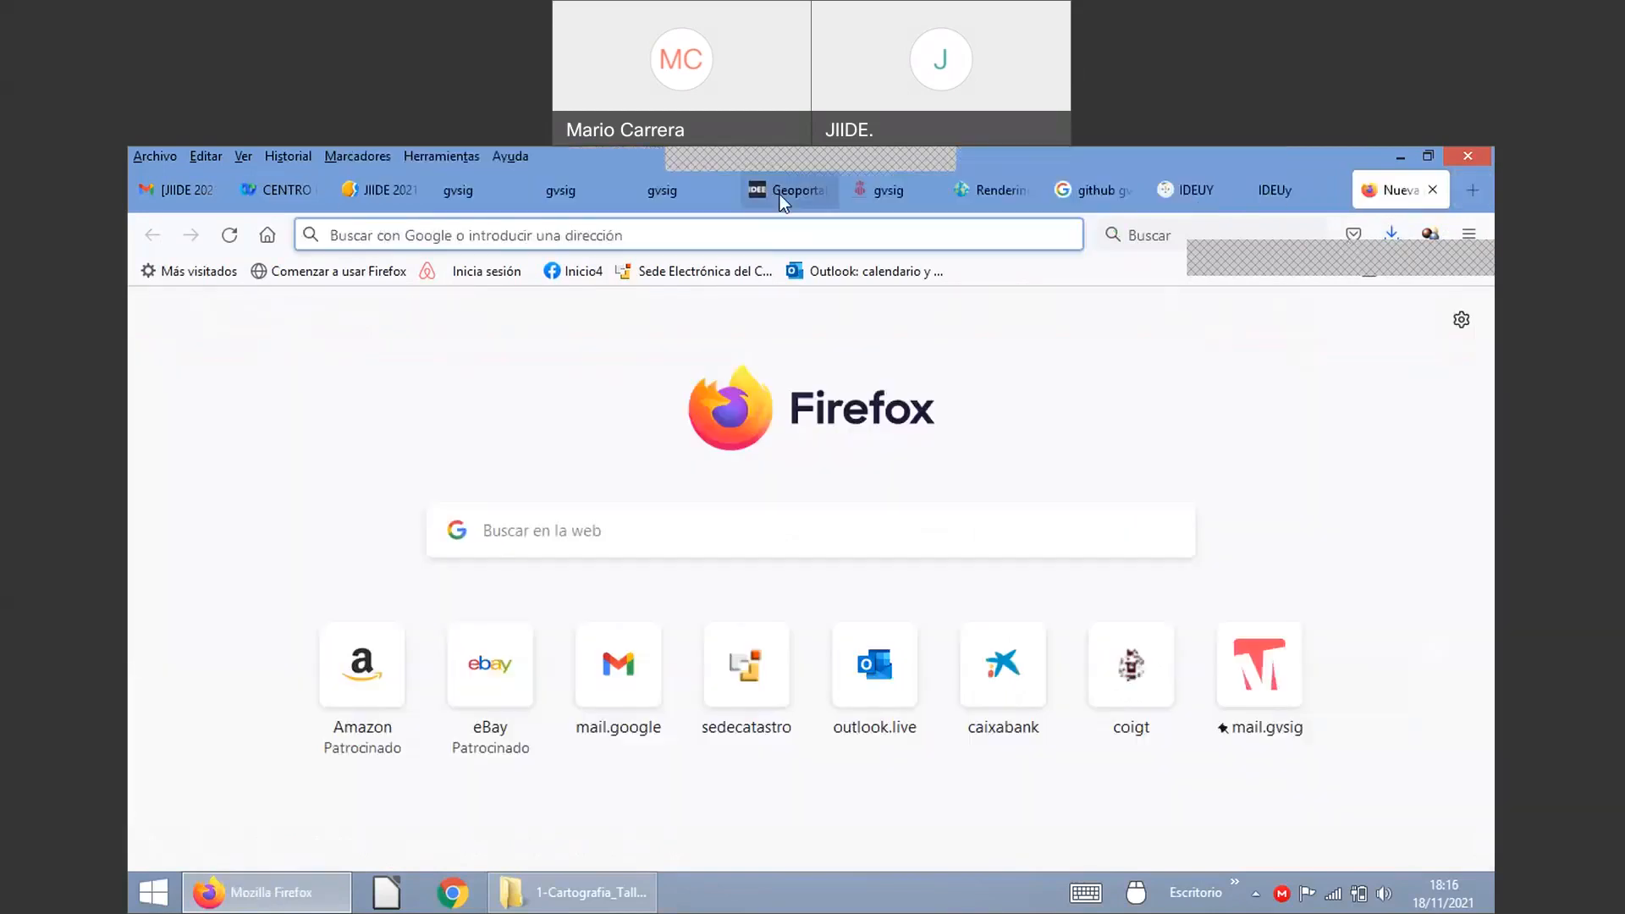
click(287, 187)
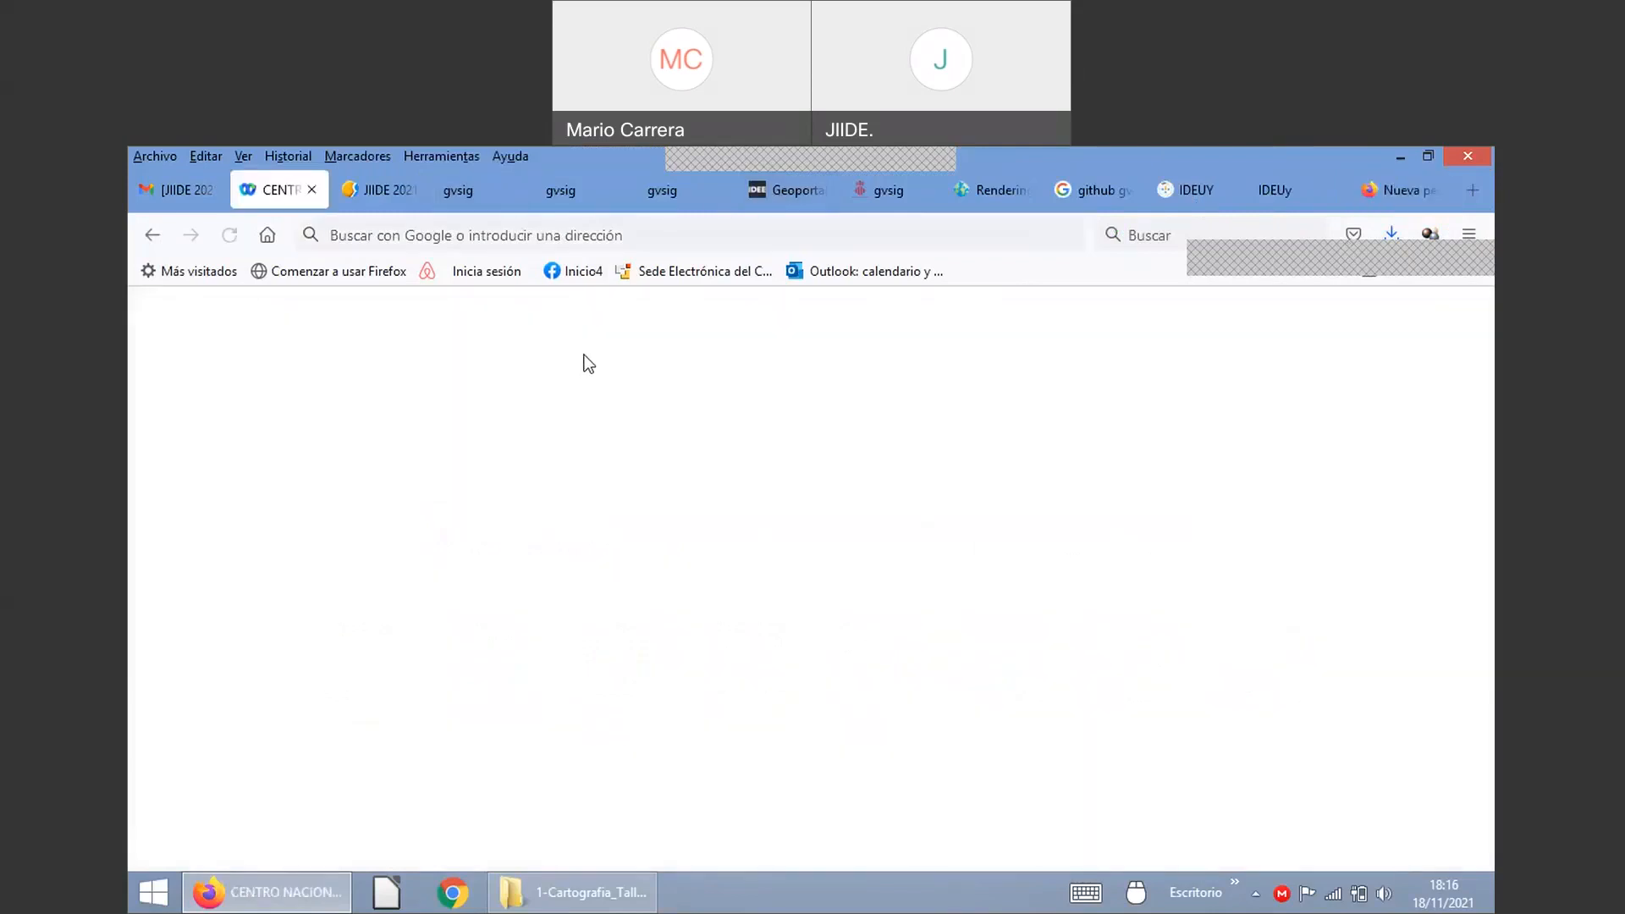
key(alt+Tab)
key(shift+Tab)
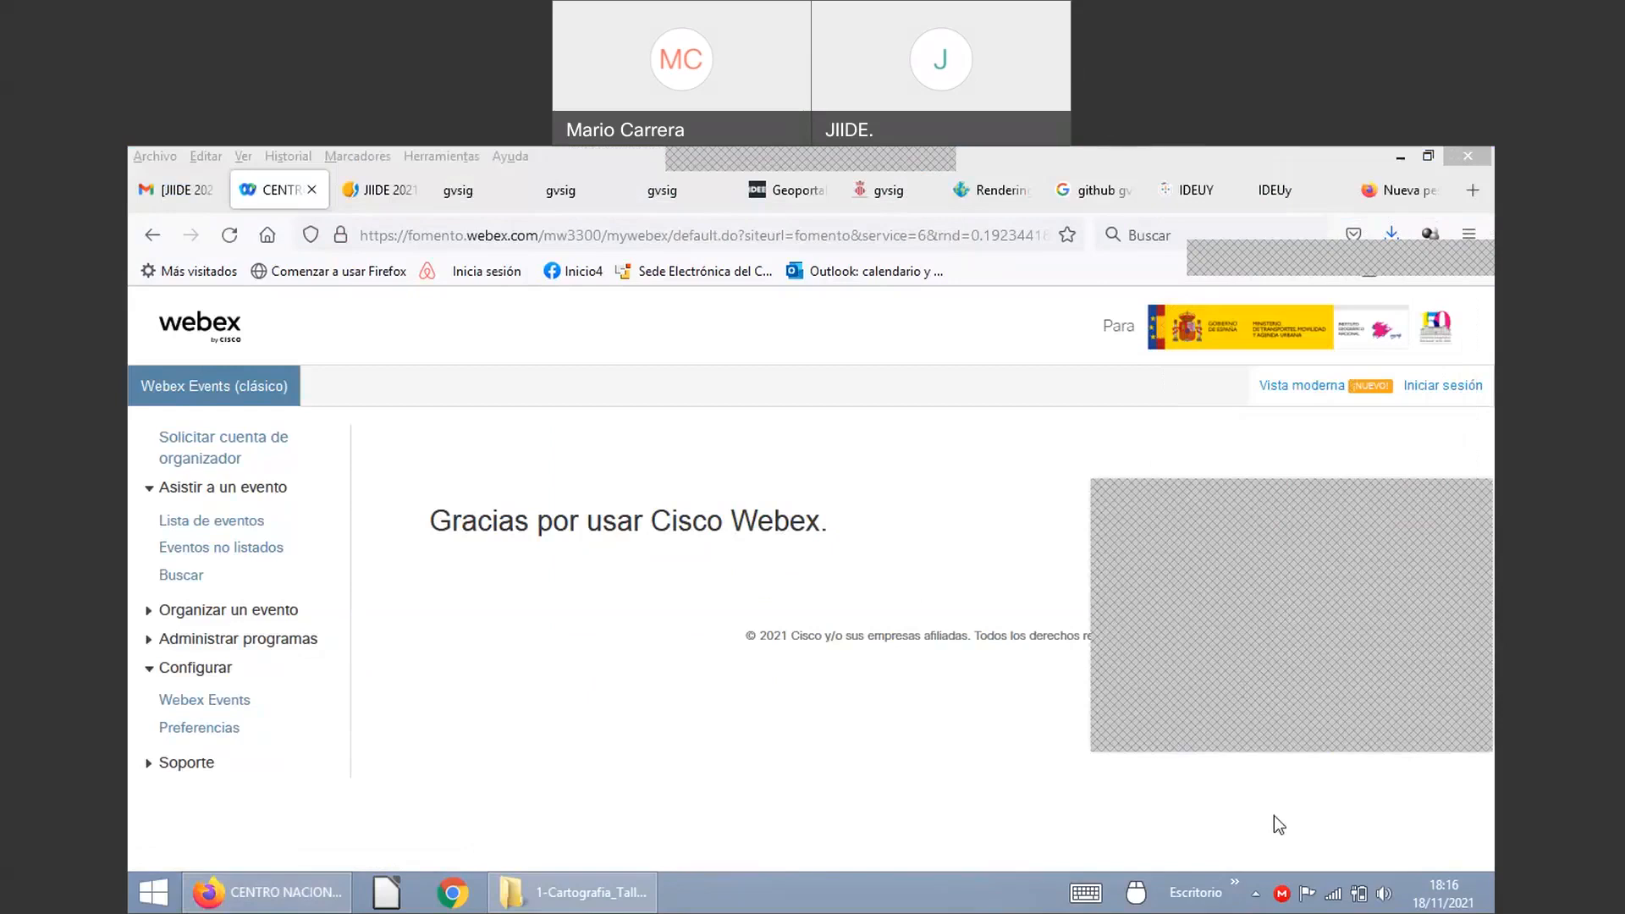
mouse_move(1343, 876)
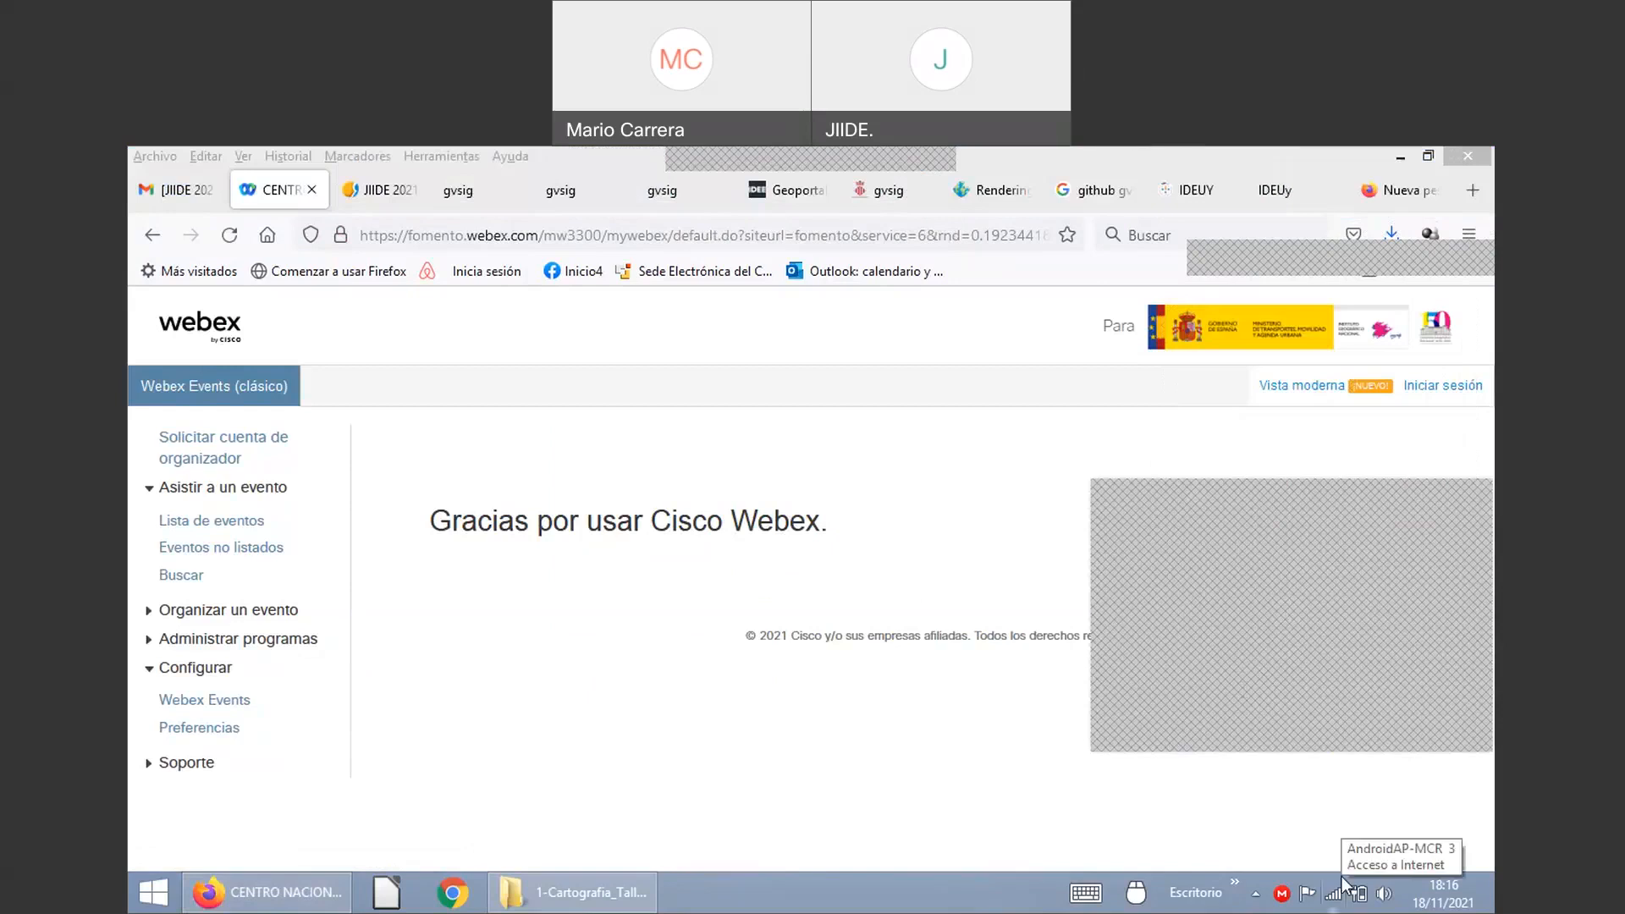